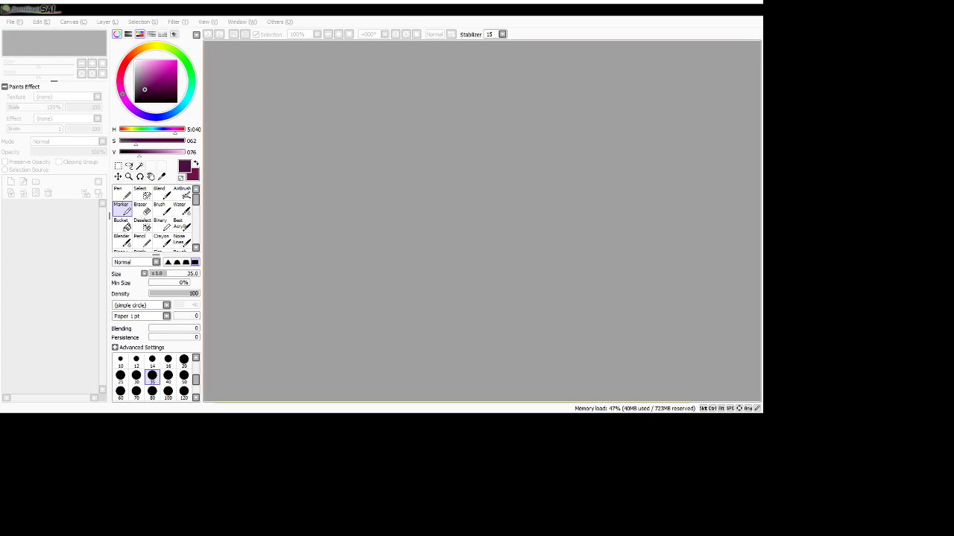
- Open the drawing New Canvas.sai from the stardew valley folder
left_click(484, 117)
key("alt")
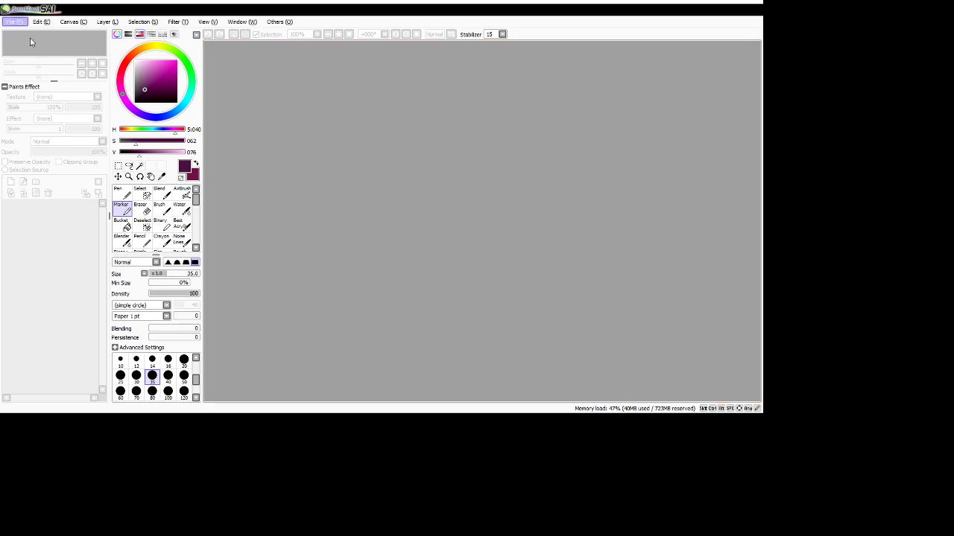
left_click(231, 73)
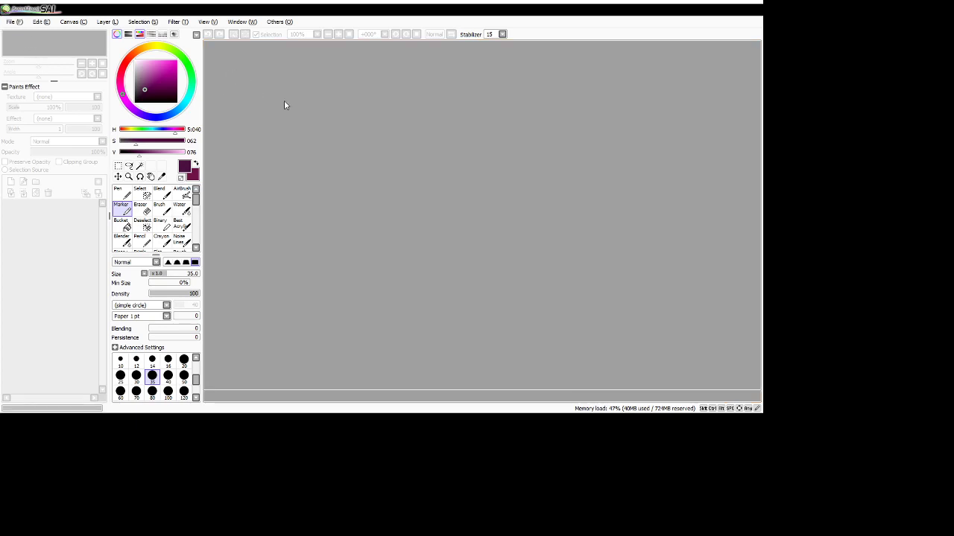
- Sketch extra hair strokes on Layer 1 over the crown and in the lock beside the earring with the size 35 Marker
scroll(602, 113, "up", 2)
scroll(339, 83, "down", 3)
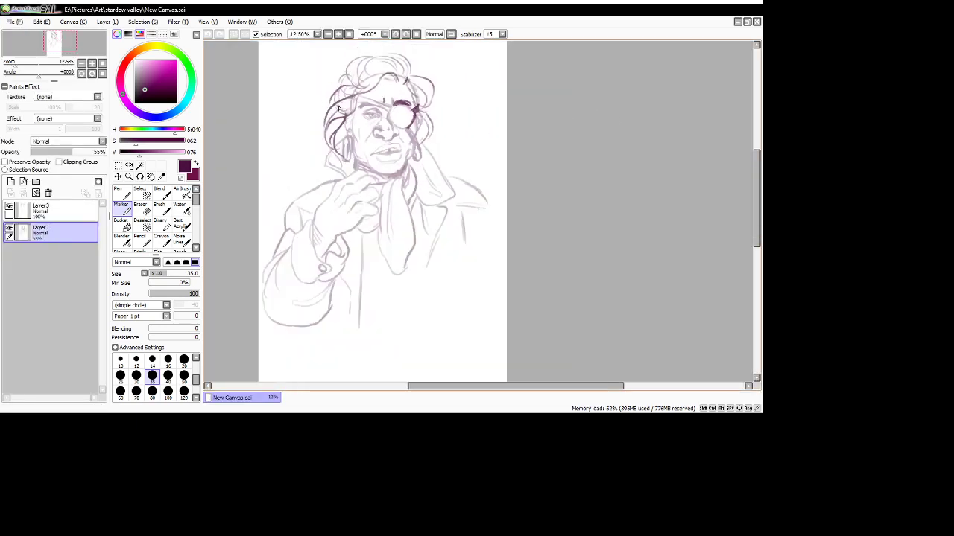
scroll(358, 88, "up", 4)
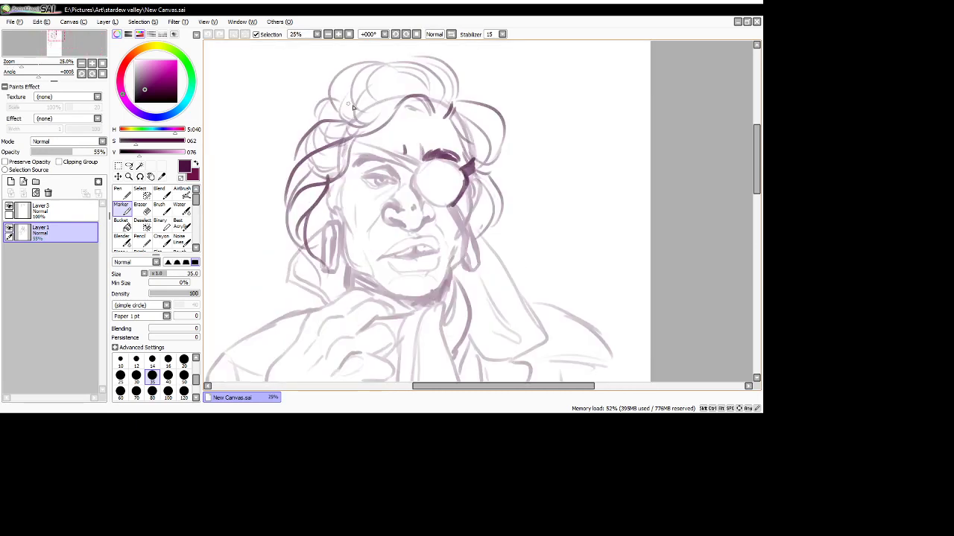
mouse_move(361, 107)
left_mouse_down()
mouse_move(318, 100)
mouse_move(333, 94)
mouse_move(332, 119)
mouse_move(328, 94)
mouse_move(353, 112)
mouse_move(333, 94)
mouse_move(373, 79)
mouse_move(377, 105)
mouse_move(373, 66)
mouse_move(370, 89)
mouse_move(436, 92)
left_mouse_up()
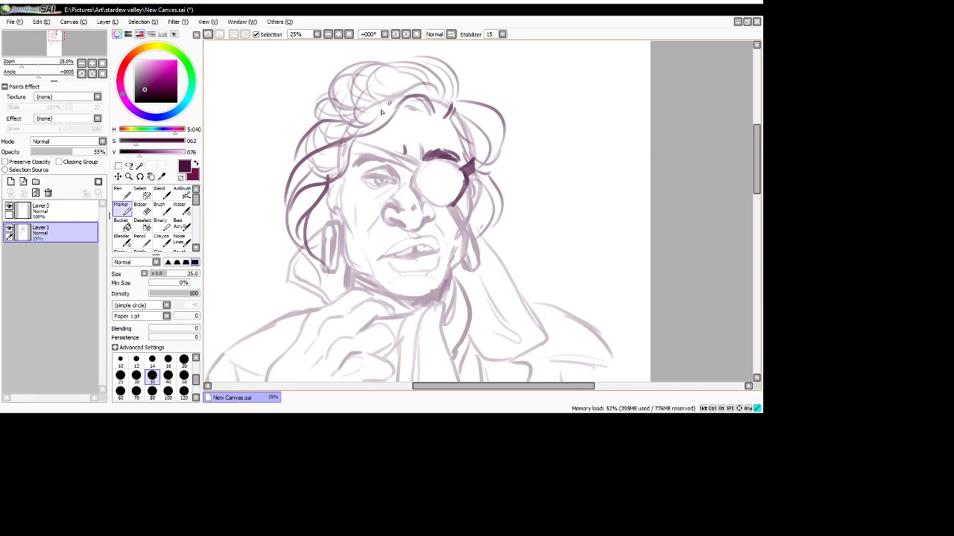
left_click_drag(381, 111, 358, 116)
left_click_drag(328, 202, 313, 266)
- Try to erase the end of the hair lock beside the earring on Layer 1 with a size 20 Eraser
key("e")
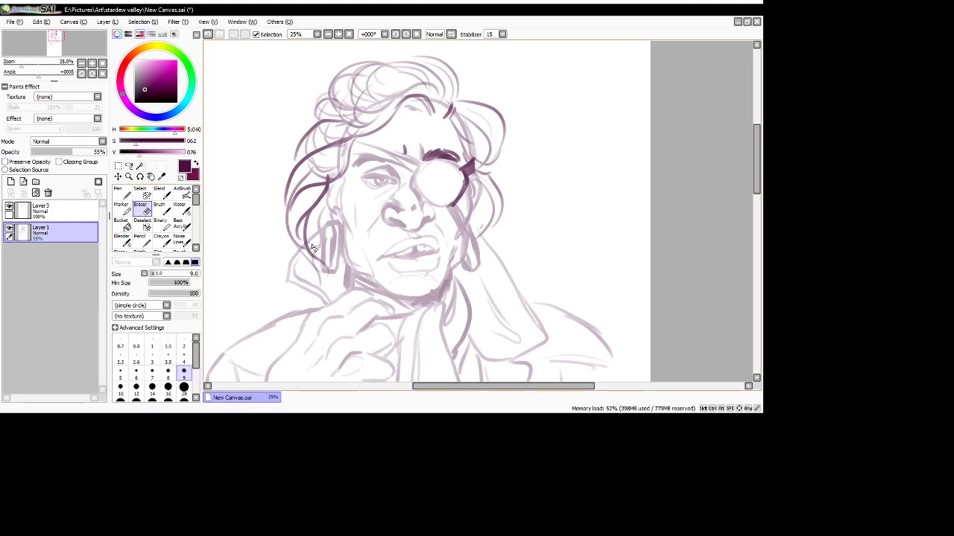
key("bracketright")
key("bracketright")
key("bracketright")
key("bracketright")
key("bracketright")
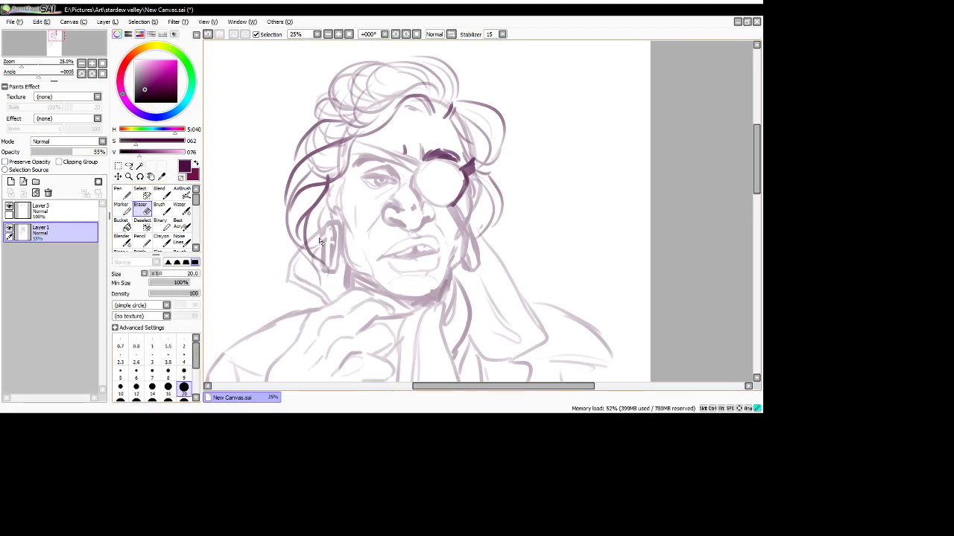
left_click_drag(319, 241, 314, 245)
key("ctrl+z")
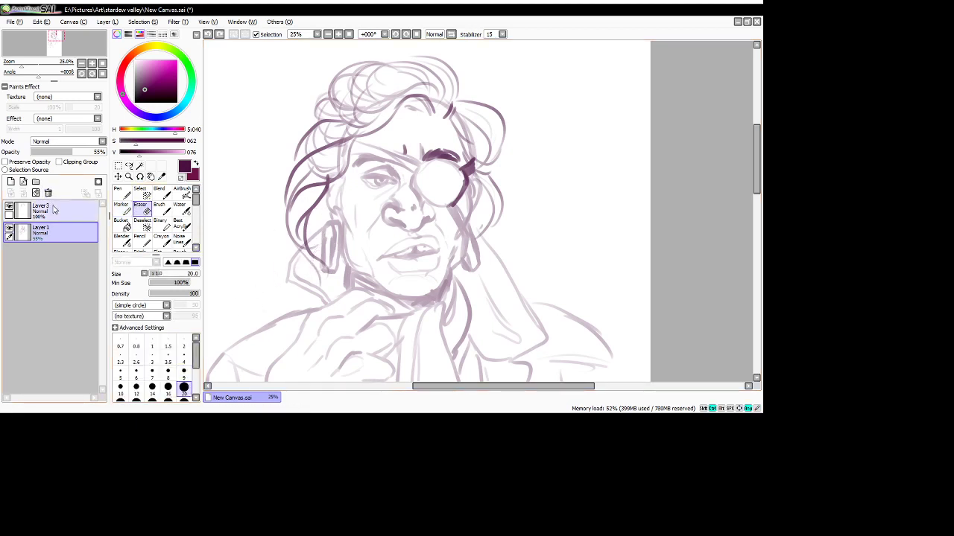
- Erase the tail of the dark lock near the earring and the dark strand above it on Layer 3 with a size 50 Eraser
left_click(70, 214)
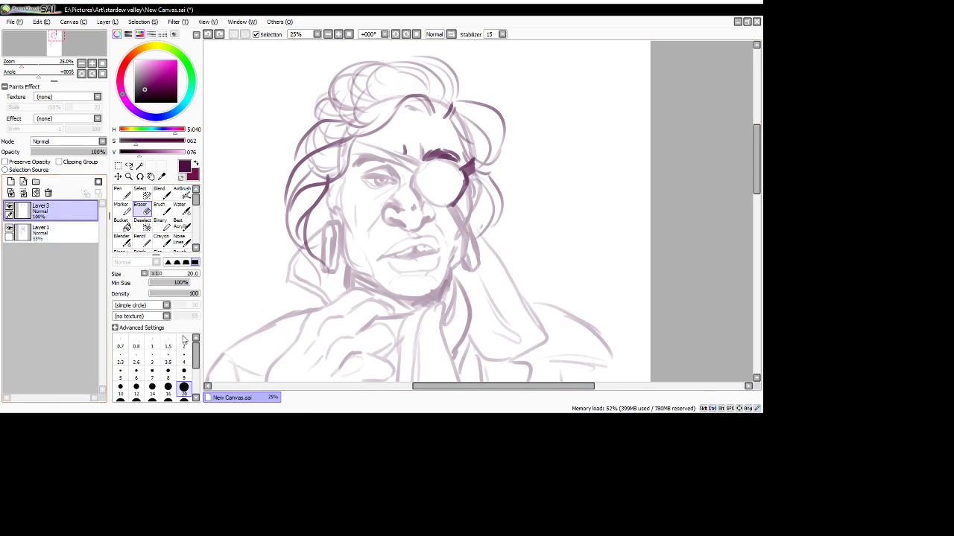
left_click(183, 399)
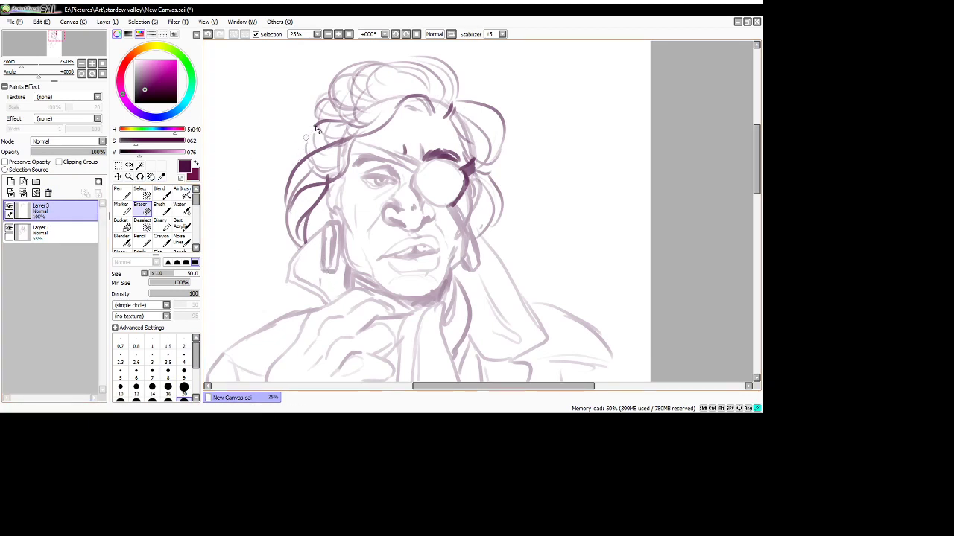
mouse_move(316, 127)
left_mouse_down()
mouse_move(345, 121)
mouse_move(327, 112)
mouse_move(364, 109)
mouse_move(321, 111)
mouse_move(367, 102)
mouse_move(336, 107)
mouse_move(298, 144)
mouse_move(354, 124)
mouse_move(310, 126)
mouse_move(291, 158)
mouse_move(309, 128)
mouse_move(412, 80)
mouse_move(426, 82)
mouse_move(344, 87)
left_mouse_up()
- Draw long wavy locks on Layer 3 with the Marker, falling from the eye-patch strap past the jaw to the coat lapel
left_click(120, 207)
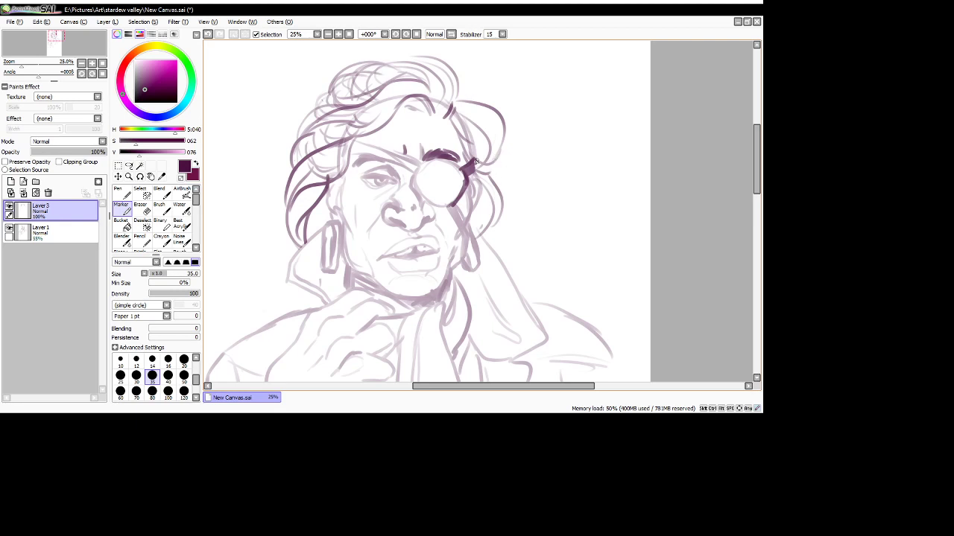
mouse_move(475, 161)
left_mouse_down()
mouse_move(500, 141)
mouse_move(478, 168)
mouse_move(489, 194)
mouse_move(488, 175)
mouse_move(477, 222)
mouse_move(501, 225)
mouse_move(495, 201)
mouse_move(504, 265)
left_mouse_up()
mouse_move(488, 228)
left_mouse_down()
mouse_move(524, 294)
mouse_move(467, 353)
left_mouse_up()
scroll(757, 160, "down", 3)
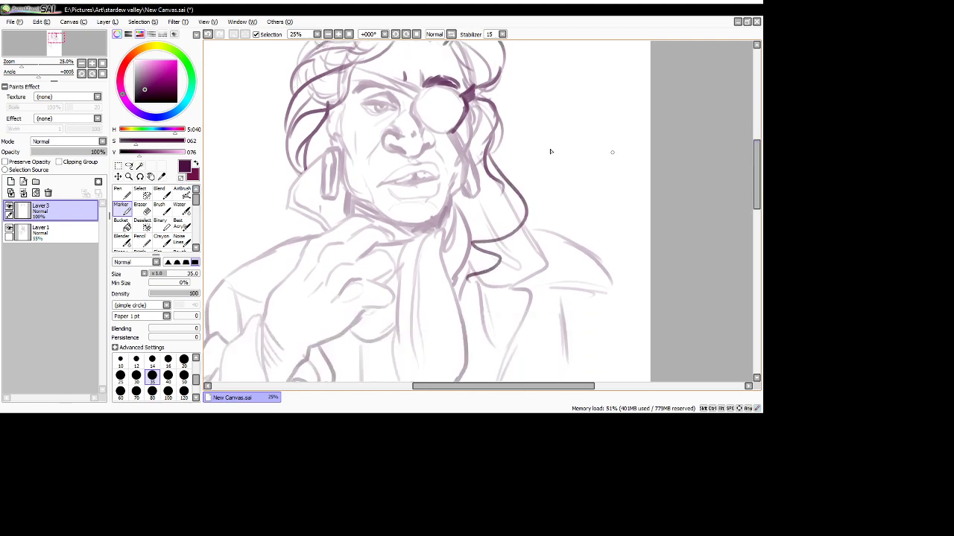
left_click(208, 34)
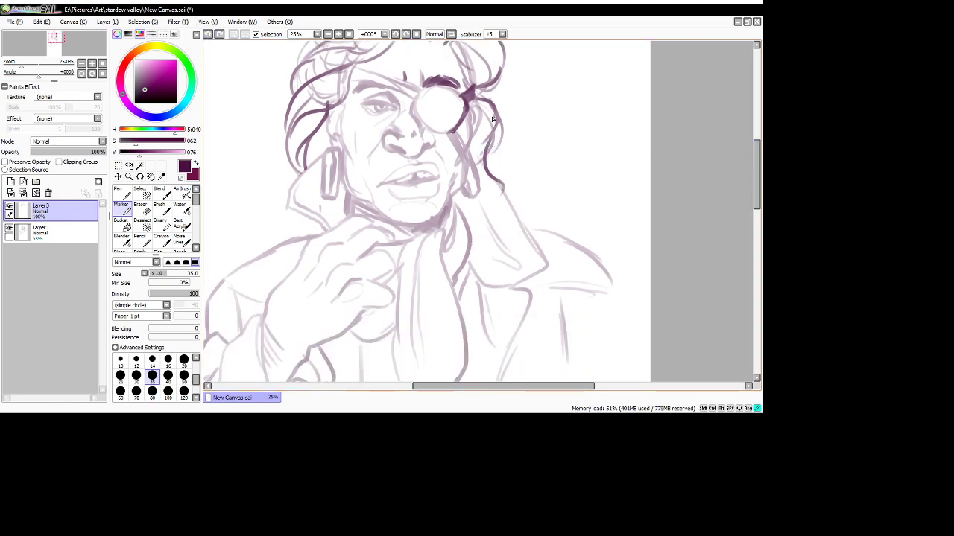
left_click_drag(492, 119, 471, 224)
mouse_move(484, 167)
left_mouse_down()
mouse_move(493, 215)
mouse_move(473, 303)
left_mouse_up()
left_click_drag(467, 190, 483, 306)
mouse_move(499, 168)
left_mouse_down()
mouse_move(508, 223)
mouse_move(480, 330)
mouse_move(491, 328)
mouse_move(482, 359)
left_mouse_up()
left_click_drag(510, 176, 488, 308)
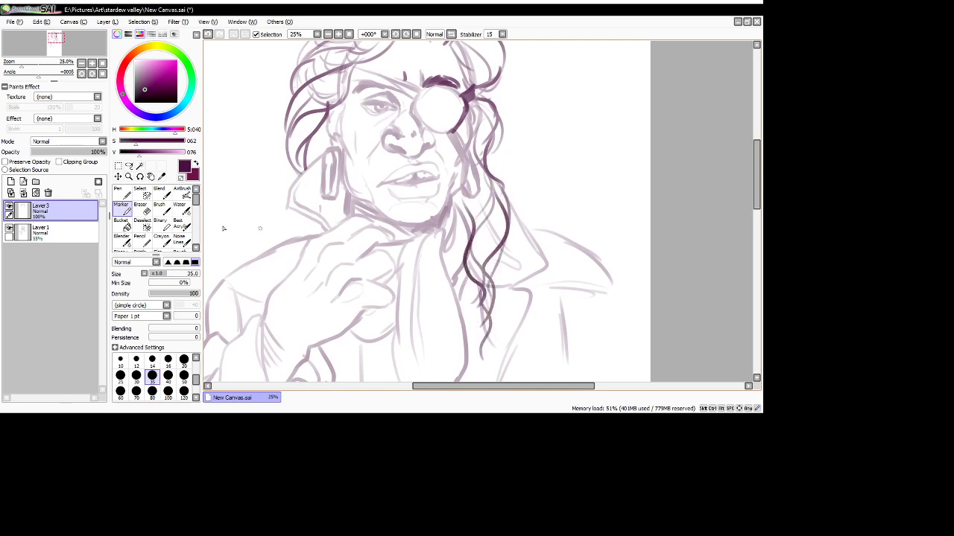
- Erase the old sketch lines around the wavy locks on Layer 1 and add inner strands with the Marker
left_click(41, 231)
left_click(140, 207)
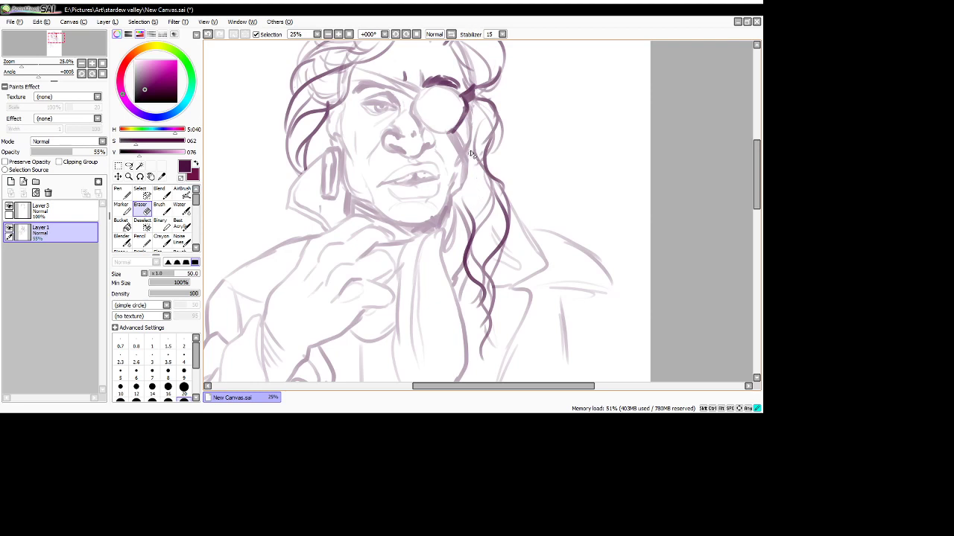
left_click(124, 207)
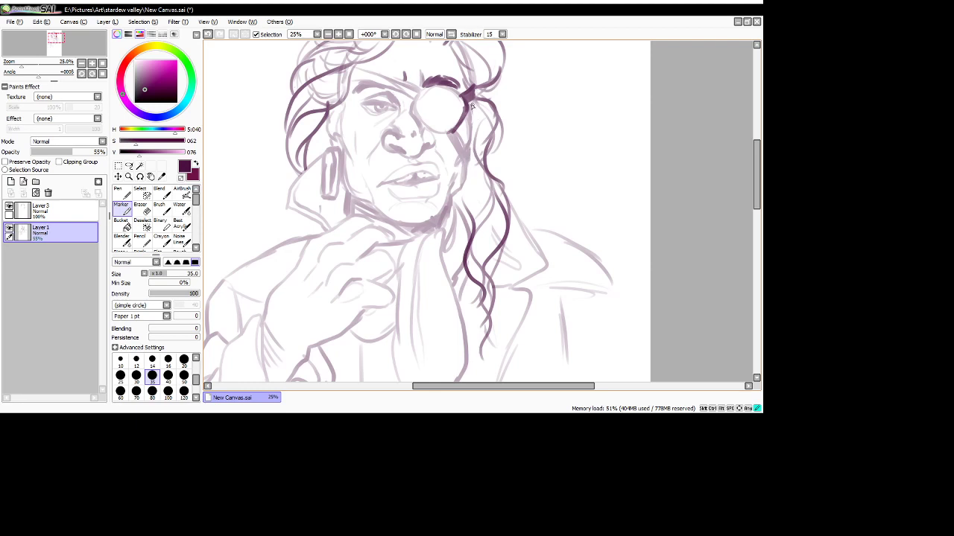
mouse_move(471, 105)
left_mouse_down()
mouse_move(490, 150)
mouse_move(491, 131)
mouse_move(500, 218)
left_mouse_up()
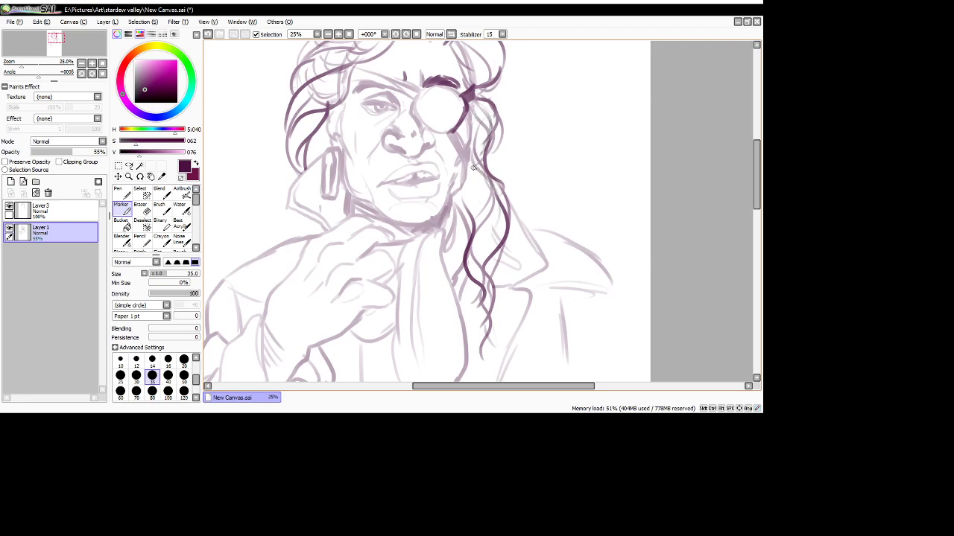
left_click_drag(473, 168, 476, 229)
left_click_drag(462, 197, 480, 248)
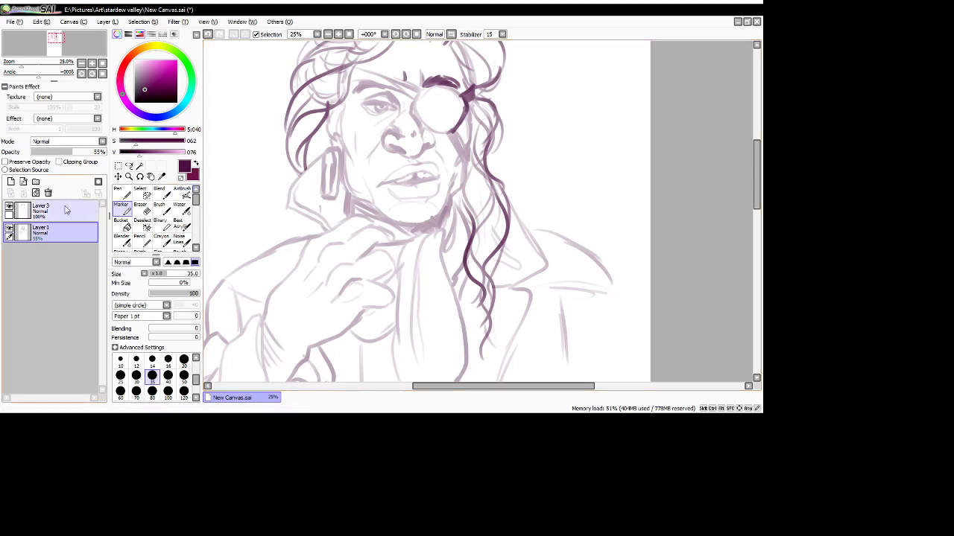
- Raise Layer 1's opacity to 100% and erase the skull outline showing through the hair around the forehead
left_click_drag(96, 152, 120, 155)
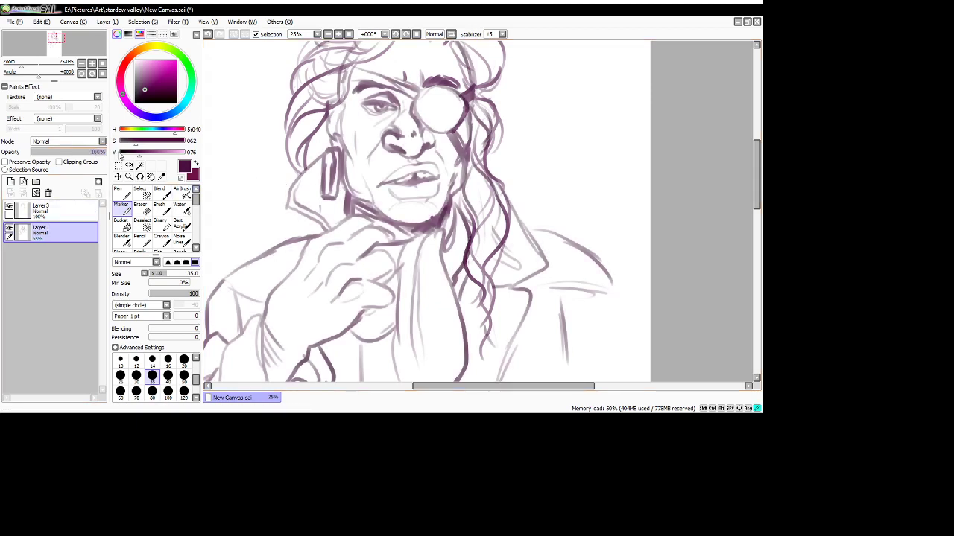
left_click(140, 210)
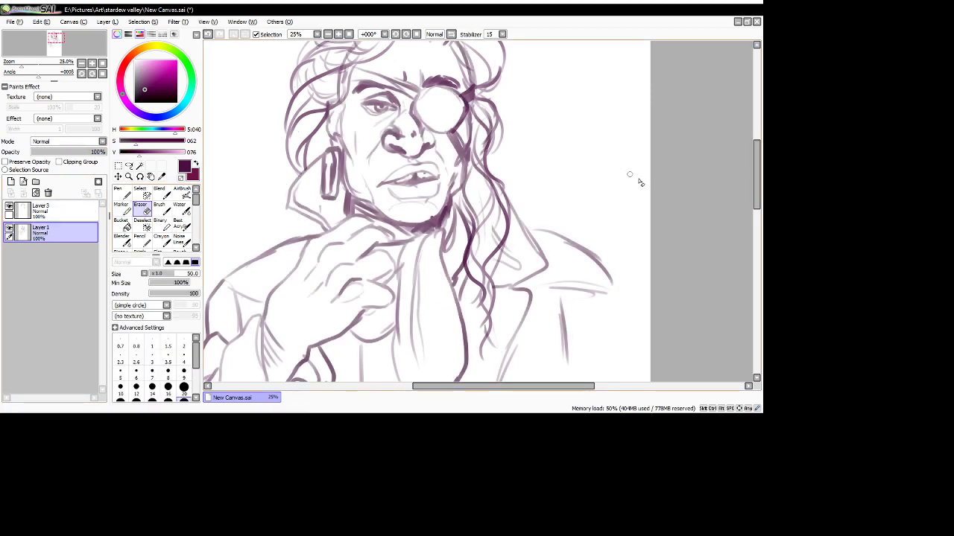
left_click_drag(751, 169, 751, 157)
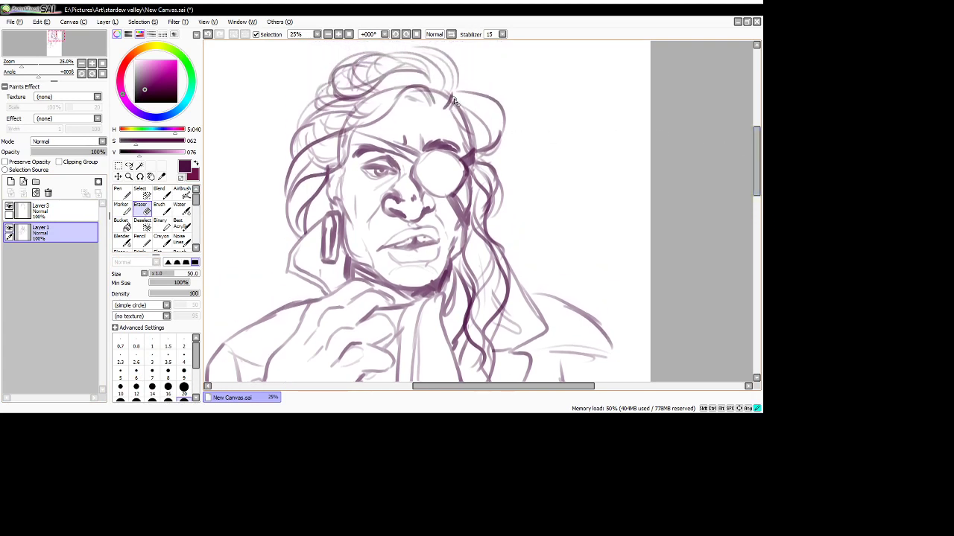
mouse_move(453, 98)
left_mouse_down()
mouse_move(471, 140)
mouse_move(441, 93)
mouse_move(395, 85)
mouse_move(356, 105)
mouse_move(341, 124)
mouse_move(344, 144)
mouse_move(362, 90)
mouse_move(339, 110)
mouse_move(348, 95)
mouse_move(306, 100)
left_mouse_up()
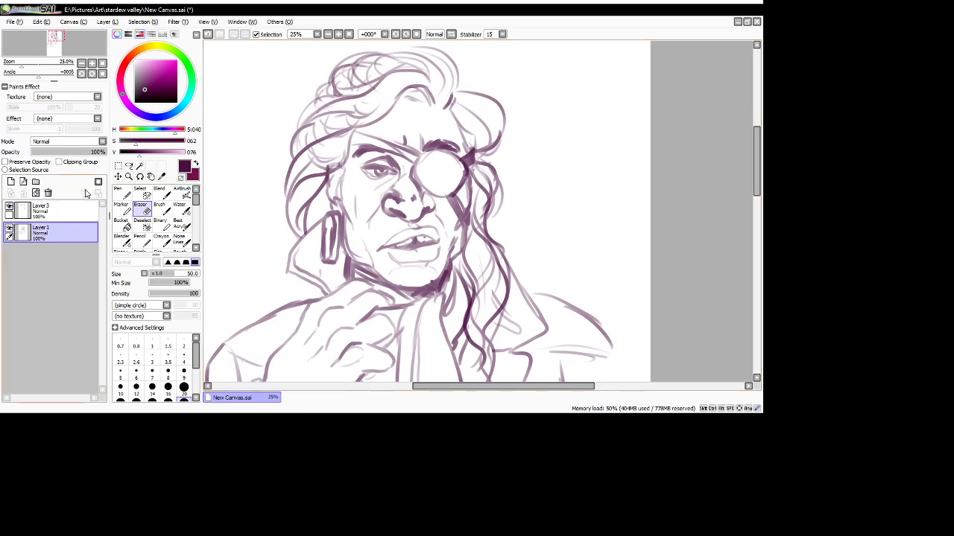
- Merge Layer 3 down into Layer 1
left_click(32, 215)
left_click(23, 193)
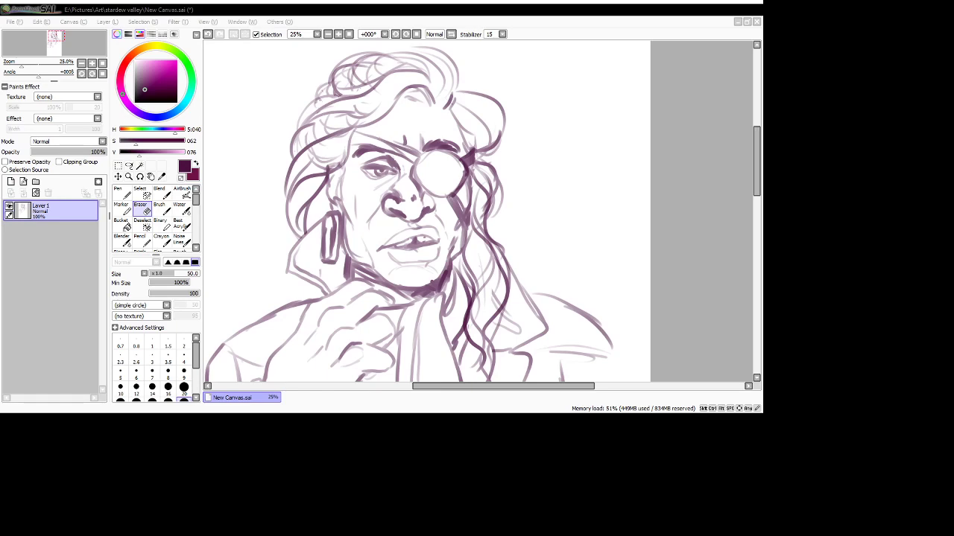
key("alt+Tab")
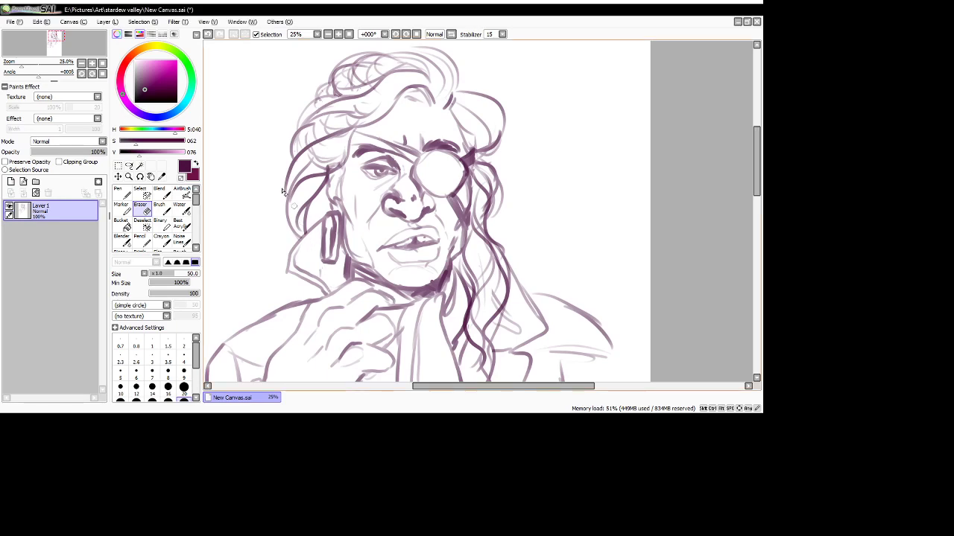
- Sketch the coat's collar and shoulder line beside the wavy locks and a long outer sleeve line below with the Marker
left_click(121, 209)
left_click(348, 34)
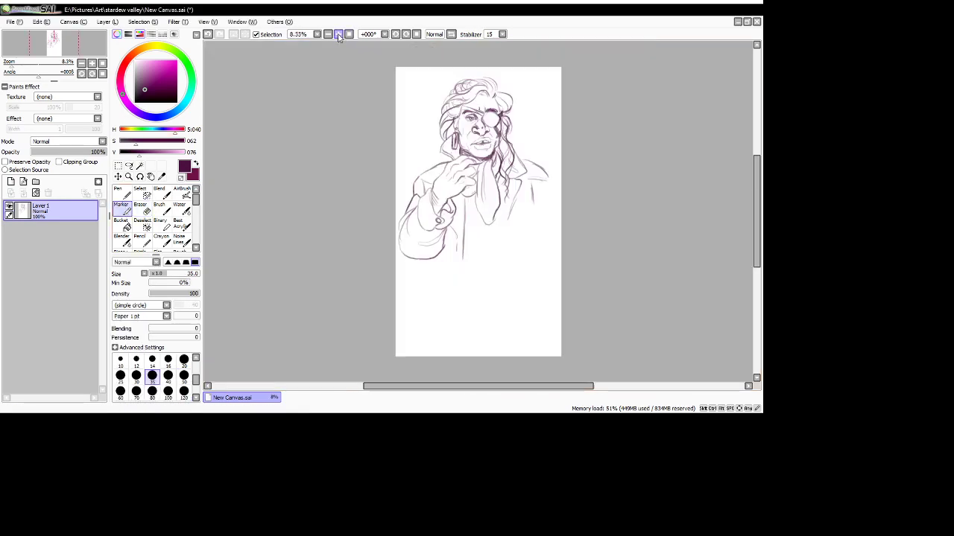
left_click(338, 34)
left_click(338, 34)
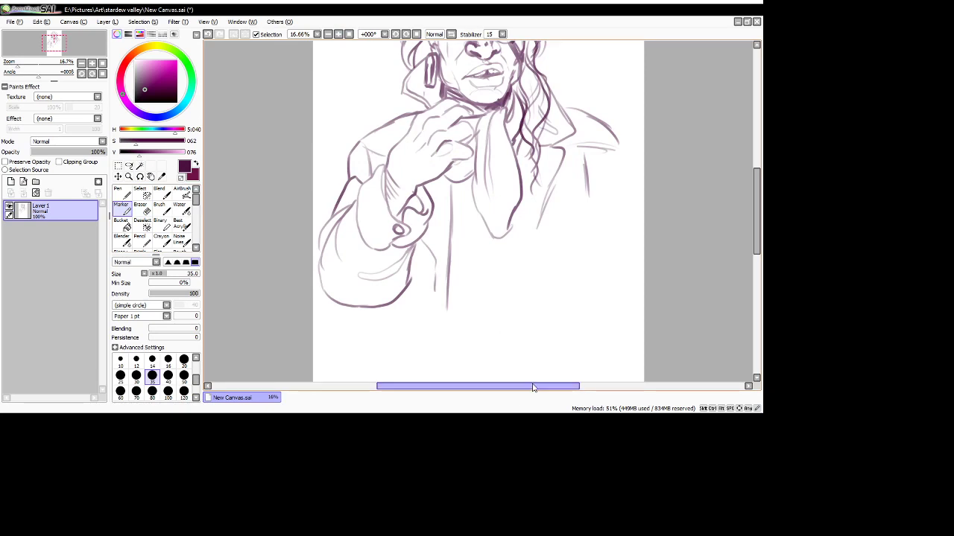
left_click_drag(529, 390, 560, 390)
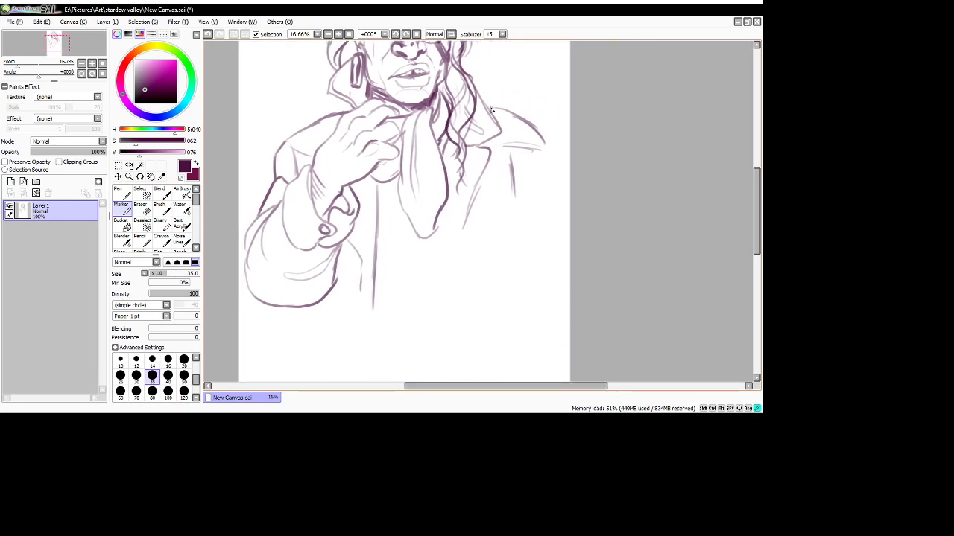
left_click_drag(491, 110, 526, 133)
left_click_drag(509, 176, 520, 357)
- Sketch the bent arm's upper edge across the waist and its inner sleeve line with a size 50 Marker
left_click(327, 35)
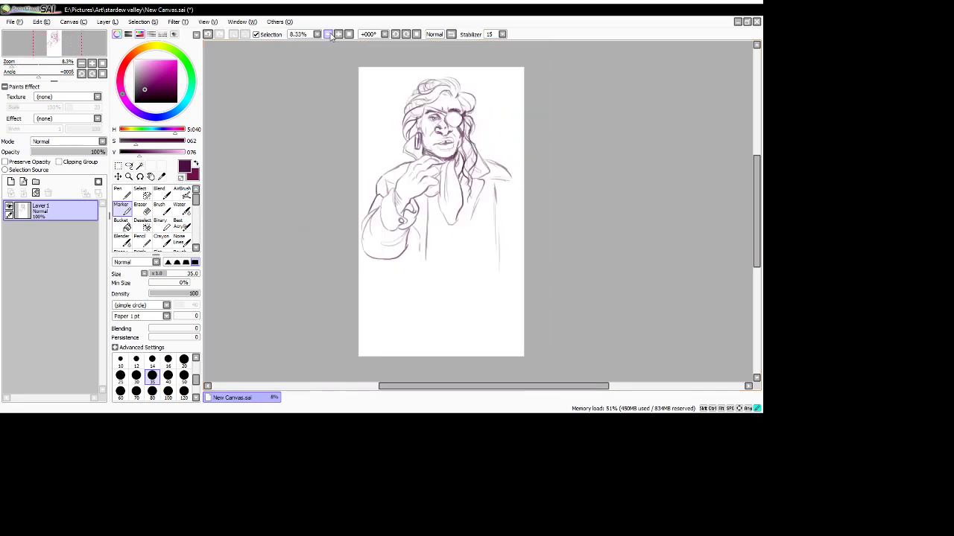
left_click(183, 376)
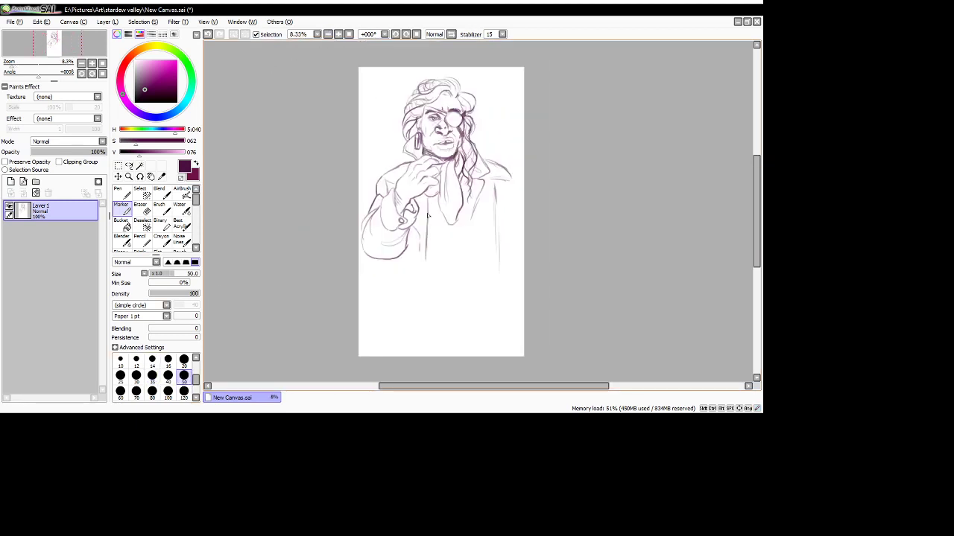
mouse_move(437, 256)
left_mouse_down()
mouse_move(456, 246)
mouse_move(475, 261)
left_mouse_up()
left_click_drag(494, 204, 489, 249)
- Try to sketch the coat's lower outline and front edge beneath the raised arm's elbow
left_click_drag(415, 251, 389, 276)
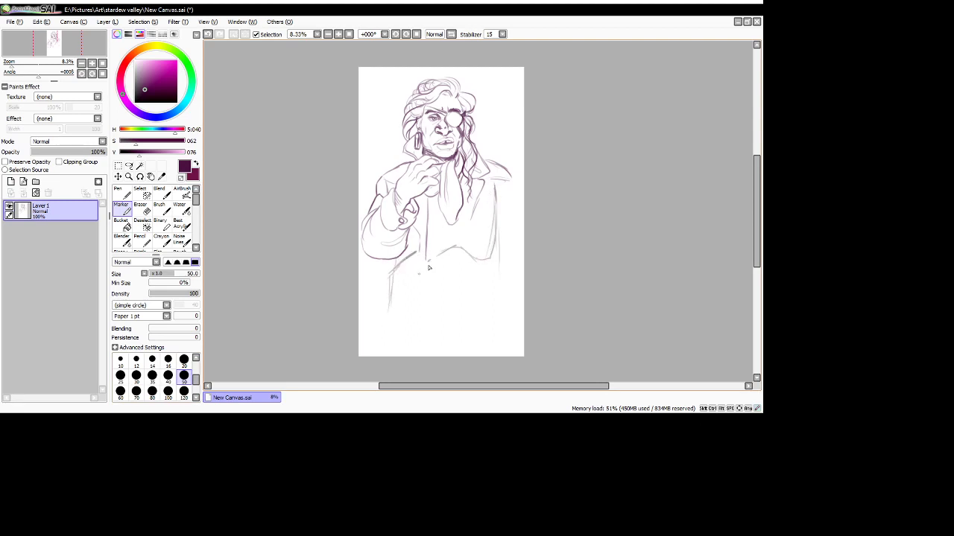
left_click_drag(428, 252, 427, 306)
key("ctrl+z")
key("ctrl+z")
- Sketch the folded forearm's lower outline across the waist and the coat's front edge running down over it
left_click_drag(493, 386, 504, 386)
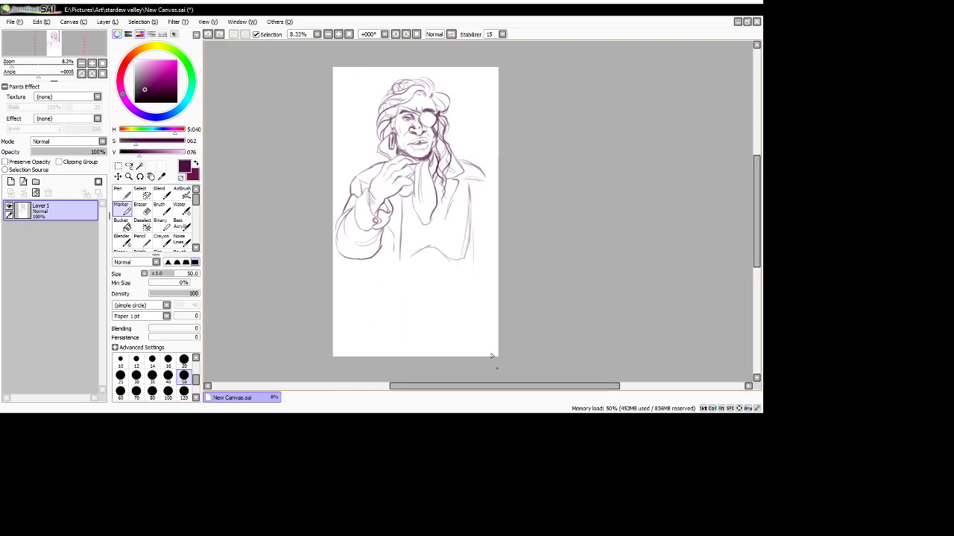
left_click(337, 34)
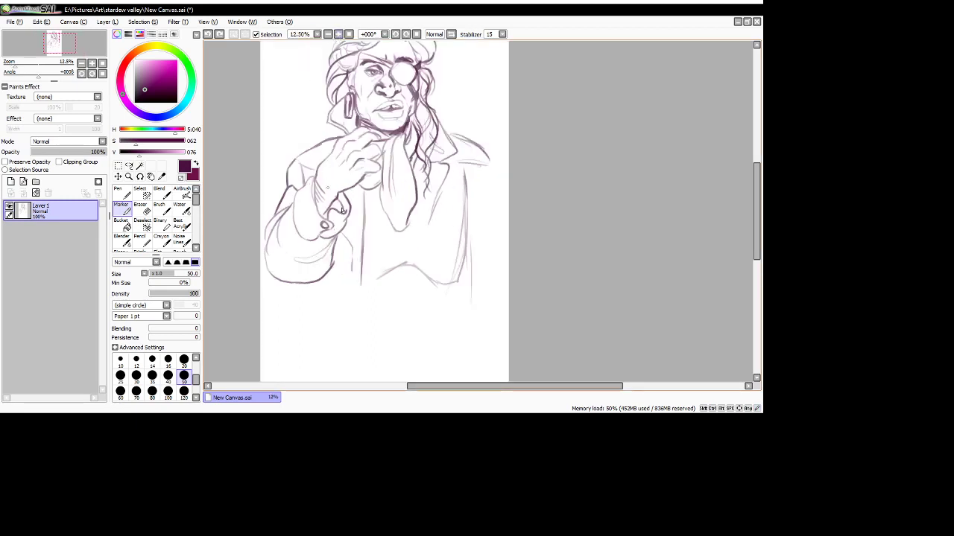
left_click(327, 34)
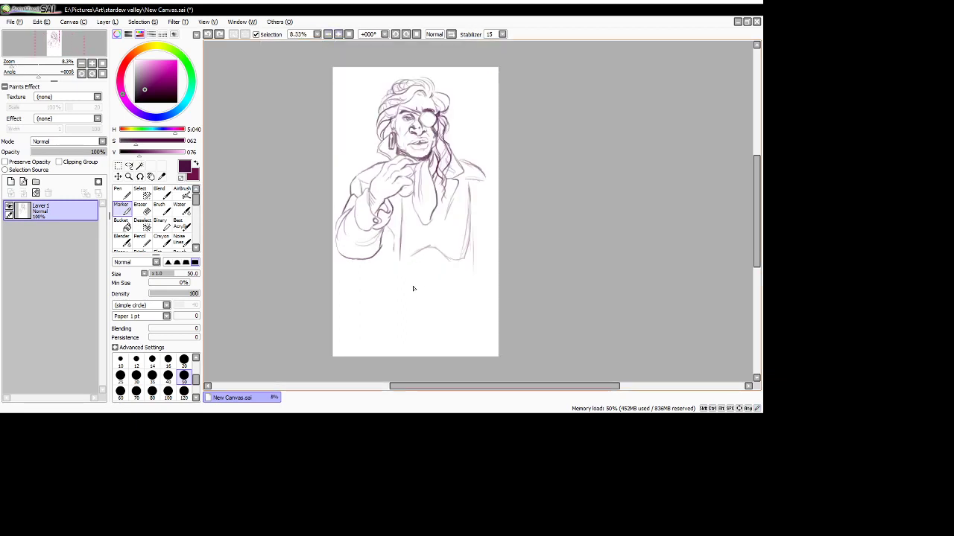
mouse_move(413, 288)
left_mouse_down()
mouse_move(445, 286)
mouse_move(466, 274)
left_mouse_up()
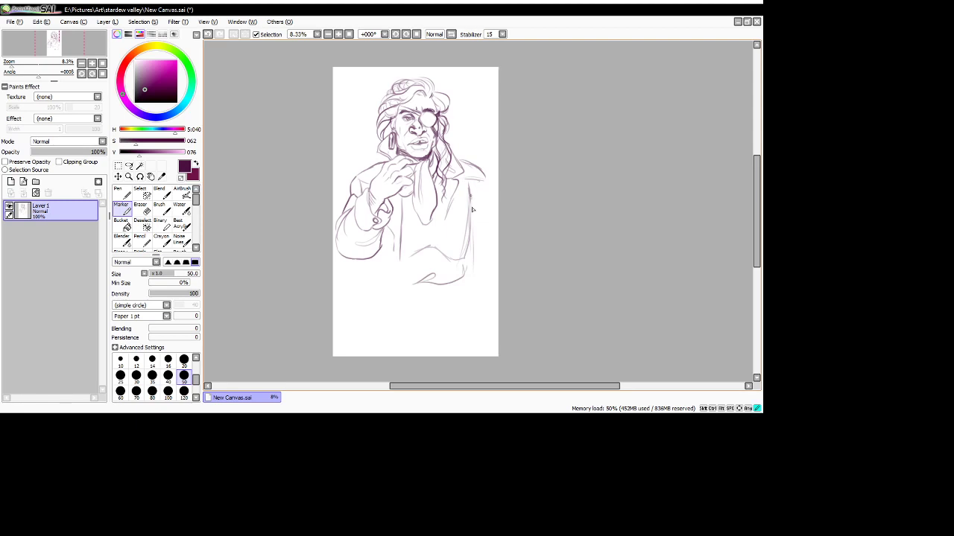
mouse_move(472, 210)
left_mouse_down()
mouse_move(462, 280)
mouse_move(401, 287)
mouse_move(390, 272)
left_mouse_up()
mouse_move(439, 223)
left_mouse_down()
mouse_move(429, 282)
mouse_move(427, 265)
left_mouse_up()
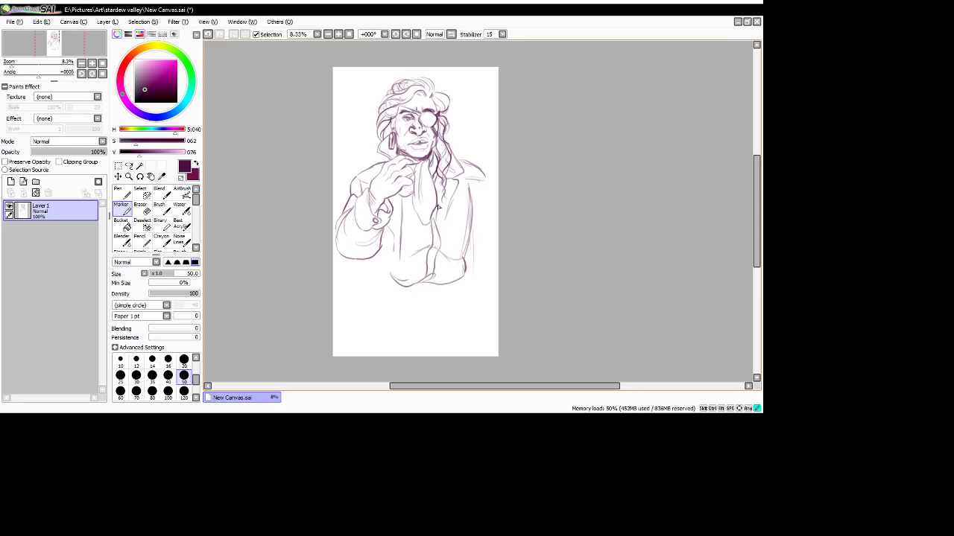
- Sketch the coat's front edge at the waist and the lower torso outline curving down from the raised arm's elbow
left_click_drag(435, 223, 430, 232)
mouse_move(379, 254)
left_mouse_down()
mouse_move(383, 271)
mouse_move(406, 280)
left_mouse_up()
- Erase the folded arm, waist and lower coat lines below the chest with a size 350 Eraser
left_click(147, 212)
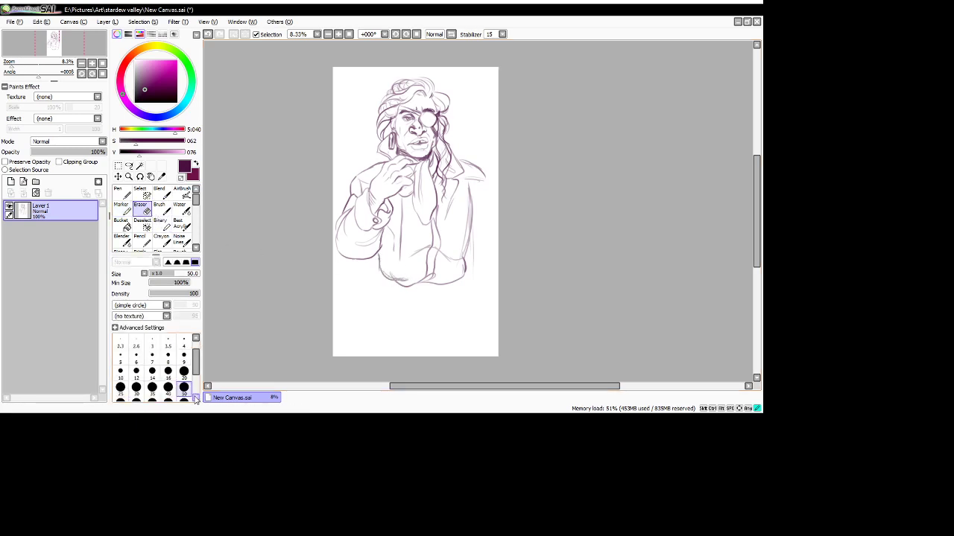
mouse_move(401, 250)
left_mouse_down()
mouse_move(383, 264)
mouse_move(387, 276)
mouse_move(402, 243)
mouse_move(395, 268)
mouse_move(449, 248)
mouse_move(433, 233)
mouse_move(460, 225)
mouse_move(432, 283)
mouse_move(397, 248)
mouse_move(481, 245)
mouse_move(385, 266)
mouse_move(480, 266)
left_mouse_up()
scroll(171, 376, "down", 2)
left_click(184, 387)
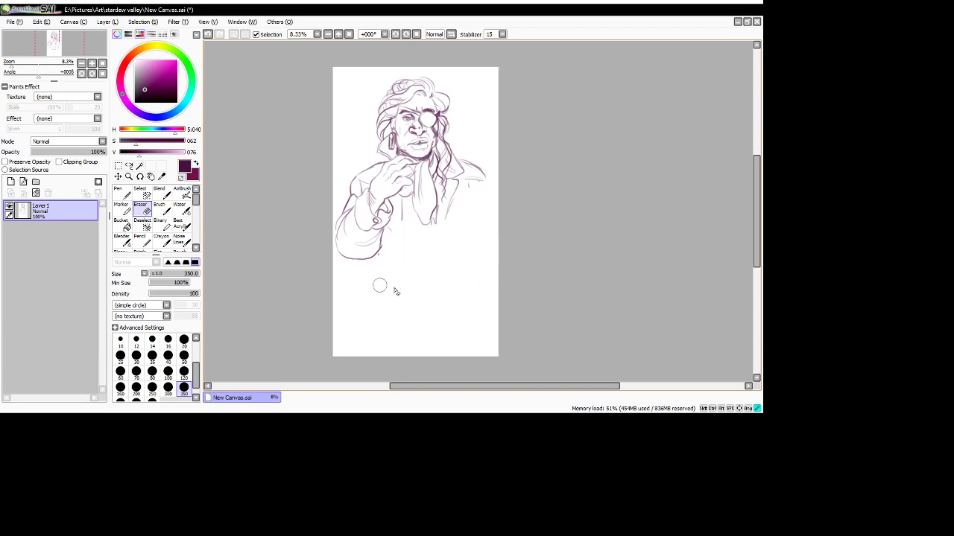
- Add a new layer and sketch the body's curved centre line and a hip line across it with the size 50 Marker
left_click_drag(428, 386, 447, 391)
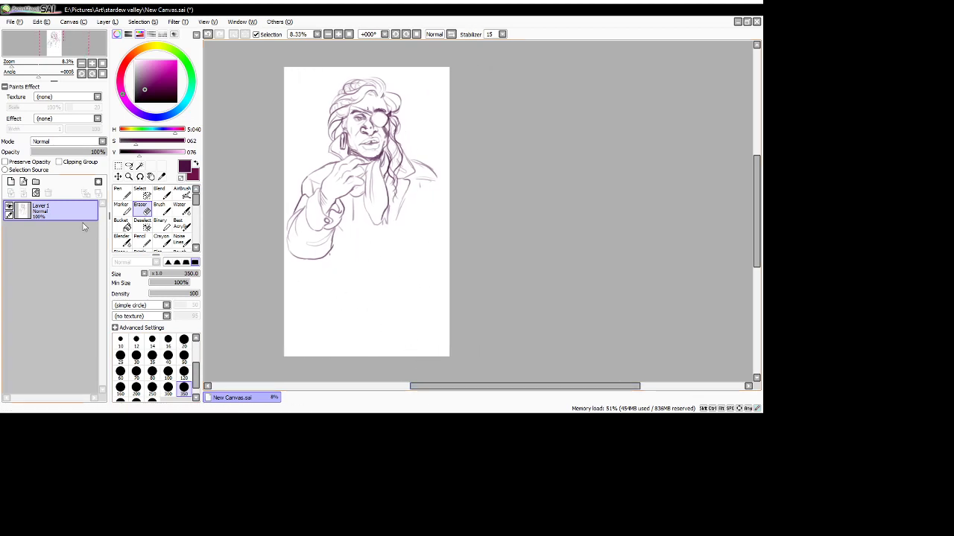
left_click(12, 181)
left_click(121, 208)
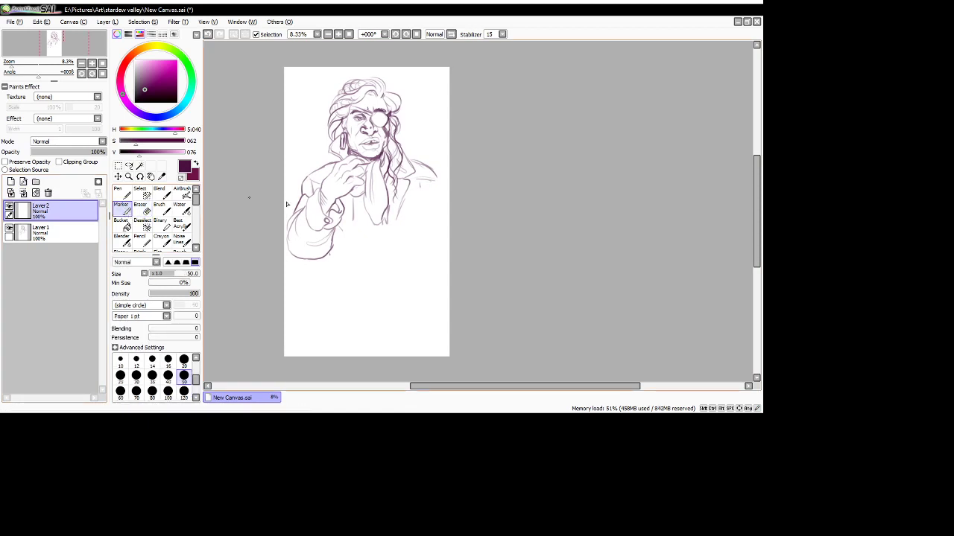
left_click_drag(370, 181, 342, 356)
mouse_move(322, 295)
left_mouse_down()
mouse_move(395, 297)
mouse_move(386, 298)
left_mouse_up()
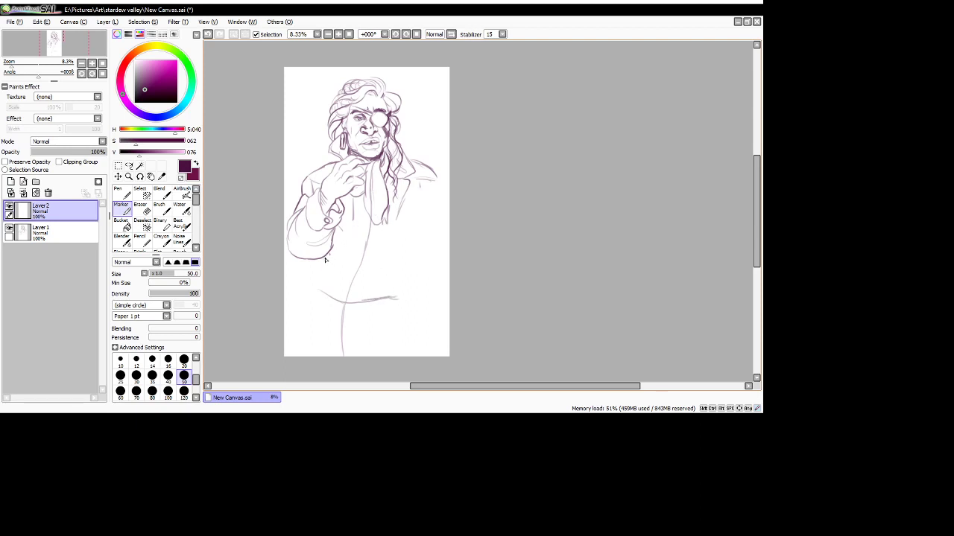
- Sketch the waistline, hip and torso side contours and a round shoulder form on the eye-patch side
left_click_drag(326, 266, 399, 276)
mouse_move(387, 315)
left_mouse_down()
mouse_move(313, 308)
mouse_move(325, 260)
mouse_move(320, 268)
mouse_move(345, 277)
mouse_move(412, 273)
mouse_move(423, 227)
left_mouse_up()
left_click_drag(420, 202, 415, 258)
left_click_drag(418, 192, 408, 263)
left_click_drag(415, 176, 420, 222)
mouse_move(421, 205)
left_mouse_down()
mouse_move(407, 167)
mouse_move(417, 200)
mouse_move(421, 179)
mouse_move(444, 197)
mouse_move(414, 194)
mouse_move(417, 176)
mouse_move(440, 202)
left_mouse_up()
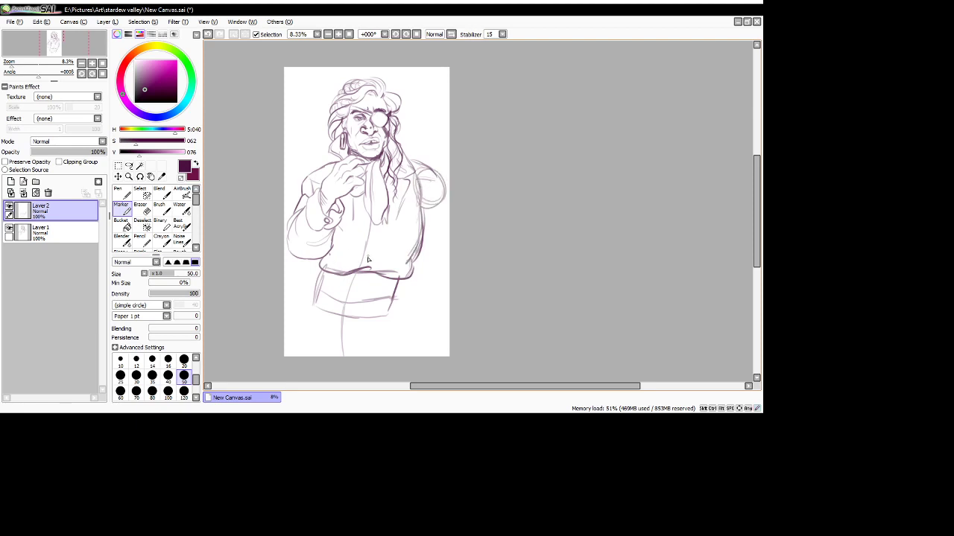
mouse_move(360, 267)
left_mouse_down()
mouse_move(373, 219)
mouse_move(384, 226)
mouse_move(375, 275)
left_mouse_up()
key("ctrl+z")
key("ctrl+z")
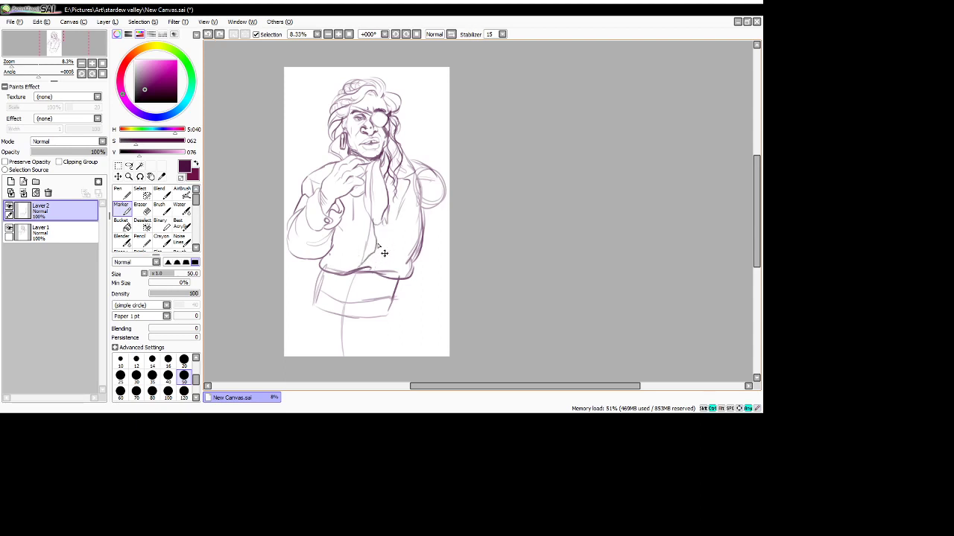
mouse_move(372, 218)
left_mouse_down()
mouse_move(356, 272)
mouse_move(369, 270)
mouse_move(375, 248)
left_mouse_up()
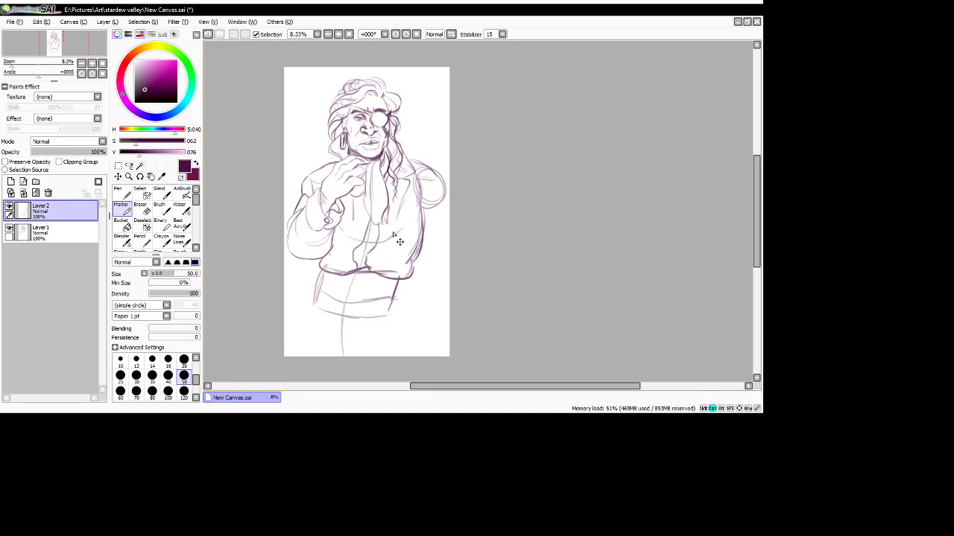
key("ctrl+z")
key("ctrl+z")
left_click_drag(371, 220, 370, 227)
- Erase the torso's side contour on the eye-patch side and the waistline with the size 350 Eraser
left_click(140, 208)
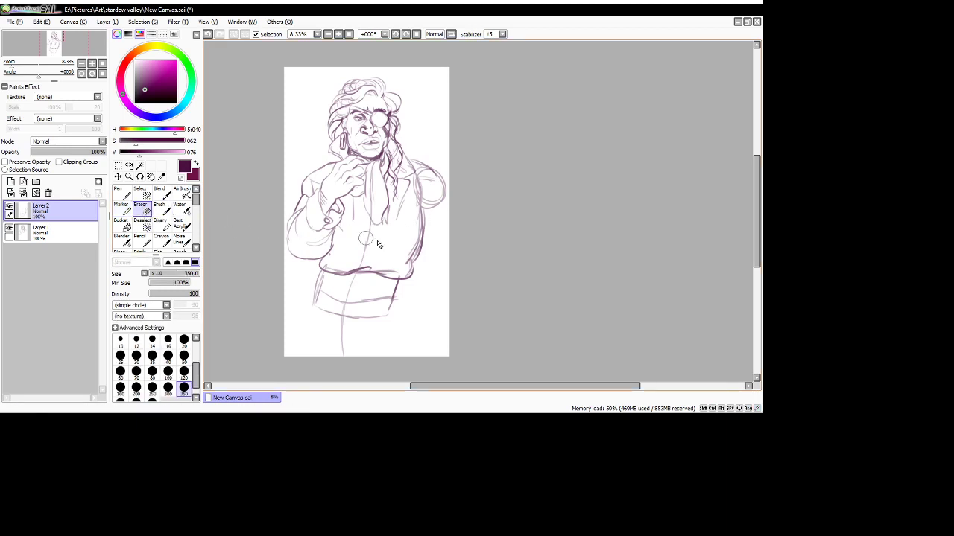
left_click_drag(416, 234, 418, 257)
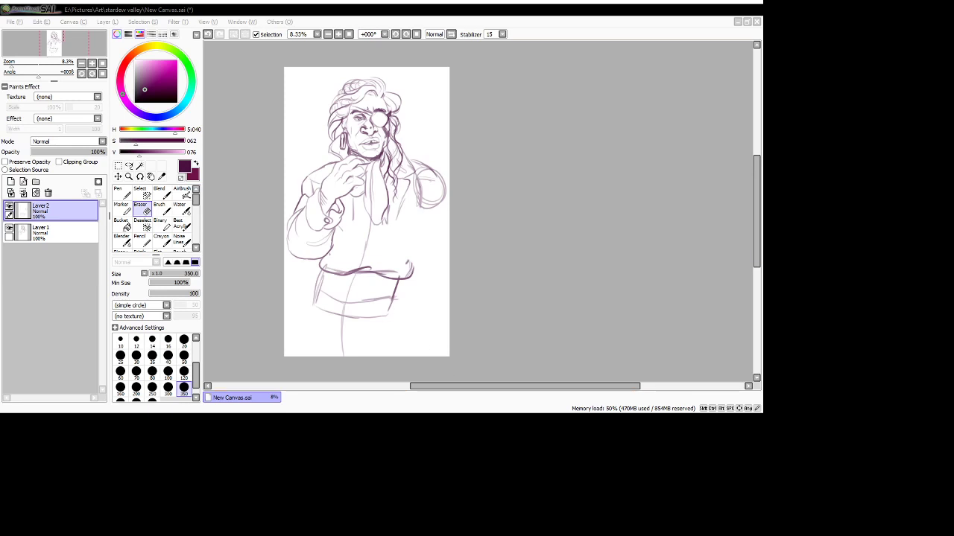
left_click(726, 230)
mouse_move(409, 266)
left_mouse_down()
mouse_move(406, 255)
mouse_move(320, 271)
mouse_move(412, 276)
left_mouse_up()
- Redraw the shirt's side contour on the eye-patch side with fold lines and a billowing hem, using the size 50 Marker
left_click(122, 207)
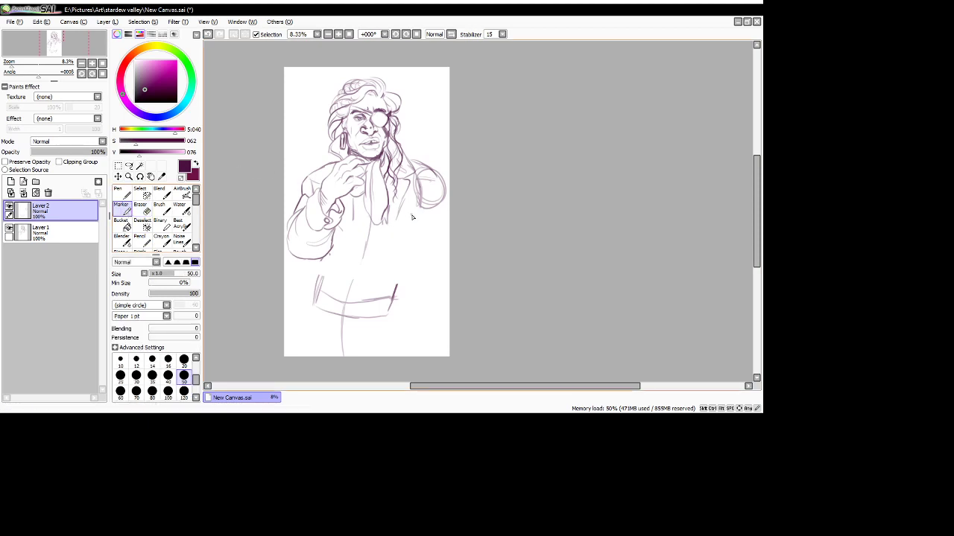
mouse_move(419, 209)
left_mouse_down()
mouse_move(397, 252)
mouse_move(347, 244)
mouse_move(405, 239)
mouse_move(355, 237)
mouse_move(401, 240)
mouse_move(411, 262)
mouse_move(388, 286)
mouse_move(353, 281)
left_mouse_up()
key("ctrl+z")
mouse_move(353, 281)
left_mouse_down()
mouse_move(383, 274)
mouse_move(373, 278)
left_mouse_up()
key("ctrl+z")
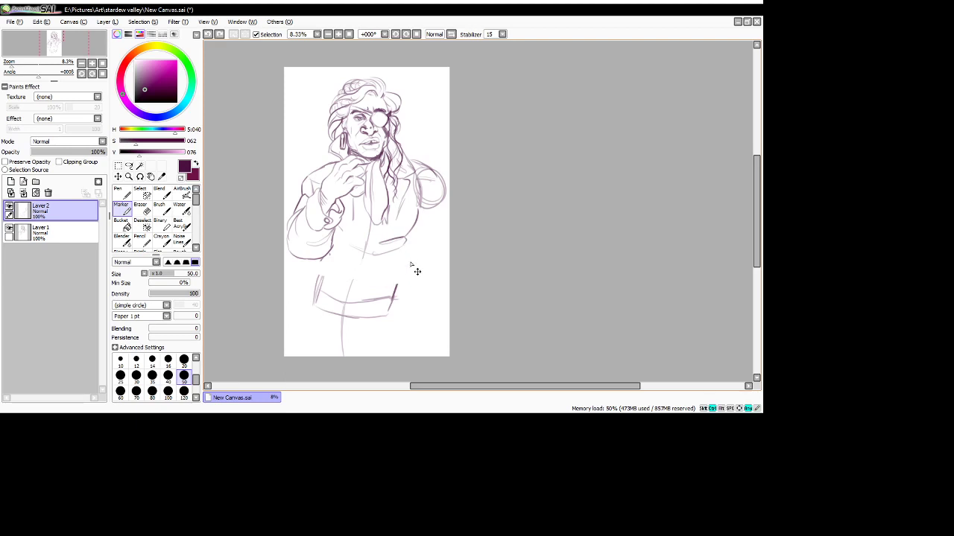
mouse_move(411, 246)
left_mouse_down()
mouse_move(389, 280)
mouse_move(361, 275)
mouse_move(392, 270)
mouse_move(359, 276)
left_mouse_up()
- Sketch the outer contours of both legs from the hips down to the canvas edge
left_click_drag(396, 272, 411, 351)
left_click_drag(393, 300, 395, 288)
left_click_drag(320, 276, 302, 356)
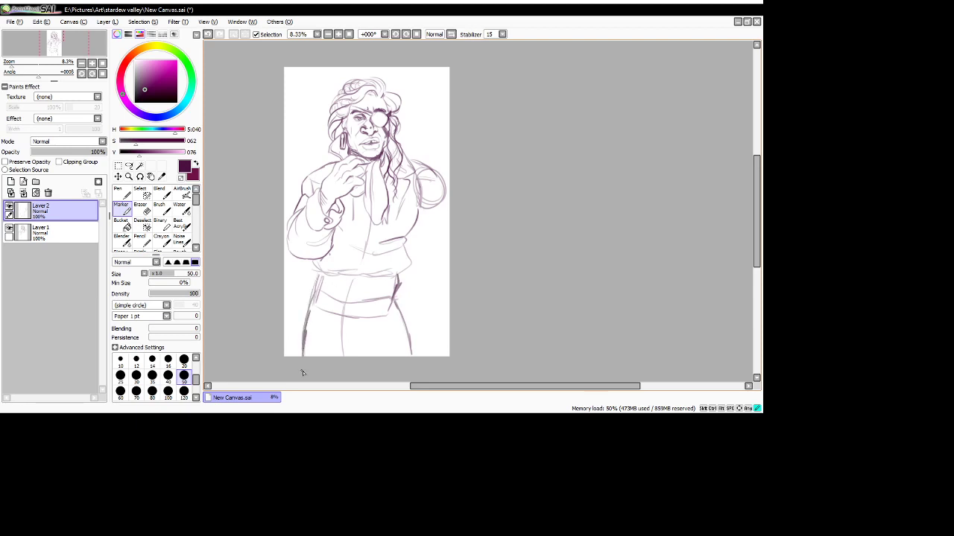
- Sketch the waistband line and an oval belt buckle at its centre, undoing the lines drawn below the buckle
left_click_drag(320, 272, 363, 276)
mouse_move(350, 271)
left_mouse_down()
mouse_move(373, 281)
mouse_move(335, 276)
mouse_move(385, 279)
left_mouse_up()
mouse_move(336, 274)
left_mouse_down()
mouse_move(383, 271)
mouse_move(338, 313)
left_mouse_up()
left_click_drag(356, 280, 355, 324)
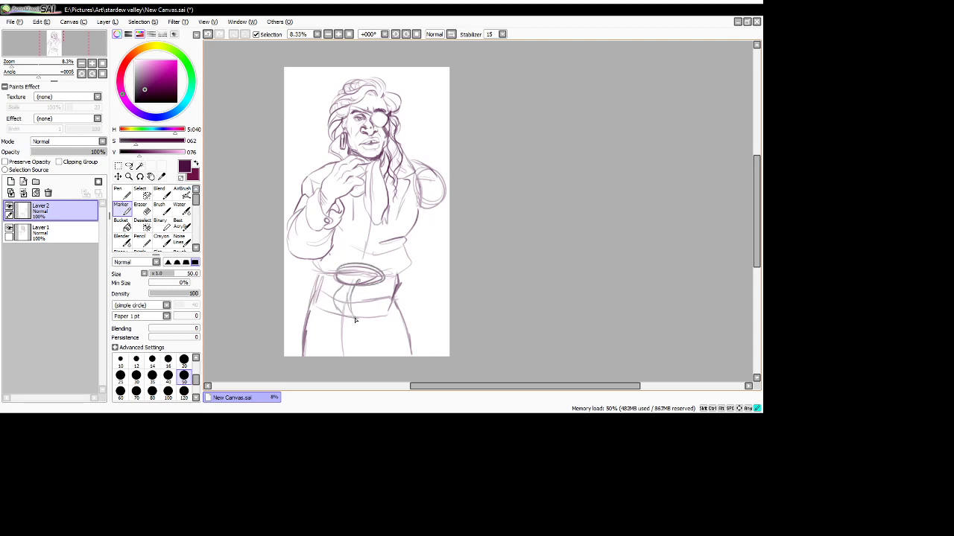
key("ctrl+z")
- Erase both leg contours and the lower hip lines with the size 350 Eraser
left_click(140, 208)
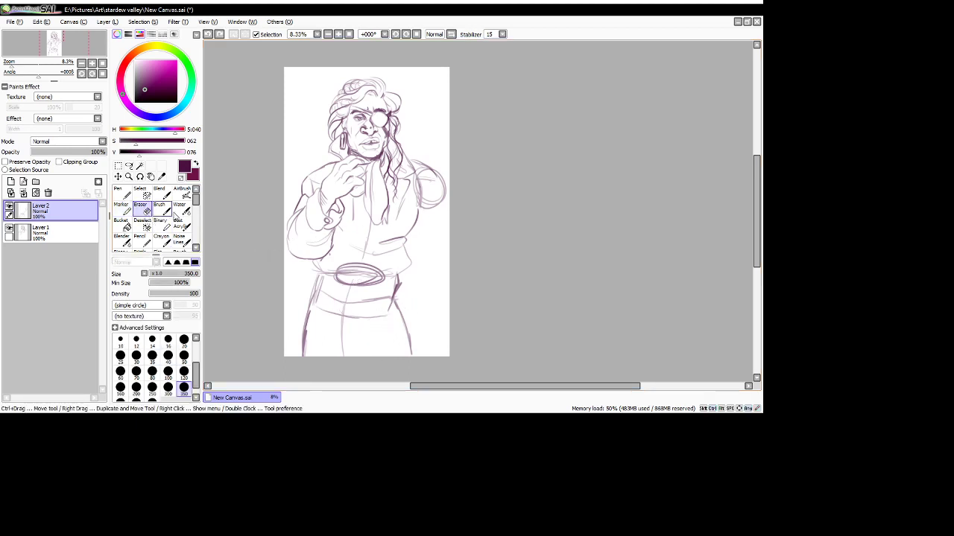
mouse_move(408, 333)
left_mouse_down()
mouse_move(365, 309)
mouse_move(395, 309)
mouse_move(390, 304)
mouse_move(400, 349)
mouse_move(371, 320)
mouse_move(309, 318)
mouse_move(309, 309)
mouse_move(303, 320)
mouse_move(355, 345)
left_mouse_up()
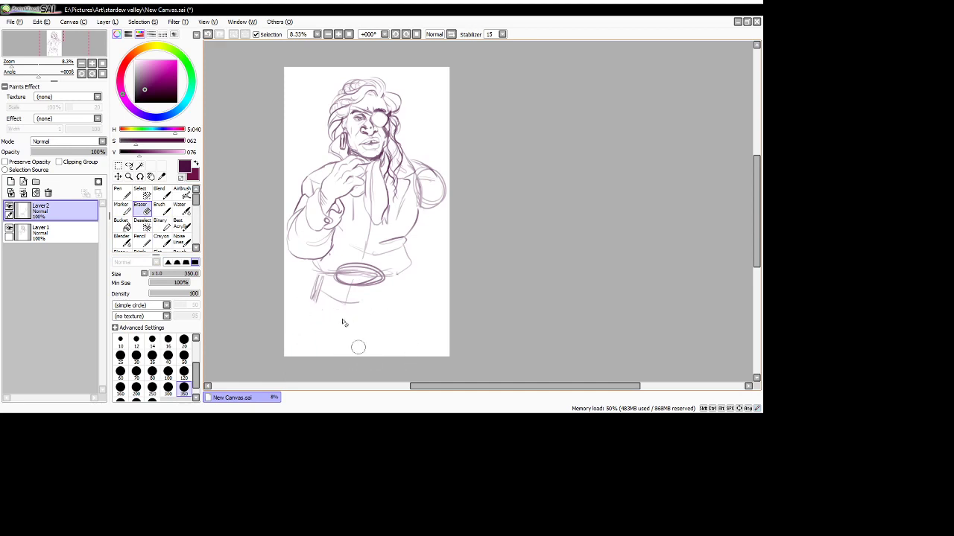
- Sketch the rounded pelvis contour beneath the buckle and an angled leg on the eye-patch side with the Marker
left_click(121, 208)
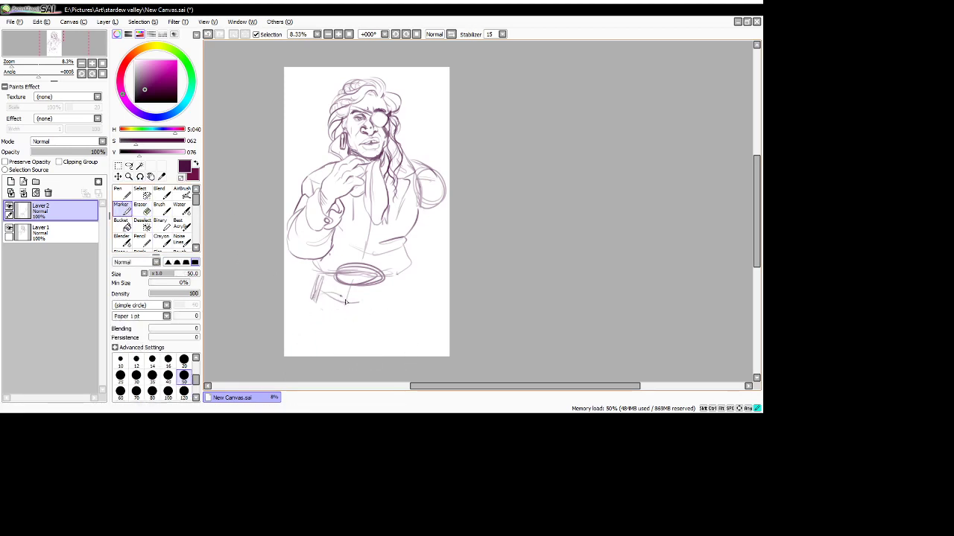
mouse_move(345, 301)
left_mouse_down()
mouse_move(329, 295)
mouse_move(344, 311)
mouse_move(377, 303)
mouse_move(376, 313)
left_mouse_up()
left_click_drag(385, 280, 402, 272)
mouse_move(421, 319)
left_mouse_down()
mouse_move(418, 295)
mouse_move(374, 310)
mouse_move(388, 357)
left_mouse_up()
key("ctrl+z")
key("ctrl+z")
left_click_drag(368, 319, 381, 356)
mouse_move(408, 298)
left_mouse_down()
mouse_move(422, 341)
mouse_move(419, 325)
left_mouse_up()
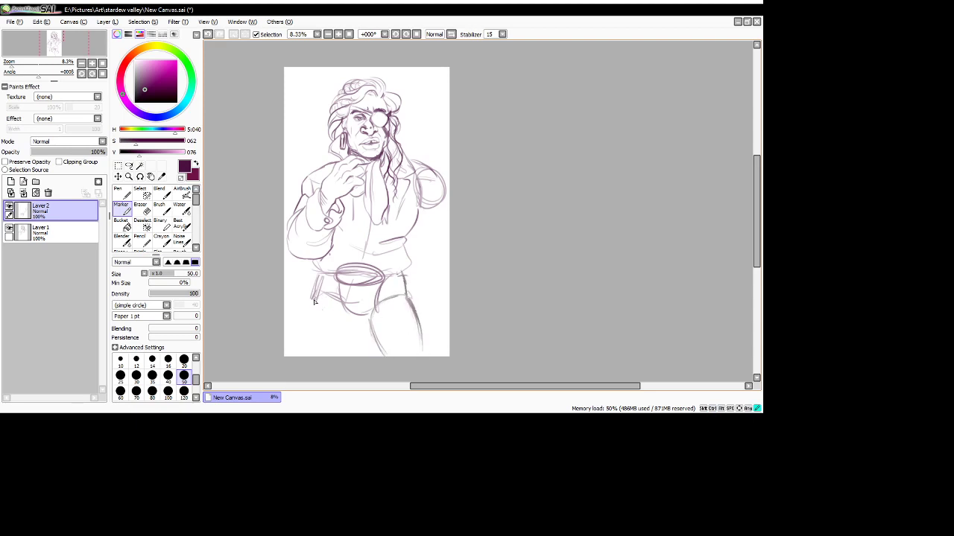
- Sketch the outer contour of the leg on the raised-arm side from the hip down to the canvas edge
left_click_drag(314, 298, 322, 358)
key("ctrl+z")
key("ctrl+z")
mouse_move(321, 277)
left_mouse_down()
mouse_move(316, 302)
mouse_move(320, 277)
left_mouse_up()
left_click_drag(326, 361, 327, 363)
left_click_drag(359, 316, 375, 366)
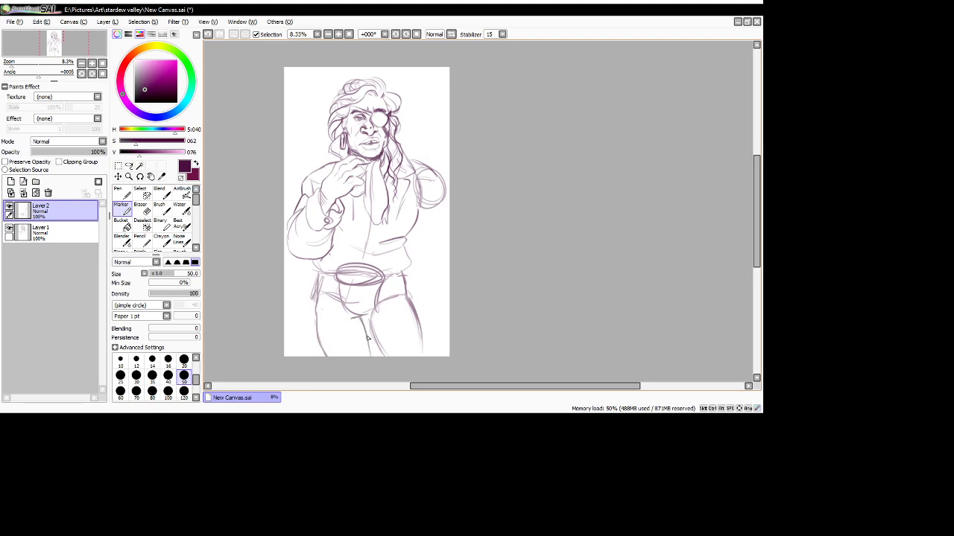
key("ctrl+z")
mouse_move(366, 360)
left_mouse_down()
mouse_move(365, 316)
mouse_move(372, 350)
mouse_move(385, 357)
left_mouse_up()
key("ctrl+z")
key("ctrl+z")
key("ctrl+z")
left_click_drag(363, 322, 358, 361)
key("ctrl+z")
key("ctrl+z")
left_click(392, 420)
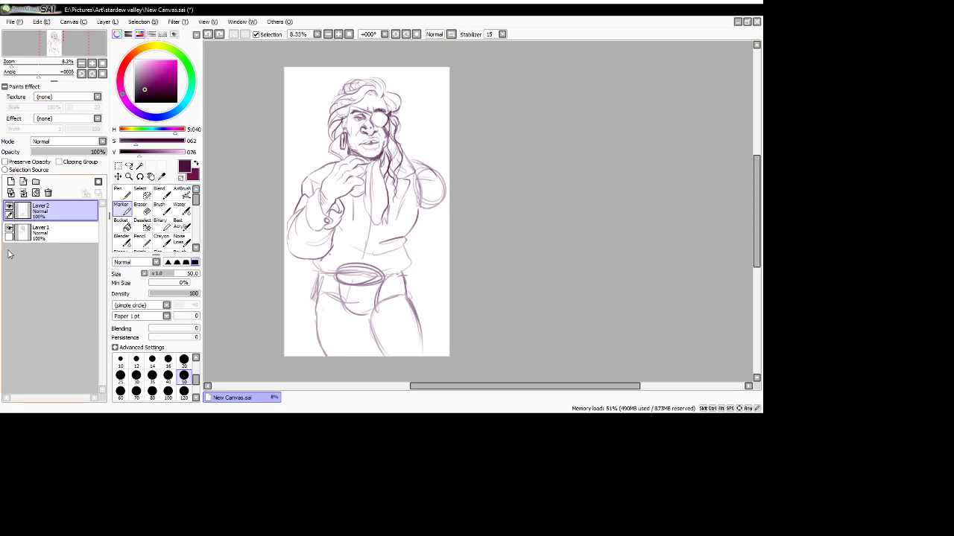
- Erase the angled leg on the eye-patch side and redraw its outer contour running straight down from the hip
left_click(141, 209)
mouse_move(359, 329)
left_mouse_down()
mouse_move(398, 320)
mouse_move(395, 344)
mouse_move(400, 324)
mouse_move(410, 366)
left_mouse_up()
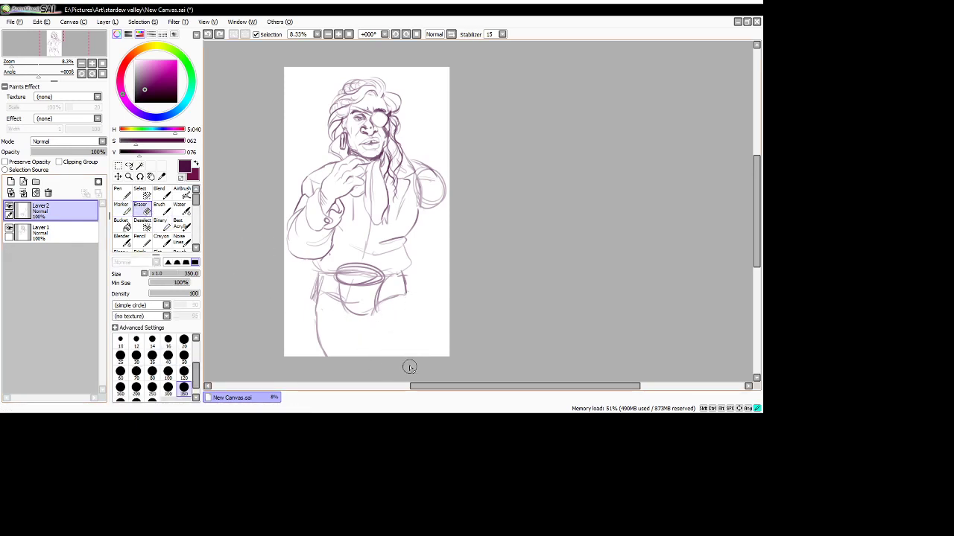
left_click(123, 207)
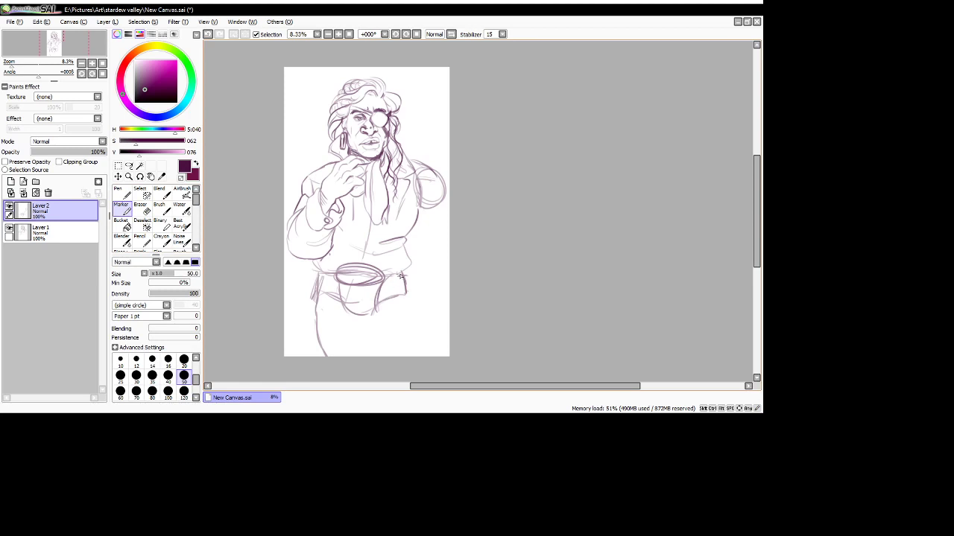
left_click_drag(400, 275, 409, 357)
- Sketch the dividing line between the legs with crotch folds and strengthen the pelvis contour beneath the buckle
mouse_move(342, 306)
left_mouse_down()
mouse_move(357, 312)
mouse_move(360, 347)
left_mouse_up()
key("ctrl+z")
key("ctrl+z")
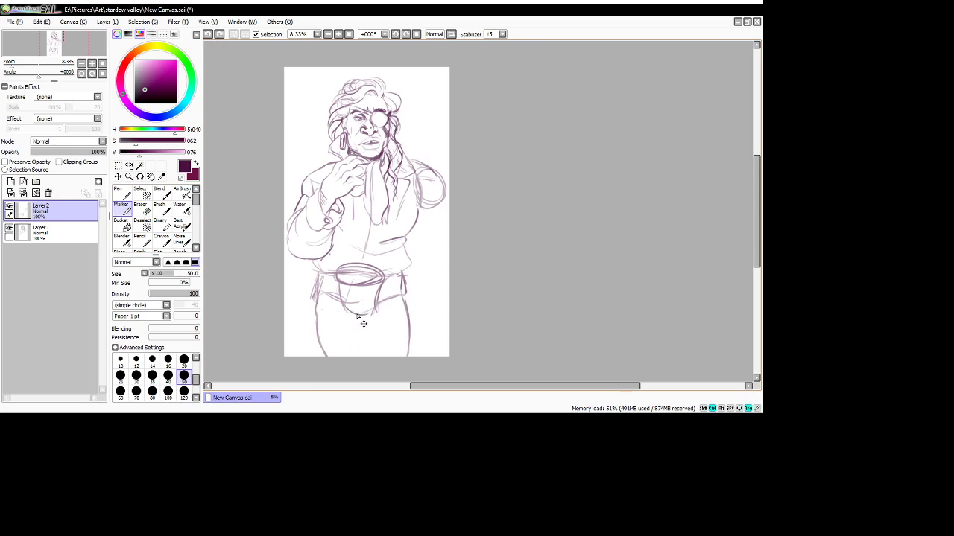
mouse_move(343, 308)
left_mouse_down()
mouse_move(368, 362)
mouse_move(318, 330)
mouse_move(320, 350)
mouse_move(365, 357)
left_mouse_up()
mouse_move(362, 347)
left_mouse_down()
mouse_move(364, 358)
mouse_move(360, 319)
mouse_move(376, 312)
mouse_move(355, 316)
left_mouse_up()
mouse_move(342, 281)
left_mouse_down()
mouse_move(347, 318)
mouse_move(354, 299)
mouse_move(356, 313)
left_mouse_up()
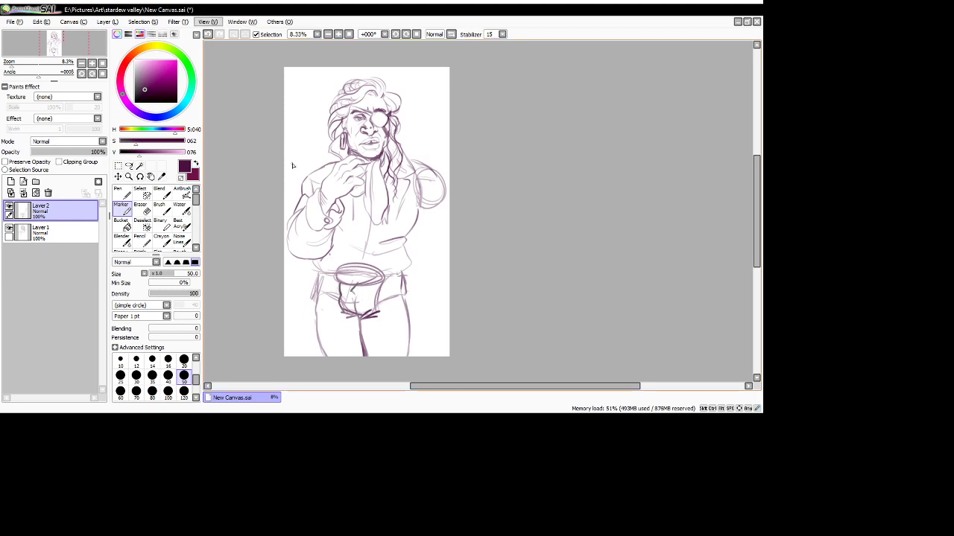
key("alt+Tab")
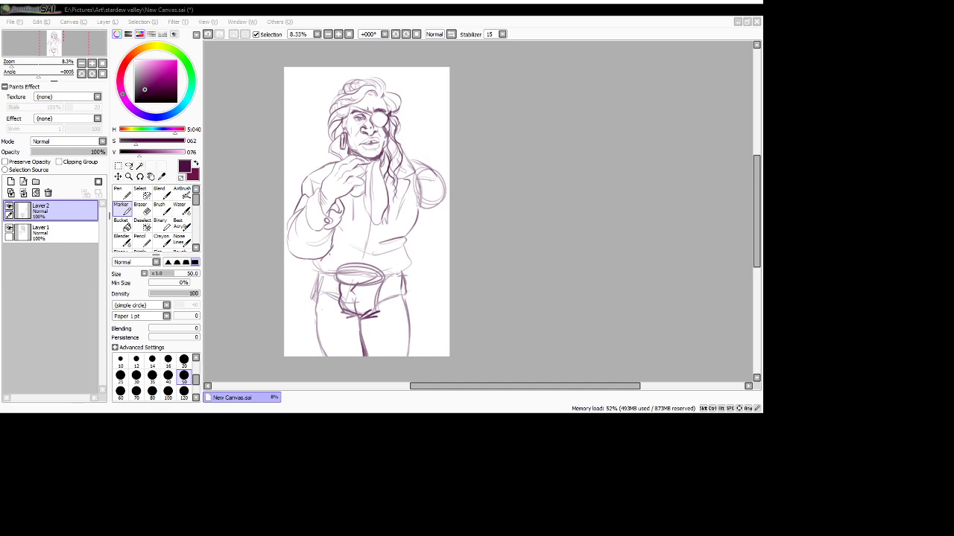
key("alt+Tab")
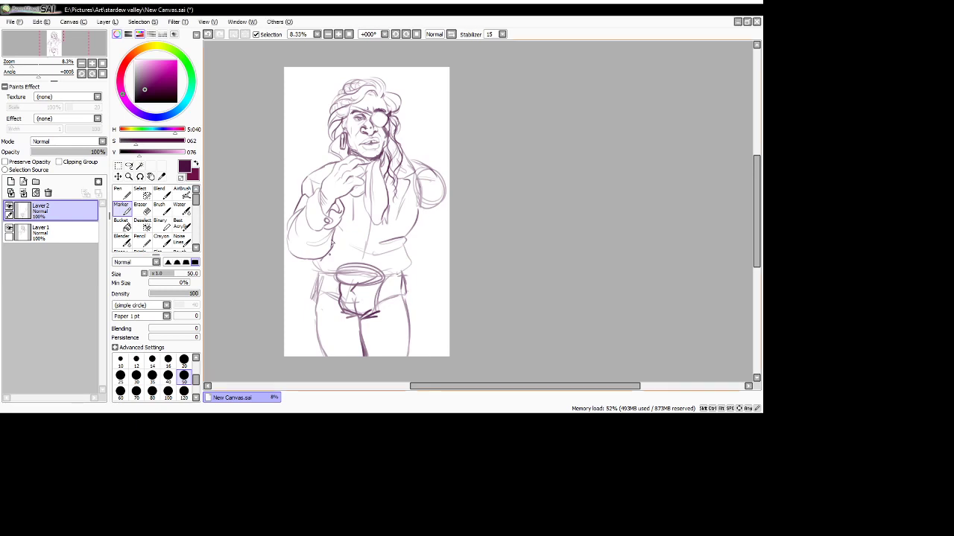
- Sketch the belt across the waist with a bold oval buckle and belt loops on both sides
mouse_move(317, 289)
left_mouse_down()
mouse_move(320, 280)
mouse_move(319, 310)
mouse_move(315, 265)
mouse_move(403, 274)
mouse_move(413, 261)
left_mouse_up()
key("ctrl+z")
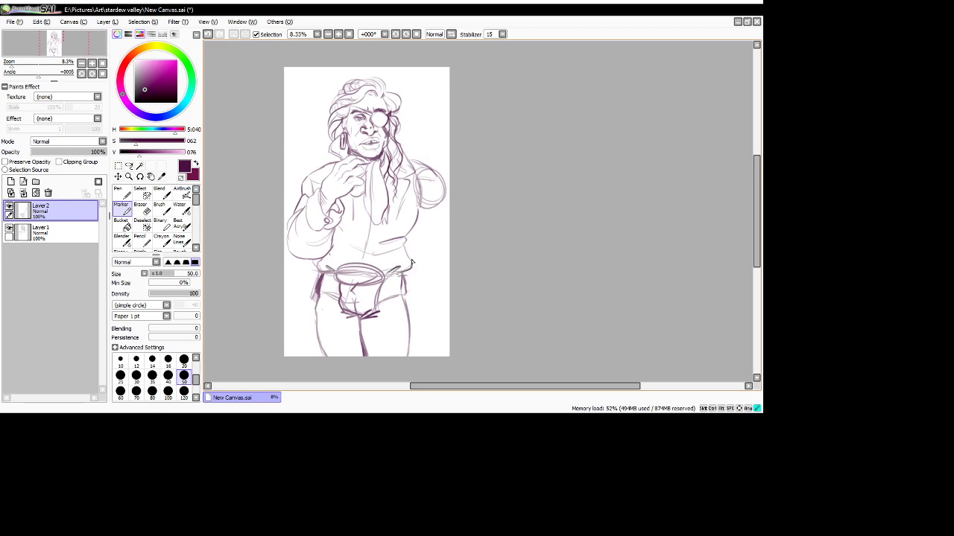
mouse_move(347, 271)
left_mouse_down()
mouse_move(342, 282)
mouse_move(368, 283)
mouse_move(355, 269)
mouse_move(394, 274)
mouse_move(394, 285)
mouse_move(368, 285)
mouse_move(407, 285)
mouse_move(395, 289)
left_mouse_up()
mouse_move(319, 275)
left_mouse_down()
mouse_move(333, 288)
mouse_move(339, 273)
mouse_move(327, 281)
left_mouse_up()
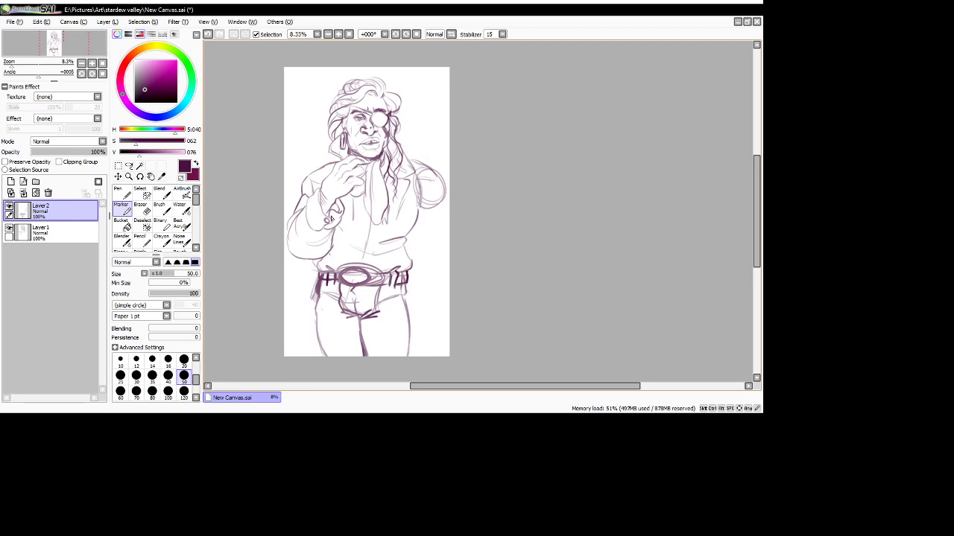
key("alt+Tab")
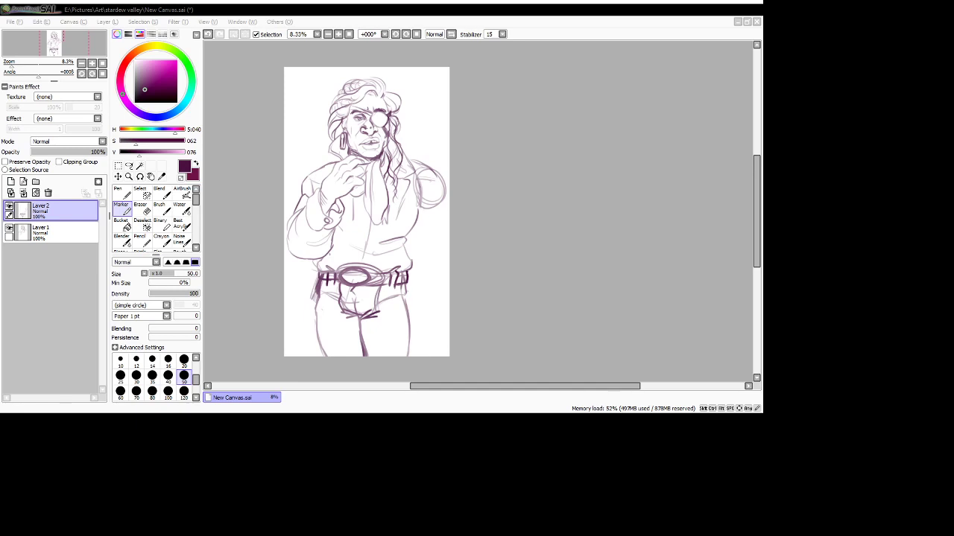
key("alt+Tab")
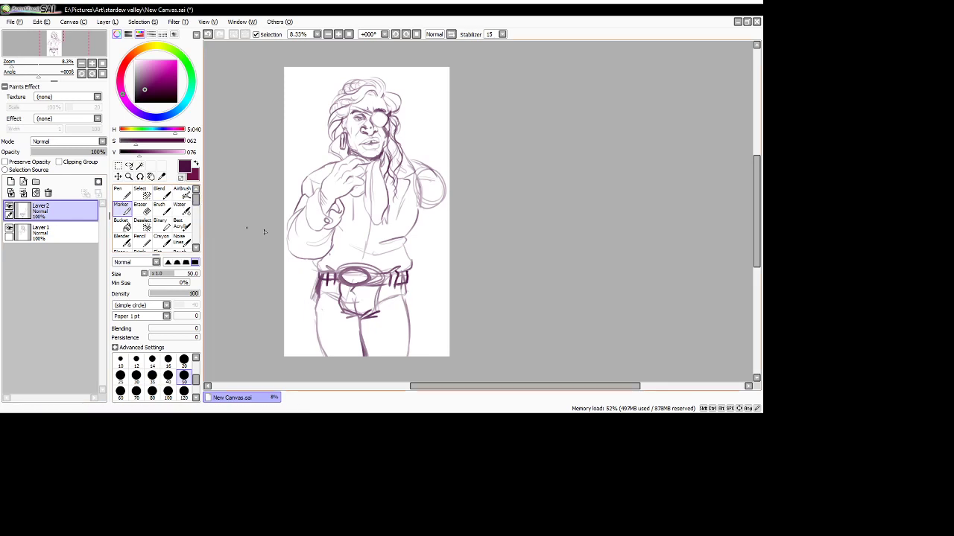
- Strengthen the shoulder curve on the eye-patch side and sketch the coat's front edge from the chest down to the hip
left_click_drag(414, 165, 435, 186)
left_click_drag(387, 211, 399, 266)
left_click_drag(402, 286, 406, 314)
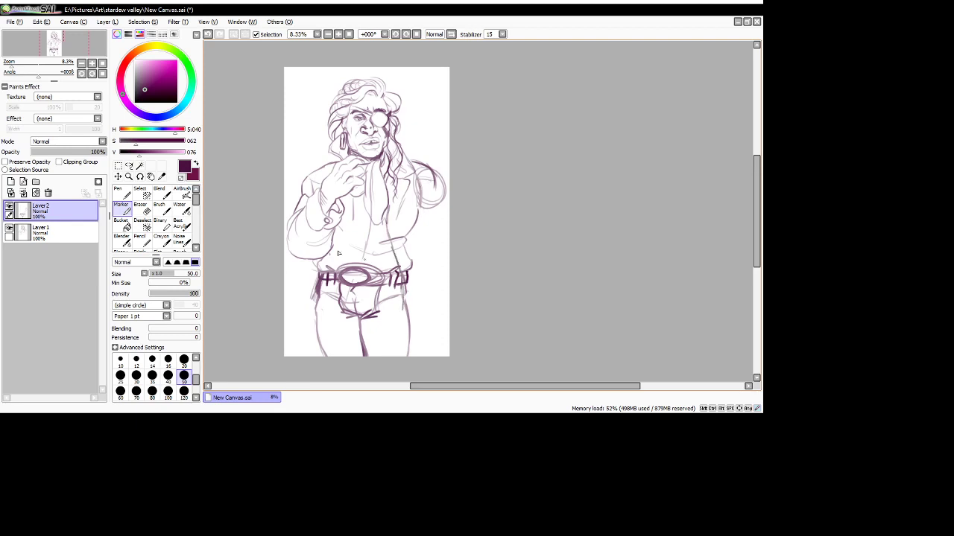
- Erase the shirt's side contour and the belt end outside the coat's front edge with the size 350 Eraser
left_click(140, 208)
mouse_move(409, 217)
left_mouse_down()
mouse_move(402, 246)
mouse_move(408, 280)
left_mouse_up()
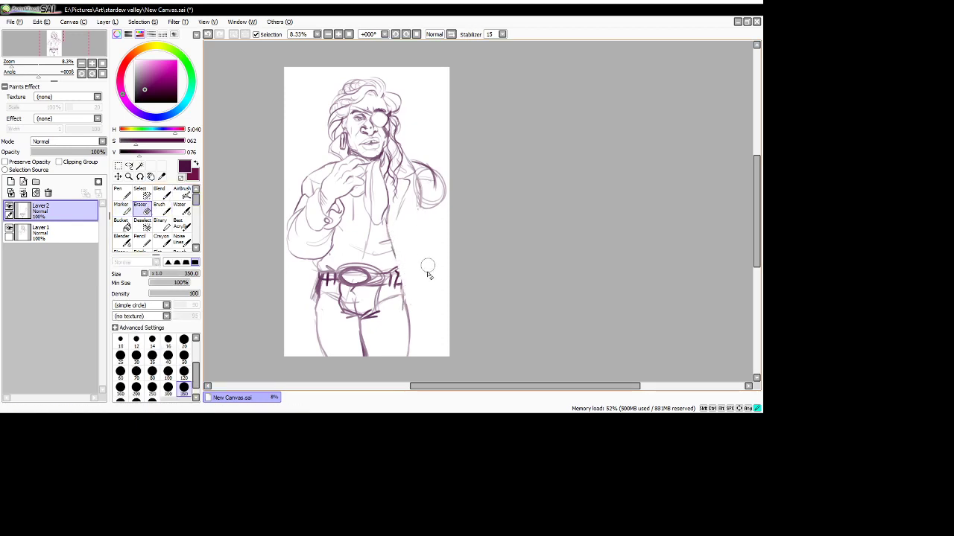
- Sketch the coat's front edge along the thigh and its long side line from the armpit downward with a size 60 Marker
left_click(121, 209)
left_click(120, 390)
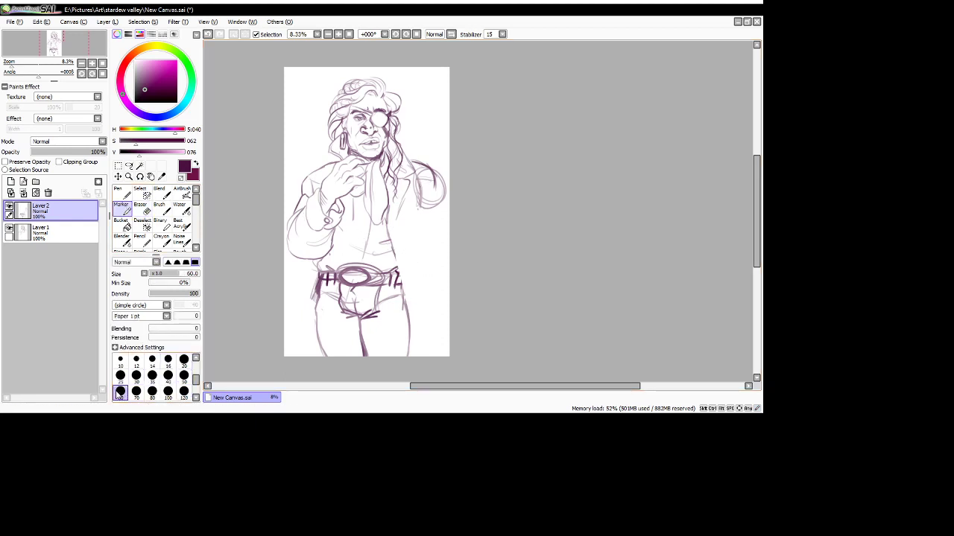
left_click_drag(398, 257, 409, 327)
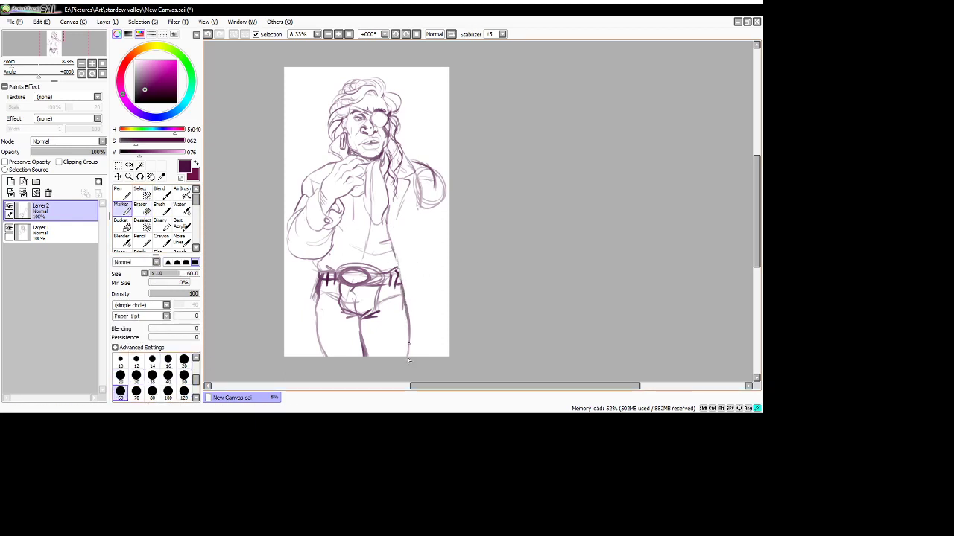
left_click_drag(421, 208, 421, 357)
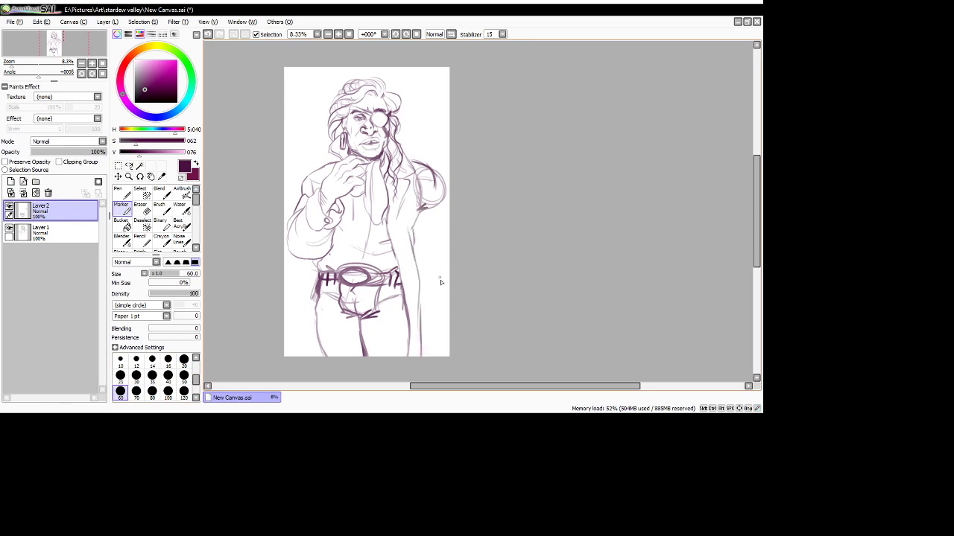
- Undo the coat's long side line and try a fuller sleeve and flared coat contour on the eye-patch side
key("ctrl+z")
key("ctrl+z")
key("ctrl+z")
left_click_drag(411, 211, 434, 356)
mouse_move(422, 226)
left_mouse_down()
mouse_move(421, 249)
mouse_move(423, 225)
left_mouse_up()
left_click_drag(436, 185, 436, 209)
mouse_move(437, 198)
left_mouse_down()
mouse_move(425, 242)
mouse_move(428, 260)
mouse_move(440, 241)
mouse_move(427, 257)
mouse_move(435, 253)
left_mouse_up()
key("ctrl+z")
mouse_move(437, 248)
left_mouse_down()
mouse_move(445, 255)
mouse_move(435, 300)
mouse_move(429, 264)
mouse_move(430, 281)
left_mouse_up()
key("ctrl+z")
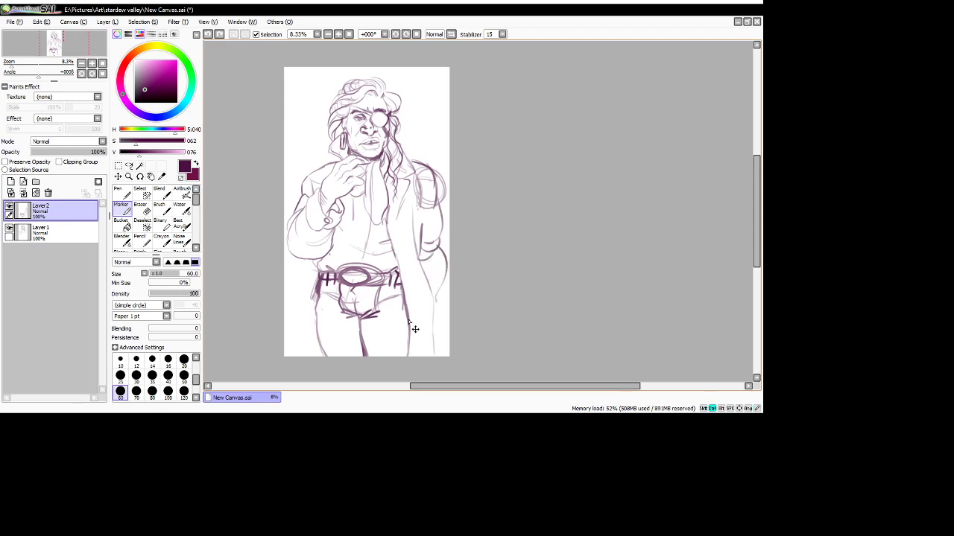
- Undo the sleeve and coat strokes below the shoulder on the eye-patch side, including the front edge along the thigh
key("ctrl+z")
key("ctrl+z")
key("ctrl+z")
key("ctrl+z")
key("ctrl+z")
key("ctrl+z")
key("ctrl+z")
key("ctrl+z")
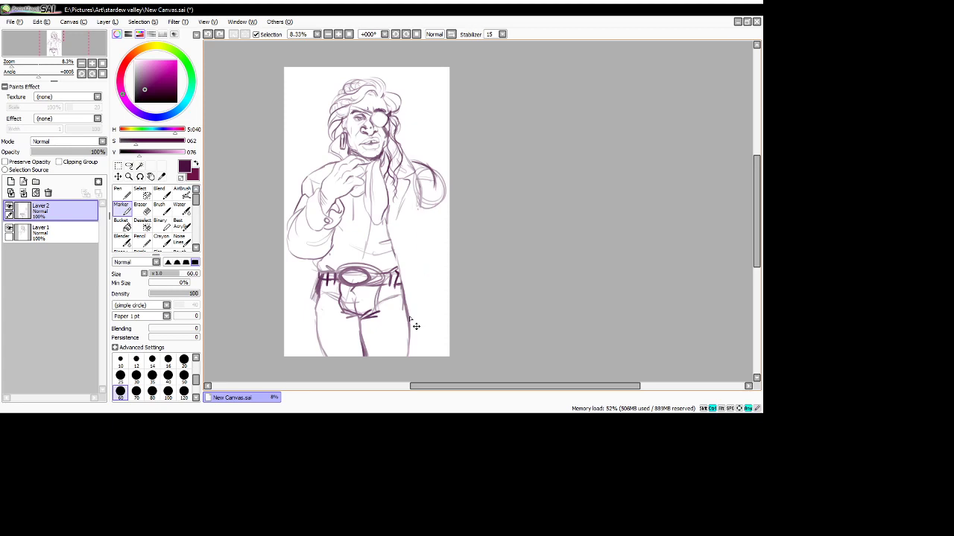
- Erase the belt, hips and legs below the torso with the size 350 Eraser
key("e")
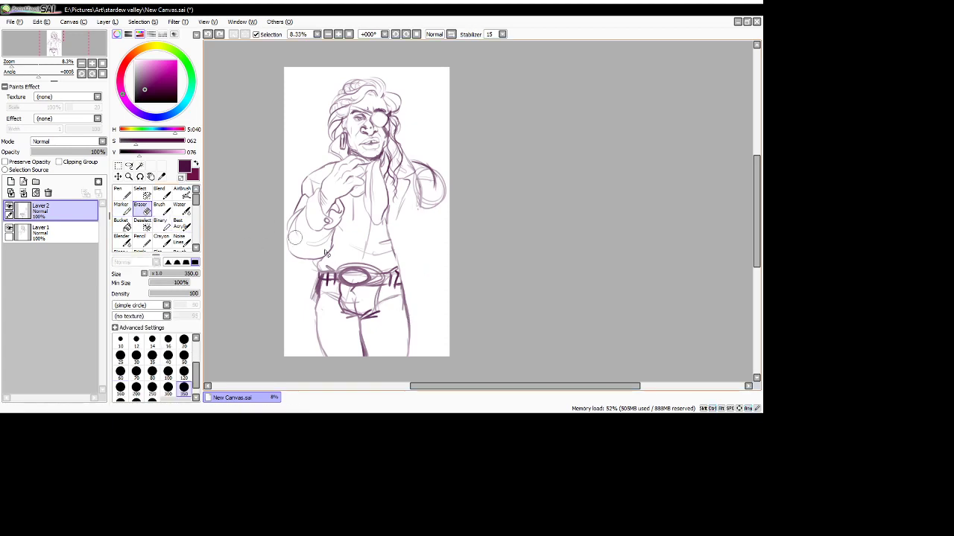
mouse_move(369, 275)
left_mouse_down()
mouse_move(335, 292)
mouse_move(409, 297)
mouse_move(289, 328)
mouse_move(437, 324)
mouse_move(419, 345)
mouse_move(342, 307)
mouse_move(325, 310)
mouse_move(361, 312)
mouse_move(302, 302)
mouse_move(418, 324)
mouse_move(384, 280)
mouse_move(346, 269)
mouse_move(372, 272)
mouse_move(312, 284)
mouse_move(395, 286)
left_mouse_up()
key("alt+Tab")
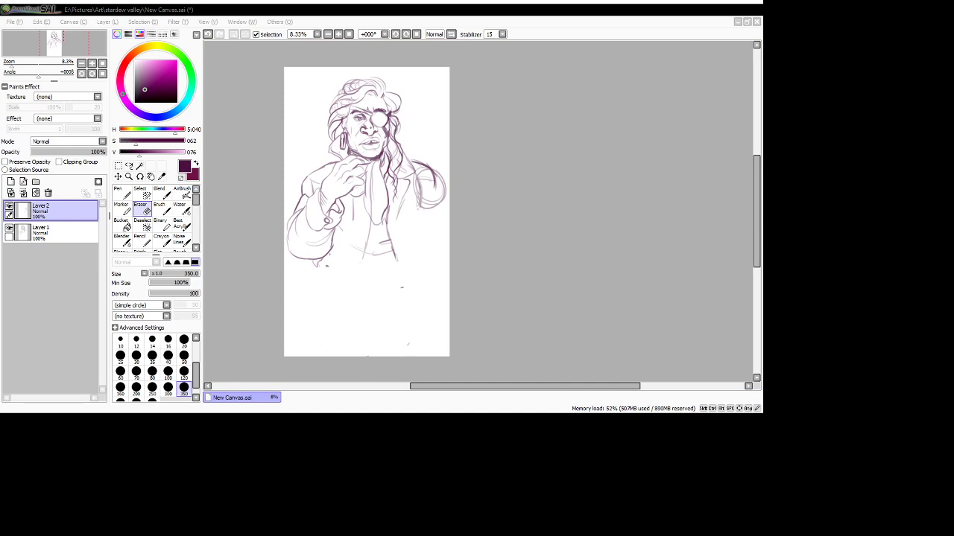
key("alt+Tab")
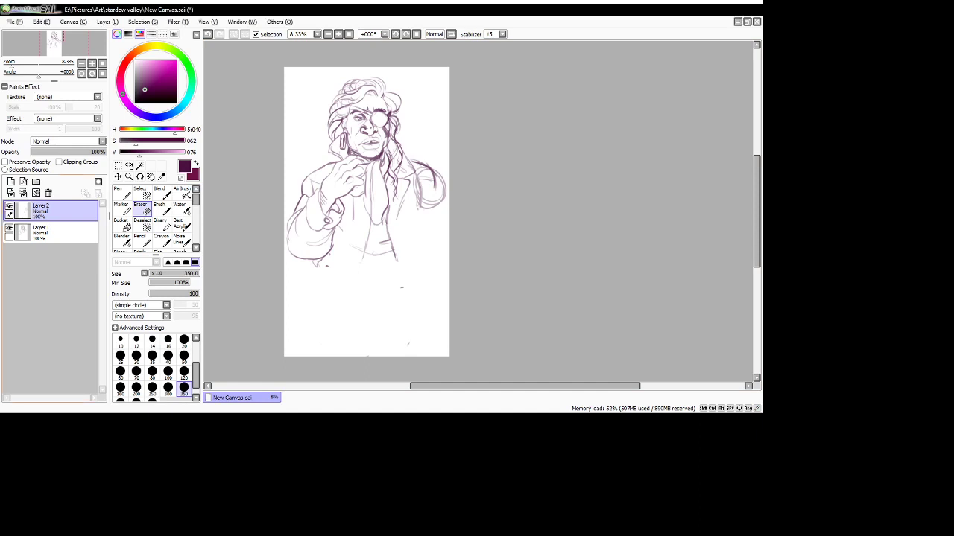
key("alt+Tab")
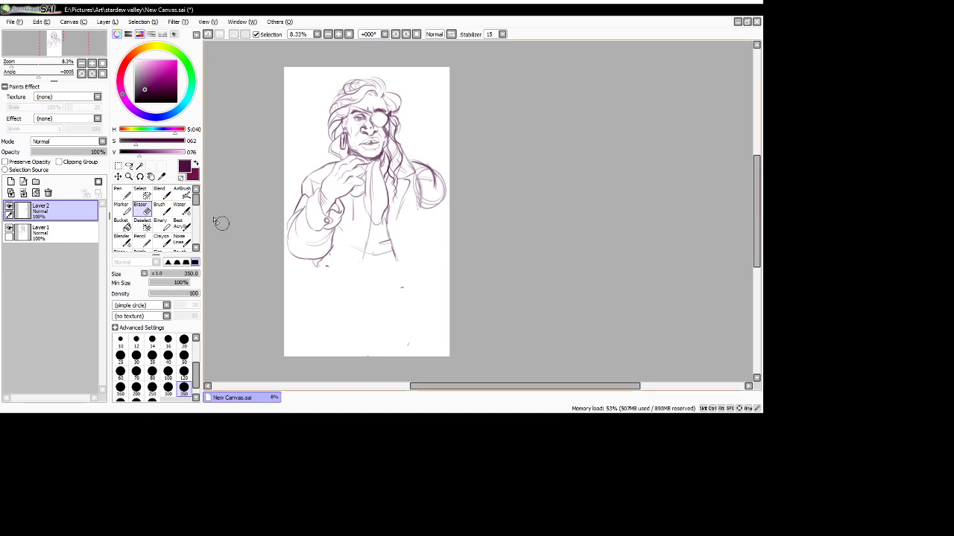
- Sketch a wide belt with a bold oval buckle using the size 60 Marker, and try a coat side line beside it
left_click(121, 206)
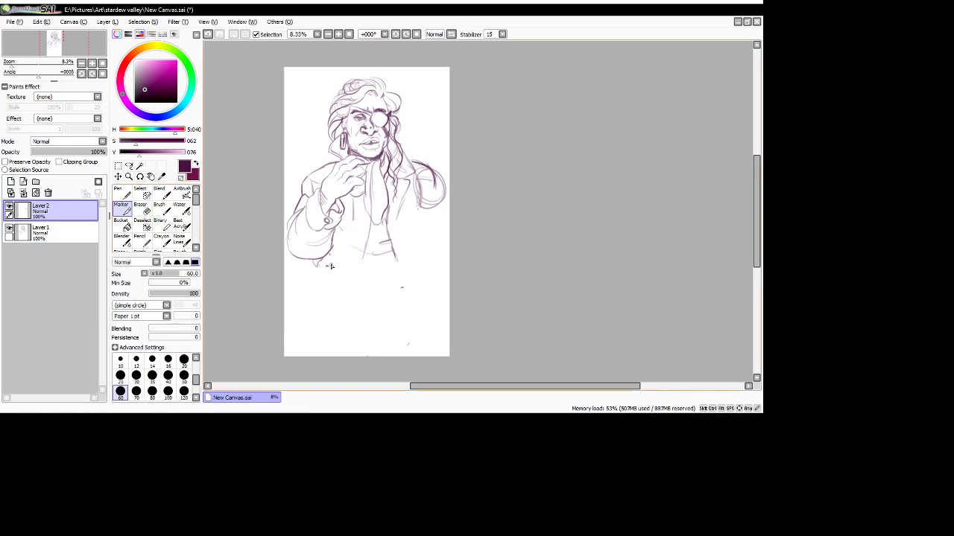
mouse_move(320, 264)
left_mouse_down()
mouse_move(356, 278)
mouse_move(358, 290)
mouse_move(355, 271)
mouse_move(372, 288)
mouse_move(352, 270)
mouse_move(385, 282)
mouse_move(342, 282)
mouse_move(379, 277)
mouse_move(353, 286)
mouse_move(379, 282)
mouse_move(345, 272)
mouse_move(381, 281)
mouse_move(320, 274)
mouse_move(323, 287)
mouse_move(367, 290)
mouse_move(345, 291)
mouse_move(373, 289)
mouse_move(346, 280)
mouse_move(356, 291)
mouse_move(371, 274)
mouse_move(349, 292)
mouse_move(365, 274)
mouse_move(379, 291)
mouse_move(345, 276)
mouse_move(380, 279)
mouse_move(357, 295)
mouse_move(342, 282)
mouse_move(389, 288)
mouse_move(377, 295)
mouse_move(407, 284)
mouse_move(382, 274)
mouse_move(408, 273)
mouse_move(395, 273)
mouse_move(405, 291)
mouse_move(369, 266)
mouse_move(401, 274)
mouse_move(398, 253)
mouse_move(405, 297)
left_mouse_up()
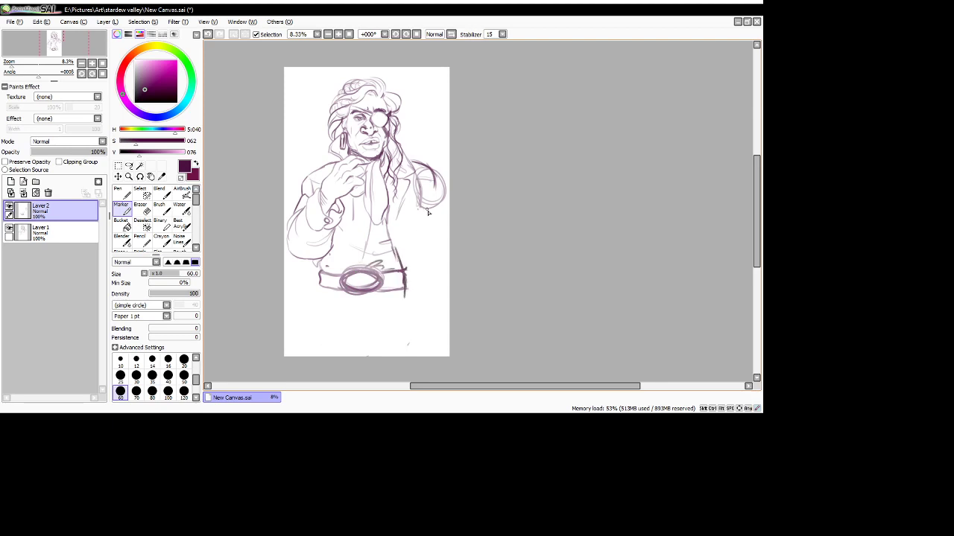
left_click_drag(430, 201, 426, 330)
key("ctrl+z")
key("ctrl+z")
key("ctrl+z")
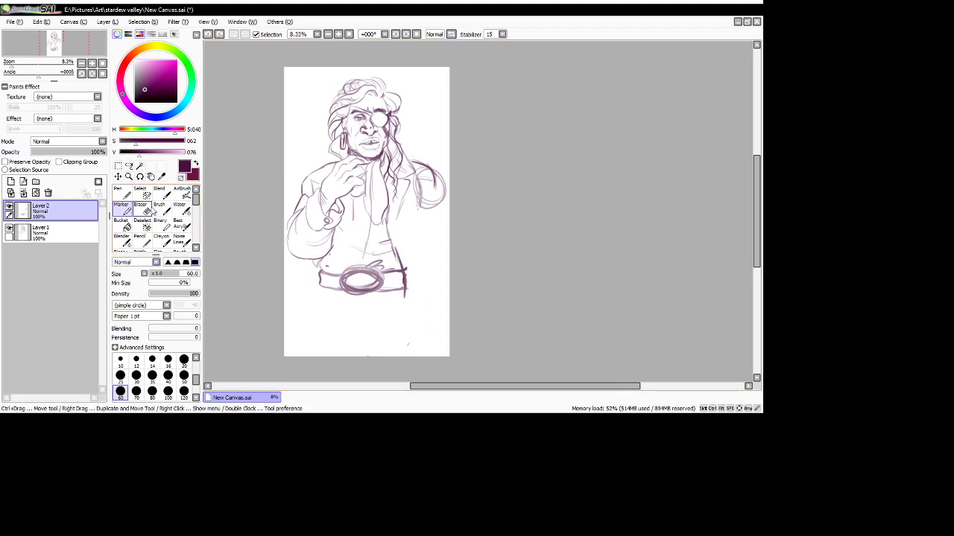
- Strengthen the torso's side contour beneath the raised hand and erase the wide belt with the size 350 Eraser
mouse_move(353, 216)
left_mouse_down()
mouse_move(321, 286)
mouse_move(311, 264)
mouse_move(313, 304)
left_mouse_up()
key("ctrl+z")
key("ctrl+z")
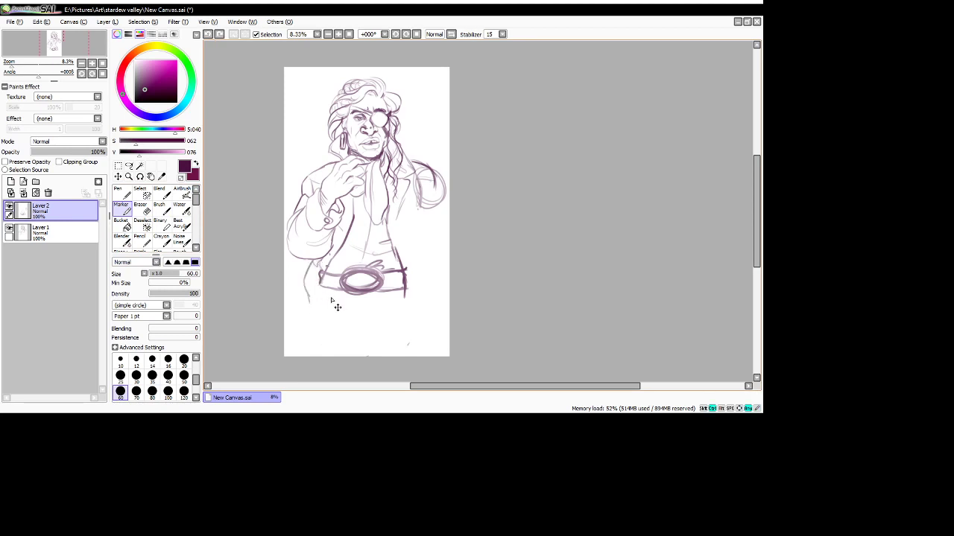
key("e")
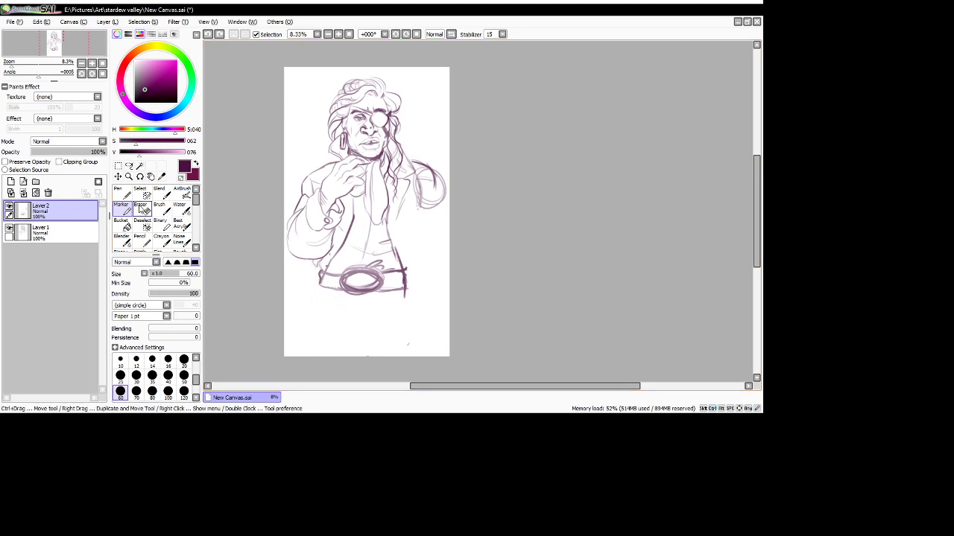
mouse_move(328, 277)
left_mouse_down()
mouse_move(344, 287)
mouse_move(353, 274)
mouse_move(393, 294)
mouse_move(401, 279)
mouse_move(393, 266)
left_mouse_up()
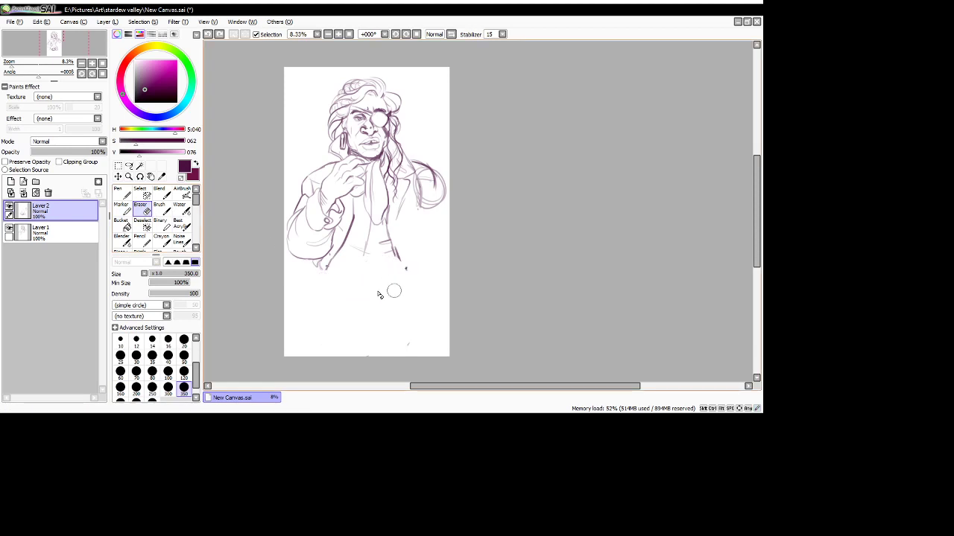
- Sketch a rounded belly below the chest with bulging curves at both hips using the size 60 Marker
left_click(122, 208)
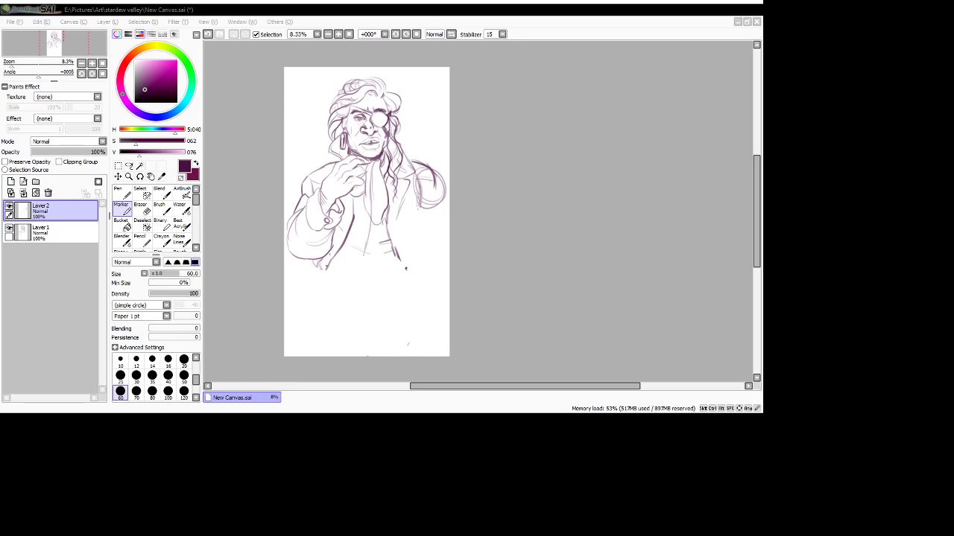
left_click(701, 12)
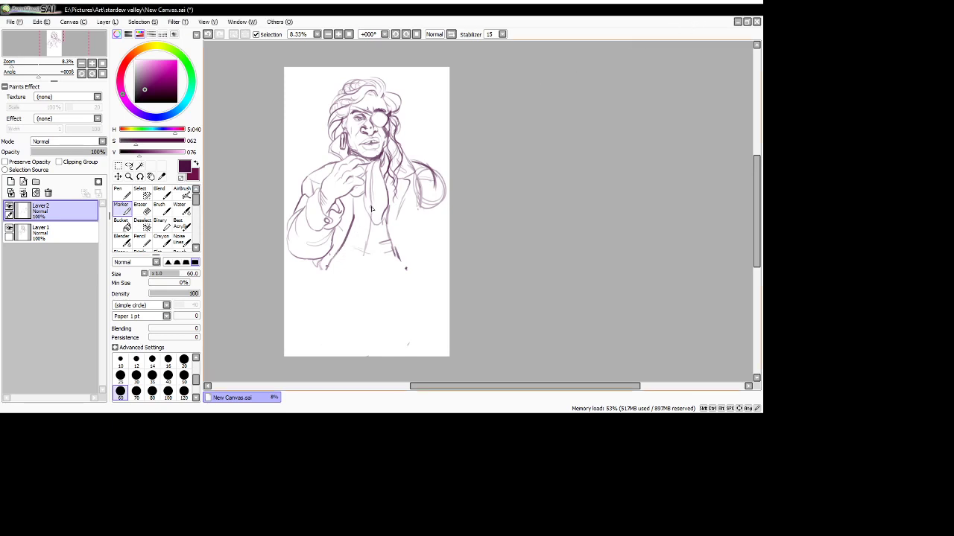
mouse_move(342, 252)
left_mouse_down()
mouse_move(358, 235)
mouse_move(377, 238)
mouse_move(360, 249)
mouse_move(355, 293)
mouse_move(335, 260)
mouse_move(351, 298)
mouse_move(336, 283)
mouse_move(396, 287)
mouse_move(402, 264)
left_mouse_up()
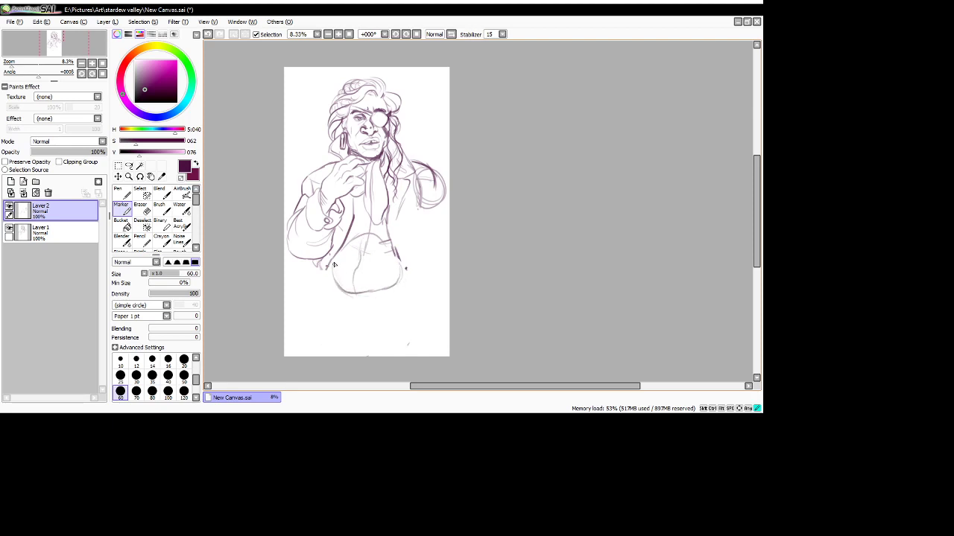
mouse_move(334, 265)
left_mouse_down()
mouse_move(359, 298)
mouse_move(415, 283)
mouse_move(396, 258)
mouse_move(409, 293)
mouse_move(354, 284)
left_mouse_up()
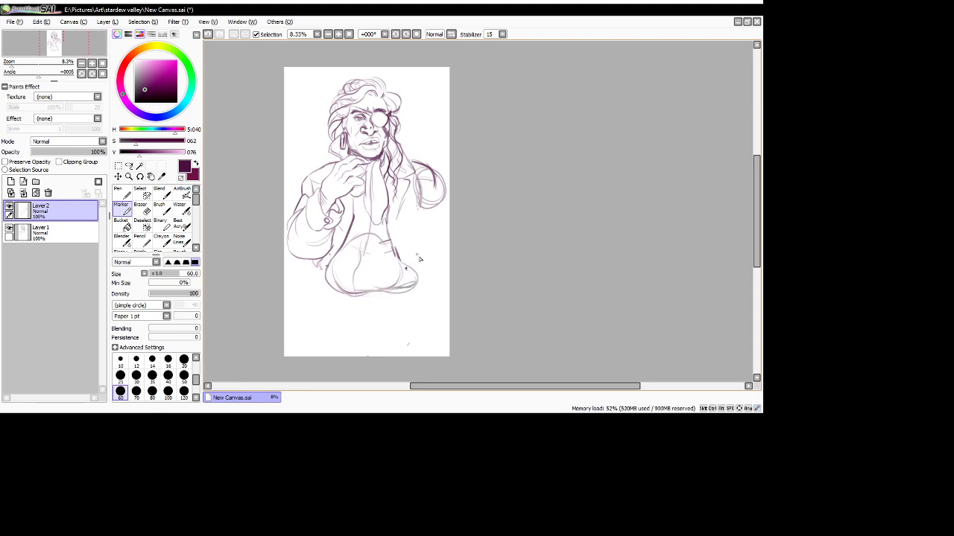
left_click_drag(402, 258, 414, 292)
- Sketch a long coat side line on the eye-patch side and a low curved belt with an oval buckle under the belly
mouse_move(437, 186)
left_mouse_down()
mouse_move(418, 238)
mouse_move(421, 229)
mouse_move(430, 341)
left_mouse_up()
left_click_drag(429, 301, 431, 337)
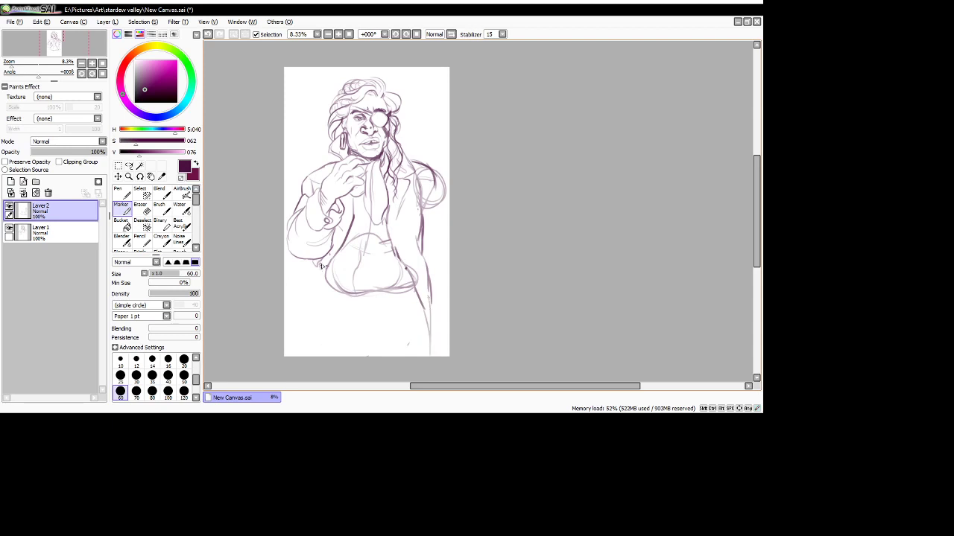
mouse_move(322, 266)
left_mouse_down()
mouse_move(380, 294)
mouse_move(348, 295)
mouse_move(381, 294)
mouse_move(350, 301)
mouse_move(365, 288)
mouse_move(327, 289)
mouse_move(338, 303)
mouse_move(330, 297)
mouse_move(391, 305)
mouse_move(382, 304)
mouse_move(416, 290)
left_mouse_up()
- Sketch the outer thighs, inner leg lines and crotch below the belt, adding darker fabric creases at the hips and crotch
left_click_drag(329, 298, 313, 356)
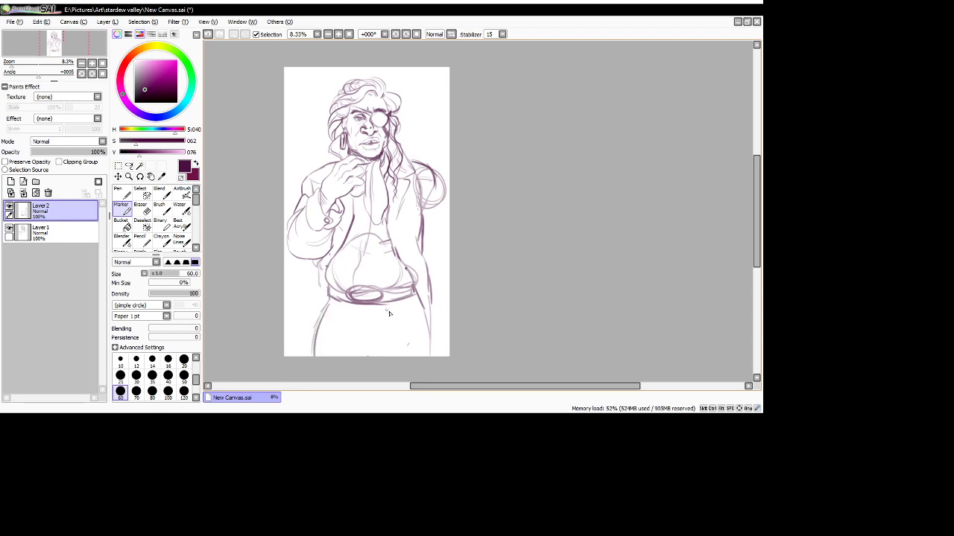
left_click_drag(423, 301, 432, 355)
mouse_move(364, 330)
left_mouse_down()
mouse_move(362, 356)
mouse_move(375, 342)
mouse_move(377, 356)
left_mouse_up()
left_click(414, 295)
left_click_drag(414, 295, 412, 293)
left_click_drag(429, 328, 433, 349)
mouse_move(344, 321)
left_mouse_down()
mouse_move(365, 336)
mouse_move(393, 325)
mouse_move(373, 338)
mouse_move(391, 330)
mouse_move(372, 337)
mouse_move(374, 310)
mouse_move(414, 306)
mouse_move(405, 311)
mouse_move(419, 315)
mouse_move(419, 347)
left_mouse_up()
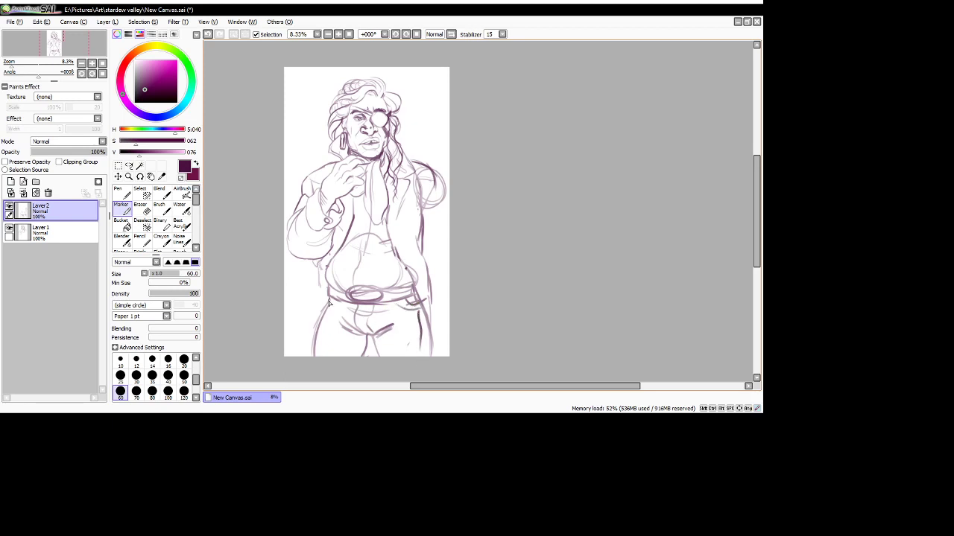
mouse_move(329, 306)
left_mouse_down()
mouse_move(339, 303)
mouse_move(327, 309)
left_mouse_up()
mouse_move(367, 338)
left_mouse_down()
mouse_move(345, 332)
mouse_move(375, 335)
mouse_move(356, 312)
mouse_move(352, 323)
mouse_move(370, 337)
mouse_move(378, 327)
left_mouse_up()
key("ctrl+z")
left_click_drag(376, 331, 388, 326)
- Erase the coat's side line beside the waist with the size 350 Eraser and try a new line there with the Marker
key("e")
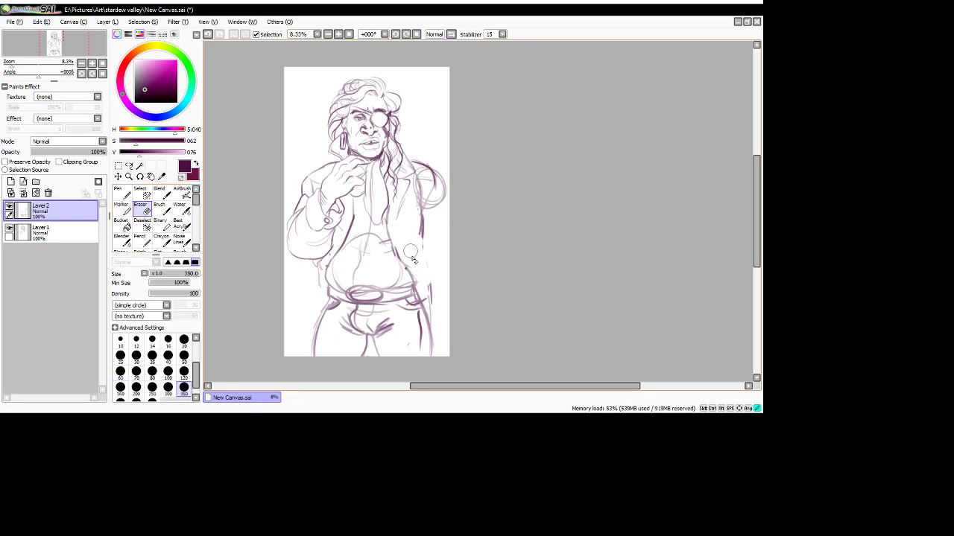
left_click_drag(410, 251, 435, 306)
left_click(123, 211)
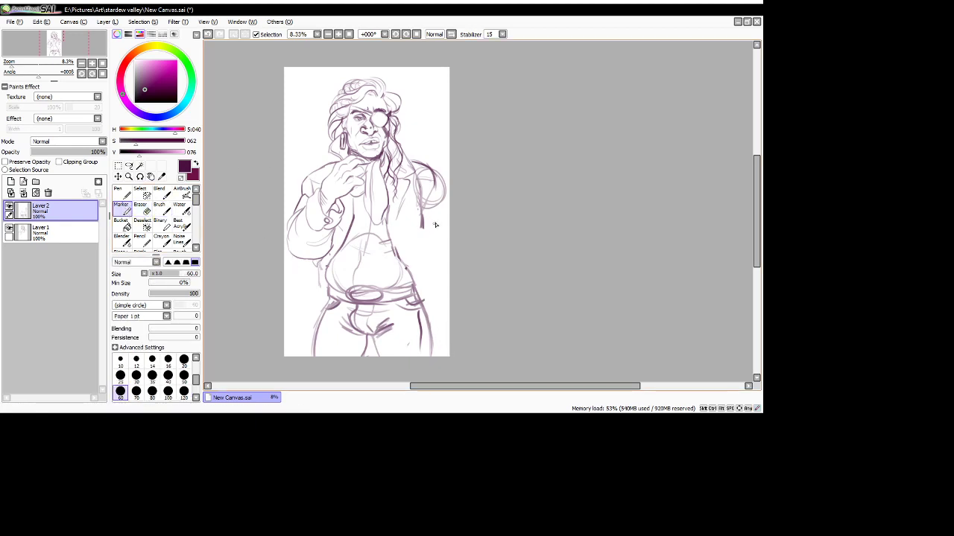
left_click_drag(430, 211, 431, 320)
key("ctrl+z")
key("ctrl+z")
key("ctrl+z")
- Erase the eye-patch side of the belly, belt and thigh with the size 350 Eraser
key("e")
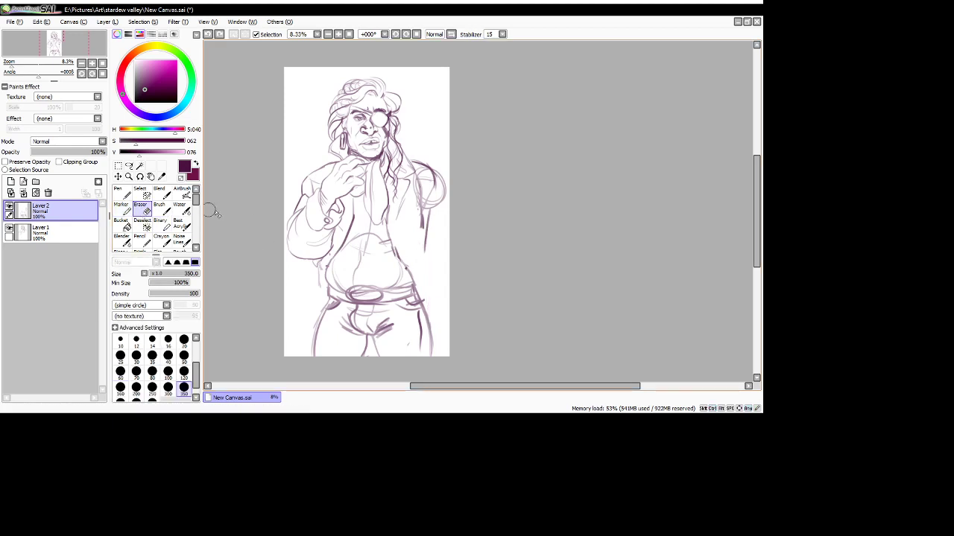
mouse_move(402, 260)
left_mouse_down()
mouse_move(433, 359)
mouse_move(403, 246)
mouse_move(402, 267)
mouse_move(419, 274)
mouse_move(426, 257)
mouse_move(420, 304)
mouse_move(409, 276)
mouse_move(400, 279)
mouse_move(415, 354)
mouse_move(412, 327)
mouse_move(411, 359)
left_mouse_up()
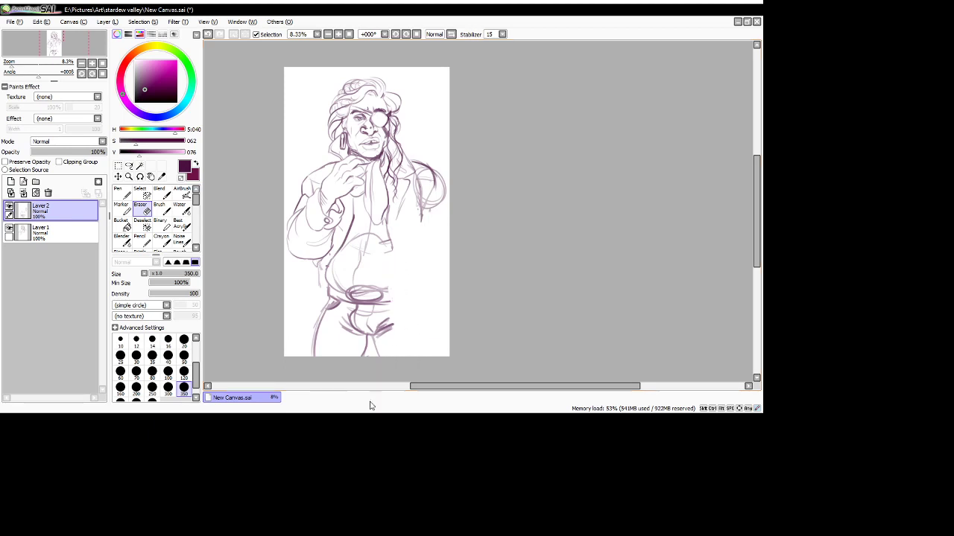
key("alt+Tab")
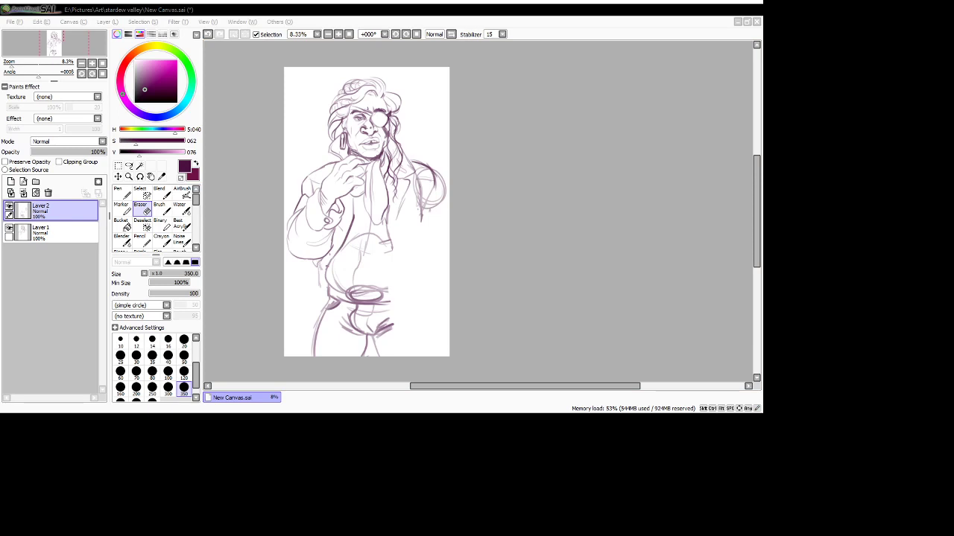
left_click(330, 303)
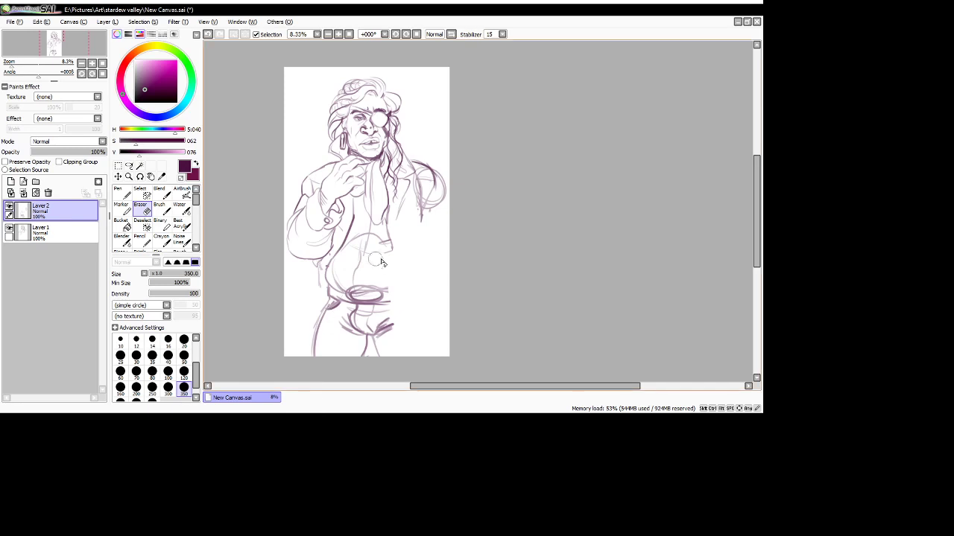
- Select the size 60 Marker and mirror the canvas view horizontally
left_click(121, 207)
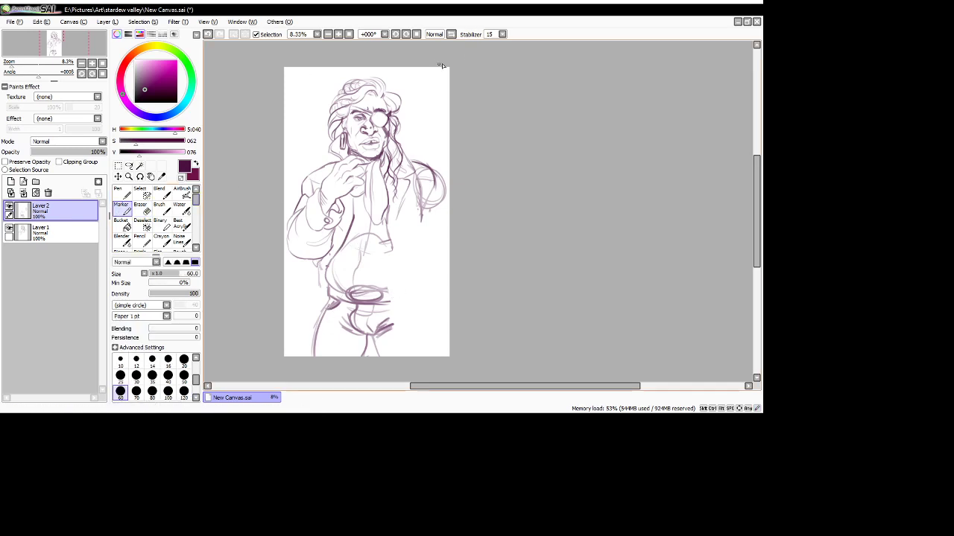
left_click(451, 34)
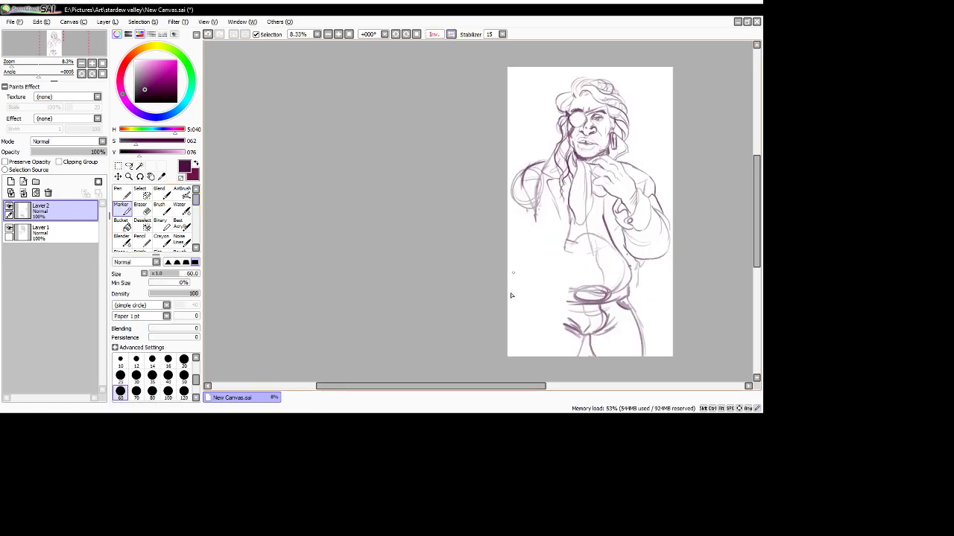
left_click_drag(509, 387, 587, 388)
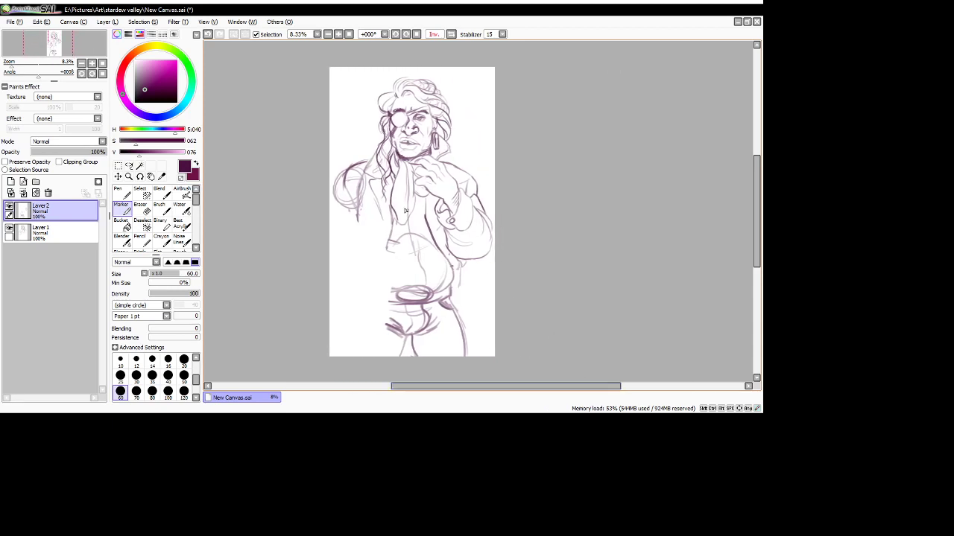
- Try a doubled coat front edge running from the chest past the belt to the thigh
left_click_drag(391, 214, 387, 356)
left_click_drag(400, 251, 390, 344)
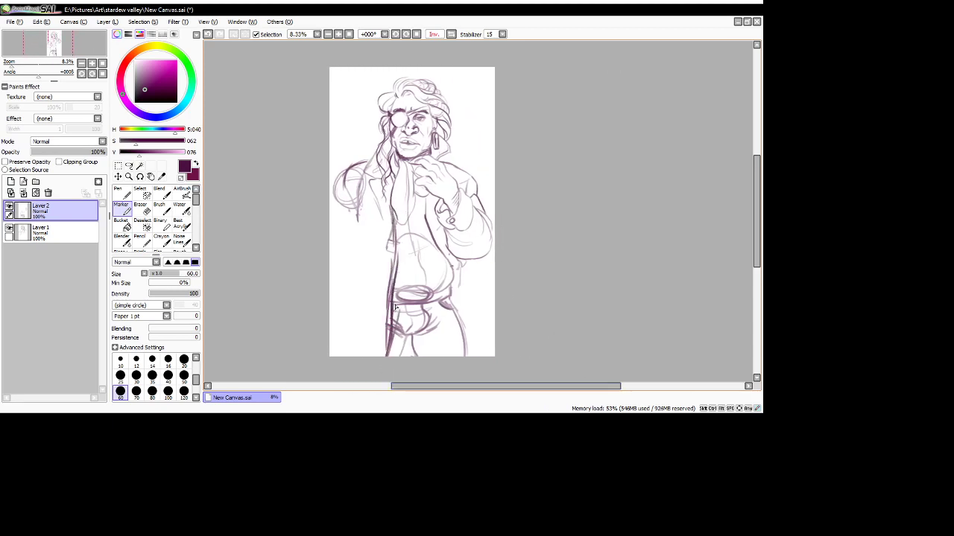
key("ctrl+z")
key("ctrl+z")
key("ctrl+z")
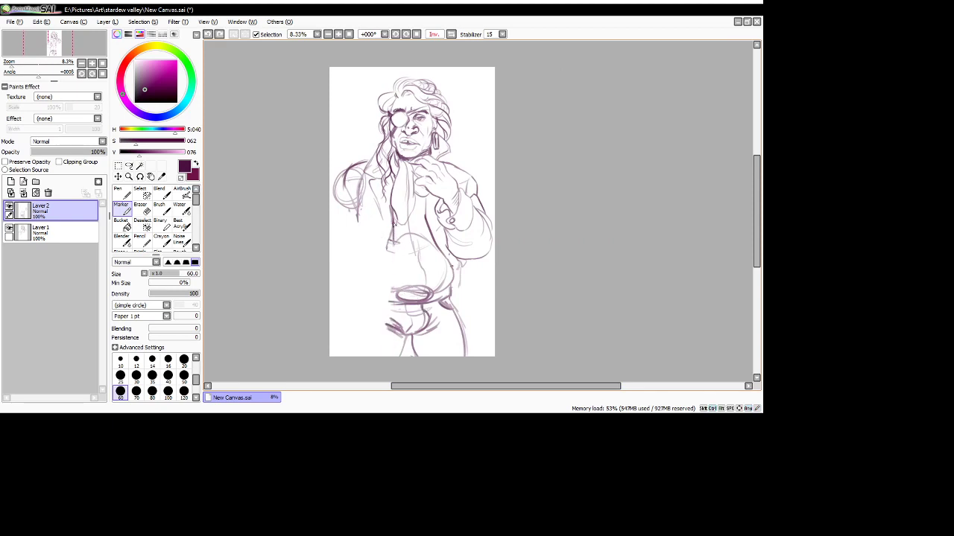
- Draw the coat's straight front edge down to the thigh, the hanging sleeve with folds and cuff, and the long outer coat edge
mouse_move(394, 240)
left_mouse_down()
mouse_move(381, 365)
mouse_move(390, 297)
left_mouse_up()
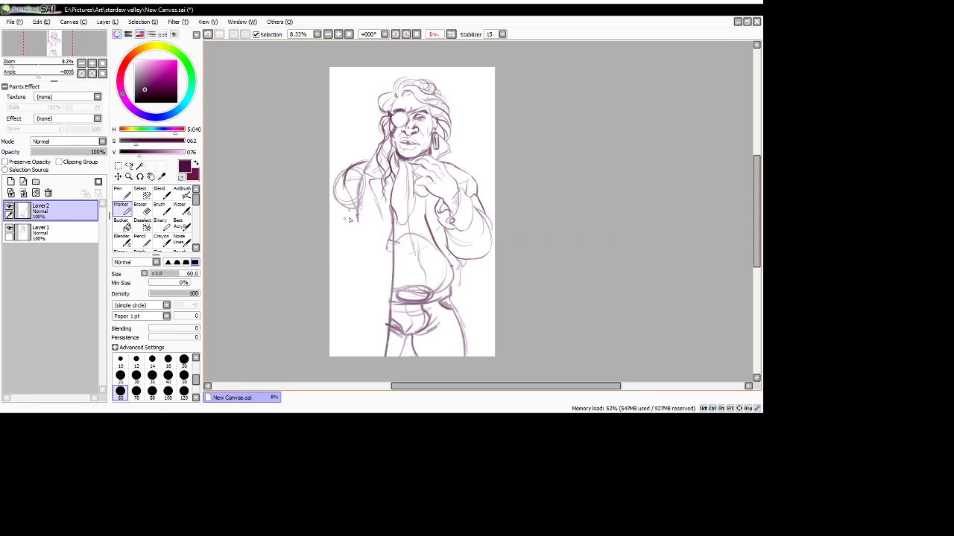
mouse_move(358, 218)
left_mouse_down()
mouse_move(370, 272)
mouse_move(351, 290)
mouse_move(344, 357)
mouse_move(346, 327)
left_mouse_up()
left_click_drag(360, 239, 350, 209)
mouse_move(388, 238)
left_mouse_down()
mouse_move(364, 222)
mouse_move(388, 246)
mouse_move(372, 249)
mouse_move(382, 268)
left_mouse_up()
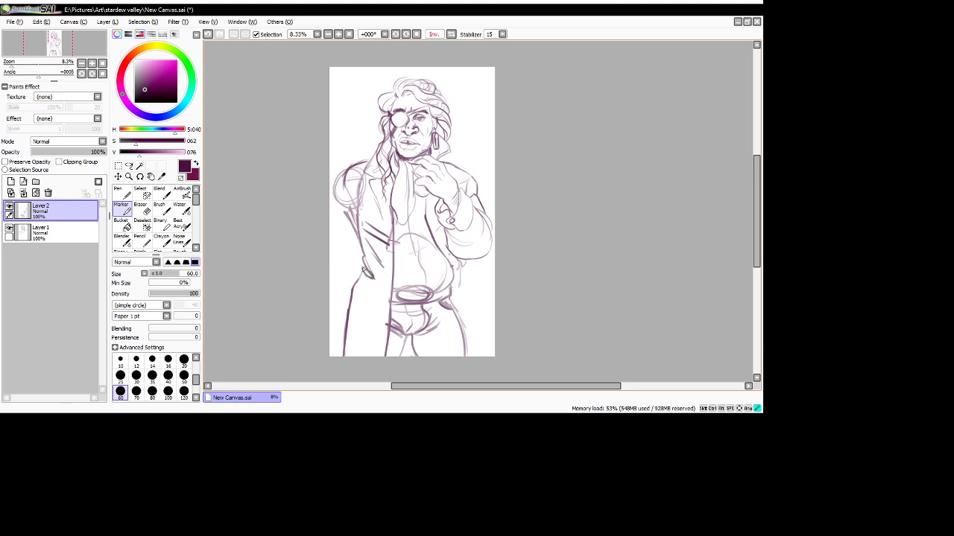
left_click_drag(362, 262, 353, 286)
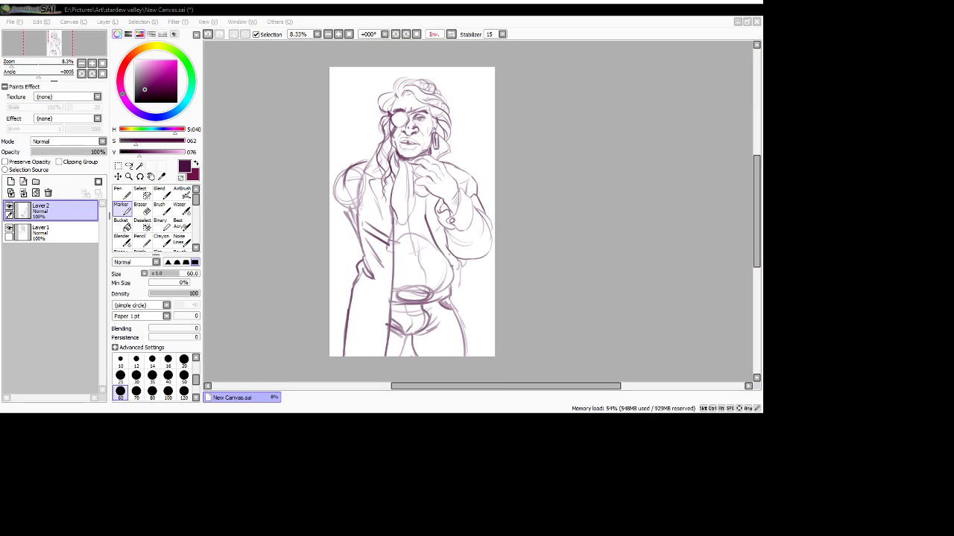
- Add dark hatching and fold strokes to the upper sleeve below the shoulder on the eye-patch side
left_click(309, 394)
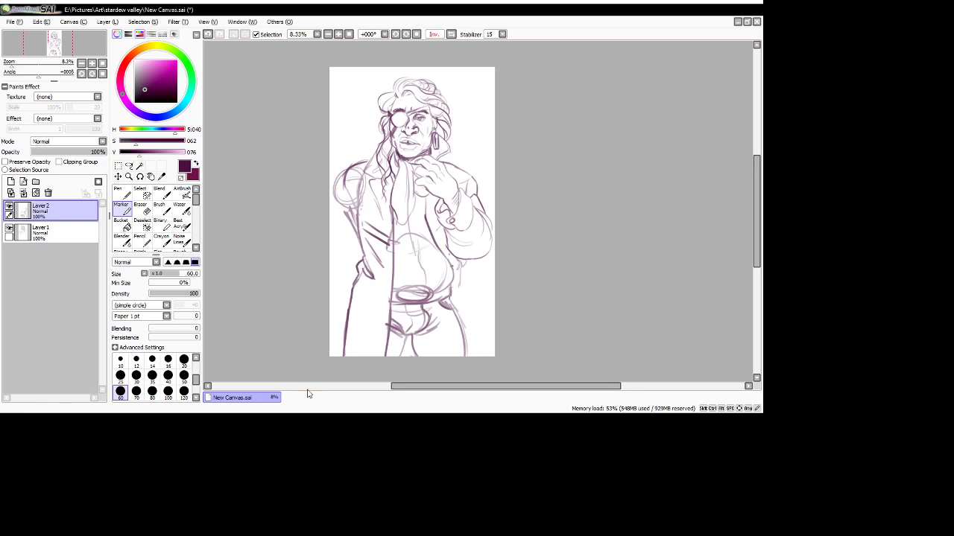
mouse_move(344, 175)
left_mouse_down()
mouse_move(350, 230)
mouse_move(347, 217)
mouse_move(355, 222)
mouse_move(358, 212)
mouse_move(349, 193)
mouse_move(358, 209)
mouse_move(361, 195)
mouse_move(357, 215)
mouse_move(361, 185)
mouse_move(346, 184)
mouse_move(376, 200)
left_mouse_up()
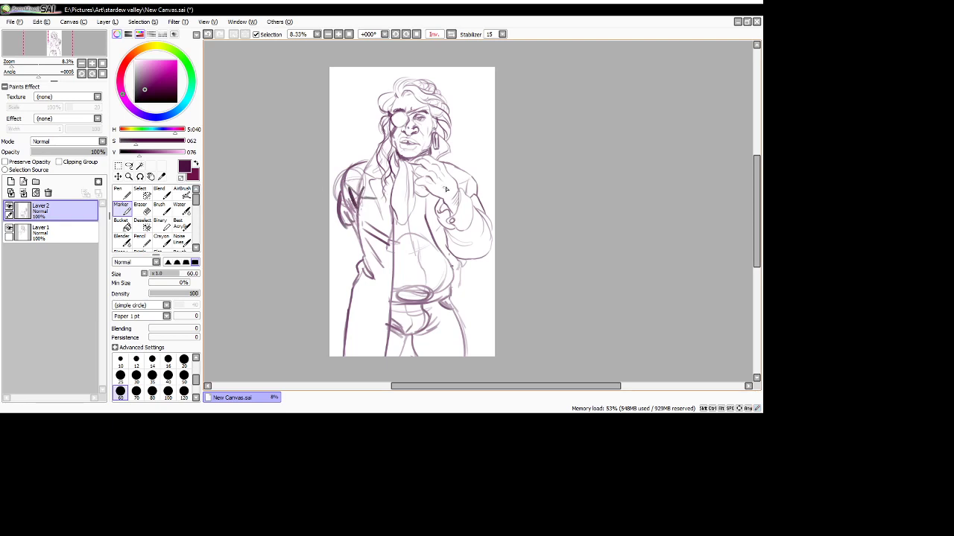
- Add strokes to the raised-arm shoulder and the opposite sleeve, and restore the unmirrored canvas view
left_click_drag(444, 160, 473, 186)
left_click_drag(343, 223, 358, 231)
key("h")
left_click_drag(502, 386, 559, 386)
- Erase the heavy hatching and stray outer lines on the eye-patch side's upper sleeve, and redraw its folds with the Marker
key("e")
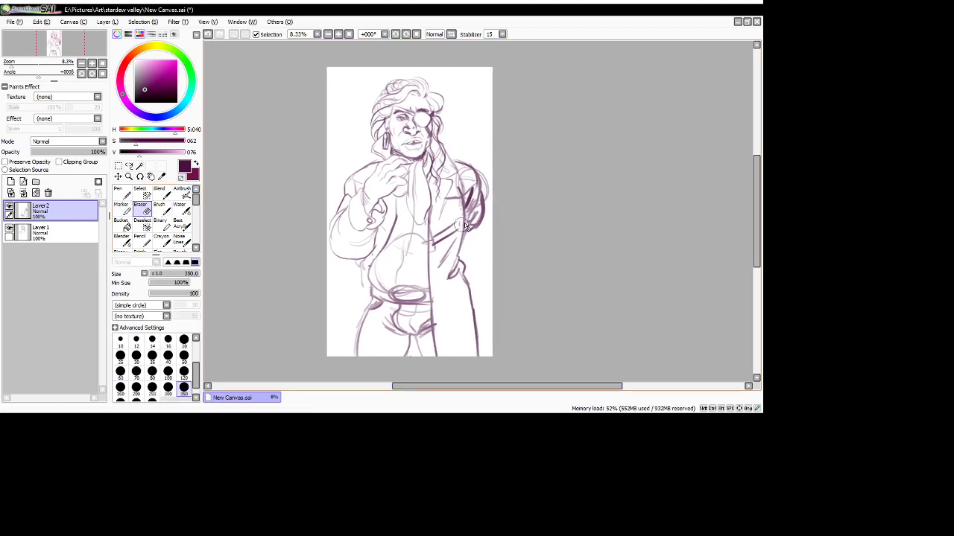
mouse_move(462, 224)
left_mouse_down()
mouse_move(479, 173)
mouse_move(489, 205)
mouse_move(476, 174)
mouse_move(473, 200)
mouse_move(461, 188)
mouse_move(476, 183)
mouse_move(460, 190)
mouse_move(477, 194)
mouse_move(482, 213)
mouse_move(470, 225)
mouse_move(482, 218)
mouse_move(481, 230)
mouse_move(466, 223)
mouse_move(479, 230)
mouse_move(463, 231)
mouse_move(483, 240)
mouse_move(468, 304)
left_mouse_up()
left_click(121, 211)
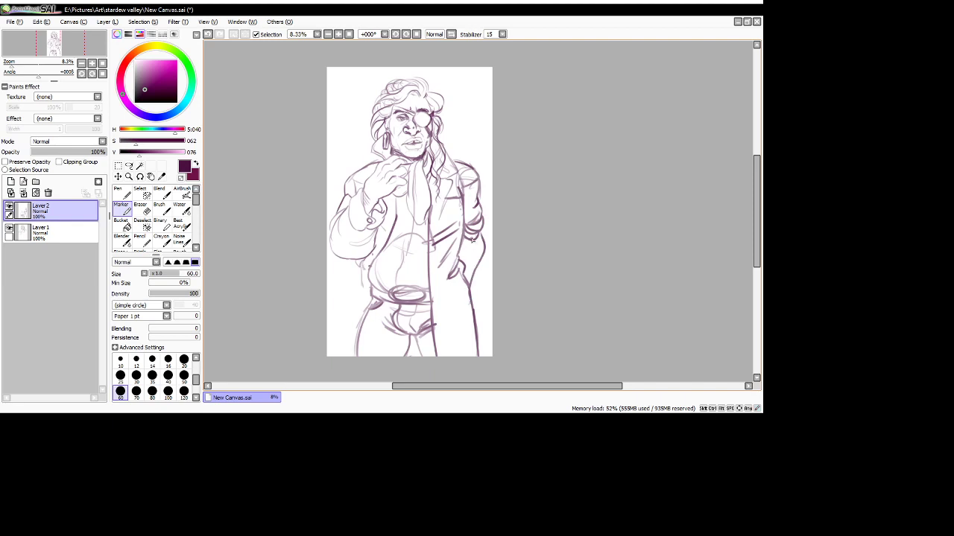
- Try several outlines for the lower sleeve hanging beside the coat on the eye-patch side
key("ctrl+z")
left_click_drag(480, 234, 481, 302)
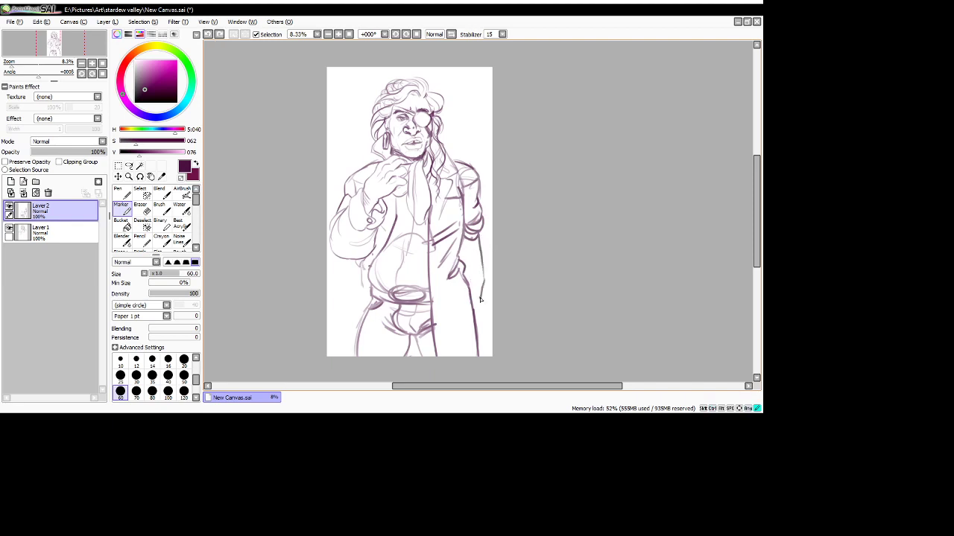
key("ctrl+z")
mouse_move(478, 235)
left_mouse_down()
mouse_move(488, 245)
mouse_move(483, 302)
left_mouse_up()
mouse_move(464, 245)
left_mouse_down()
mouse_move(464, 261)
mouse_move(472, 243)
mouse_move(474, 251)
mouse_move(460, 264)
mouse_move(478, 269)
mouse_move(478, 320)
left_mouse_up()
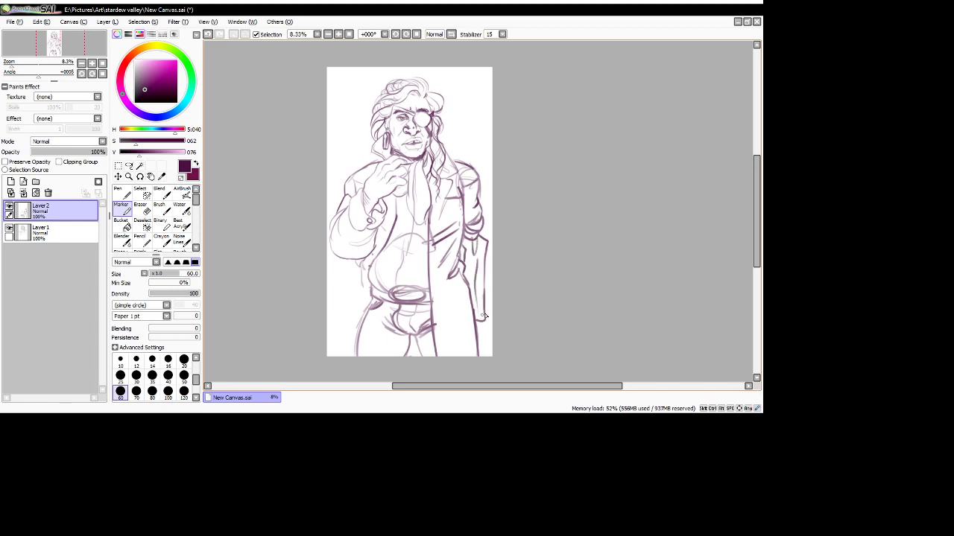
key("ctrl+z")
key("ctrl+z")
key("ctrl+z")
key("ctrl+z")
key("ctrl+z")
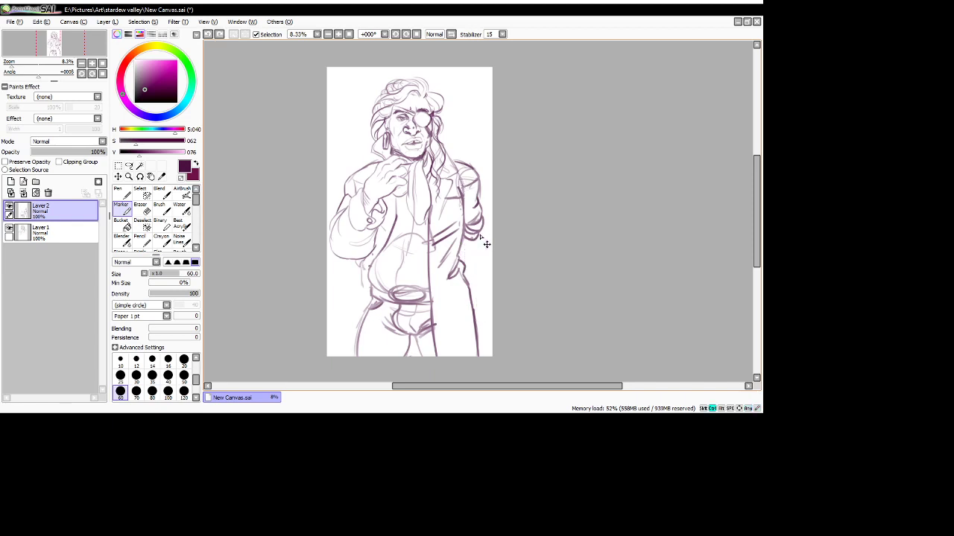
- Draw the lower sleeve's curved outer edge and a short inner line beside the coat on the eye-patch side
left_click_drag(484, 240, 477, 329)
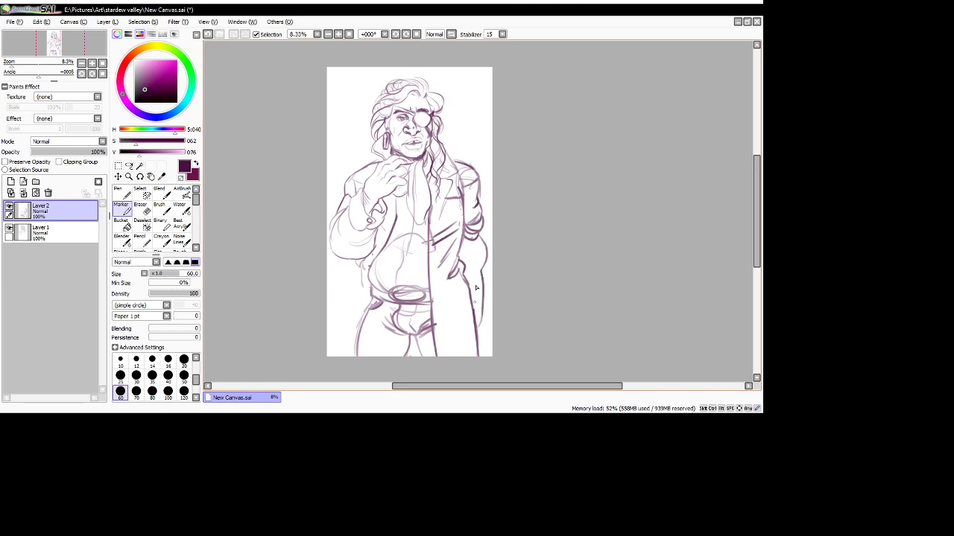
mouse_move(479, 269)
left_mouse_down()
mouse_move(462, 250)
mouse_move(477, 292)
left_mouse_up()
key("ctrl+z")
left_click(208, 34)
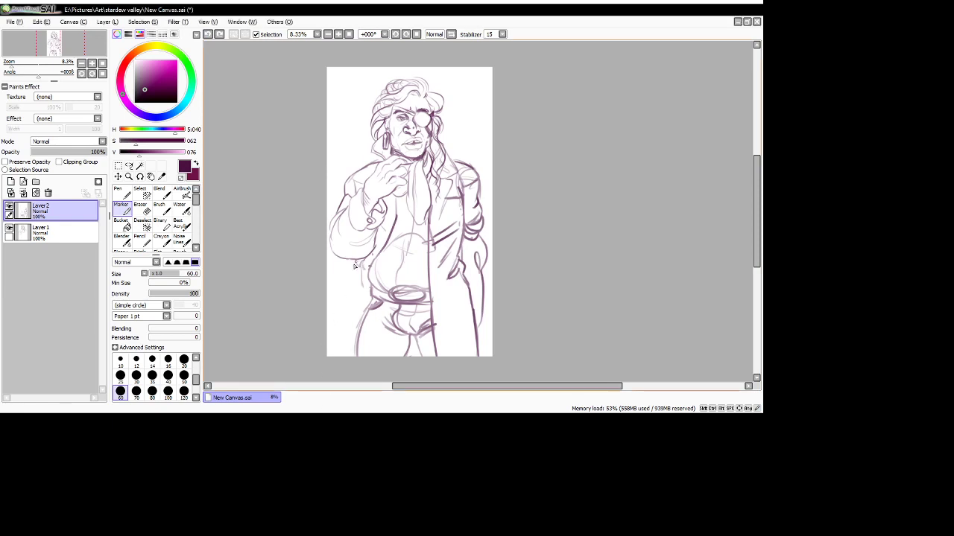
- Sketch trial coat lines below the raised elbow, and erase them together with the rounded belly outline
left_click_drag(365, 260, 362, 302)
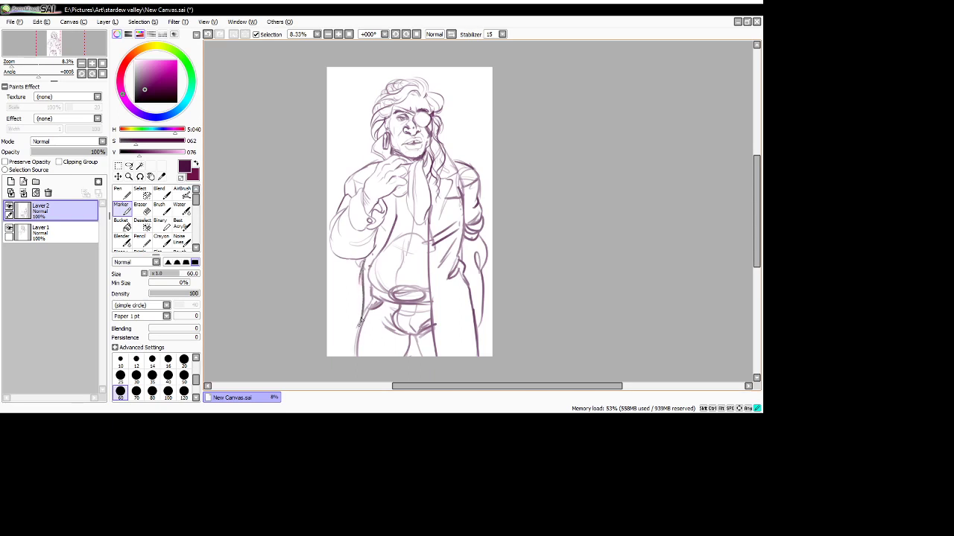
left_click_drag(379, 256, 367, 303)
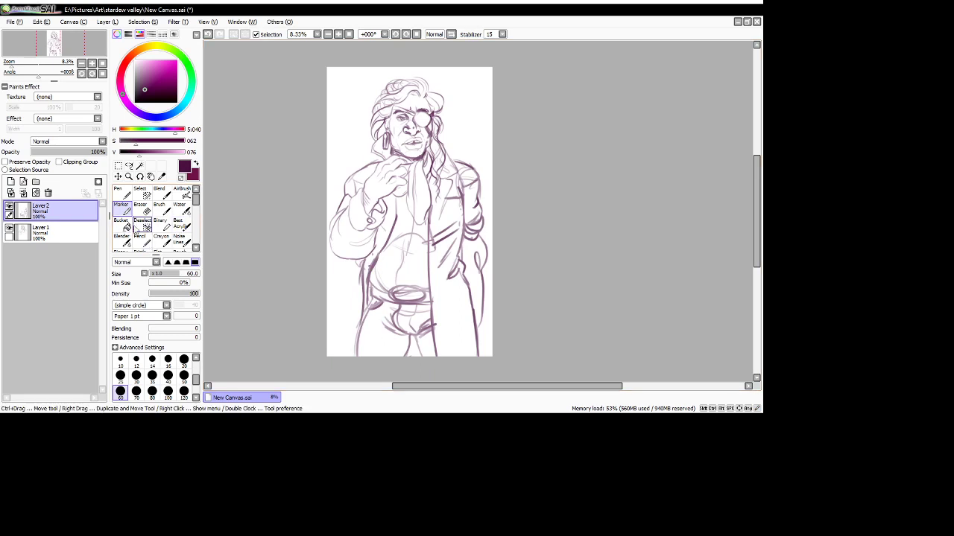
left_click(141, 209)
mouse_move(377, 266)
left_mouse_down()
mouse_move(356, 301)
mouse_move(347, 276)
mouse_move(360, 294)
left_mouse_up()
left_click(120, 206)
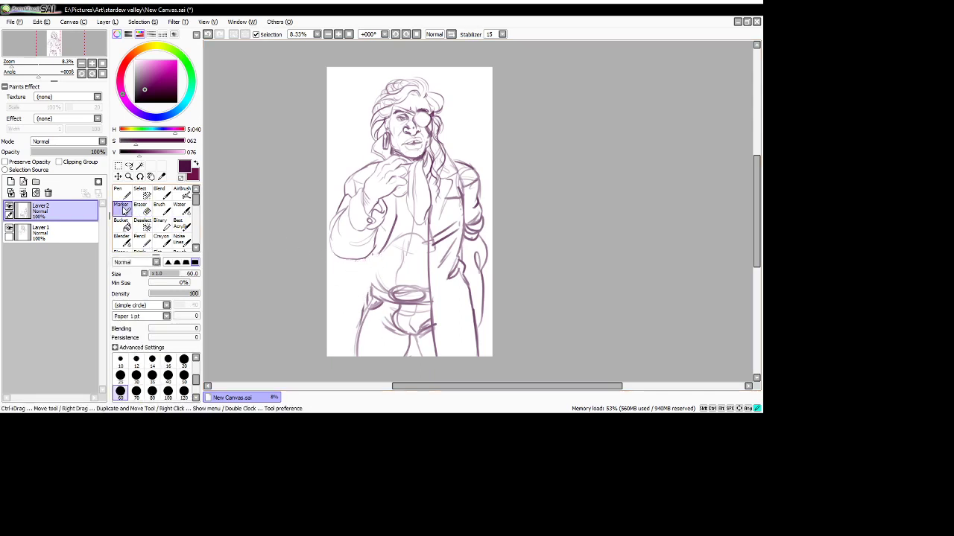
- Try several long coat edges running from below the raised elbow down to the thigh
left_click_drag(373, 260, 340, 349)
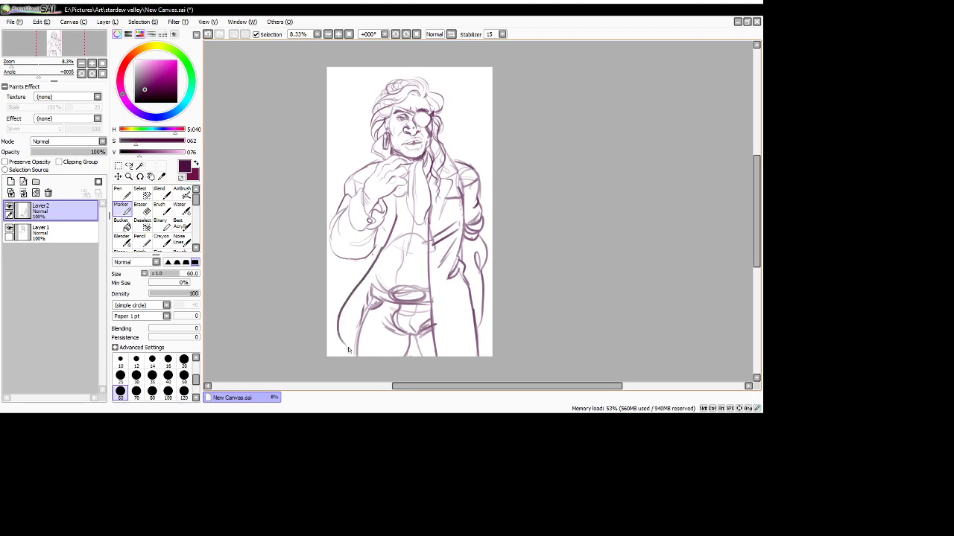
mouse_move(366, 261)
left_mouse_down()
mouse_move(329, 314)
mouse_move(351, 355)
left_mouse_up()
key("ctrl+z")
key("ctrl+z")
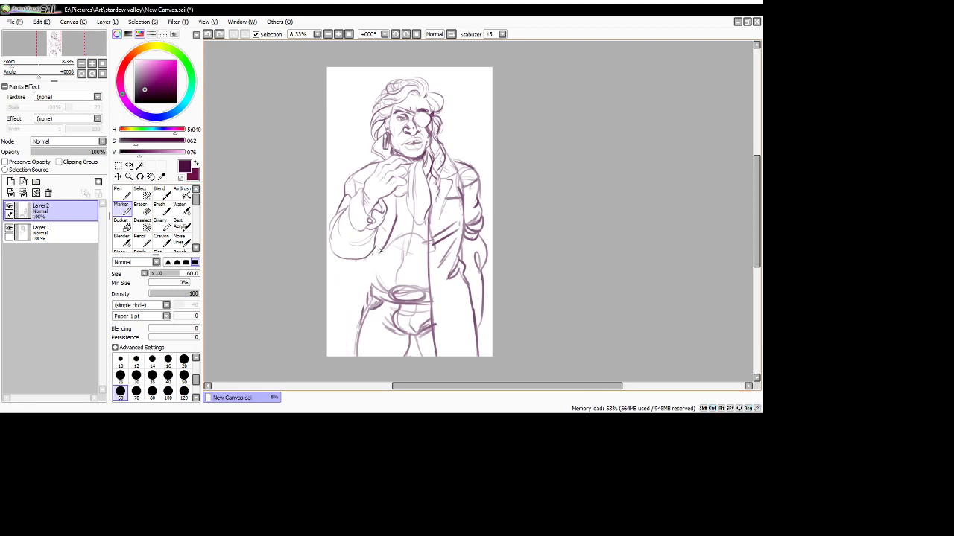
left_click_drag(378, 252, 352, 353)
key("ctrl+z")
key("ctrl+z")
left_click_drag(378, 251, 351, 358)
key("ctrl+z")
- Draw the coat's inner and outer edges from the raised elbow down to the canvas edge, and hatch the gap between the legs
mouse_move(381, 248)
left_mouse_down()
mouse_move(358, 318)
mouse_move(352, 356)
left_mouse_up()
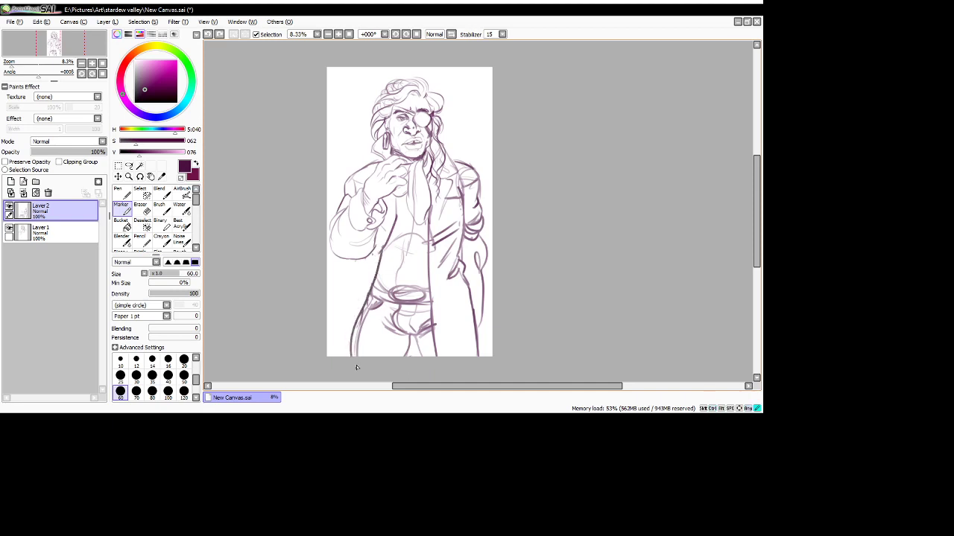
left_click_drag(362, 261, 344, 351)
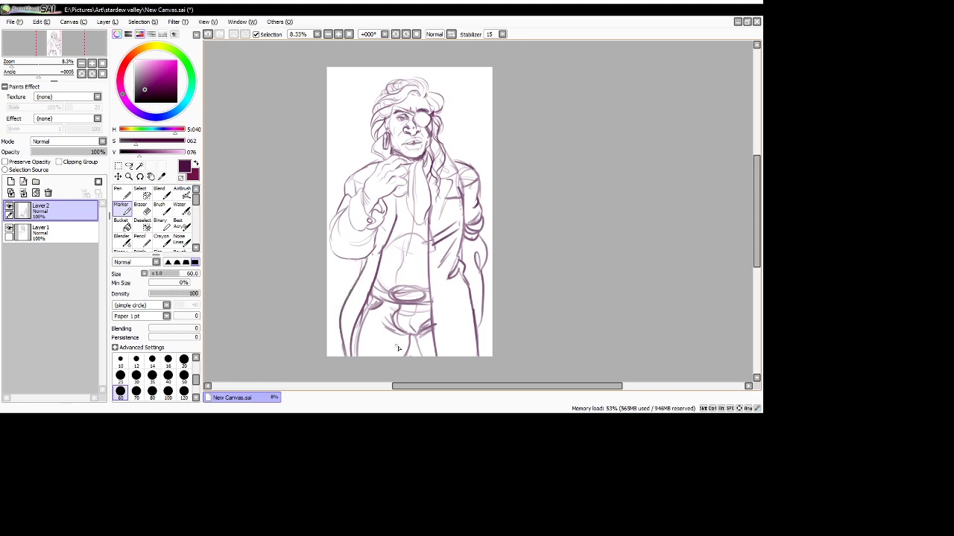
left_click_drag(412, 349, 413, 338)
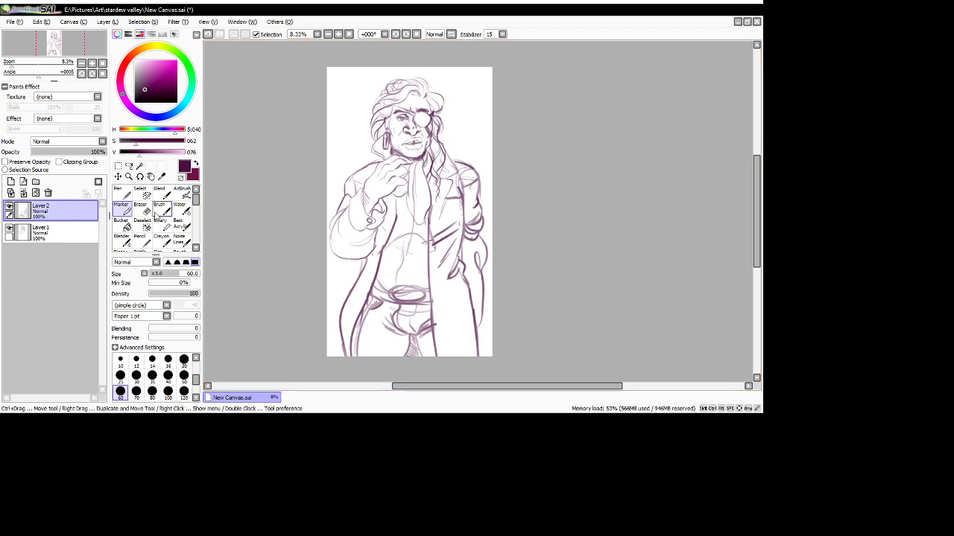
- Erase the old belt and belly lines, and redraw a wide belt with an oval buckle and belt loops
left_click(140, 209)
left_click_drag(415, 297, 384, 289)
mouse_move(413, 255)
left_mouse_down()
mouse_move(398, 290)
mouse_move(409, 301)
mouse_move(407, 287)
mouse_move(393, 296)
mouse_move(421, 295)
mouse_move(385, 301)
mouse_move(423, 292)
mouse_move(425, 303)
mouse_move(388, 301)
mouse_move(418, 302)
mouse_move(390, 284)
left_mouse_up()
left_click(129, 211)
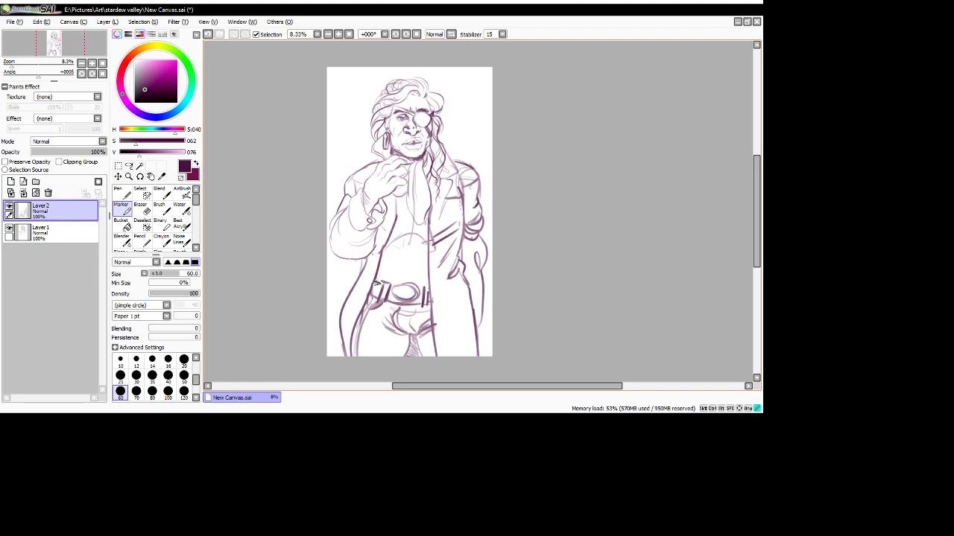
mouse_move(378, 281)
left_mouse_down()
mouse_move(428, 289)
mouse_move(387, 245)
mouse_move(409, 278)
left_mouse_up()
- Try shirt fold lines running from the chest down to the belt
mouse_move(414, 222)
left_mouse_down()
mouse_move(416, 253)
mouse_move(404, 270)
left_mouse_up()
mouse_move(403, 233)
left_mouse_down()
mouse_move(398, 235)
mouse_move(394, 244)
mouse_move(425, 257)
mouse_move(395, 277)
mouse_move(405, 191)
left_mouse_up()
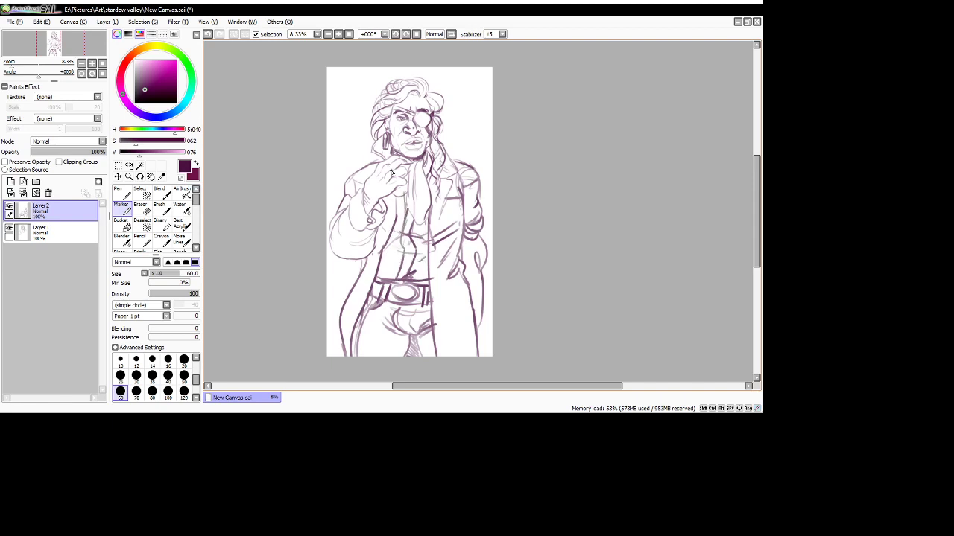
key("ctrl+z")
key("ctrl+z")
key("ctrl+z")
key("ctrl+z")
key("ctrl+z")
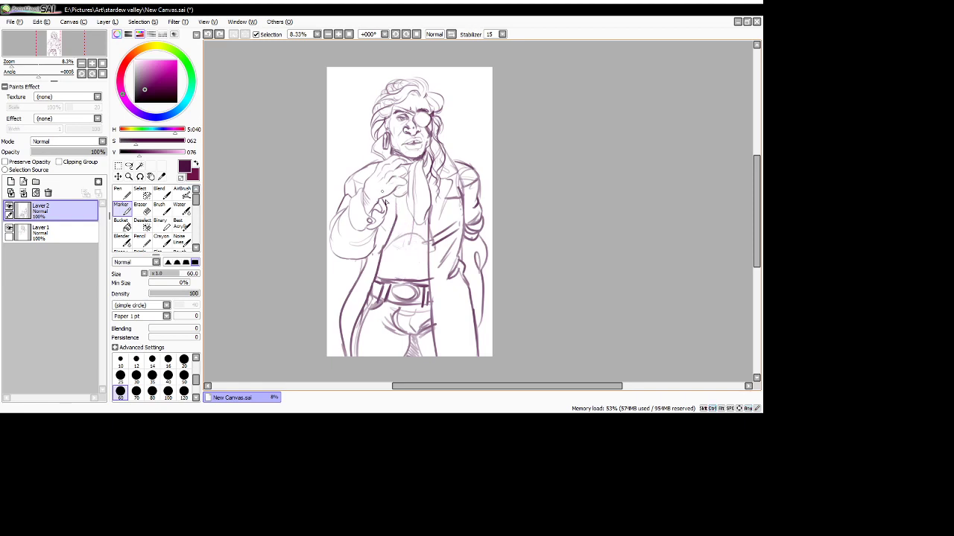
- Draw the curved waist seam across the belly and the shirt folds gathering above the belt
mouse_move(390, 243)
left_mouse_down()
mouse_move(422, 238)
mouse_move(406, 234)
mouse_move(395, 274)
mouse_move(393, 259)
mouse_move(400, 284)
mouse_move(409, 277)
mouse_move(415, 224)
mouse_move(409, 276)
mouse_move(397, 271)
mouse_move(405, 281)
mouse_move(380, 272)
mouse_move(421, 277)
left_mouse_up()
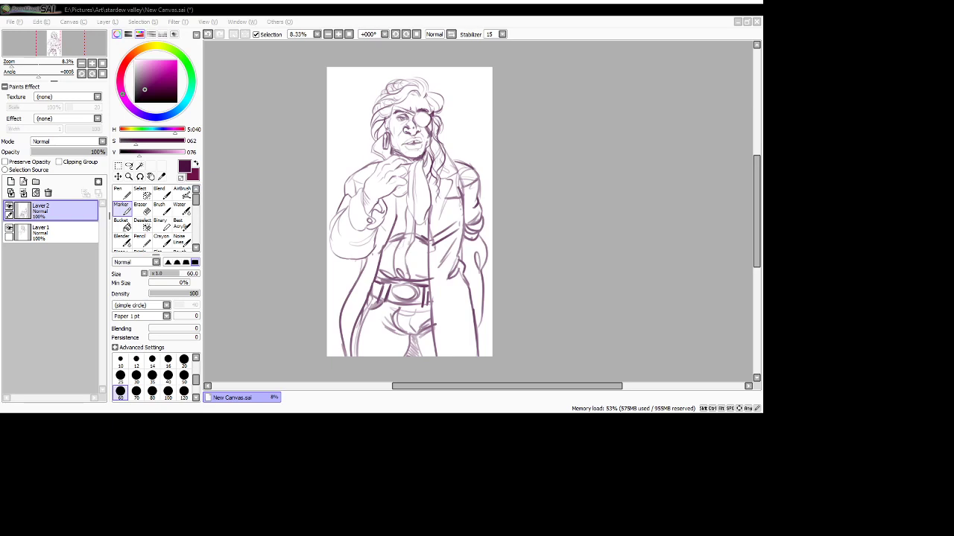
key("alt+Tab")
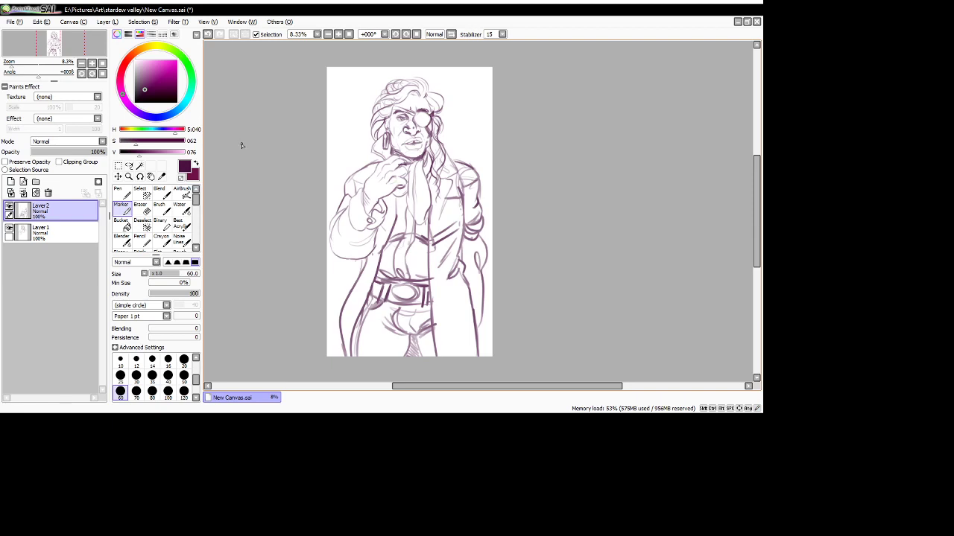
- Merge Layer 2 down into Layer 1 and set the merged layer's opacity to about 65%
left_click_drag(70, 152, 138, 162)
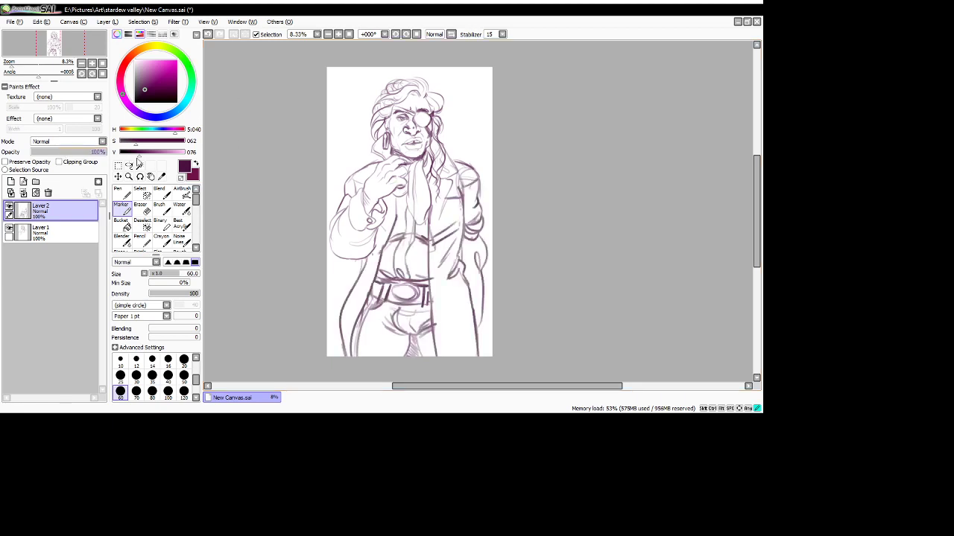
left_click(23, 192)
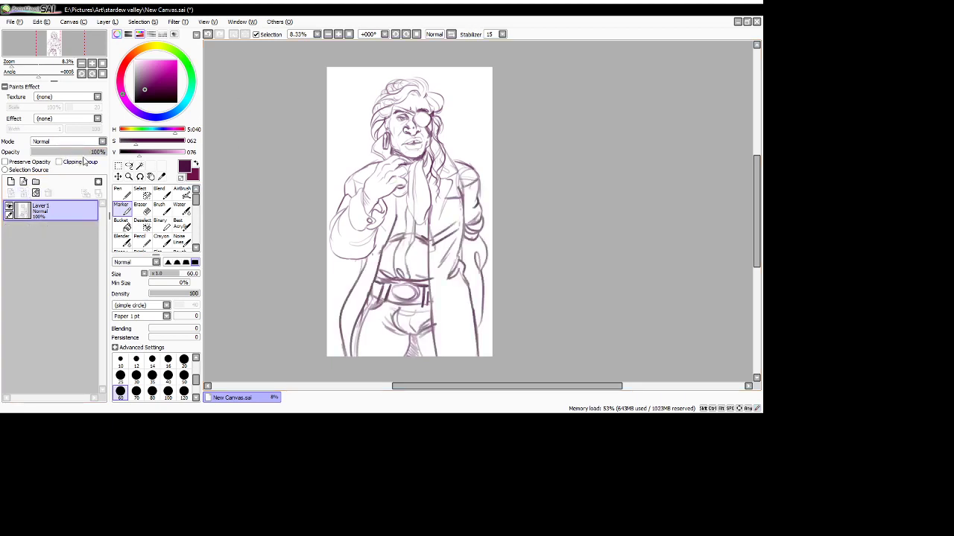
left_click(82, 153)
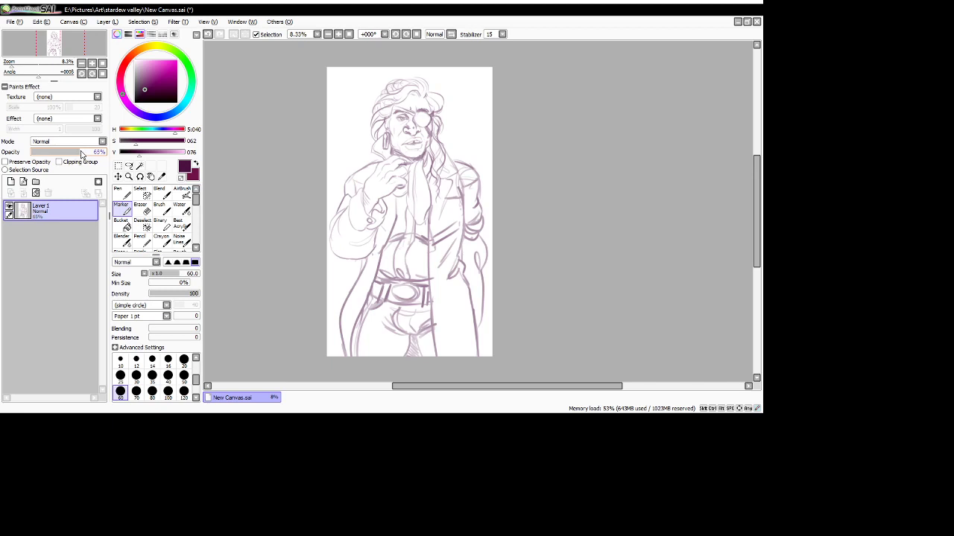
- Lasso the head and hair and scale the selection down slightly
left_click(129, 166)
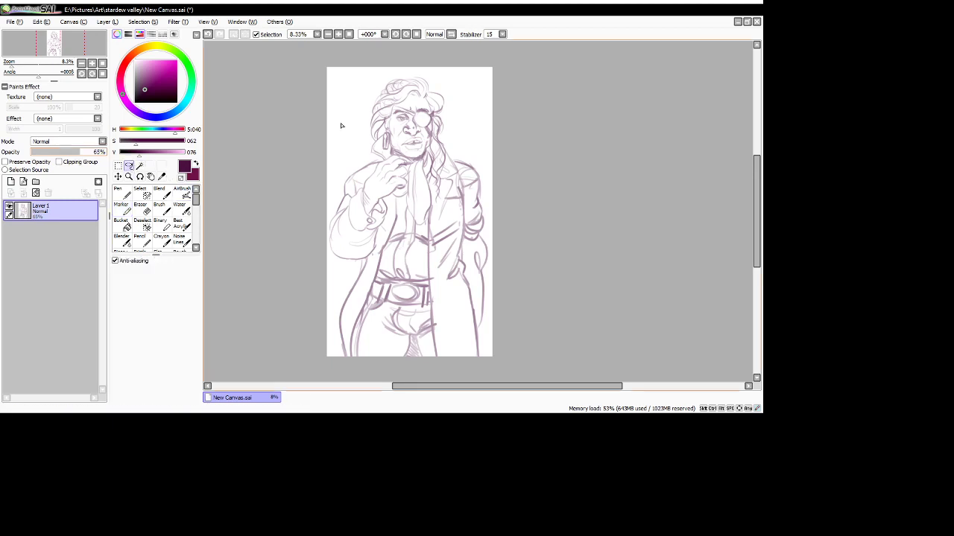
mouse_move(358, 108)
left_mouse_down()
mouse_move(360, 133)
mouse_move(391, 150)
left_mouse_up()
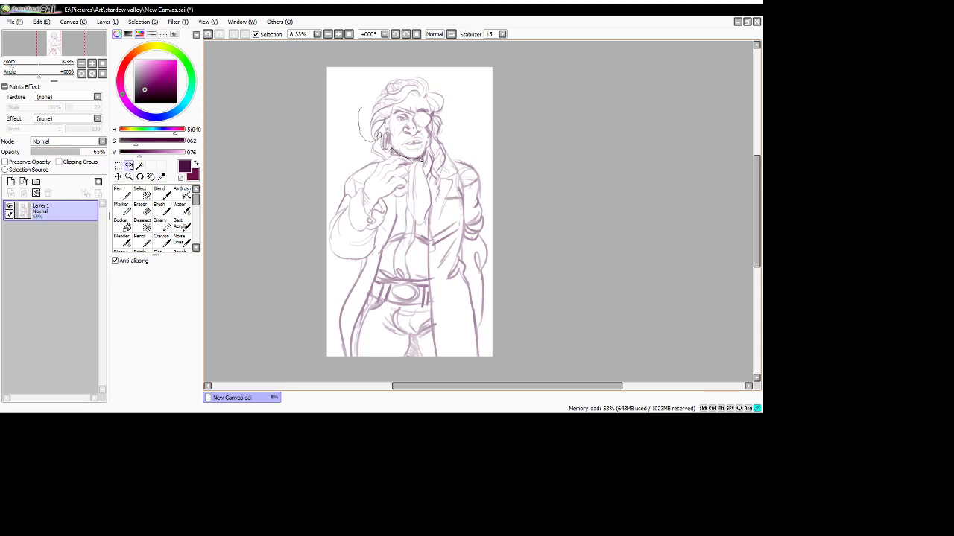
mouse_move(434, 128)
left_mouse_down()
mouse_move(451, 110)
mouse_move(447, 72)
mouse_move(348, 102)
left_mouse_up()
left_click(118, 165)
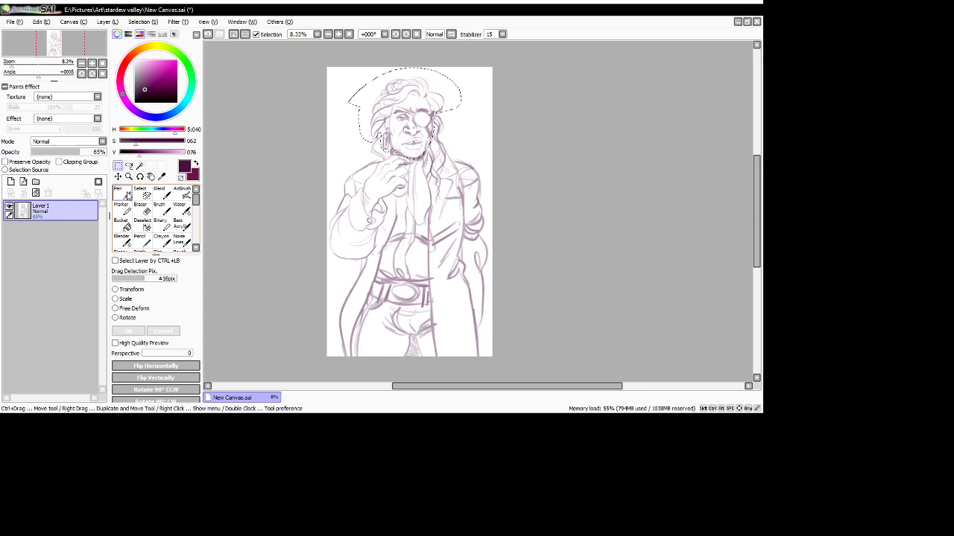
left_click(121, 299)
left_click_drag(369, 79, 372, 81)
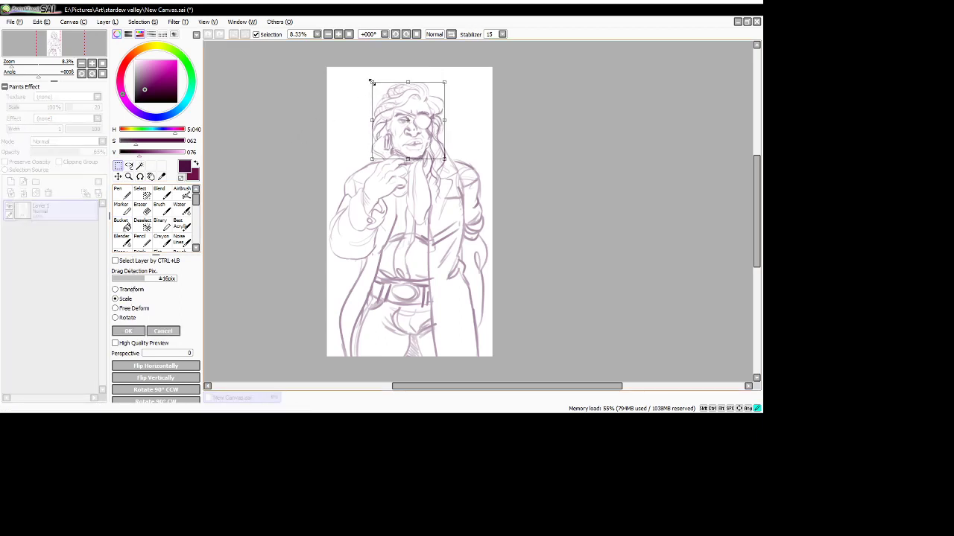
left_click(127, 331)
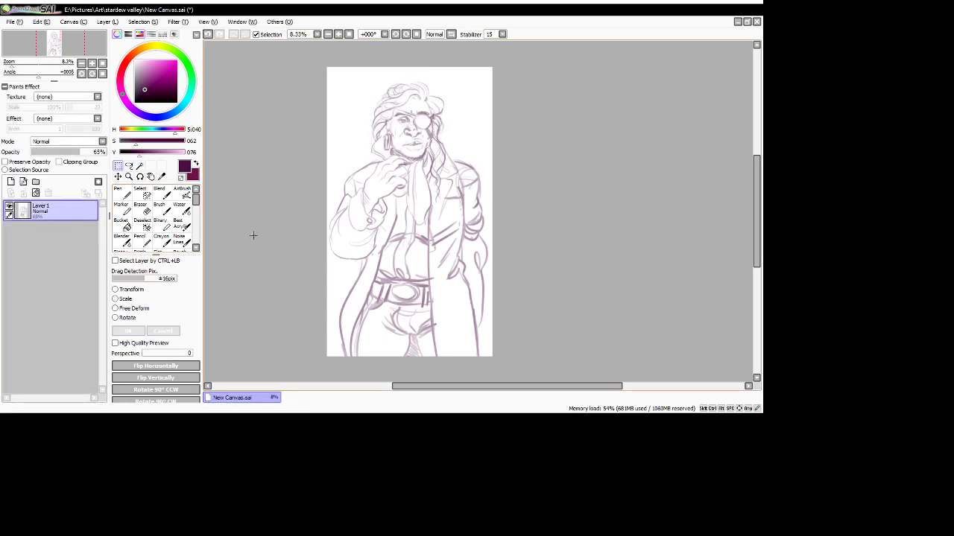
- Lower Layer 1's opacity to 39% and add a new empty layer above it
scroll(467, 83, "up", 1)
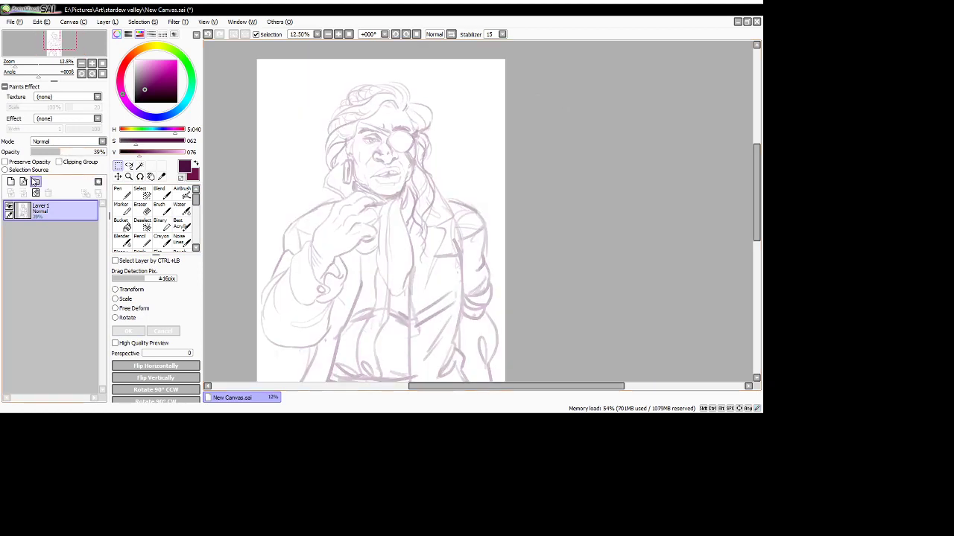
left_click(11, 181)
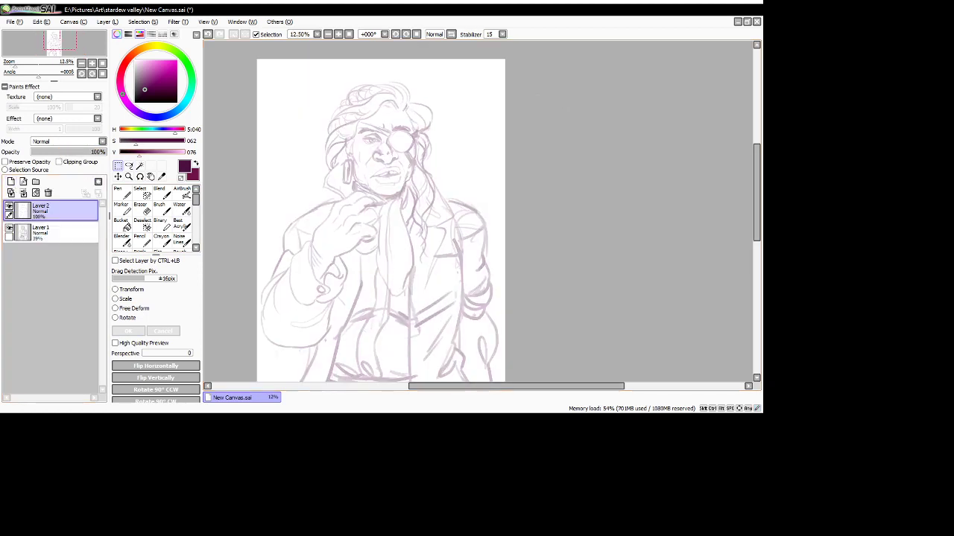
key("alt+Tab")
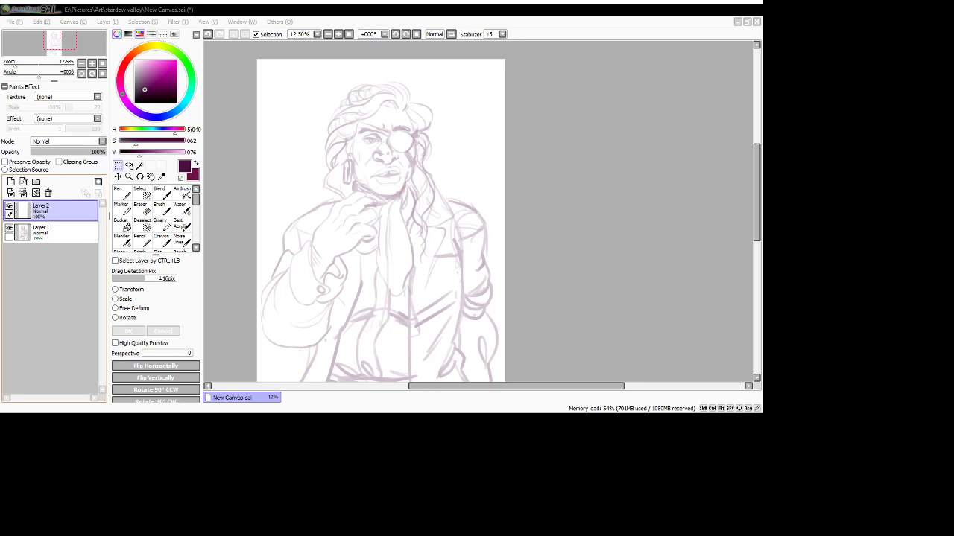
left_click(38, 298)
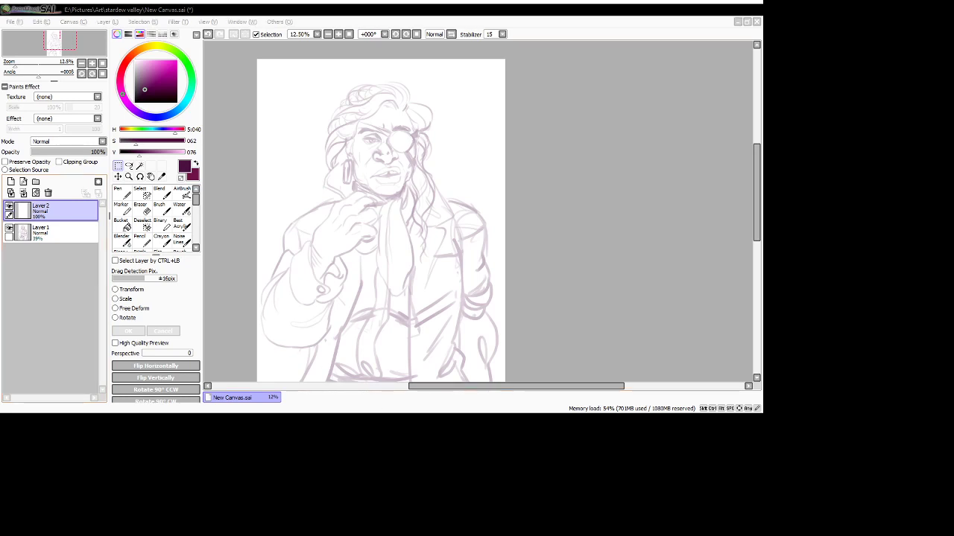
left_click(557, 219)
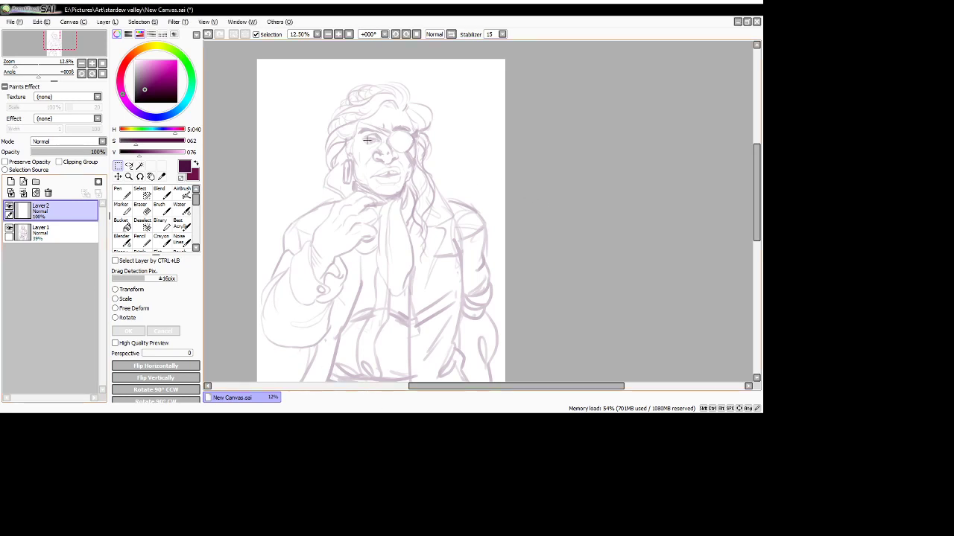
scroll(329, 66, "up", 4)
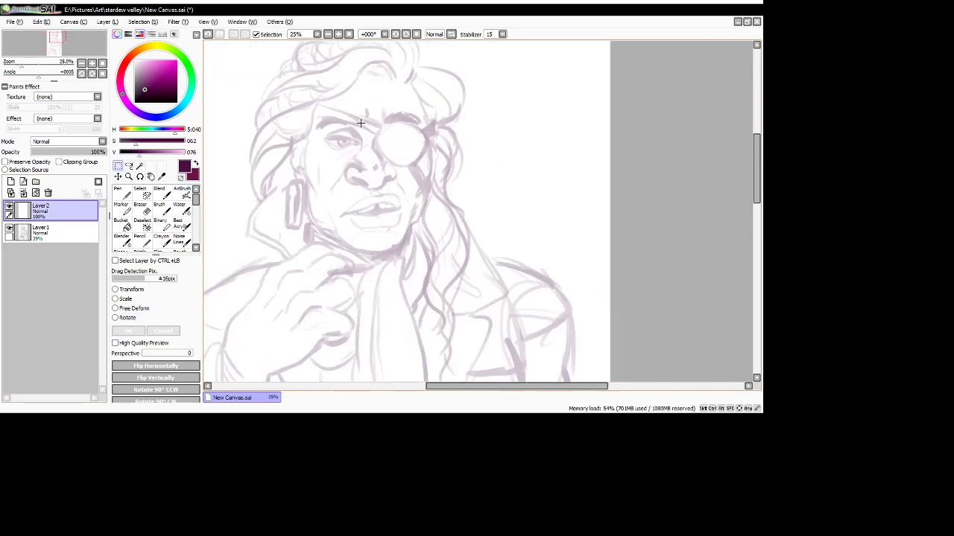
scroll(328, 144, "down", 1)
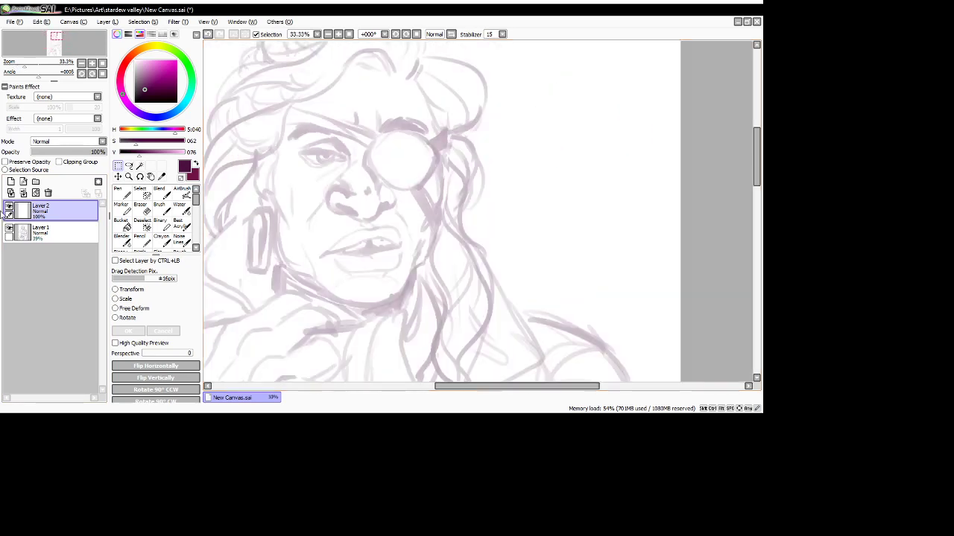
- Choose a very dark red drawing colour with value 45 and switch to the Marker
left_click(124, 66)
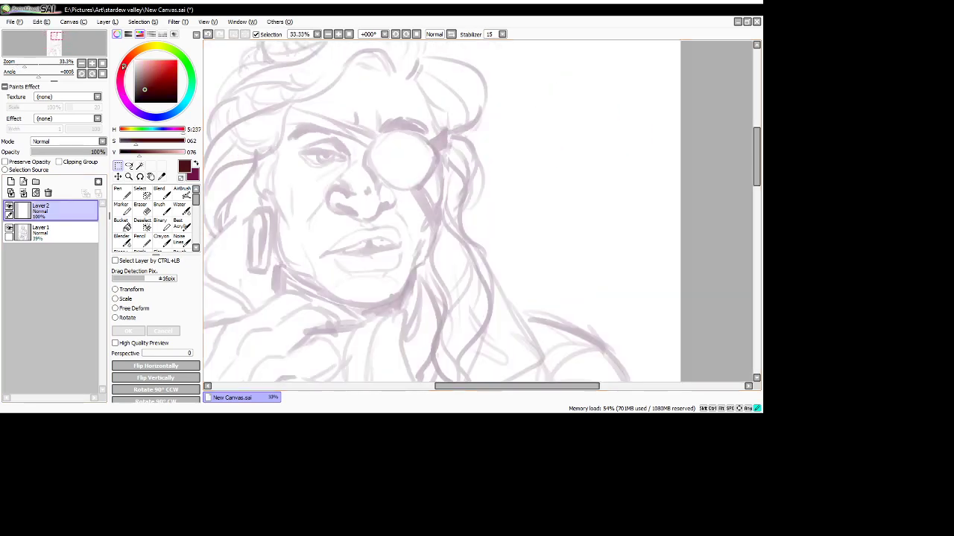
left_click(140, 95)
left_click_drag(140, 96, 144, 95)
left_click(122, 206)
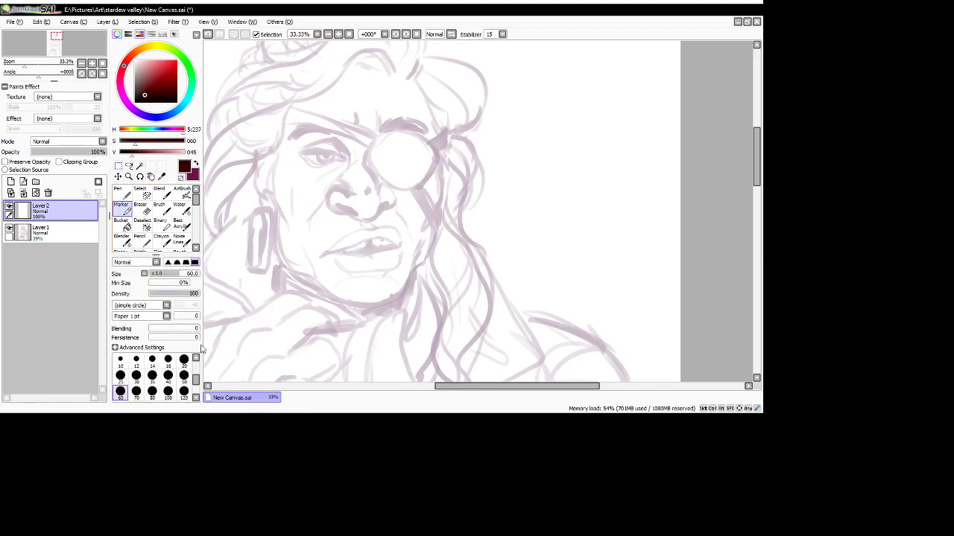
left_click_drag(348, 216, 390, 193)
left_click_drag(358, 232, 378, 262)
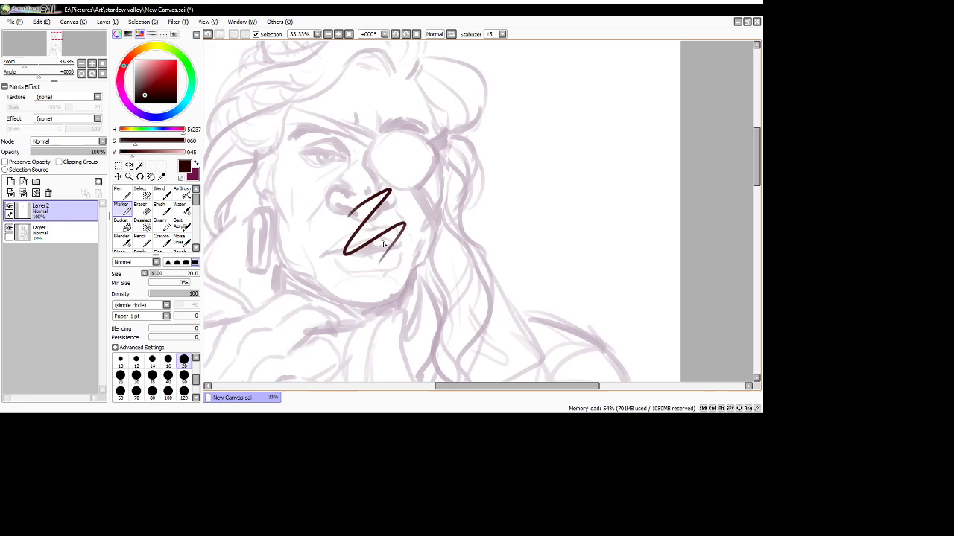
left_click(35, 193)
left_click(339, 35)
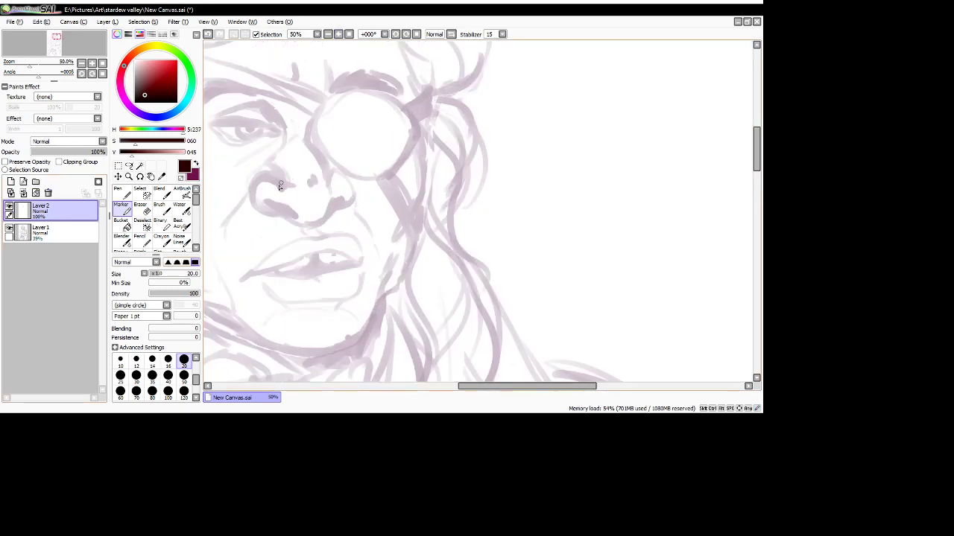
left_click_drag(273, 180, 287, 191)
left_click(119, 359)
left_click(35, 192)
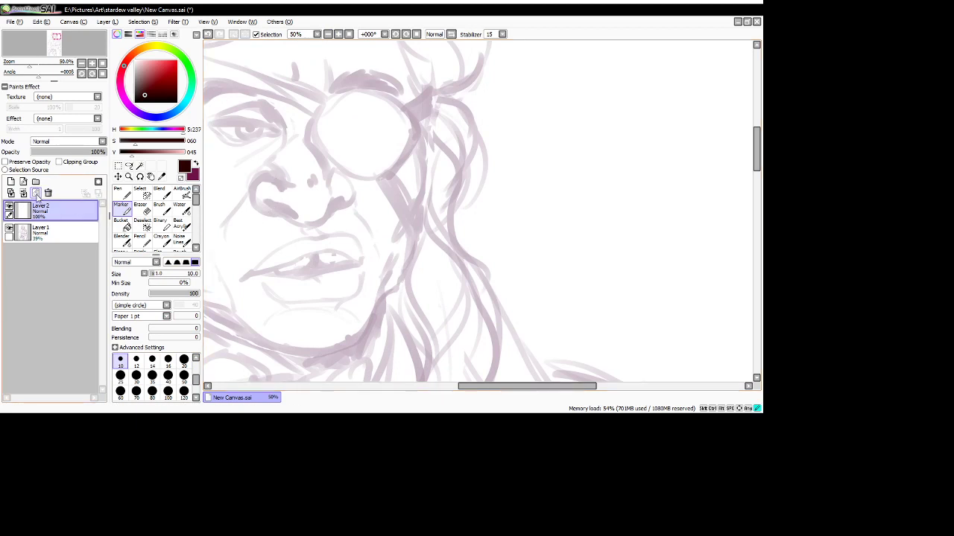
- Outline the nostrils, underside and bridge of the nose on Layer 2 with the Marker at size 14
left_click(152, 360)
mouse_move(273, 179)
left_mouse_down()
mouse_move(288, 191)
mouse_move(254, 185)
mouse_move(257, 206)
mouse_move(292, 216)
left_mouse_up()
mouse_move(293, 215)
left_mouse_down()
mouse_move(276, 206)
mouse_move(298, 227)
mouse_move(332, 211)
mouse_move(333, 195)
left_mouse_up()
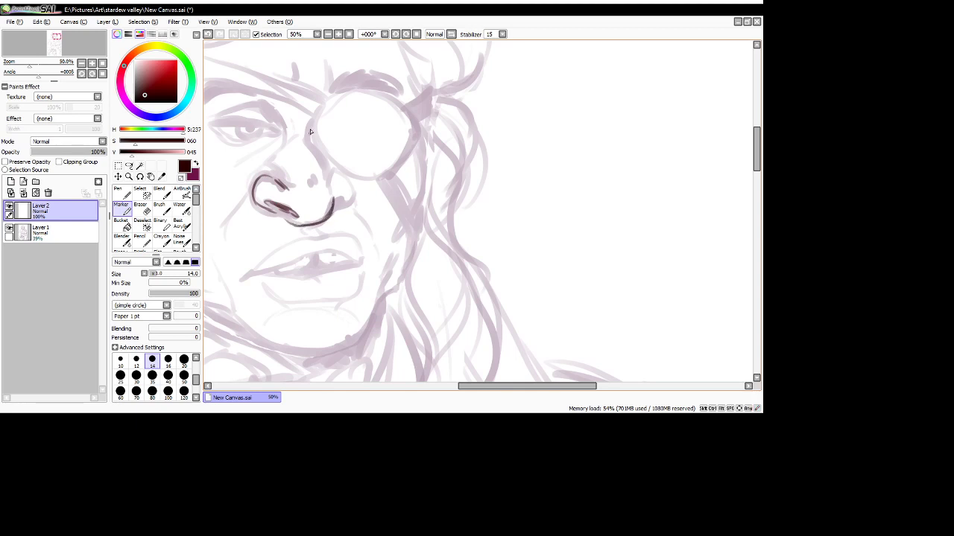
mouse_move(311, 120)
left_mouse_down()
mouse_move(308, 146)
mouse_move(332, 186)
left_mouse_up()
mouse_move(330, 174)
left_mouse_down()
mouse_move(345, 180)
mouse_move(346, 207)
mouse_move(334, 209)
mouse_move(345, 199)
left_mouse_up()
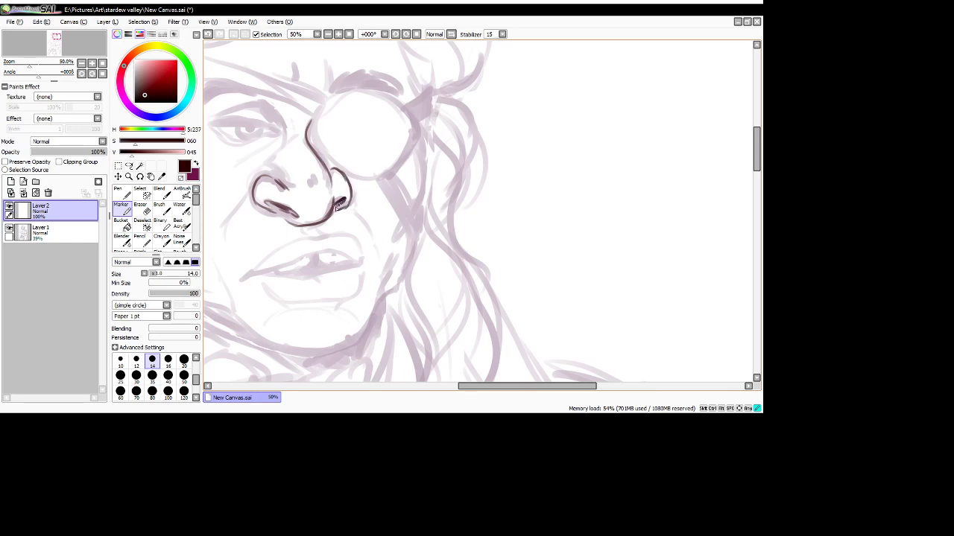
- Undo and redraw the lower bridge and far nostril, adding short hatching at the nose tip and the crease at the eye's inner corner
left_click(208, 34)
left_click(208, 34)
left_click(208, 34)
left_click(208, 35)
left_click(208, 34)
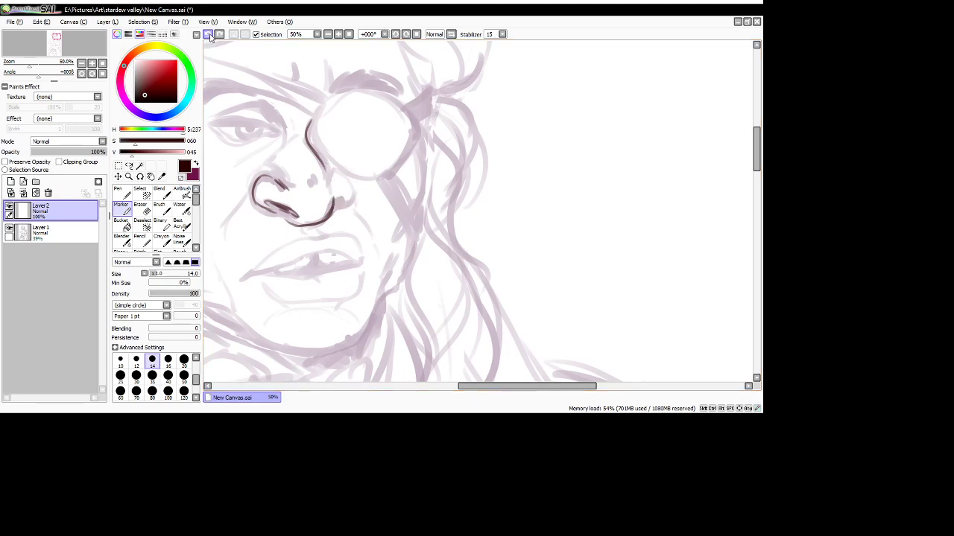
left_click(208, 34)
mouse_move(313, 152)
left_mouse_down()
mouse_move(327, 185)
mouse_move(344, 180)
mouse_move(333, 213)
left_mouse_up()
left_click_drag(343, 200, 332, 213)
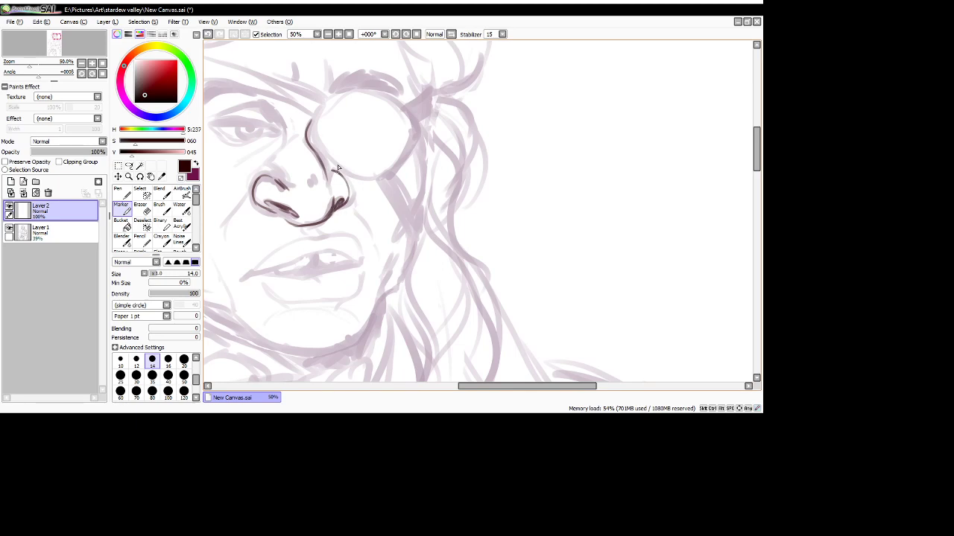
left_click_drag(330, 170, 317, 191)
left_click_drag(276, 113, 283, 128)
mouse_move(319, 227)
left_mouse_down()
mouse_move(329, 237)
mouse_move(320, 244)
mouse_move(291, 243)
left_mouse_up()
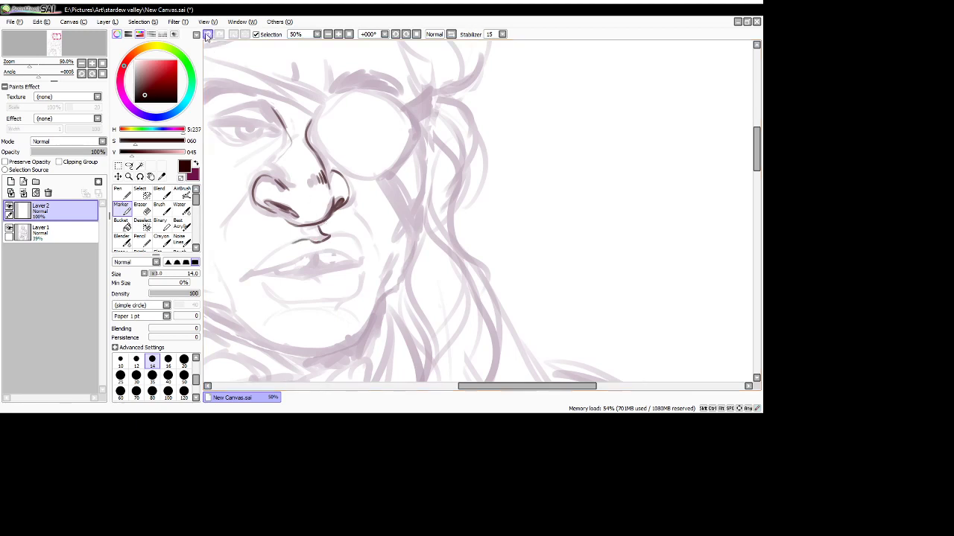
key("ctrl+z")
mouse_move(321, 227)
left_mouse_down()
mouse_move(335, 235)
mouse_move(311, 243)
mouse_move(360, 263)
left_mouse_up()
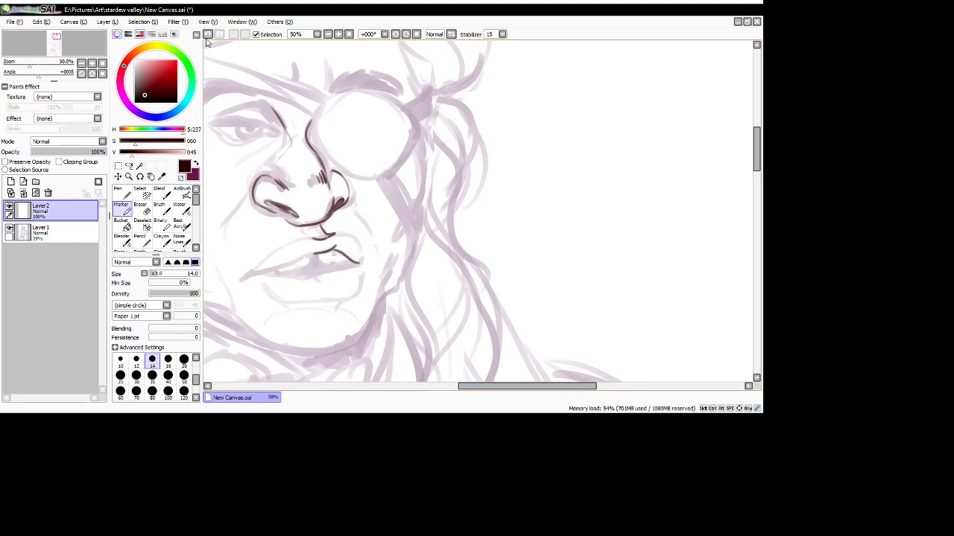
key("ctrl+z")
key("ctrl+z")
mouse_move(333, 236)
left_mouse_down()
mouse_move(347, 236)
mouse_move(361, 260)
left_mouse_up()
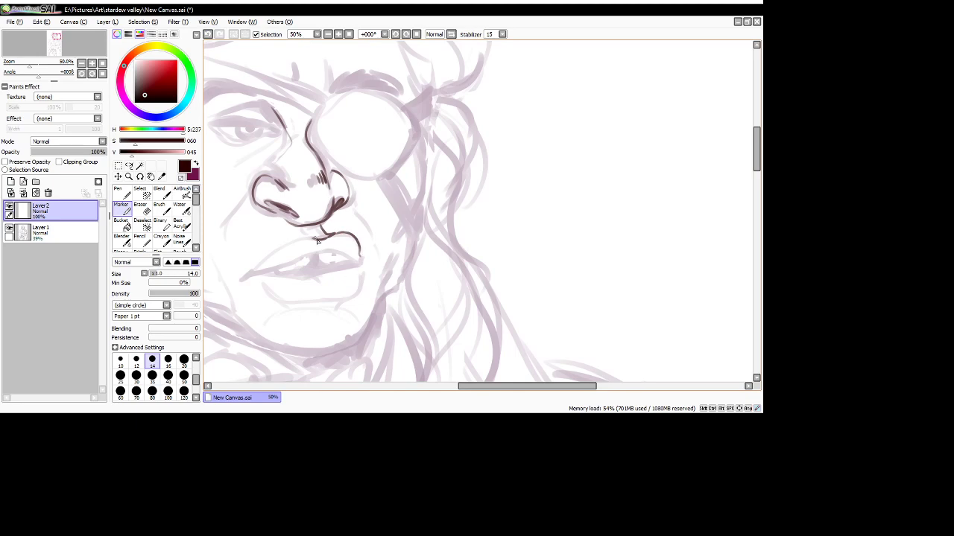
left_click(208, 34)
left_click(208, 34)
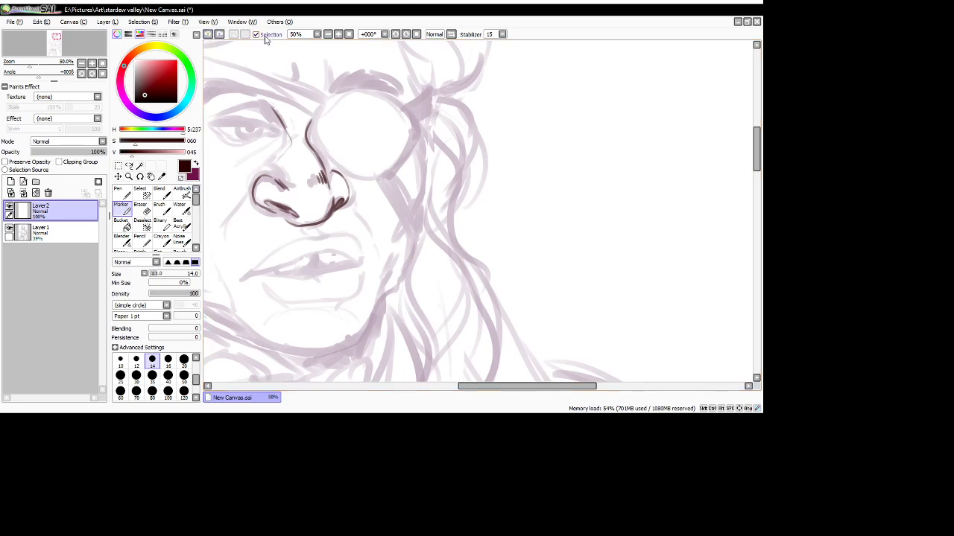
- Mirror the canvas view and draw the upper lip outline with a small philtrum mark beneath the nose
left_click(451, 35)
left_click_drag(458, 387, 515, 390)
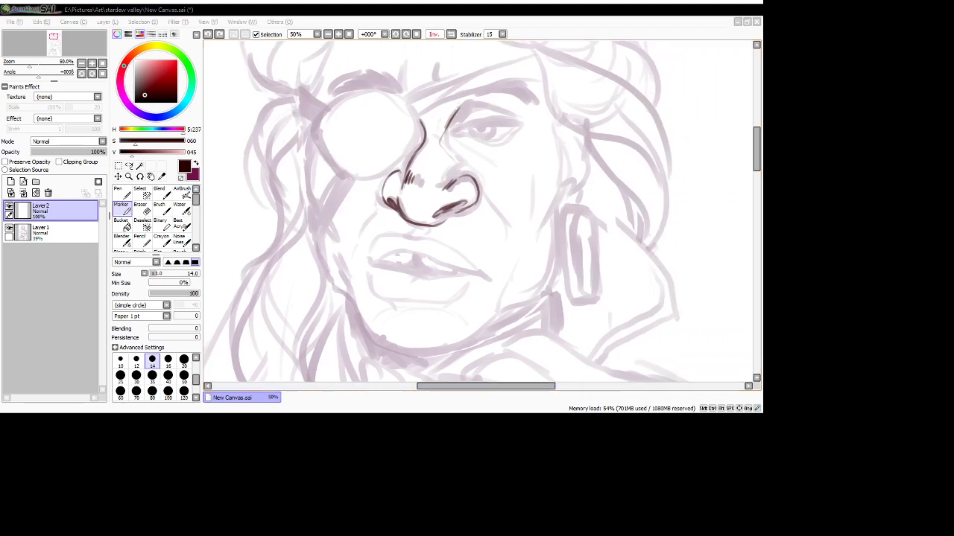
left_click(396, 275)
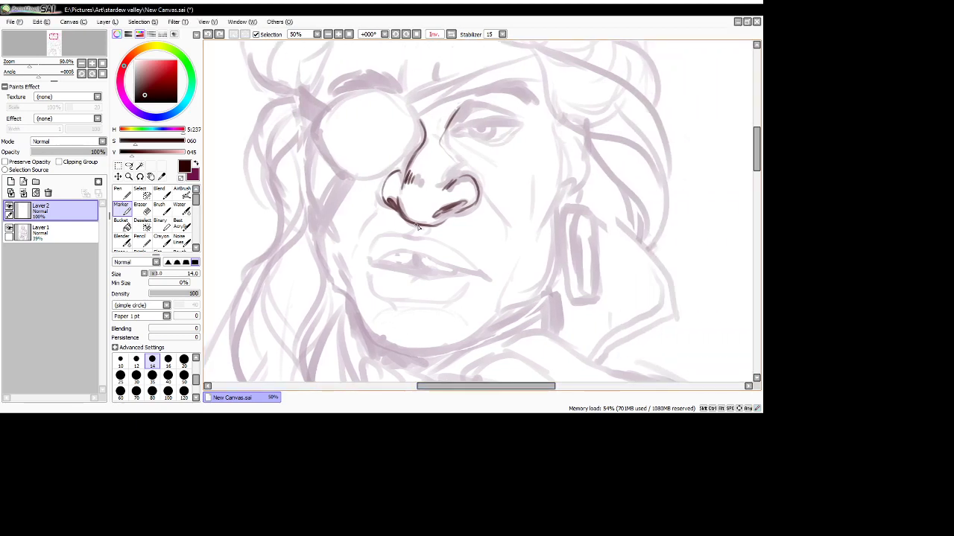
mouse_move(418, 227)
left_mouse_down()
mouse_move(384, 233)
mouse_move(370, 248)
mouse_move(409, 254)
left_mouse_up()
key("ctrl+z")
key("ctrl+z")
mouse_move(374, 260)
left_mouse_down()
mouse_move(395, 250)
mouse_move(463, 271)
left_mouse_up()
mouse_move(373, 257)
left_mouse_down()
mouse_move(371, 240)
mouse_move(401, 236)
mouse_move(470, 269)
left_mouse_up()
mouse_move(386, 233)
left_mouse_down()
mouse_move(415, 228)
mouse_move(422, 238)
left_mouse_up()
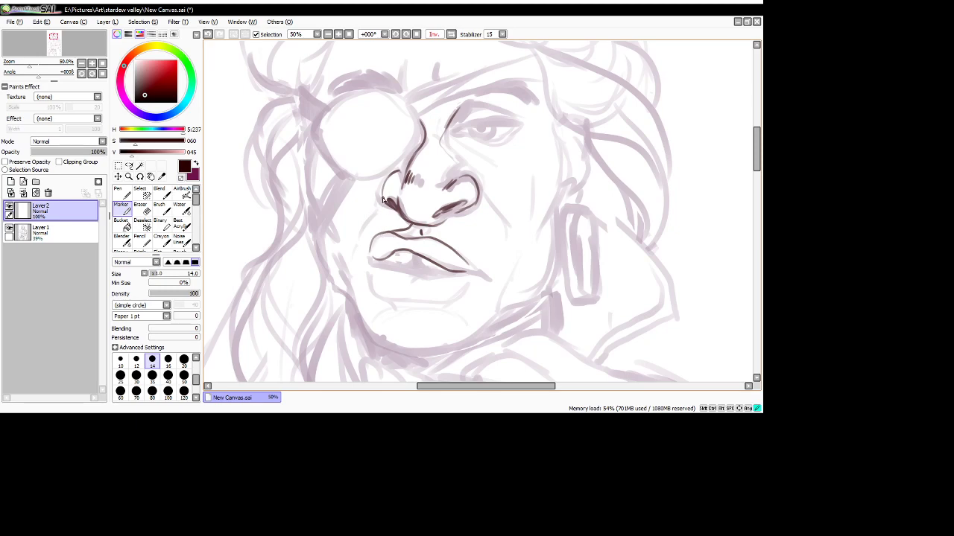
- Draw the fold running from the far nostril toward the mouth and thicken the line of the nose bridge
mouse_move(383, 199)
left_mouse_down()
mouse_move(359, 239)
mouse_move(359, 274)
mouse_move(409, 258)
left_mouse_up()
left_click_drag(419, 127, 409, 165)
left_click_drag(419, 146, 406, 182)
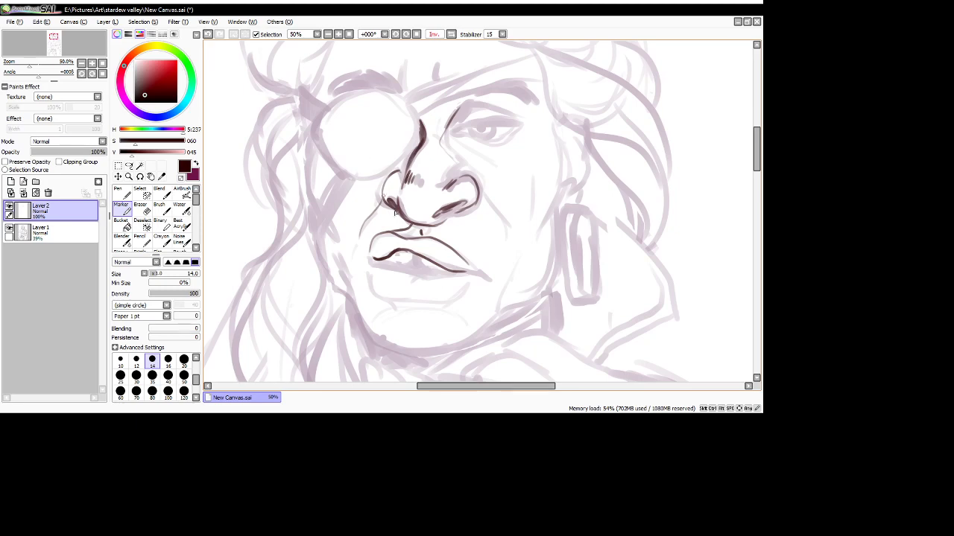
- Draw the parted mouth line with the teeth showing and outline the lower lip
mouse_move(382, 260)
left_mouse_down()
mouse_move(413, 254)
mouse_move(425, 270)
mouse_move(445, 270)
left_mouse_up()
mouse_move(380, 260)
left_mouse_down()
mouse_move(413, 267)
mouse_move(382, 263)
mouse_move(467, 273)
left_mouse_up()
key("ctrl+z")
mouse_move(368, 271)
left_mouse_down()
mouse_move(372, 293)
mouse_move(387, 299)
mouse_move(433, 302)
mouse_move(465, 293)
mouse_move(481, 274)
mouse_move(488, 280)
left_mouse_up()
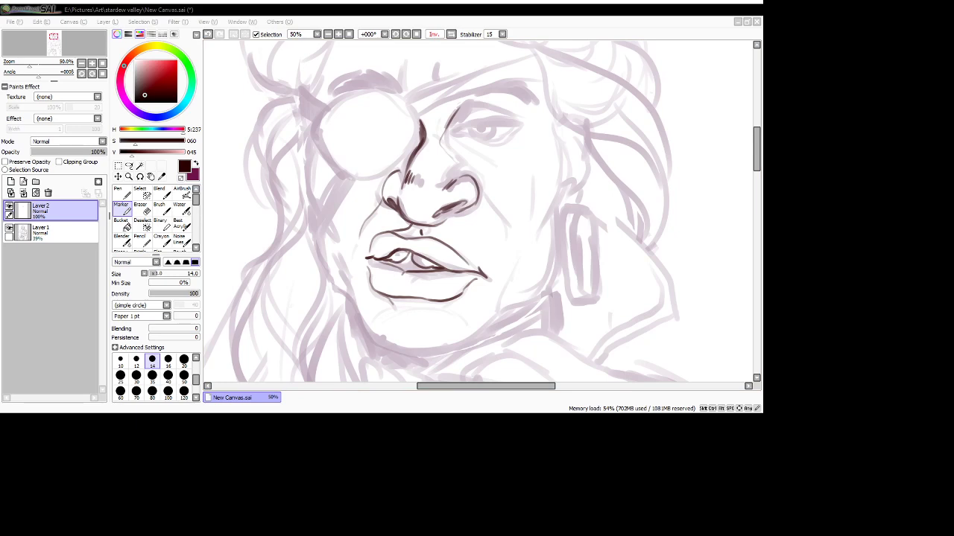
key("alt+Tab")
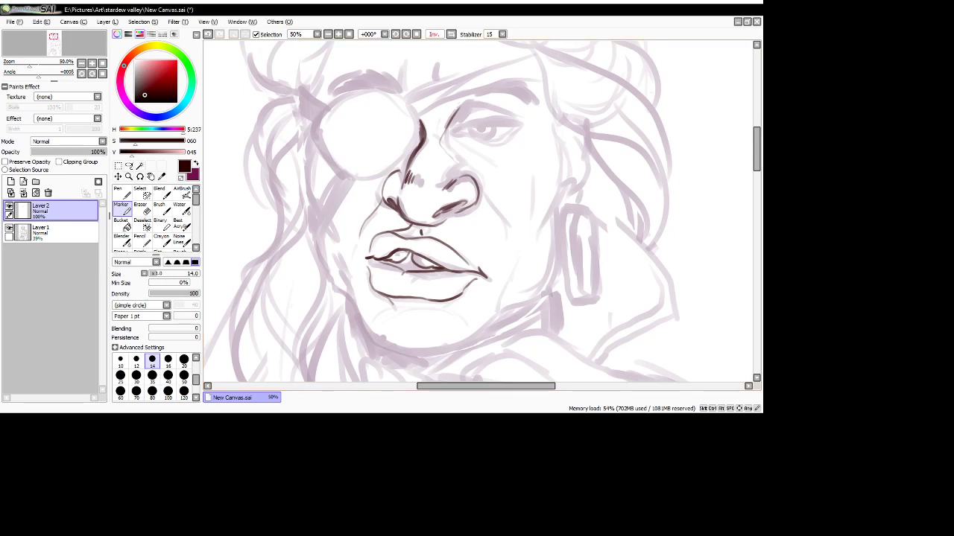
key("alt+Tab")
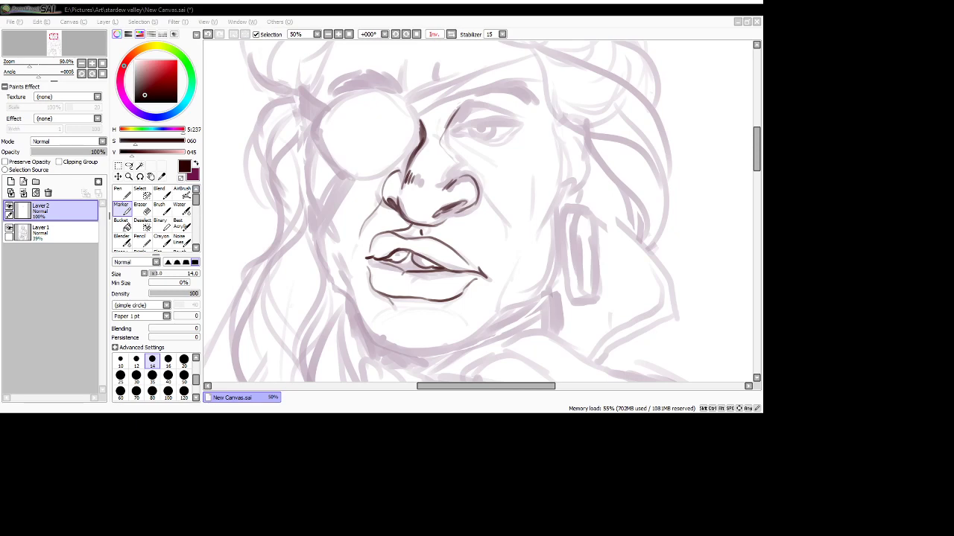
key("alt+Tab")
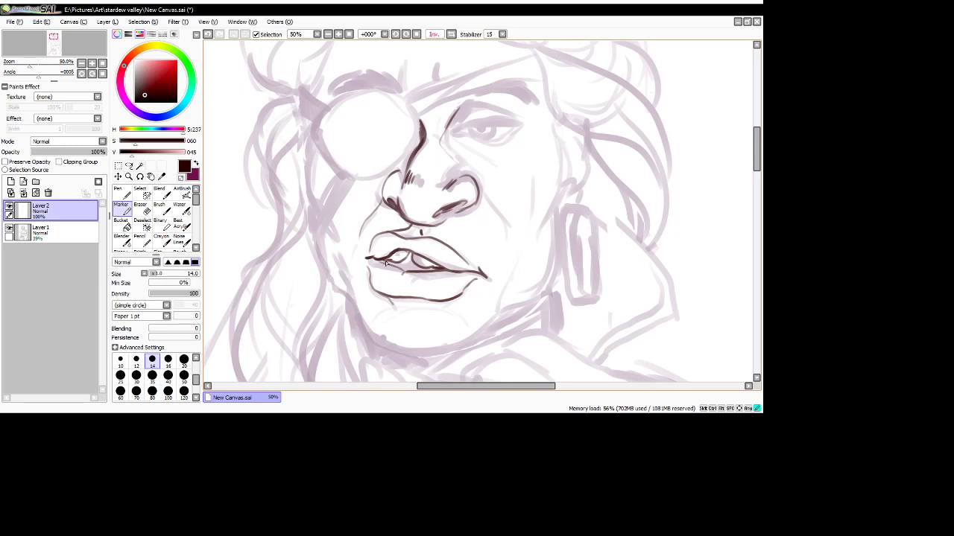
- Darken the gap between the lips and, with the view unmirrored, draw the uncovered eye's lids, iris and upper crease
left_click_drag(406, 273, 438, 271)
mouse_move(455, 133)
left_mouse_down()
mouse_move(529, 127)
mouse_move(477, 124)
left_mouse_up()
left_click(433, 34)
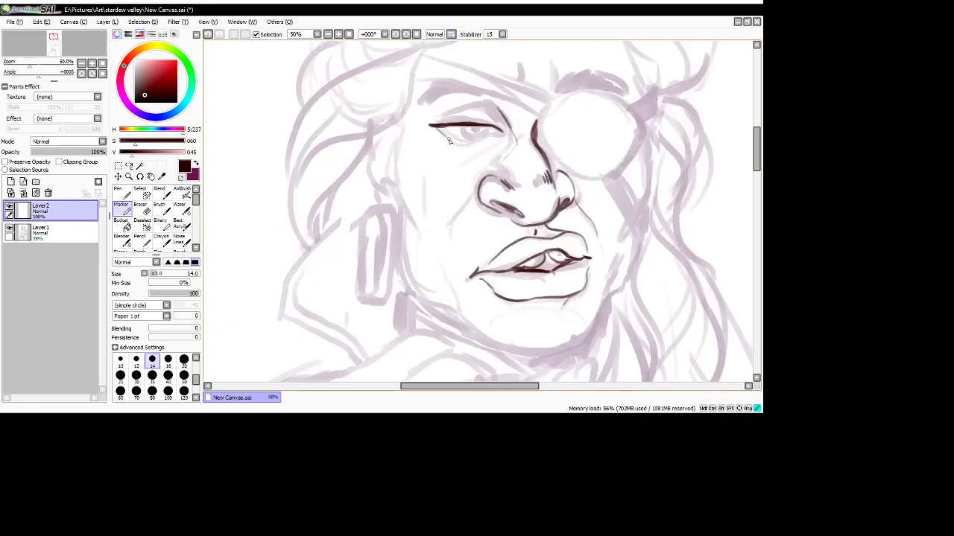
mouse_move(436, 131)
left_mouse_down()
mouse_move(457, 145)
mouse_move(486, 140)
left_mouse_up()
mouse_move(462, 142)
left_mouse_down()
mouse_move(488, 131)
mouse_move(472, 123)
mouse_move(475, 138)
left_mouse_up()
mouse_move(463, 126)
left_mouse_down()
mouse_move(490, 106)
mouse_move(503, 129)
mouse_move(498, 111)
mouse_move(506, 132)
left_mouse_up()
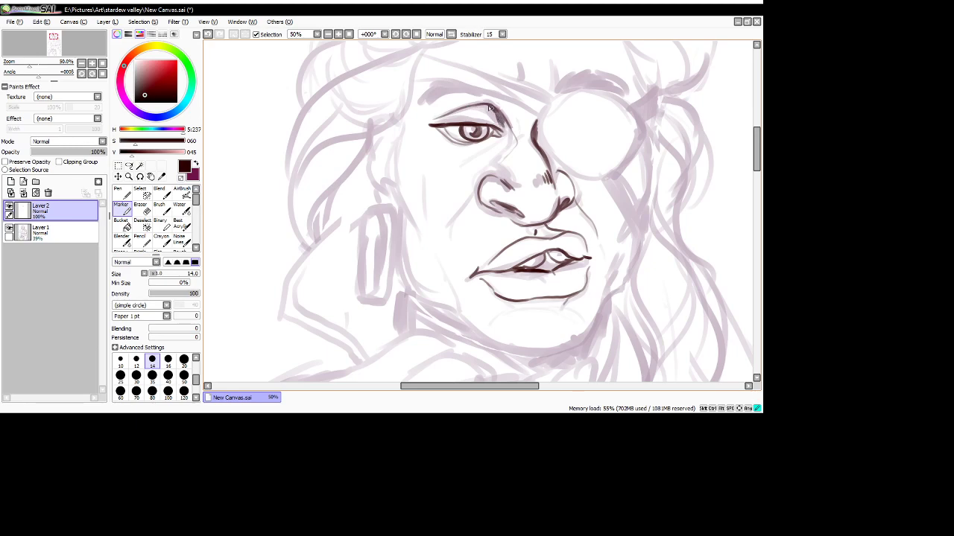
left_click_drag(475, 105, 501, 128)
- Add short lower lashes beneath the outer corner of the uncovered eye, undoing the unwanted strokes
mouse_move(434, 146)
left_mouse_down()
mouse_move(443, 164)
mouse_move(463, 170)
left_mouse_up()
key("ctrl+z")
key("ctrl+z")
left_click_drag(434, 132, 443, 146)
key("ctrl+z")
left_click_drag(444, 143, 447, 148)
left_click_drag(506, 144, 445, 183)
left_click_drag(420, 153, 420, 139)
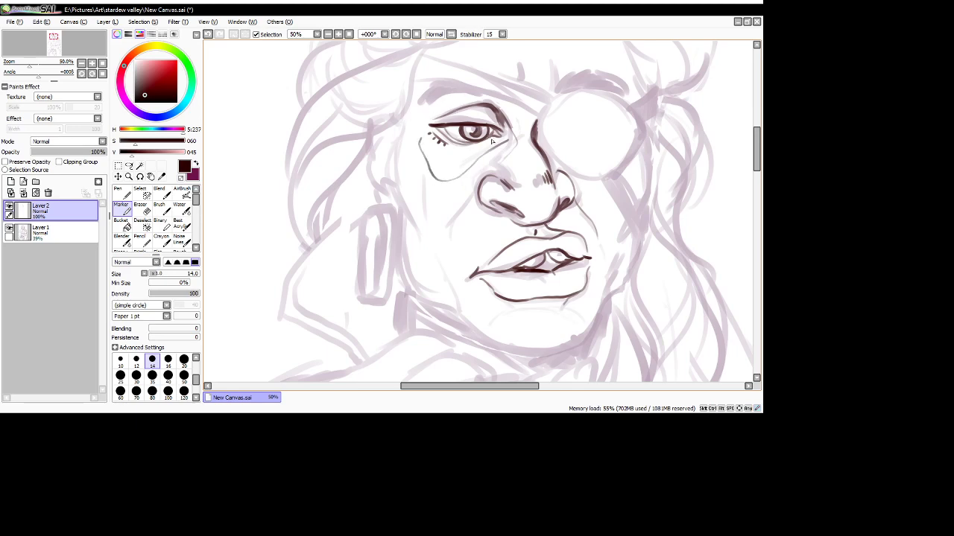
left_click(209, 35)
left_click(209, 35)
left_click(209, 35)
- Draw the curved eye-bag contour and a shorter crease beneath the uncovered eye
mouse_move(513, 144)
left_mouse_down()
mouse_move(466, 174)
mouse_move(432, 177)
left_mouse_up()
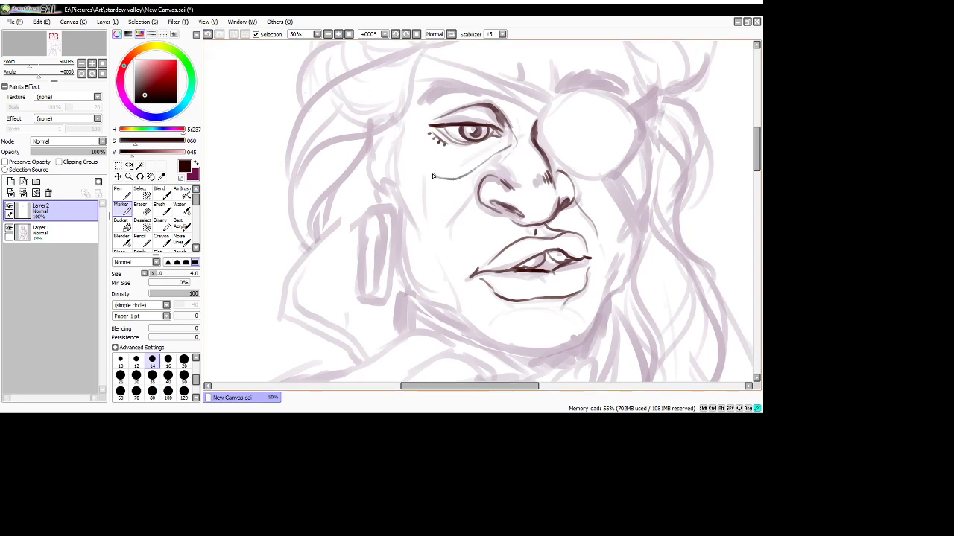
mouse_move(423, 134)
left_mouse_down()
mouse_move(441, 152)
mouse_move(489, 147)
left_mouse_up()
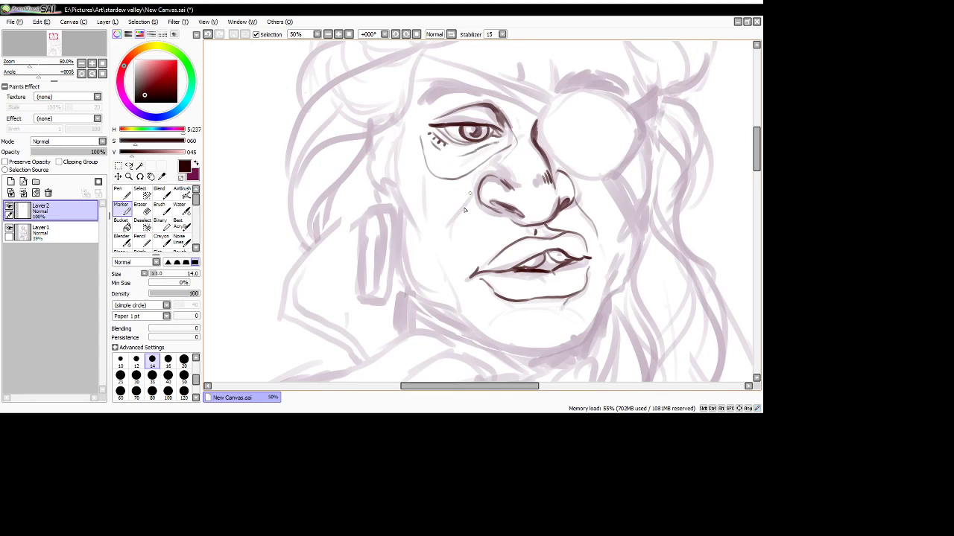
key("alt+Tab")
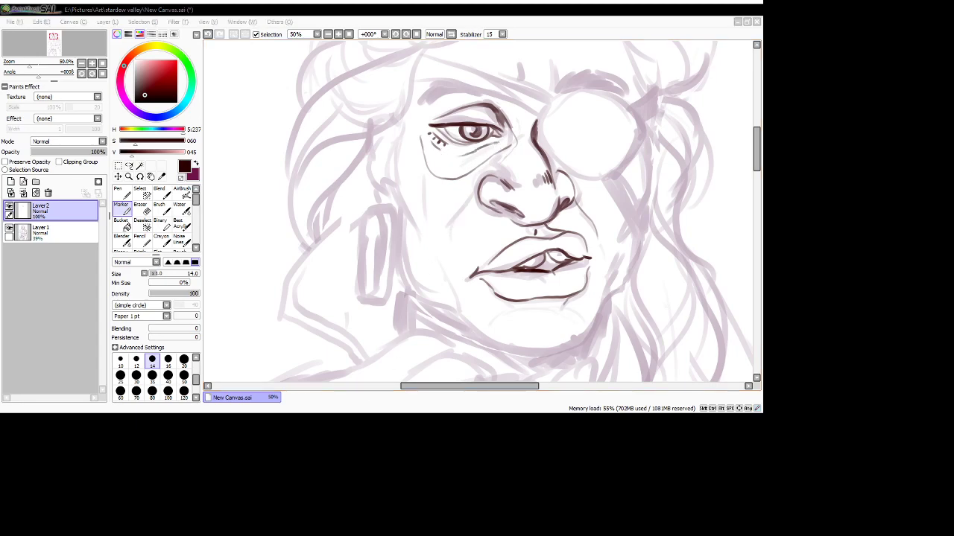
left_click(420, 282)
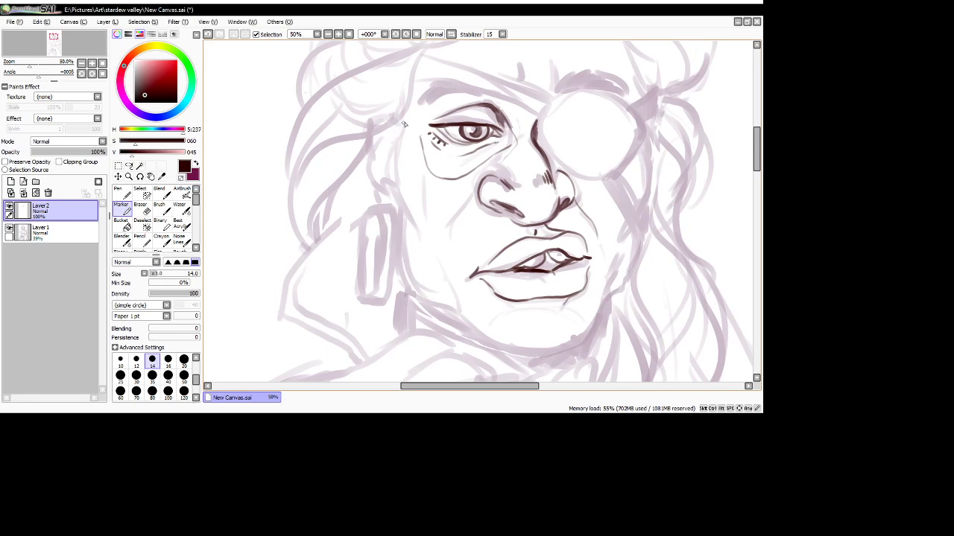
- Draw the curve beside the temple and the face contour running down the cheek to the jaw
left_click_drag(396, 121, 393, 176)
key("ctrl+z")
mouse_move(403, 115)
left_mouse_down()
mouse_move(394, 146)
mouse_move(401, 138)
mouse_move(375, 161)
mouse_move(397, 153)
mouse_move(406, 204)
mouse_move(395, 180)
mouse_move(421, 234)
left_mouse_up()
mouse_move(400, 202)
left_mouse_down()
mouse_move(408, 265)
mouse_move(400, 244)
mouse_move(402, 257)
mouse_move(429, 300)
mouse_move(412, 286)
mouse_move(459, 313)
left_mouse_up()
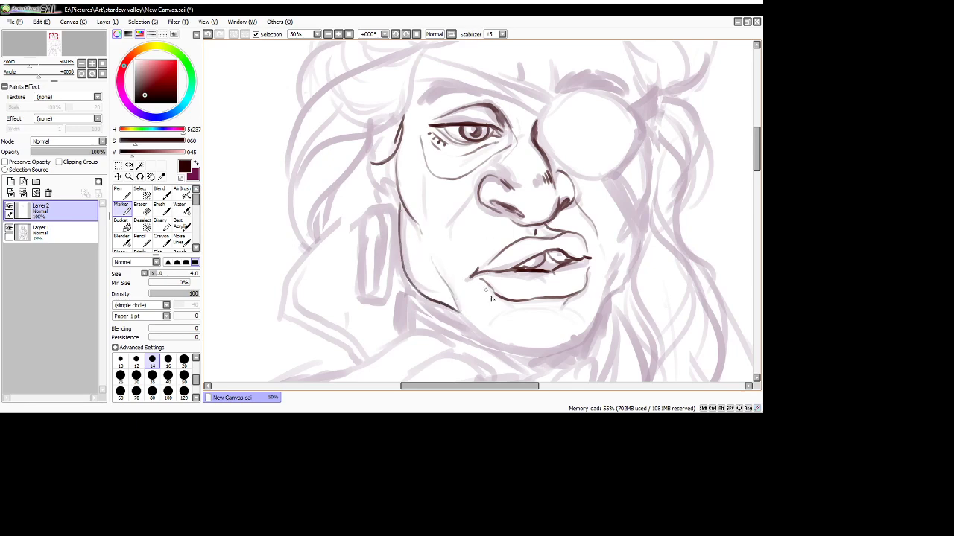
- Mirror the view, try hatching a chin beard with the Marker at size 20, and undo back to the first short stroke below the lip
left_click_drag(756, 148, 756, 157)
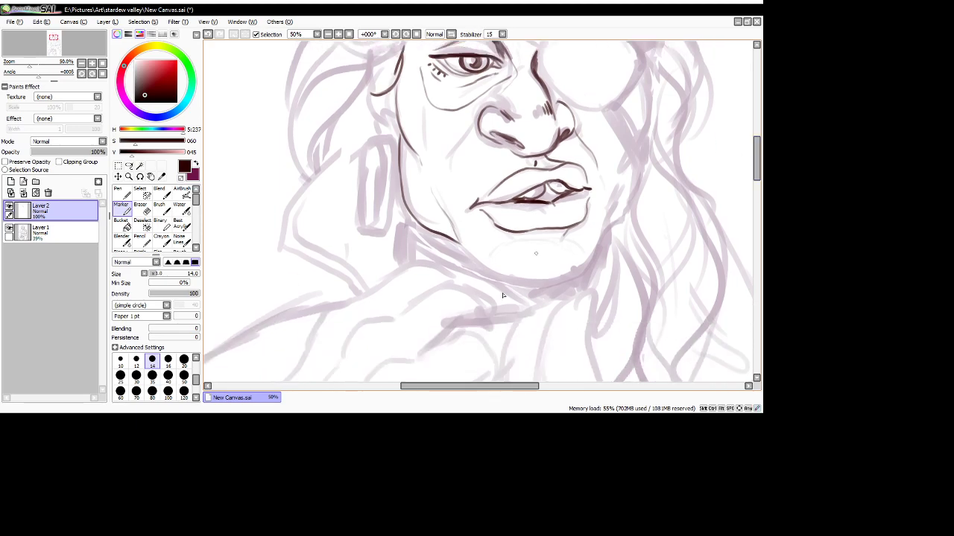
left_click_drag(487, 390, 519, 389)
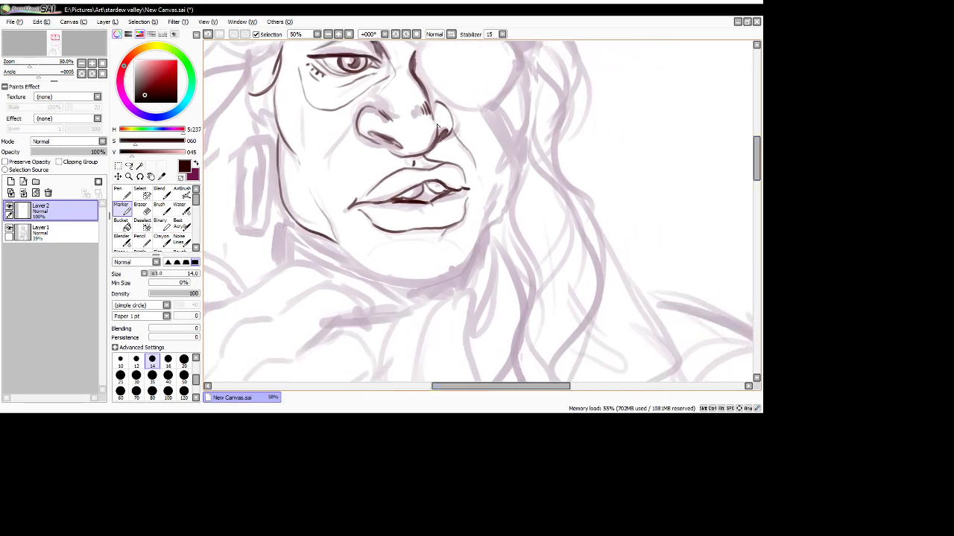
left_click(450, 35)
left_click_drag(456, 386, 488, 386)
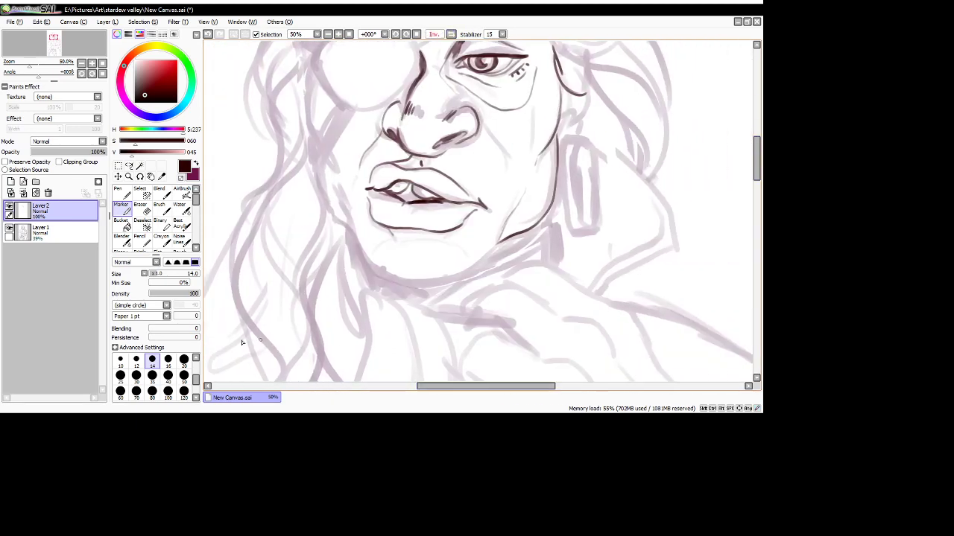
left_click(184, 361)
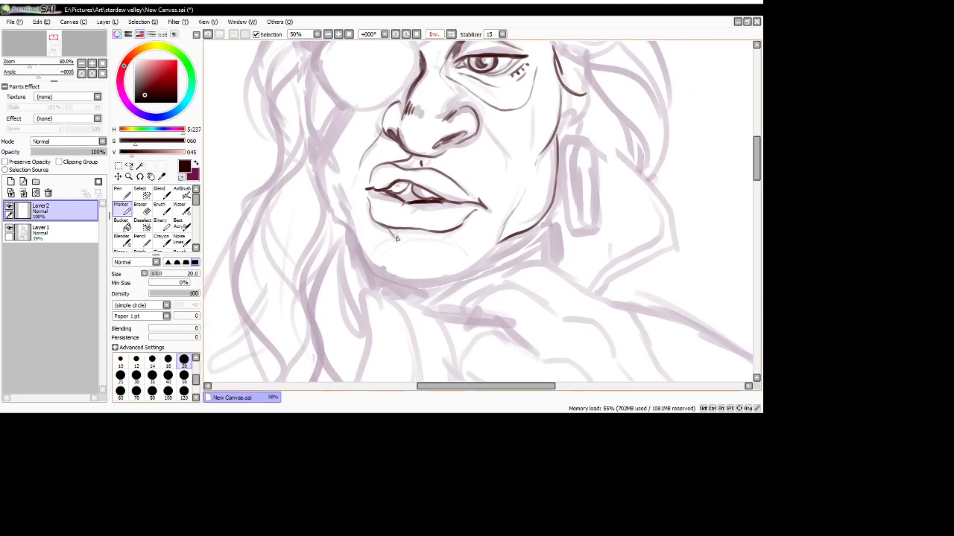
mouse_move(396, 237)
left_mouse_down()
mouse_move(402, 281)
mouse_move(379, 256)
mouse_move(387, 238)
mouse_move(374, 270)
left_mouse_up()
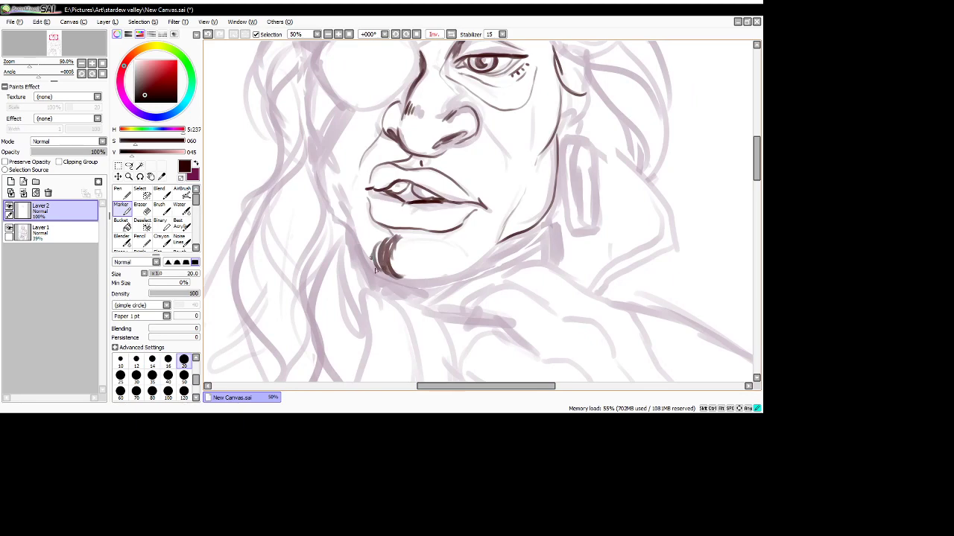
key("ctrl+z")
key("ctrl+z")
key("ctrl+z")
key("ctrl+z")
key("ctrl+z")
key("ctrl+z")
key("ctrl+z")
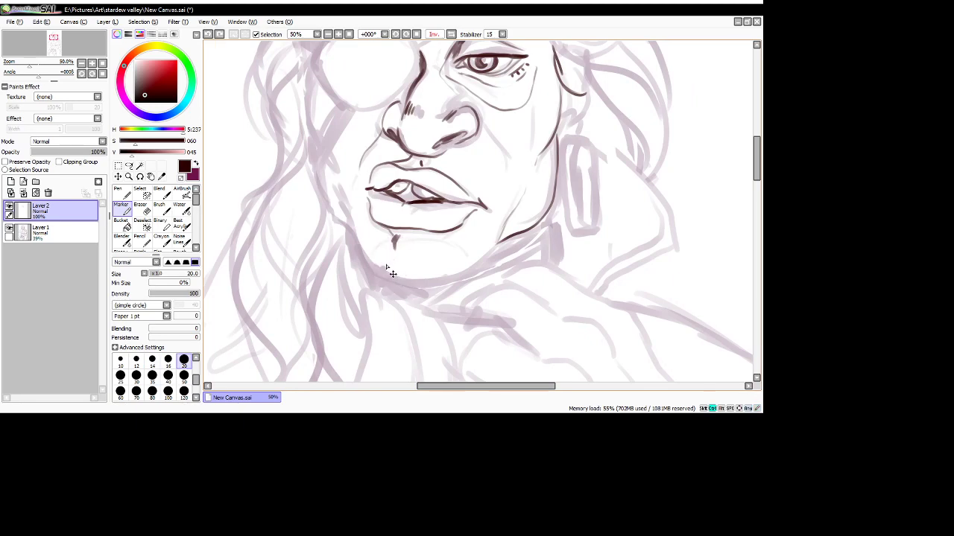
- Undo the remaining stroke below the lip and add a new layer for painting the beard with the Best Acrylic brush
key("ctrl+z")
left_click(11, 182)
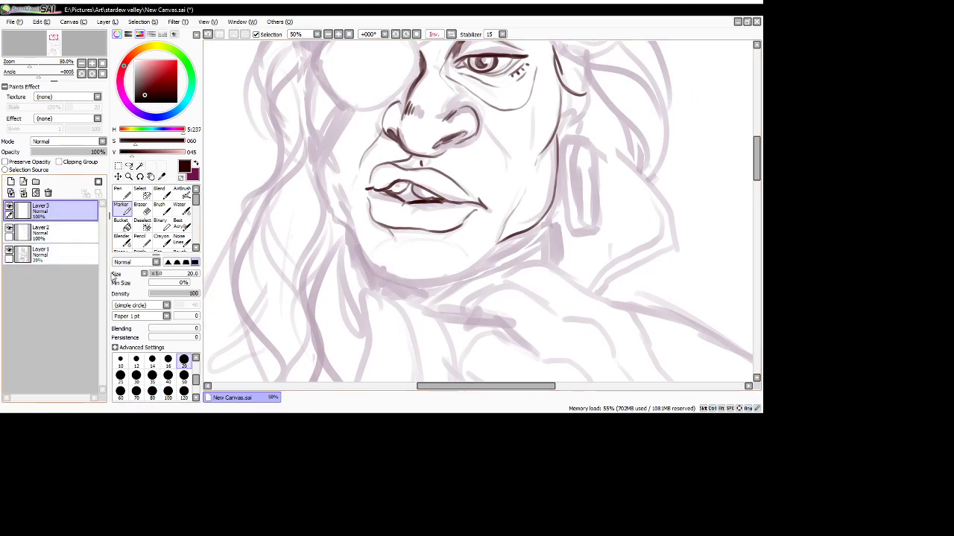
left_click(181, 223)
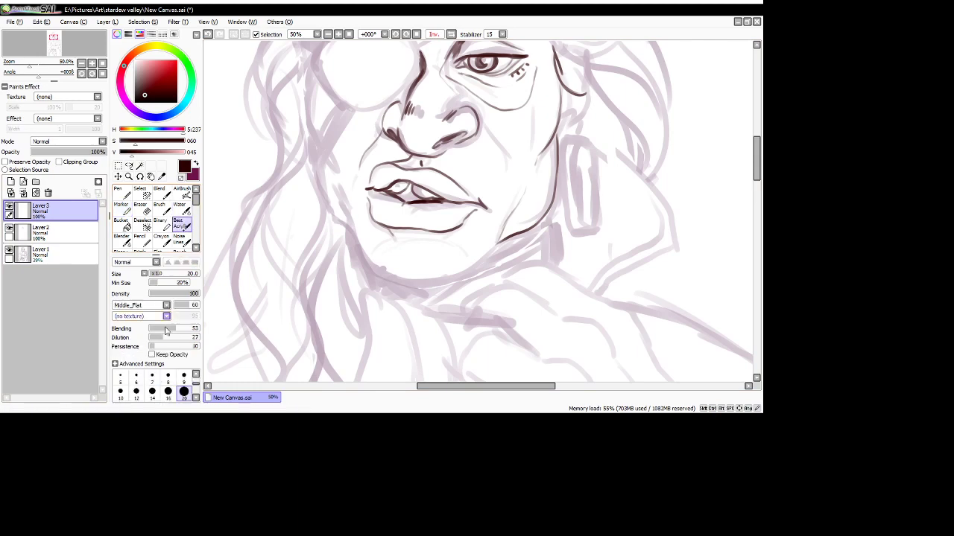
left_click(196, 398)
left_click(184, 391)
- Paint a dark, curly-edged beard mass along the eye-patched side of the chin at size 25, undoing the first oversized strokes
mouse_move(389, 233)
left_mouse_down()
mouse_move(392, 260)
mouse_move(396, 237)
mouse_move(394, 258)
mouse_move(375, 271)
mouse_move(389, 252)
mouse_move(407, 275)
mouse_move(386, 261)
mouse_move(403, 256)
mouse_move(376, 237)
mouse_move(352, 247)
mouse_move(367, 260)
mouse_move(374, 248)
mouse_move(352, 219)
mouse_move(382, 233)
mouse_move(378, 263)
mouse_move(402, 248)
mouse_move(349, 219)
left_mouse_up()
key("bracketleft")
key("bracketleft")
key("bracketleft")
key("bracketleft")
key("ctrl+z")
key("ctrl+z")
key("ctrl+z")
key("ctrl+z")
left_click(347, 220)
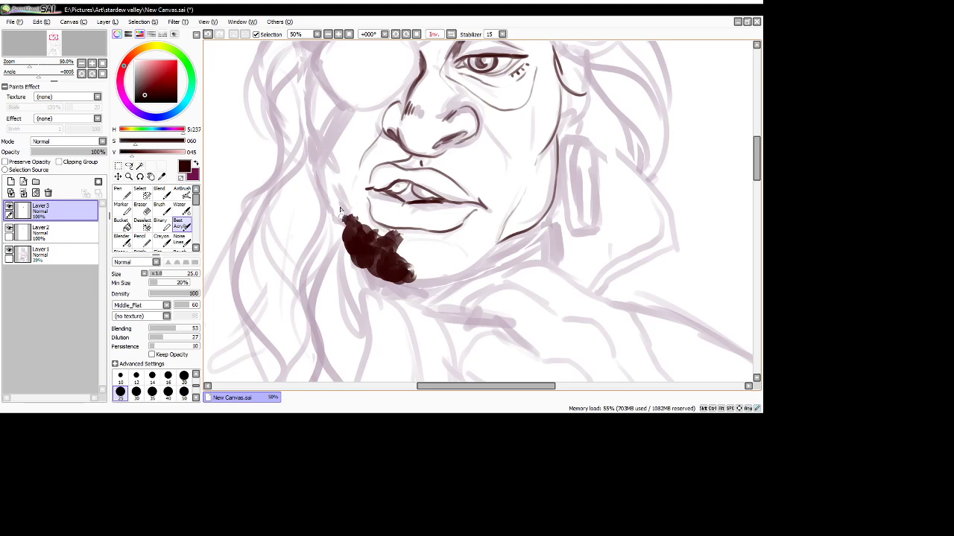
mouse_move(402, 250)
left_mouse_down()
mouse_move(430, 274)
mouse_move(452, 269)
left_mouse_up()
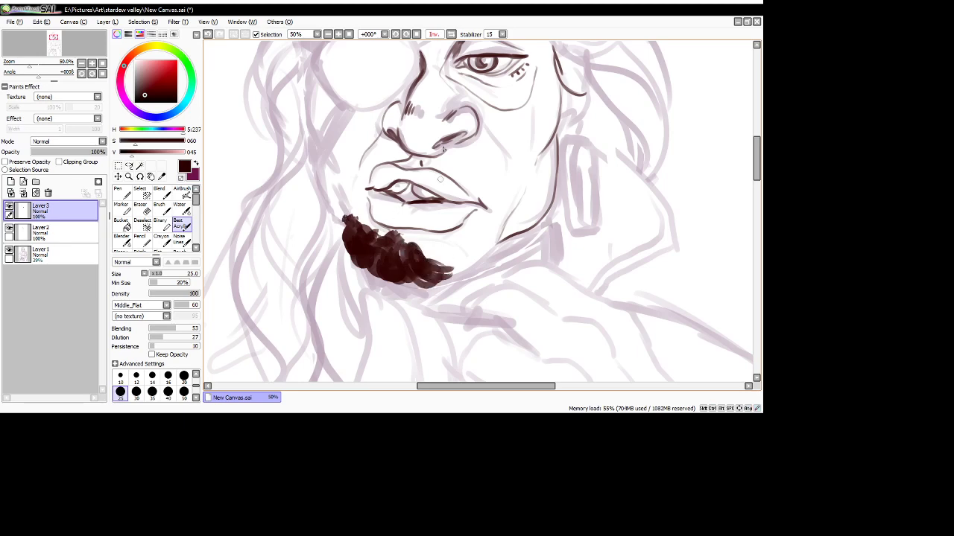
- Extend the beard across the chin to the opposite jaw and fill its light gaps with the brush at size 20
left_click(434, 34)
left_click(183, 391)
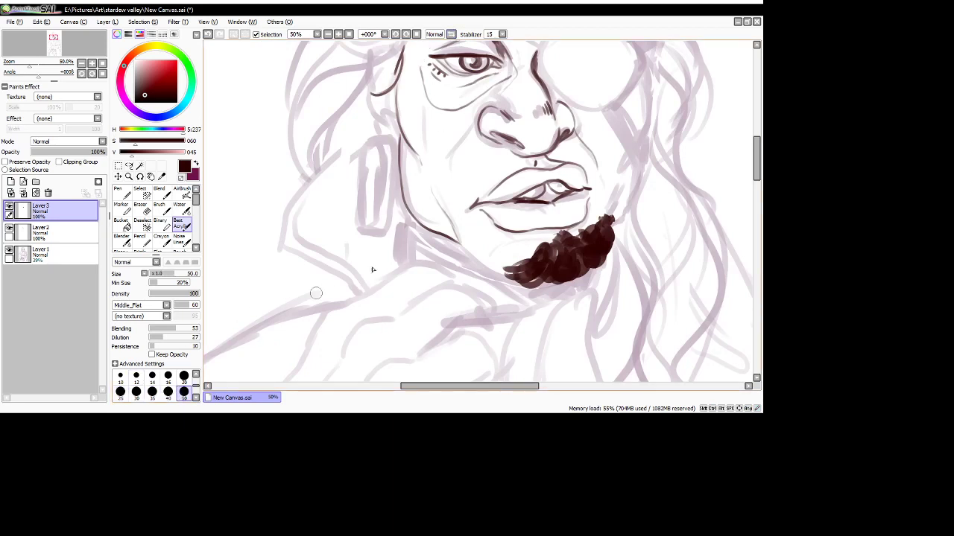
mouse_move(461, 234)
left_mouse_down()
mouse_move(475, 253)
mouse_move(500, 251)
mouse_move(518, 269)
mouse_move(511, 260)
mouse_move(520, 247)
mouse_move(543, 250)
mouse_move(466, 257)
mouse_move(469, 235)
mouse_move(492, 240)
left_mouse_up()
left_click(183, 375)
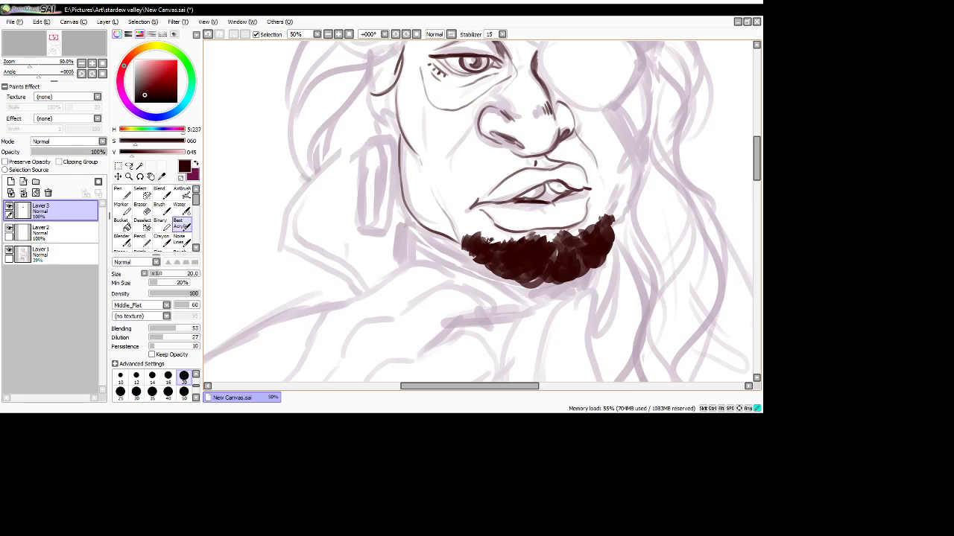
mouse_move(552, 232)
left_mouse_down()
mouse_move(549, 243)
mouse_move(544, 234)
mouse_move(525, 241)
mouse_move(569, 239)
mouse_move(525, 237)
mouse_move(511, 248)
left_mouse_up()
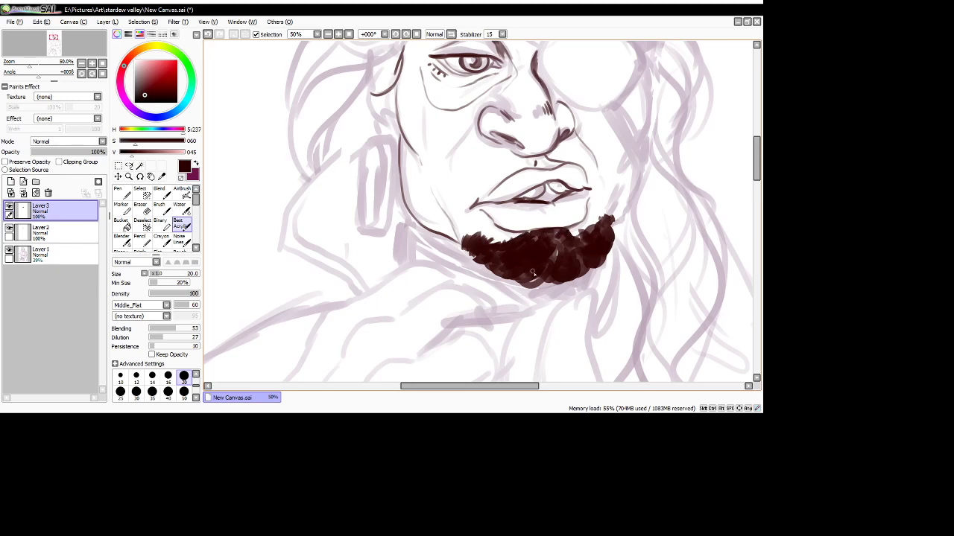
left_click_drag(579, 237, 588, 235)
- Dot stubble up the jaw from the beard's end on the uncovered eye's side, finishing with the Marker
mouse_move(457, 234)
left_mouse_down()
mouse_move(462, 246)
mouse_move(416, 211)
left_mouse_up()
left_click(121, 207)
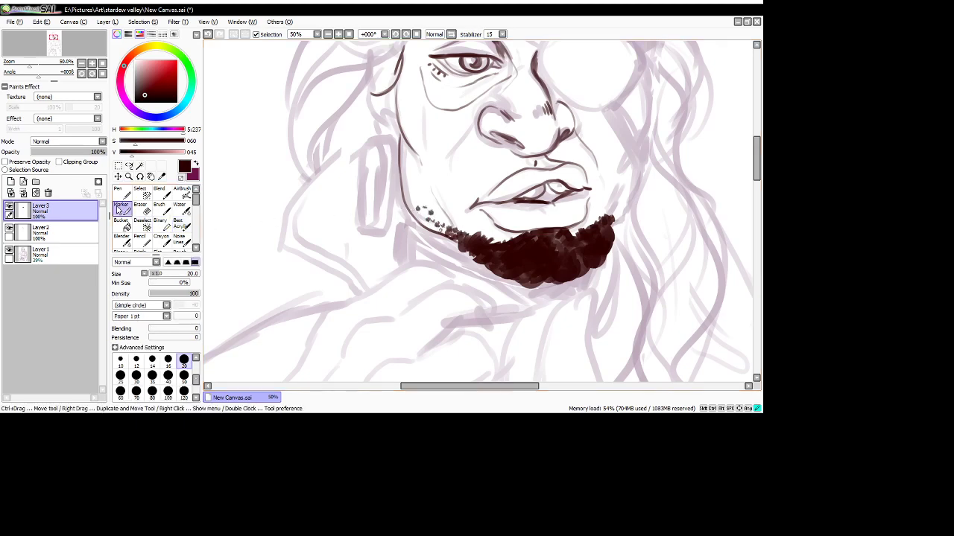
left_click(418, 198)
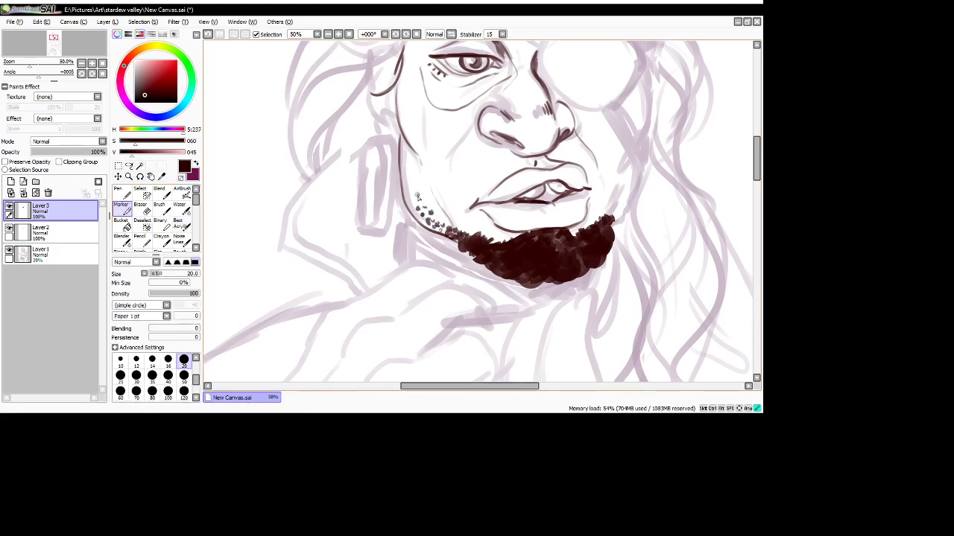
left_click(413, 194)
left_click(421, 206)
left_click(428, 215)
- Round out the beard's jaw end and texture its upper edge with short Marker strokes at size 16, undoing the stray ones
left_click_drag(460, 241, 484, 265)
left_click(168, 360)
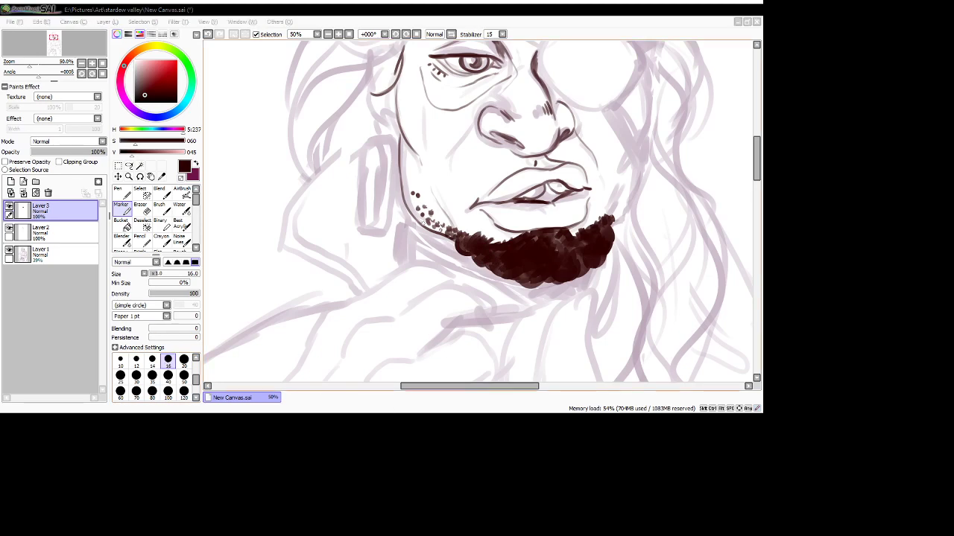
left_click(451, 240)
mouse_move(494, 240)
left_mouse_down()
mouse_move(507, 233)
mouse_move(494, 242)
left_mouse_up()
key("ctrl+z")
key("ctrl+z")
left_click_drag(502, 238, 458, 242)
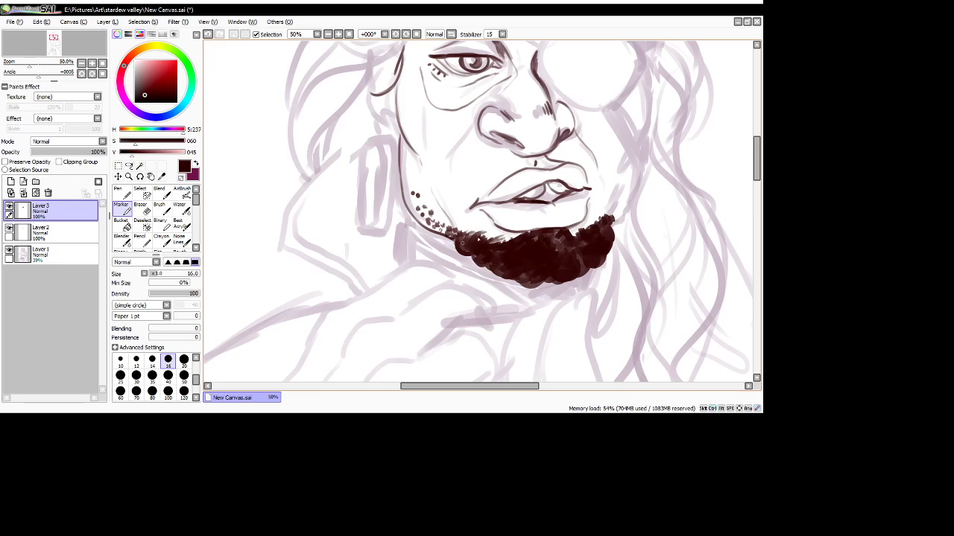
left_click_drag(578, 233, 606, 230)
- Add short hair strokes rising along the jaw at both ends of the beard
left_click(451, 34)
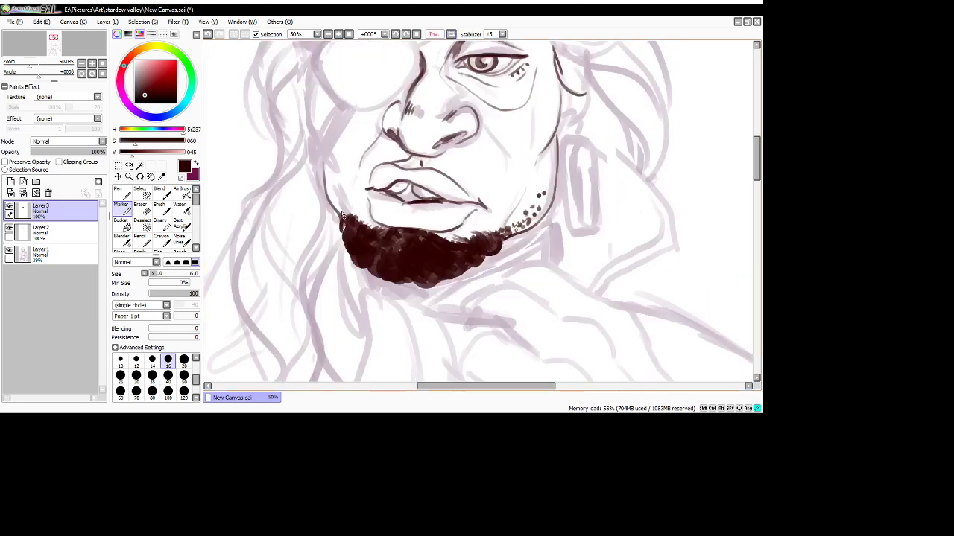
mouse_move(343, 215)
left_mouse_down()
mouse_move(339, 205)
mouse_move(346, 216)
left_mouse_up()
left_click_drag(351, 219, 359, 219)
mouse_move(488, 226)
left_mouse_down()
mouse_move(485, 243)
mouse_move(493, 226)
mouse_move(514, 232)
left_mouse_up()
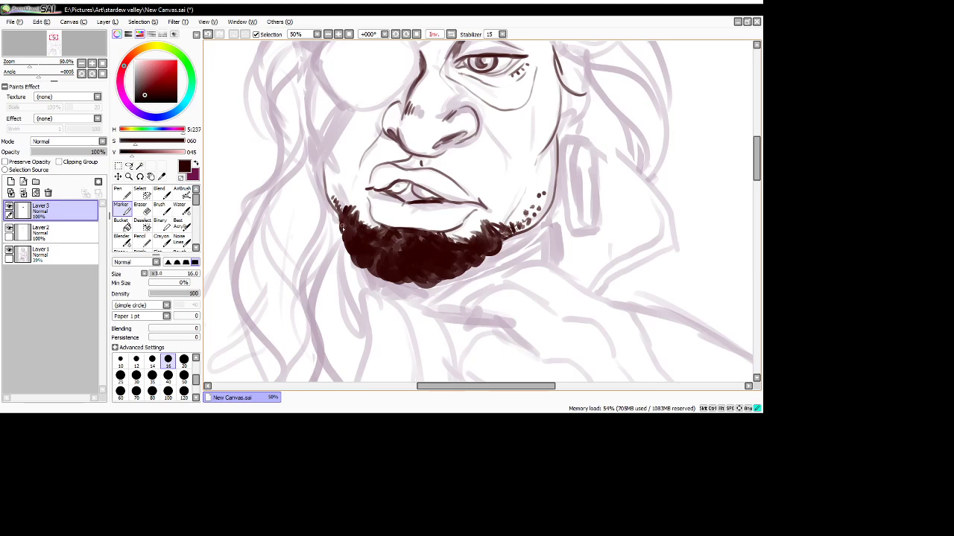
left_click(336, 208)
mouse_move(512, 231)
left_mouse_down()
mouse_move(499, 228)
mouse_move(524, 230)
mouse_move(506, 240)
mouse_move(481, 226)
left_mouse_up()
- Trim the beard's upper edge beneath the lip and at its eye-patched end with the Eraser at size 14
key("e")
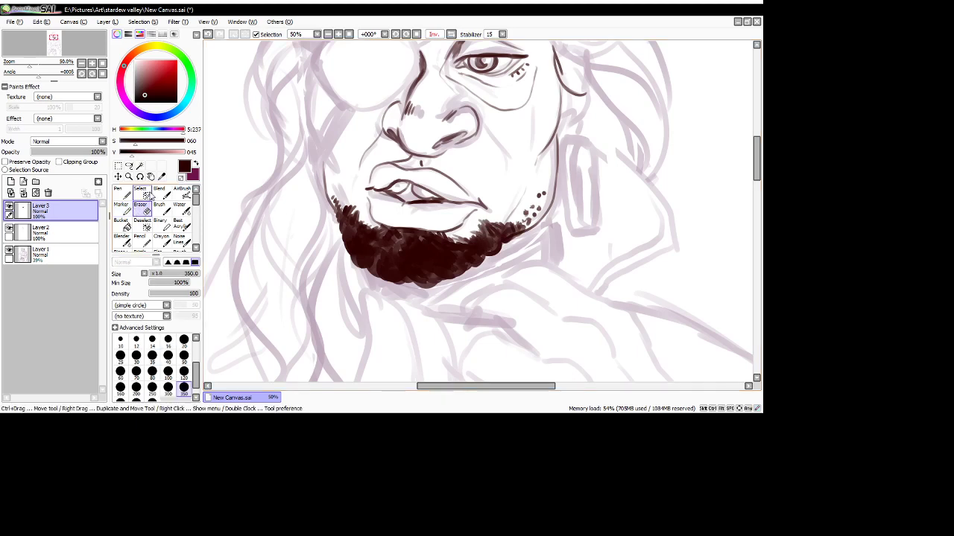
left_click(152, 340)
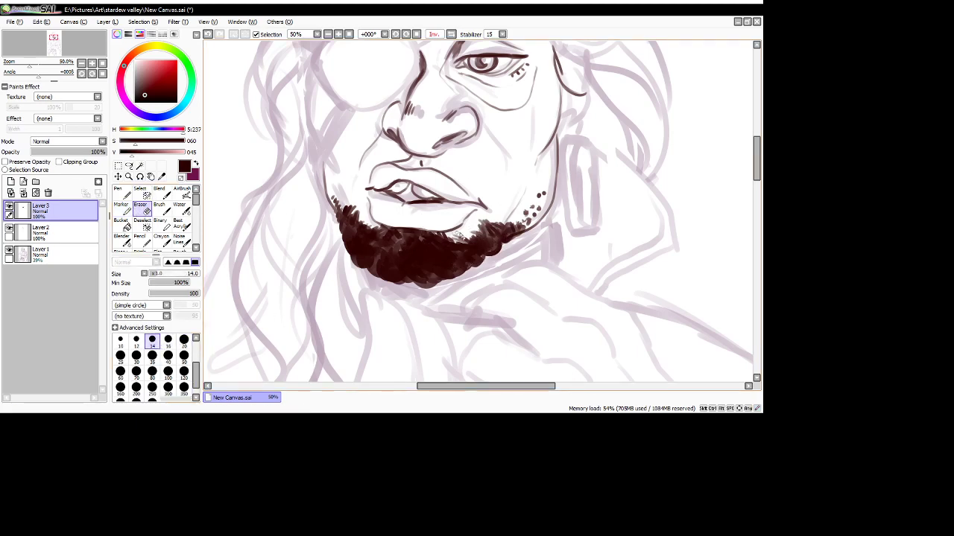
mouse_move(457, 234)
left_mouse_down()
mouse_move(481, 219)
mouse_move(510, 224)
mouse_move(474, 228)
left_mouse_up()
left_click_drag(358, 211, 352, 202)
- Try thickening the cheek and jaw contour with the Marker at sizes 25 and 20, and undo the strokes
left_click(121, 206)
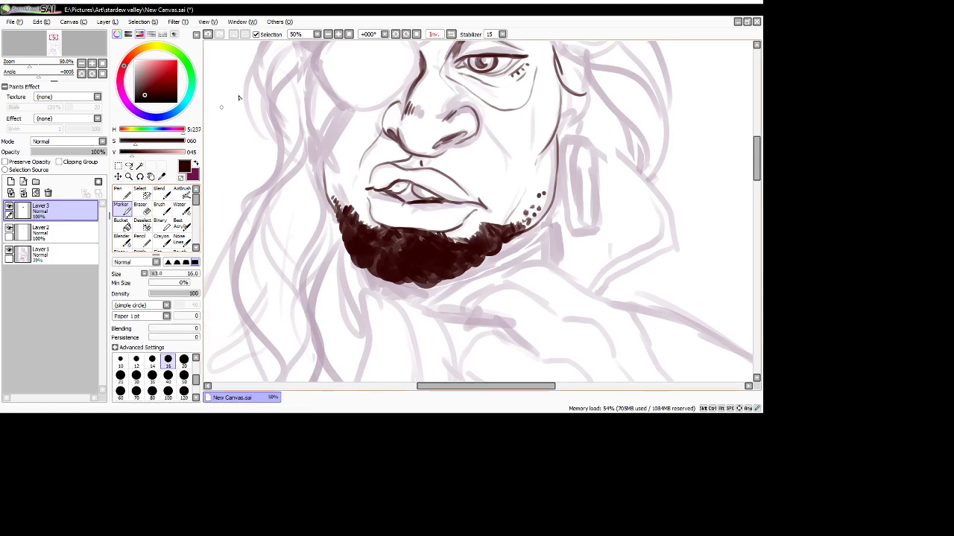
left_click(338, 34)
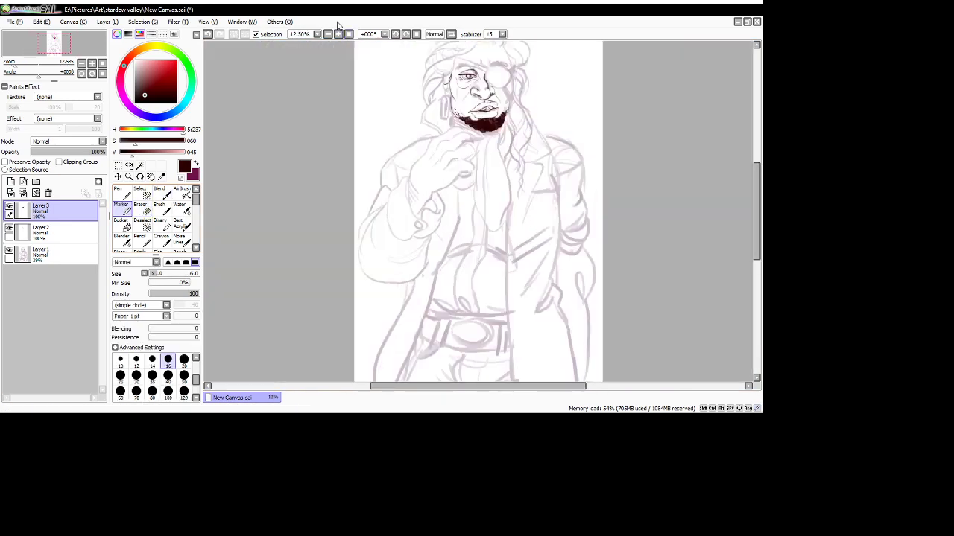
scroll(470, 162, "down", 2)
scroll(507, 111, "up", 4)
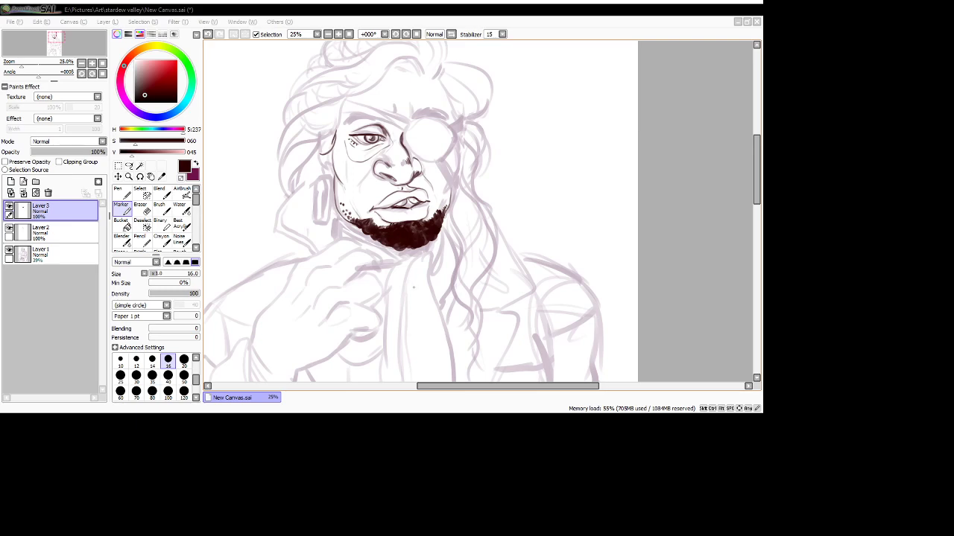
left_click(394, 203)
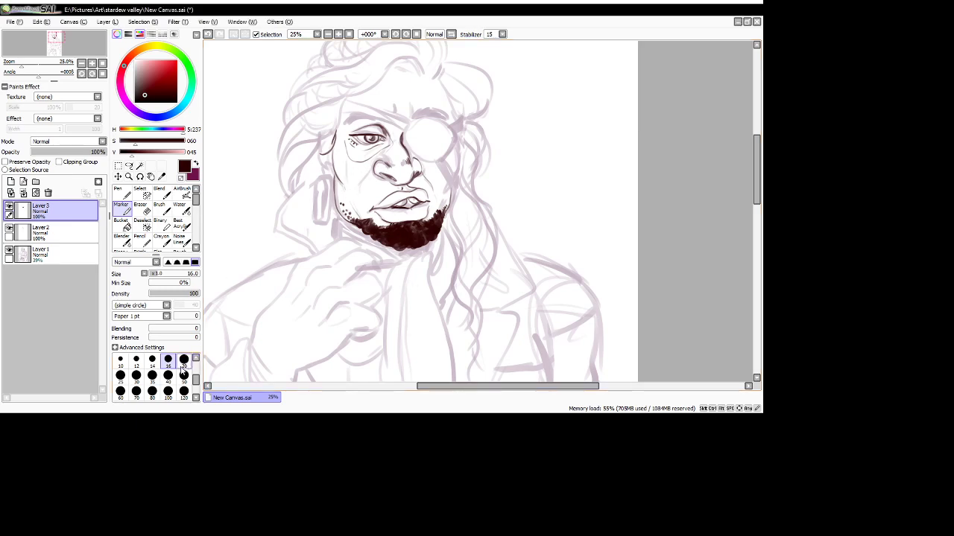
left_click(136, 375)
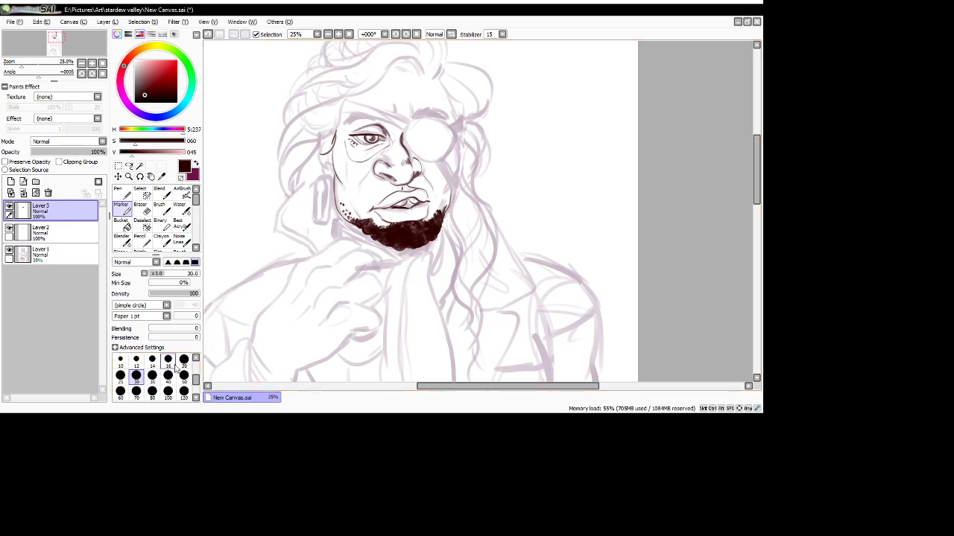
key("bracketleft")
mouse_move(334, 174)
left_mouse_down()
mouse_move(341, 219)
mouse_move(350, 219)
left_mouse_up()
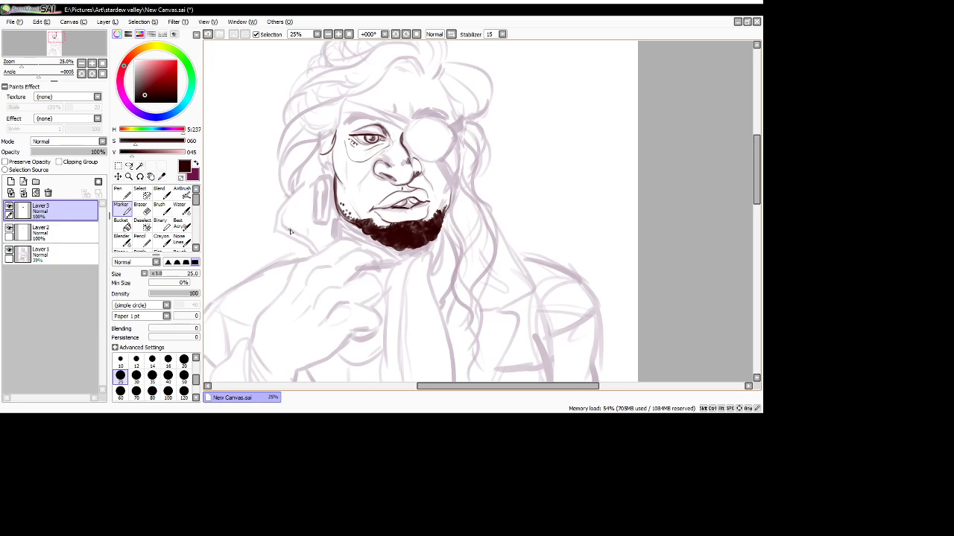
left_click(338, 34)
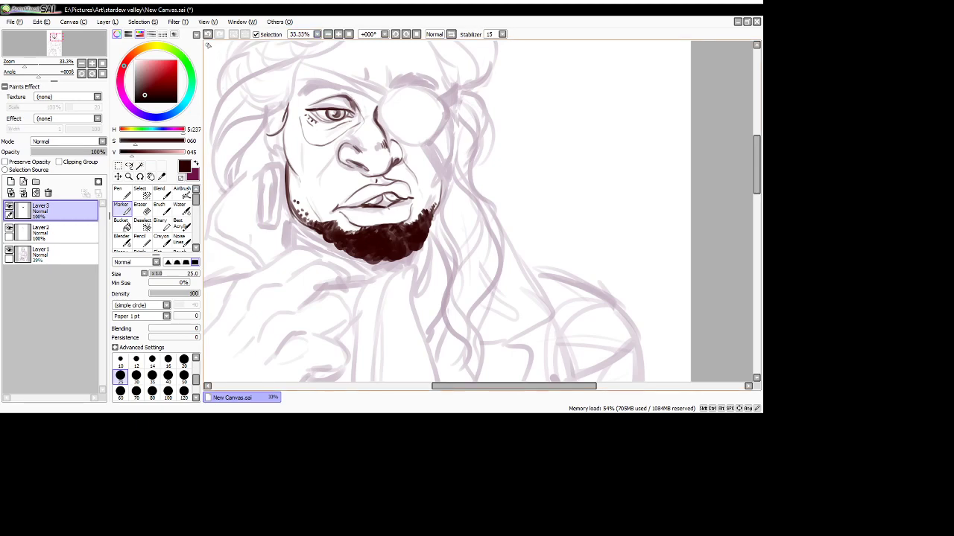
left_click(183, 360)
left_click_drag(286, 159, 300, 218)
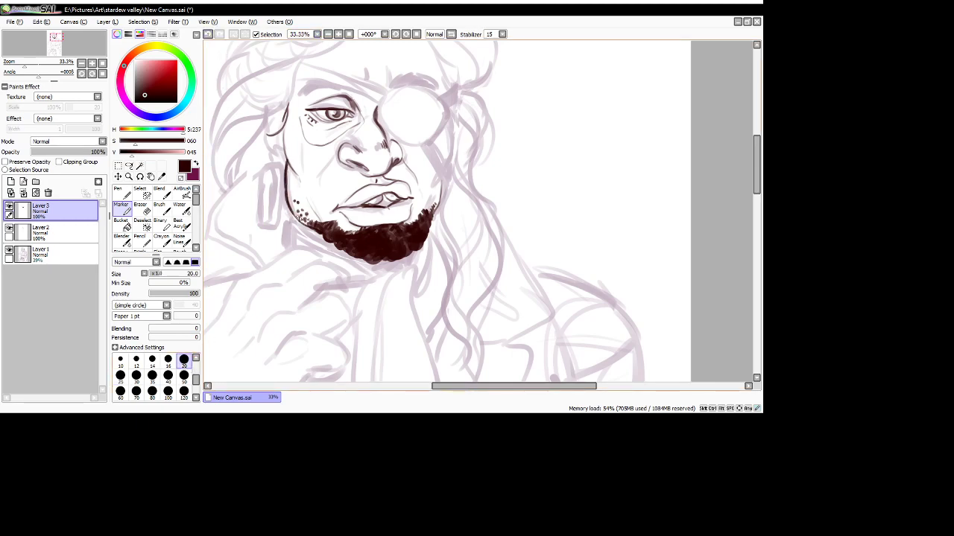
key("ctrl+z")
key("ctrl+z")
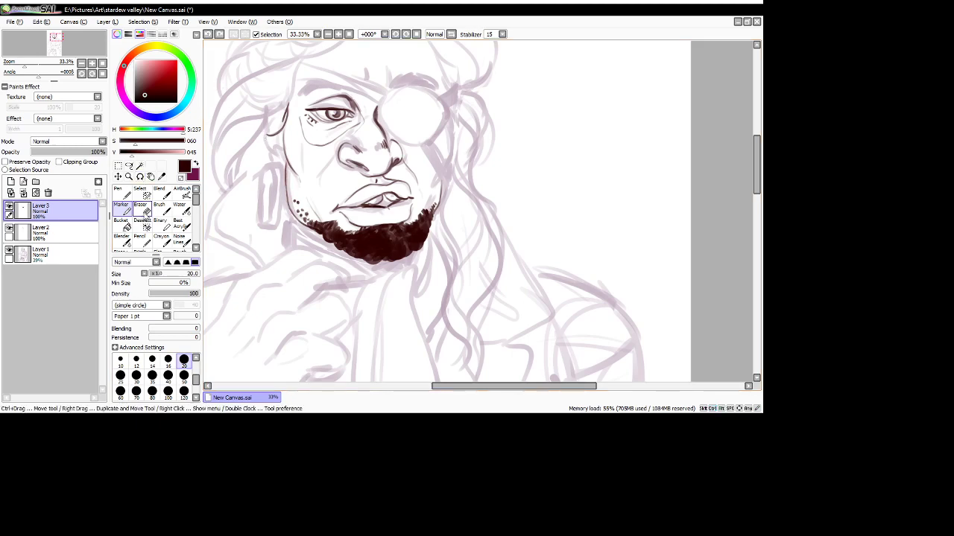
- Merge the beard layer into Layer 2, and erase and redraw the lower cheek contour with the Marker at size 20
left_click(142, 213)
left_click(183, 356)
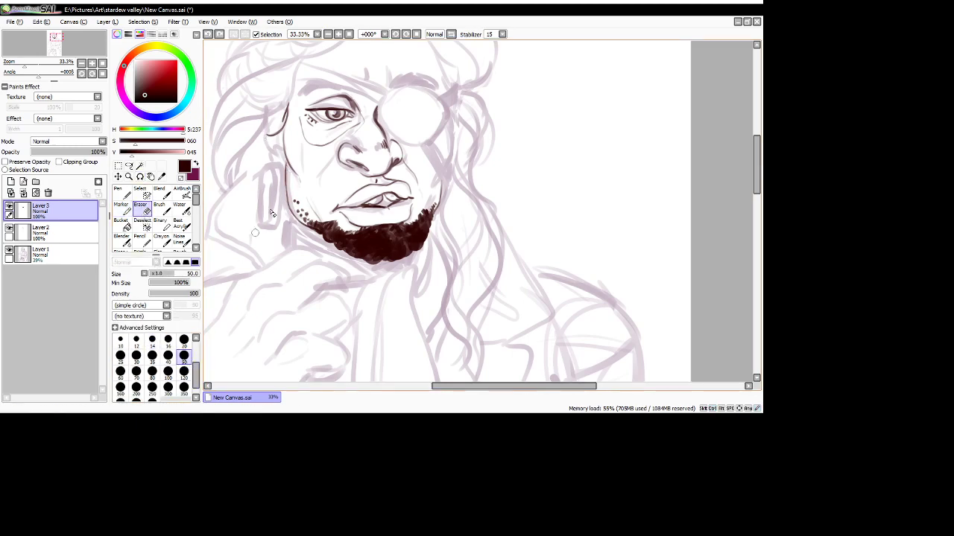
left_click(23, 193)
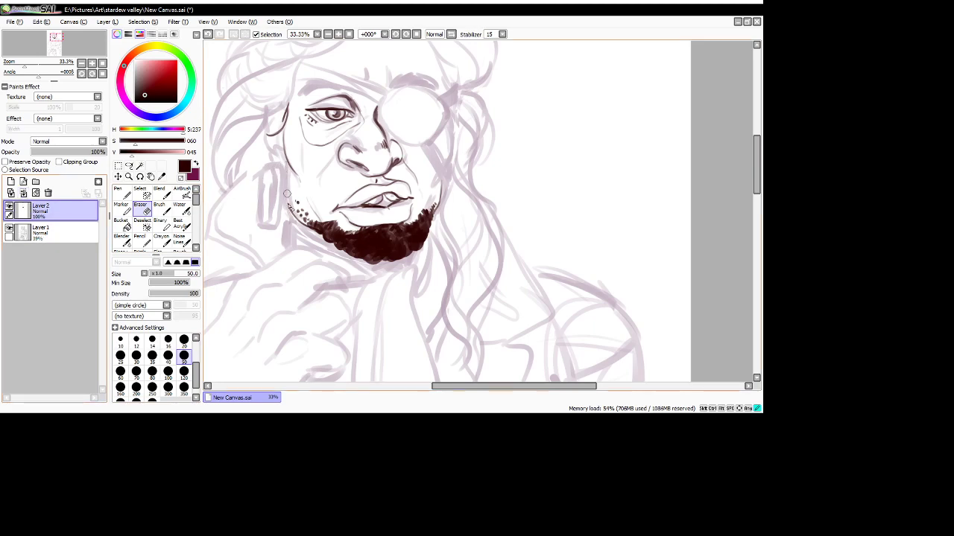
left_click(121, 205)
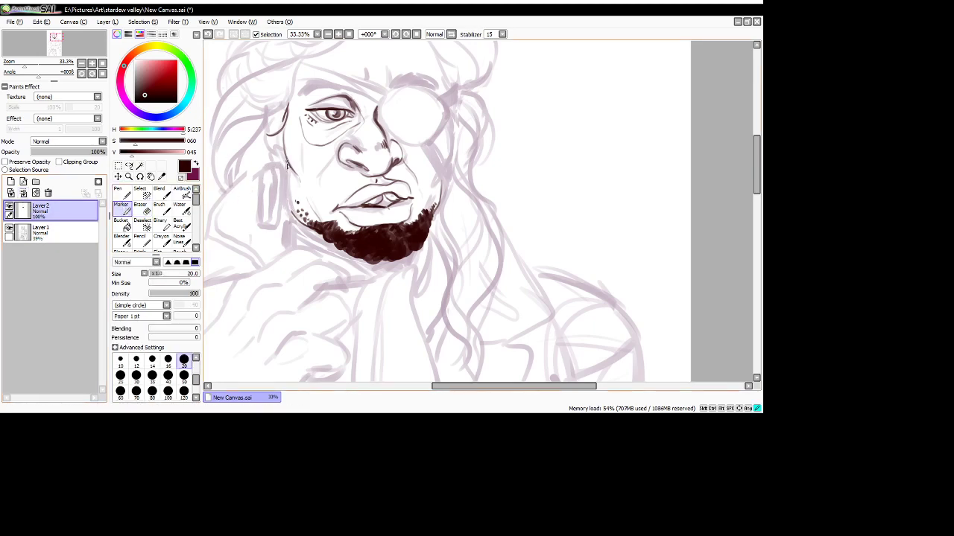
left_click_drag(289, 184, 295, 216)
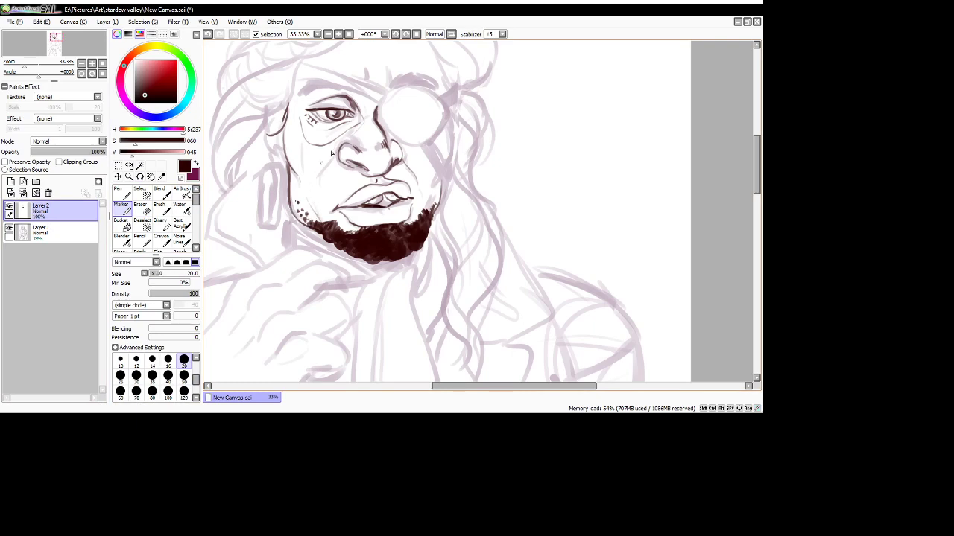
- Draw the face contour from the eye patch's outer side to the beard and a crease below the mouth corner, undoing unwanted strokes
left_click_drag(450, 124, 442, 185)
mouse_move(430, 142)
left_mouse_down()
mouse_move(448, 167)
mouse_move(433, 160)
mouse_move(437, 171)
left_mouse_up()
key("ctrl+z")
mouse_move(433, 164)
left_mouse_down()
mouse_move(441, 181)
mouse_move(430, 221)
mouse_move(426, 199)
mouse_move(429, 211)
mouse_move(438, 180)
left_mouse_up()
key("ctrl+z")
key("ctrl+z")
key("ctrl+z")
mouse_move(312, 207)
left_mouse_down()
mouse_move(312, 198)
mouse_move(320, 219)
mouse_move(321, 198)
mouse_move(334, 221)
left_mouse_up()
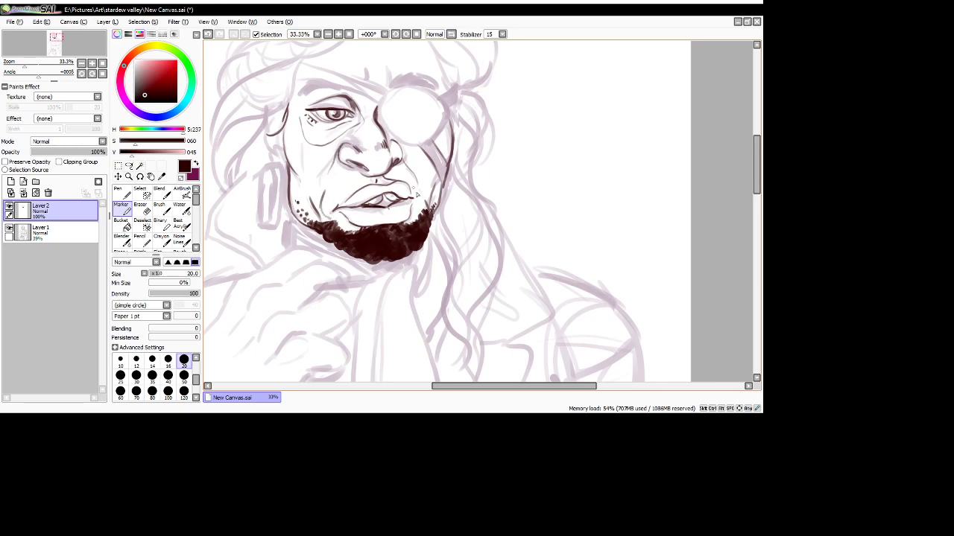
left_click_drag(430, 204, 427, 213)
- Dot two small moles on the outer cheek below the uncovered eye, undoing the extra marks
left_click(293, 139)
left_click(299, 151)
left_click(285, 149)
key("ctrl+z")
key("ctrl+z")
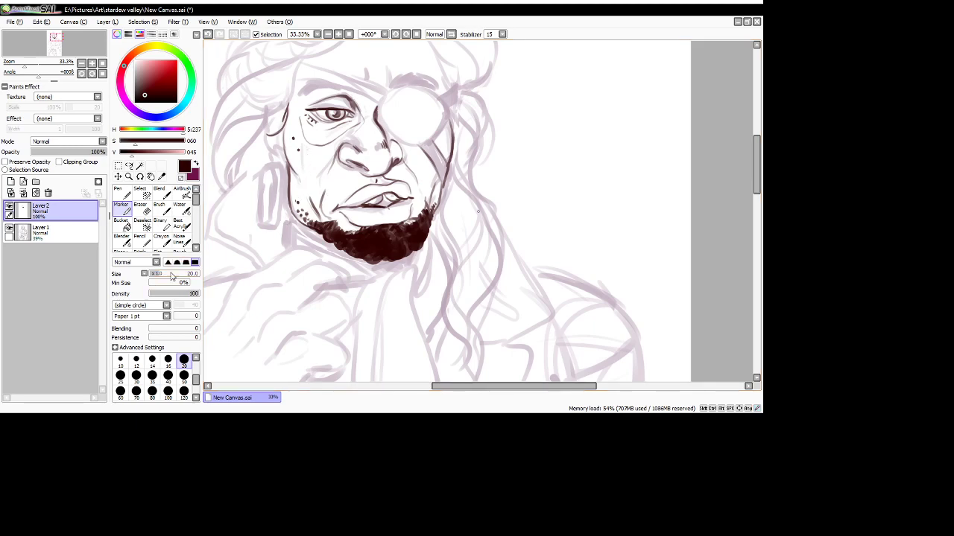
- Outline the round eye patch with its short outer strap and draw the strap's two edges across the forehead above the uncovered eye
mouse_move(391, 90)
left_mouse_down()
mouse_move(377, 103)
mouse_move(398, 139)
mouse_move(431, 142)
mouse_move(448, 114)
left_mouse_up()
mouse_move(382, 95)
left_mouse_down()
mouse_move(421, 88)
mouse_move(448, 112)
mouse_move(455, 93)
mouse_move(438, 97)
mouse_move(459, 83)
mouse_move(448, 111)
left_mouse_up()
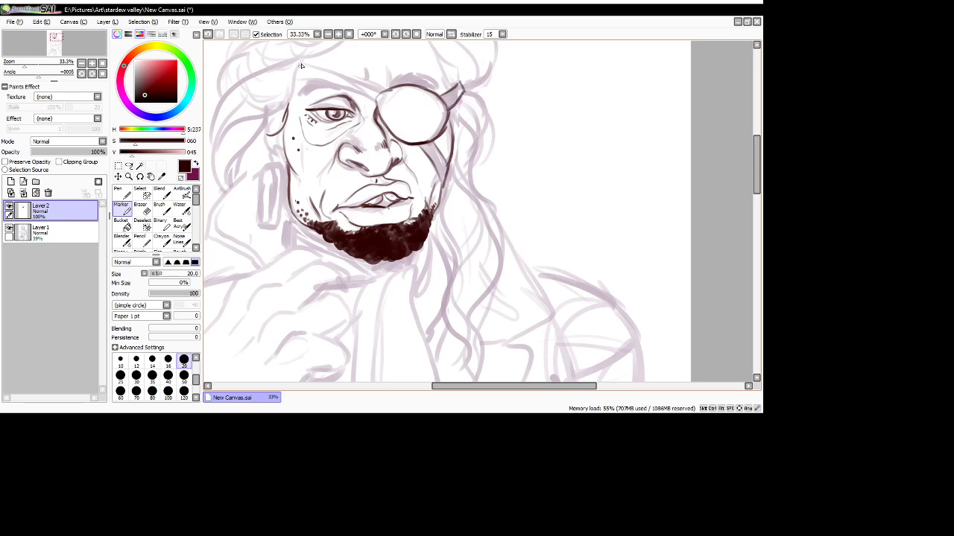
mouse_move(295, 77)
left_mouse_down()
mouse_move(364, 62)
mouse_move(387, 88)
left_mouse_up()
key("ctrl+z")
left_click(435, 34)
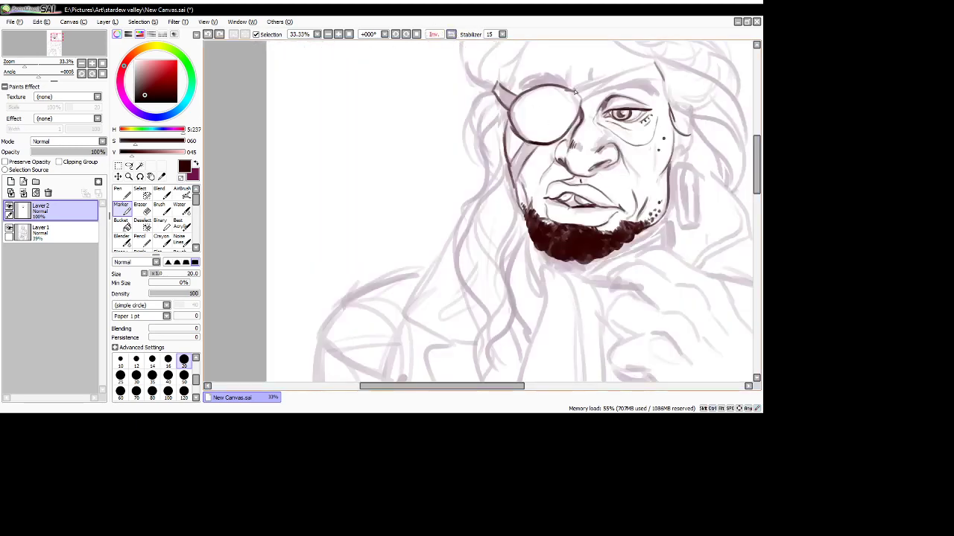
left_click_drag(567, 92, 654, 66)
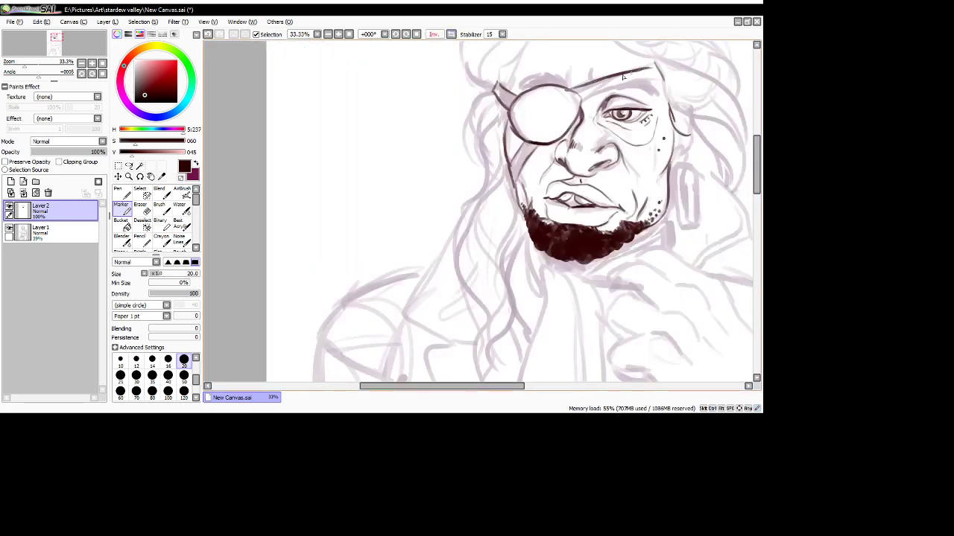
key("ctrl+z")
left_click_drag(568, 92, 655, 65)
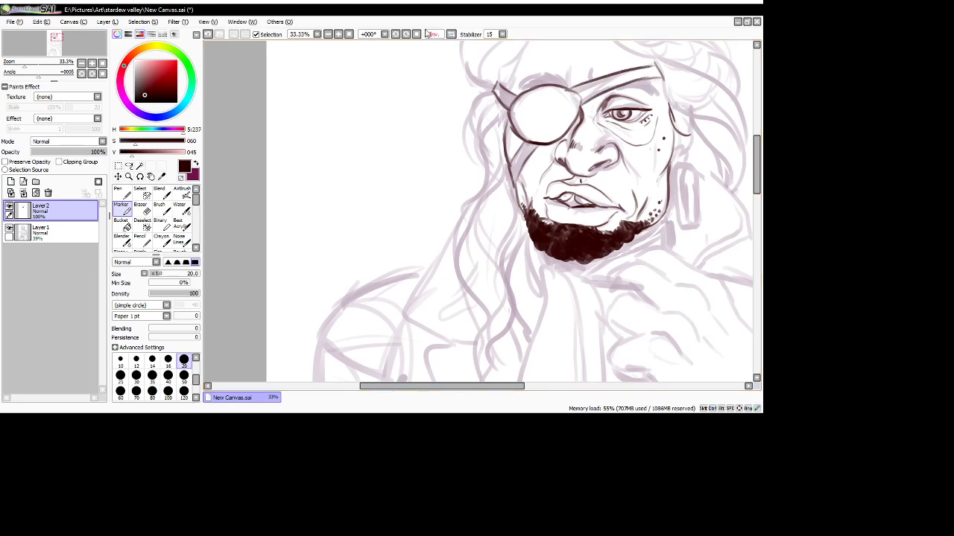
left_click(451, 34)
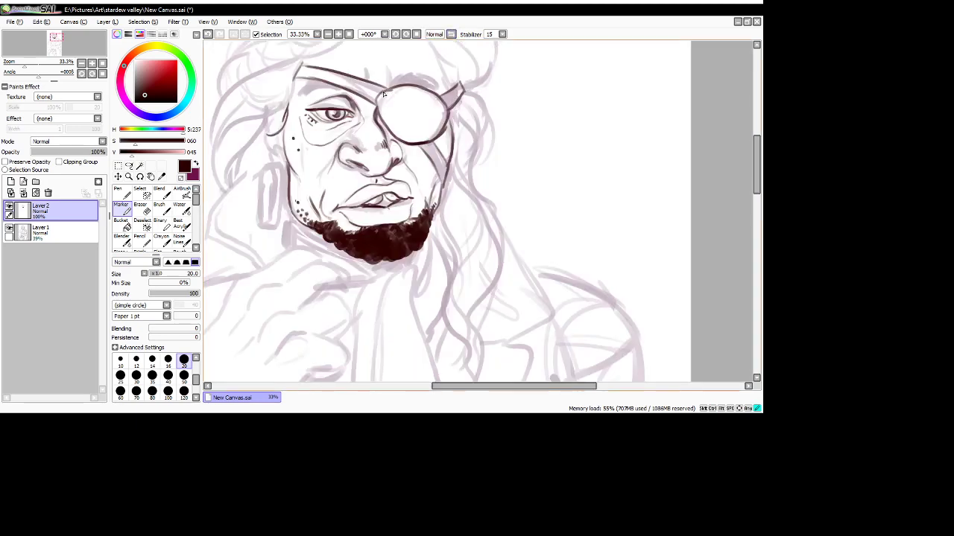
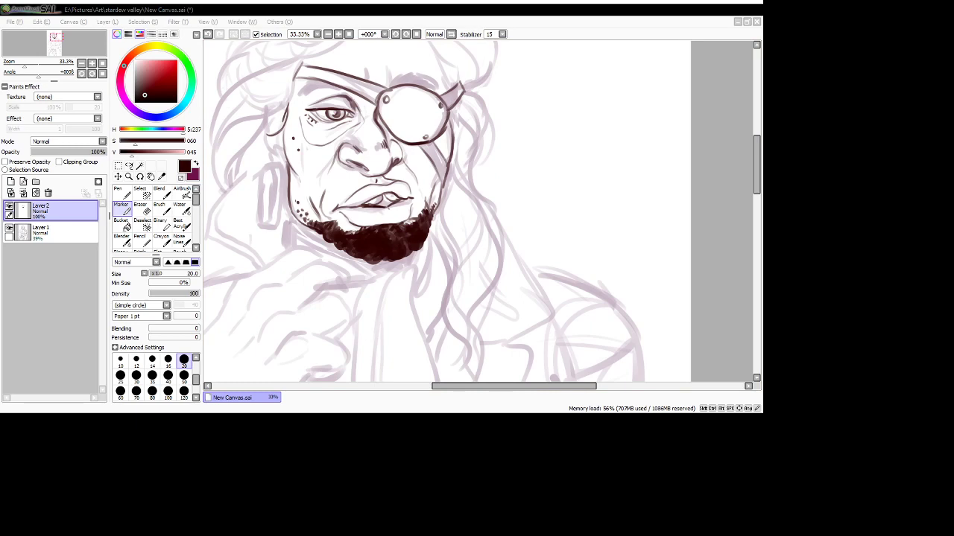
- Draw the eyebrow above the eye patch, fill in the brow over the uncovered eye, and add short frown lines between them
left_click(462, 247)
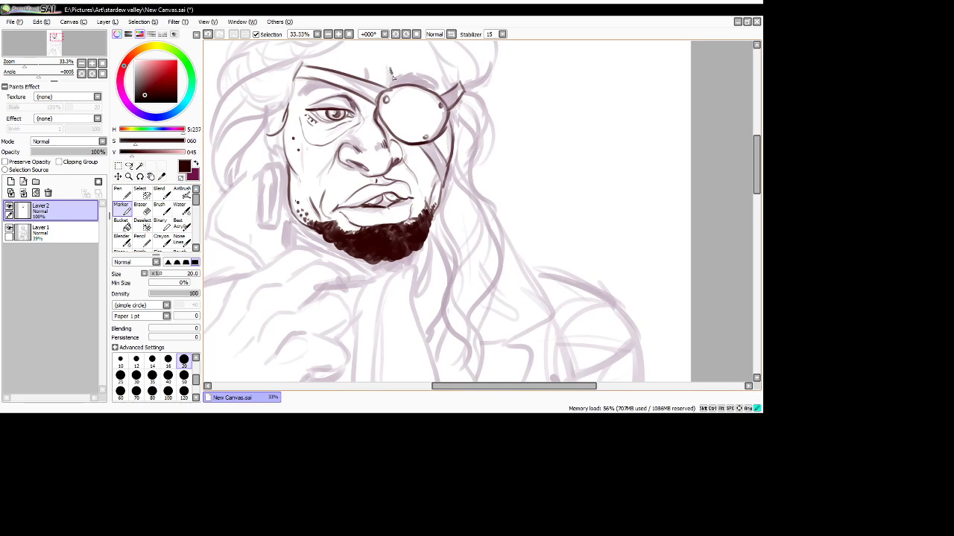
mouse_move(395, 83)
left_mouse_down()
mouse_move(405, 72)
mouse_move(431, 78)
mouse_move(398, 78)
mouse_move(438, 81)
left_mouse_up()
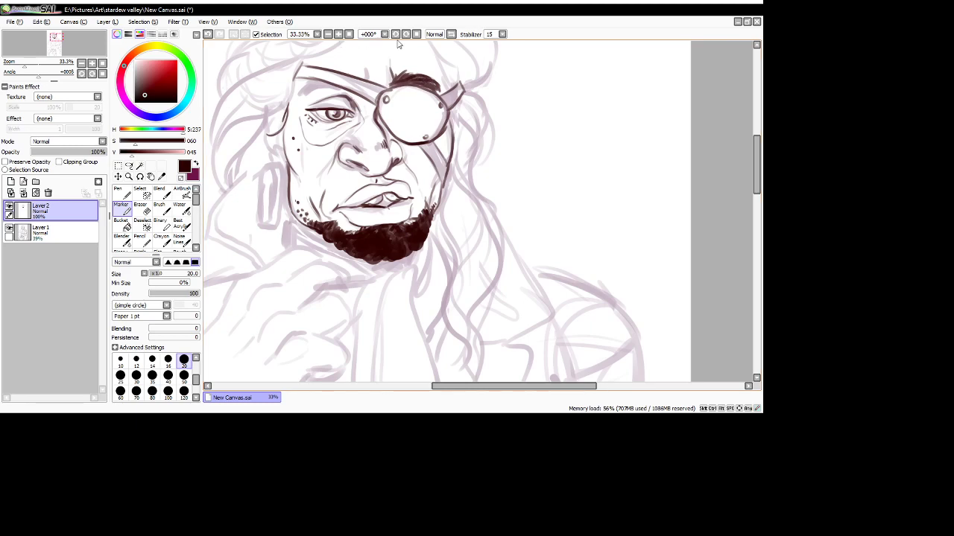
left_click(450, 34)
mouse_move(652, 93)
left_mouse_down()
mouse_move(613, 88)
mouse_move(655, 93)
mouse_move(642, 82)
mouse_move(650, 89)
mouse_move(605, 94)
mouse_move(656, 94)
left_mouse_up()
mouse_move(586, 73)
left_mouse_down()
mouse_move(567, 67)
mouse_move(568, 88)
mouse_move(566, 77)
left_mouse_up()
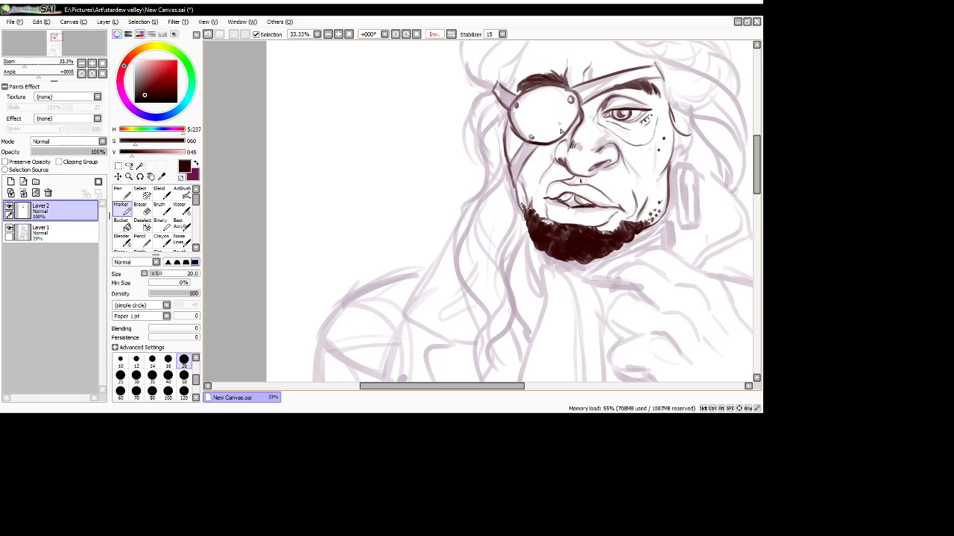
- Strengthen the nose's underside contour in the mirrored view, undo the unwanted stroke, and restore the normal view
mouse_move(580, 119)
left_mouse_down()
mouse_move(567, 149)
mouse_move(581, 160)
mouse_move(580, 178)
mouse_move(595, 173)
left_mouse_up()
key("ctrl+z")
left_click_drag(595, 173, 596, 175)
left_click(451, 34)
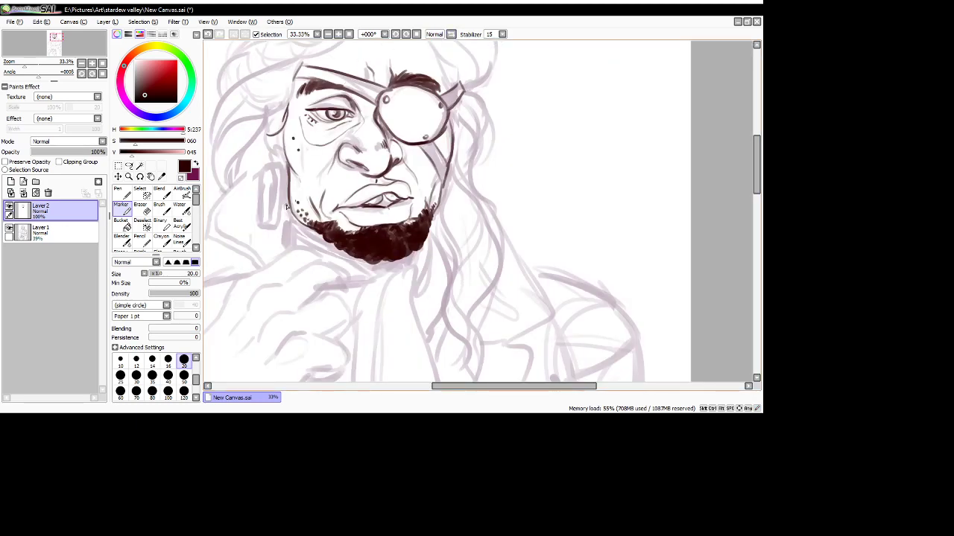
- Draw the neck line, the ear contour and the long rounded earring with its inner and outer outlines beside the uncovered cheek
left_click_drag(287, 218, 283, 254)
mouse_move(273, 134)
left_mouse_down()
mouse_move(255, 127)
mouse_move(279, 123)
left_mouse_up()
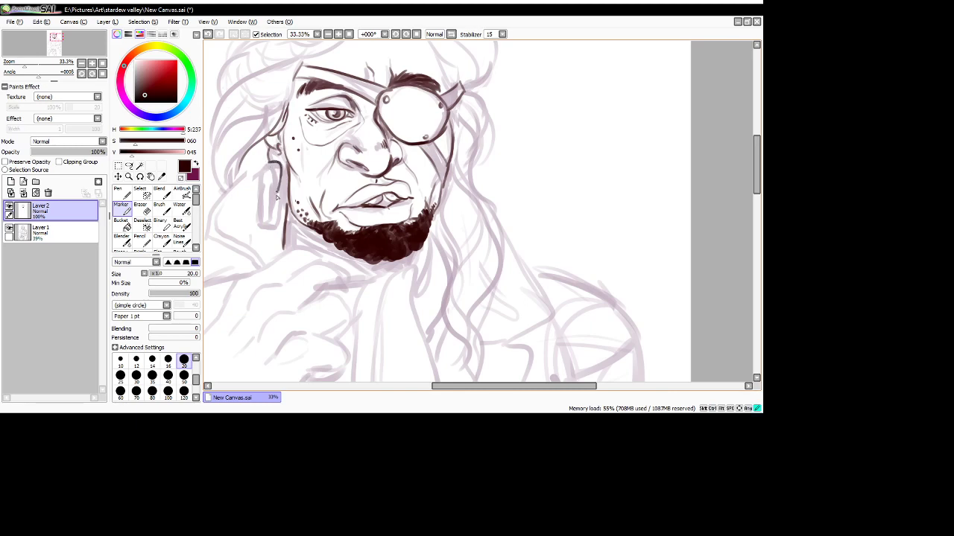
left_click_drag(277, 195, 264, 234)
mouse_move(260, 177)
left_mouse_down()
mouse_move(255, 234)
mouse_move(270, 227)
left_mouse_up()
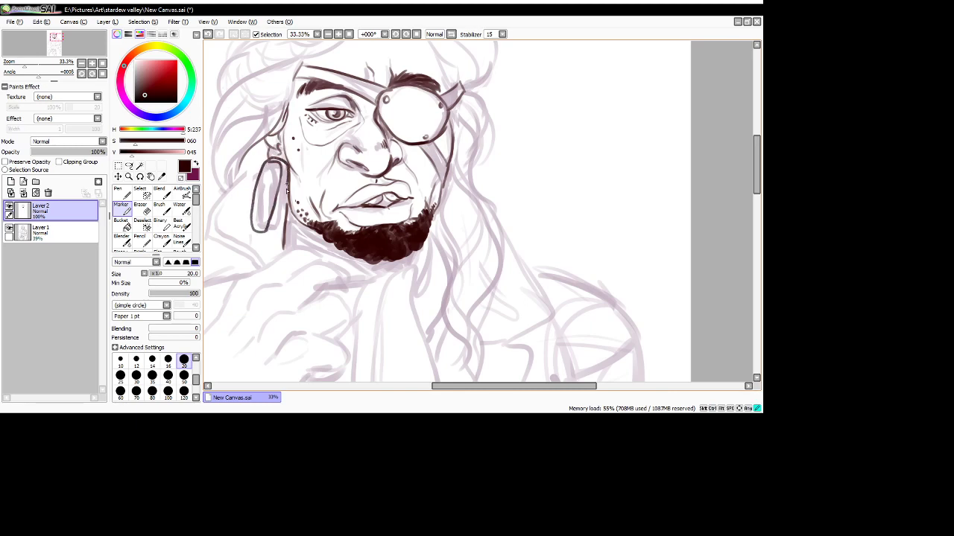
left_click_drag(287, 190, 270, 239)
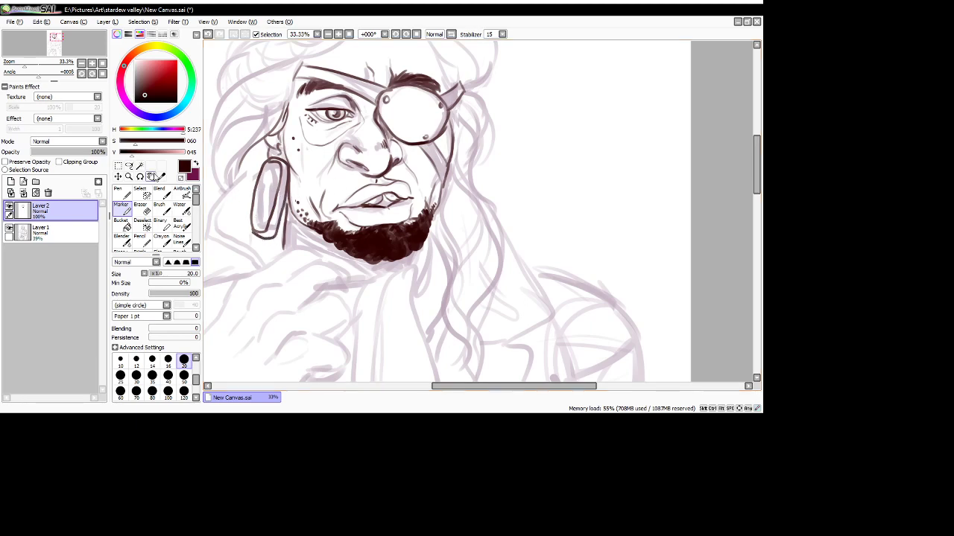
- Lasso the long earring, rotate it closer to upright, and shift it slightly toward the neck
left_click(129, 166)
mouse_move(240, 196)
left_mouse_down()
mouse_move(247, 243)
mouse_move(271, 246)
mouse_move(282, 222)
left_mouse_up()
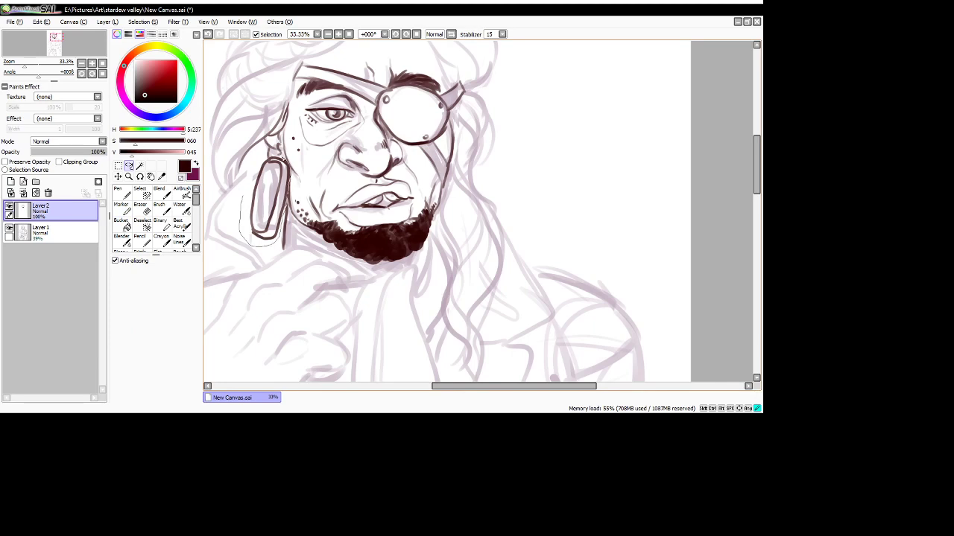
left_click_drag(243, 186, 244, 187)
key("ctrl+t")
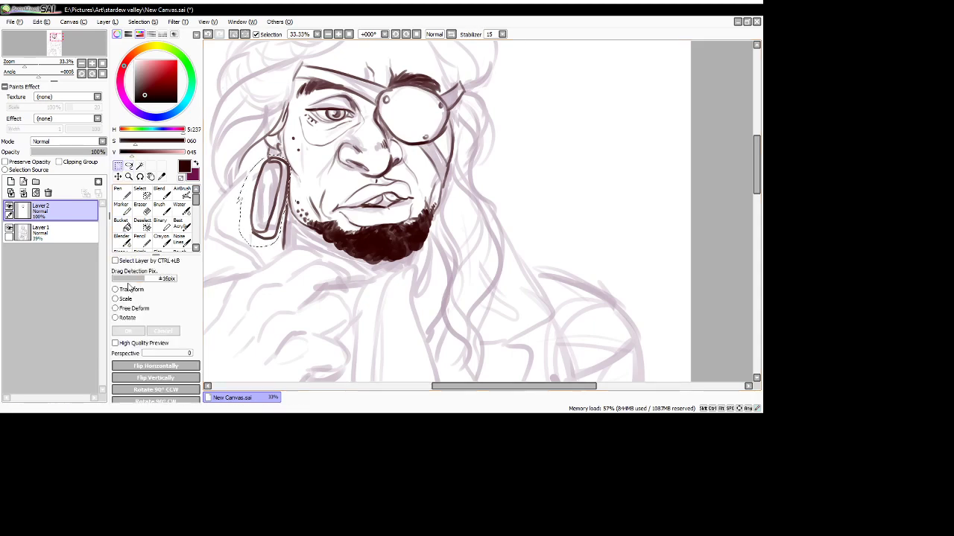
left_click_drag(213, 249, 224, 260)
left_click_drag(263, 200, 267, 199)
left_click(128, 331)
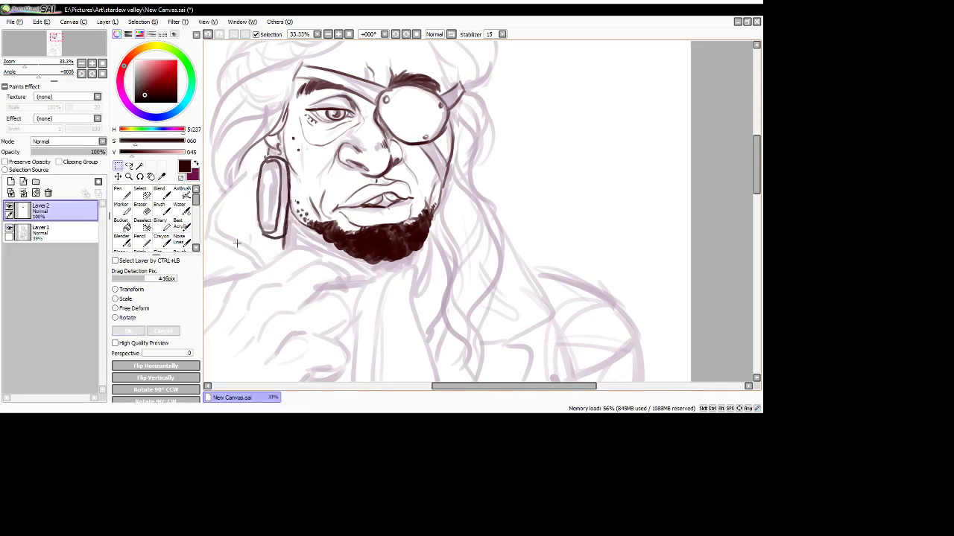
- Draw the narrow hanging earring on the eye-patch side of the face with the Marker, undoing the unsatisfactory strokes
left_click(120, 207)
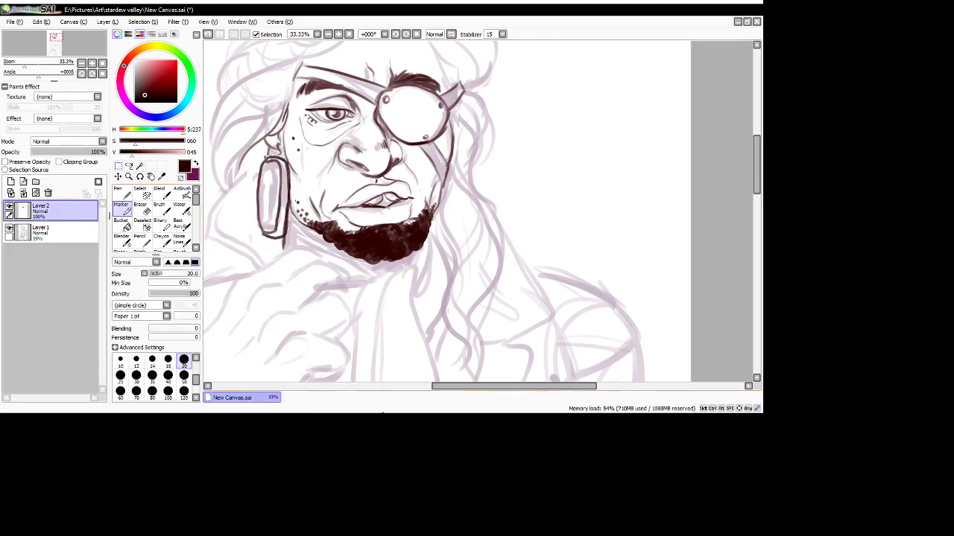
left_click(446, 270)
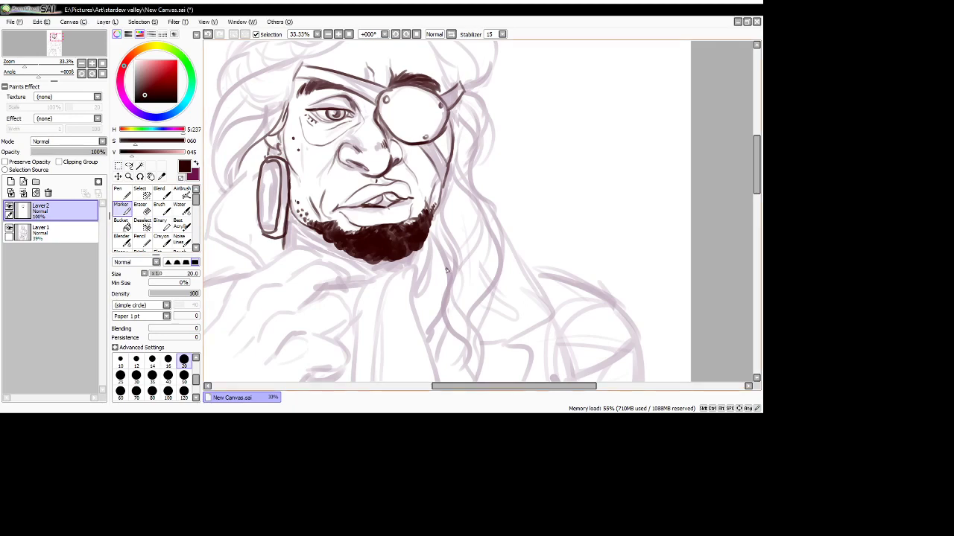
left_click_drag(449, 163, 451, 216)
key("ctrl+z")
left_click_drag(448, 168, 449, 240)
left_click_drag(435, 208, 432, 239)
key("ctrl+z")
key("ctrl+z")
mouse_move(450, 165)
left_mouse_down()
mouse_move(446, 236)
mouse_move(444, 180)
mouse_move(437, 233)
left_mouse_up()
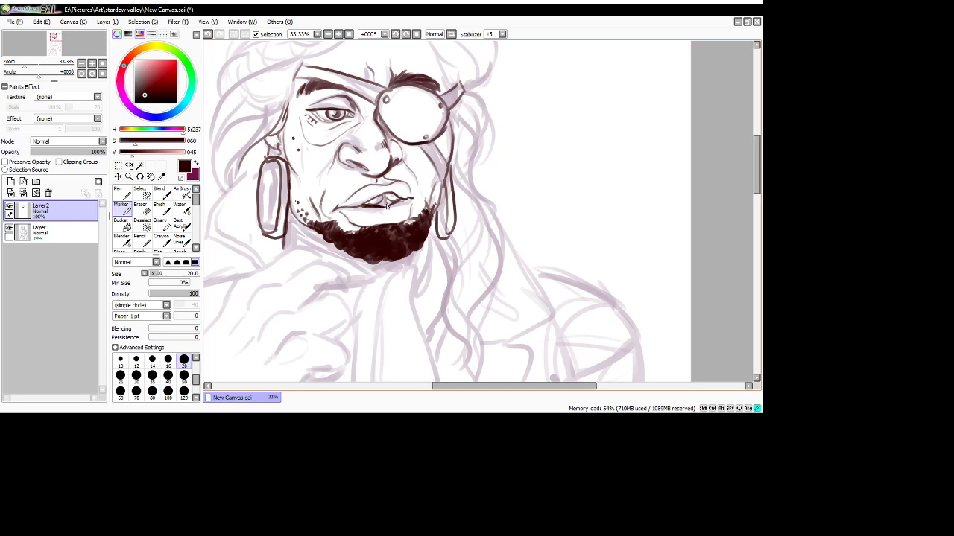
- Darken the opening between the lips and touch up the lines beside the large earring with the eraser
left_click_drag(382, 205, 386, 202)
left_click(328, 34)
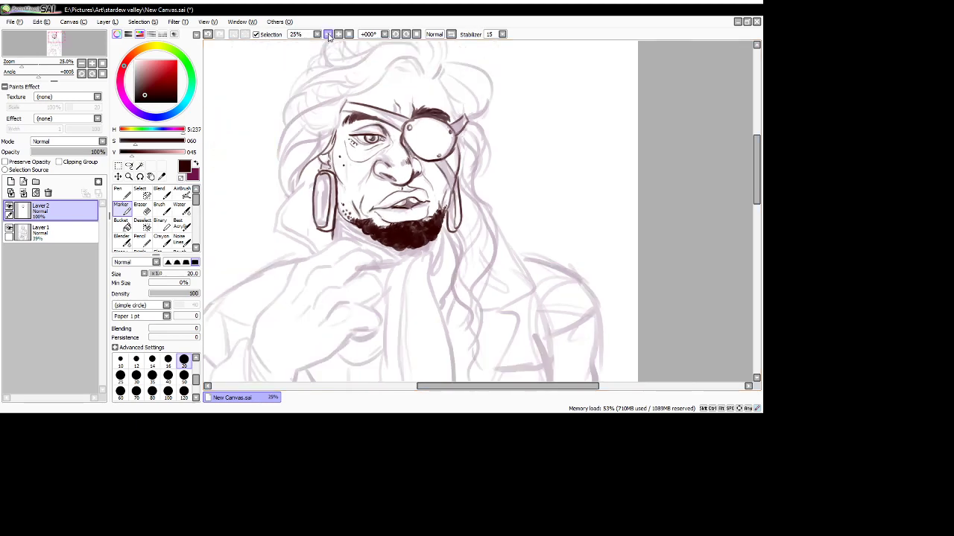
left_click(328, 34)
left_click_drag(755, 169, 755, 163)
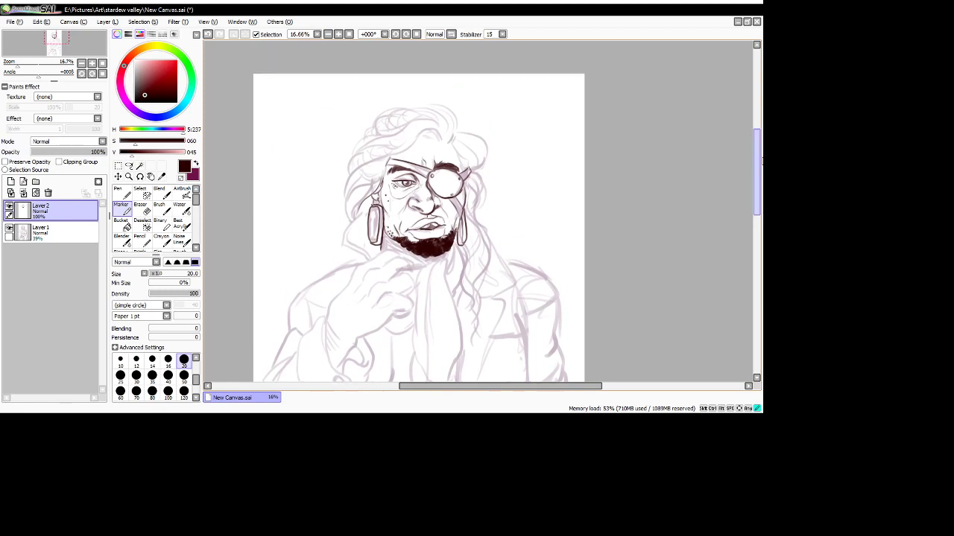
left_click_drag(470, 386, 486, 387)
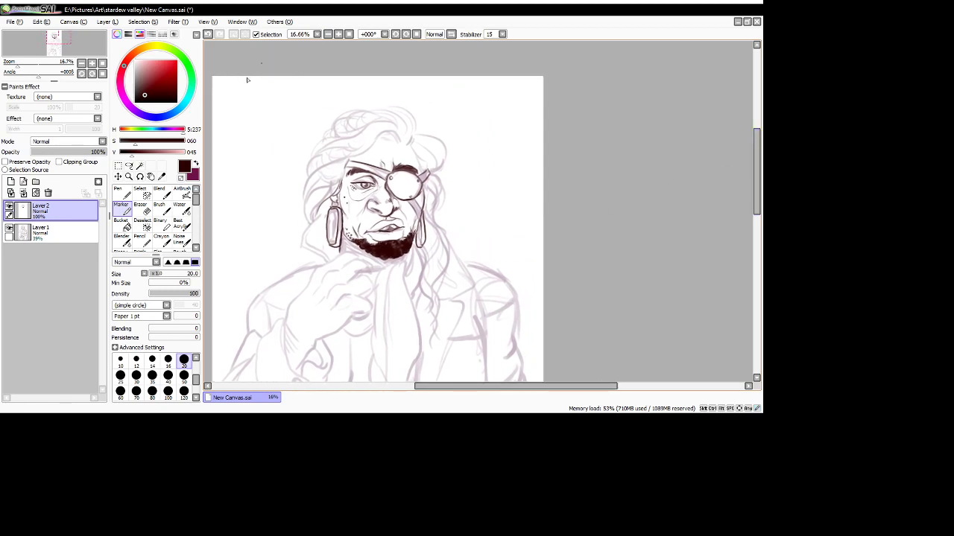
left_click(339, 34)
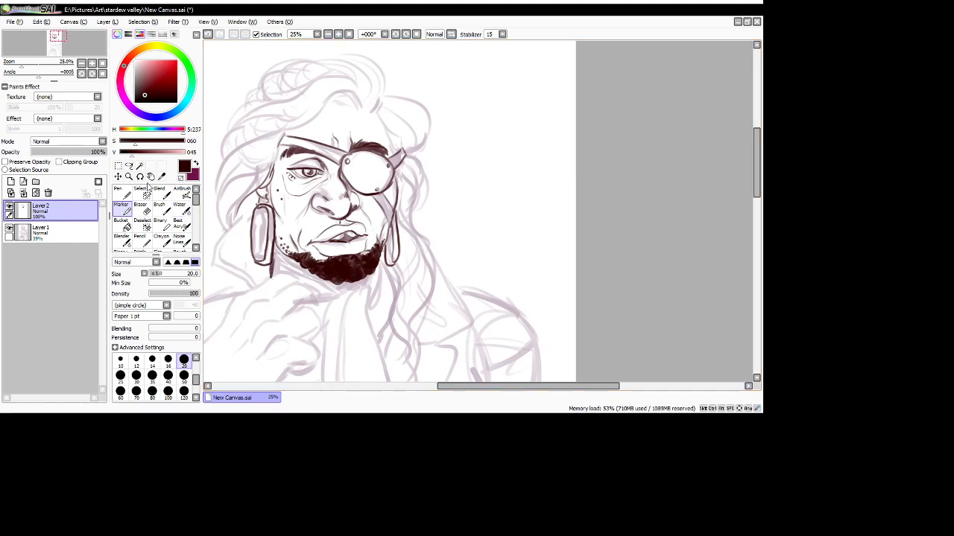
key("e")
mouse_move(273, 245)
left_mouse_down()
mouse_move(272, 257)
mouse_move(275, 244)
left_mouse_up()
left_click(121, 209)
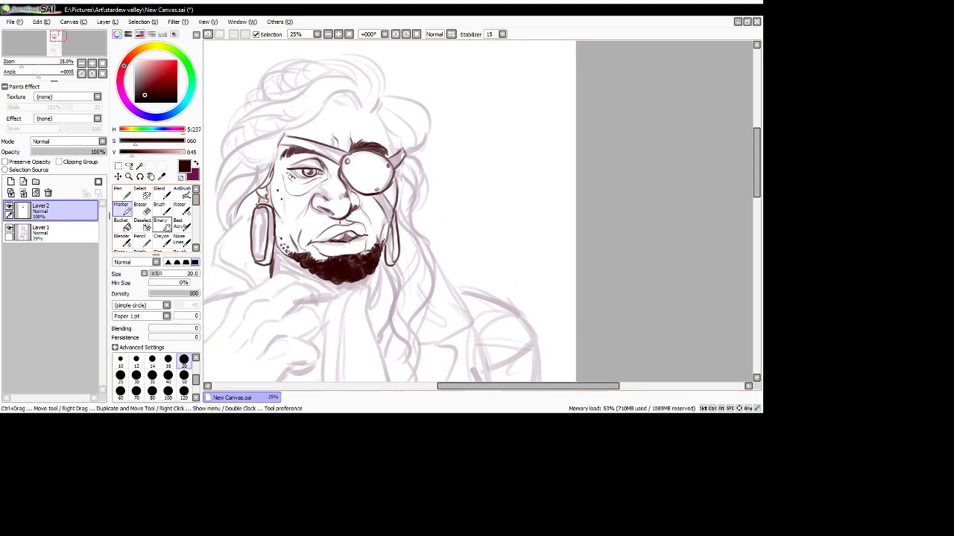
- Add a new layer above Layer 2 for the hair and set the Brush to size 50
left_click(158, 205)
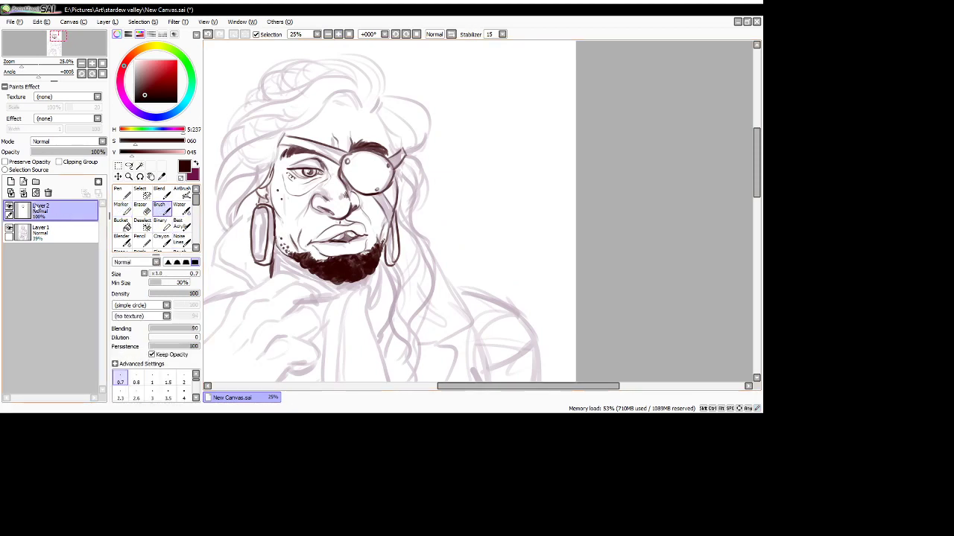
left_click(10, 182)
scroll(172, 388, "down", 2)
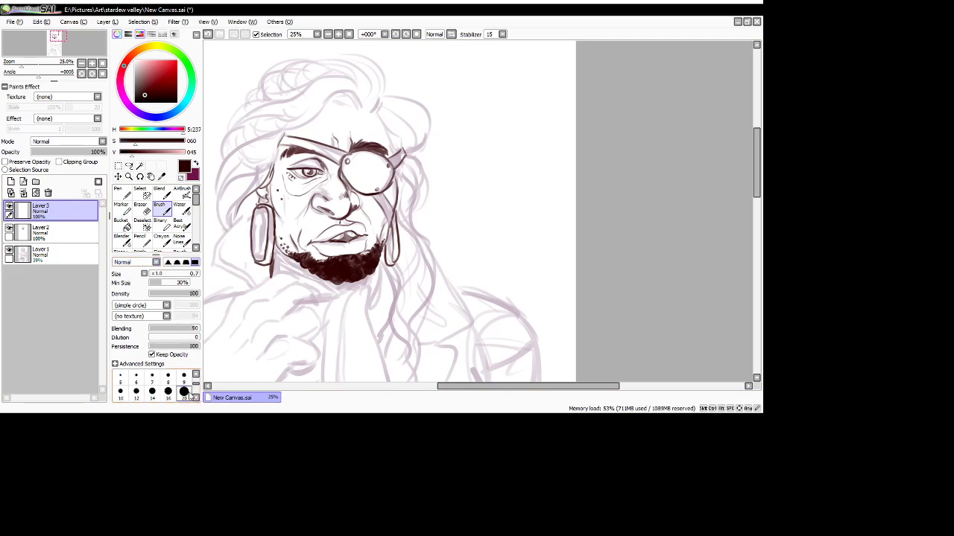
left_click(183, 391)
scroll(186, 380, "down", 2)
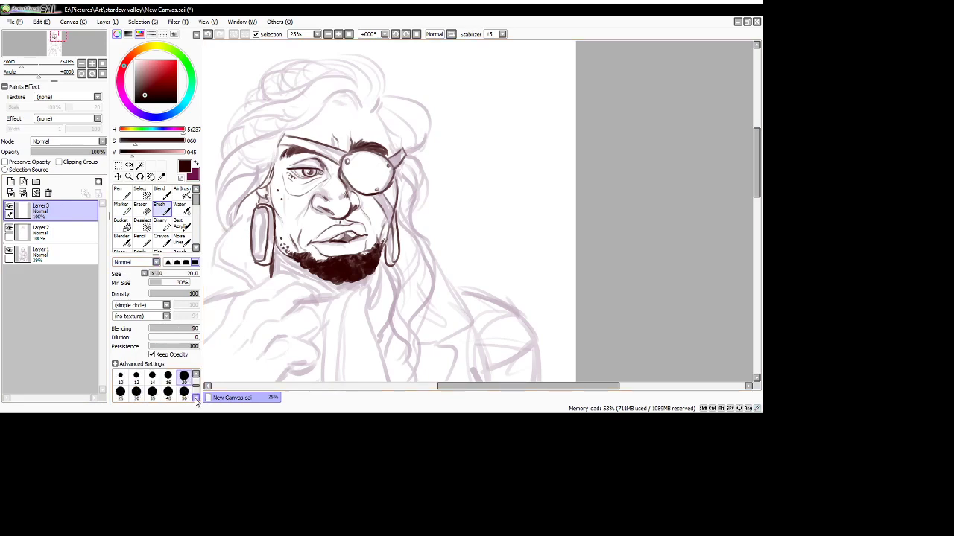
left_click(183, 377)
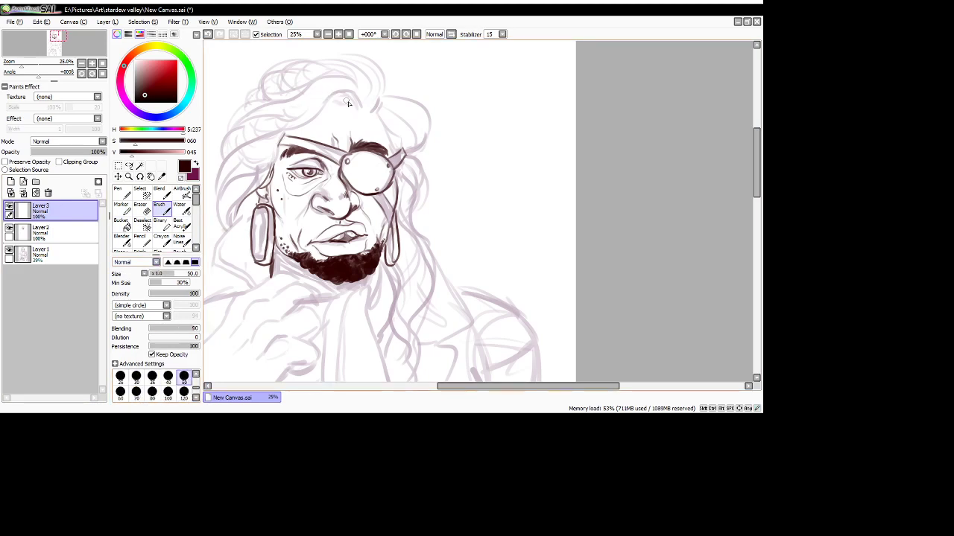
- Outline the swept-back hair from the forehead over the crown and down to the ear, adding inner strands and dark lock tips
mouse_move(355, 103)
left_mouse_down()
mouse_move(347, 93)
mouse_move(328, 102)
mouse_move(244, 170)
left_mouse_up()
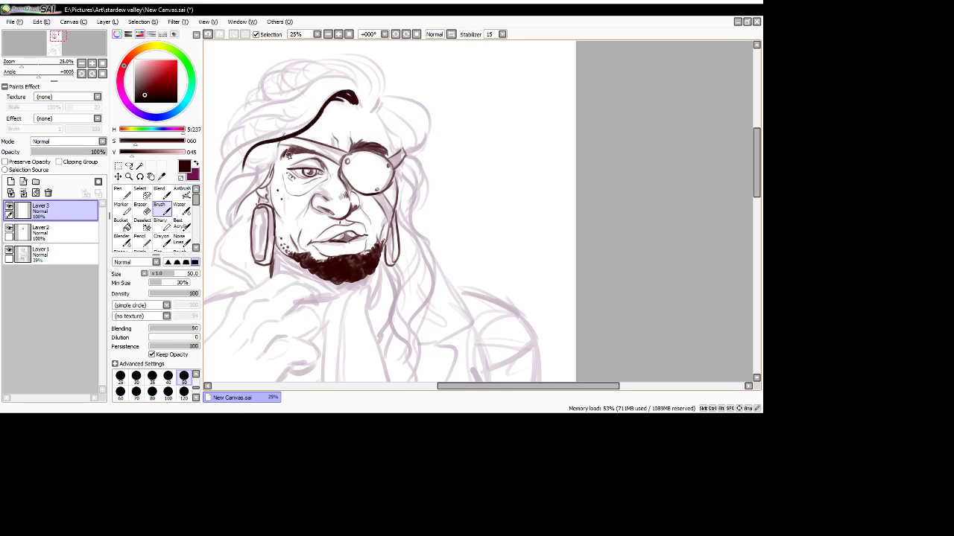
mouse_move(356, 100)
left_mouse_down()
mouse_move(362, 109)
mouse_move(374, 96)
mouse_move(379, 105)
mouse_move(385, 84)
mouse_move(372, 65)
mouse_move(260, 87)
mouse_move(233, 117)
mouse_move(229, 140)
mouse_move(270, 95)
mouse_move(347, 76)
mouse_move(355, 88)
mouse_move(339, 71)
mouse_move(239, 110)
mouse_move(218, 180)
left_mouse_up()
left_click_drag(221, 182, 285, 113)
mouse_move(267, 125)
left_mouse_down()
mouse_move(224, 169)
mouse_move(223, 205)
left_mouse_up()
mouse_move(260, 151)
left_mouse_down()
mouse_move(240, 177)
mouse_move(235, 217)
left_mouse_up()
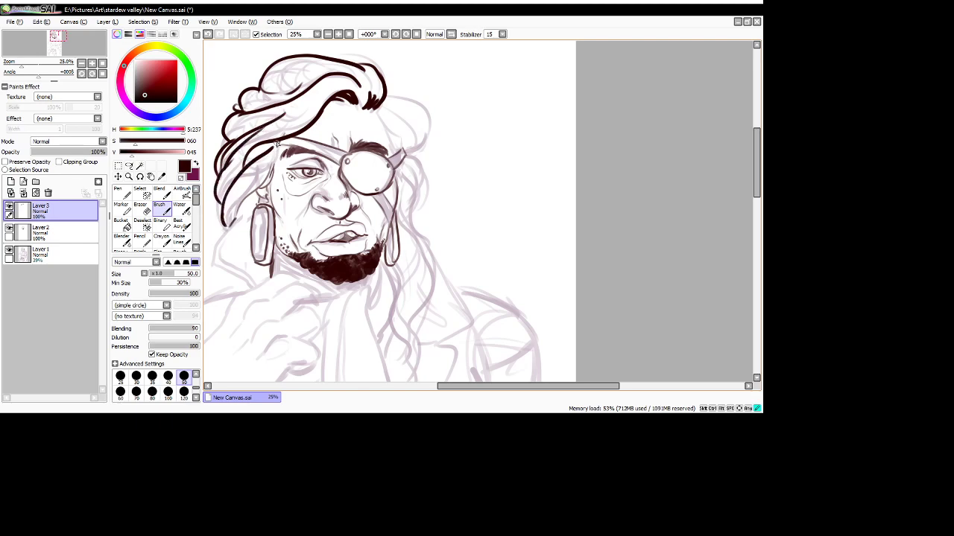
mouse_move(277, 143)
left_mouse_down()
mouse_move(238, 213)
mouse_move(262, 185)
mouse_move(244, 211)
left_mouse_up()
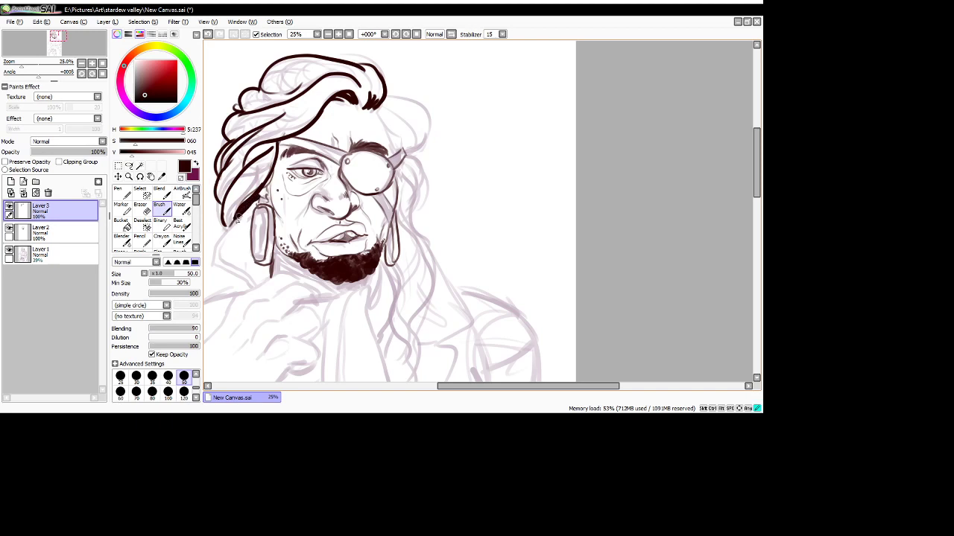
- Draw the forehead edge above the eye patch and short hair curves around the strap's outer end with the Marker at size 20
left_click(124, 209)
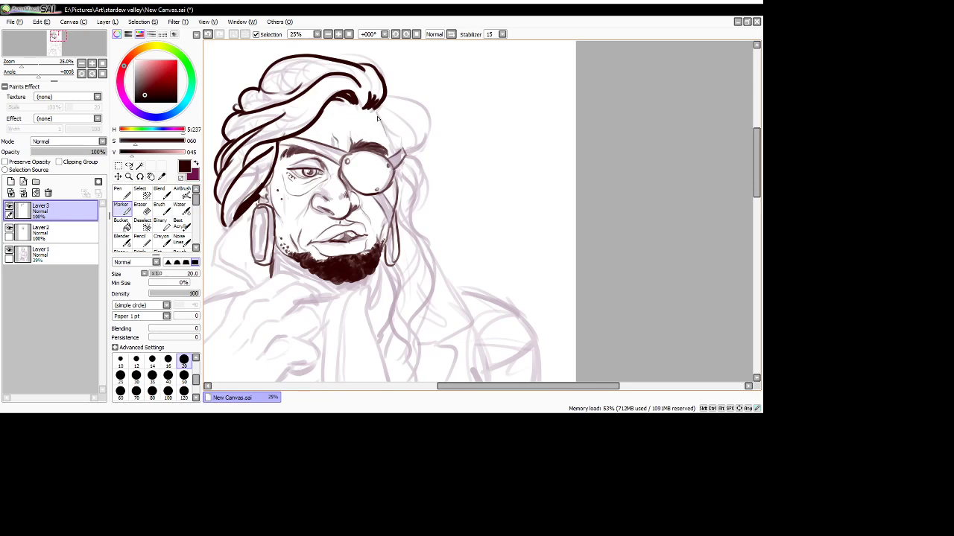
mouse_move(378, 111)
left_mouse_down()
mouse_move(393, 162)
mouse_move(417, 120)
left_mouse_up()
key("ctrl+z")
mouse_move(408, 152)
left_mouse_down()
mouse_move(421, 132)
mouse_move(409, 158)
mouse_move(418, 168)
left_mouse_up()
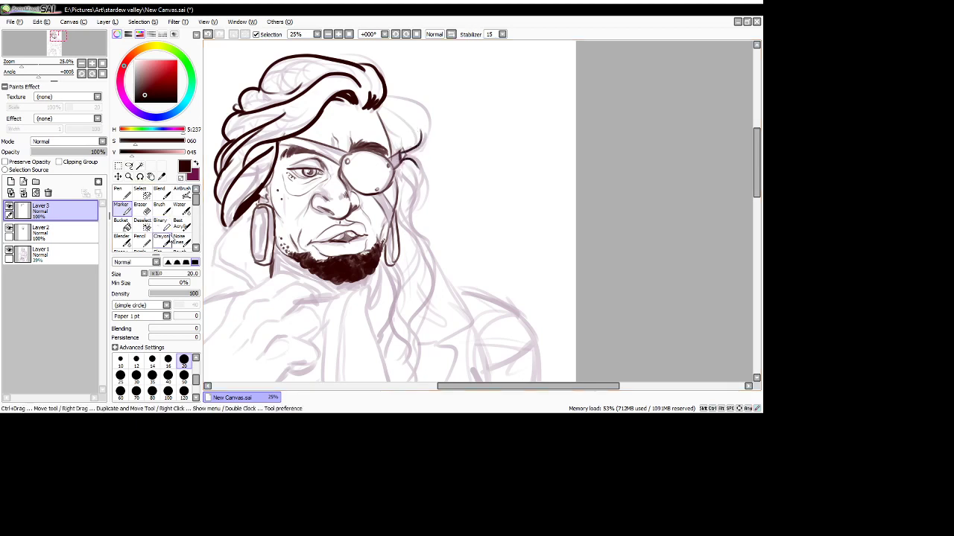
- Draw thick hair strands beside the temple and down behind the eye patch with the Brush at size 50
left_click(158, 204)
mouse_move(387, 95)
left_mouse_down()
mouse_move(407, 148)
mouse_move(414, 140)
mouse_move(400, 106)
mouse_move(397, 124)
left_mouse_up()
mouse_move(392, 124)
left_mouse_down()
mouse_move(418, 171)
mouse_move(424, 243)
left_mouse_up()
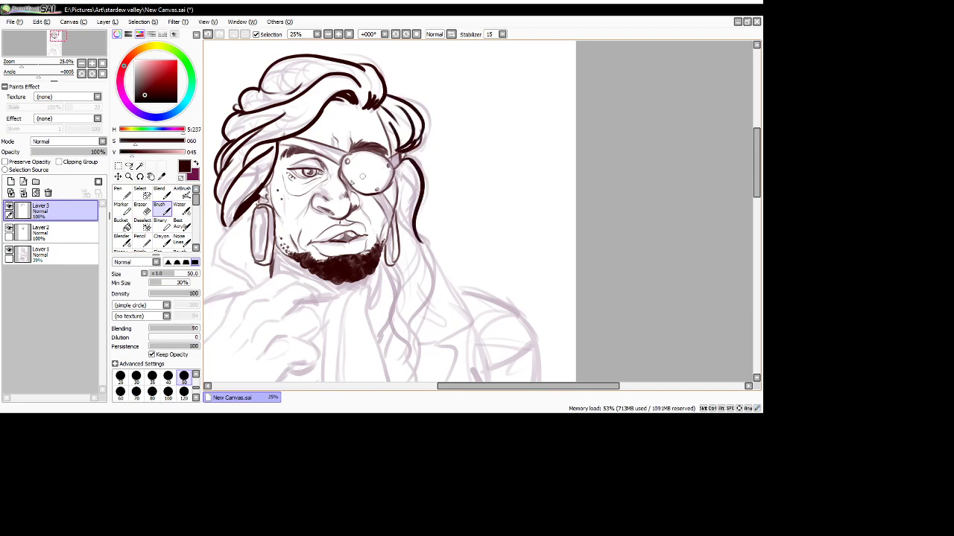
left_click_drag(756, 156, 756, 174)
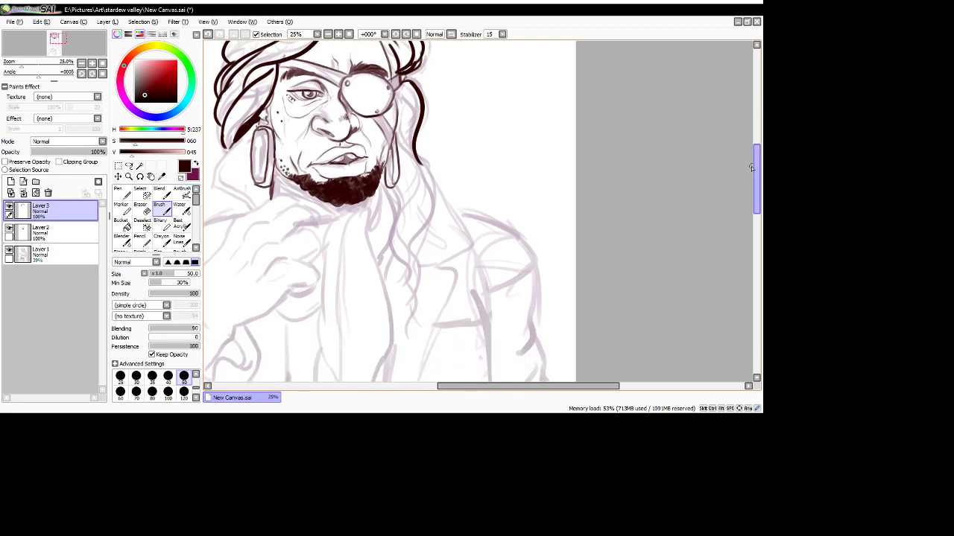
mouse_move(401, 104)
left_mouse_down()
mouse_move(417, 170)
mouse_move(409, 289)
left_mouse_up()
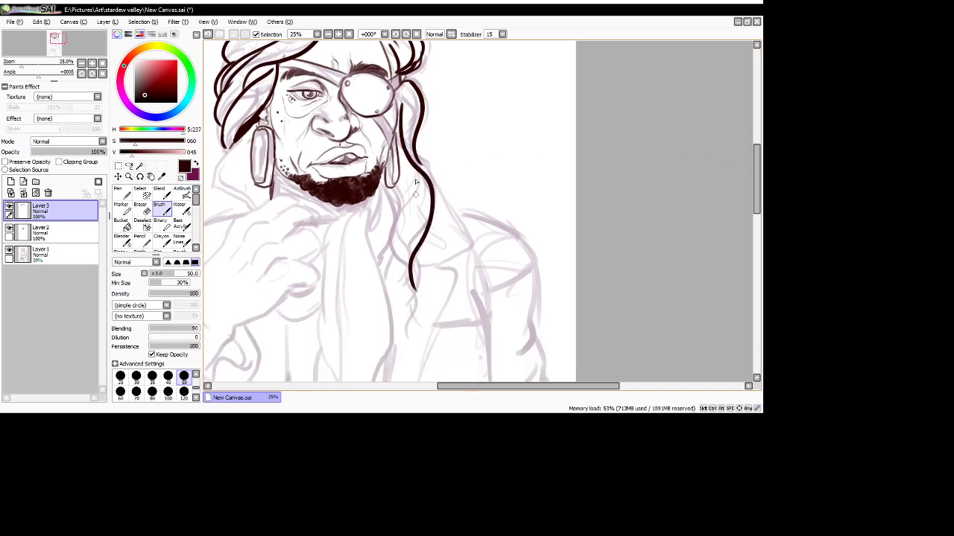
key("ctrl+z")
mouse_move(405, 102)
left_mouse_down()
mouse_move(405, 131)
mouse_move(429, 185)
mouse_move(406, 261)
left_mouse_up()
mouse_move(412, 174)
left_mouse_down()
mouse_move(401, 243)
mouse_move(407, 298)
left_mouse_up()
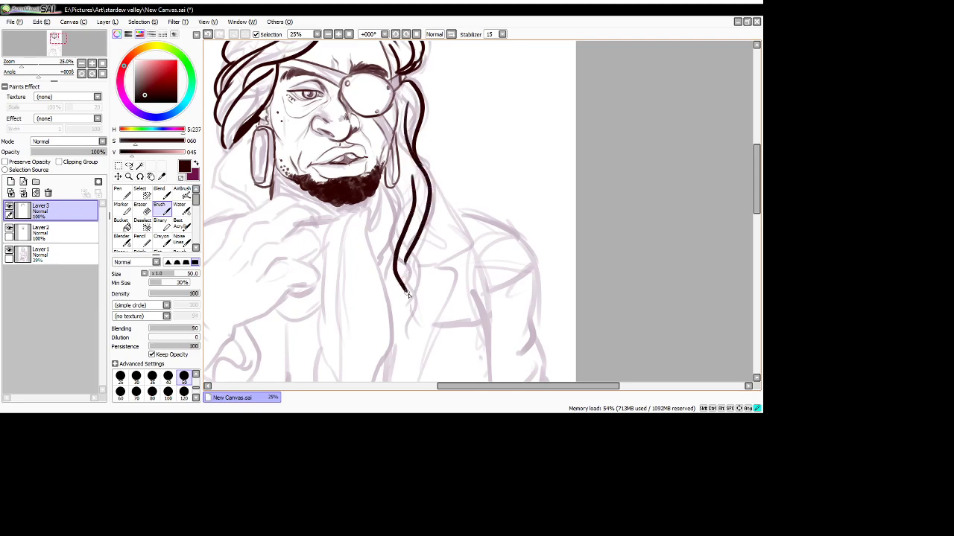
mouse_move(404, 252)
left_mouse_down()
mouse_move(413, 337)
mouse_move(420, 286)
mouse_move(417, 343)
left_mouse_up()
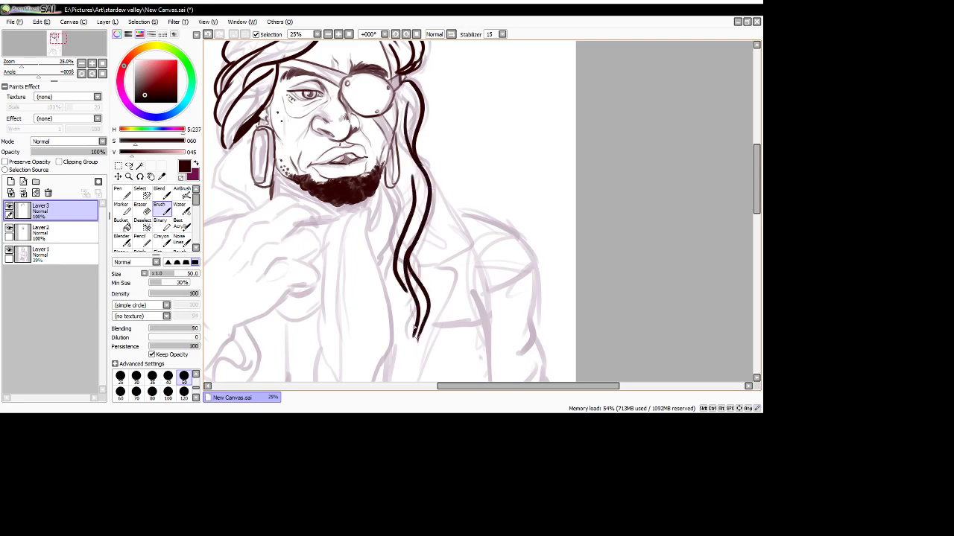
left_click_drag(406, 298, 411, 326)
key("ctrl+z")
key("ctrl+z")
key("ctrl+z")
key("ctrl+z")
key("ctrl+z")
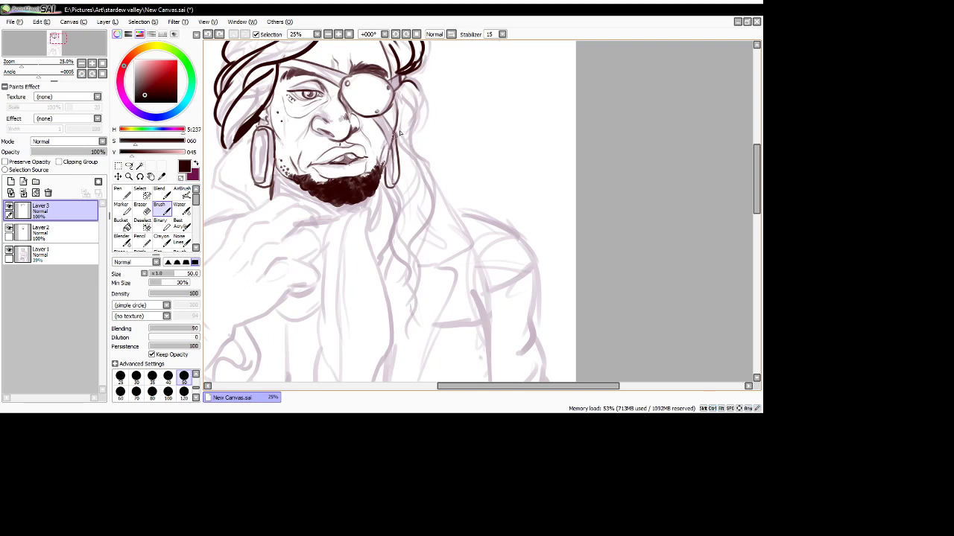
- Draw a long wavy lock outline from beside the eye patch down past the jaw, ending in a curling tip over the chest
mouse_move(415, 81)
left_mouse_down()
mouse_move(408, 151)
mouse_move(412, 132)
mouse_move(417, 201)
mouse_move(392, 257)
left_mouse_up()
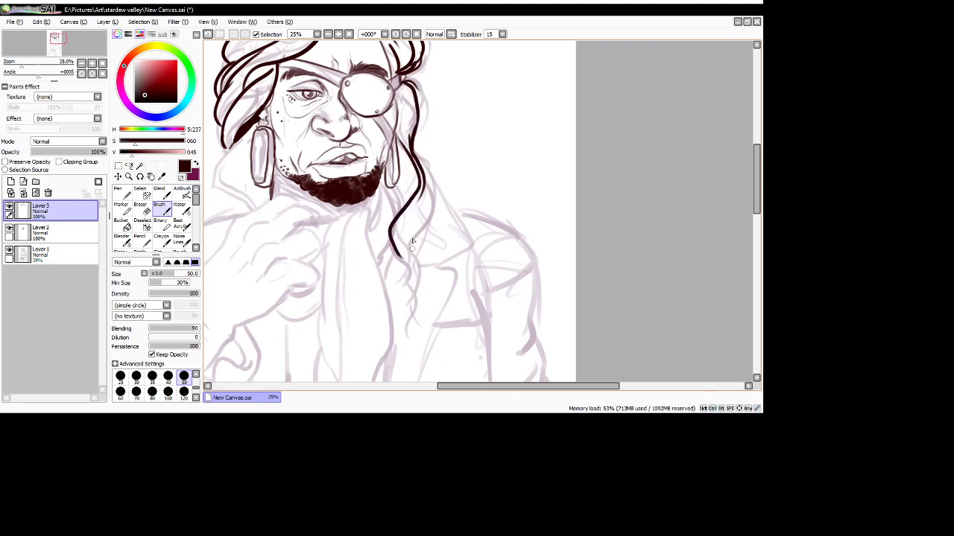
key("ctrl+z")
left_click_drag(414, 138, 389, 258)
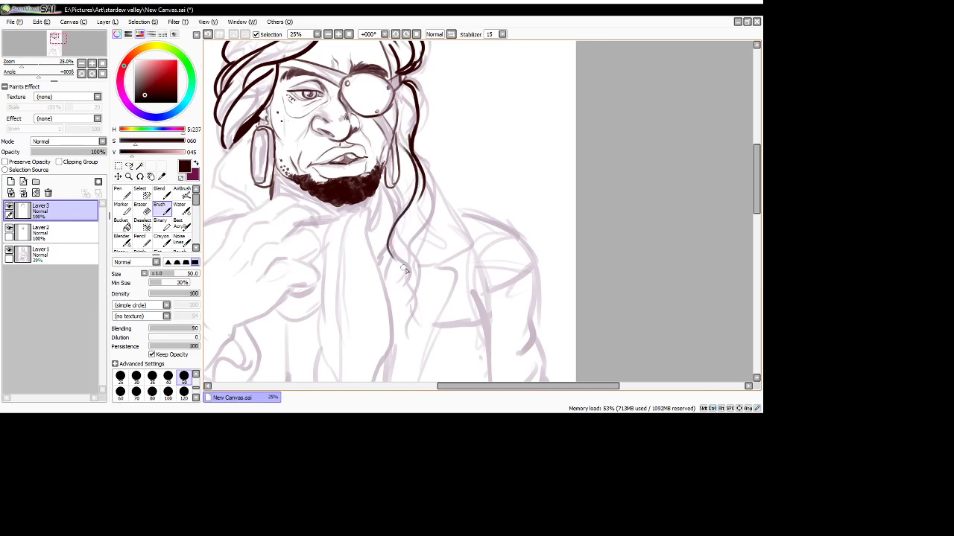
mouse_move(428, 178)
left_mouse_down()
mouse_move(431, 211)
mouse_move(406, 276)
mouse_move(408, 260)
mouse_move(409, 318)
mouse_move(418, 287)
mouse_move(401, 322)
left_mouse_up()
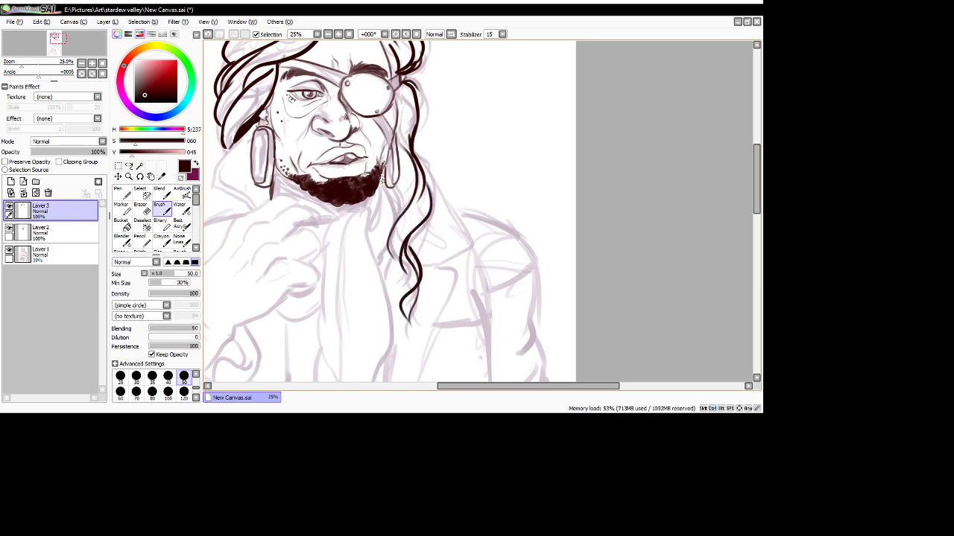
- Add the inner edge of the lock from the beard up beside the earring, with a strand descending from the strap's outer end
mouse_move(382, 179)
left_mouse_down()
mouse_move(397, 218)
mouse_move(409, 174)
mouse_move(410, 149)
left_mouse_up()
key("ctrl+z")
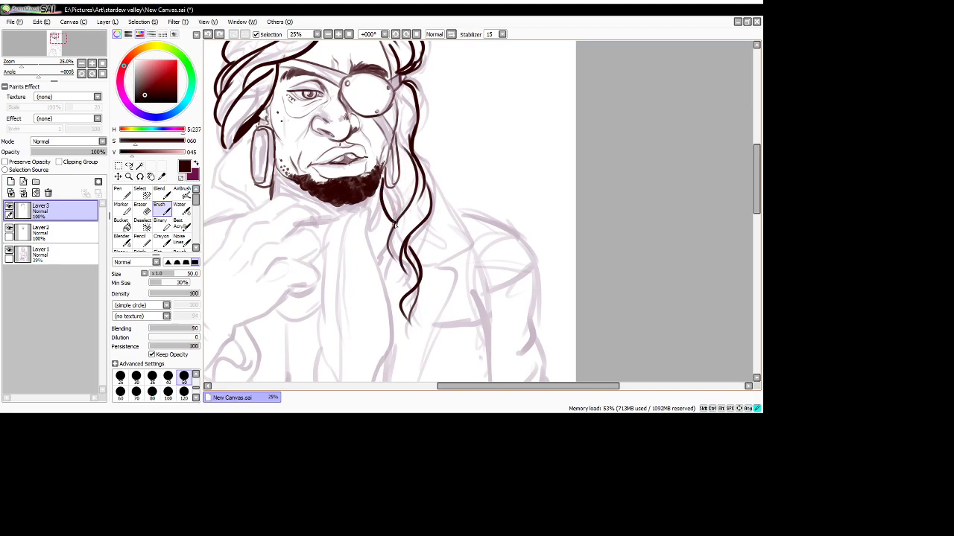
left_click_drag(395, 223, 400, 152)
key("ctrl+z")
key("ctrl+z")
mouse_move(381, 182)
left_mouse_down()
mouse_move(392, 228)
mouse_move(389, 195)
mouse_move(401, 221)
mouse_move(401, 140)
left_mouse_up()
mouse_move(397, 92)
left_mouse_down()
mouse_move(410, 147)
mouse_move(410, 131)
left_mouse_up()
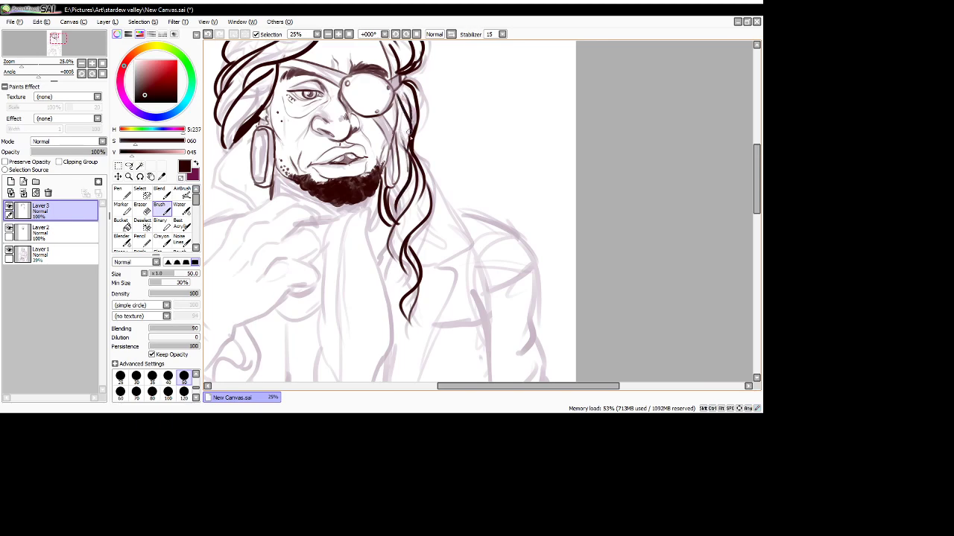
- Draw curved inner strands through the lower half of the wavy lock, between the jaw and the tip
left_click_drag(429, 206, 408, 255)
key("ctrl+z")
left_click_drag(431, 209, 411, 280)
key("ctrl+z")
key("ctrl+z")
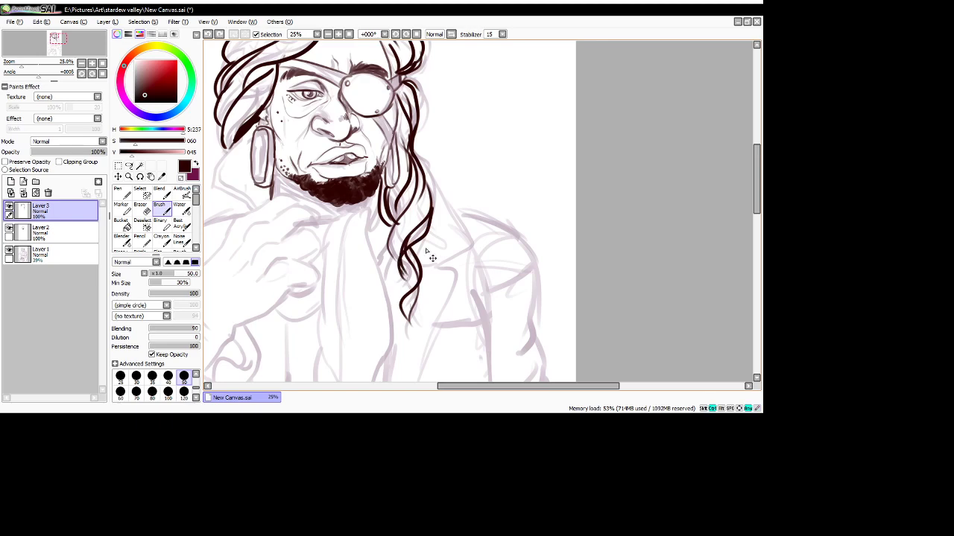
mouse_move(426, 186)
left_mouse_down()
mouse_move(406, 225)
mouse_move(405, 271)
mouse_move(412, 261)
mouse_move(405, 266)
mouse_move(421, 285)
mouse_move(409, 316)
left_mouse_up()
key("ctrl+z")
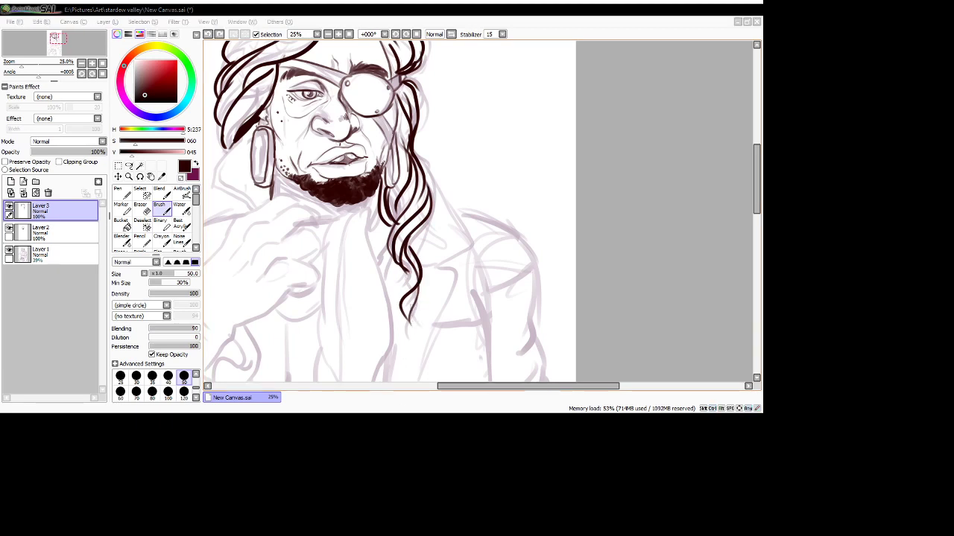
left_click(424, 298)
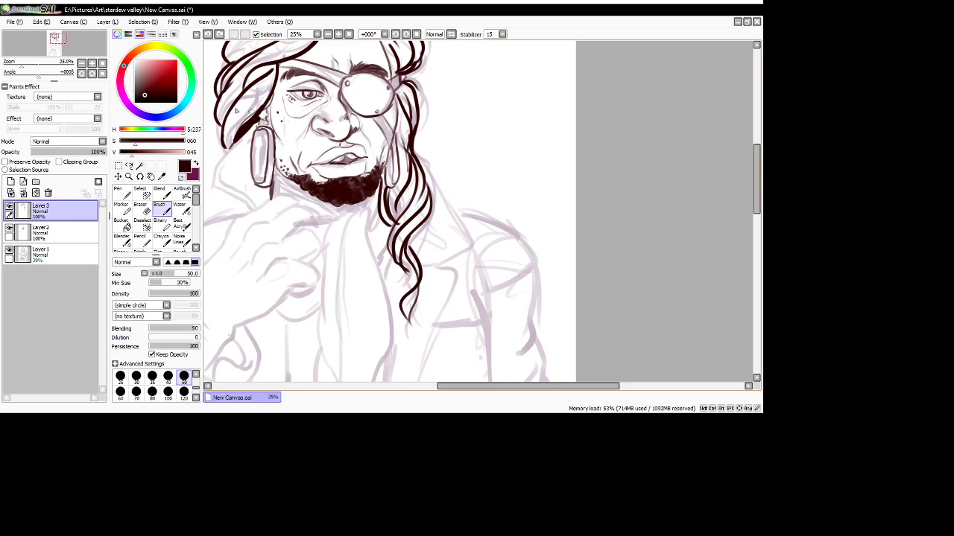
- Fill the upper part of the side lock beside the eye patch with solid dark using the Flat Brush at size 40
left_click(196, 248)
left_click_drag(196, 202, 196, 204)
left_click(167, 231)
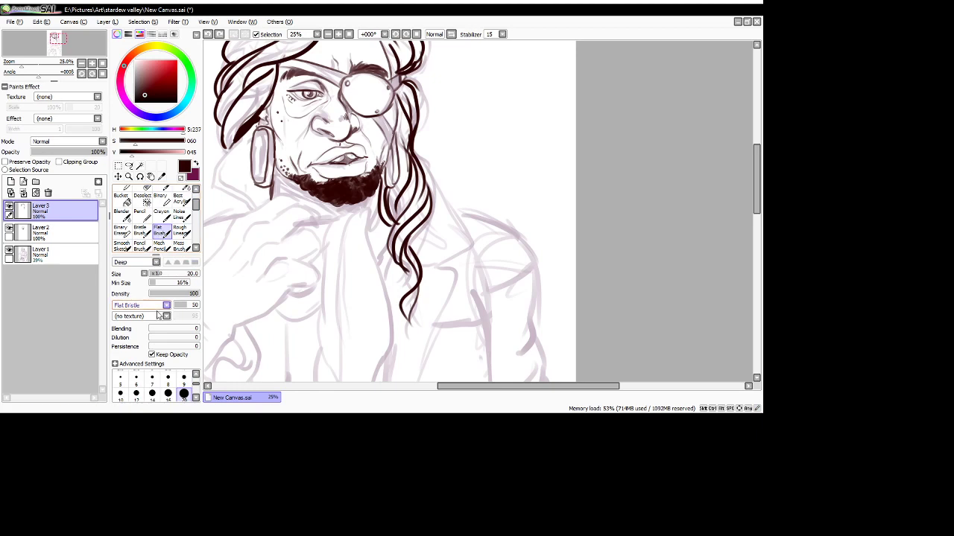
left_click(197, 398)
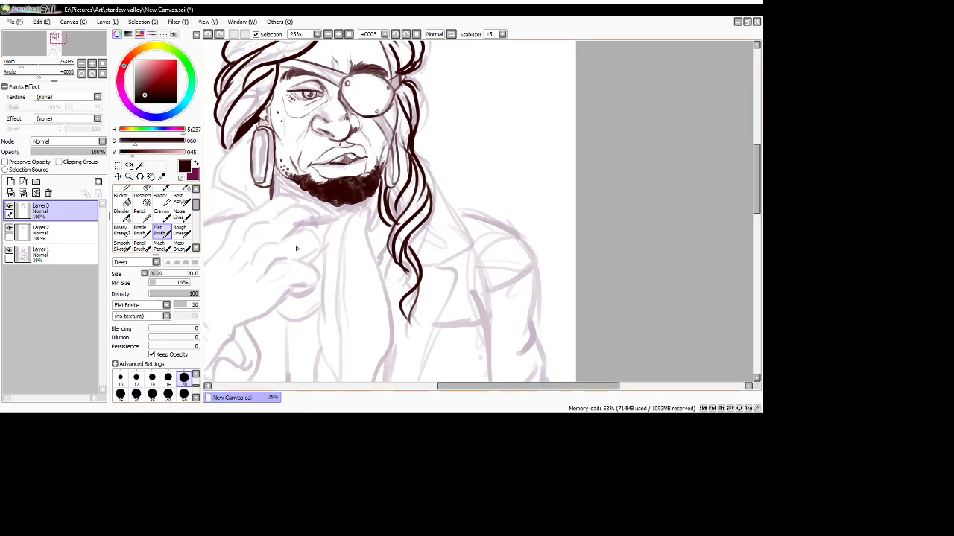
left_click(168, 394)
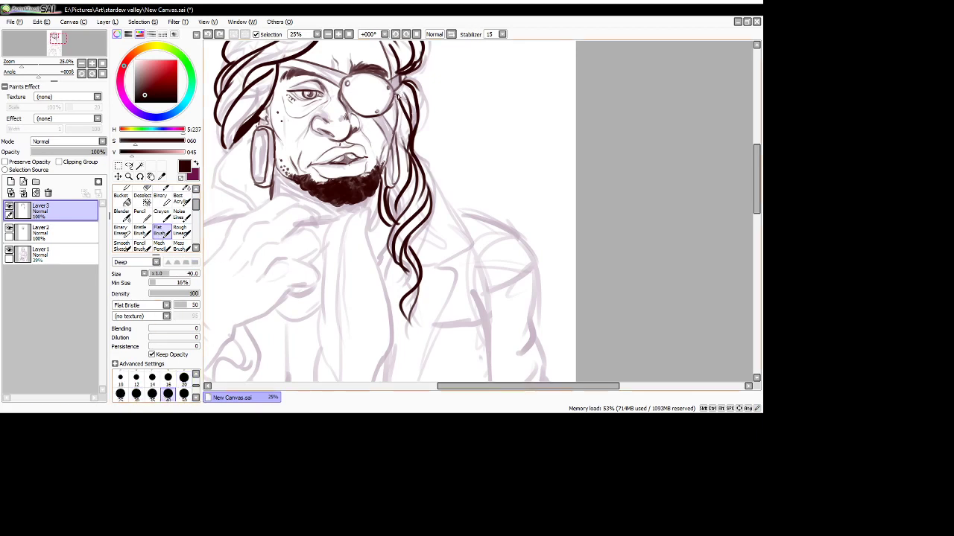
left_click_drag(397, 95, 401, 140)
left_click_drag(400, 105, 397, 132)
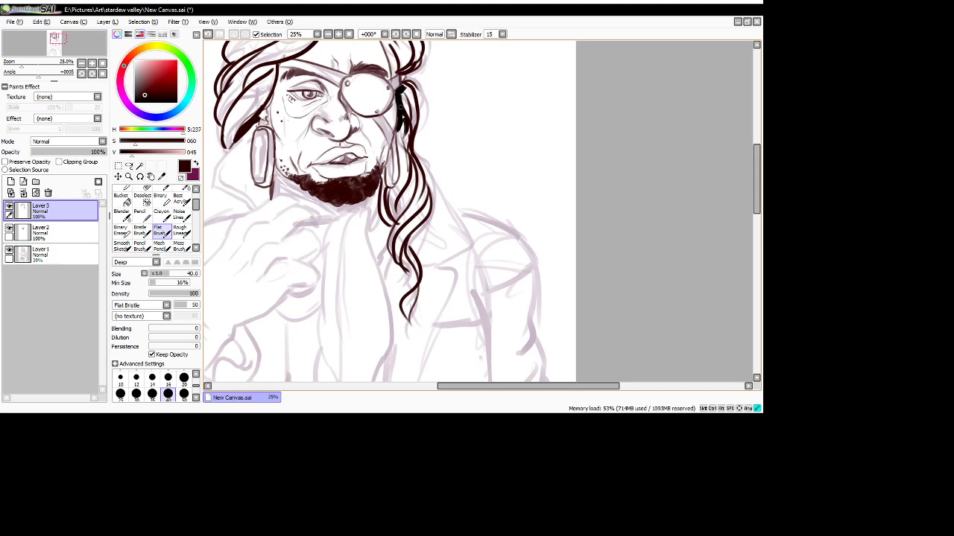
left_click_drag(402, 112, 402, 123)
mouse_move(405, 88)
left_mouse_down()
mouse_move(412, 119)
mouse_move(396, 221)
left_mouse_up()
left_click_drag(404, 128, 401, 170)
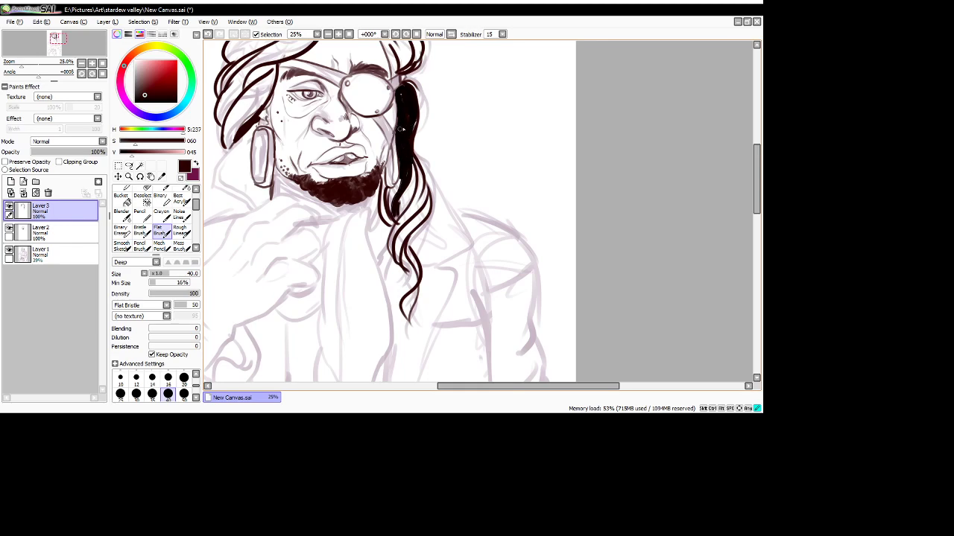
- Fill the widening middle of the side lock from cheek level down to below the jaw with dark strokes
left_click_drag(409, 144, 417, 195)
mouse_move(414, 158)
left_mouse_down()
mouse_move(392, 242)
mouse_move(398, 224)
left_mouse_up()
left_click_drag(414, 176, 400, 223)
left_click_drag(402, 180, 394, 222)
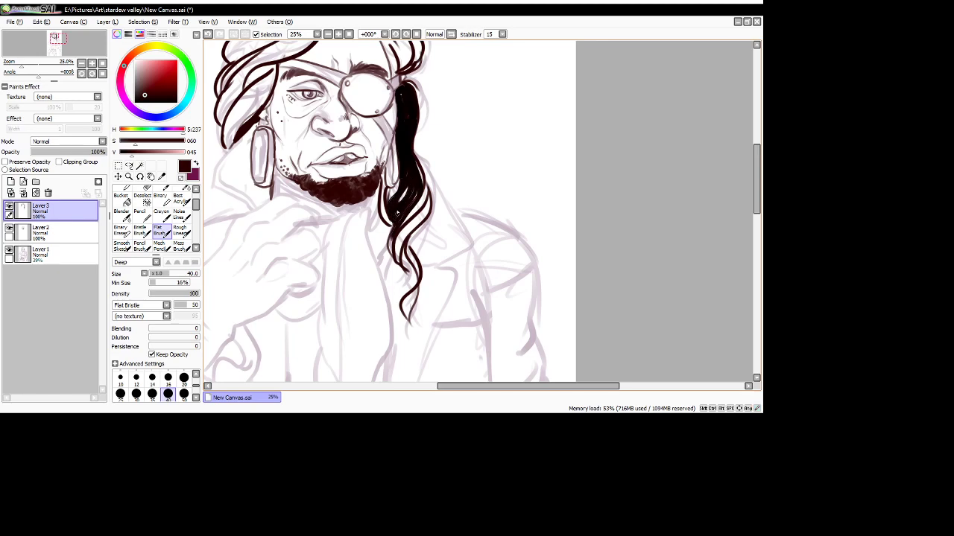
left_click_drag(402, 178, 389, 224)
- Draw a loose strand beside the beard and darken the lower bend of the lock with the Flat Brush at size 25
left_click(120, 391)
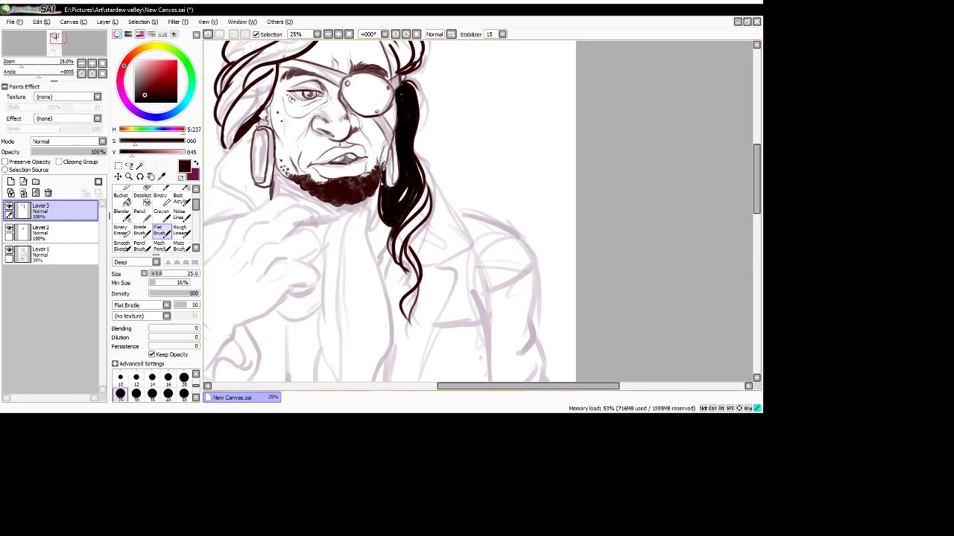
left_click_drag(382, 178, 388, 234)
key("ctrl+z")
mouse_move(383, 185)
left_mouse_down()
mouse_move(385, 239)
mouse_move(392, 233)
left_mouse_up()
key("ctrl+z")
key("ctrl+z")
mouse_move(381, 190)
left_mouse_down()
mouse_move(383, 239)
mouse_move(394, 230)
left_mouse_up()
mouse_move(428, 192)
left_mouse_down()
mouse_move(398, 228)
mouse_move(425, 188)
mouse_move(392, 265)
mouse_move(422, 220)
mouse_move(398, 274)
left_mouse_up()
mouse_move(425, 211)
left_mouse_down()
mouse_move(412, 253)
mouse_move(420, 216)
mouse_move(395, 261)
mouse_move(412, 253)
mouse_move(409, 244)
mouse_move(402, 284)
left_mouse_up()
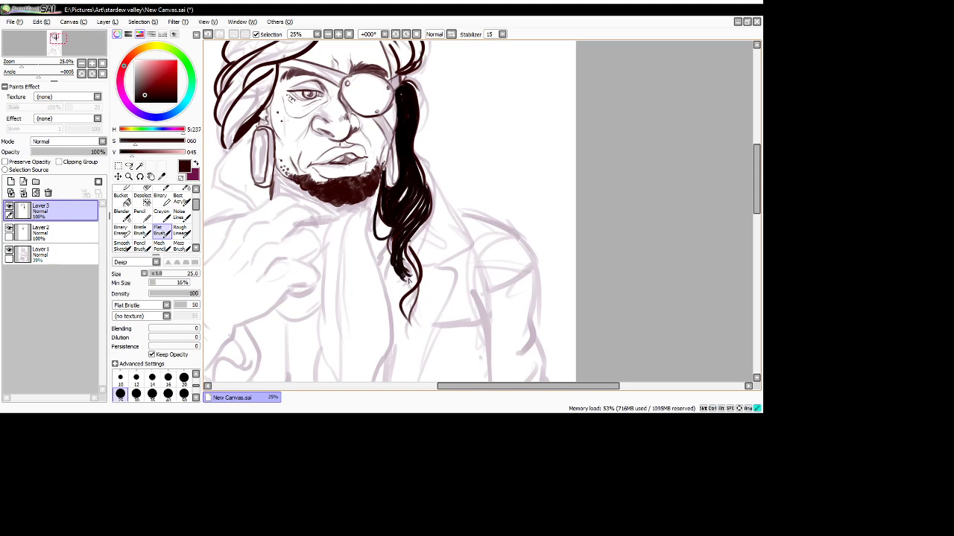
- Thicken the lock's wavy tail with dark strands and extend it into split, curling tips
left_click_drag(408, 248, 410, 313)
left_click_drag(414, 264, 399, 316)
left_click_drag(412, 277, 402, 334)
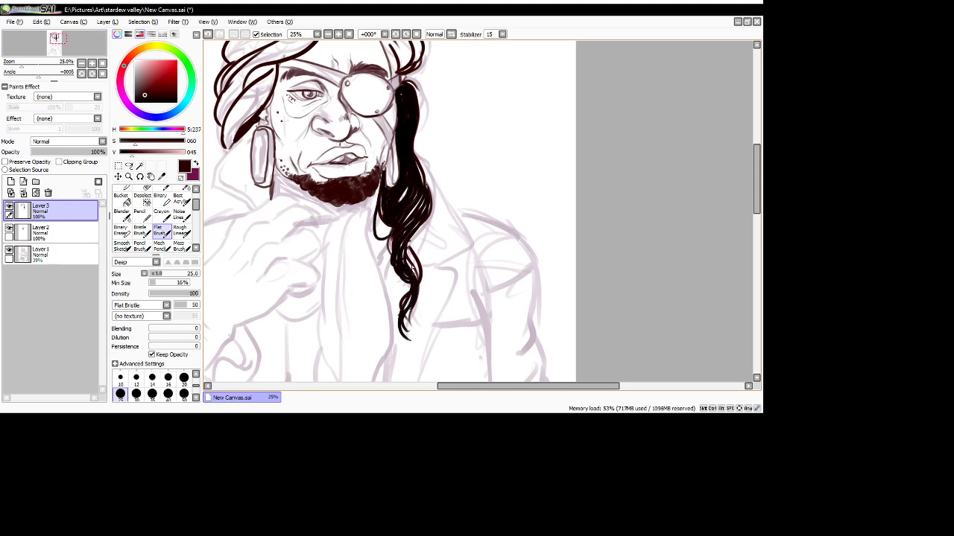
mouse_move(407, 244)
left_mouse_down()
mouse_move(421, 301)
mouse_move(428, 292)
mouse_move(409, 341)
mouse_move(393, 304)
left_mouse_up()
key("ctrl+z")
key("ctrl+z")
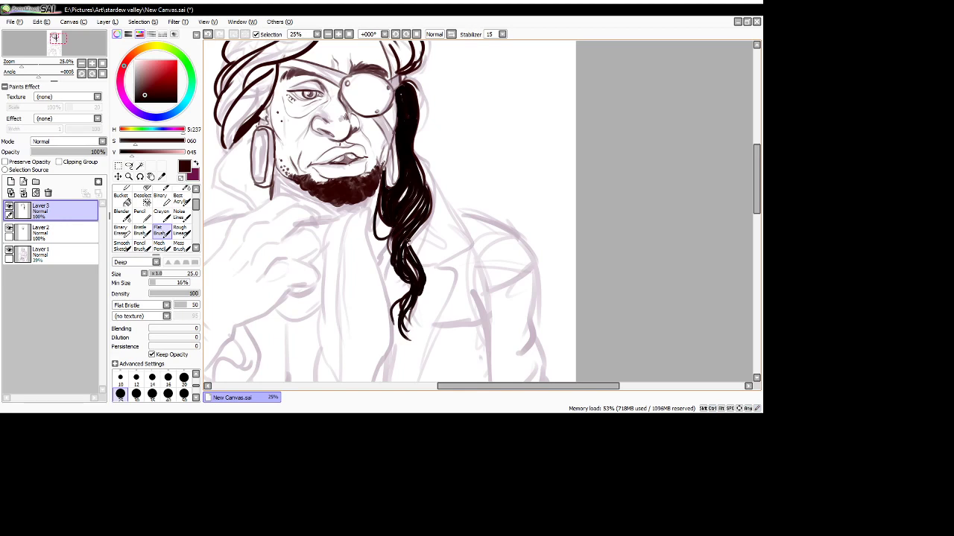
mouse_move(407, 245)
left_mouse_down()
mouse_move(438, 222)
mouse_move(426, 190)
mouse_move(412, 234)
left_mouse_up()
- Add loose curved strands along the outer side of the lock, from the strap's end down to the shoulder
mouse_move(428, 175)
left_mouse_down()
mouse_move(431, 242)
mouse_move(414, 266)
left_mouse_up()
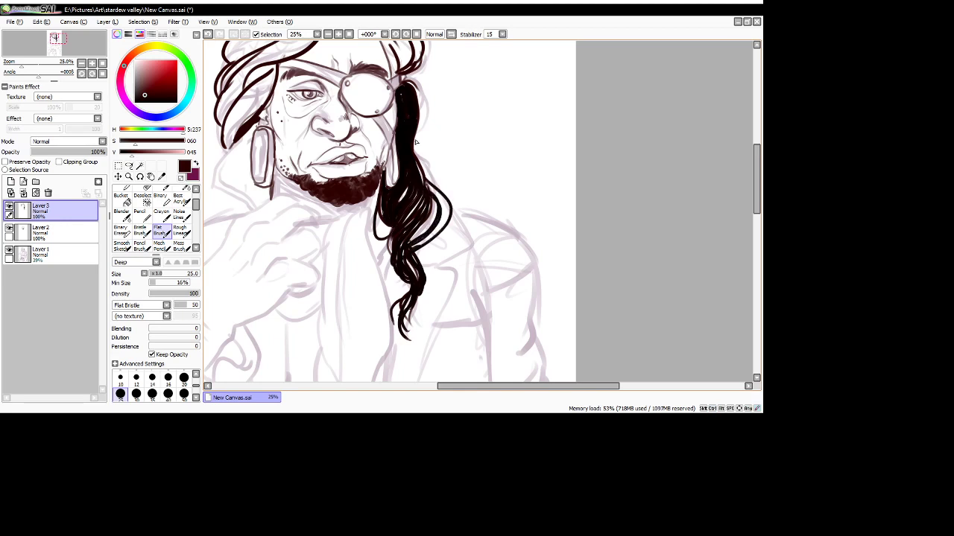
mouse_move(410, 85)
left_mouse_down()
mouse_move(422, 140)
mouse_move(415, 155)
left_mouse_up()
key("ctrl+z")
mouse_move(410, 83)
left_mouse_down()
mouse_move(423, 128)
mouse_move(408, 146)
mouse_move(428, 177)
left_mouse_up()
- Darken the temple hairline above the eye patch at size 25 and fill the rounded curl beside it at size 35
scroll(749, 167, "up", 3)
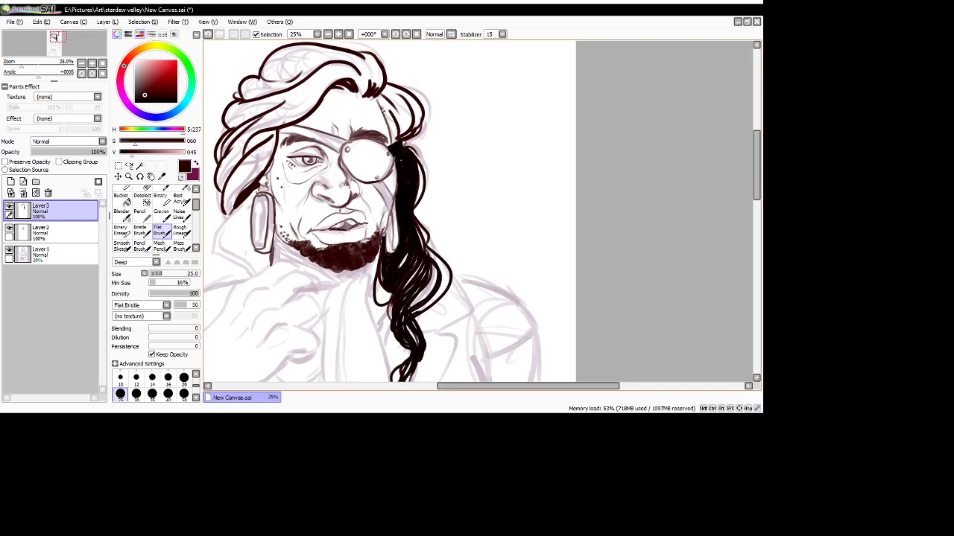
left_click_drag(377, 96, 395, 142)
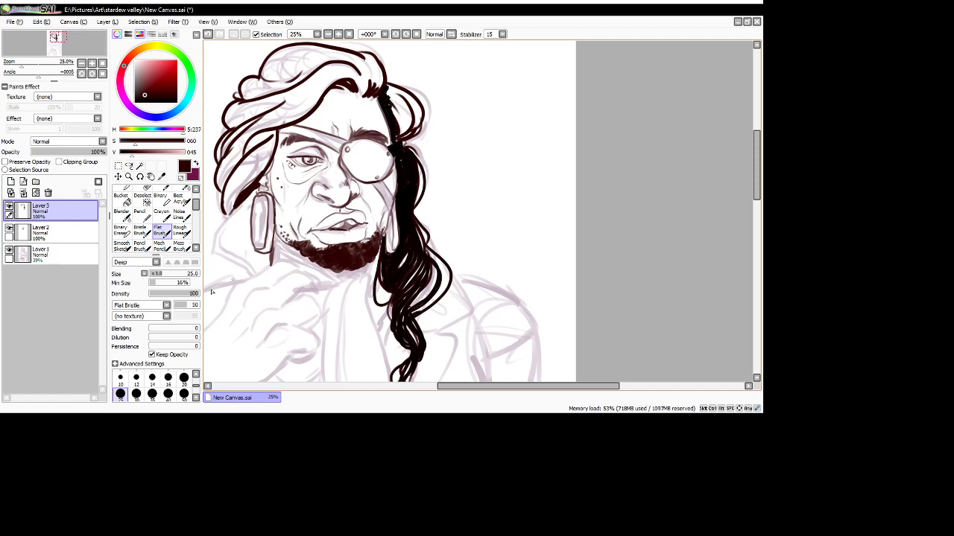
left_click(152, 393)
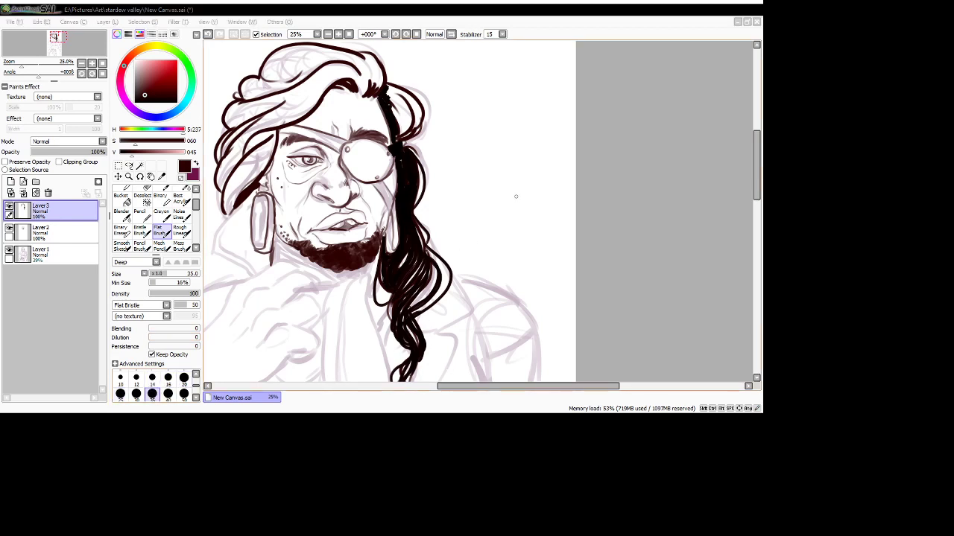
mouse_move(390, 95)
left_mouse_down()
mouse_move(400, 134)
mouse_move(414, 140)
mouse_move(398, 142)
mouse_move(389, 86)
mouse_move(421, 137)
mouse_move(420, 128)
left_mouse_up()
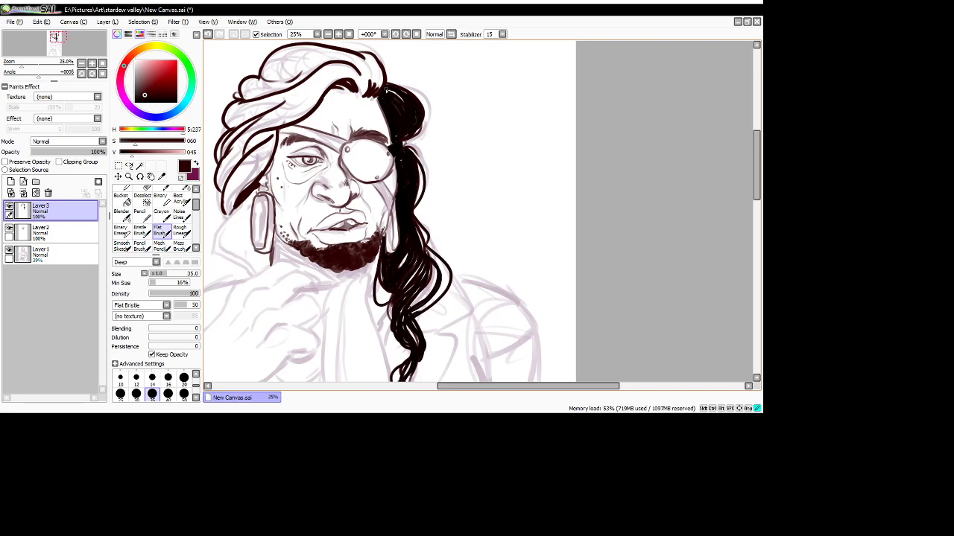
left_click_drag(385, 90, 402, 102)
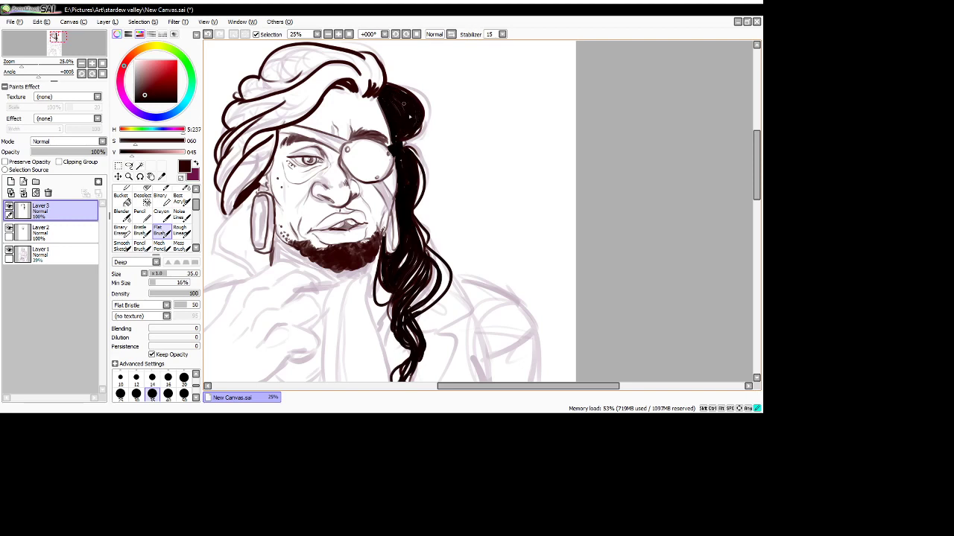
- Draw thin loose strands around the outside of the filled temple curl with the Flat Brush at size 20
left_click(184, 377)
mouse_move(386, 87)
left_mouse_down()
mouse_move(416, 112)
mouse_move(424, 95)
mouse_move(435, 108)
mouse_move(433, 141)
mouse_move(423, 153)
mouse_move(397, 145)
mouse_move(429, 138)
mouse_move(423, 109)
mouse_move(419, 140)
left_mouse_up()
key("ctrl+z")
key("ctrl+z")
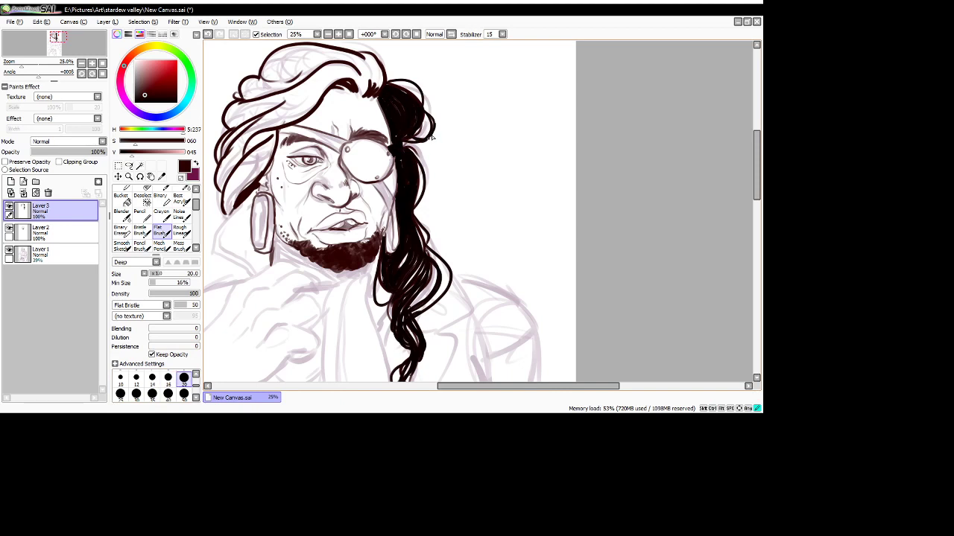
key("ctrl+z")
key("ctrl+z")
scroll(733, 178, "up", 2)
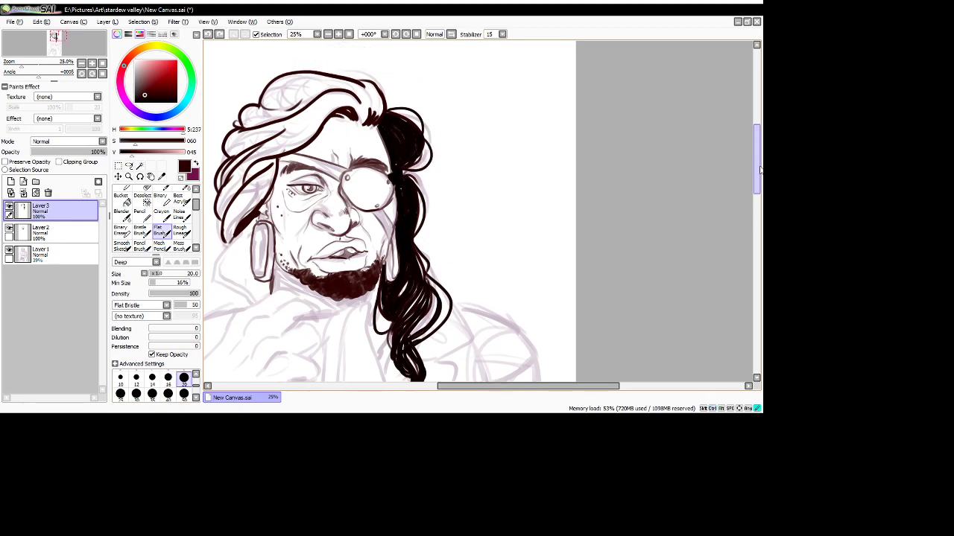
left_click_drag(457, 386, 449, 386)
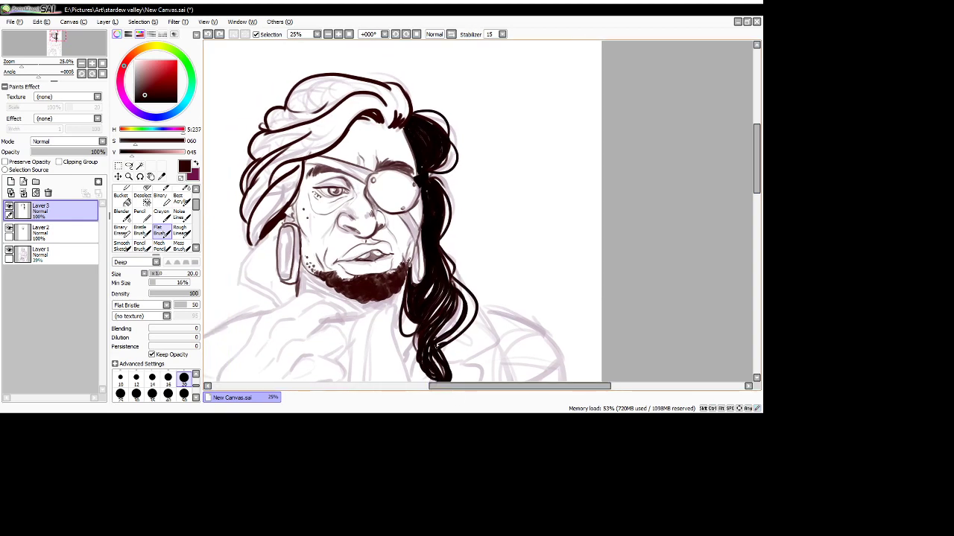
key("ctrl+y")
- Fill the crown from the forehead lock tips to the back of the head with the Flat Brush at size 50
left_click(183, 393)
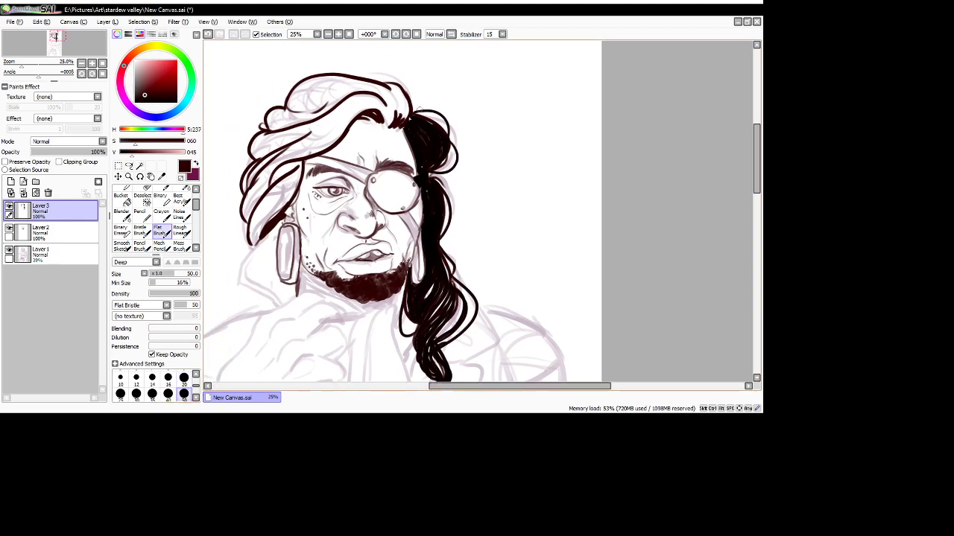
mouse_move(391, 123)
left_mouse_down()
mouse_move(380, 90)
mouse_move(388, 118)
mouse_move(399, 97)
mouse_move(389, 89)
mouse_move(403, 123)
left_mouse_up()
mouse_move(384, 87)
left_mouse_down()
mouse_move(406, 119)
mouse_move(375, 84)
mouse_move(395, 88)
mouse_move(347, 77)
left_mouse_up()
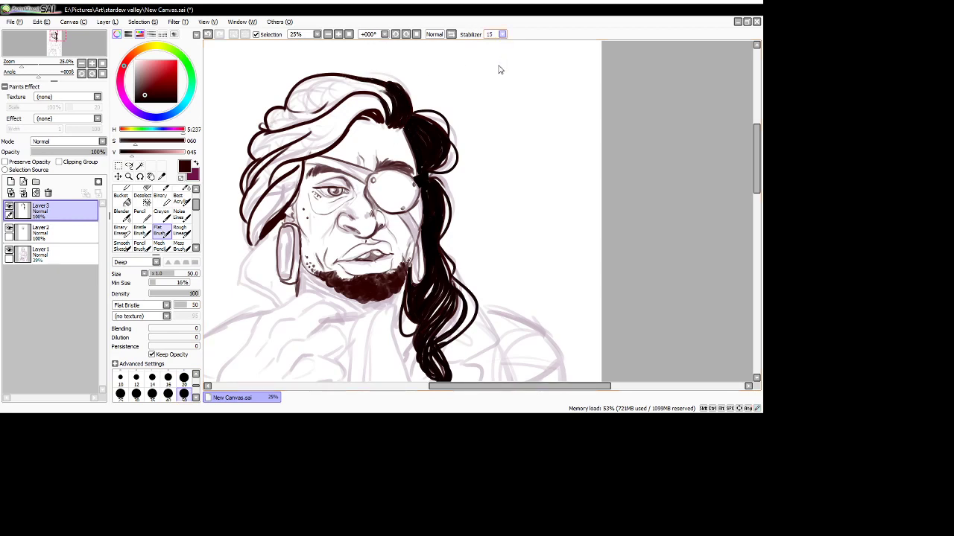
mouse_move(390, 112)
left_mouse_down()
mouse_move(332, 90)
mouse_move(395, 89)
mouse_move(295, 97)
mouse_move(319, 108)
mouse_move(346, 90)
mouse_move(294, 93)
mouse_move(304, 87)
mouse_move(295, 103)
mouse_move(308, 85)
mouse_move(304, 95)
mouse_move(350, 82)
mouse_move(339, 80)
mouse_move(379, 87)
mouse_move(351, 87)
mouse_move(306, 110)
mouse_move(350, 84)
mouse_move(320, 99)
mouse_move(365, 91)
mouse_move(319, 106)
mouse_move(326, 113)
mouse_move(283, 117)
mouse_move(305, 107)
mouse_move(279, 134)
mouse_move(283, 110)
mouse_move(297, 119)
mouse_move(339, 92)
mouse_move(308, 111)
mouse_move(268, 120)
left_mouse_up()
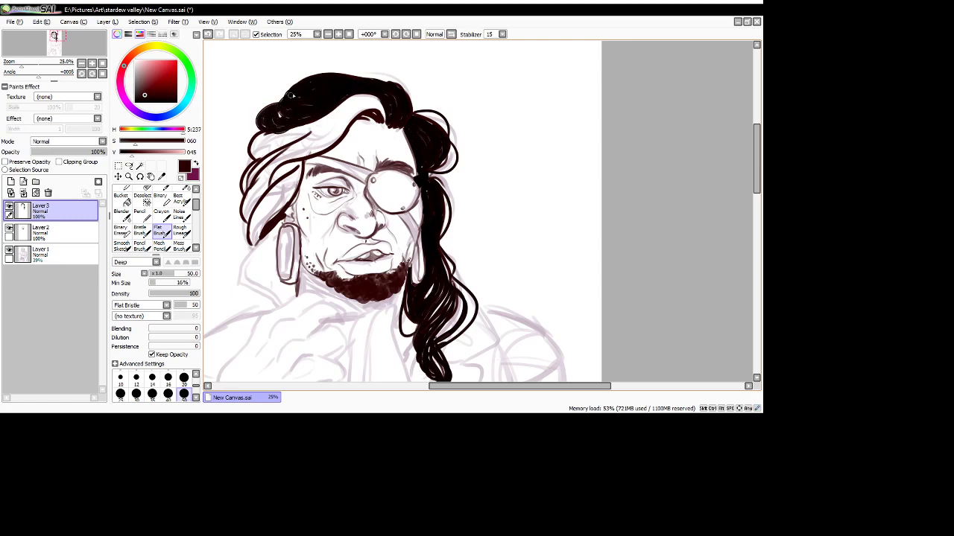
mouse_move(306, 85)
left_mouse_down()
mouse_move(288, 113)
mouse_move(287, 95)
mouse_move(317, 108)
left_mouse_up()
- Fill the swept-back section beneath the crown with dark strokes, following the hair back from the forehead
mouse_move(385, 119)
left_mouse_down()
mouse_move(356, 100)
mouse_move(388, 111)
mouse_move(276, 148)
left_mouse_up()
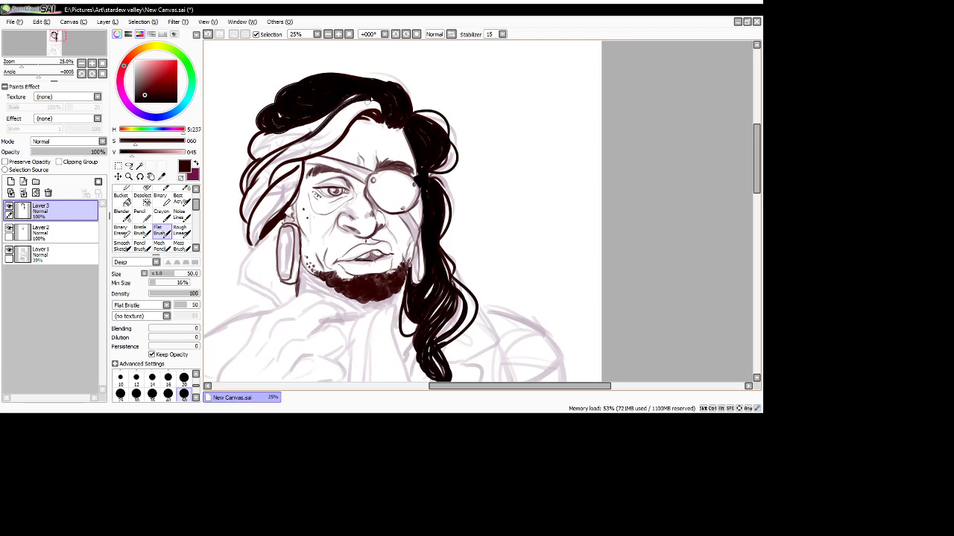
left_click_drag(370, 99, 344, 96)
mouse_move(332, 112)
left_mouse_down()
mouse_move(289, 147)
mouse_move(252, 144)
left_mouse_up()
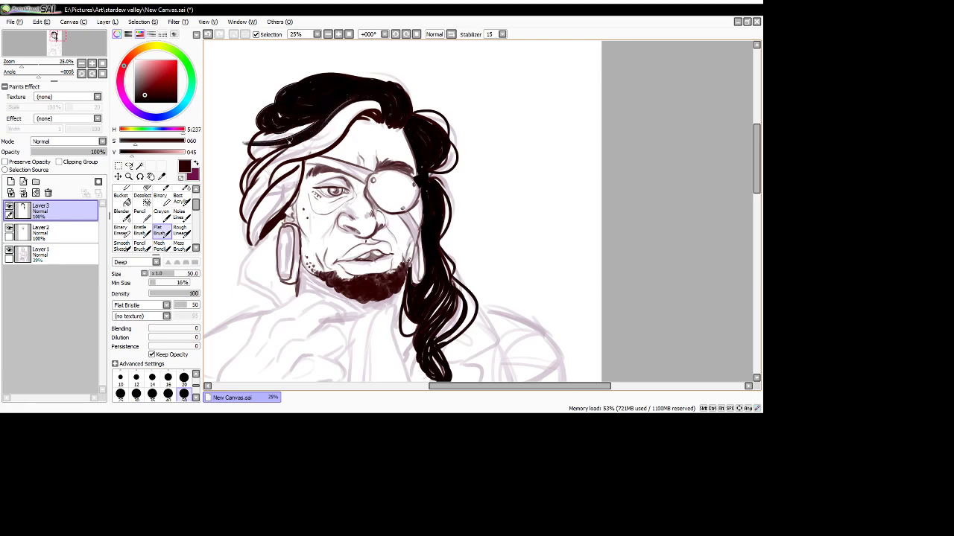
key("ctrl+z")
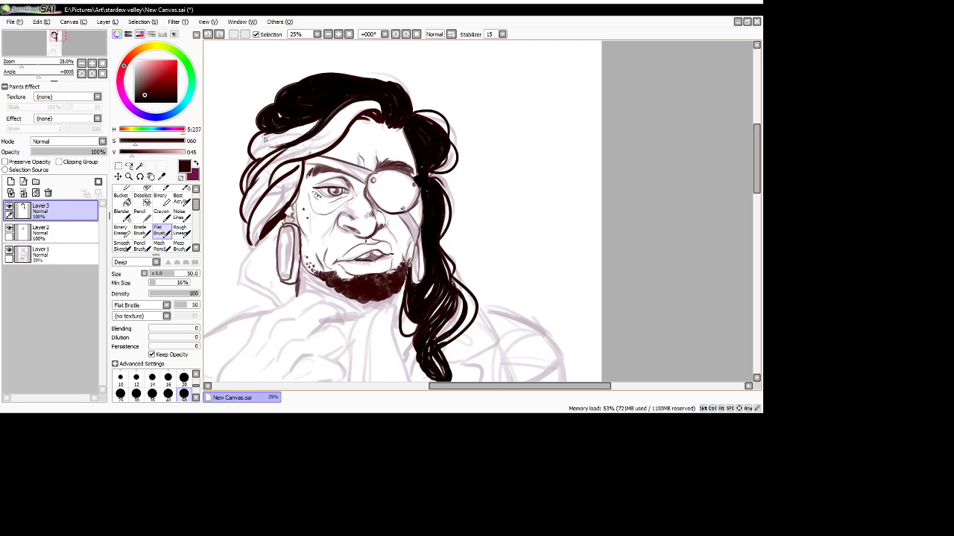
mouse_move(288, 136)
left_mouse_down()
mouse_move(249, 159)
mouse_move(273, 138)
mouse_move(265, 141)
left_mouse_up()
mouse_move(320, 119)
left_mouse_down()
mouse_move(300, 134)
mouse_move(264, 142)
mouse_move(347, 108)
left_mouse_up()
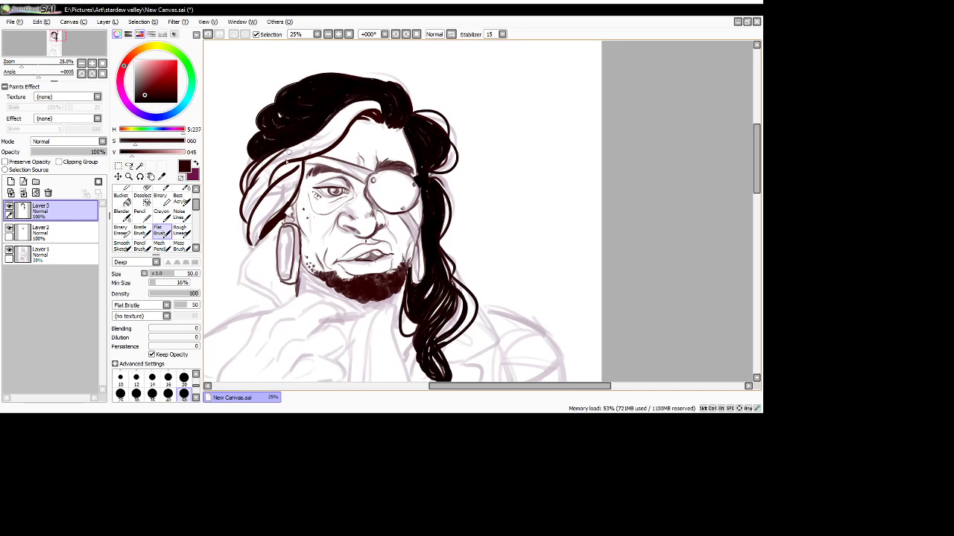
- Darken the front swoop and the locks falling toward the ear with long strokes, leaving thin light gaps between strands
left_click_drag(252, 189, 279, 150)
left_click_drag(249, 184, 292, 150)
mouse_move(267, 173)
left_mouse_down()
mouse_move(344, 105)
mouse_move(324, 129)
left_mouse_up()
mouse_move(374, 101)
left_mouse_down()
mouse_move(341, 118)
mouse_move(324, 149)
mouse_move(272, 174)
left_mouse_up()
left_click_drag(313, 147, 259, 208)
left_click_drag(276, 178, 248, 219)
left_click_drag(285, 157, 246, 222)
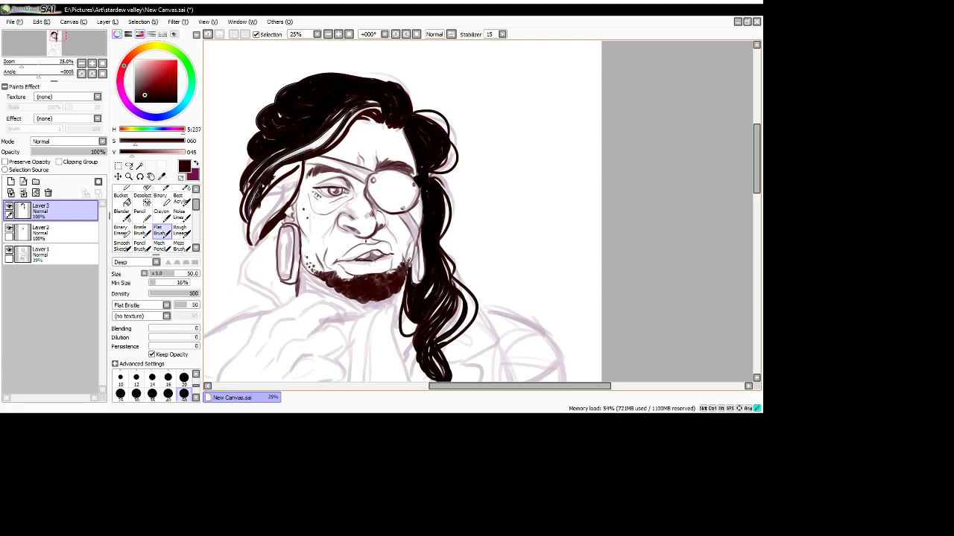
- Fill the light gaps in the front swoop and the locks by the ear with solid dark strokes at size 50
left_click_drag(325, 136, 265, 179)
left_click_drag(339, 123, 304, 152)
mouse_move(383, 102)
left_mouse_down()
mouse_move(353, 115)
mouse_move(344, 103)
mouse_move(323, 141)
mouse_move(290, 156)
mouse_move(262, 195)
mouse_move(252, 240)
mouse_move(261, 212)
mouse_move(297, 186)
mouse_move(267, 210)
left_mouse_up()
left_click_drag(278, 173, 271, 189)
left_click_drag(296, 151, 252, 217)
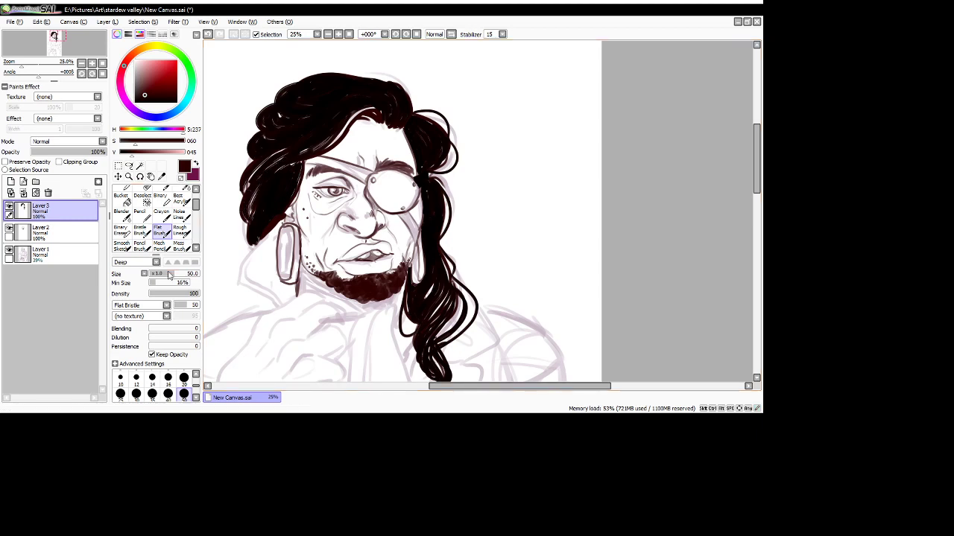
- Draw thin loose curls around the outer edge and tips of the ear-side locks with the Flat Brush at size 20
left_click(183, 378)
mouse_move(286, 149)
left_mouse_down()
mouse_move(227, 203)
mouse_move(240, 206)
mouse_move(246, 238)
mouse_move(258, 242)
mouse_move(247, 253)
left_mouse_up()
mouse_move(249, 253)
left_mouse_down()
mouse_move(264, 237)
mouse_move(246, 265)
left_mouse_up()
key("ctrl+z")
mouse_move(279, 222)
left_mouse_down()
mouse_move(275, 249)
mouse_move(246, 255)
mouse_move(278, 225)
mouse_move(269, 237)
left_mouse_up()
key("ctrl+z")
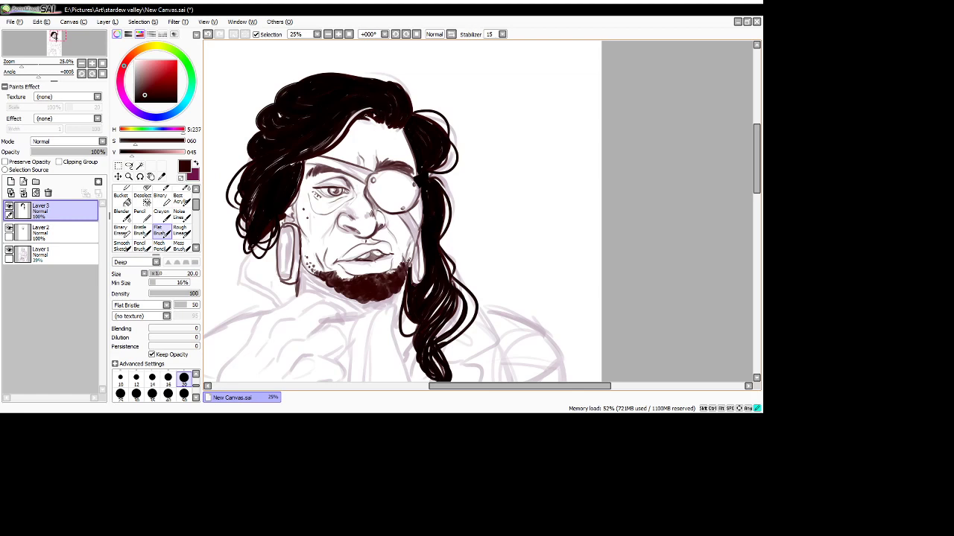
- Touch up the front swoop along the forehead with fine dark strands at size 20
left_click_drag(365, 120, 306, 167)
key("ctrl+z")
mouse_move(359, 123)
left_mouse_down()
mouse_move(305, 167)
mouse_move(348, 144)
mouse_move(362, 116)
left_mouse_up()
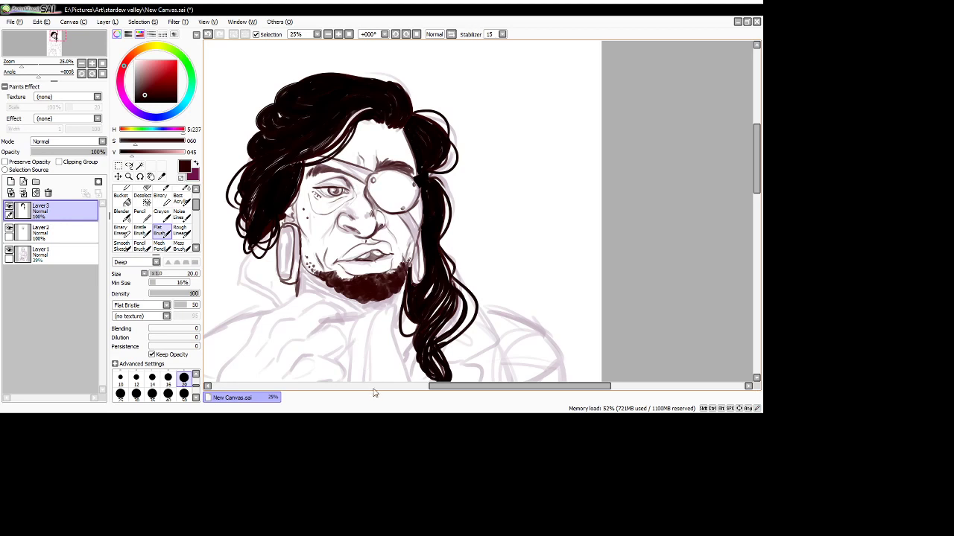
left_click_drag(384, 281, 381, 280)
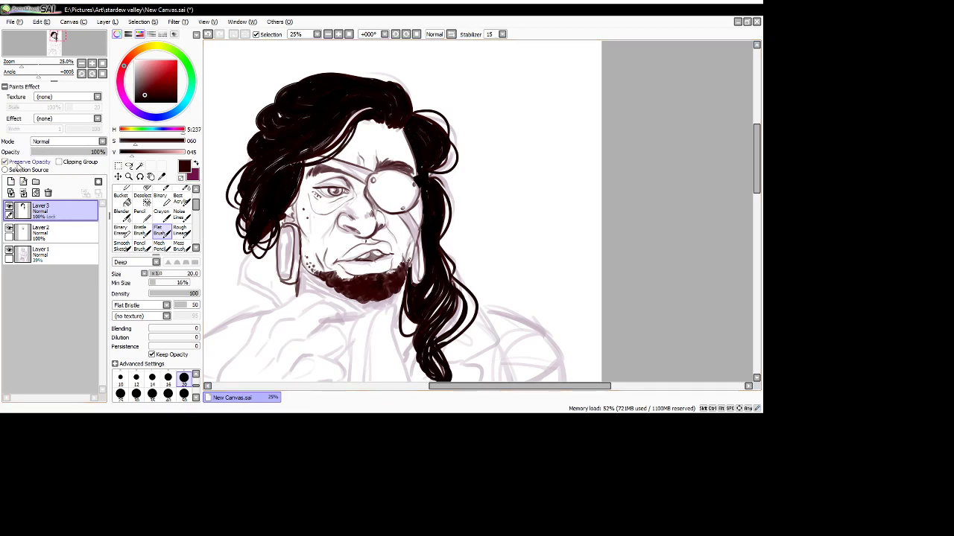
- Recolour the hair on Layer 3 by filling it with the current dark brown under Preserve Opacity, leaving that option off
left_click(28, 162)
key("ctrl+f")
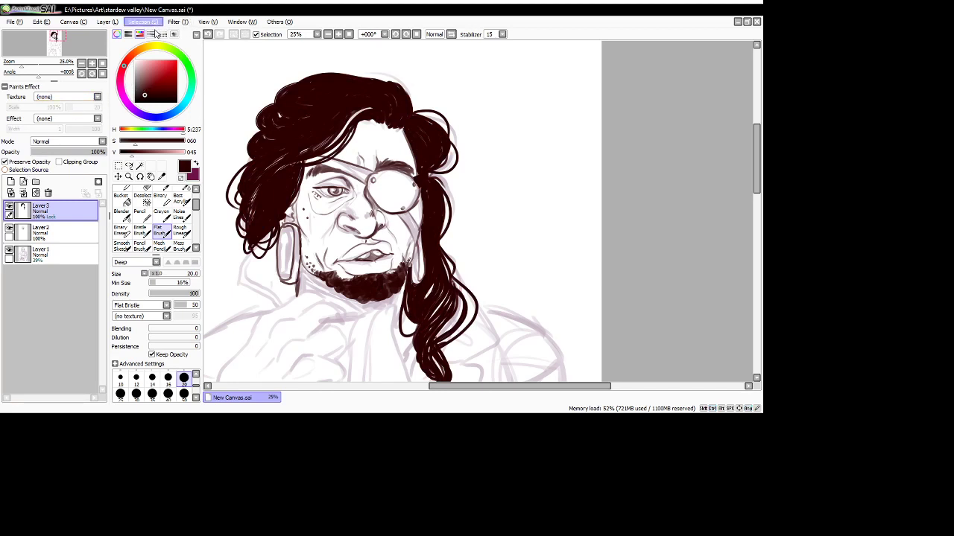
left_click(28, 161)
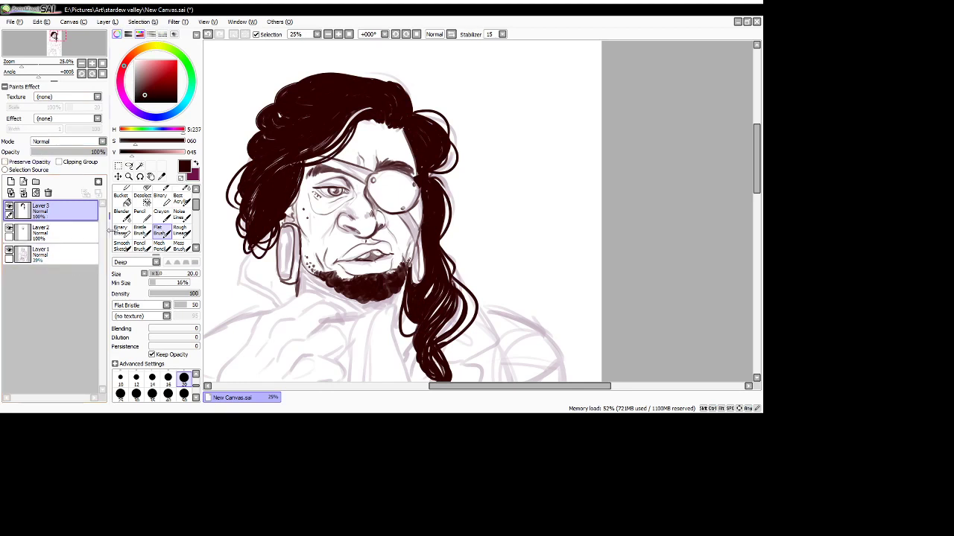
- Paint the upper eye-patch strap solid dark across the forehead with the Flat Brush at size 25, and mirror the view
left_click(120, 394)
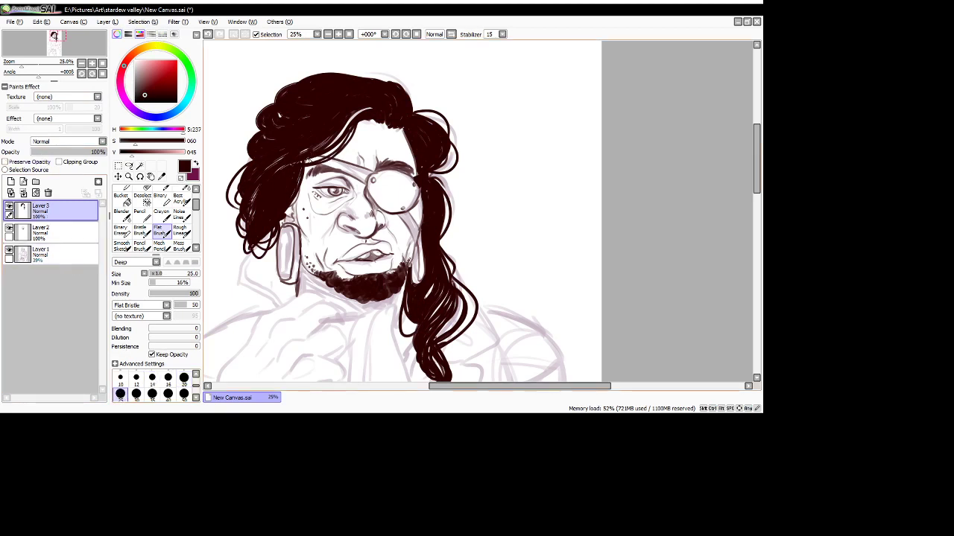
mouse_move(307, 160)
left_mouse_down()
mouse_move(369, 185)
mouse_move(359, 174)
mouse_move(376, 177)
left_mouse_up()
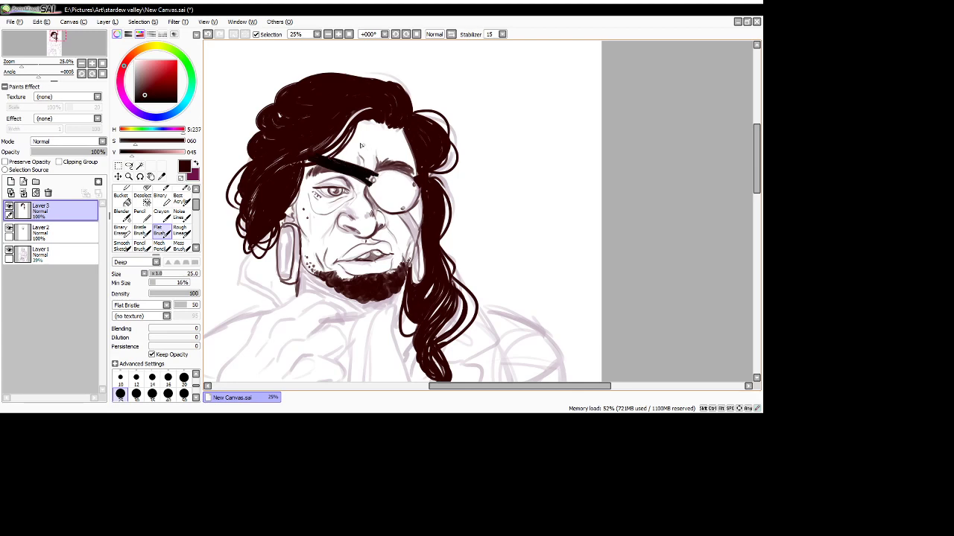
left_click(433, 34)
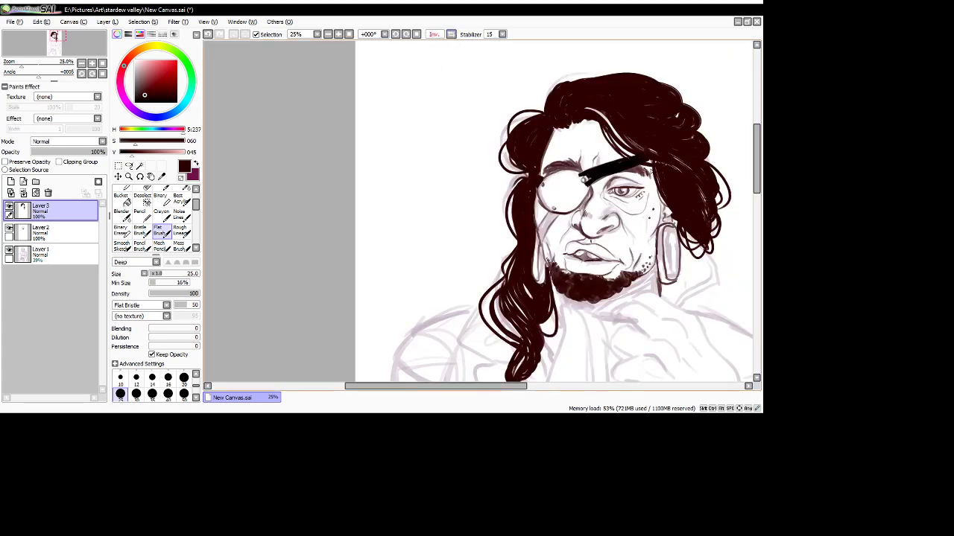
mouse_move(637, 165)
left_mouse_down()
mouse_move(658, 172)
mouse_move(637, 166)
left_mouse_up()
- Match the strap to the hair's dark brown by refilling Layer 3 with Preserve Opacity on, and unlock the layer
key("ctrl+z")
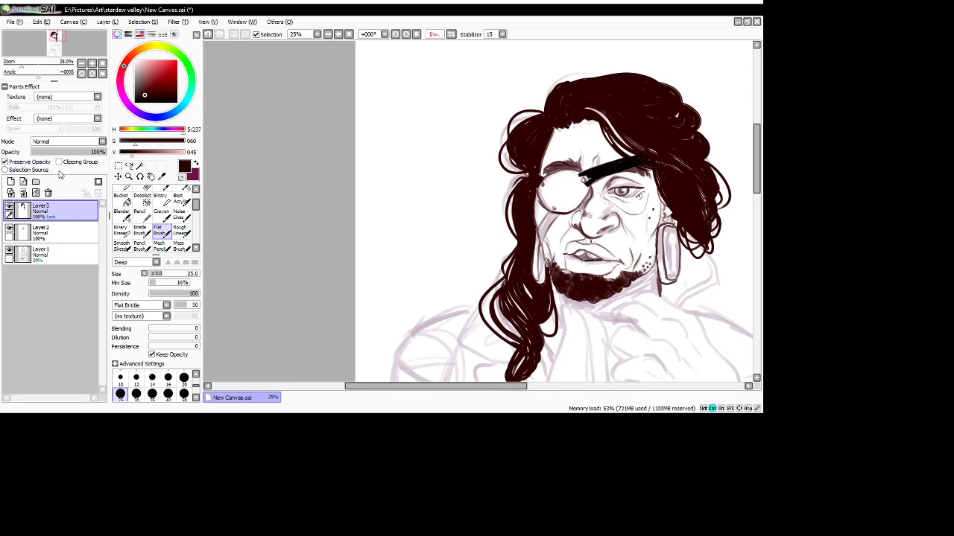
key("ctrl+z")
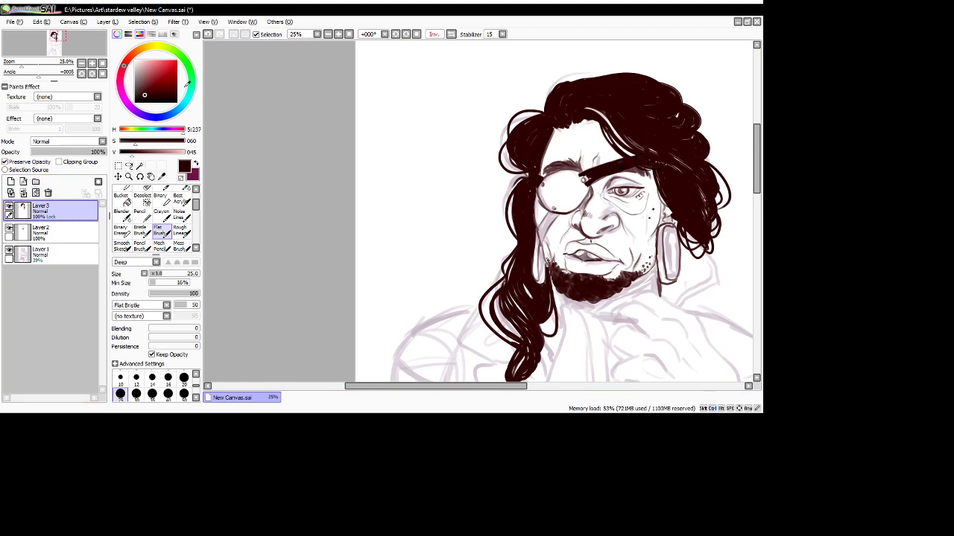
left_click(38, 164)
- Fill the eye patch and its lower strap in solid dark brown with the Brush at size 50, restoring the normal view
scroll(198, 196, "up", 2)
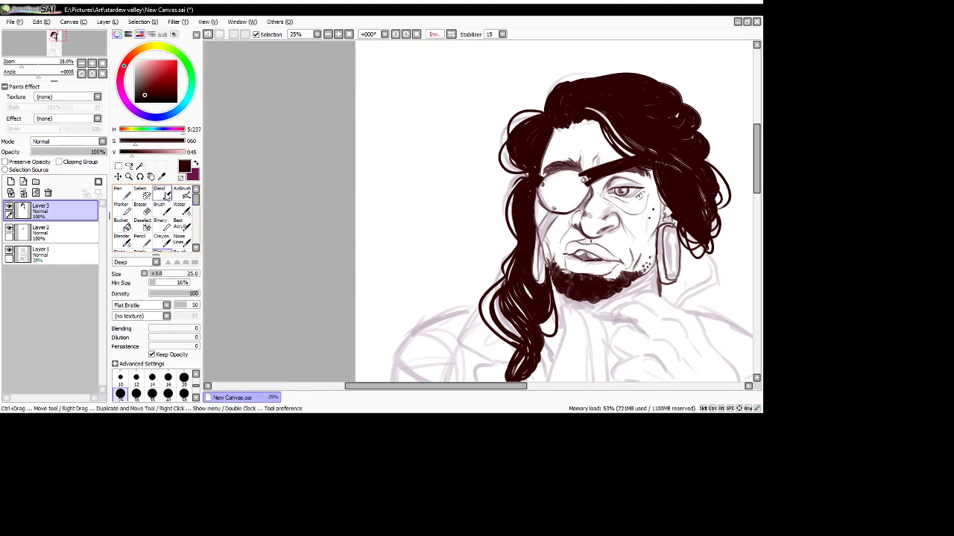
left_click(158, 207)
mouse_move(584, 179)
left_mouse_down()
mouse_move(559, 192)
mouse_move(580, 173)
mouse_move(576, 195)
mouse_move(586, 187)
mouse_move(567, 196)
mouse_move(582, 208)
mouse_move(576, 201)
mouse_move(587, 185)
mouse_move(556, 209)
mouse_move(578, 205)
mouse_move(582, 190)
mouse_move(558, 190)
left_mouse_up()
left_click(451, 35)
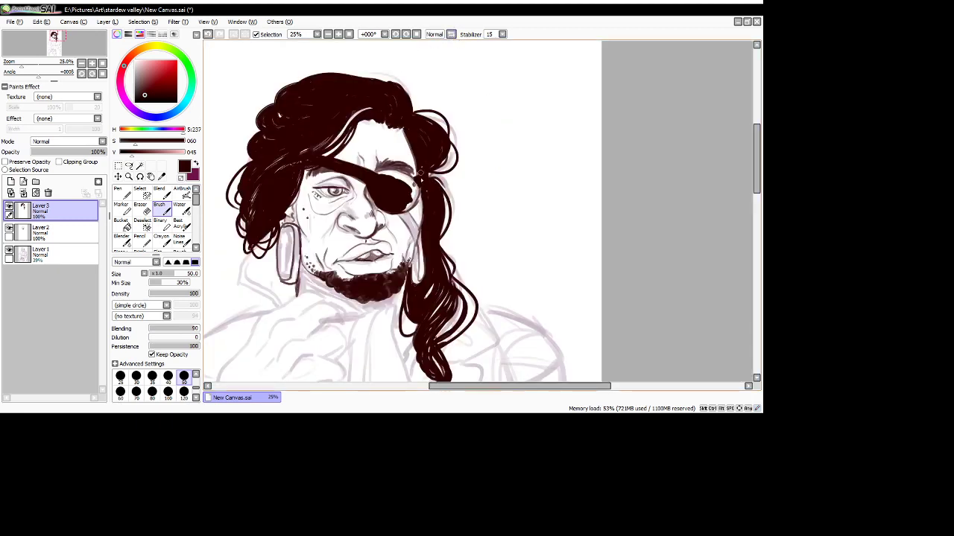
mouse_move(386, 176)
left_mouse_down()
mouse_move(407, 184)
mouse_move(375, 173)
mouse_move(412, 182)
mouse_move(415, 195)
mouse_move(416, 184)
mouse_move(398, 174)
mouse_move(416, 181)
mouse_move(403, 209)
mouse_move(416, 196)
mouse_move(404, 208)
mouse_move(414, 190)
mouse_move(405, 184)
mouse_move(415, 220)
mouse_move(400, 211)
mouse_move(409, 229)
mouse_move(398, 209)
mouse_move(416, 249)
mouse_move(404, 207)
left_mouse_up()
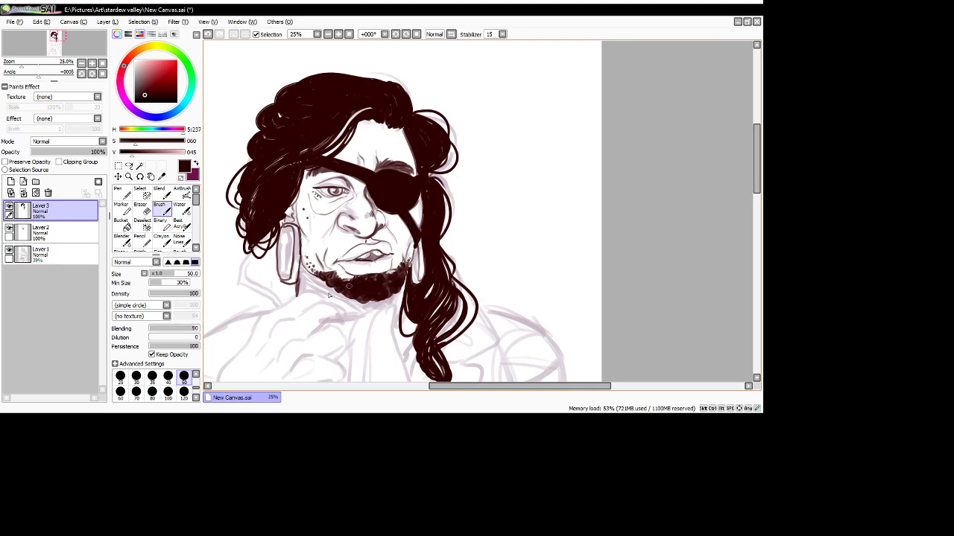
- Dot five golden-yellow studs (S 249, V 240) onto the eye patch with the Marker at size 20
left_click(149, 47)
left_click_drag(162, 61, 175, 63)
left_click(120, 376)
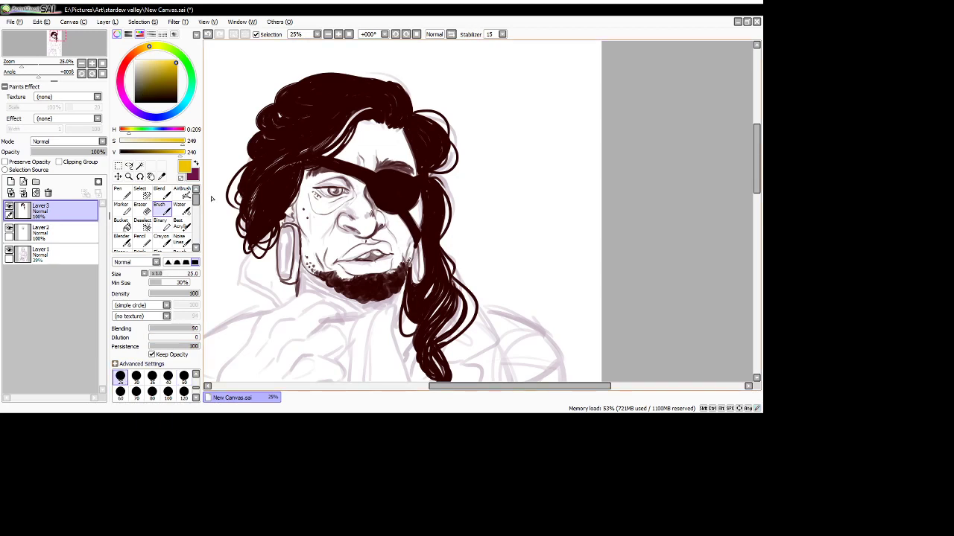
left_click(123, 208)
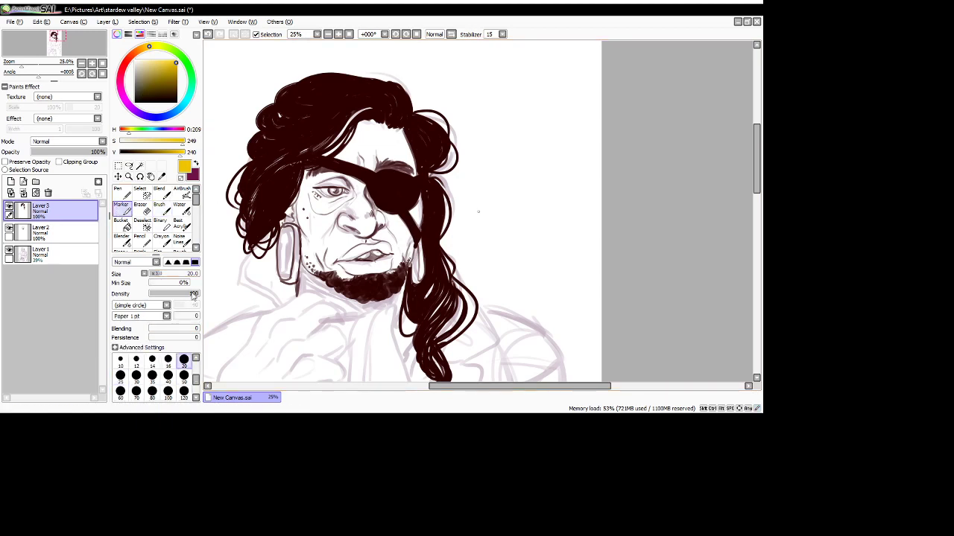
left_click(397, 194)
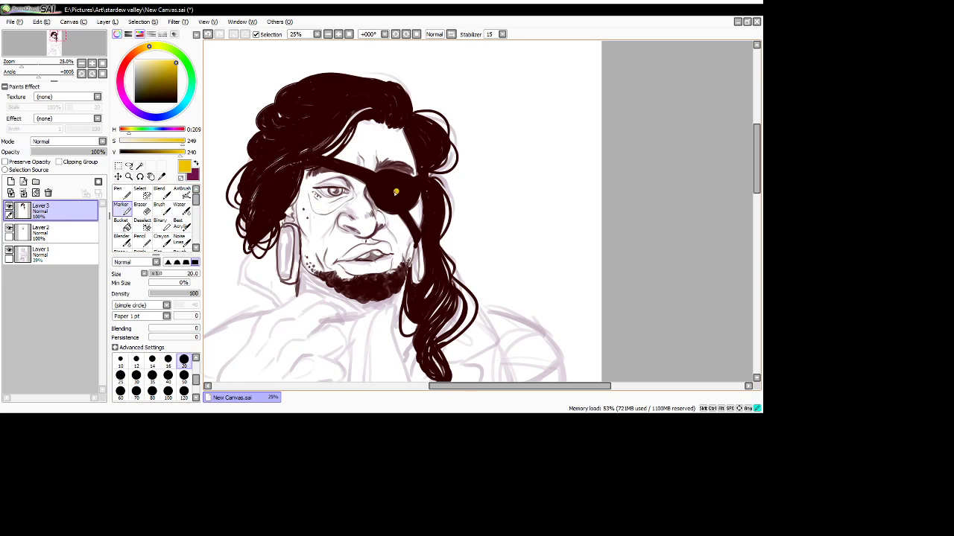
left_click(399, 181)
key("ctrl+z")
key("ctrl+z")
key("ctrl+z")
left_click(401, 179)
left_click(388, 191)
- Outline the eye patch and its upper strap in a muted grey-brown (S 18, V 102) with the Marker at size 20
left_click(162, 177)
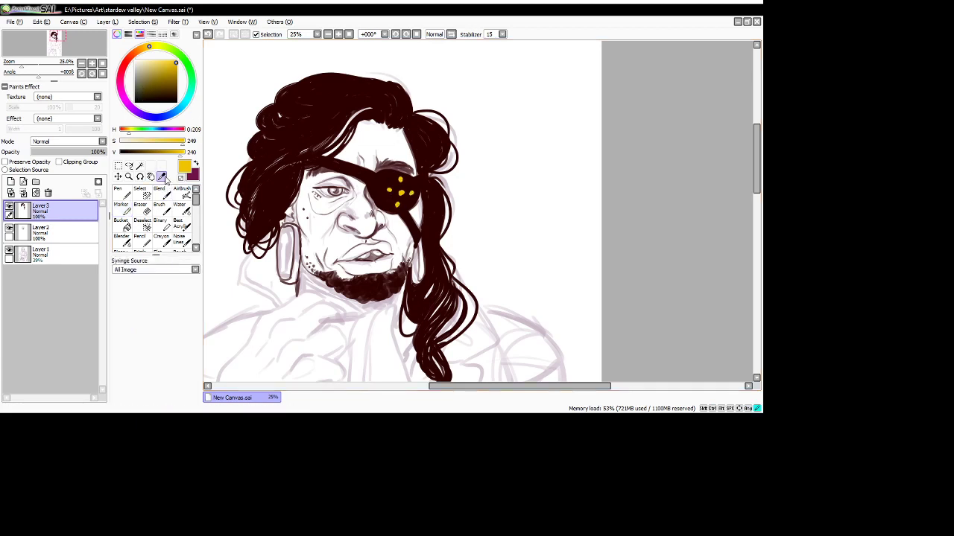
left_click(262, 141)
left_click_drag(143, 95, 138, 86)
left_click(123, 210)
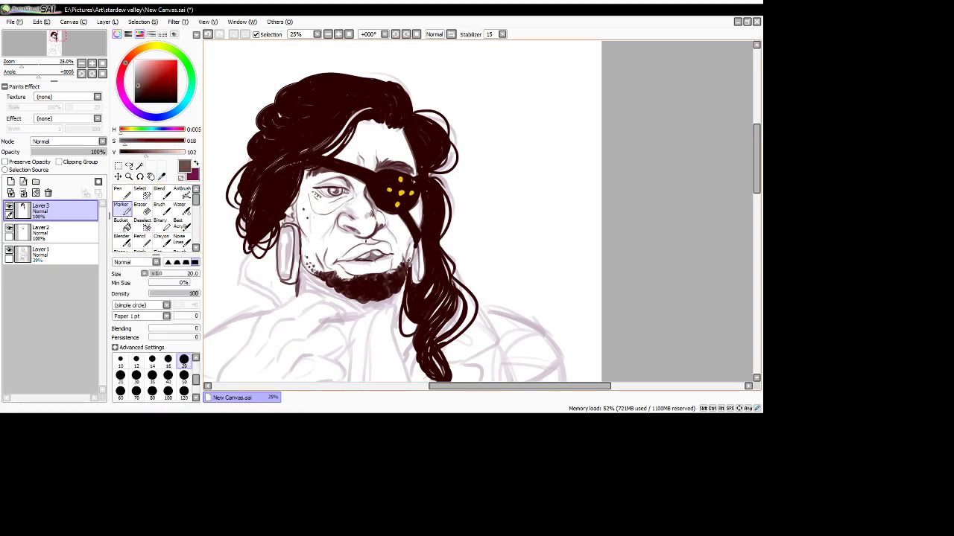
mouse_move(415, 181)
left_mouse_down()
mouse_move(421, 191)
mouse_move(397, 214)
left_mouse_up()
key("ctrl+z")
mouse_move(379, 173)
left_mouse_down()
mouse_move(370, 184)
mouse_move(375, 205)
left_mouse_up()
key("ctrl+z")
key("ctrl+z")
mouse_move(386, 172)
left_mouse_down()
mouse_move(369, 192)
mouse_move(383, 212)
left_mouse_up()
key("ctrl+z")
left_click_drag(316, 164, 357, 176)
- Draw thin grey-brown strand lines through the front swoop and across the crown of the hair
left_click_drag(371, 110, 334, 141)
mouse_move(354, 117)
left_mouse_down()
mouse_move(317, 149)
mouse_move(326, 149)
left_mouse_up()
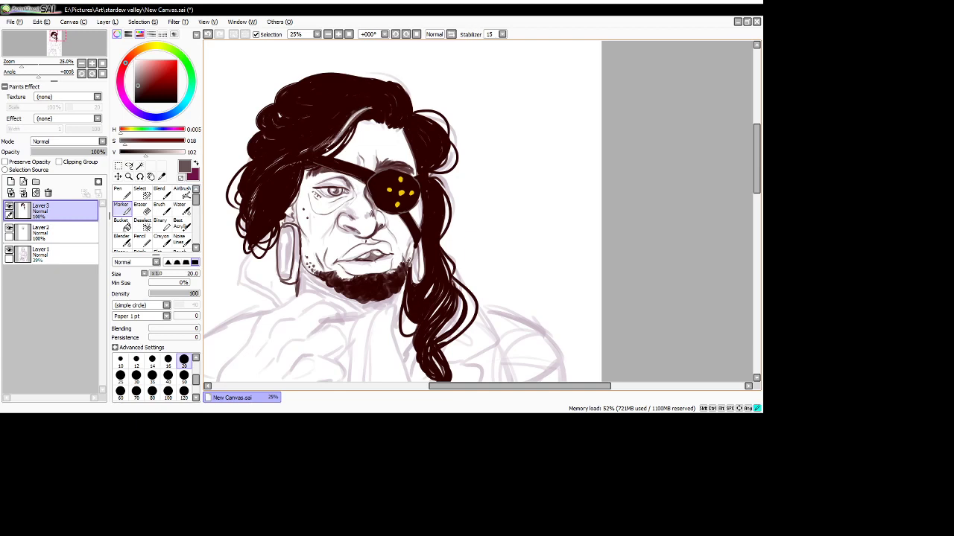
mouse_move(391, 120)
left_mouse_down()
mouse_move(354, 101)
mouse_move(304, 140)
mouse_move(264, 143)
mouse_move(301, 134)
mouse_move(287, 112)
left_mouse_up()
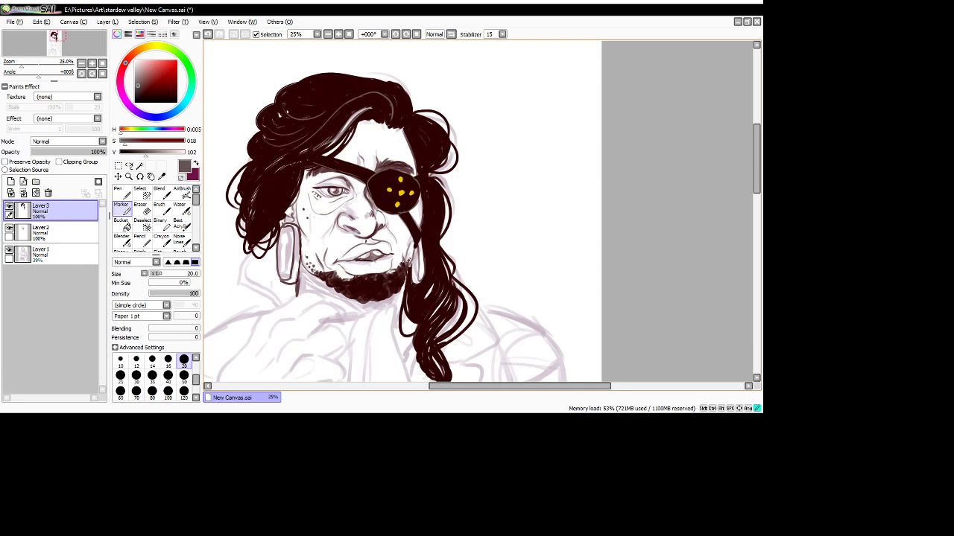
left_click_drag(341, 95, 335, 99)
- Add thin grey-brown strand lines to the curl behind the eye patch, the long hanging lock and the ear-side locks
mouse_move(390, 122)
left_mouse_down()
mouse_move(416, 129)
mouse_move(417, 165)
left_mouse_up()
mouse_move(440, 125)
left_mouse_down()
mouse_move(422, 143)
mouse_move(435, 140)
left_mouse_up()
left_click_drag(430, 191, 426, 257)
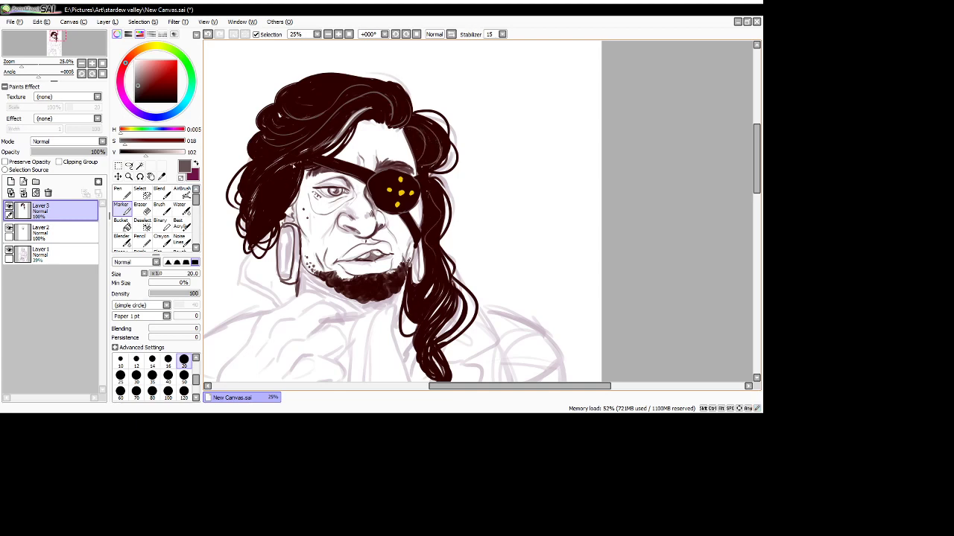
mouse_move(287, 167)
left_mouse_down()
mouse_move(265, 187)
mouse_move(281, 190)
left_mouse_up()
- Sample the hair's dark brown and cover the light gaps in the front swoop above the forehead with the Marker
left_click(162, 177)
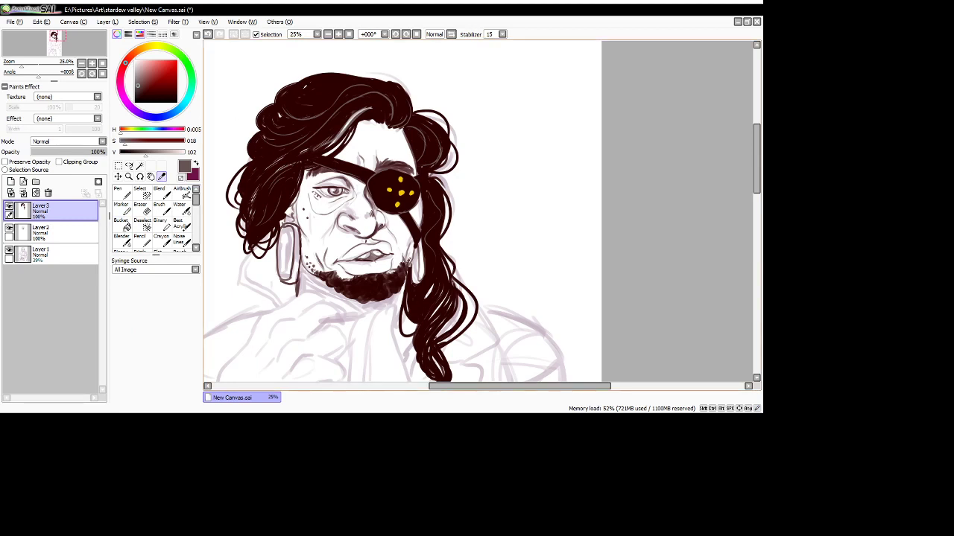
left_click(257, 114)
left_click(122, 209)
left_click_drag(330, 146, 352, 122)
mouse_move(336, 138)
left_mouse_down()
mouse_move(368, 108)
mouse_move(330, 148)
mouse_move(348, 121)
left_mouse_up()
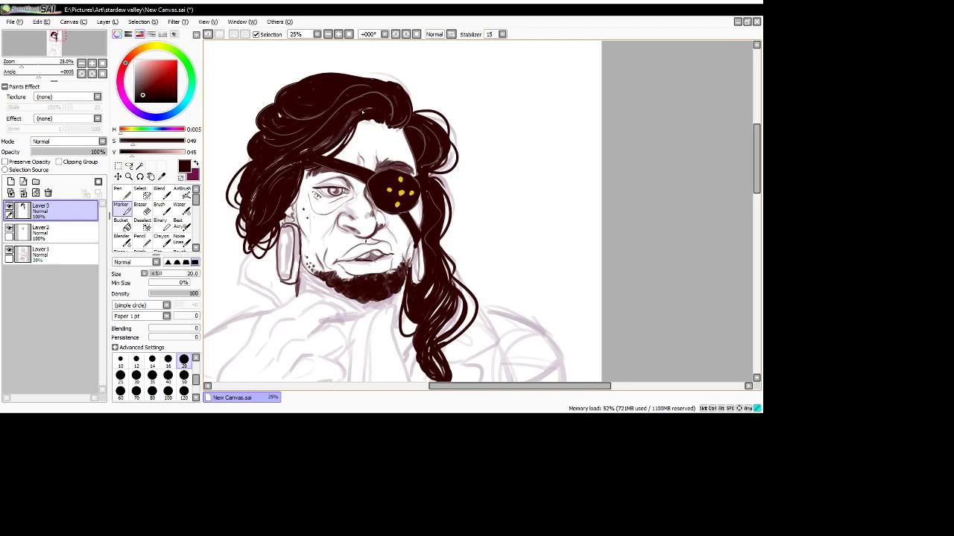
- Toggle the Layer 1 sketch off and on to check the line art, and merge Layer 3 down into Layer 2
left_click(9, 253)
left_click(9, 253)
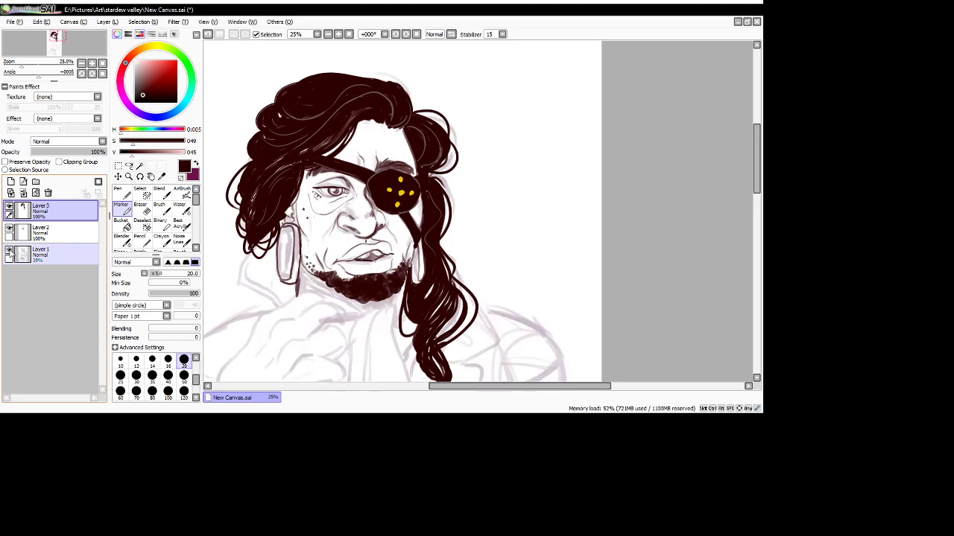
left_click(23, 192)
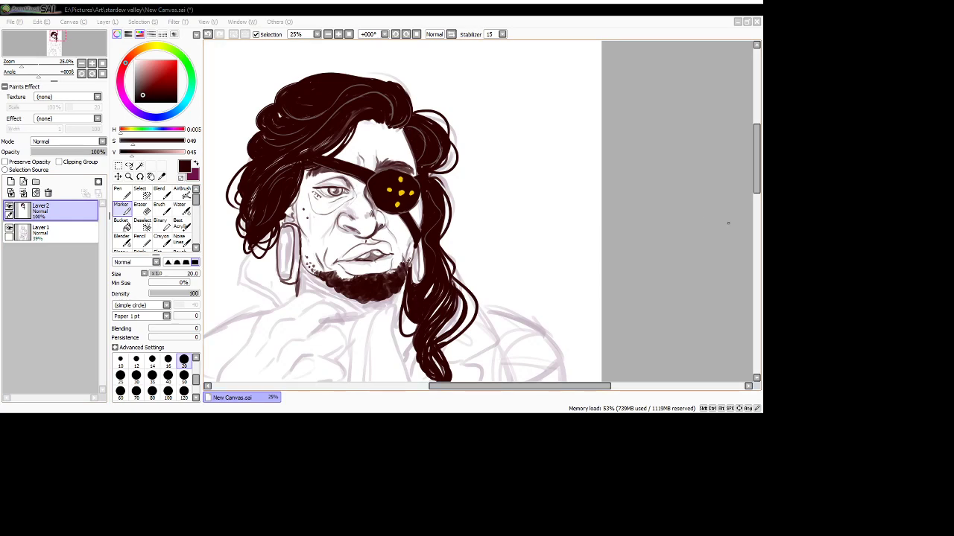
- Outline the outer edge of the upturned collar below the ear-side locks with the Marker at size 20
left_click(662, 246)
scroll(602, 219, "down", 2)
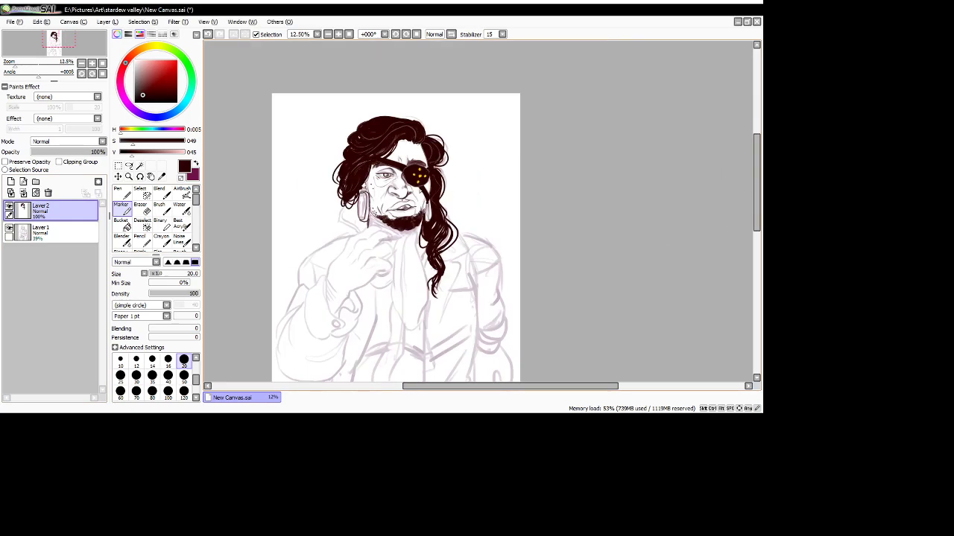
scroll(340, 235, "up", 3)
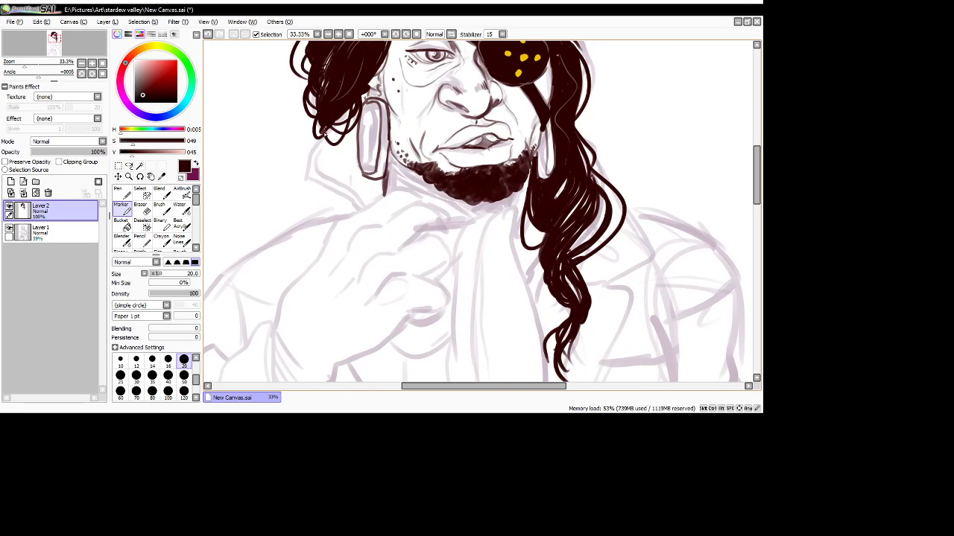
mouse_move(320, 139)
left_mouse_down()
mouse_move(296, 185)
mouse_move(356, 210)
left_mouse_up()
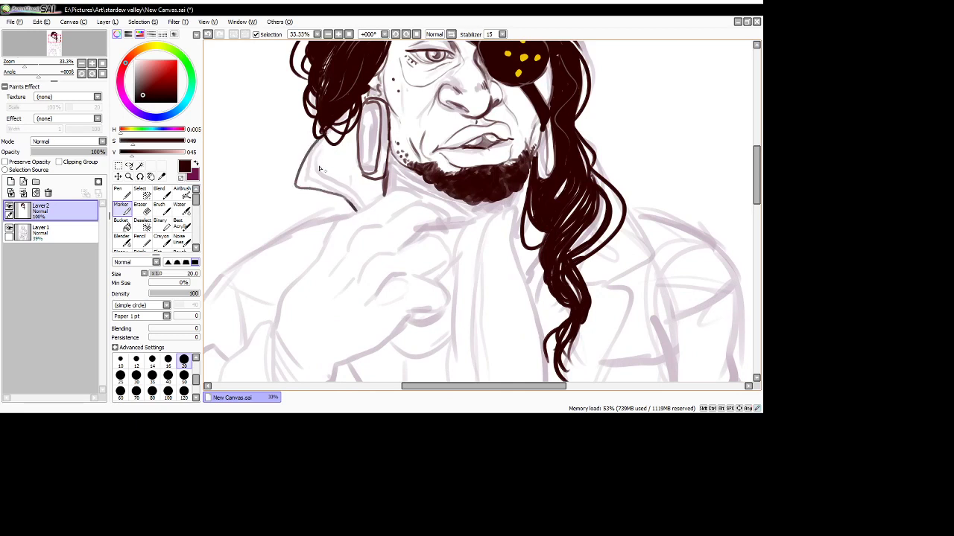
- Try to draw a second line along the lower edge of the upturned collar
left_click_drag(301, 173, 354, 198)
key("ctrl+z")
left_click_drag(298, 175, 361, 207)
key("ctrl+z")
left_click_drag(303, 170, 357, 199)
right_click(371, 205)
key("ctrl+z")
- Resample the dark brown from the hair and draw the collar's inner edge and fold lines toward the neck
left_click(161, 177)
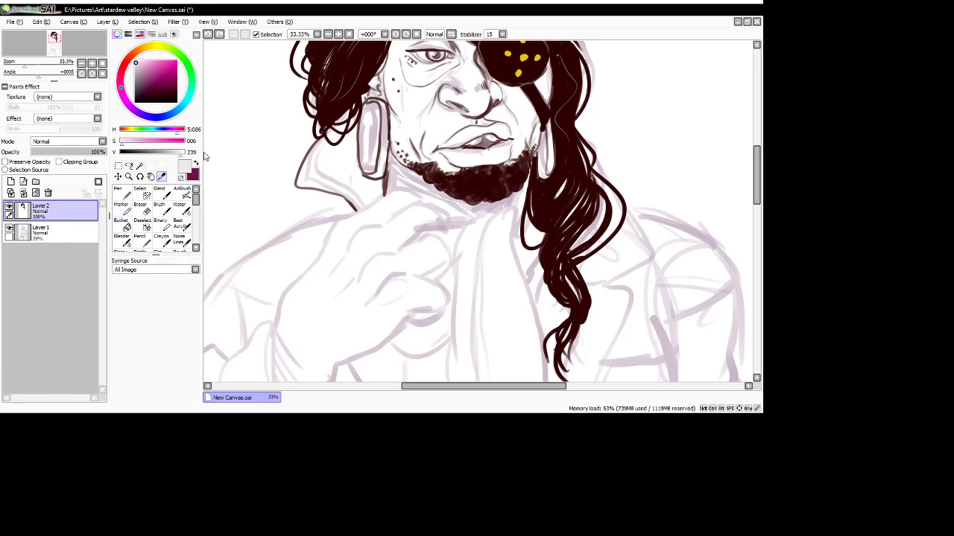
left_click(335, 112)
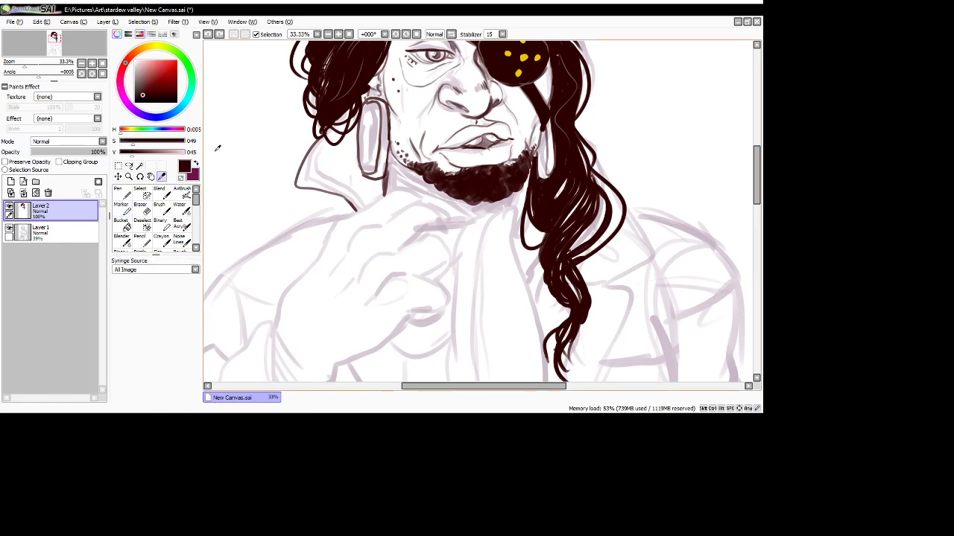
left_click(123, 210)
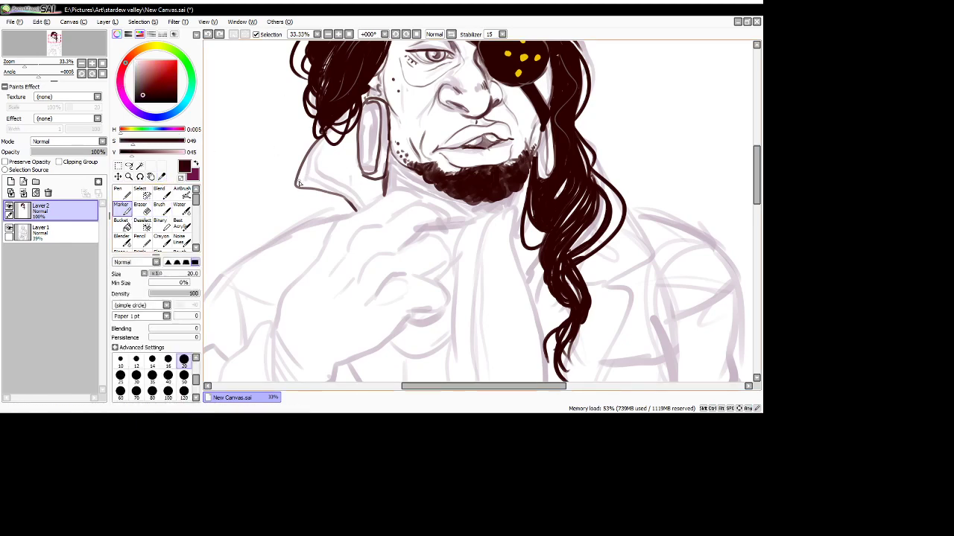
mouse_move(298, 184)
left_mouse_down()
mouse_move(358, 205)
mouse_move(368, 191)
left_mouse_up()
mouse_move(323, 146)
left_mouse_down()
mouse_move(315, 177)
mouse_move(382, 198)
mouse_move(381, 159)
mouse_move(388, 180)
mouse_move(384, 196)
mouse_move(376, 139)
mouse_move(416, 177)
mouse_move(390, 166)
mouse_move(439, 196)
left_mouse_up()
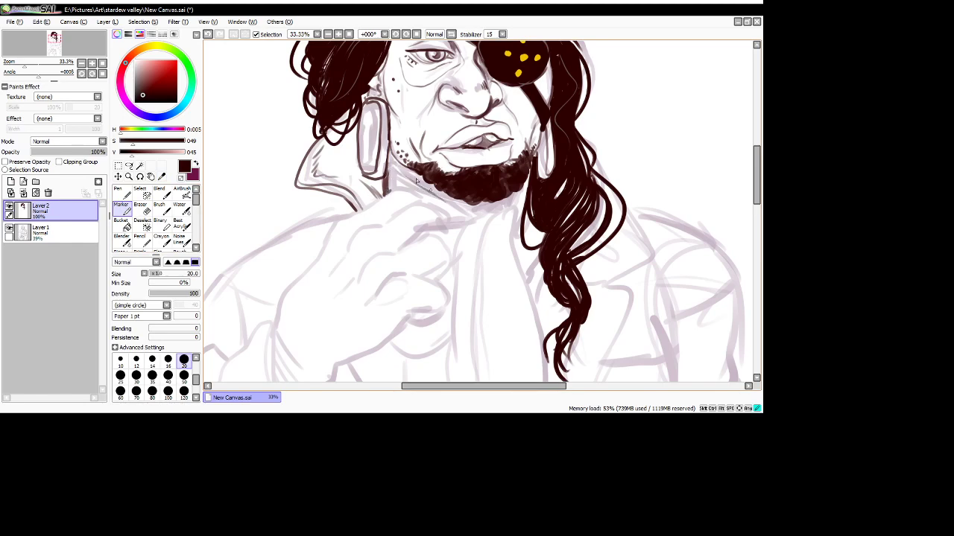
- Draw the neck line and short shading strokes beneath the jaw and beard
mouse_move(389, 154)
left_mouse_down()
mouse_move(408, 179)
mouse_move(467, 201)
left_mouse_up()
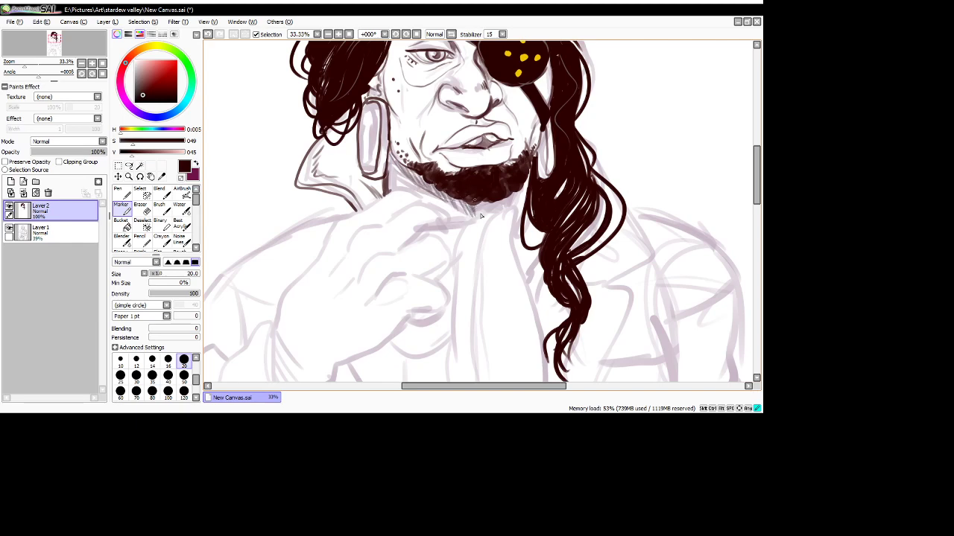
mouse_move(412, 184)
left_mouse_down()
mouse_move(469, 214)
mouse_move(434, 197)
mouse_move(488, 213)
mouse_move(473, 216)
mouse_move(500, 209)
mouse_move(485, 230)
mouse_move(516, 193)
mouse_move(511, 207)
mouse_move(475, 209)
mouse_move(526, 200)
mouse_move(517, 203)
mouse_move(527, 181)
mouse_move(506, 201)
mouse_move(526, 190)
mouse_move(514, 207)
mouse_move(526, 182)
mouse_move(507, 203)
left_mouse_up()
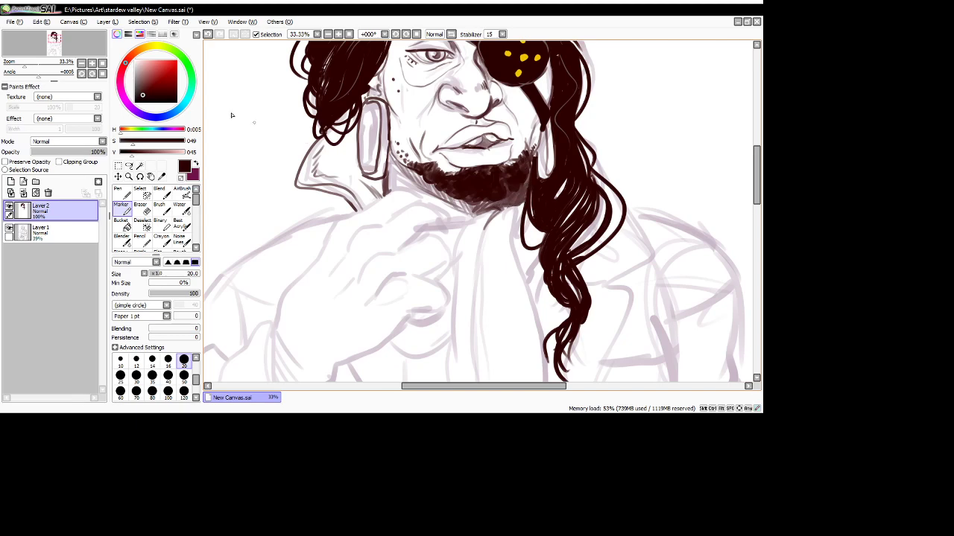
- Choose a light dusty pink and add fine highlight strokes along the beard's lower edge with the Marker at size 14
left_click(142, 70)
left_click_drag(530, 169, 511, 197)
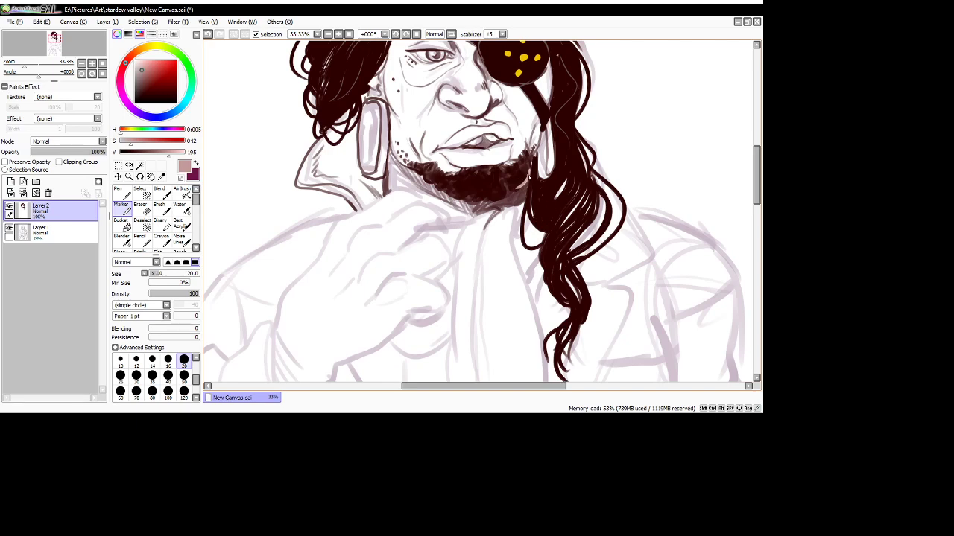
left_click(152, 360)
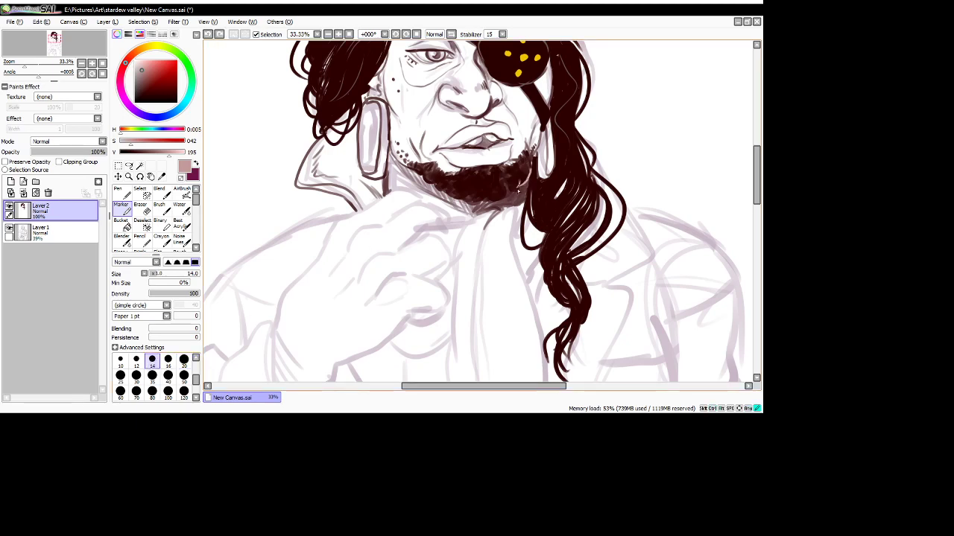
left_click_drag(520, 192, 476, 204)
- Resample the dark brown from the beard and outline the upper fingers and knuckles of the raised hand with the Marker at size 25
left_click(161, 176)
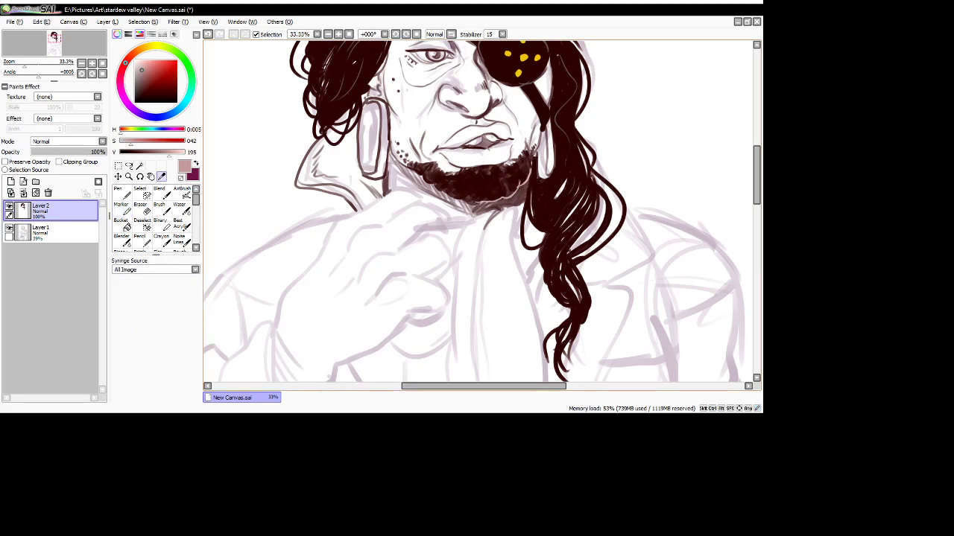
left_click(484, 183)
left_click(122, 211)
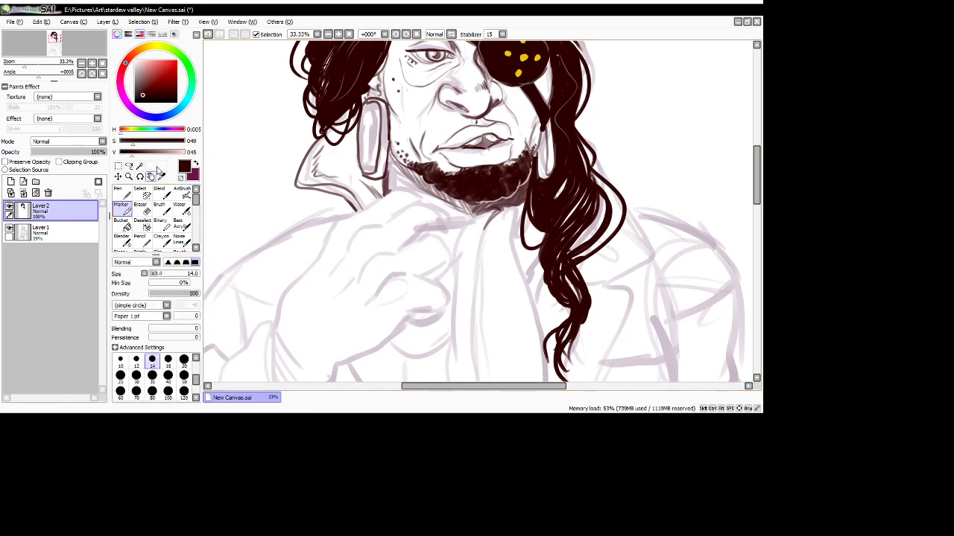
left_click(347, 36)
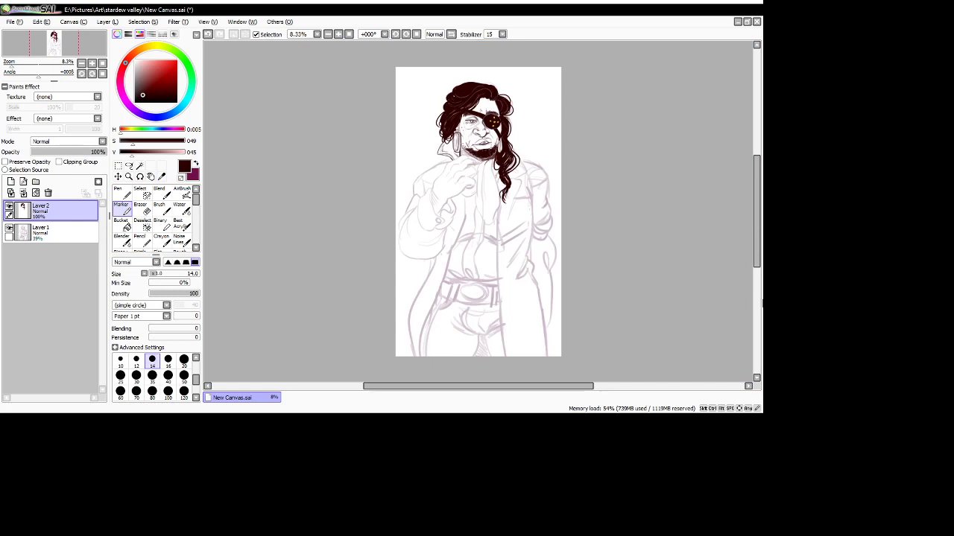
scroll(560, 296, "up", 1)
scroll(405, 228, "down", 1)
scroll(455, 155, "up", 2)
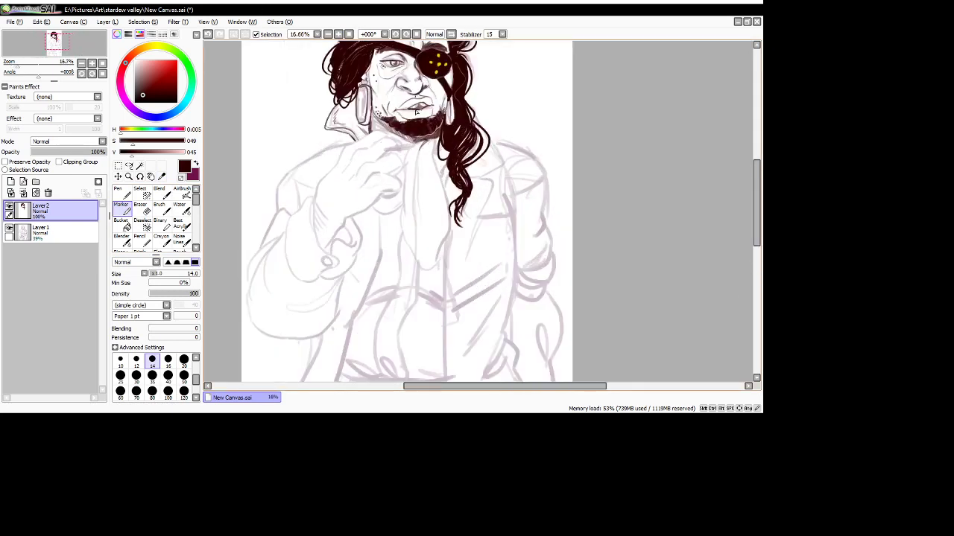
left_click(183, 360)
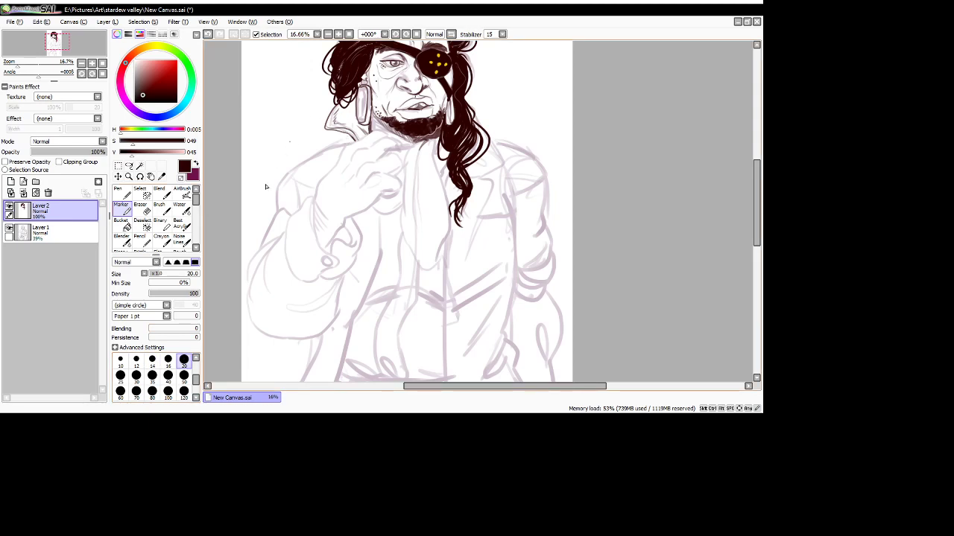
key("bracketright")
scroll(251, 120, "up", 1)
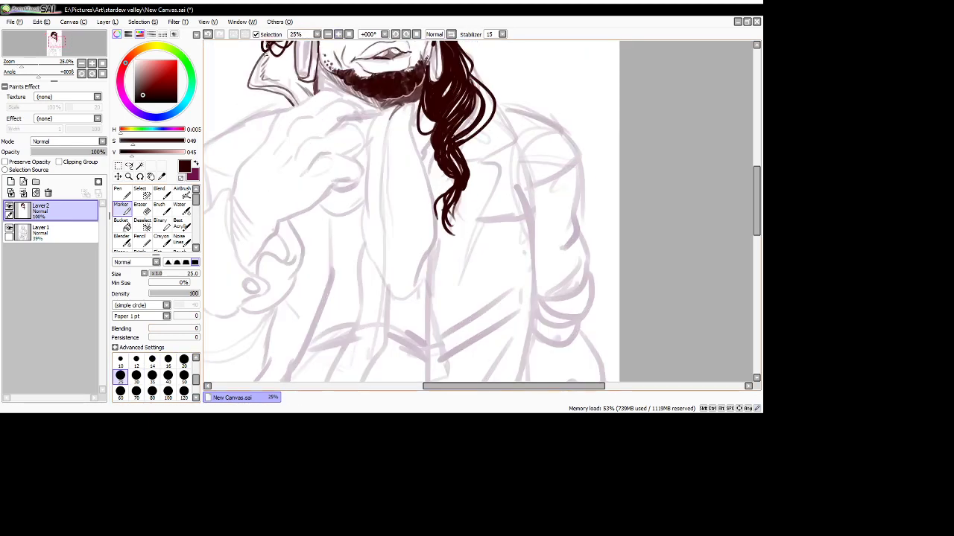
mouse_move(271, 140)
left_mouse_down()
mouse_move(309, 100)
mouse_move(338, 102)
left_mouse_up()
left_click_drag(272, 155, 310, 117)
mouse_move(303, 129)
left_mouse_down()
mouse_move(336, 100)
mouse_move(358, 109)
mouse_move(355, 117)
mouse_move(373, 115)
mouse_move(342, 118)
mouse_move(286, 165)
mouse_move(343, 126)
mouse_move(364, 138)
mouse_move(347, 155)
left_mouse_up()
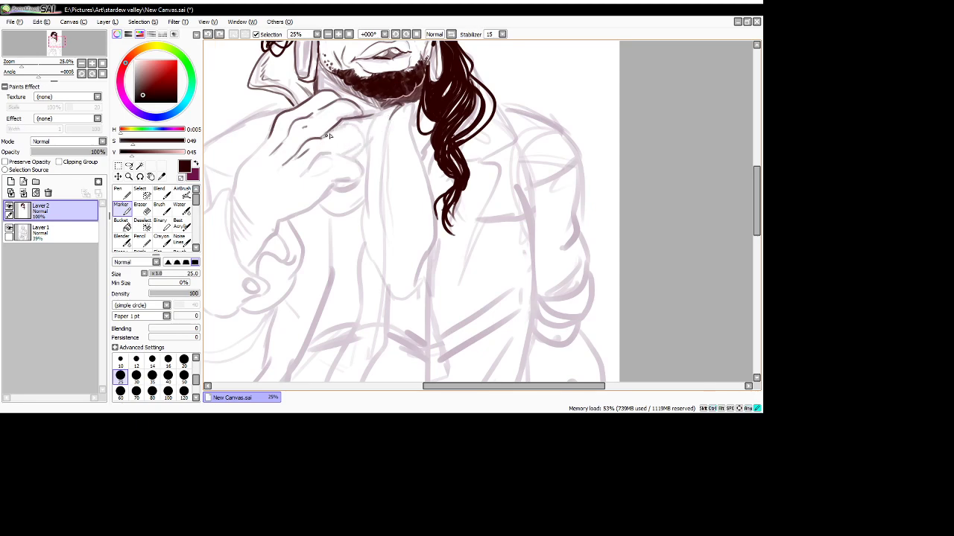
- Outline the lower curled fingers of the raised hand and try the line along its underside toward the wrist
mouse_move(330, 135)
left_mouse_down()
mouse_move(364, 130)
mouse_move(356, 157)
mouse_move(362, 148)
left_mouse_up()
mouse_move(307, 170)
left_mouse_down()
mouse_move(350, 160)
mouse_move(363, 177)
mouse_move(292, 220)
left_mouse_up()
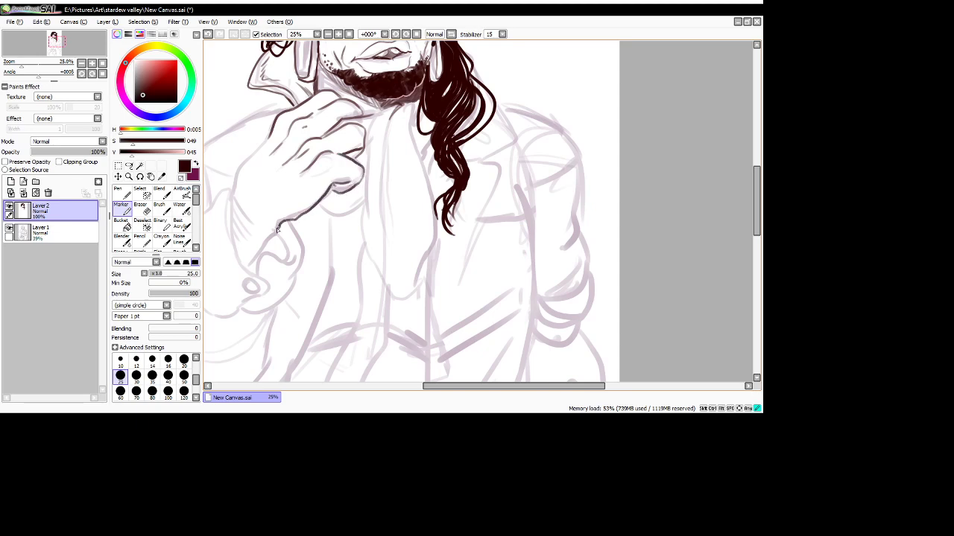
key("ctrl+z")
left_click_drag(333, 187, 280, 228)
key("ctrl+z")
left_click_drag(335, 183, 281, 226)
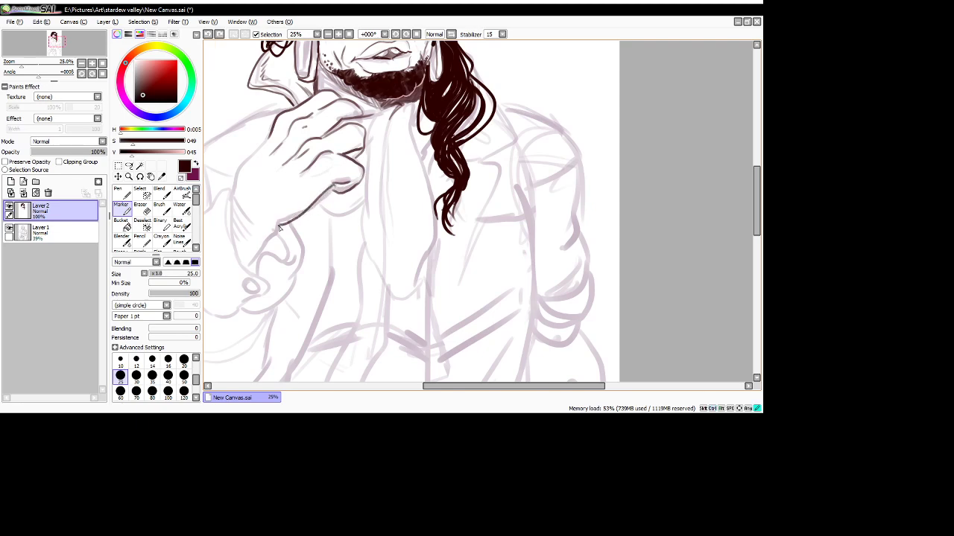
- Redraw the hand's underside down the wrist, and outline the back of the hand with wrist shading and the lowest curled finger
key("ctrl+z")
mouse_move(250, 272)
left_mouse_down()
mouse_move(294, 217)
mouse_move(262, 254)
left_mouse_up()
mouse_move(289, 216)
left_mouse_down()
mouse_move(325, 201)
mouse_move(337, 184)
mouse_move(310, 222)
mouse_move(291, 218)
mouse_move(336, 184)
mouse_move(281, 222)
mouse_move(321, 198)
left_mouse_up()
key("ctrl+z")
key("ctrl+z")
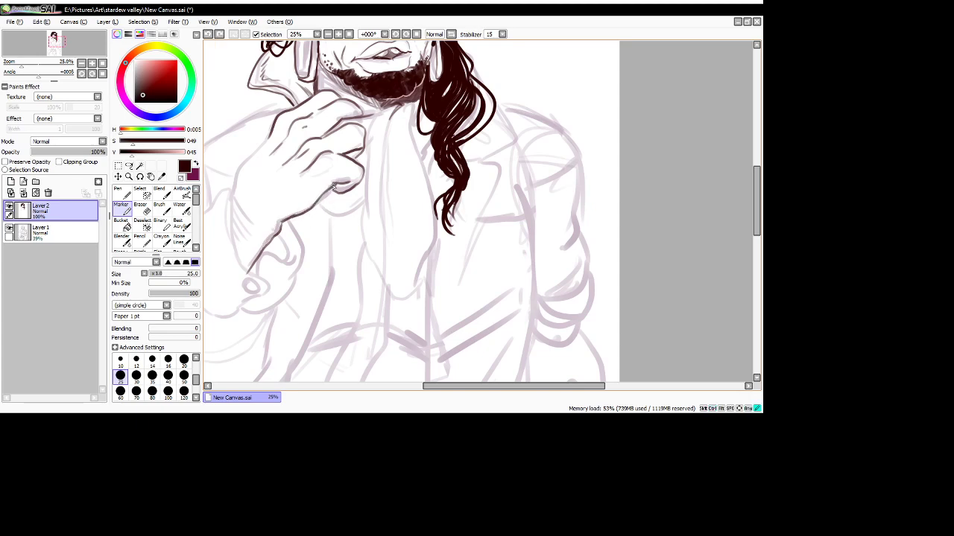
mouse_move(272, 138)
left_mouse_down()
mouse_move(230, 198)
mouse_move(249, 222)
mouse_move(229, 199)
mouse_move(251, 235)
mouse_move(233, 235)
mouse_move(253, 250)
left_mouse_up()
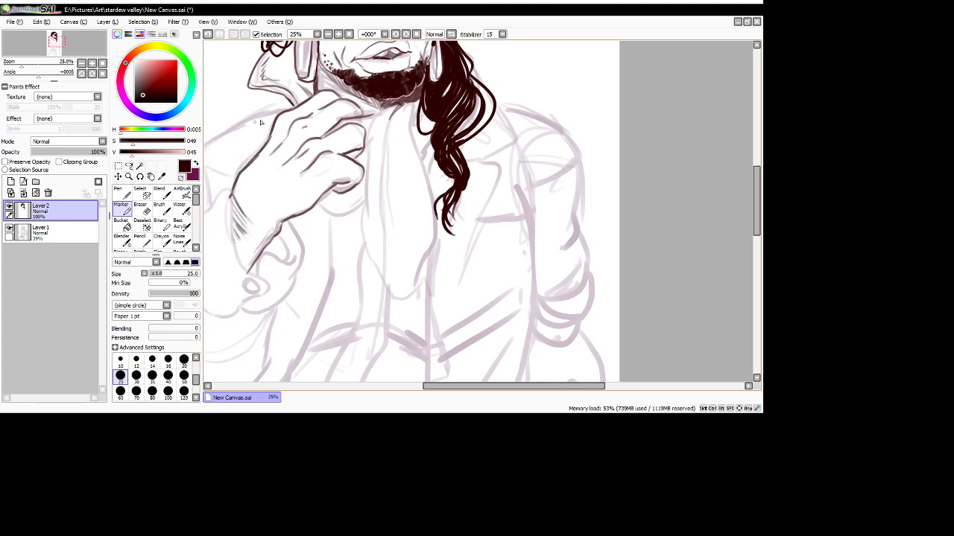
mouse_move(316, 206)
left_mouse_down()
mouse_move(343, 216)
mouse_move(364, 188)
mouse_move(345, 201)
left_mouse_up()
- Outline the hanging neck scarf from beneath the beard down to its rounded tip and back up beside the hair
mouse_move(397, 106)
left_mouse_down()
mouse_move(369, 132)
mouse_move(365, 204)
mouse_move(372, 261)
mouse_move(388, 282)
left_mouse_up()
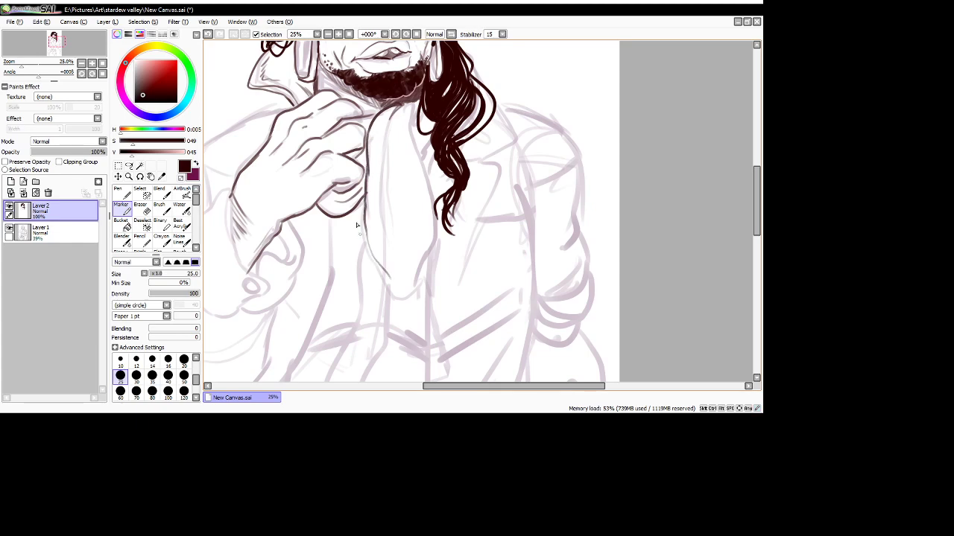
key("ctrl+z")
mouse_move(366, 202)
left_mouse_down()
mouse_move(396, 299)
mouse_move(415, 290)
mouse_move(436, 228)
mouse_move(438, 195)
mouse_move(419, 154)
left_mouse_up()
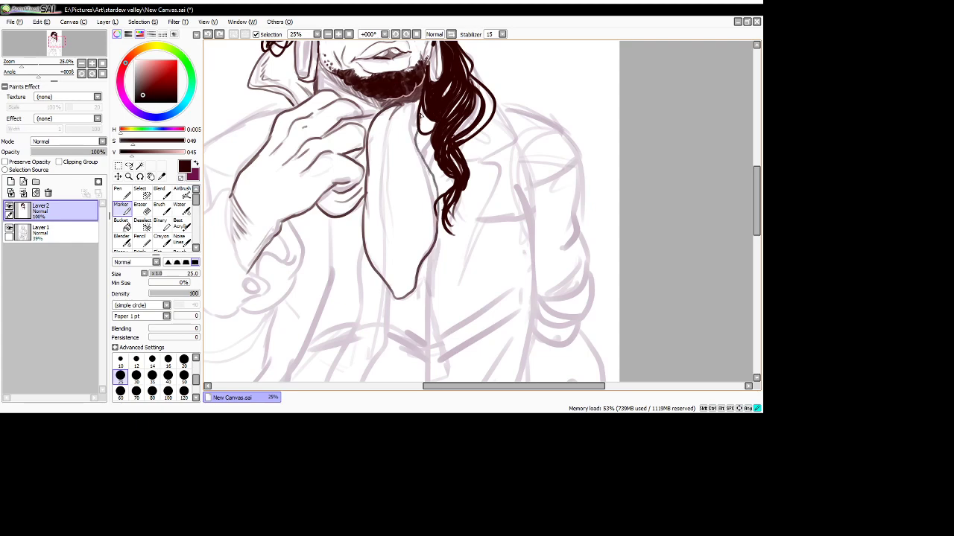
- Draw the long inner fold of the neck scarf and add short accent strokes along its edges beside the hair
mouse_move(421, 115)
left_mouse_down()
mouse_move(393, 92)
mouse_move(420, 102)
left_mouse_up()
left_click_drag(420, 105, 418, 116)
mouse_move(420, 105)
left_mouse_down()
mouse_move(419, 154)
mouse_move(414, 135)
mouse_move(428, 191)
left_mouse_up()
mouse_move(389, 120)
left_mouse_down()
mouse_move(381, 223)
mouse_move(390, 237)
mouse_move(387, 174)
mouse_move(401, 113)
left_mouse_up()
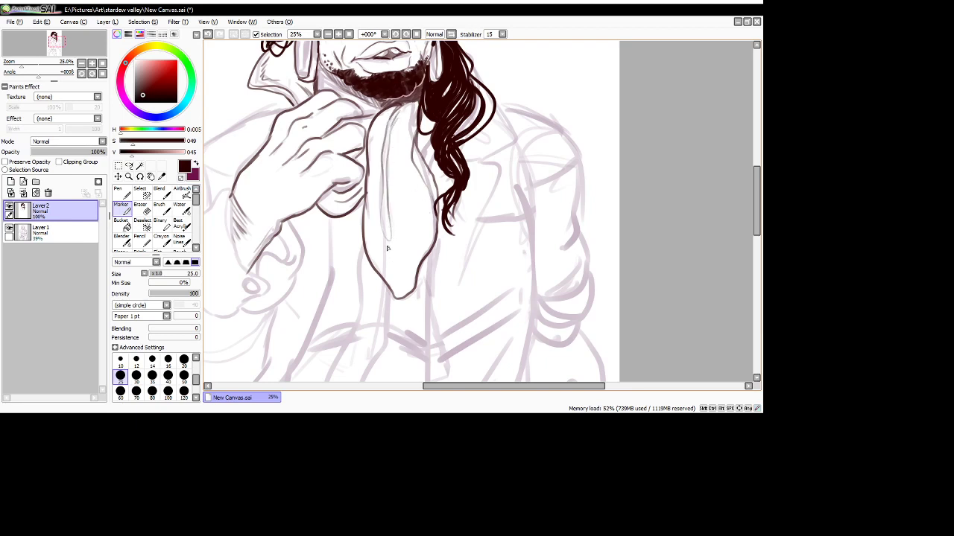
left_click_drag(435, 237, 412, 274)
left_click_drag(375, 115, 380, 113)
left_click_drag(423, 148, 430, 146)
left_click_drag(423, 154, 430, 152)
- Hide the sketch on Layer 1 to check the line art by itself, and show it again
left_click(339, 35)
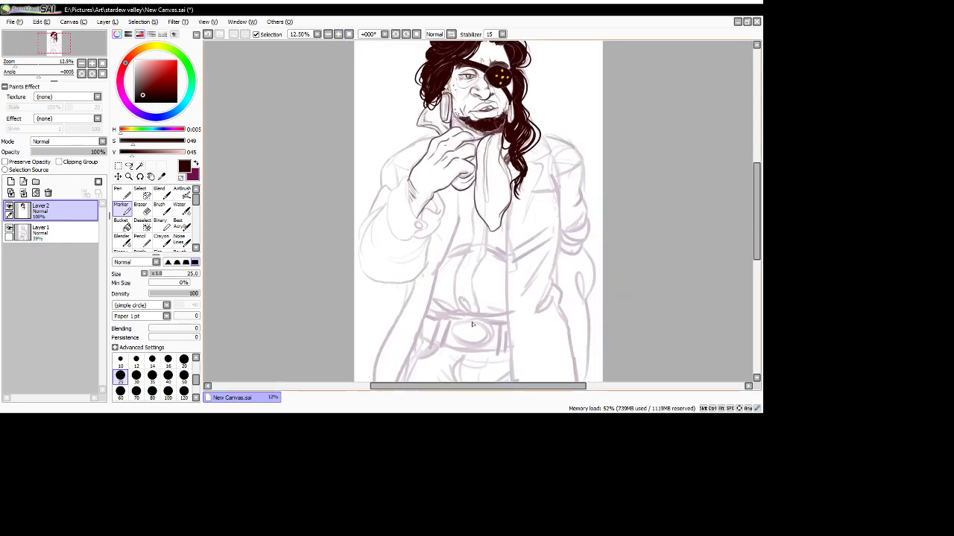
left_click_drag(498, 388, 541, 389)
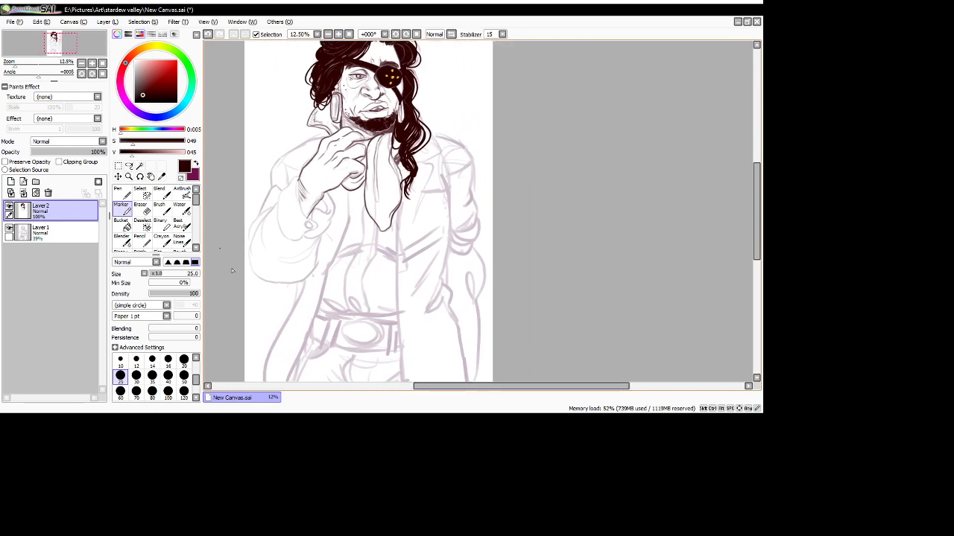
key("alt+Tab")
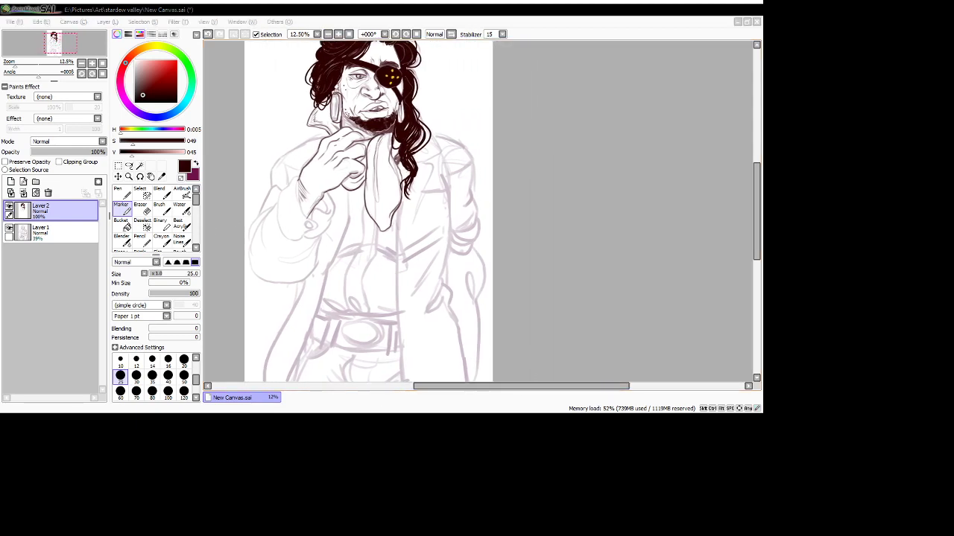
left_click(548, 231)
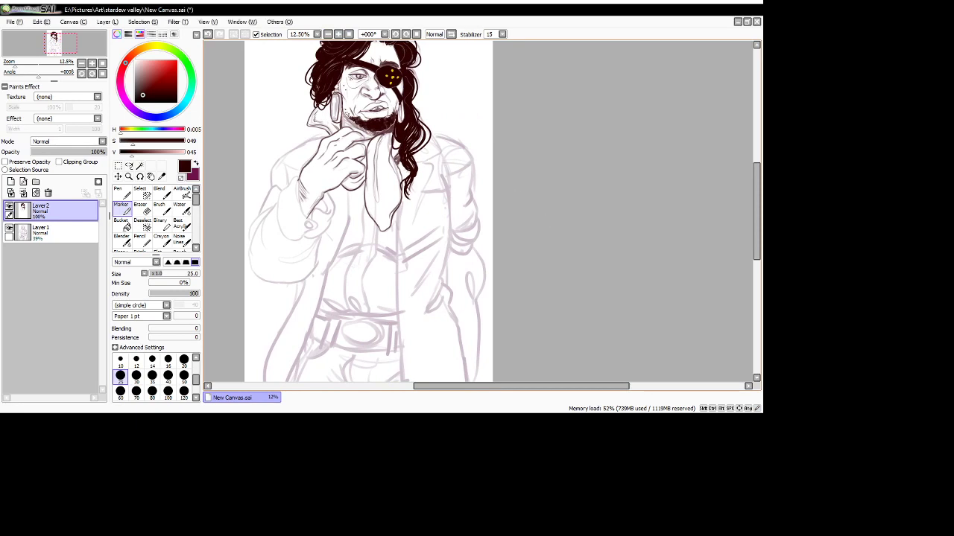
left_click(10, 230)
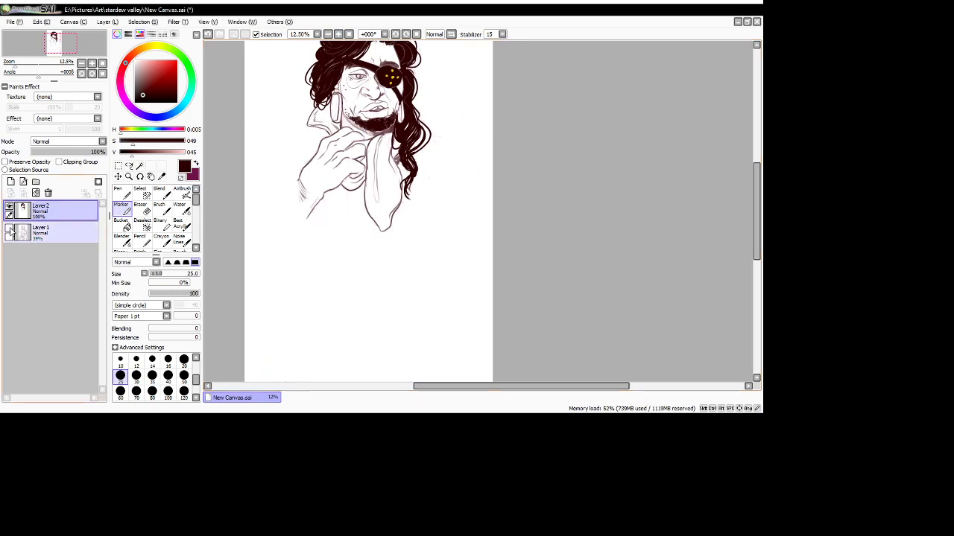
left_click(10, 230)
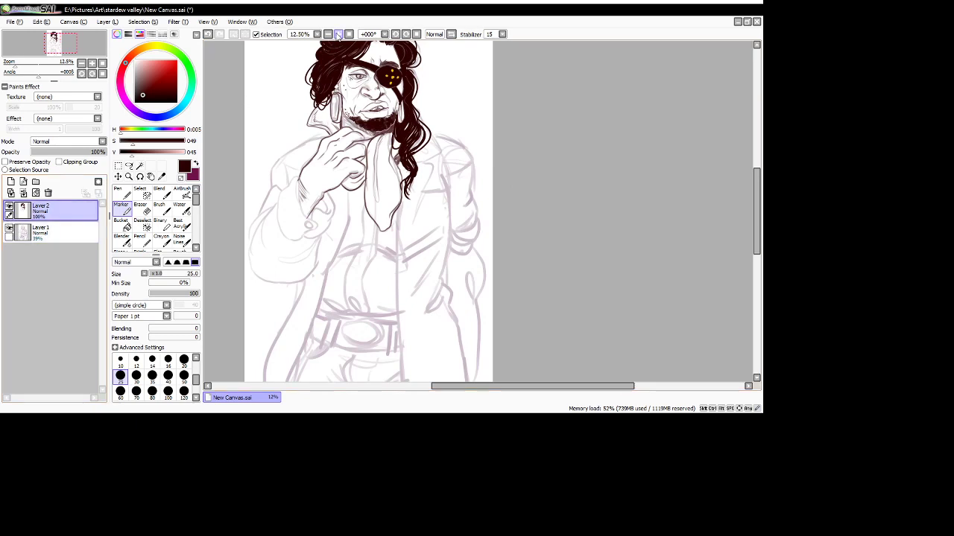
- Outline the turned-back cuff around the raised wrist, including its round button and the folds on the inner side
left_click(338, 34)
left_click_drag(456, 390, 380, 389)
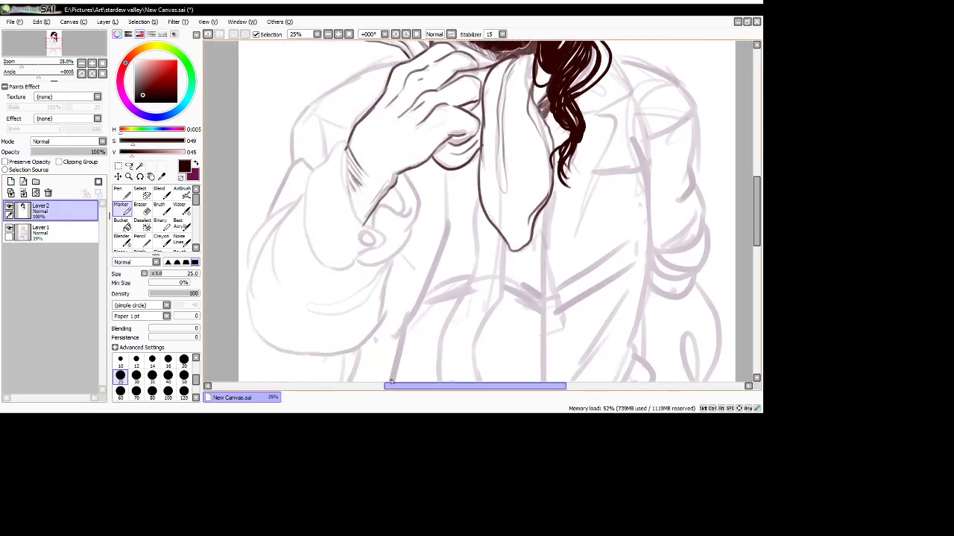
mouse_move(345, 144)
left_mouse_down()
mouse_move(352, 206)
mouse_move(384, 236)
mouse_move(351, 260)
mouse_move(336, 236)
mouse_move(352, 256)
mouse_move(336, 275)
mouse_move(312, 255)
mouse_move(307, 221)
mouse_move(328, 161)
left_mouse_up()
key("ctrl+z")
mouse_move(361, 255)
left_mouse_down()
mouse_move(321, 275)
mouse_move(303, 253)
mouse_move(300, 186)
mouse_move(334, 147)
left_mouse_up()
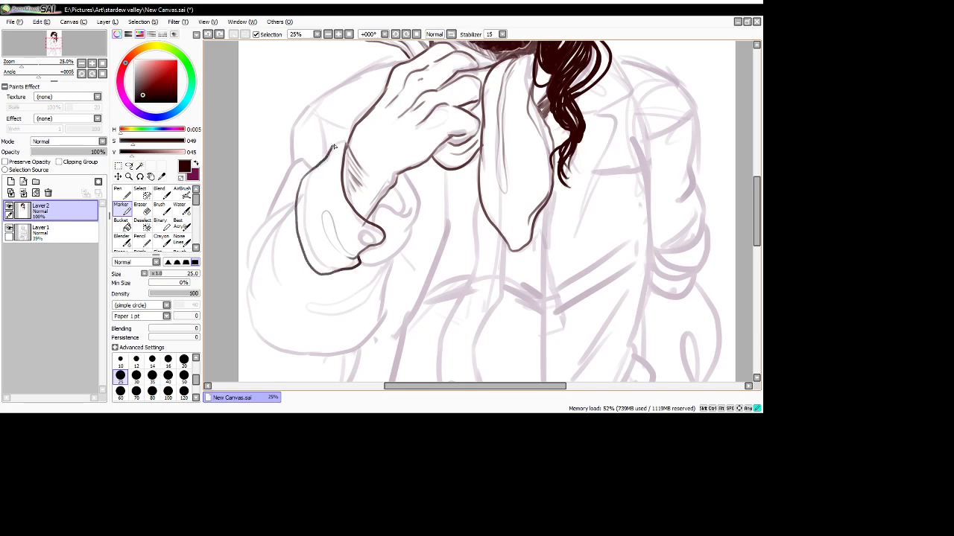
mouse_move(365, 229)
left_mouse_down()
mouse_move(364, 237)
mouse_move(393, 207)
mouse_move(411, 212)
left_mouse_up()
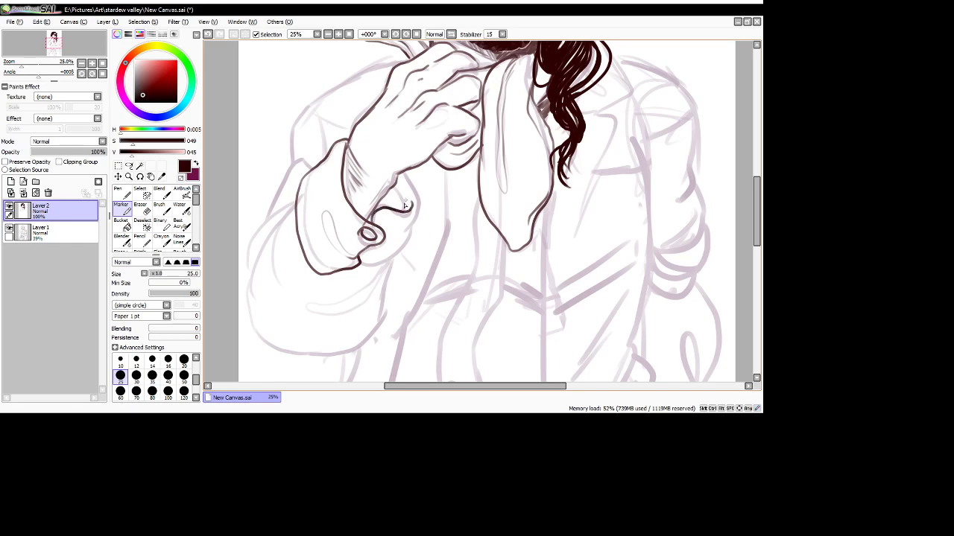
mouse_move(404, 174)
left_mouse_down()
mouse_move(423, 198)
mouse_move(398, 237)
mouse_move(409, 236)
mouse_move(393, 241)
mouse_move(392, 265)
mouse_move(356, 272)
left_mouse_up()
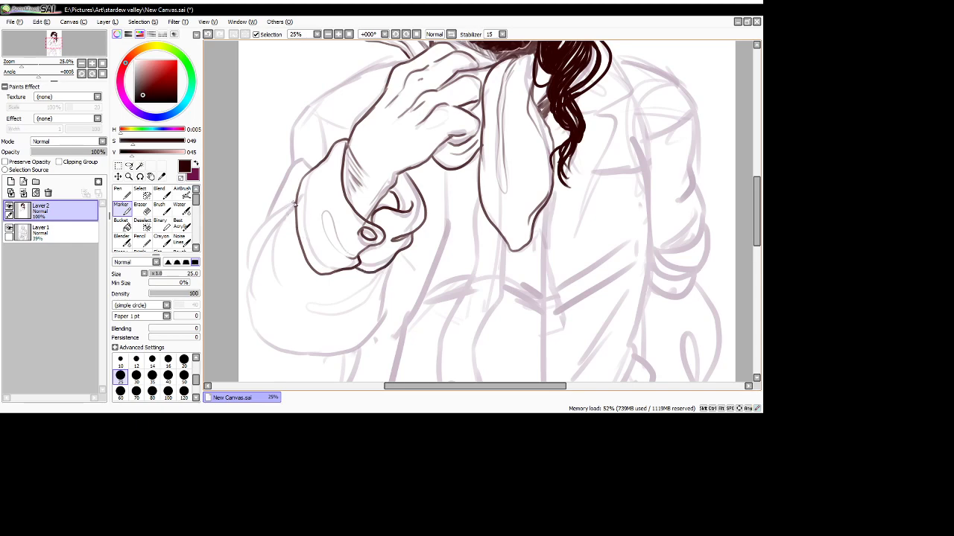
- Outline the baggy sleeve hanging below the raised arm's cuff, redrawing its outer curve and adding fold lines near the elbow
mouse_move(294, 206)
left_mouse_down()
mouse_move(270, 275)
mouse_move(280, 222)
mouse_move(254, 264)
mouse_move(254, 311)
mouse_move(275, 342)
left_mouse_up()
key("ctrl+z")
mouse_move(283, 219)
left_mouse_down()
mouse_move(251, 267)
mouse_move(258, 333)
mouse_move(274, 350)
mouse_move(329, 352)
mouse_move(388, 283)
mouse_move(398, 257)
mouse_move(331, 317)
left_mouse_up()
key("ctrl+z")
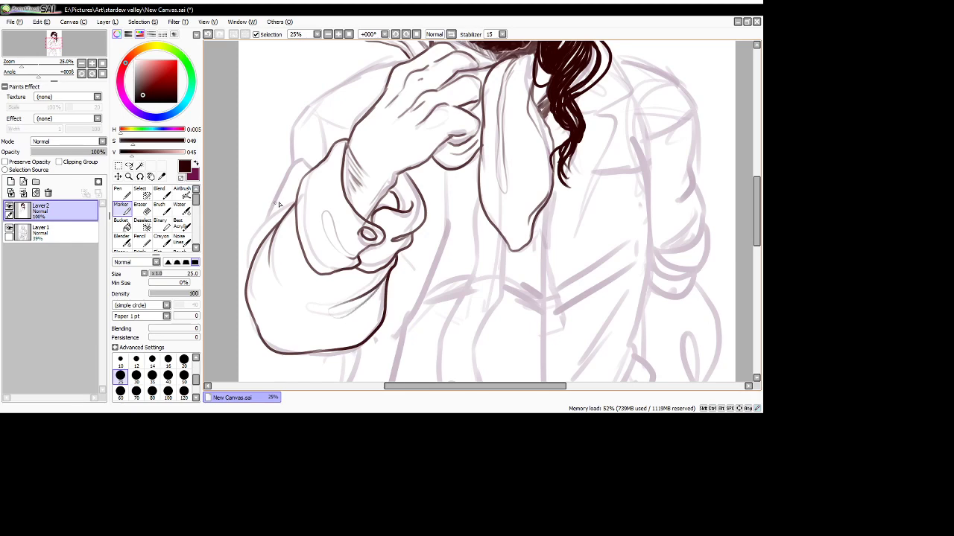
mouse_move(296, 201)
left_mouse_down()
mouse_move(254, 228)
mouse_move(253, 263)
left_mouse_up()
- Draw the raised arm's upper sleeve edge and shoulder contour, with an inner seam line running toward the collar
mouse_move(268, 218)
left_mouse_down()
mouse_move(295, 160)
mouse_move(312, 170)
mouse_move(317, 150)
mouse_move(298, 134)
mouse_move(288, 157)
mouse_move(287, 128)
mouse_move(311, 96)
mouse_move(404, 58)
mouse_move(337, 86)
mouse_move(290, 158)
left_mouse_up()
key("ctrl+z")
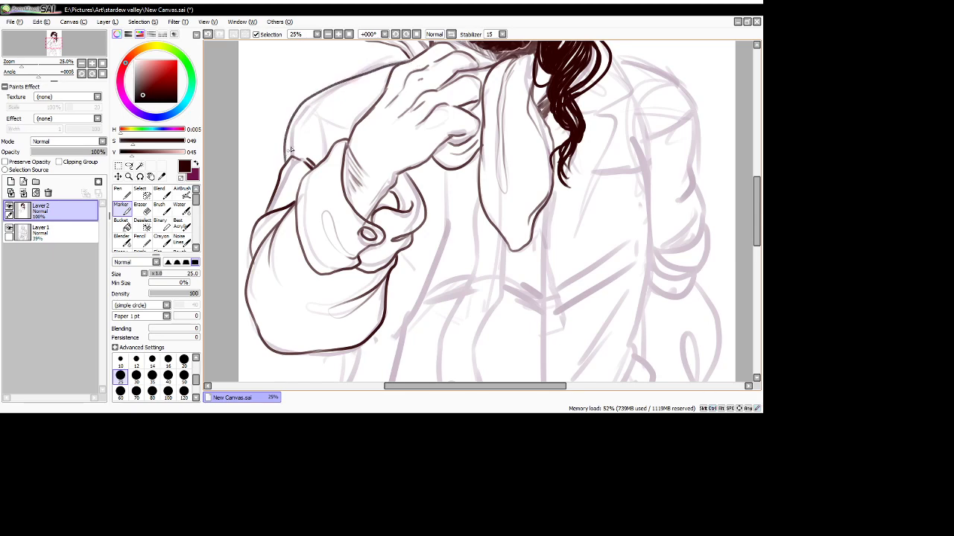
mouse_move(307, 107)
left_mouse_down()
mouse_move(332, 149)
mouse_move(325, 108)
mouse_move(385, 77)
left_mouse_up()
key("ctrl+z")
key("ctrl+z")
mouse_move(299, 110)
left_mouse_down()
mouse_move(335, 137)
mouse_move(315, 107)
mouse_move(387, 70)
left_mouse_up()
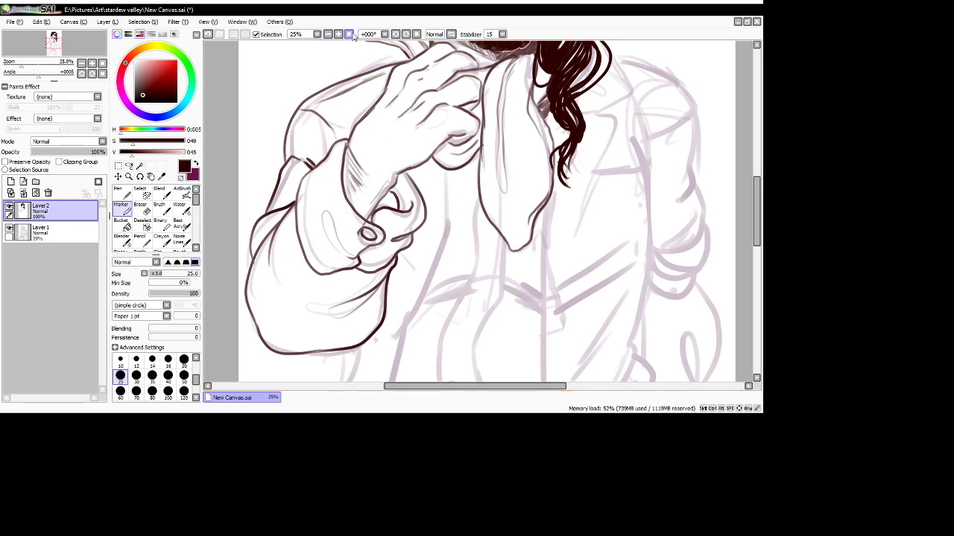
- Outline the opposite shoulder and lowered arm beside the long locks, with bunched sleeve folds at the elbow and the lower sleeve edge
left_click(327, 33)
left_click(328, 34)
left_click(328, 34)
left_click(339, 34)
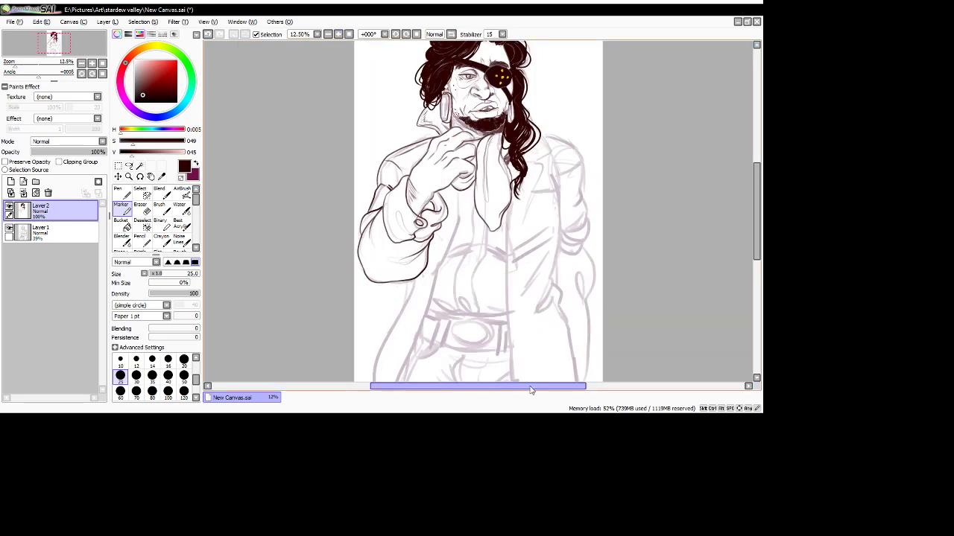
left_click_drag(532, 386, 592, 387)
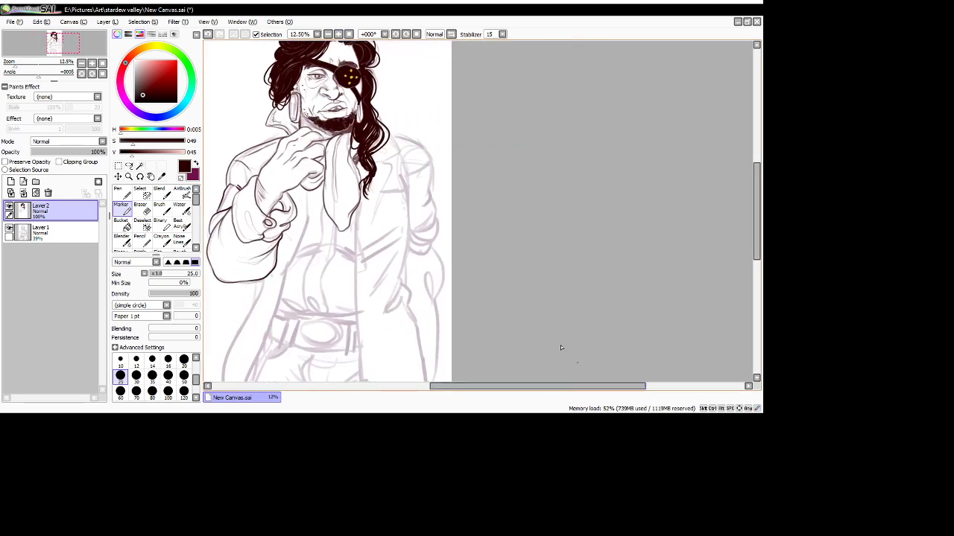
left_click(338, 33)
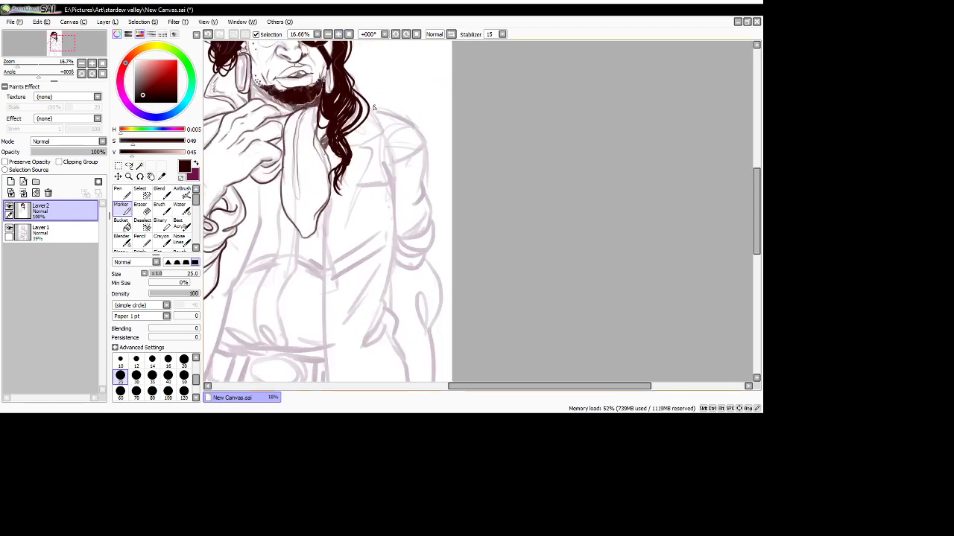
mouse_move(374, 108)
left_mouse_down()
mouse_move(411, 125)
mouse_move(428, 184)
mouse_move(410, 213)
mouse_move(396, 201)
mouse_move(421, 196)
mouse_move(436, 208)
mouse_move(426, 196)
mouse_move(441, 221)
mouse_move(409, 238)
left_mouse_up()
key("ctrl+z")
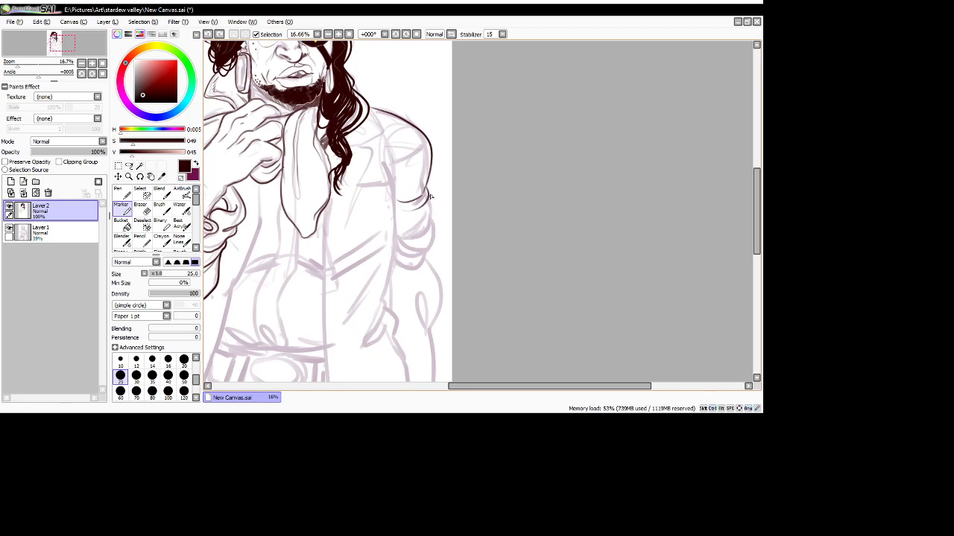
mouse_move(432, 205)
left_mouse_down()
mouse_move(444, 223)
mouse_move(399, 247)
mouse_move(425, 240)
mouse_move(400, 251)
mouse_move(422, 265)
mouse_move(441, 317)
mouse_move(430, 339)
left_mouse_up()
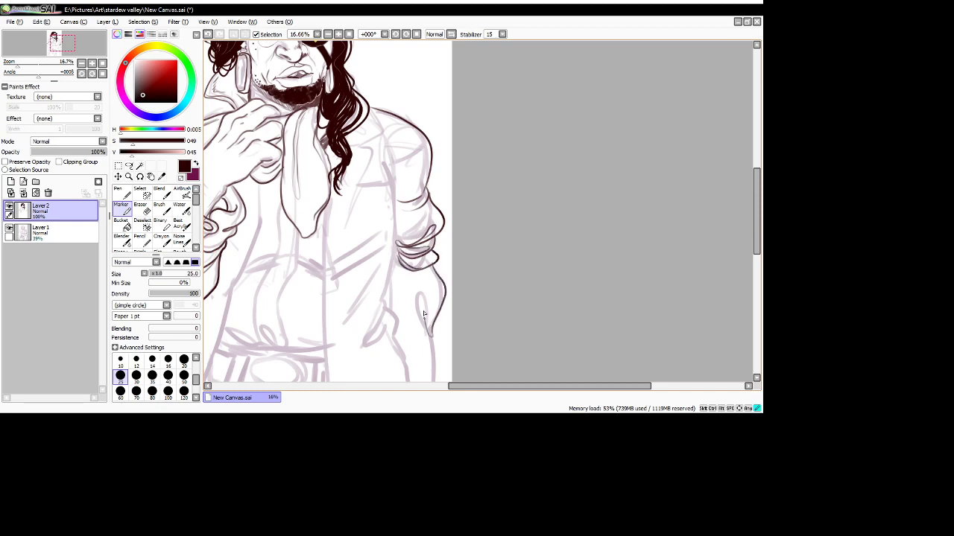
left_click_drag(424, 280, 439, 386)
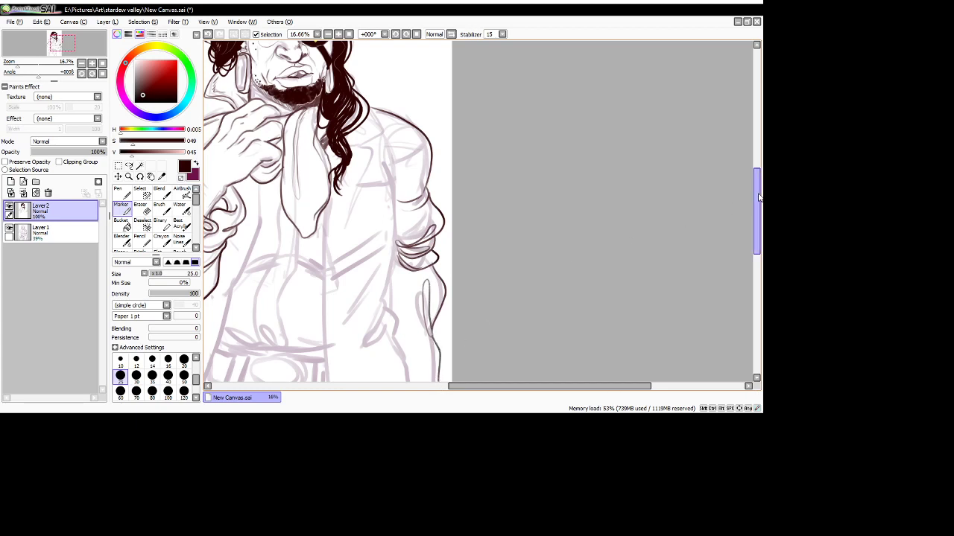
- Finish the lowered sleeve's outline down to its end, and draw the coat's side seam and upper-sleeve folds with the marker at size 35
scroll(722, 216, "down", 3)
mouse_move(438, 292)
left_mouse_down()
mouse_move(437, 373)
mouse_move(426, 376)
left_mouse_up()
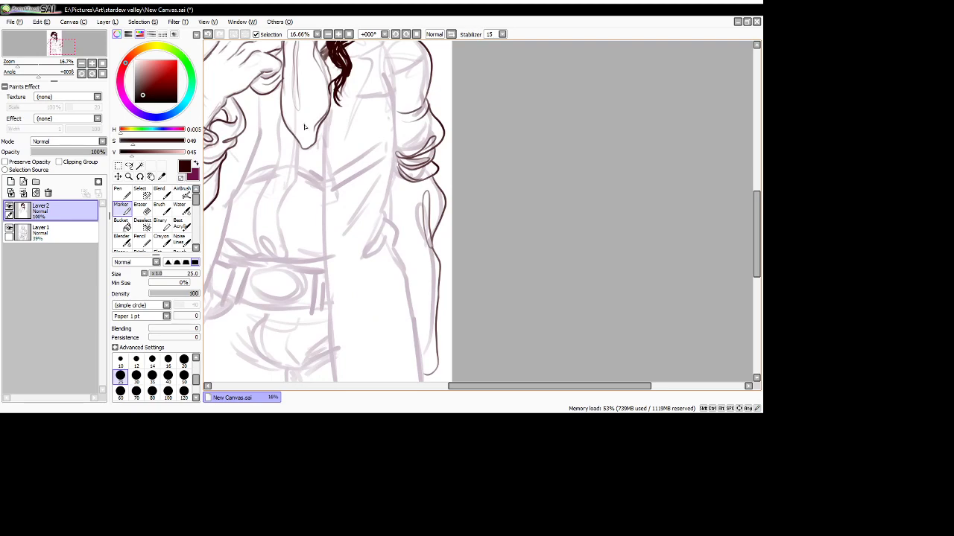
scroll(292, 84, "down", 3)
scroll(308, 179, "up", 2)
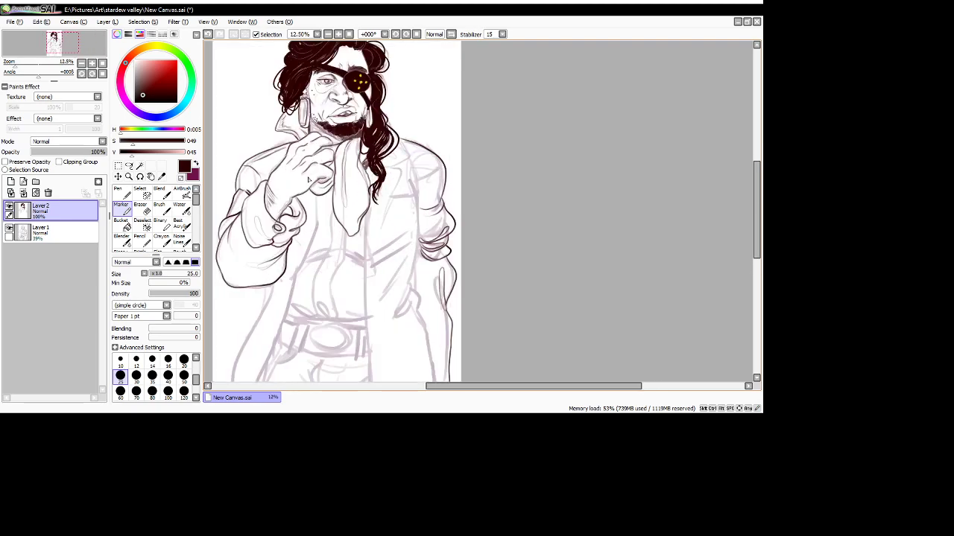
left_click(152, 376)
mouse_move(418, 231)
left_mouse_down()
mouse_move(398, 312)
mouse_move(415, 304)
left_mouse_up()
mouse_move(420, 239)
left_mouse_down()
mouse_move(431, 172)
mouse_move(443, 176)
left_mouse_up()
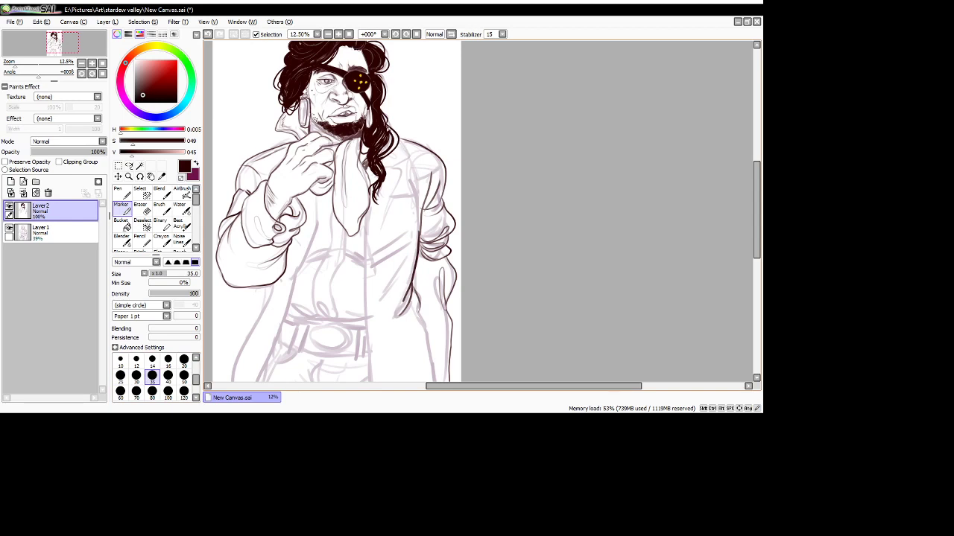
- Outline the coat's lapel beside the long locks and continue its front edge down past the belt to the canvas's lower edge
mouse_move(408, 160)
left_mouse_down()
mouse_move(392, 168)
mouse_move(401, 181)
mouse_move(374, 247)
left_mouse_up()
left_click_drag(367, 212, 362, 339)
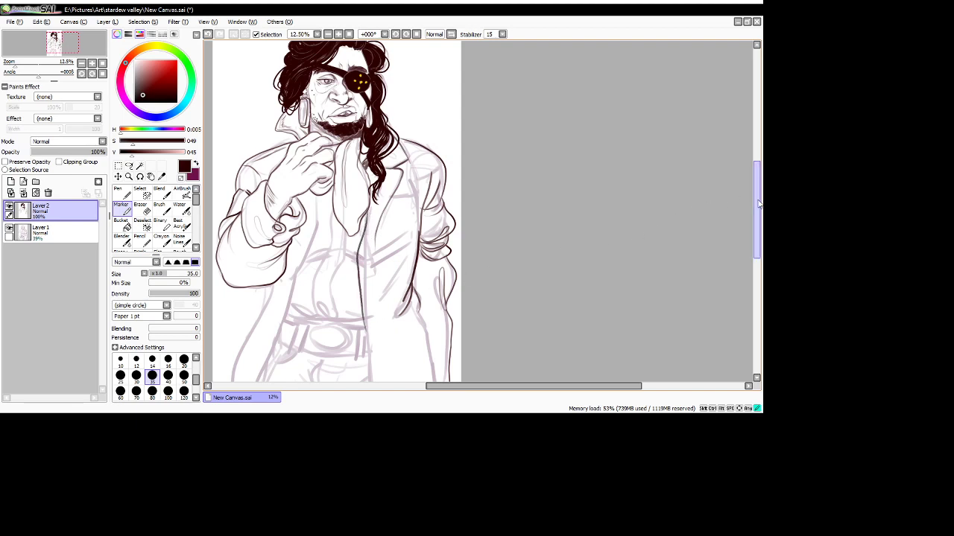
scroll(645, 198, "down", 3)
mouse_move(365, 140)
left_mouse_down()
mouse_move(356, 195)
mouse_move(376, 361)
left_mouse_up()
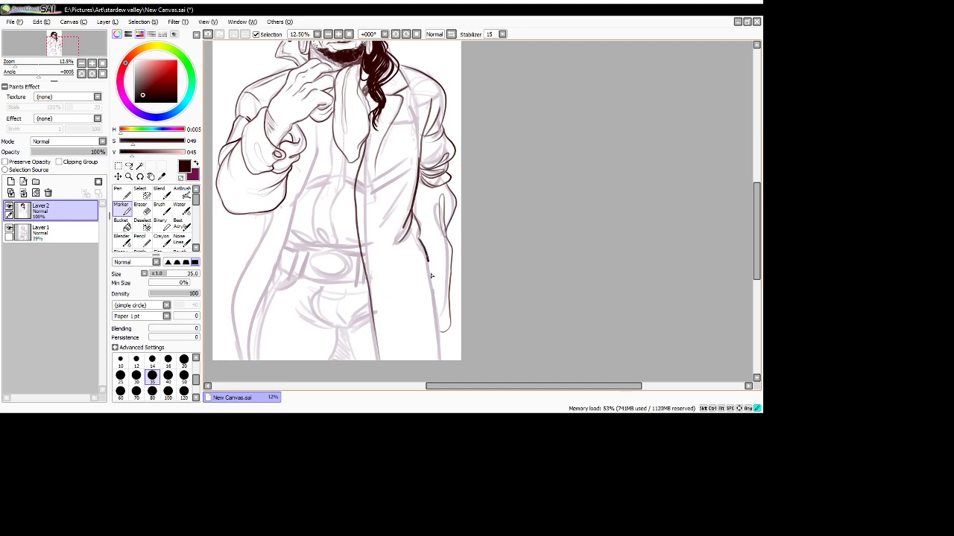
- Draw the coat's outer side edge beside the lowered arm down to the canvas's lower edge, and set the eraser size to 120
left_click_drag(430, 276, 447, 374)
key("ctrl+z")
left_click_drag(417, 238, 435, 379)
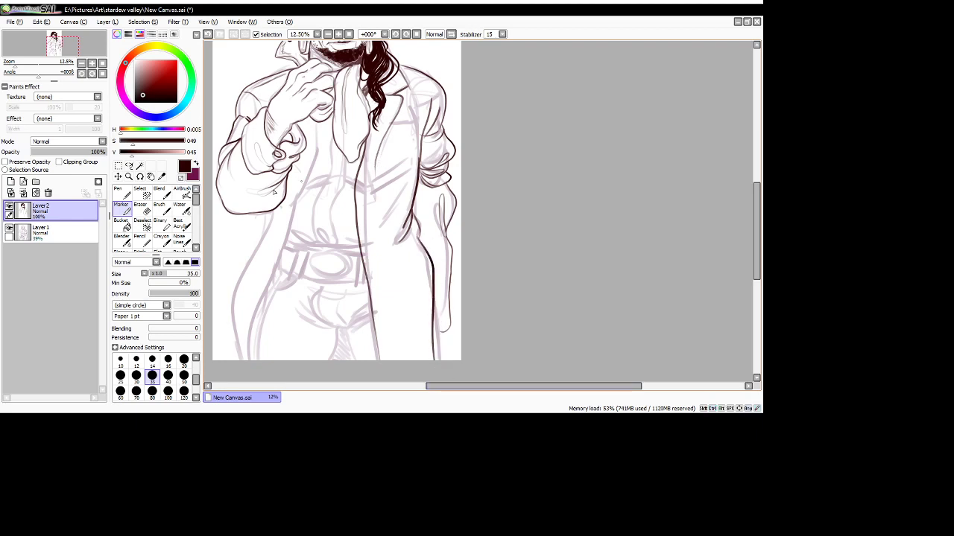
key("e")
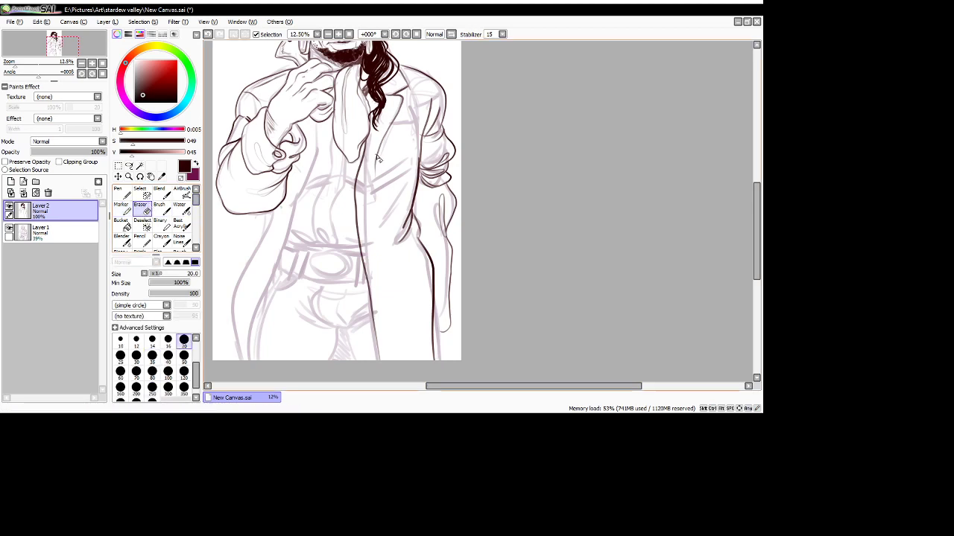
left_click(183, 371)
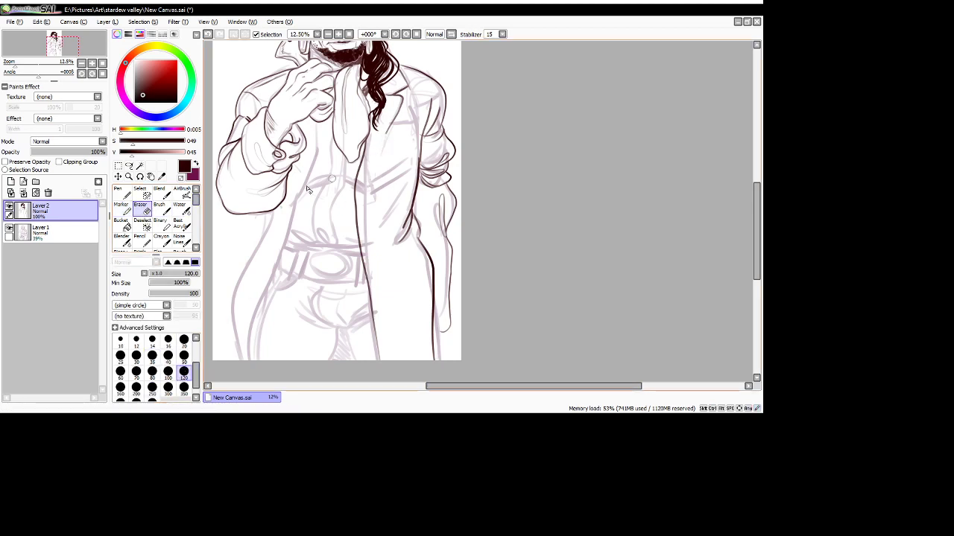
- Draw the slanted pocket flap with the marker, plus diagonal fold strokes and long creases on the coat panel beside the lowered arm
left_click(123, 210)
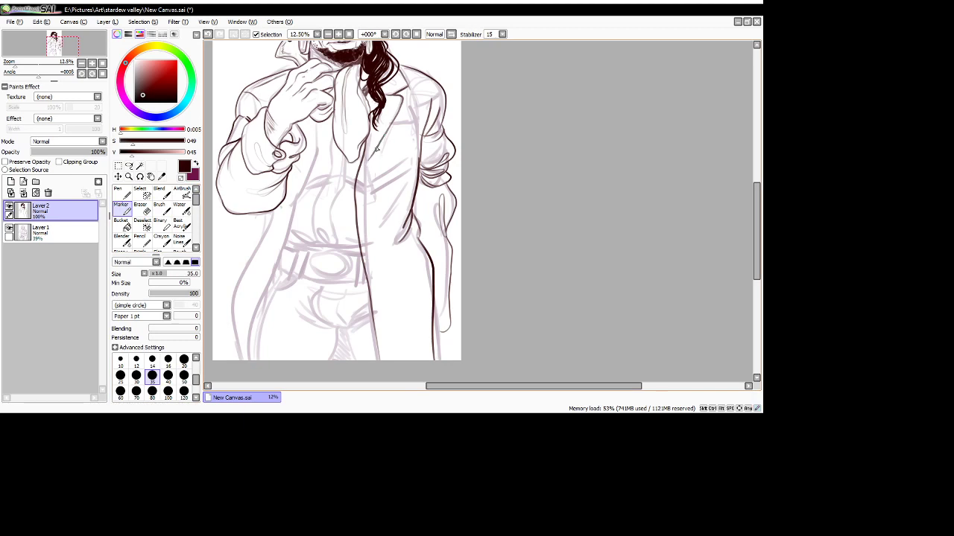
mouse_move(372, 181)
left_mouse_down()
mouse_move(410, 159)
mouse_move(370, 197)
left_mouse_up()
mouse_move(374, 232)
left_mouse_down()
mouse_move(410, 184)
mouse_move(378, 231)
mouse_move(426, 289)
left_mouse_up()
left_click_drag(370, 274, 423, 356)
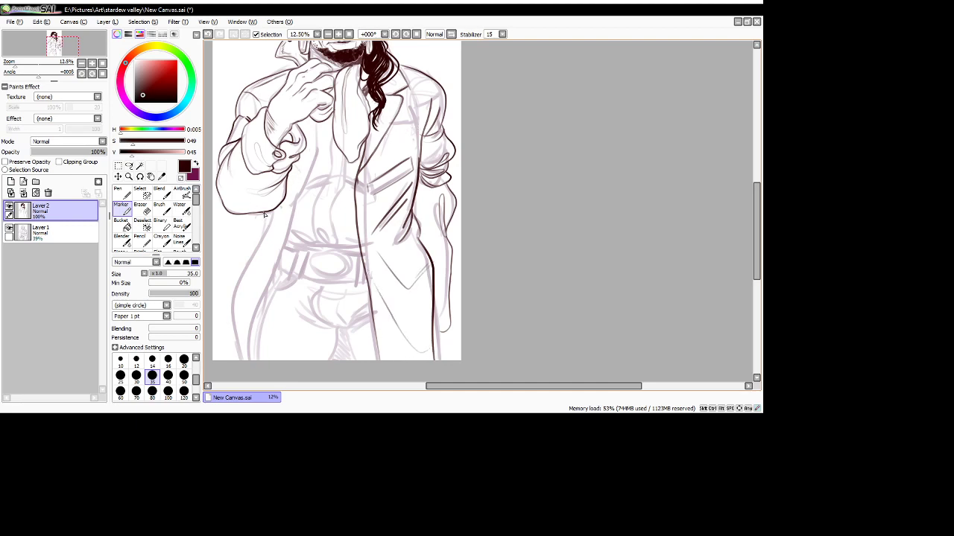
- Outline the coat panel under the raised arm, drawing its outer edge, its long front edge and short folds beside the sleeve
mouse_move(264, 214)
left_mouse_down()
mouse_move(240, 336)
mouse_move(249, 346)
mouse_move(245, 282)
mouse_move(244, 335)
left_mouse_up()
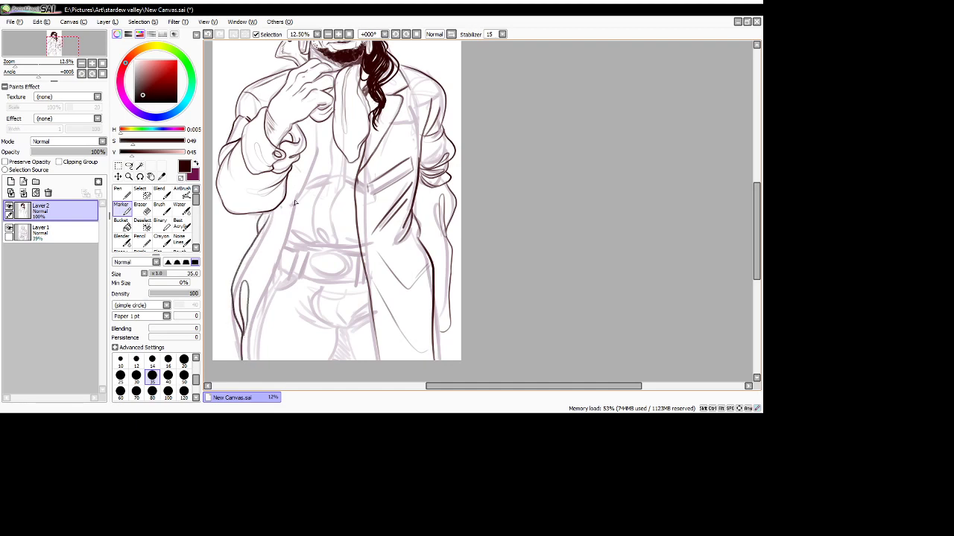
left_click_drag(316, 131, 313, 177)
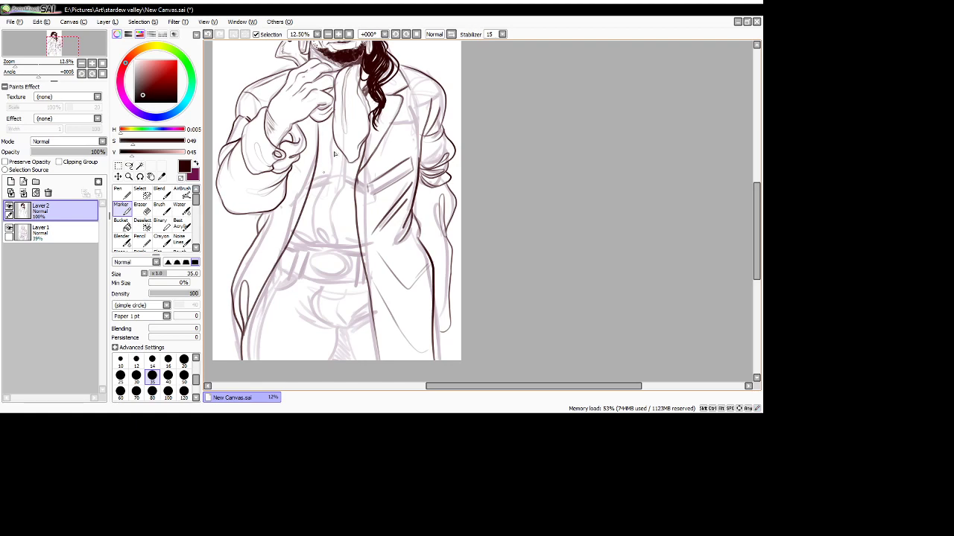
key("ctrl+z")
mouse_move(317, 122)
left_mouse_down()
mouse_move(321, 159)
mouse_move(263, 318)
mouse_move(267, 300)
mouse_move(251, 375)
left_mouse_up()
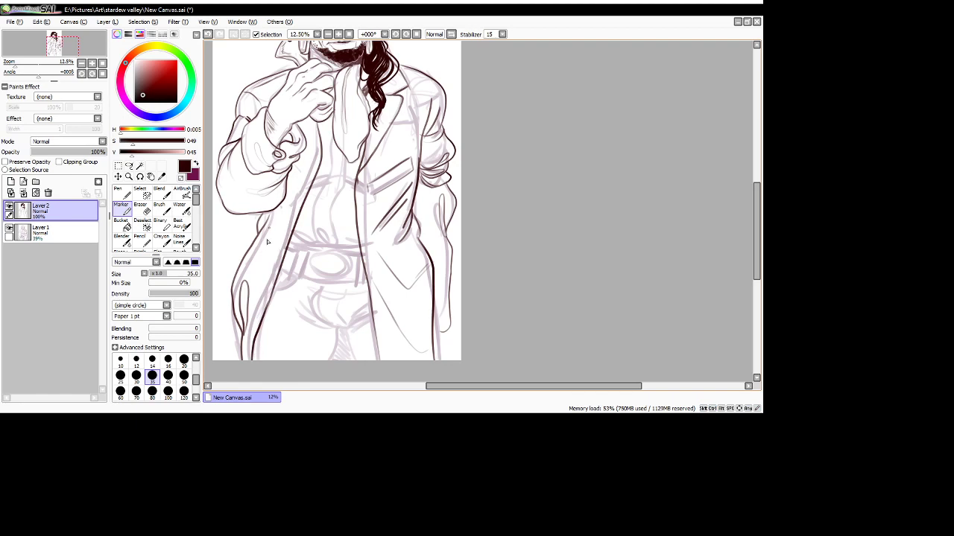
mouse_move(291, 170)
left_mouse_down()
mouse_move(286, 201)
mouse_move(274, 248)
left_mouse_up()
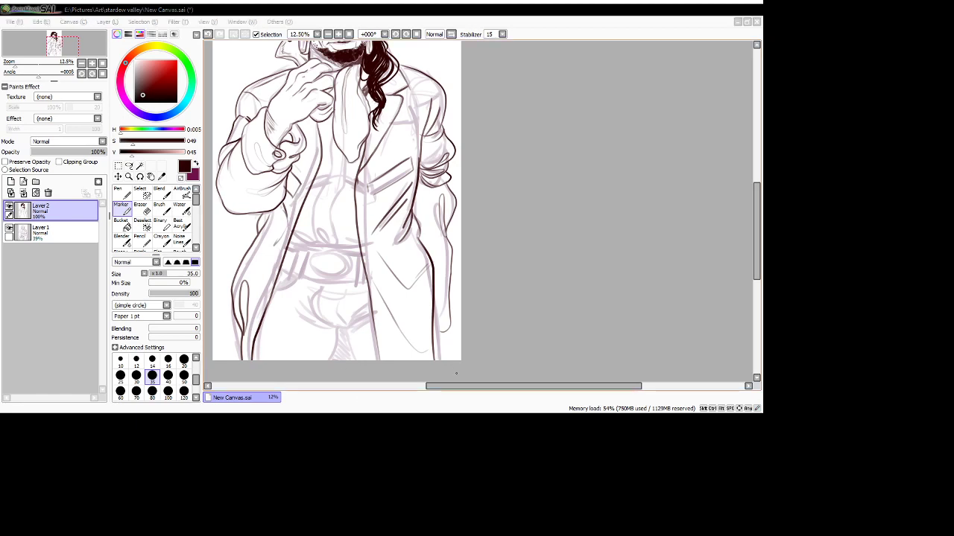
- Hide the sketch layer and retouch the raised hand's knuckle lines with the size 120 eraser and the marker
left_click(505, 250)
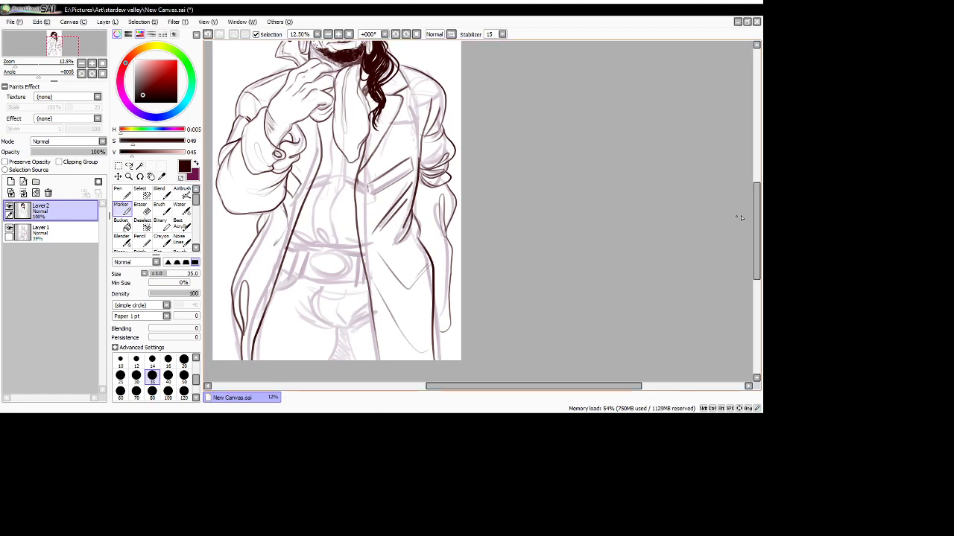
scroll(739, 218, "up", 5)
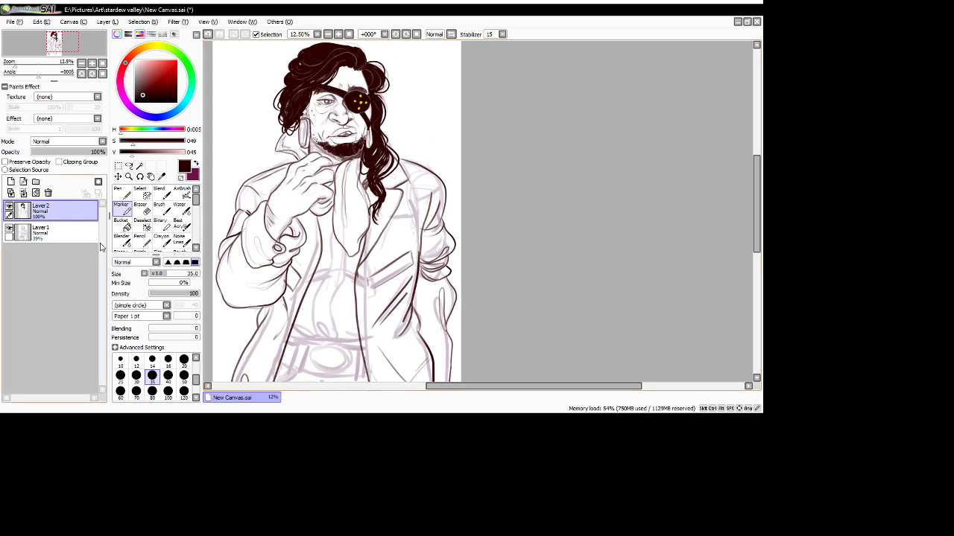
left_click(9, 232)
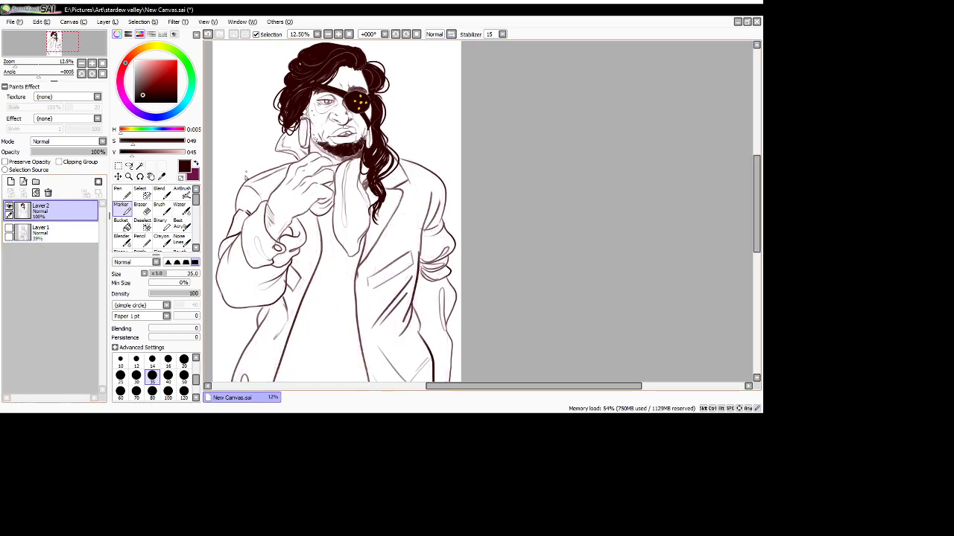
left_click(140, 209)
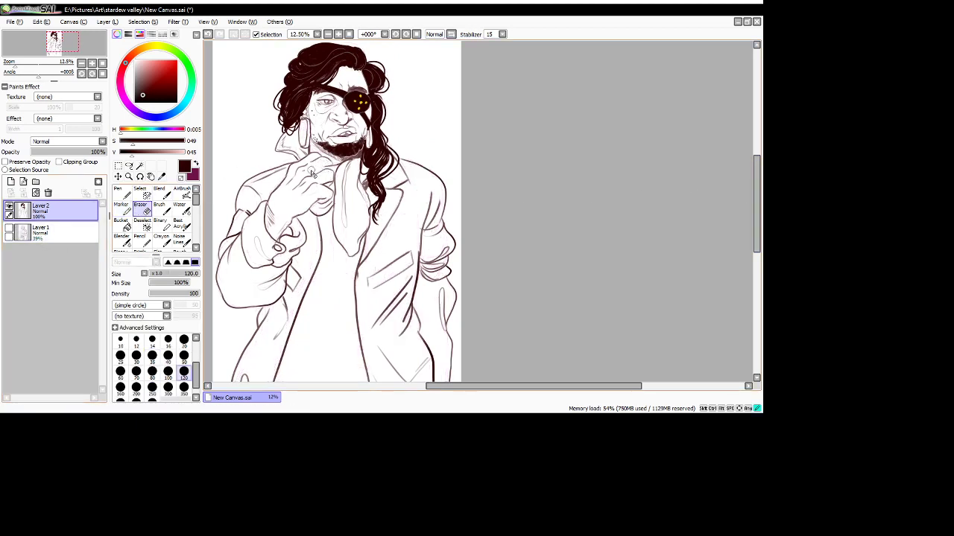
left_click(122, 209)
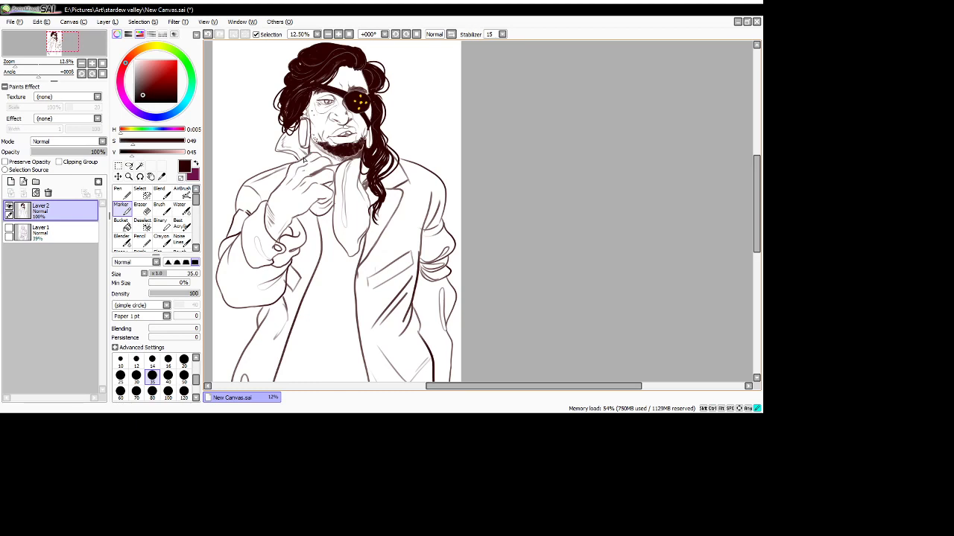
- Trim the raised hand's finger lines with a size 20 eraser and touch them up with the marker
left_click(142, 209)
left_click(183, 340)
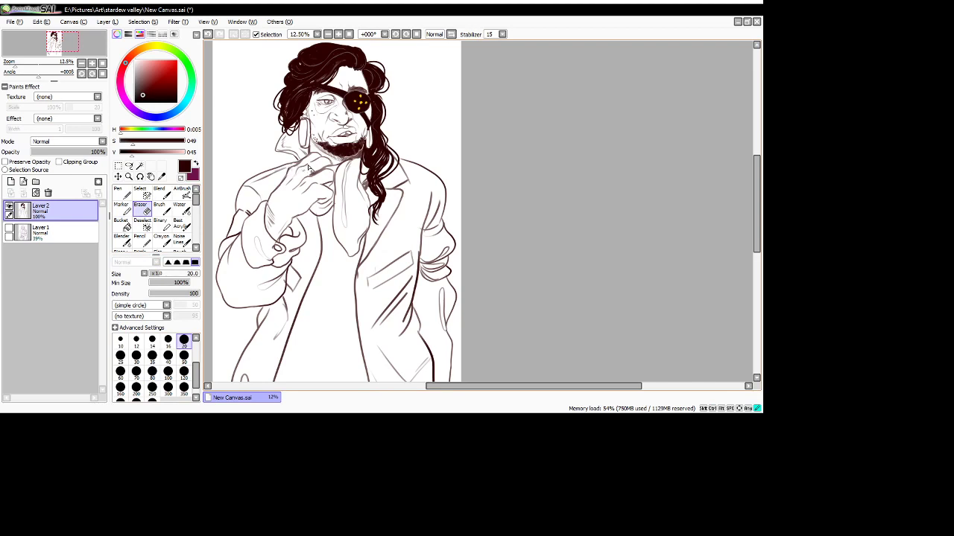
left_click(122, 210)
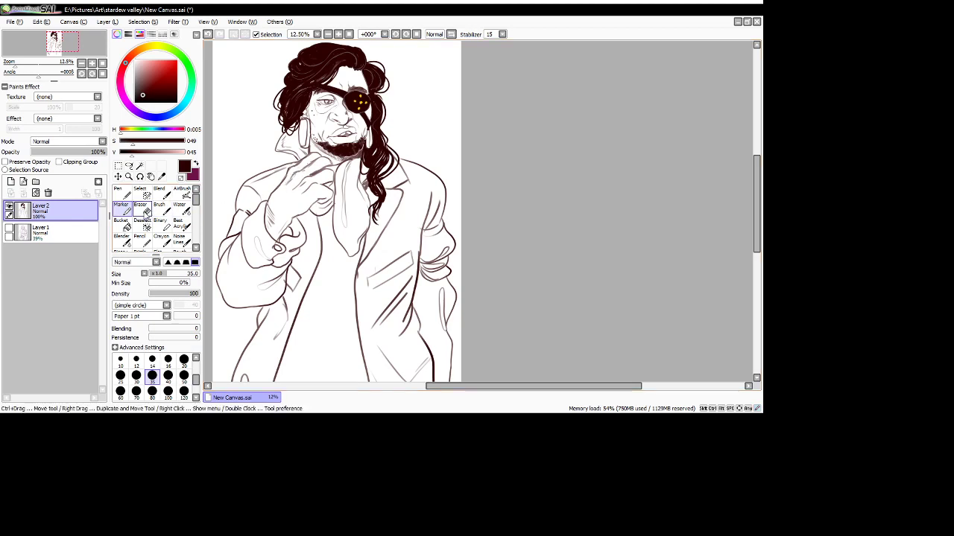
- Erase the excess line between the raised hand's fingers beside the scarf with the eraser at size 50
key("e")
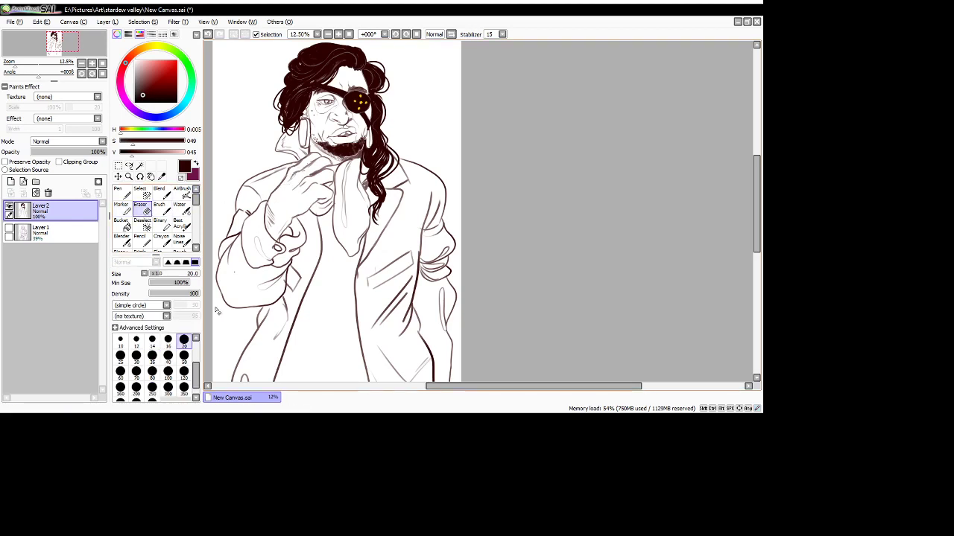
key("bracketright")
key("bracketright")
key("bracketright")
key("bracketright")
key("bracketright")
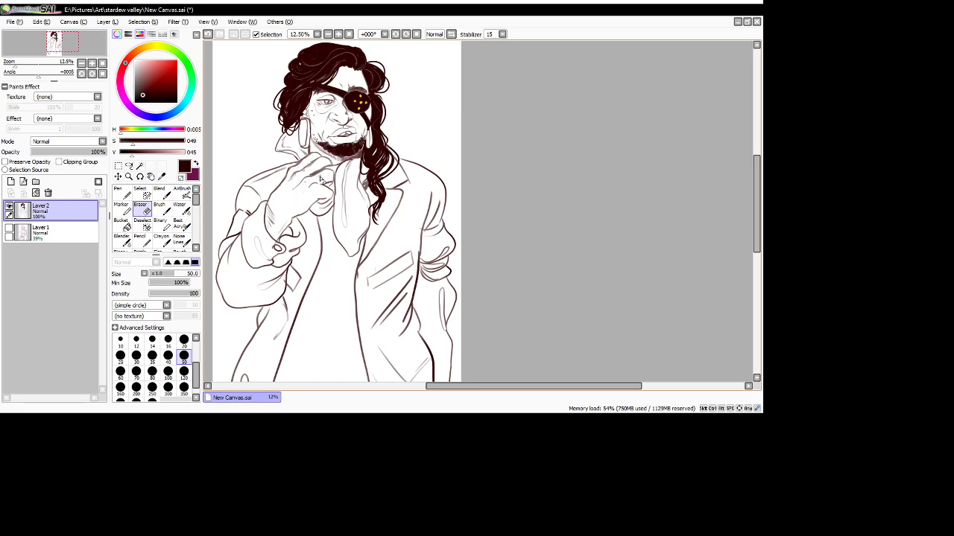
left_click_drag(332, 181, 328, 186)
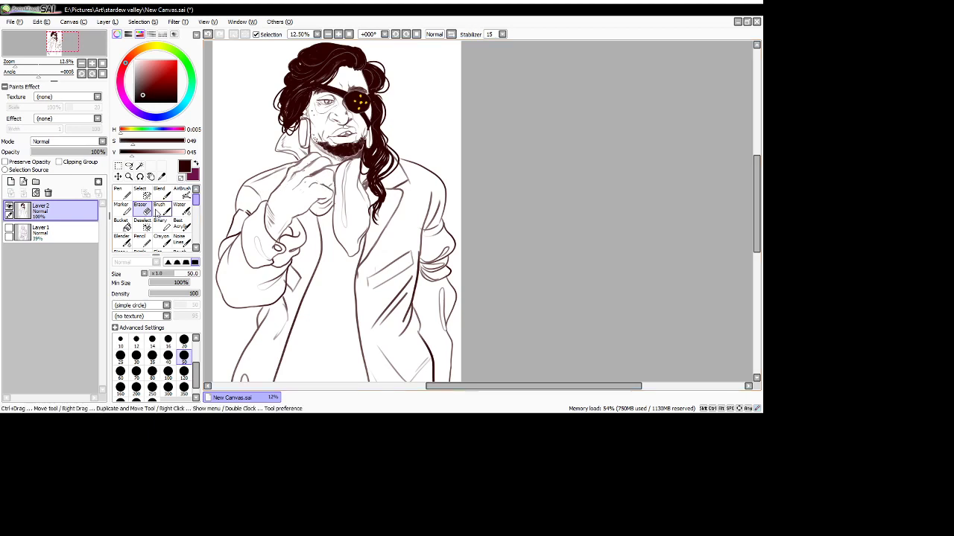
- Erase stray lines on the raised hand and redraw the outline where the collar meets it with the Marker
key("e")
mouse_move(330, 171)
left_mouse_down()
mouse_move(328, 186)
mouse_move(322, 165)
mouse_move(316, 180)
left_mouse_up()
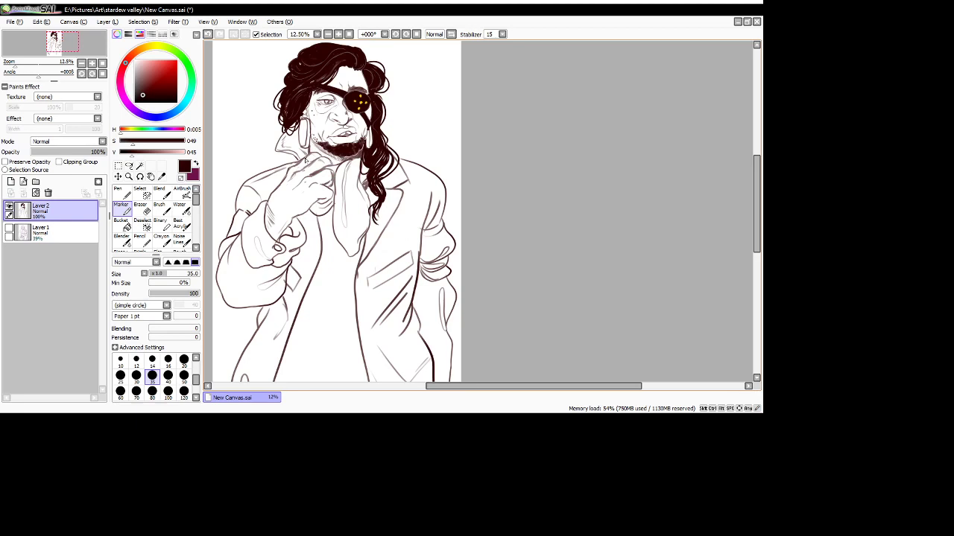
left_click_drag(306, 160, 317, 153)
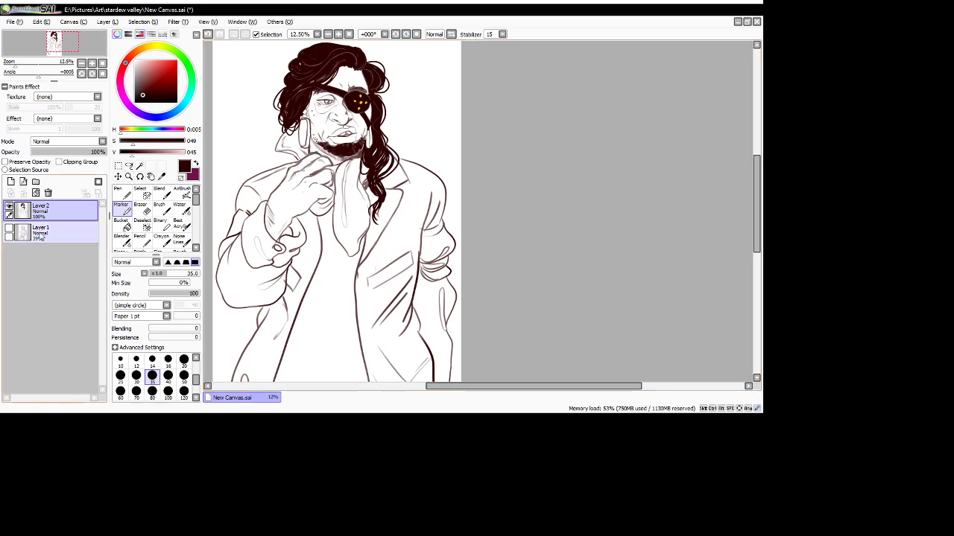
- Make the Layer 1 sketch visible and try strengthening the coat's front edges with Marker strokes
left_click(9, 228)
scroll(692, 214, "down", 5)
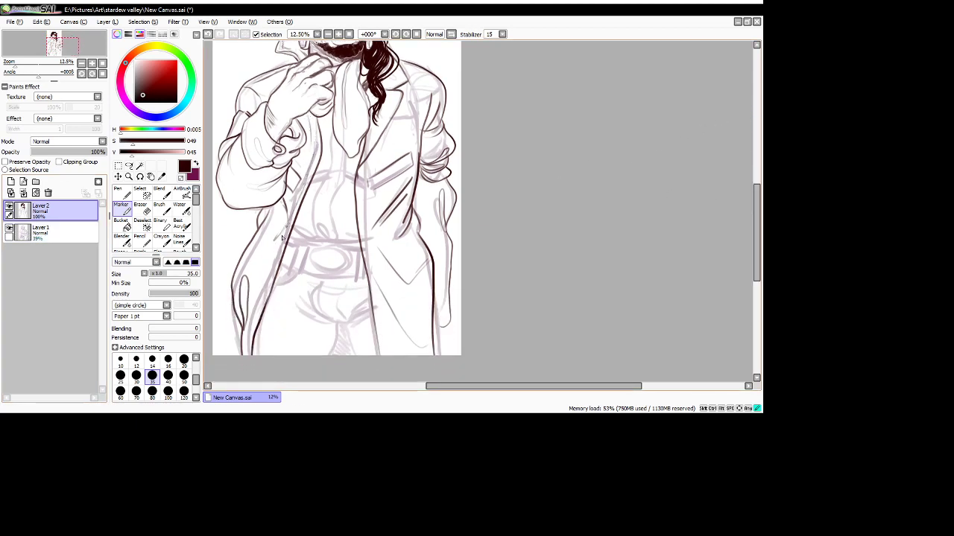
mouse_move(285, 227)
left_mouse_down()
mouse_move(251, 325)
mouse_move(258, 297)
mouse_move(248, 355)
left_mouse_up()
mouse_move(361, 168)
left_mouse_down()
mouse_move(380, 299)
mouse_move(373, 312)
left_mouse_up()
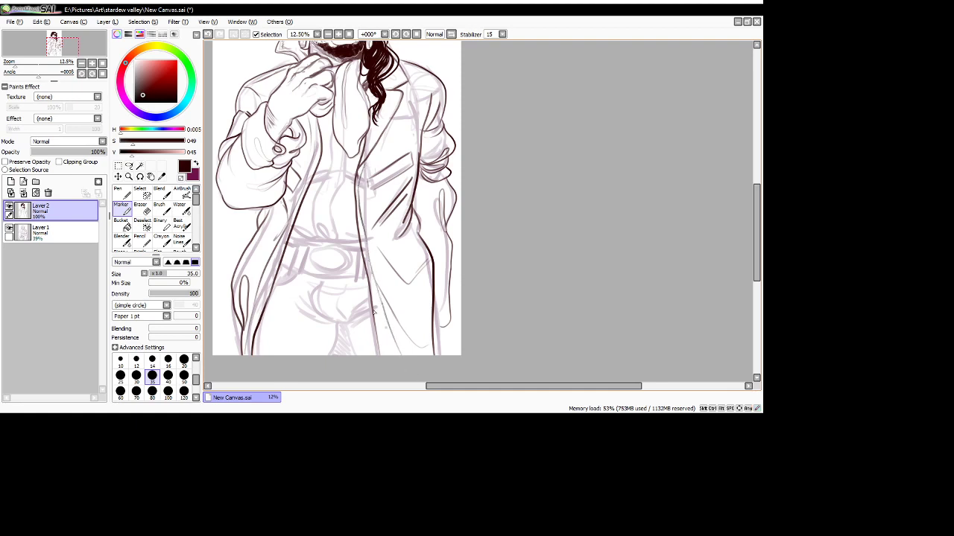
left_click(207, 35)
left_click(207, 35)
left_click(207, 35)
- Erase the excess line below the coat's lapel and touch up the coat's inner front edge with the Marker
key("e")
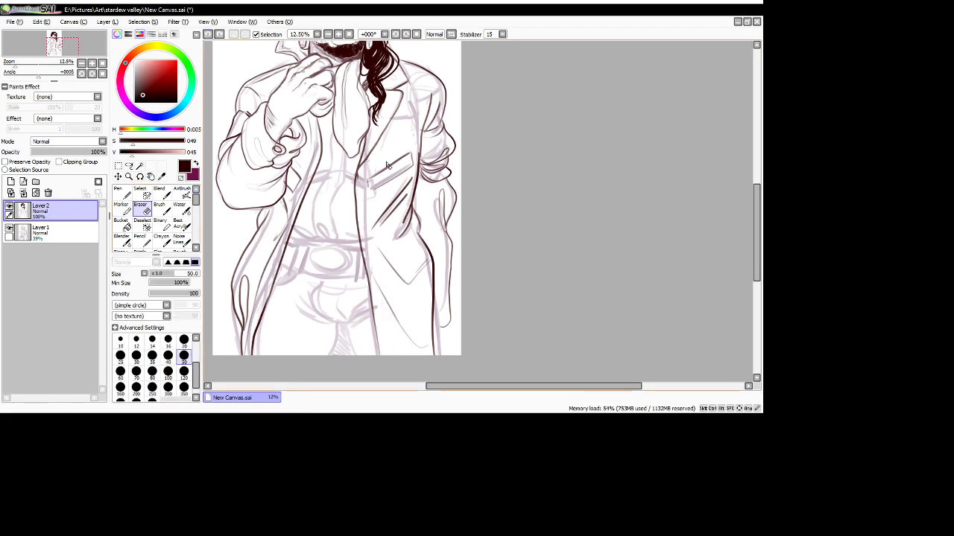
mouse_move(364, 164)
left_mouse_down()
mouse_move(353, 181)
mouse_move(360, 195)
mouse_move(368, 163)
mouse_move(358, 201)
left_mouse_up()
left_click(122, 209)
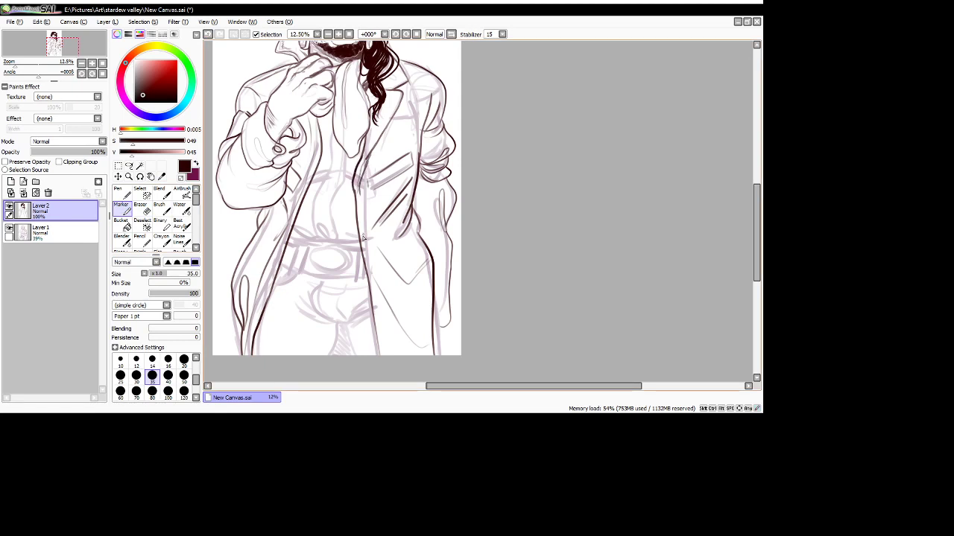
mouse_move(378, 322)
left_mouse_down()
mouse_move(380, 350)
mouse_move(379, 333)
left_mouse_up()
- Ink the shirt's hem along the top of the belt, undoing the unwanted fold strokes
left_click_drag(290, 240, 364, 242)
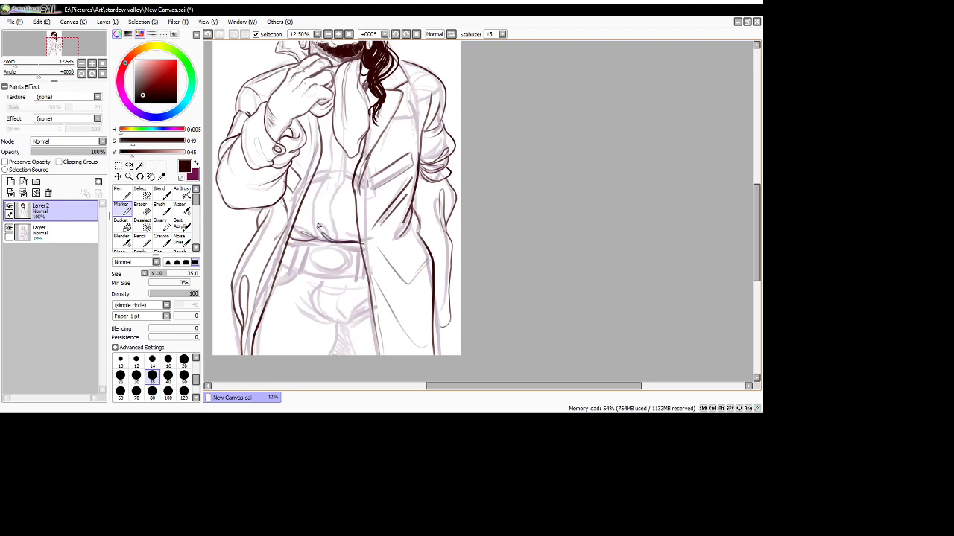
mouse_move(295, 246)
left_mouse_down()
mouse_move(298, 275)
mouse_move(310, 239)
left_mouse_up()
key("ctrl+z")
key("ctrl+z")
scroll(308, 73, "up", 1)
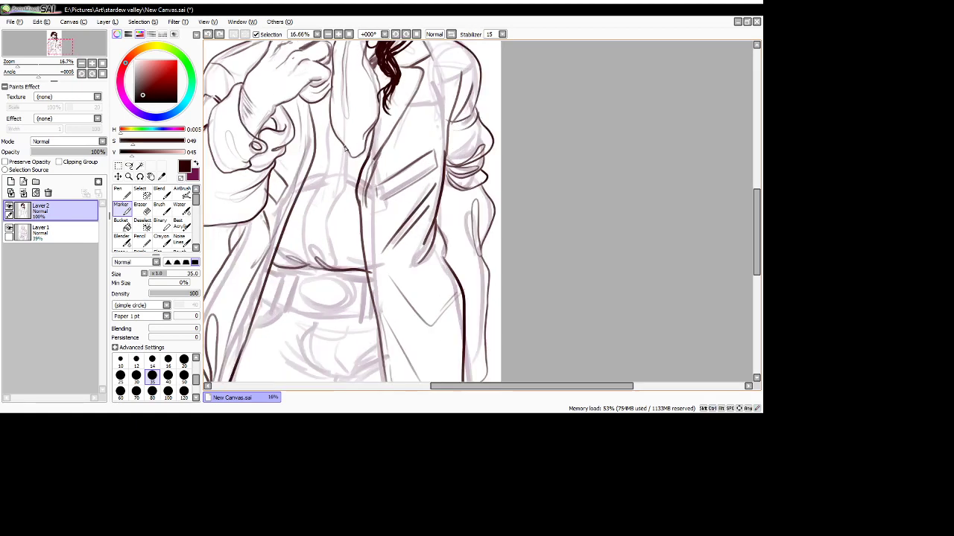
- Ink short crease marks across the chest and the shirt opening's edge, resampling the dark line colour from the drawing
mouse_move(322, 166)
left_mouse_down()
mouse_move(308, 180)
mouse_move(355, 181)
mouse_move(348, 173)
left_mouse_up()
mouse_move(326, 107)
left_mouse_down()
mouse_move(321, 181)
mouse_move(297, 232)
mouse_move(303, 259)
left_mouse_up()
left_click(313, 262, "alt")
right_click(215, 208)
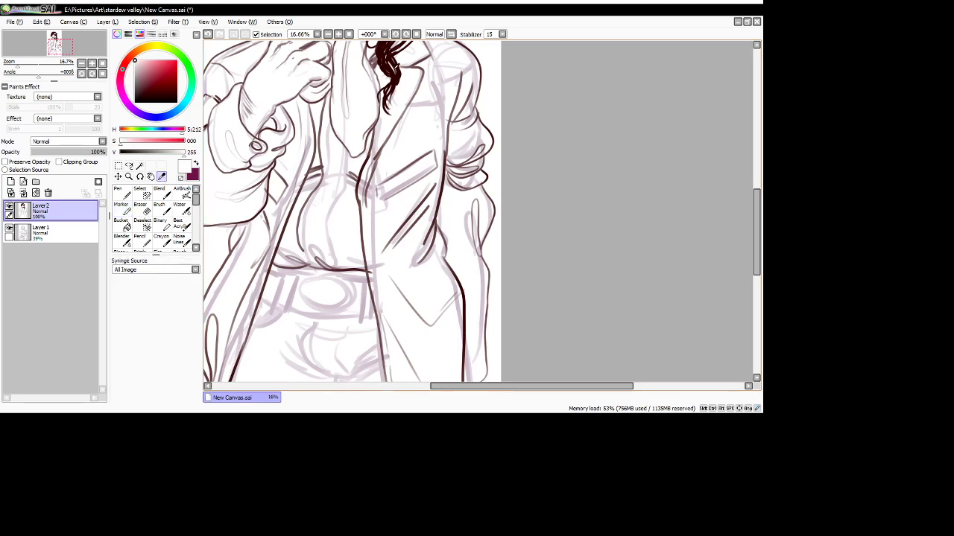
left_click(300, 253, "alt")
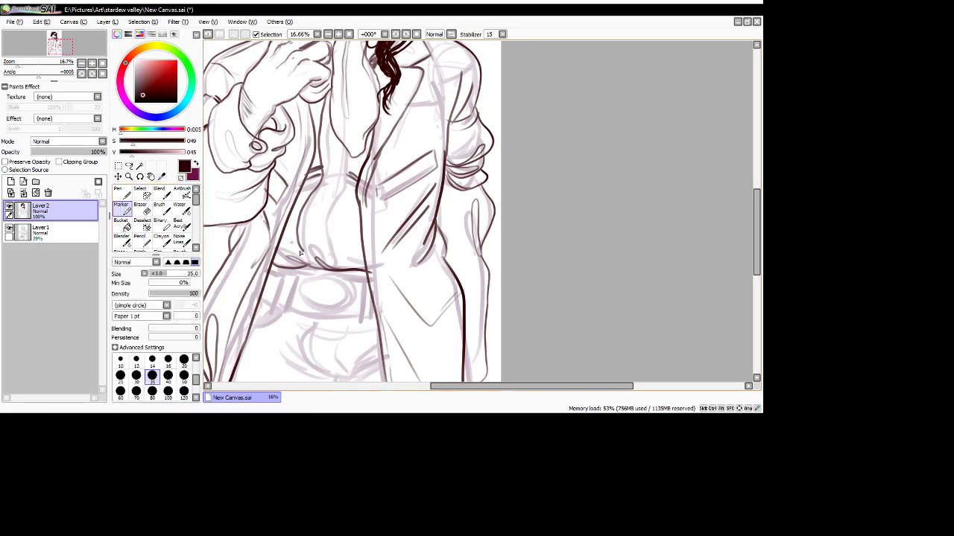
mouse_move(302, 250)
left_mouse_down()
mouse_move(319, 254)
mouse_move(347, 142)
left_mouse_up()
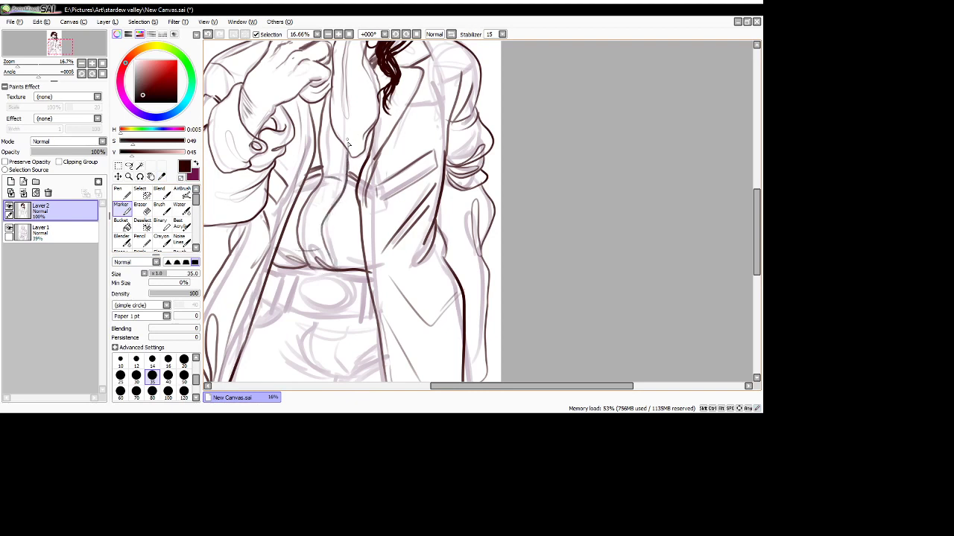
key("ctrl+z")
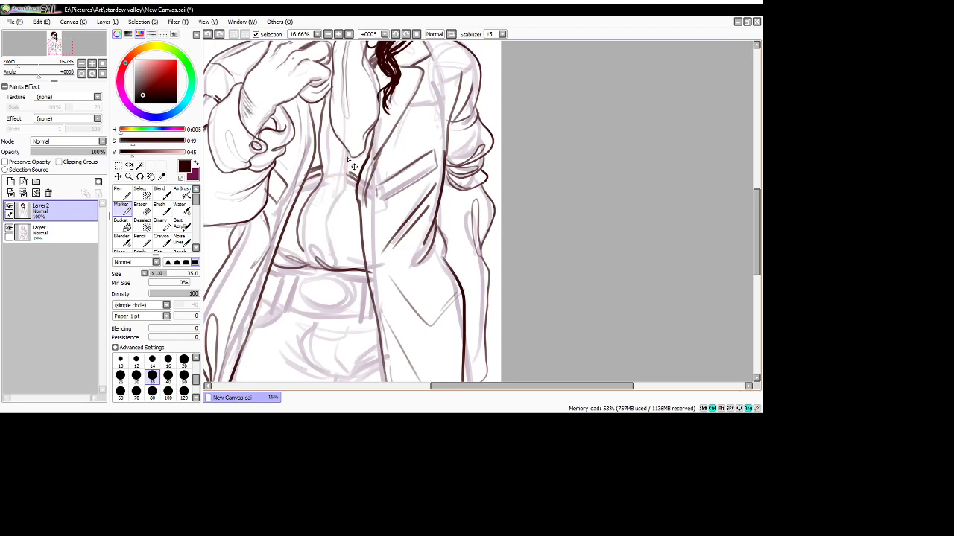
key("ctrl+z")
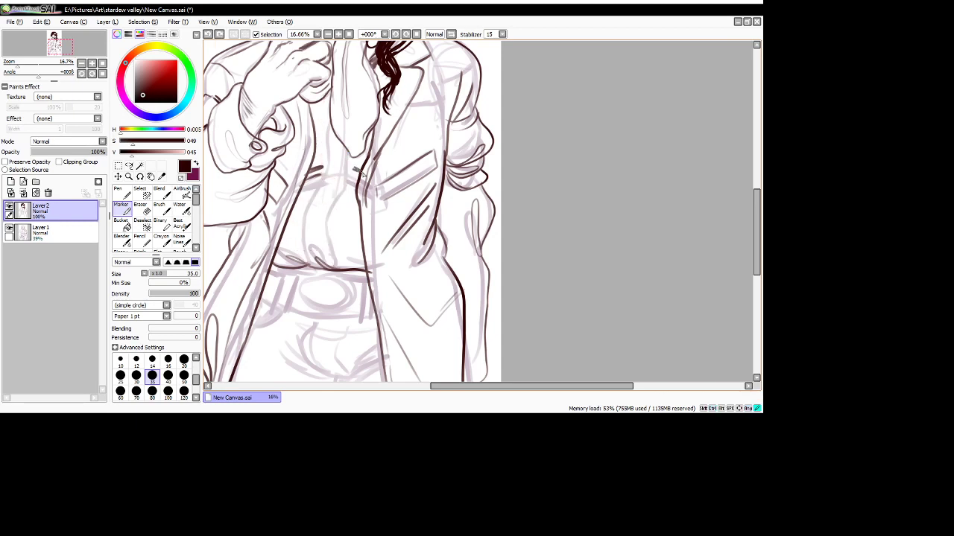
mouse_move(337, 136)
left_mouse_down()
mouse_move(303, 205)
mouse_move(310, 253)
mouse_move(322, 265)
left_mouse_up()
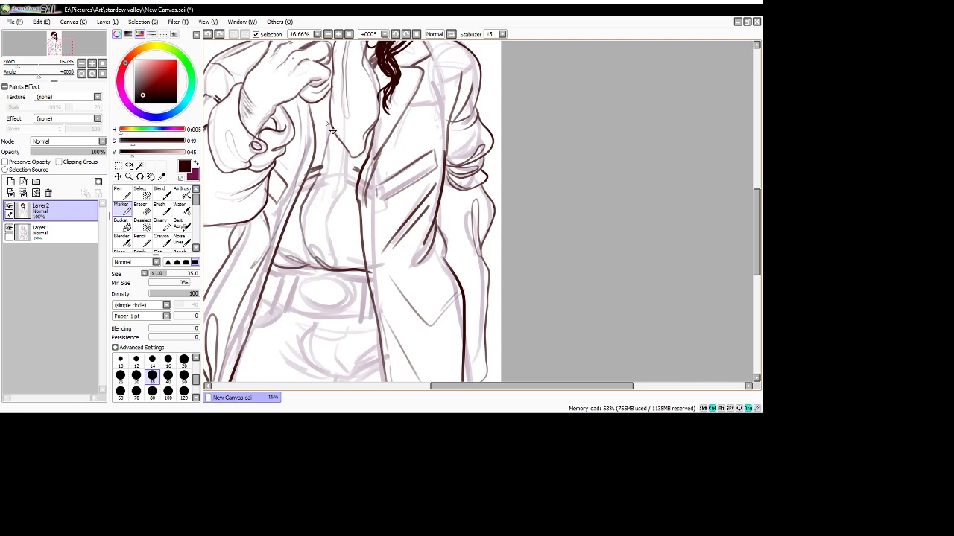
key("ctrl+z")
mouse_move(324, 97)
left_mouse_down()
mouse_move(318, 178)
mouse_move(298, 224)
mouse_move(322, 270)
left_mouse_up()
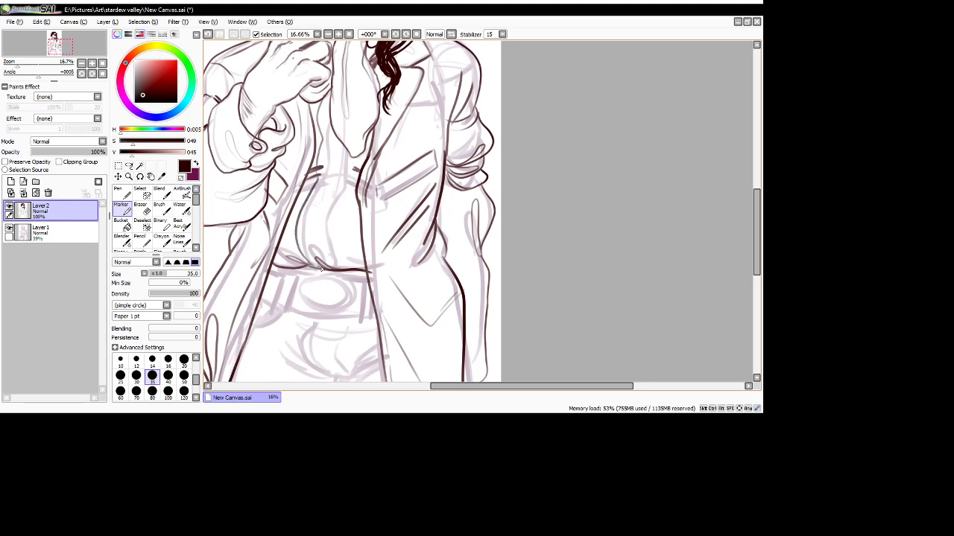
key("ctrl+z")
left_click_drag(324, 97, 319, 141)
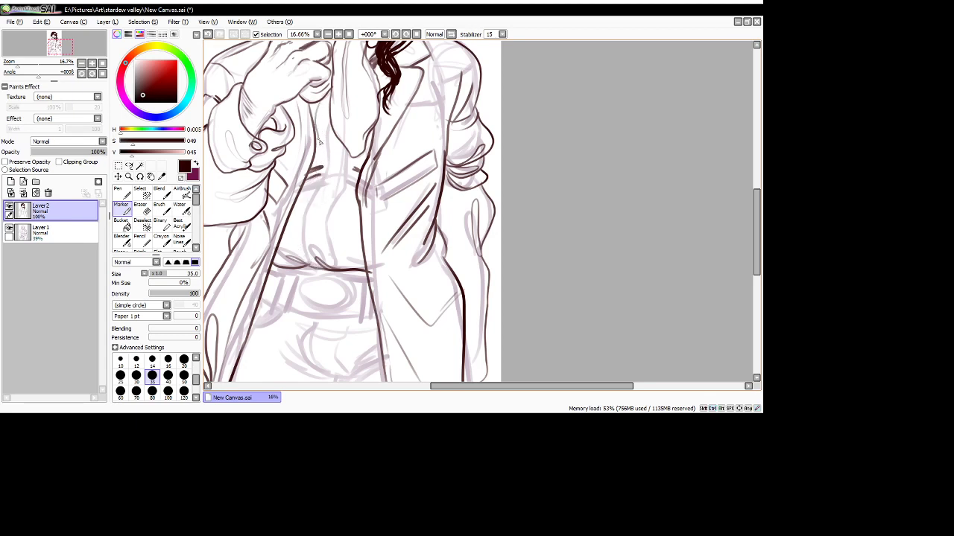
key("ctrl+z")
- Ink the edges of the shirt's button placket from below the hand down to the belt
left_click_drag(330, 102, 326, 148)
mouse_move(316, 189)
left_mouse_down()
mouse_move(296, 242)
mouse_move(314, 270)
mouse_move(324, 266)
mouse_move(313, 241)
mouse_move(329, 198)
left_mouse_up()
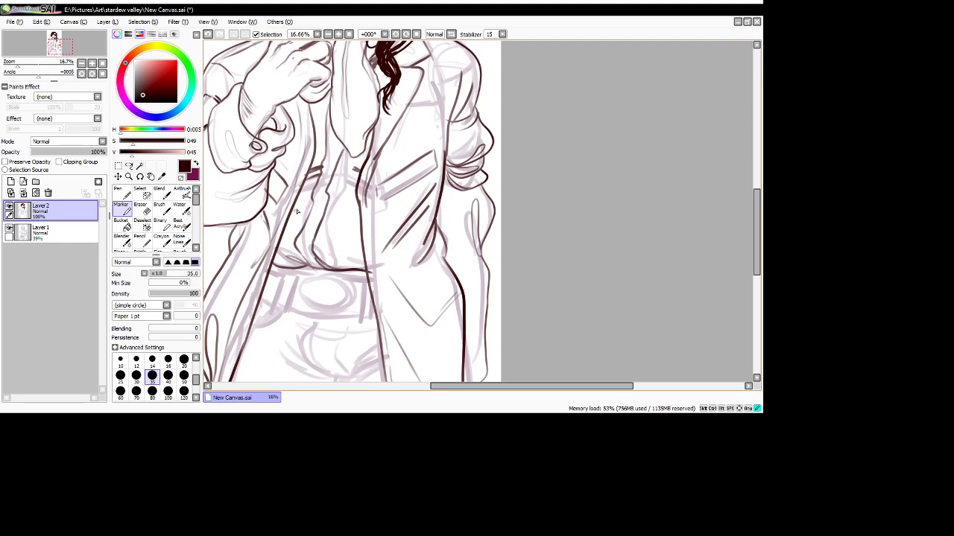
left_click_drag(356, 199, 357, 199)
left_click_drag(294, 213, 356, 209)
key("ctrl+z")
key("ctrl+z")
left_click_drag(295, 211, 365, 211)
key("ctrl+z")
left_click_drag(290, 213, 347, 189)
key("ctrl+z")
- Detail the shirt with hatching below the hand, round buttons down the placket and fold lines near the waist
mouse_move(314, 108)
left_mouse_down()
mouse_move(316, 133)
mouse_move(339, 142)
mouse_move(335, 165)
mouse_move(341, 144)
mouse_move(335, 167)
left_mouse_up()
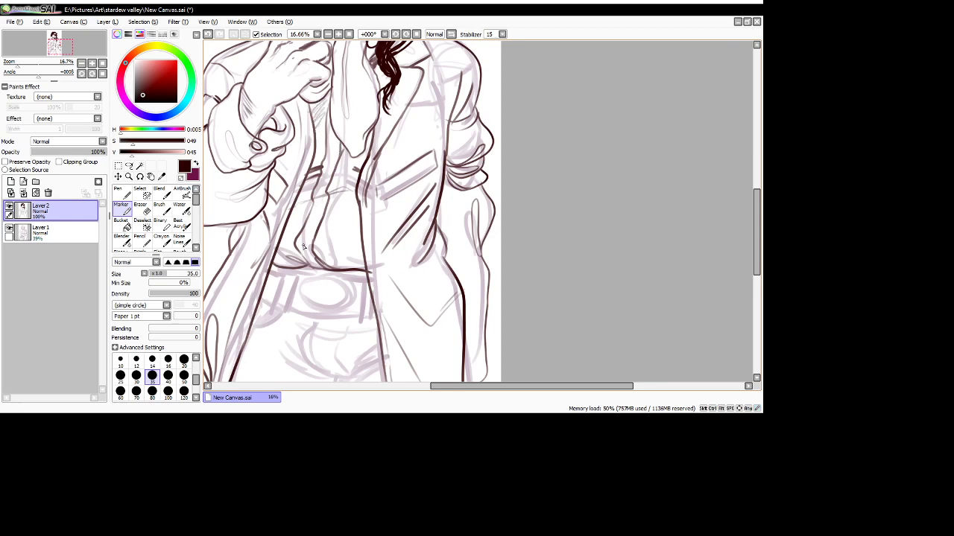
left_click_drag(303, 244, 331, 159)
left_click_drag(335, 136, 340, 156)
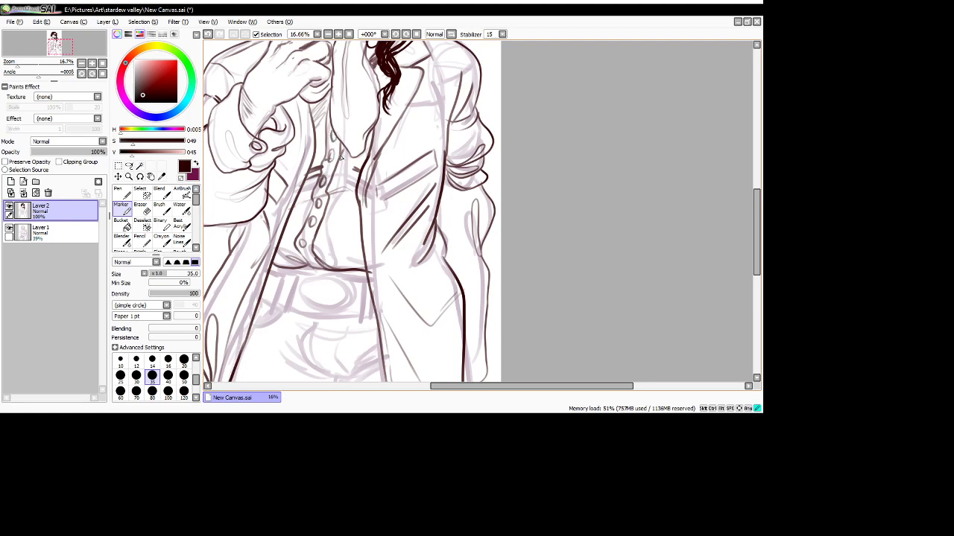
mouse_move(350, 212)
left_mouse_down()
mouse_move(363, 235)
mouse_move(320, 232)
mouse_move(318, 242)
mouse_move(342, 258)
left_mouse_up()
- Ink the belt's edges, its large rounded buckle and the belt loops over the sketch
mouse_move(277, 270)
left_mouse_down()
mouse_move(277, 312)
mouse_move(291, 273)
mouse_move(350, 299)
mouse_move(340, 273)
mouse_move(316, 267)
mouse_move(344, 274)
mouse_move(355, 297)
mouse_move(344, 313)
mouse_move(304, 273)
mouse_move(286, 285)
mouse_move(297, 310)
mouse_move(335, 314)
mouse_move(353, 304)
mouse_move(345, 279)
mouse_move(353, 306)
mouse_move(345, 311)
left_mouse_up()
key("ctrl+z")
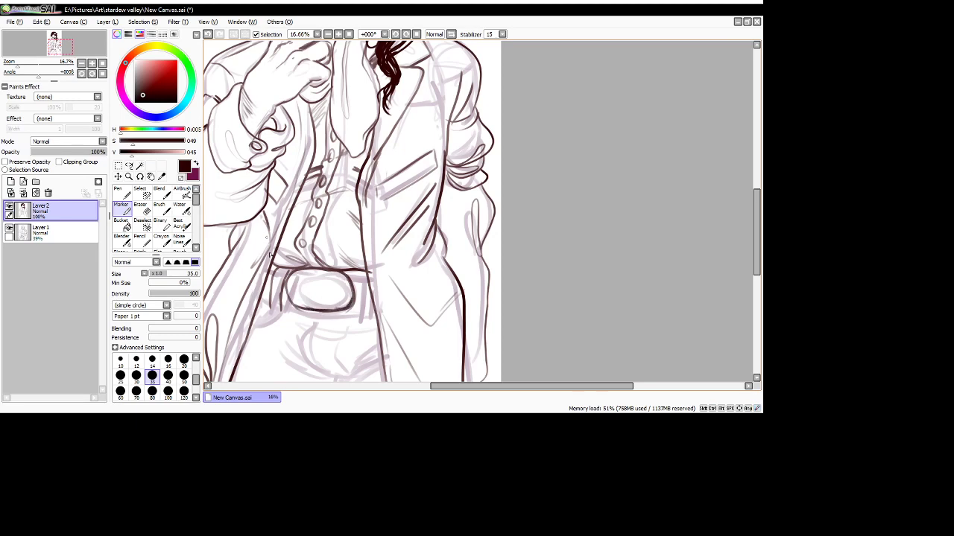
mouse_move(283, 305)
left_mouse_down()
mouse_move(265, 300)
mouse_move(362, 312)
left_mouse_up()
mouse_move(364, 272)
left_mouse_down()
mouse_move(358, 322)
mouse_move(373, 324)
mouse_move(374, 313)
left_mouse_up()
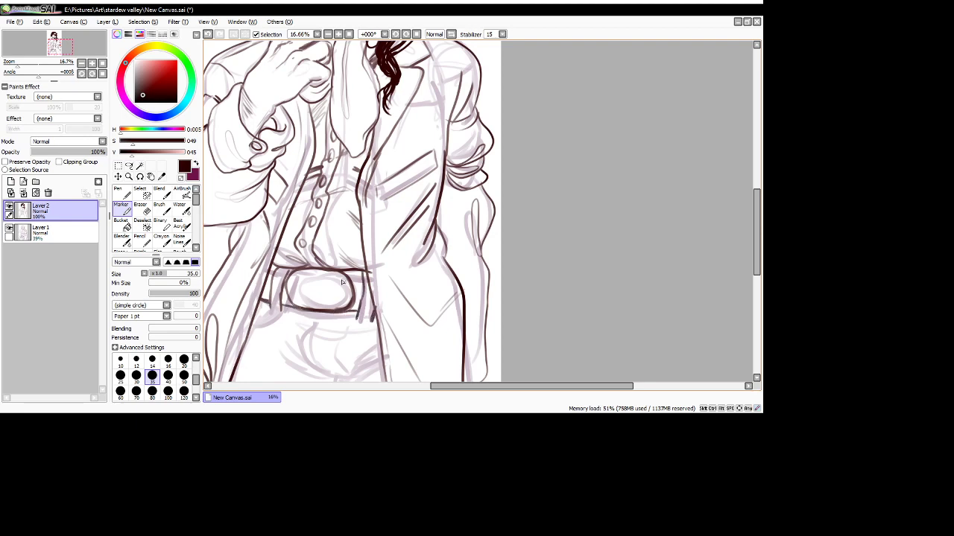
- Select the open belt areas beside the buckle using strict transparency detection, fill them with the dark maroon line colour, and clear the selection
key("w")
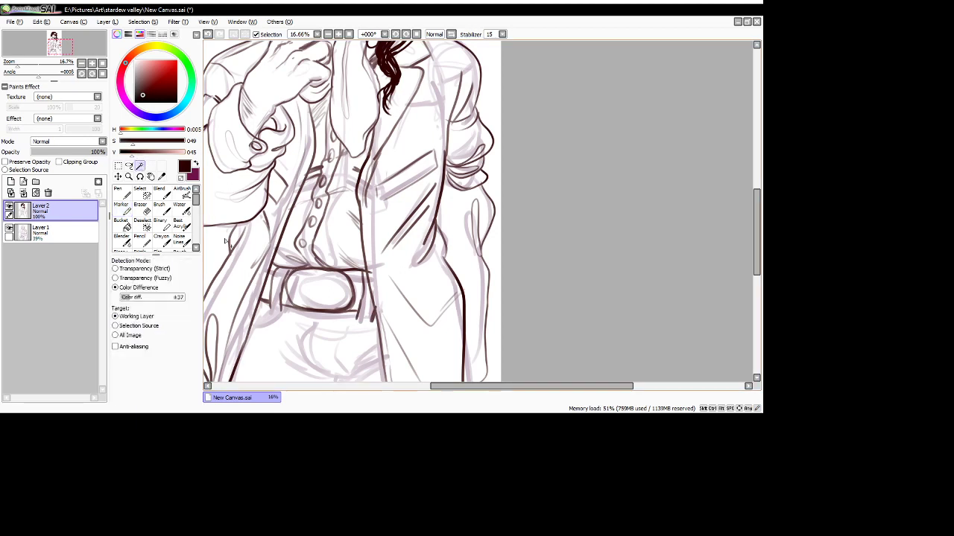
left_click(267, 290)
key("ctrl+d")
left_click(138, 268)
left_click(268, 290)
left_click(287, 301)
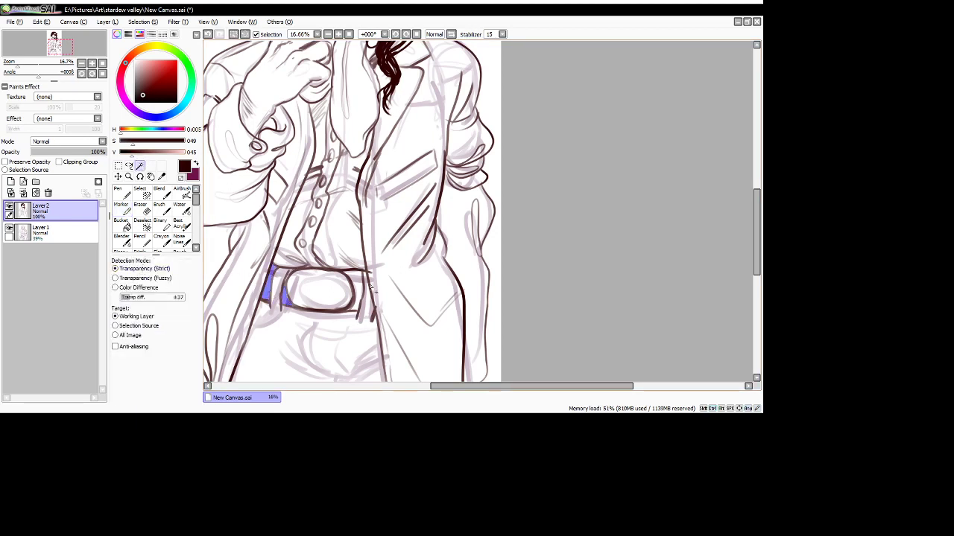
left_click(361, 286)
key("ctrl+f")
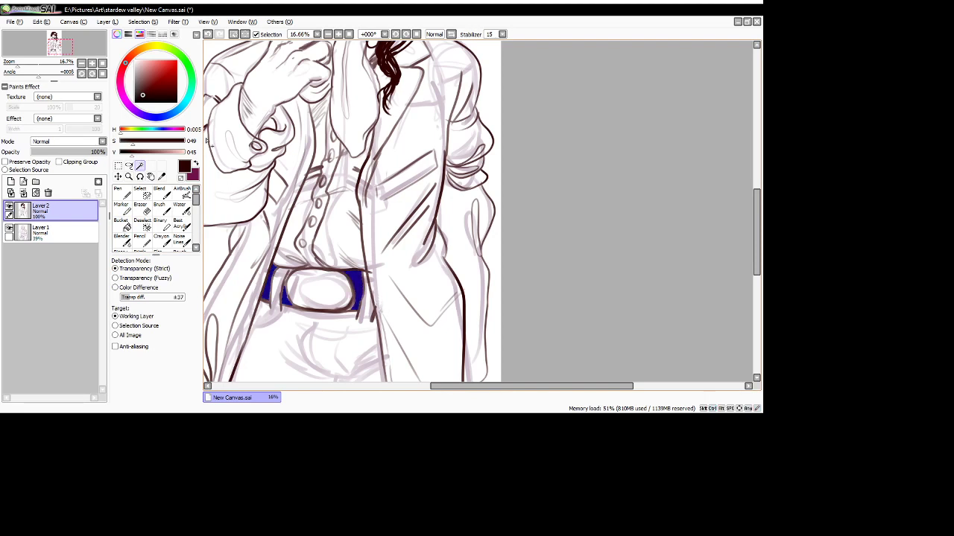
left_click(142, 22)
left_click(144, 34)
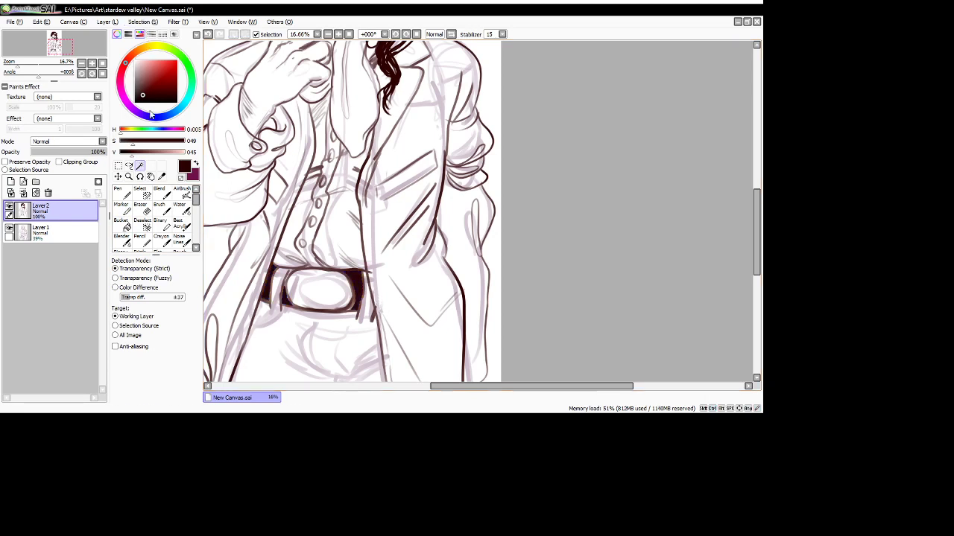
- Ink the trousers' fly, pockets and crotch folds below the belt with the size 35 Marker
left_click(121, 211)
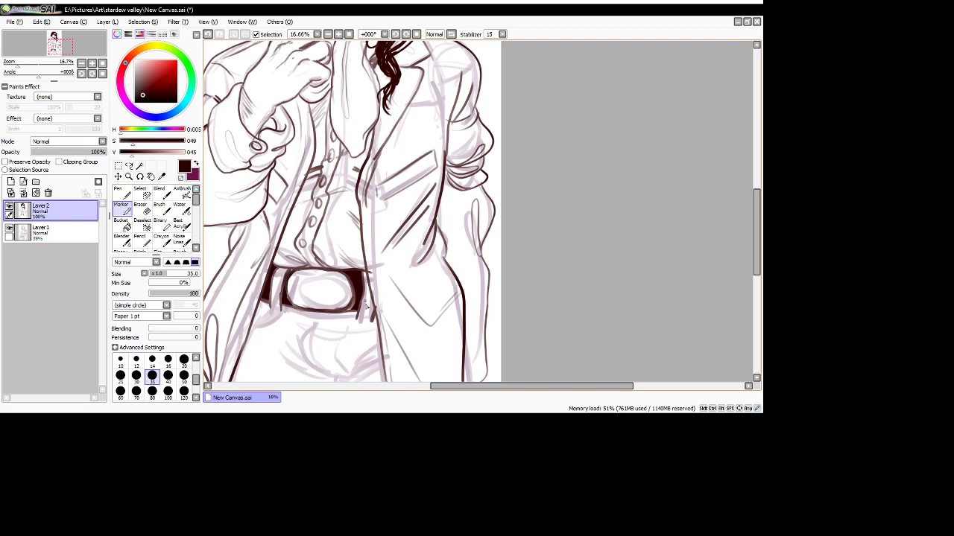
key("e")
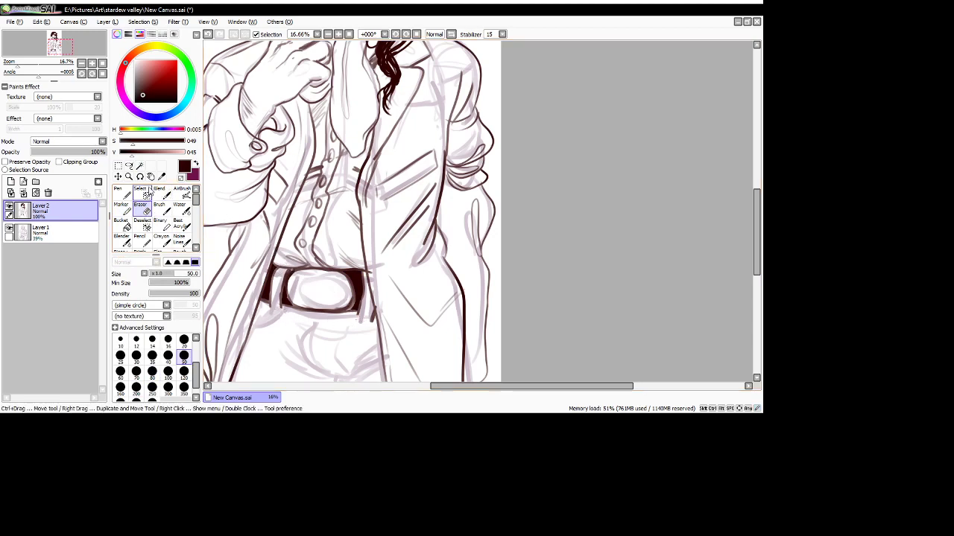
left_click(122, 206)
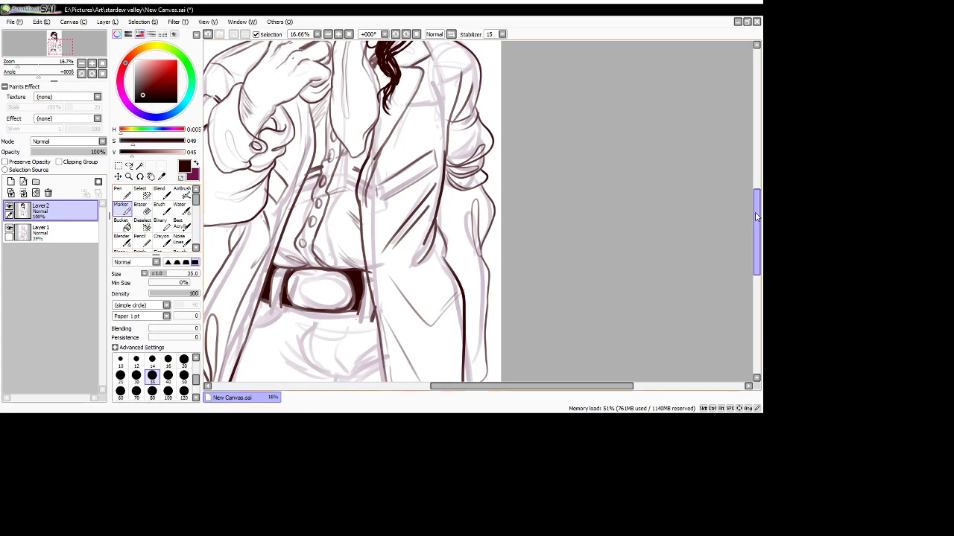
left_click_drag(757, 216, 756, 245)
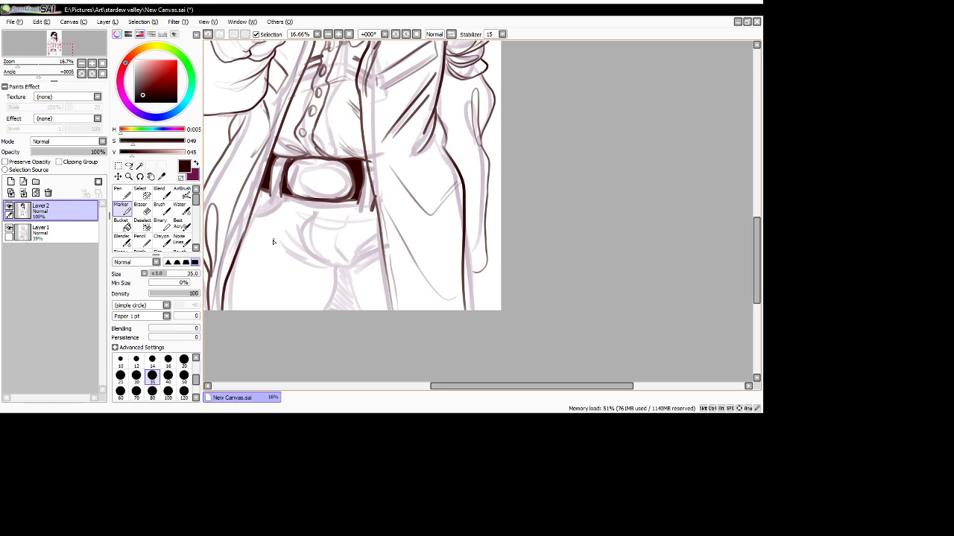
mouse_move(268, 239)
left_mouse_down()
mouse_move(285, 259)
mouse_move(336, 268)
mouse_move(281, 267)
mouse_move(337, 261)
mouse_move(317, 216)
left_mouse_up()
mouse_move(355, 259)
left_mouse_down()
mouse_move(329, 266)
mouse_move(345, 267)
mouse_move(366, 241)
mouse_move(347, 266)
mouse_move(368, 255)
mouse_move(348, 266)
mouse_move(363, 267)
mouse_move(330, 244)
mouse_move(340, 240)
mouse_move(305, 246)
left_mouse_up()
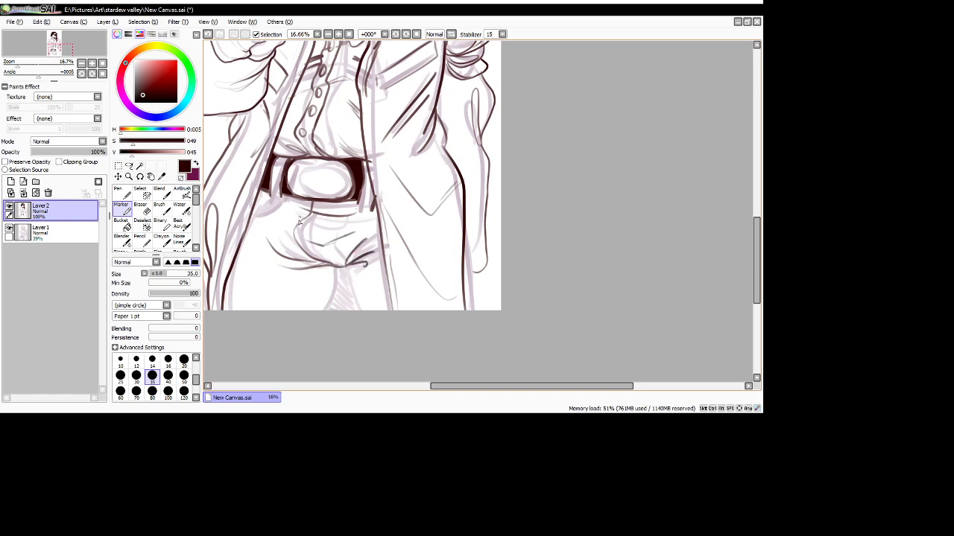
mouse_move(345, 201)
left_mouse_down()
mouse_move(328, 238)
mouse_move(343, 260)
left_mouse_up()
mouse_move(253, 214)
left_mouse_down()
mouse_move(264, 195)
mouse_move(257, 210)
mouse_move(297, 209)
left_mouse_up()
left_click_drag(374, 212, 357, 230)
- Ink the inner leg lines down to the canvas edge and thicken the lower end of the coat's front edge
left_click_drag(341, 270, 354, 311)
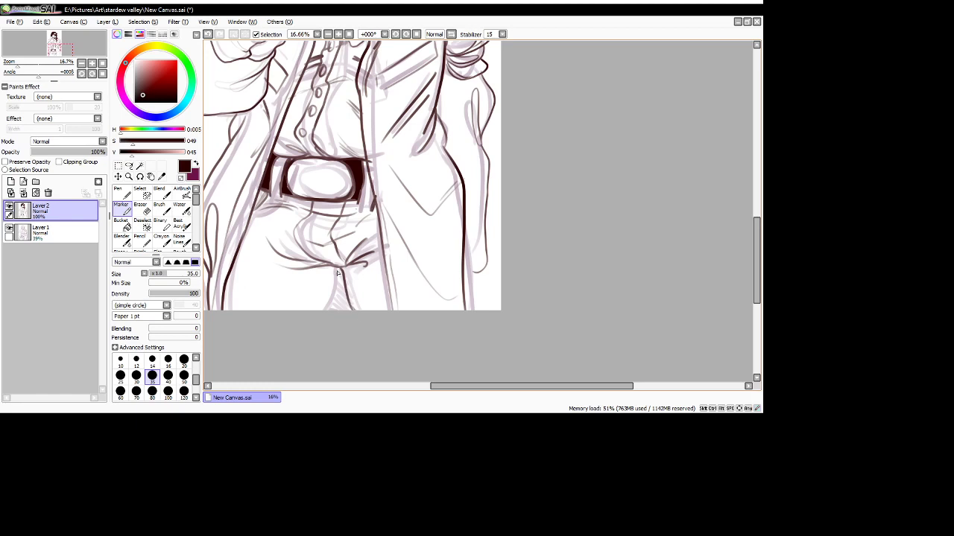
left_click_drag(336, 266, 329, 311)
left_click_drag(324, 269, 322, 302)
left_click_drag(233, 277, 225, 315)
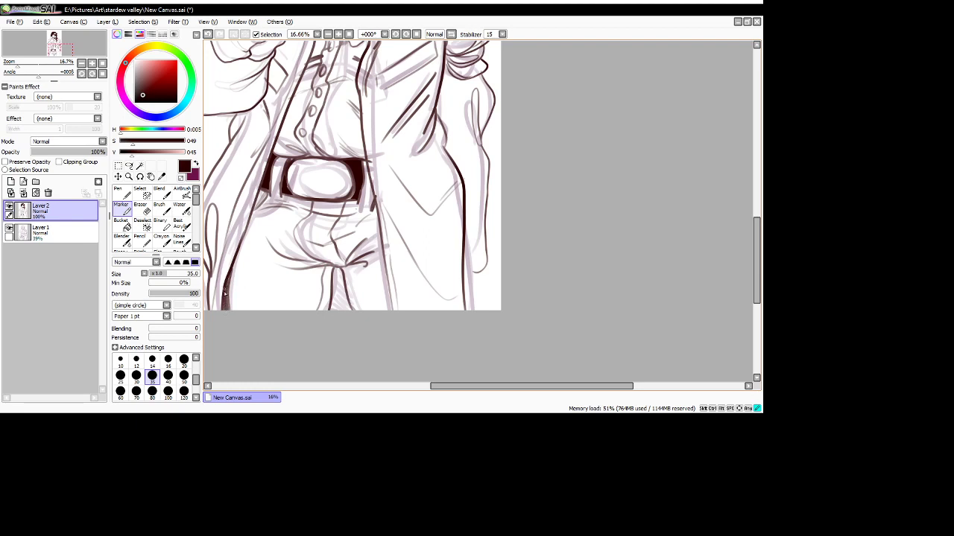
left_click_drag(346, 267, 365, 328)
- Add short glint strokes inside the belt buckle, undoing the last unwanted stroke
mouse_move(343, 175)
left_mouse_down()
mouse_move(353, 191)
mouse_move(345, 201)
mouse_move(354, 185)
mouse_move(341, 161)
mouse_move(348, 197)
mouse_move(356, 193)
mouse_move(346, 201)
mouse_move(301, 195)
mouse_move(339, 197)
mouse_move(321, 200)
mouse_move(344, 177)
mouse_move(339, 191)
mouse_move(335, 161)
mouse_move(341, 170)
mouse_move(306, 163)
mouse_move(351, 181)
mouse_move(339, 166)
mouse_move(344, 191)
mouse_move(327, 198)
mouse_move(306, 177)
mouse_move(326, 192)
left_mouse_up()
key("ctrl+z")
- Delete the Layer 1 sketch and review the finished line art on the whole canvas
left_click(350, 35)
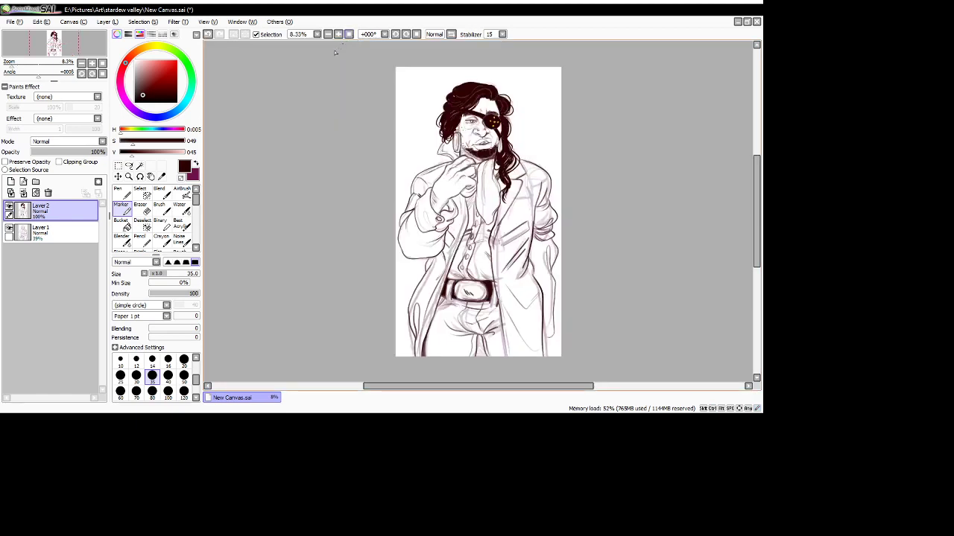
left_click(56, 231)
left_click(47, 192)
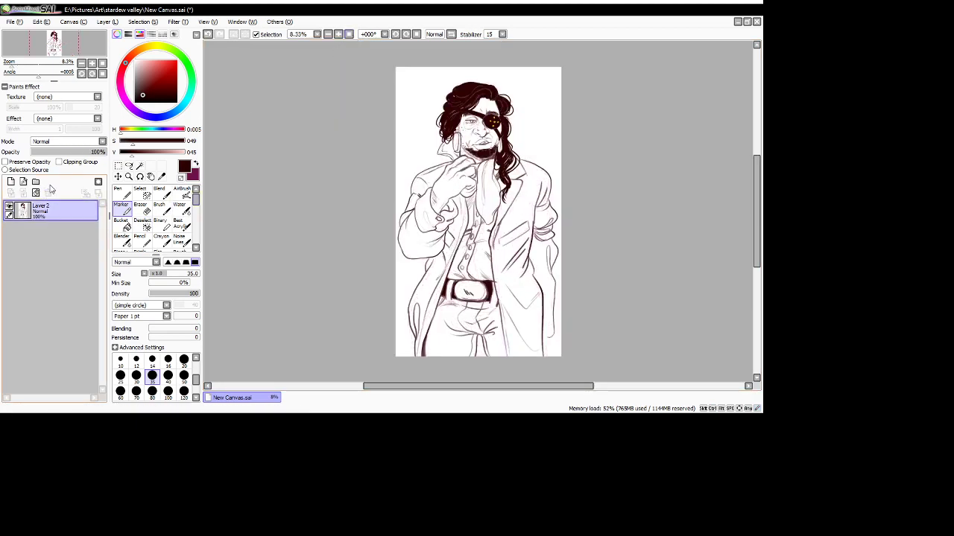
scroll(442, 141, "up", 1)
scroll(451, 134, "down", 2)
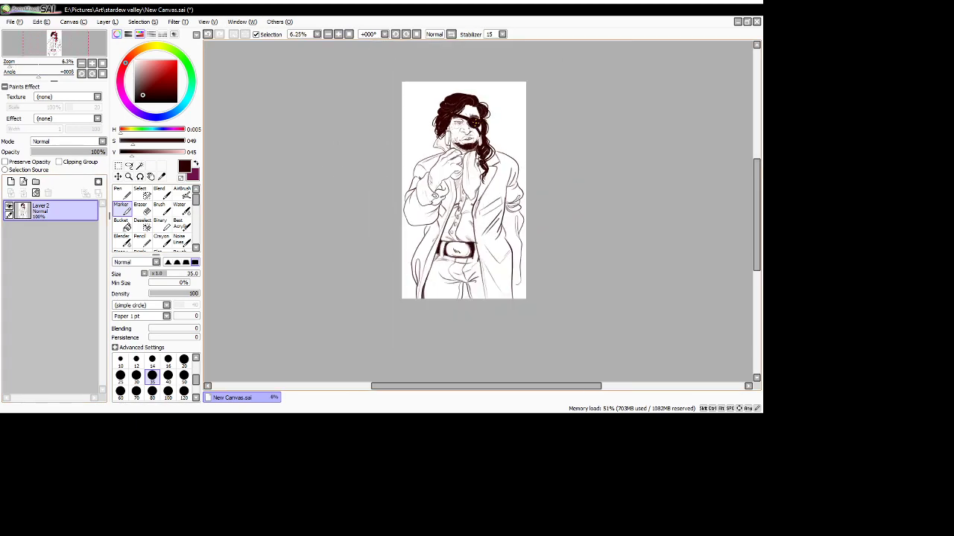
- Open the reference painting lyell backpack.png, sample the brown skin colour from its figure and return to New Canvas.sai
scroll(451, 134, "up", 3)
scroll(454, 141, "down", 1)
scroll(460, 149, "up", 1)
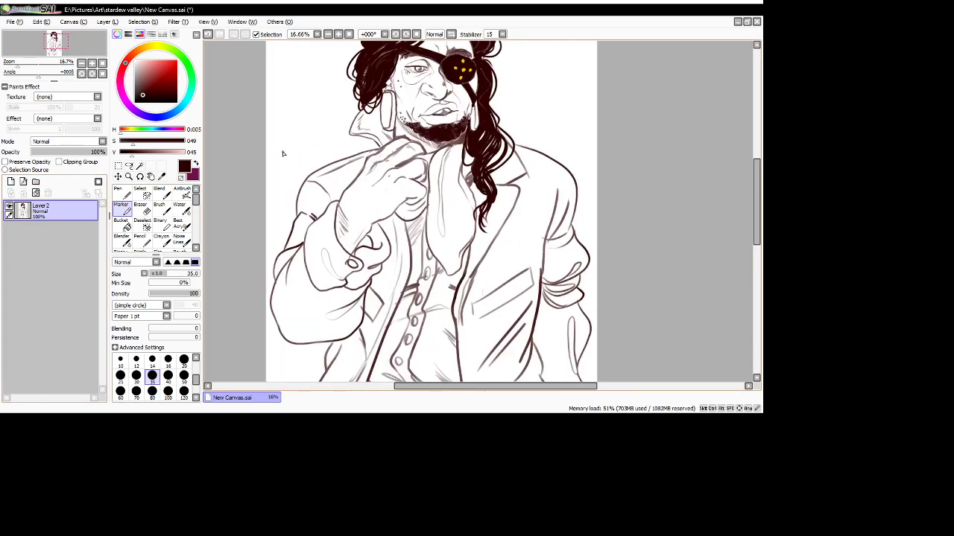
left_click(24, 47)
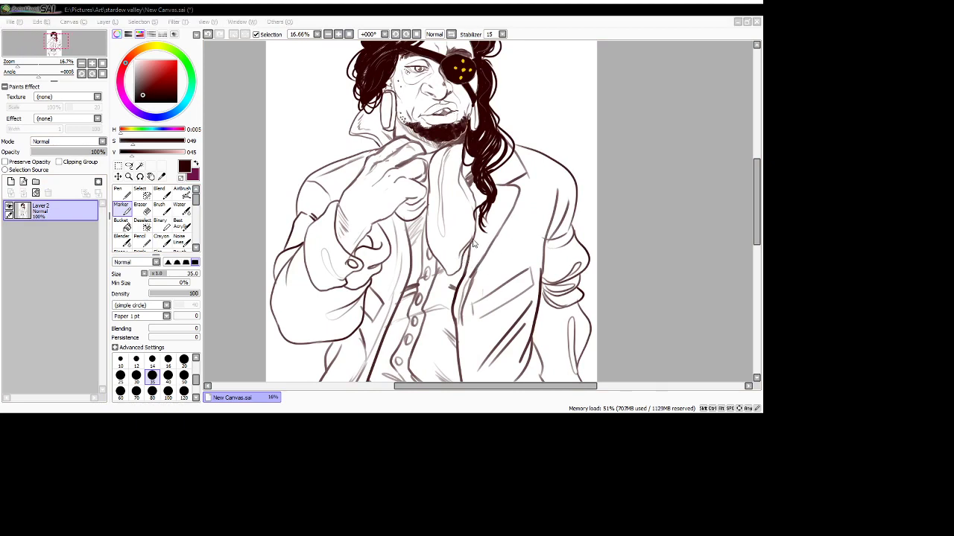
double_click(439, 207)
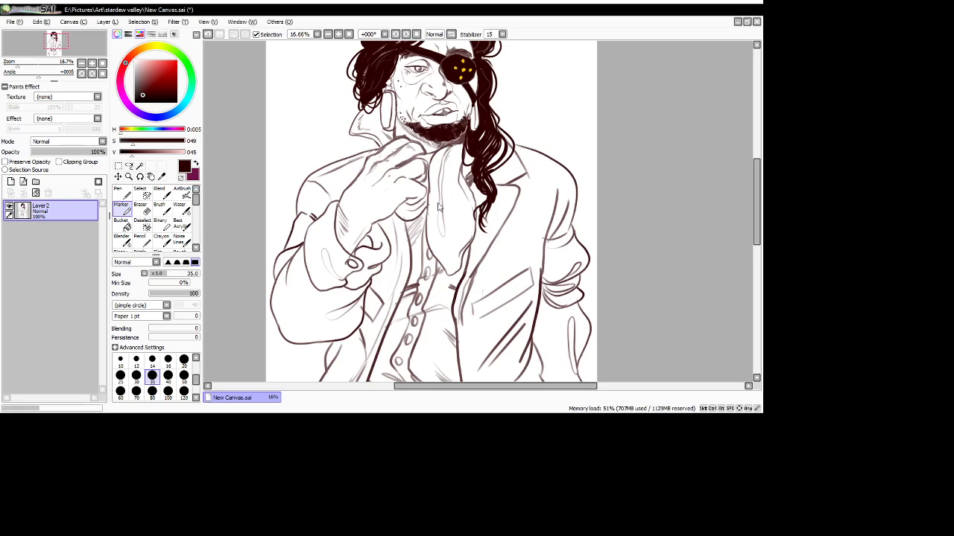
scroll(463, 153, "up", 5)
right_click(464, 154)
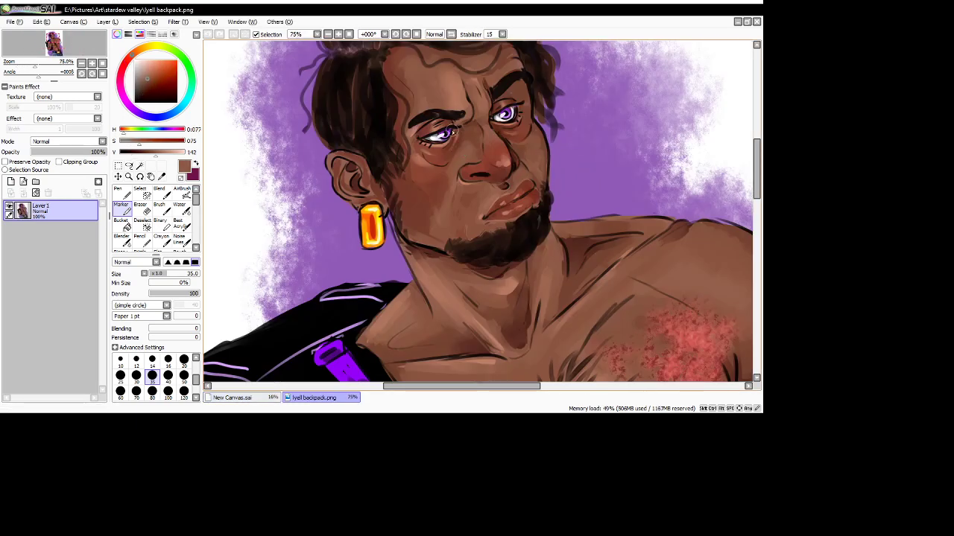
left_click(235, 398)
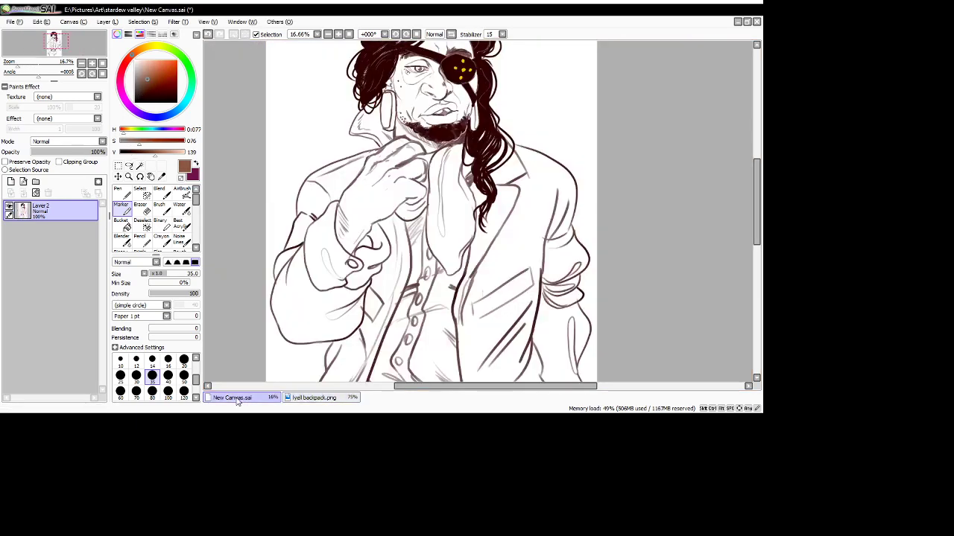
key("alt+Tab")
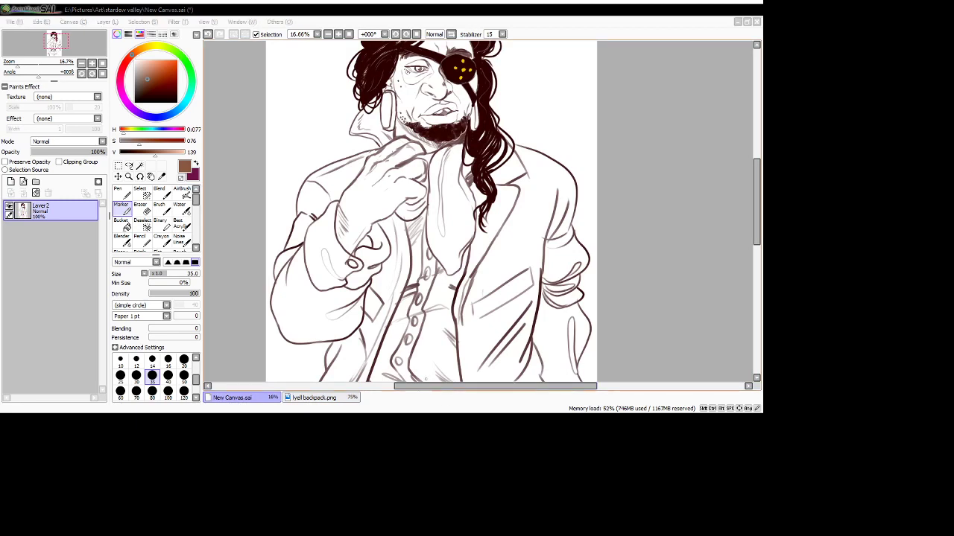
left_click(628, 98)
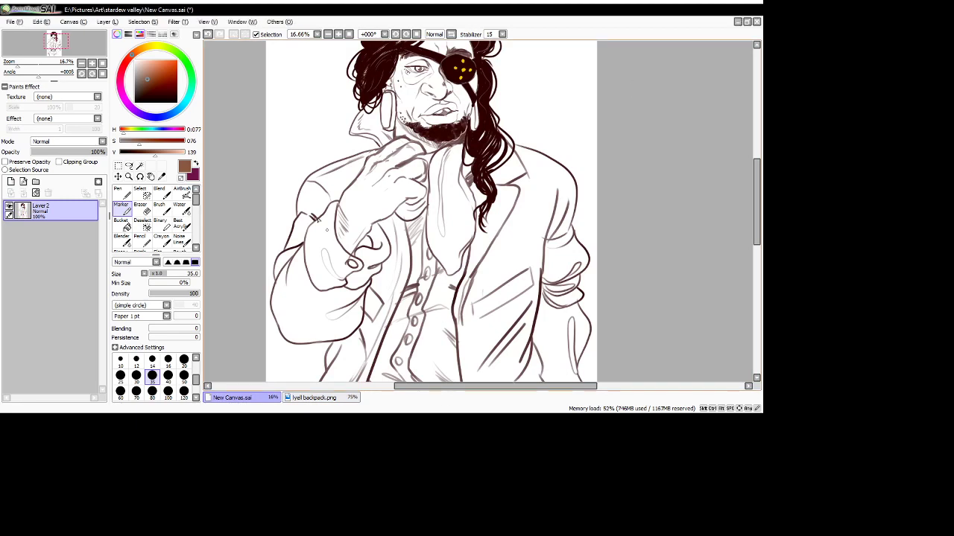
- Add a new layer beneath Layer 2 and fill the jaw, beard area and neck with brown using the Pen at size 50
left_click(11, 182)
left_click_drag(41, 211, 44, 273)
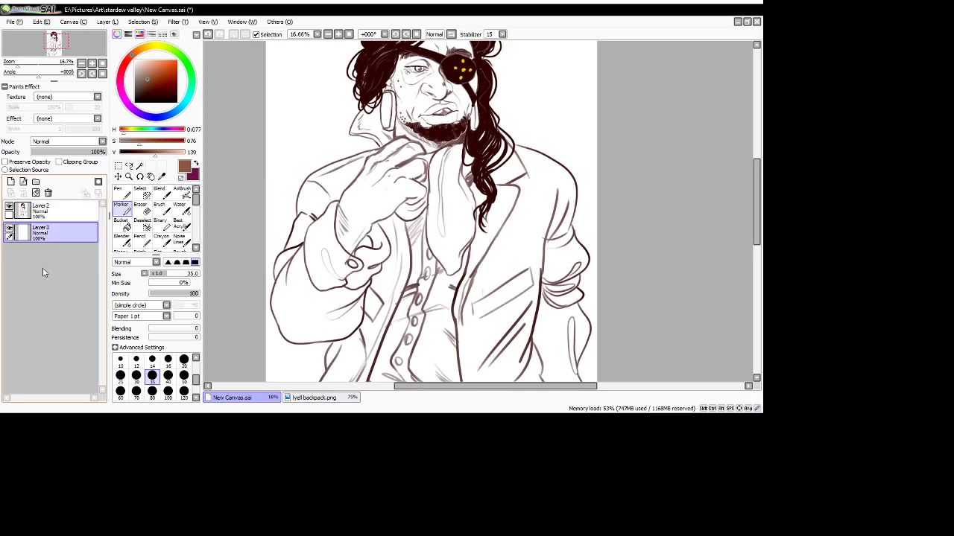
left_click(121, 192)
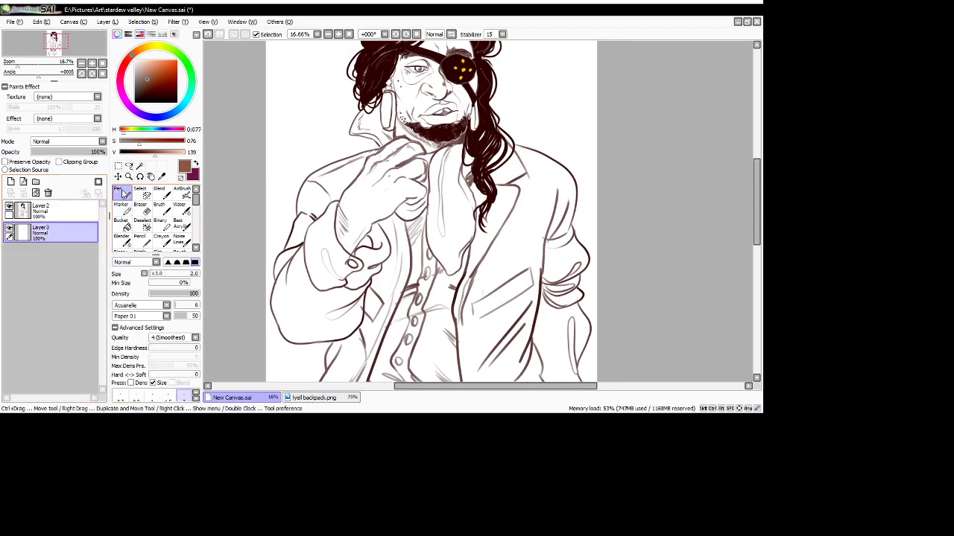
left_click(116, 328)
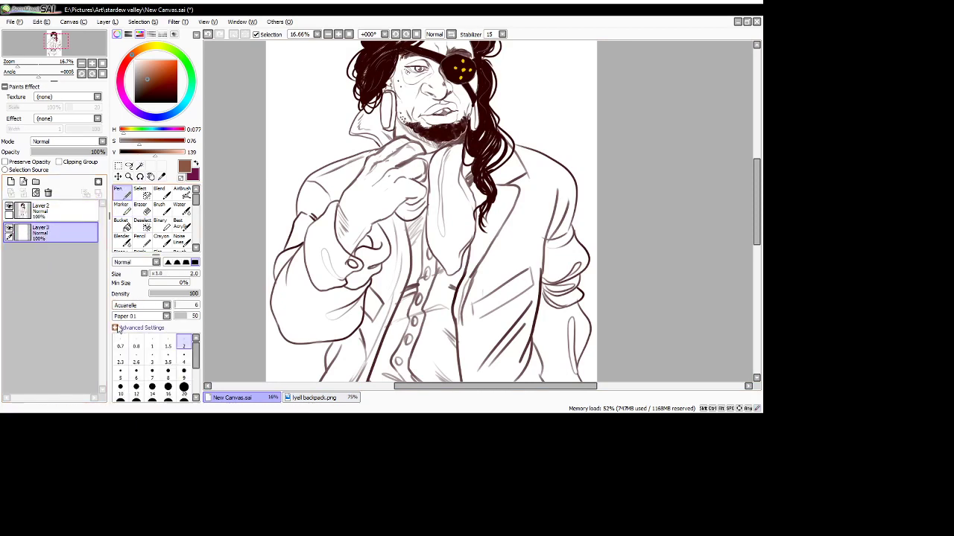
left_click(184, 400)
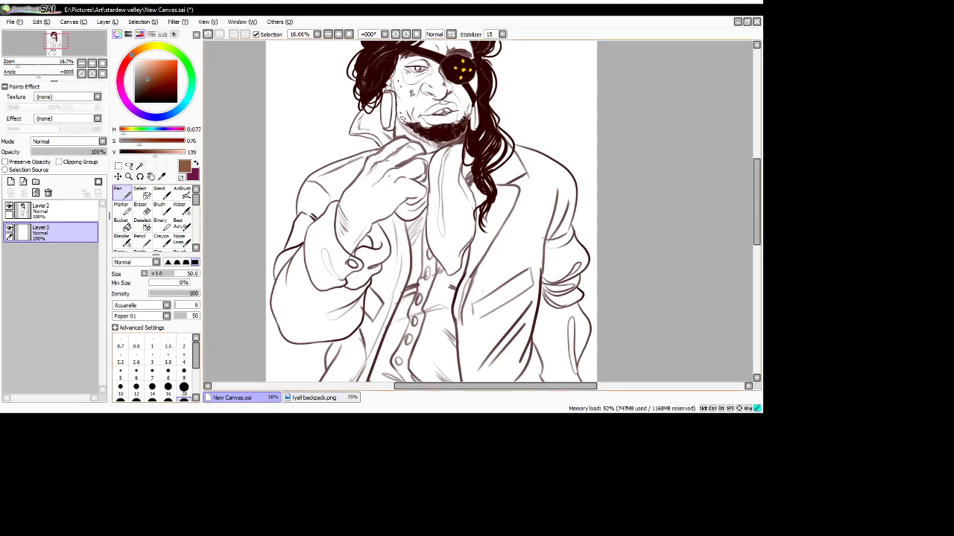
mouse_move(411, 93)
left_mouse_down()
mouse_move(412, 139)
mouse_move(410, 108)
mouse_move(409, 133)
mouse_move(407, 113)
mouse_move(396, 143)
mouse_move(415, 149)
mouse_move(427, 136)
mouse_move(435, 148)
mouse_move(465, 137)
mouse_move(435, 132)
mouse_move(456, 119)
mouse_move(426, 113)
mouse_move(444, 123)
mouse_move(436, 120)
mouse_move(461, 111)
mouse_move(431, 133)
mouse_move(410, 119)
mouse_move(449, 128)
left_mouse_up()
- Fill the raised hand with the brown skin colour using the Pen at size 100, and the wrist at size 70
scroll(178, 387, "down", 1)
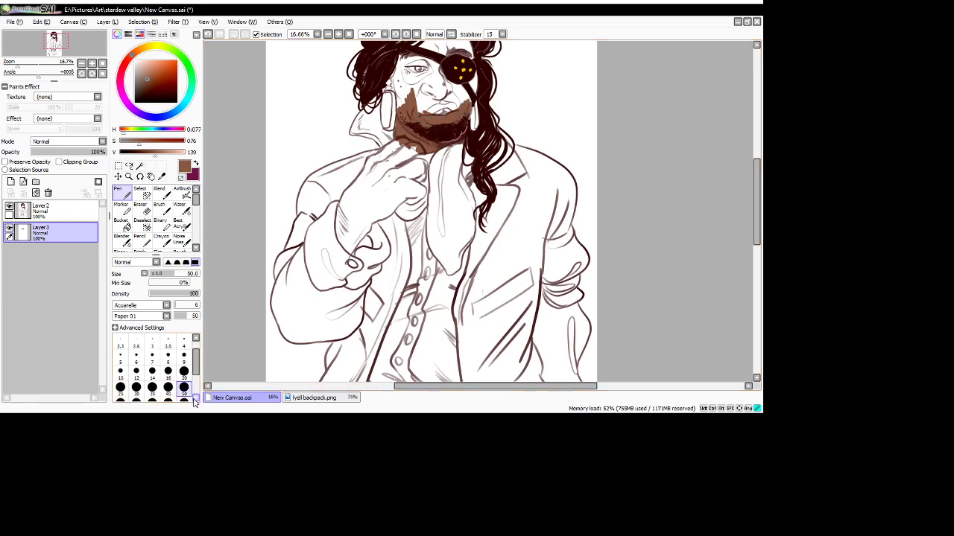
left_click(170, 400)
scroll(176, 387, "down", 3)
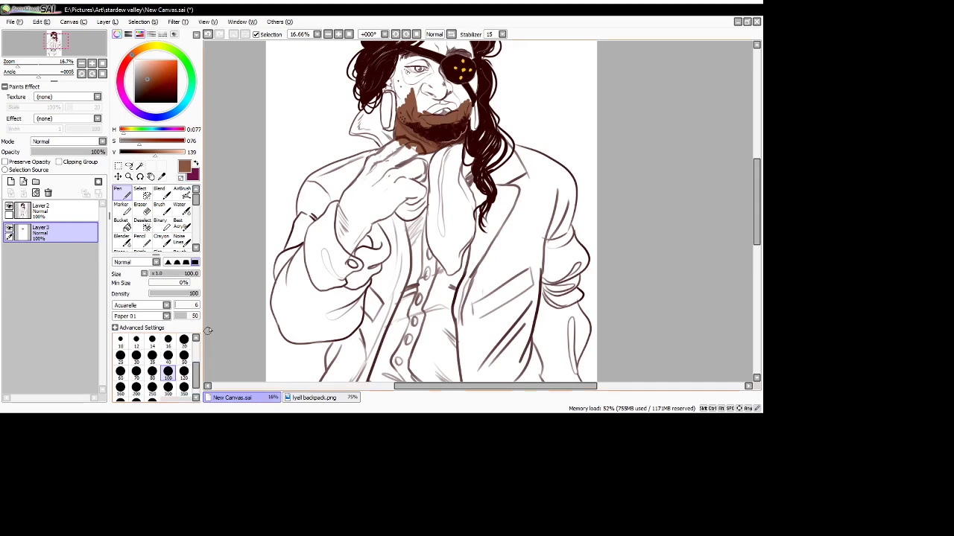
mouse_move(412, 148)
left_mouse_down()
mouse_move(389, 173)
mouse_move(414, 156)
mouse_move(371, 181)
mouse_move(398, 144)
mouse_move(368, 162)
mouse_move(353, 200)
mouse_move(419, 163)
mouse_move(420, 179)
mouse_move(403, 180)
mouse_move(422, 194)
mouse_move(404, 202)
mouse_move(423, 192)
mouse_move(408, 202)
mouse_move(393, 189)
mouse_move(401, 202)
mouse_move(386, 201)
mouse_move(400, 199)
mouse_move(382, 220)
mouse_move(387, 199)
mouse_move(361, 200)
mouse_move(362, 187)
mouse_move(351, 196)
mouse_move(360, 183)
mouse_move(345, 202)
mouse_move(362, 184)
mouse_move(345, 199)
left_mouse_up()
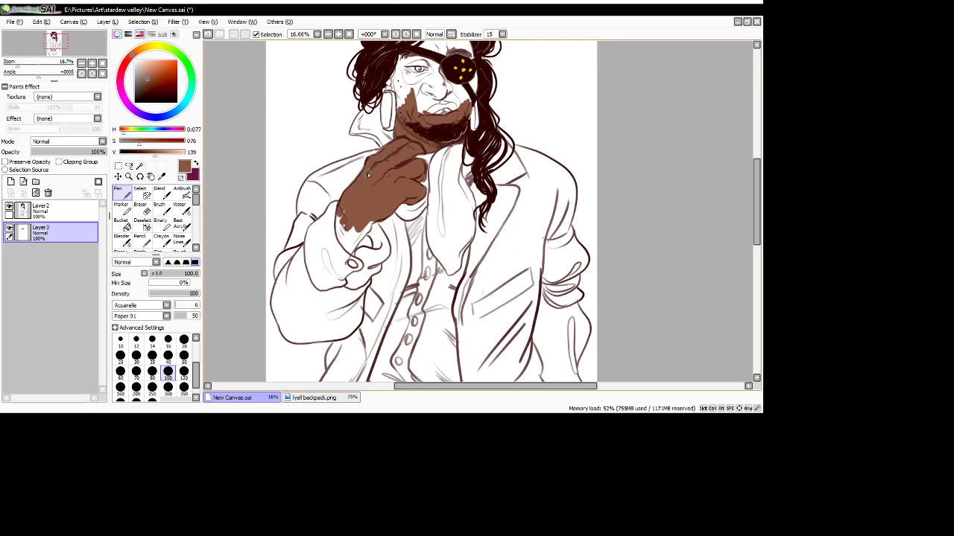
key("bracketleft")
key("bracketleft")
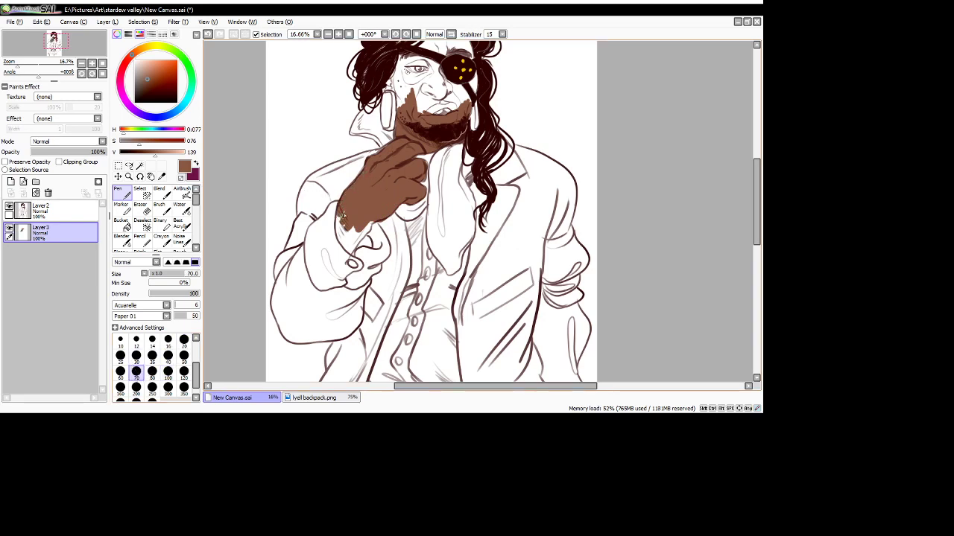
mouse_move(343, 215)
left_mouse_down()
mouse_move(350, 253)
mouse_move(366, 229)
left_mouse_up()
mouse_move(366, 229)
left_mouse_down()
mouse_move(348, 253)
mouse_move(353, 235)
left_mouse_up()
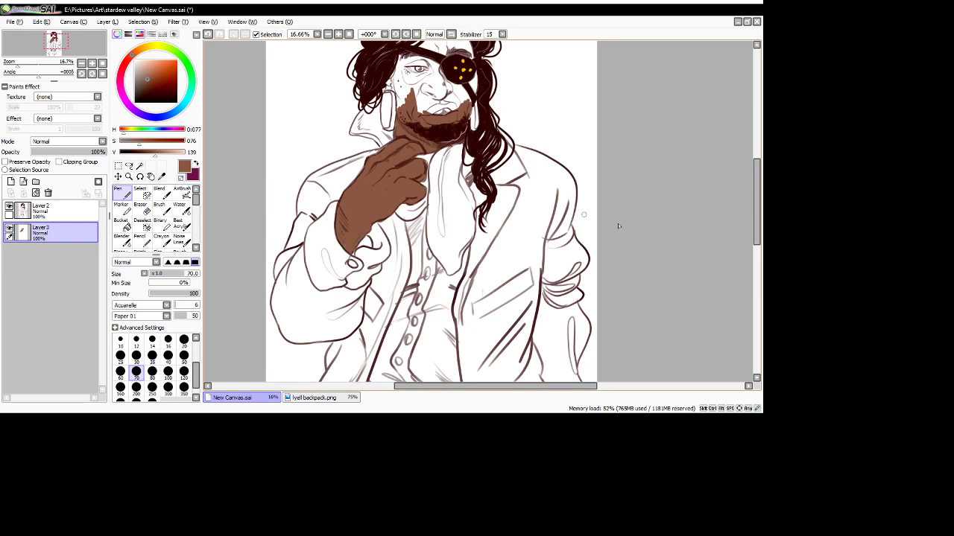
- Fill the rest of the face, from ear and cheeks to nose, lips and forehead, with the brown skin colour around the eyepatch
scroll(621, 171, "up", 3)
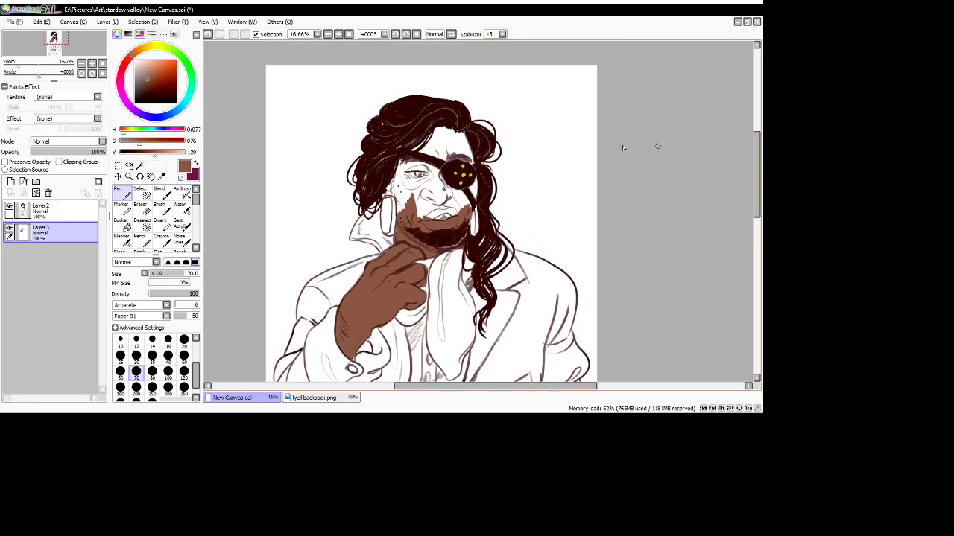
key("ctrl+plus")
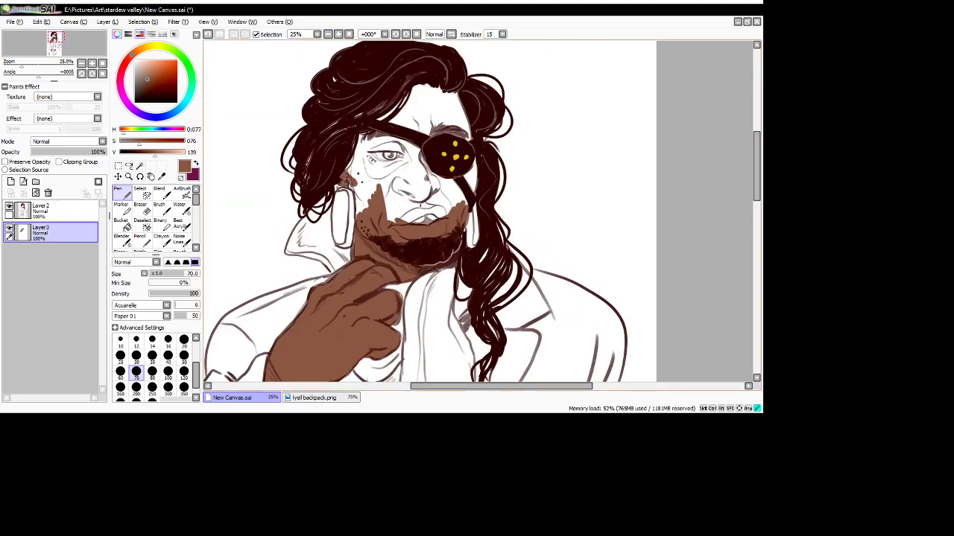
mouse_move(342, 182)
left_mouse_down()
mouse_move(364, 160)
mouse_move(355, 172)
mouse_move(353, 265)
mouse_move(357, 243)
left_mouse_up()
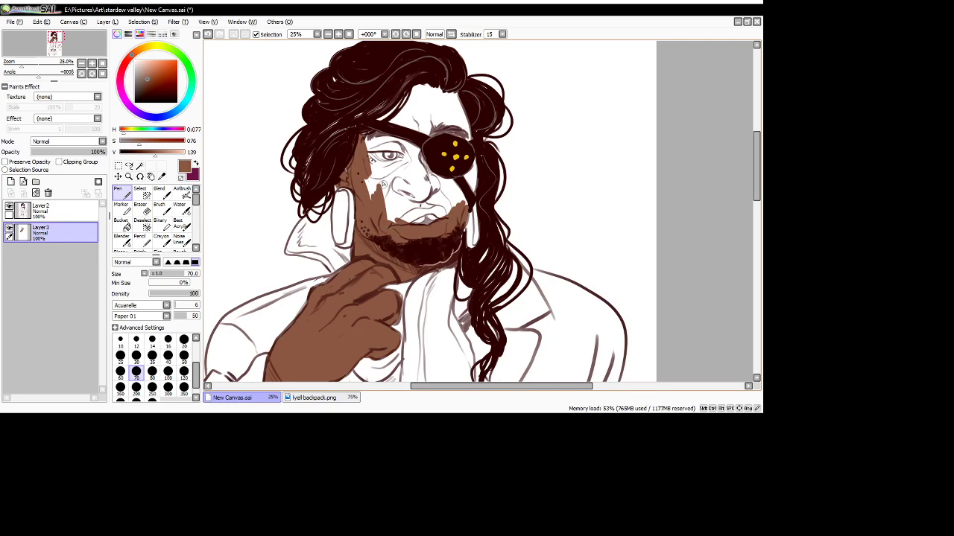
mouse_move(367, 174)
left_mouse_down()
mouse_move(379, 200)
mouse_move(375, 182)
mouse_move(379, 207)
mouse_move(377, 186)
mouse_move(368, 193)
mouse_move(378, 177)
mouse_move(406, 166)
mouse_move(377, 165)
mouse_move(366, 153)
mouse_move(383, 173)
mouse_move(369, 149)
mouse_move(389, 171)
mouse_move(411, 163)
mouse_move(388, 127)
mouse_move(437, 77)
mouse_move(385, 126)
mouse_move(428, 133)
mouse_move(442, 144)
mouse_move(428, 161)
mouse_move(449, 169)
mouse_move(404, 221)
mouse_move(429, 203)
mouse_move(409, 219)
mouse_move(454, 213)
left_mouse_up()
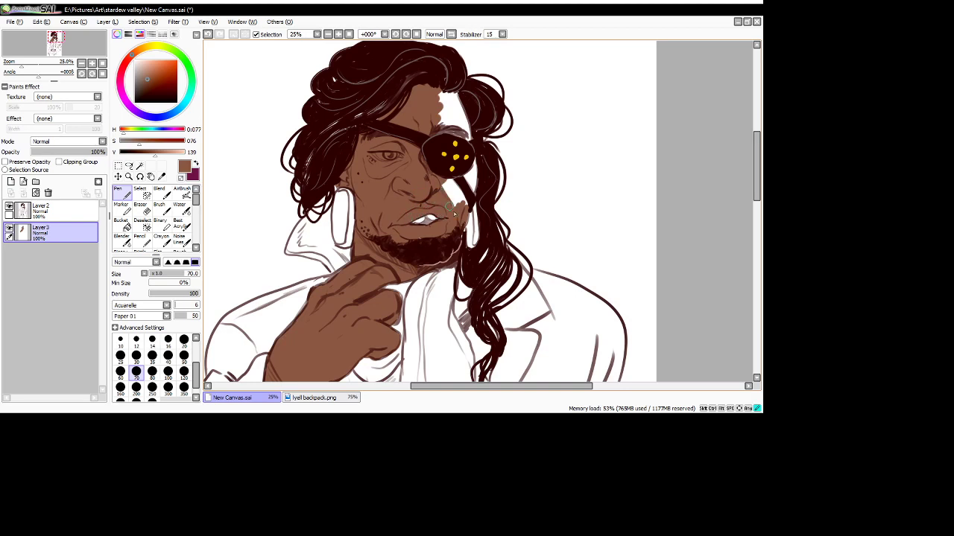
mouse_move(468, 162)
left_mouse_down()
mouse_move(474, 183)
mouse_move(476, 170)
left_mouse_up()
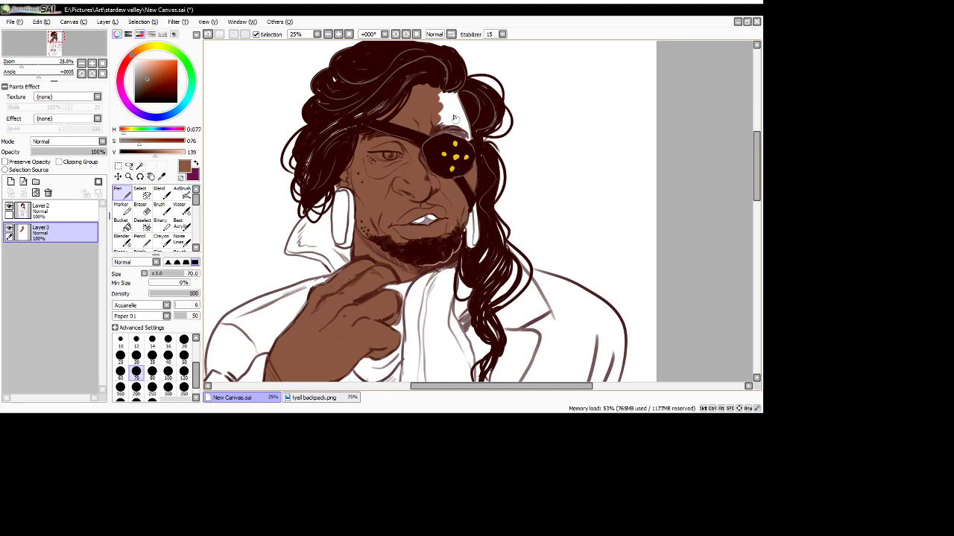
mouse_move(440, 97)
left_mouse_down()
mouse_move(438, 127)
mouse_move(442, 98)
mouse_move(462, 138)
mouse_move(456, 89)
mouse_move(444, 104)
mouse_move(456, 124)
mouse_move(384, 112)
mouse_move(362, 123)
left_mouse_up()
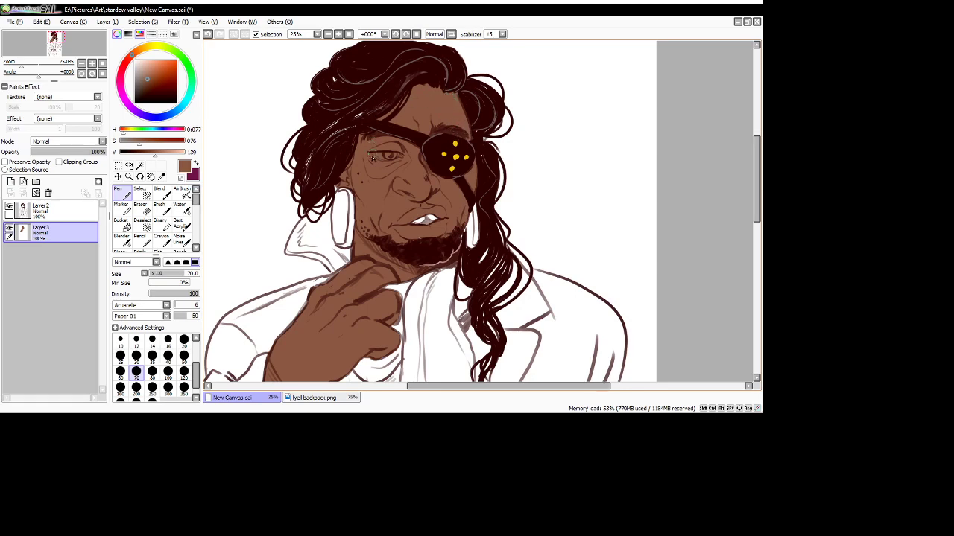
scroll(362, 122, "down", 1)
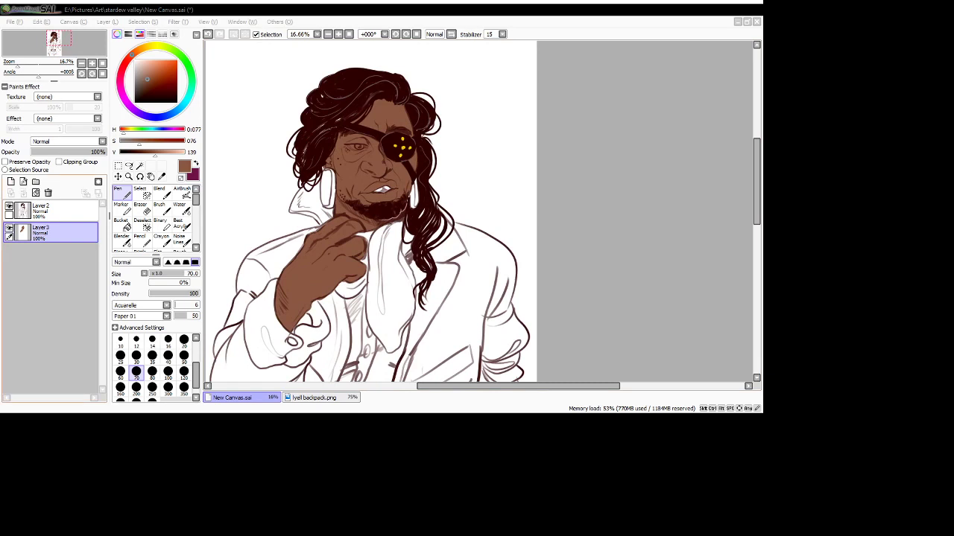
- Paint the gap between the teeth dark reddish brown with the Pen at size 16, undoing the last stroke at the mouth's corner
scroll(362, 181, "up", 1)
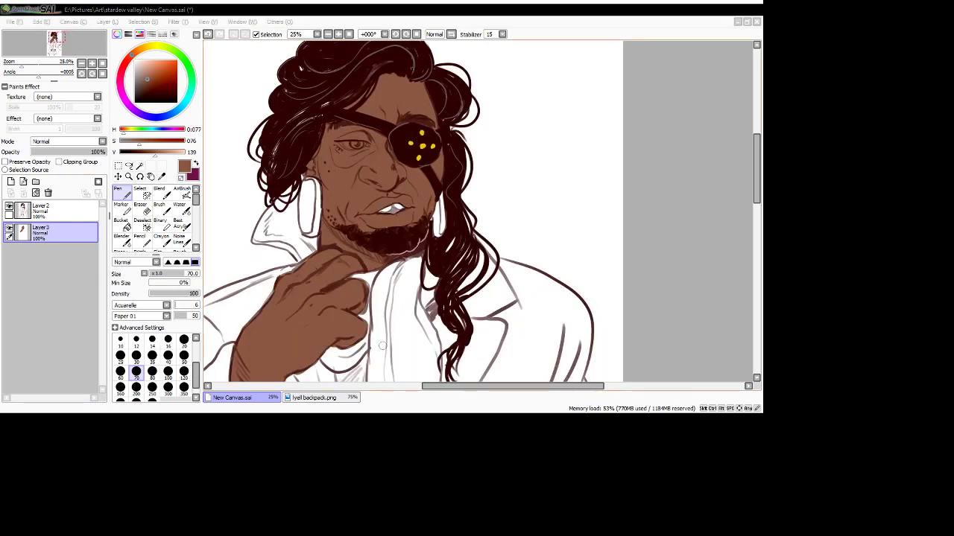
left_click(698, 189)
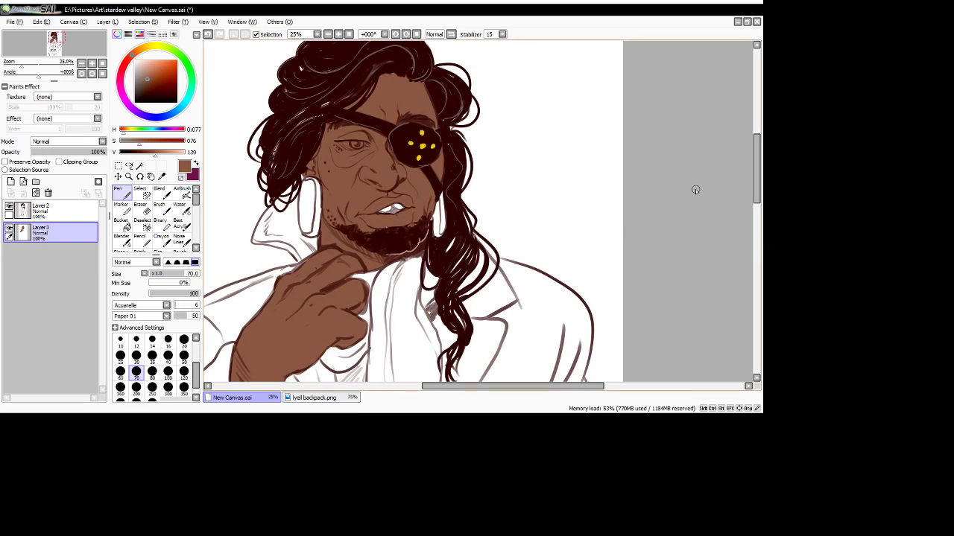
scroll(384, 196, "up", 2)
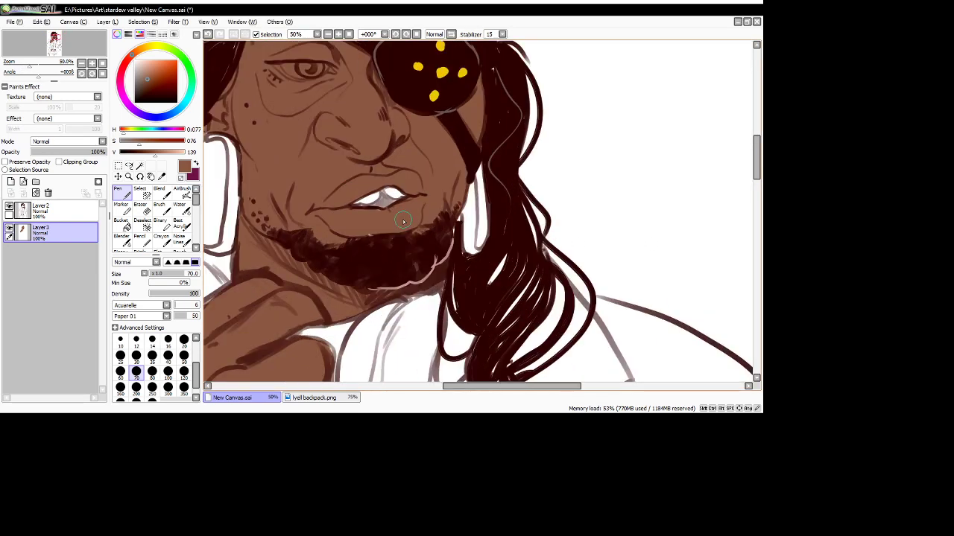
left_click(155, 81)
left_click(168, 342)
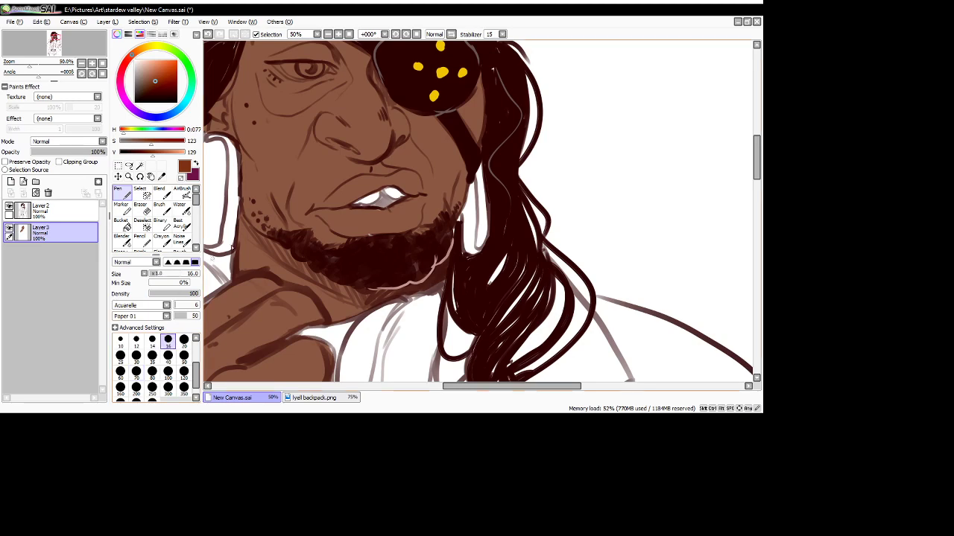
mouse_move(382, 195)
left_mouse_down()
mouse_move(358, 207)
mouse_move(371, 205)
left_mouse_up()
right_click(359, 207)
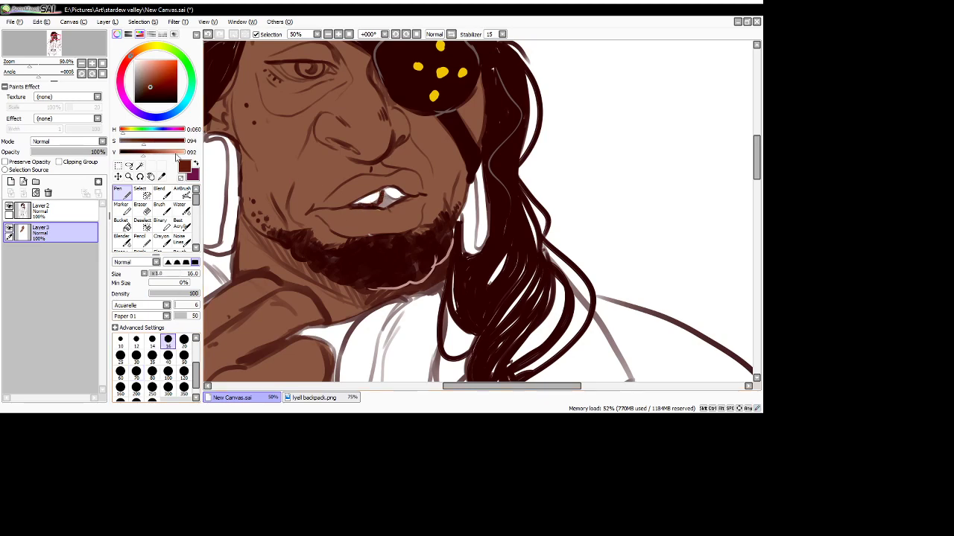
left_click(162, 175)
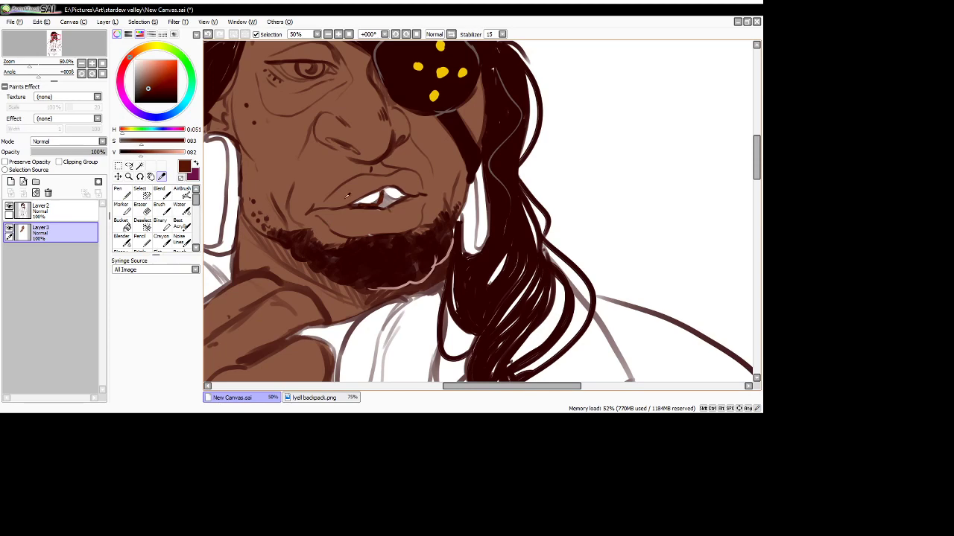
left_click(122, 192)
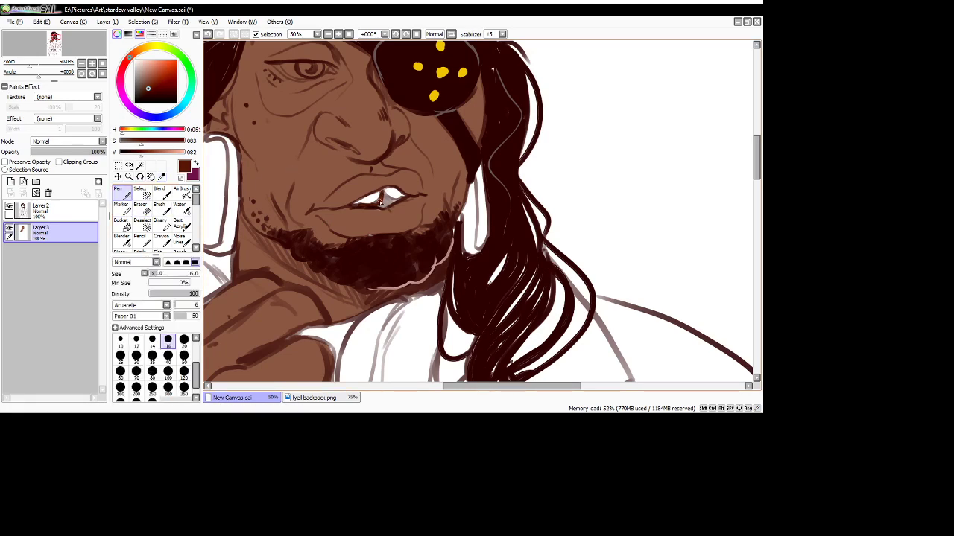
left_click_drag(380, 202, 388, 200)
left_click_drag(358, 206, 340, 210)
key("ctrl+z")
- Fill the iris of the uncovered eye with light purple using the Pen at size 16
scroll(332, 176, "down", 6)
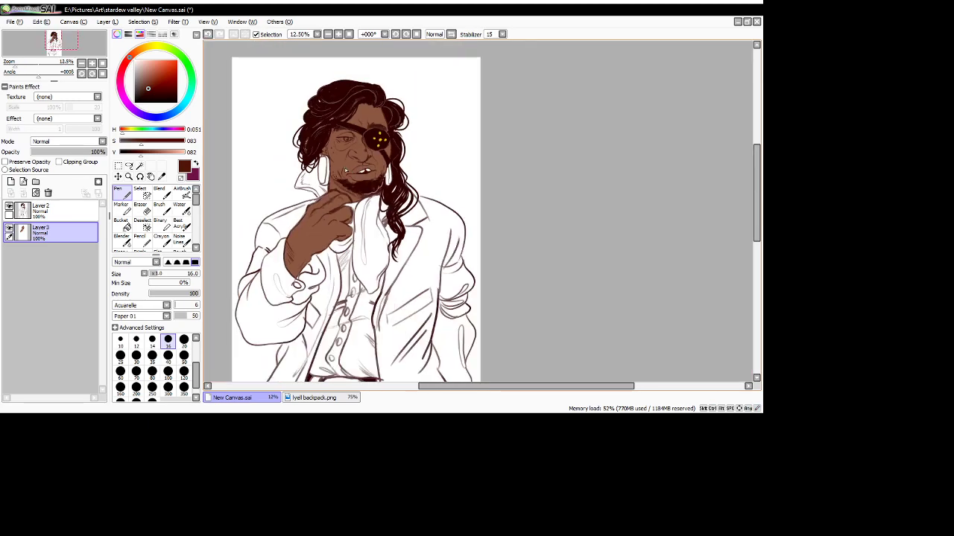
scroll(365, 171, "up", 1)
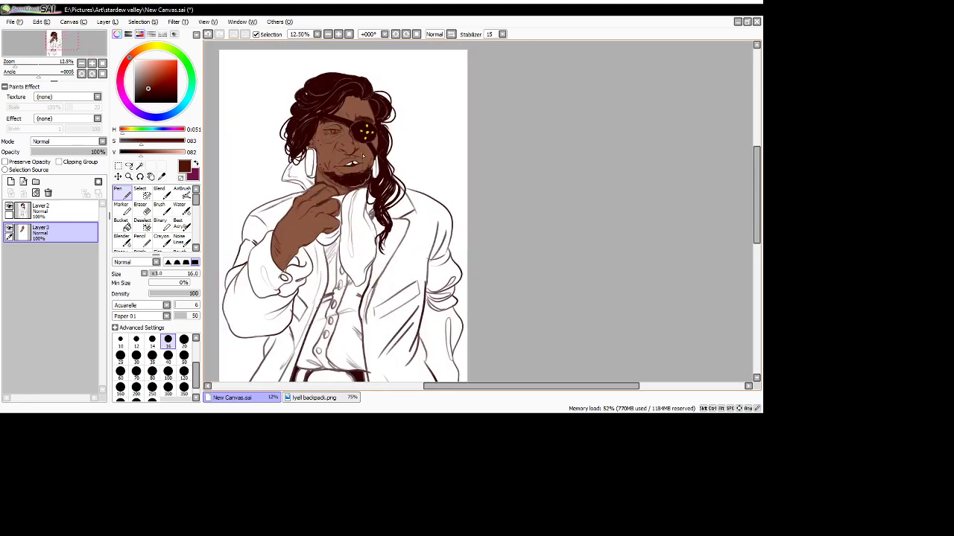
scroll(329, 125, "up", 7)
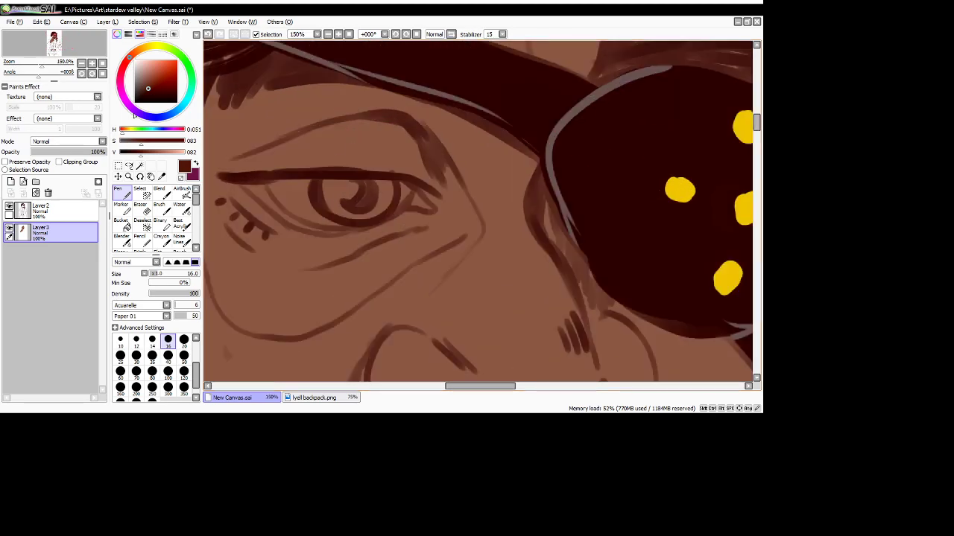
left_click(129, 105)
left_click(154, 59)
left_click(154, 64)
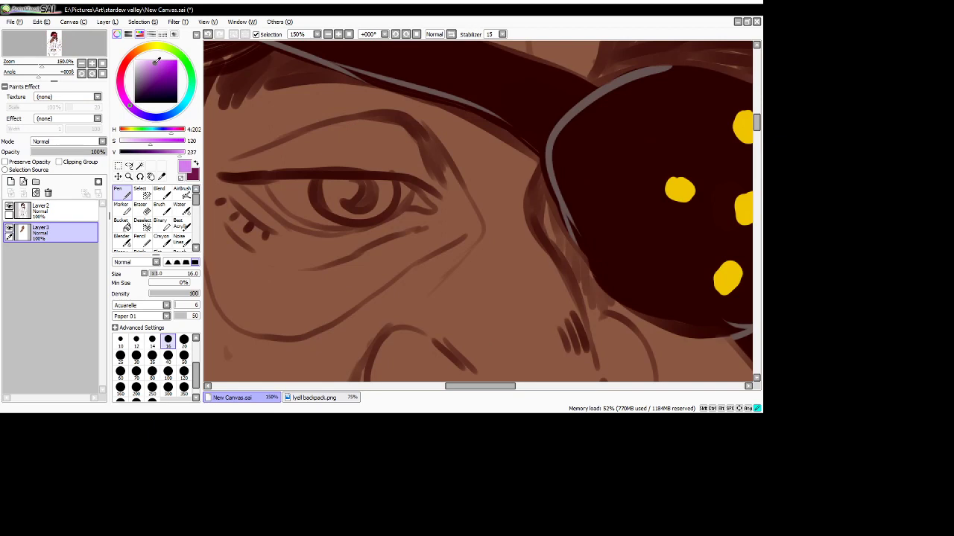
mouse_move(328, 189)
left_mouse_down()
mouse_move(348, 212)
mouse_move(359, 187)
mouse_move(384, 202)
mouse_move(378, 186)
left_mouse_up()
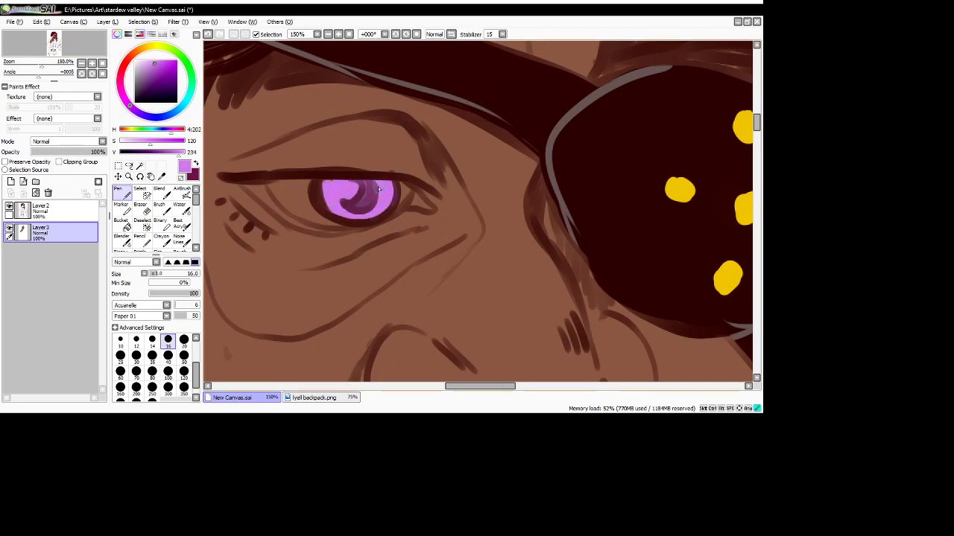
- Paint the rims and corners of the uncovered eye, around the iris, reddish brown with the Pen at size 16
mouse_move(143, 53)
left_mouse_down()
mouse_move(126, 61)
mouse_move(153, 72)
left_mouse_up()
left_click(161, 73)
mouse_move(250, 185)
left_mouse_down()
mouse_move(279, 214)
mouse_move(314, 228)
mouse_move(245, 182)
mouse_move(253, 192)
mouse_move(261, 183)
mouse_move(283, 214)
mouse_move(263, 199)
mouse_move(298, 223)
mouse_move(279, 210)
mouse_move(331, 231)
mouse_move(310, 222)
mouse_move(350, 230)
mouse_move(339, 225)
mouse_move(368, 222)
left_mouse_up()
left_click(152, 79)
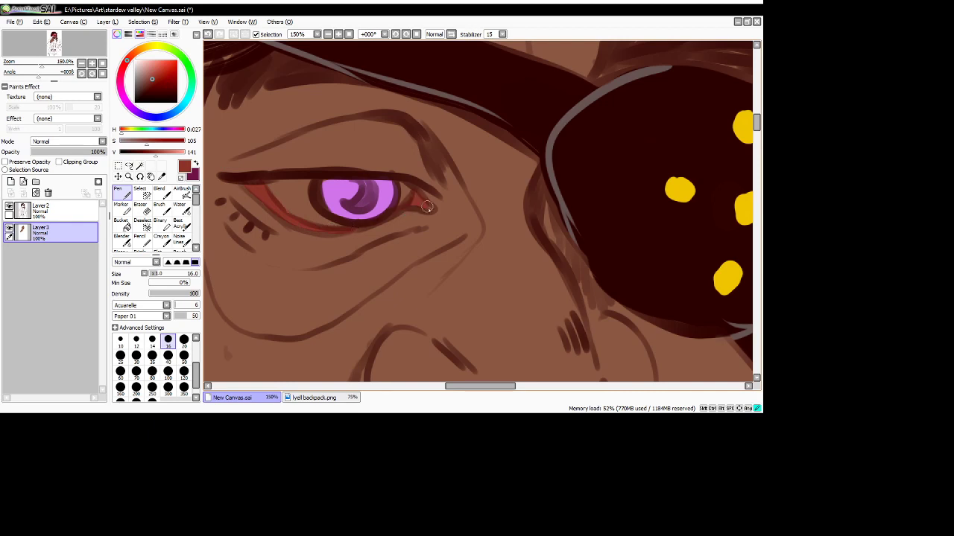
mouse_move(427, 208)
left_mouse_down()
mouse_move(413, 198)
mouse_move(431, 211)
left_mouse_up()
- Fill the white of the uncovered eye on both sides of the iris with pale pink at size 16
left_click(327, 33)
left_click(327, 34)
left_click(327, 34)
left_click(327, 34)
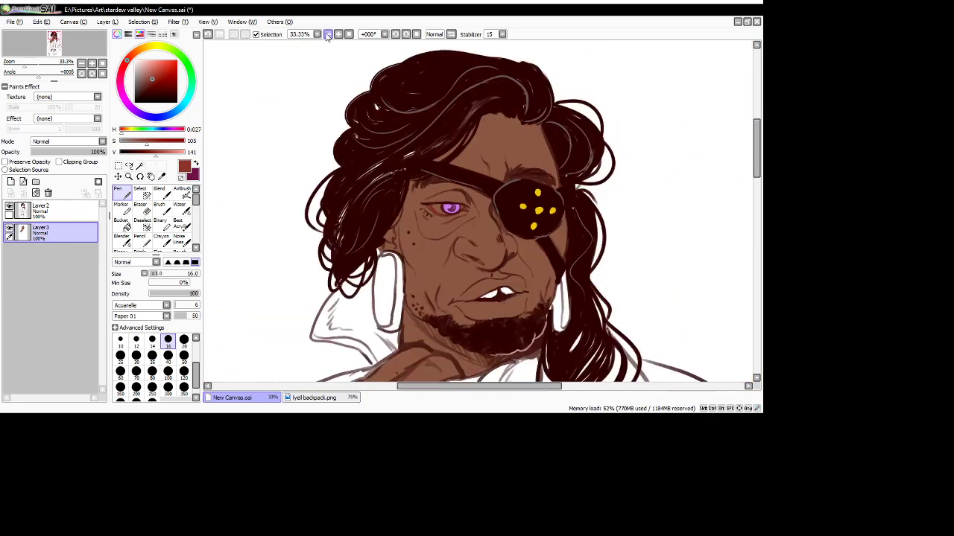
left_click_drag(146, 67, 139, 59)
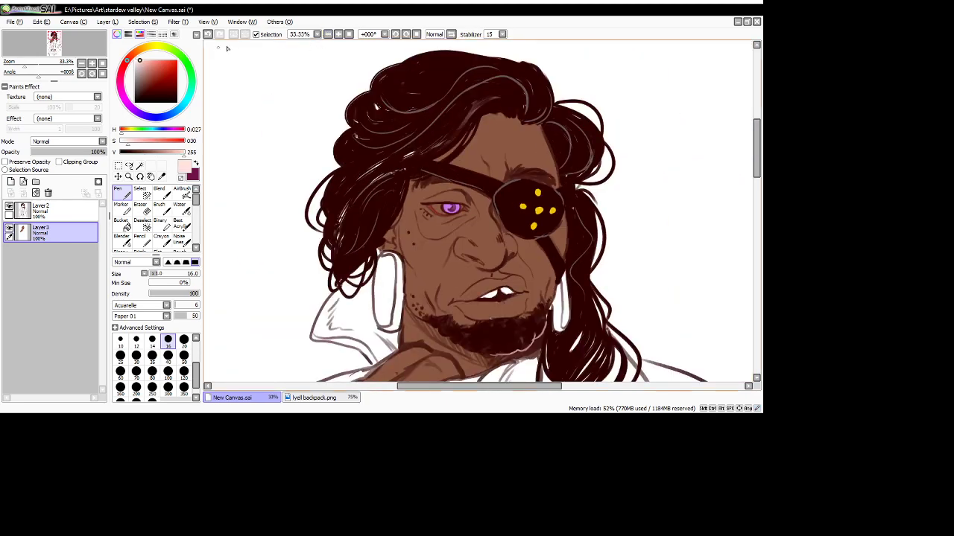
left_click(338, 34)
left_click(338, 35)
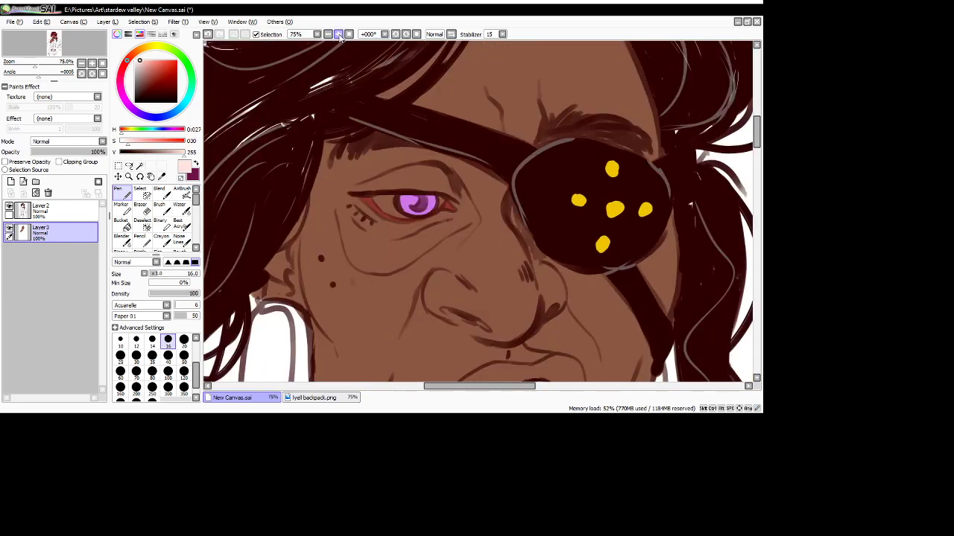
left_click(338, 34)
mouse_move(341, 195)
left_mouse_down()
mouse_move(380, 216)
mouse_move(342, 195)
mouse_move(364, 197)
left_mouse_up()
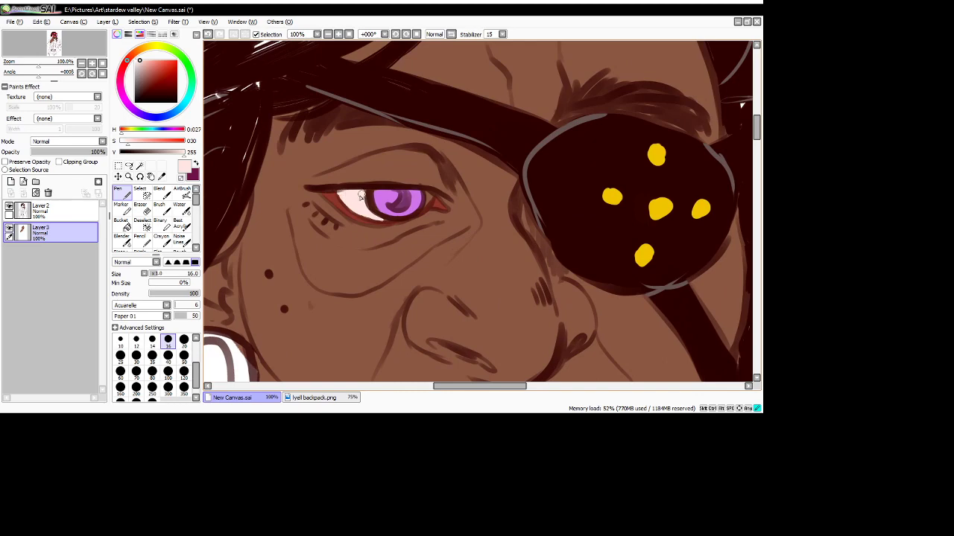
left_click_drag(431, 199, 422, 211)
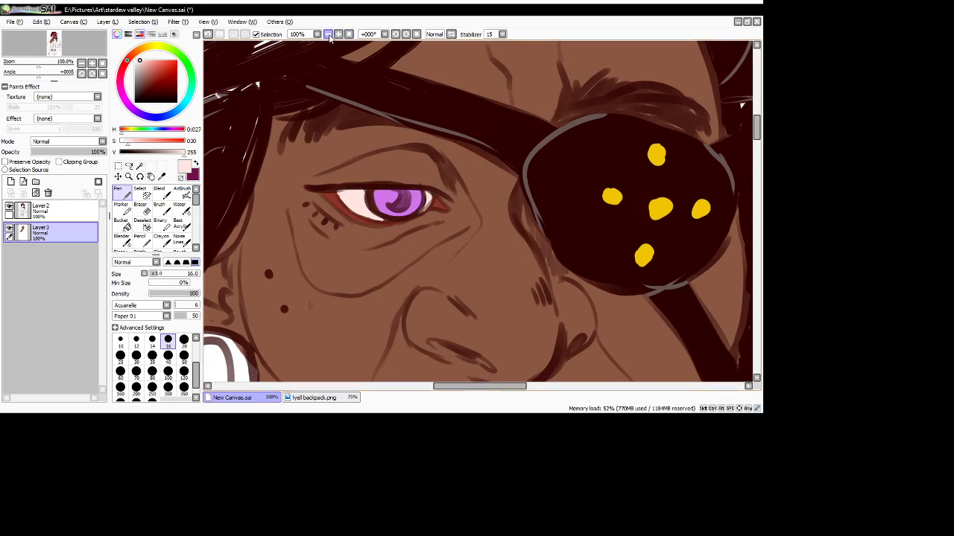
- Shade the upper eyelid and the skin around the uncovered eye dark reddish brown with the Pen at size 50
scroll(357, 125, "down", 4)
left_click_drag(480, 382, 511, 386)
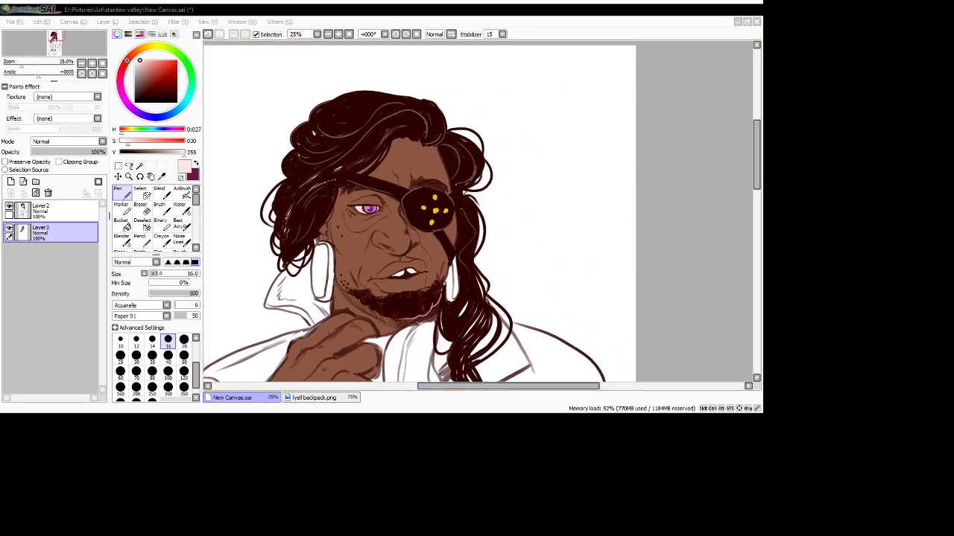
left_click(705, 250)
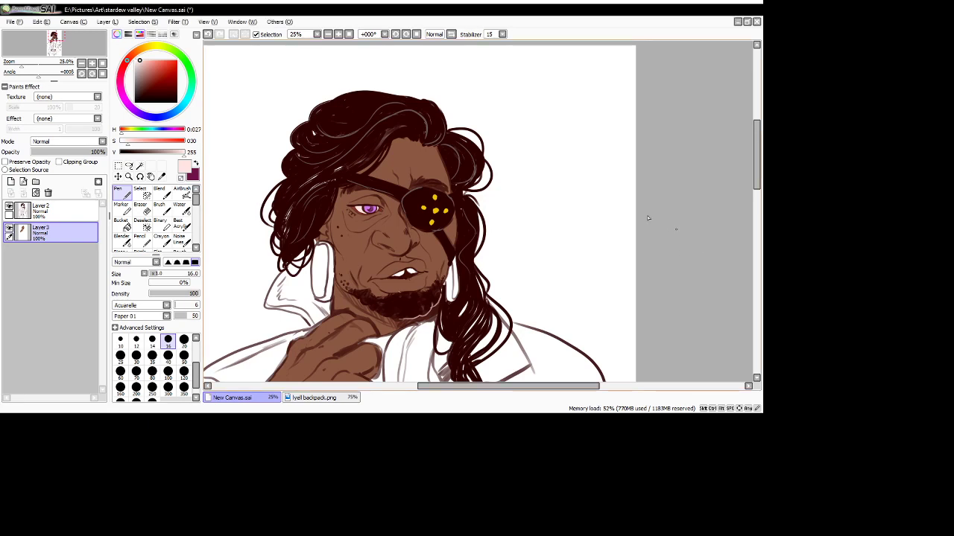
left_click(153, 73)
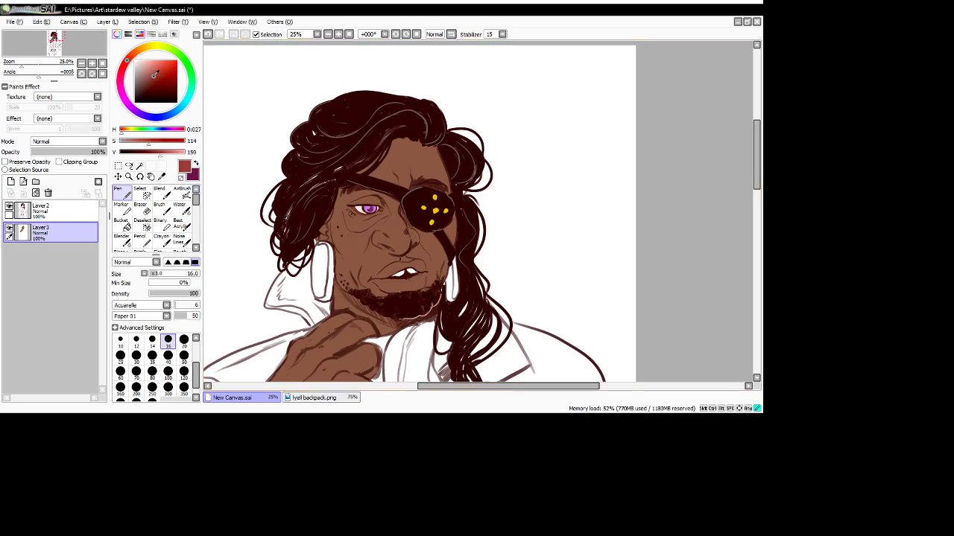
left_click(183, 356)
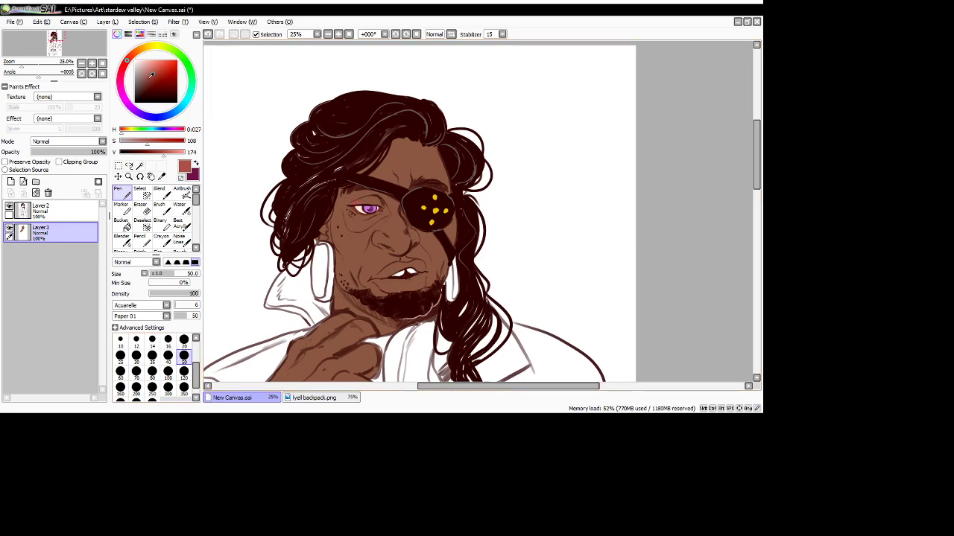
left_click(148, 82)
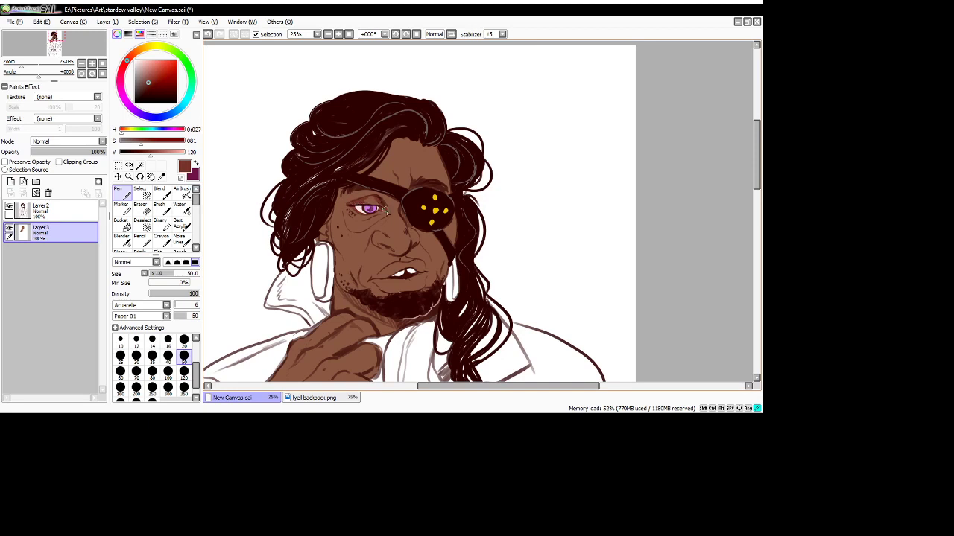
mouse_move(386, 213)
left_mouse_down()
mouse_move(362, 224)
mouse_move(351, 216)
mouse_move(365, 221)
left_mouse_up()
- Paint the bag under the uncovered eye a lighter reddish brown, and touch up the upper eyelid with the same colour sampled from the bag
left_click(149, 79)
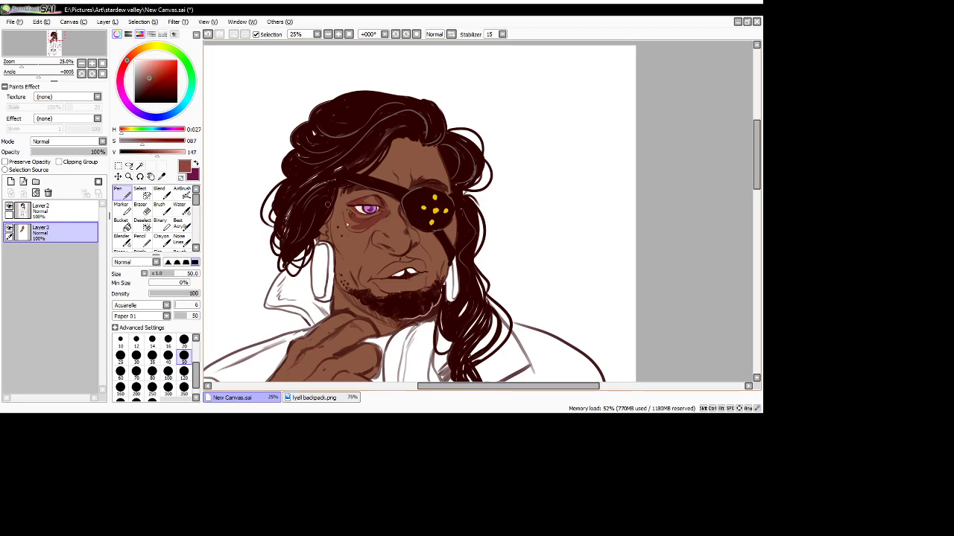
mouse_move(348, 224)
left_mouse_down()
mouse_move(369, 221)
mouse_move(347, 215)
mouse_move(355, 217)
left_mouse_up()
left_click_drag(356, 216, 355, 214)
left_click_drag(368, 218, 377, 217)
left_click(162, 176)
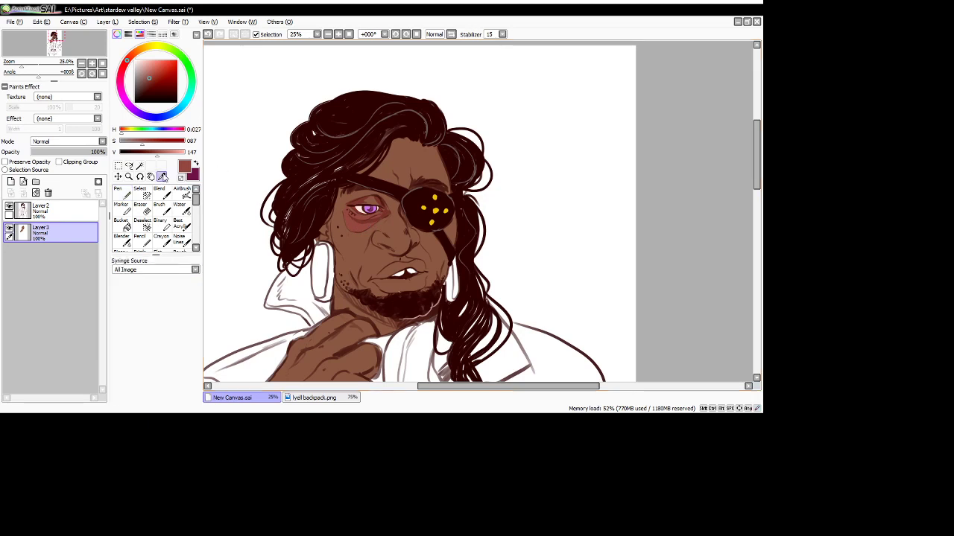
left_click(366, 200)
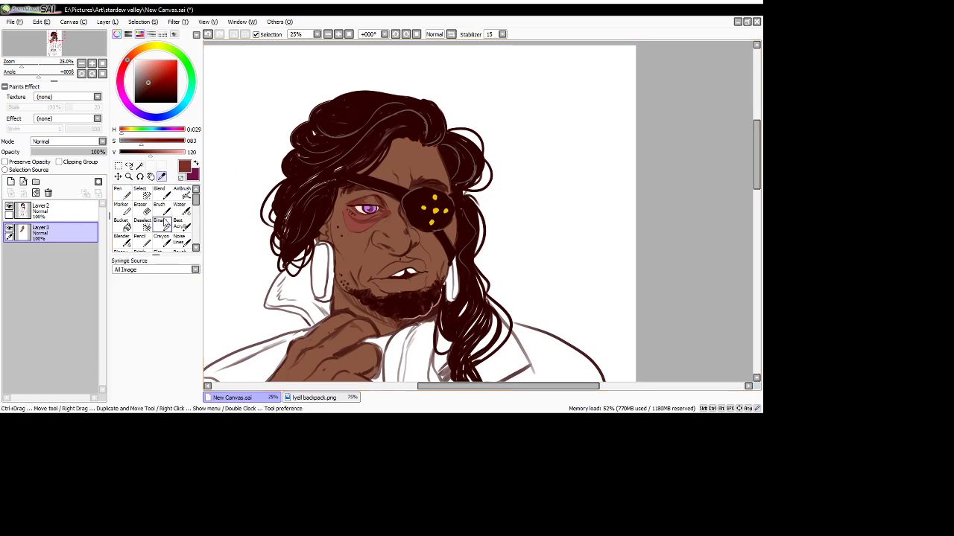
left_click(356, 222)
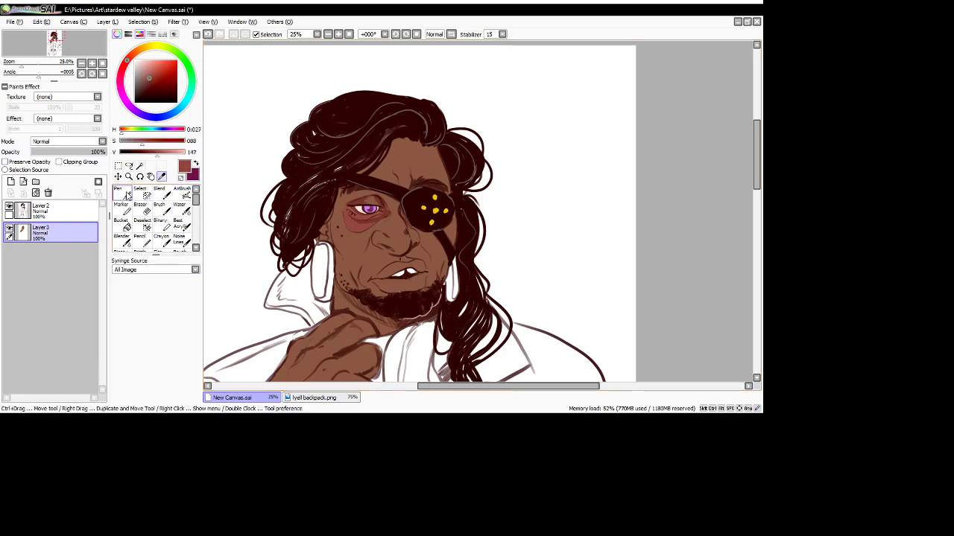
left_click(128, 196)
left_click_drag(368, 199, 365, 201)
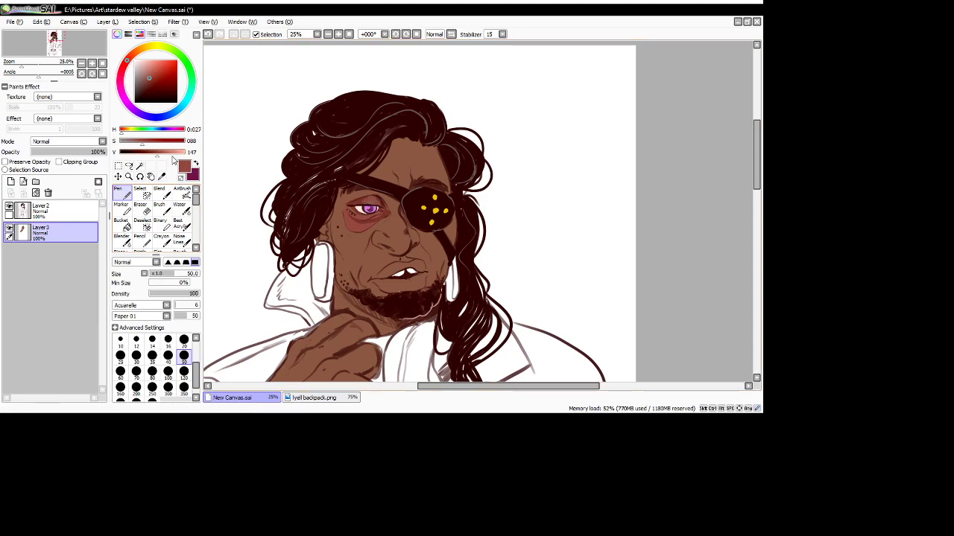
- Sample the dark reddish brown beside the eye and shade the nose bridge and the skin around the eyepatch with the Pen
left_click(162, 176)
left_click(380, 216)
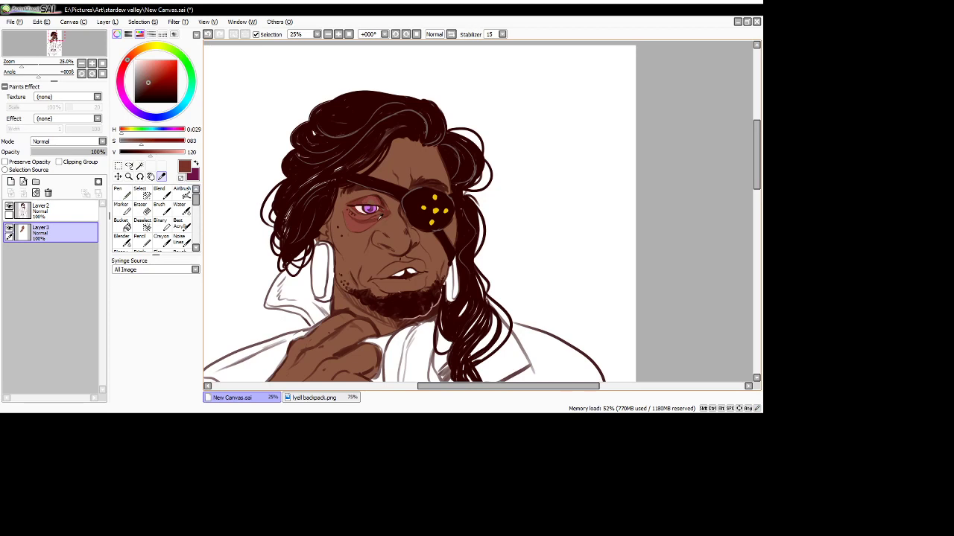
left_click(119, 190)
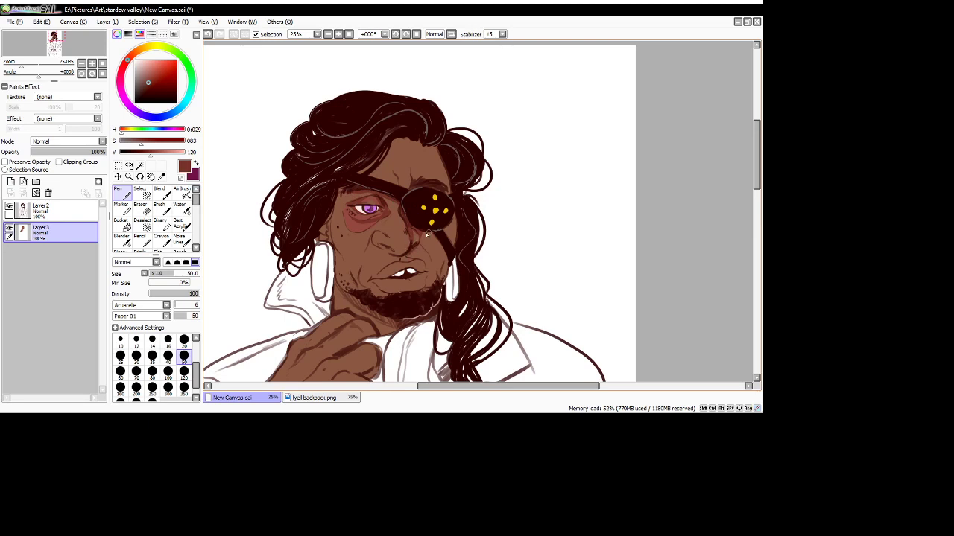
mouse_move(417, 230)
left_mouse_down()
mouse_move(437, 237)
mouse_move(441, 279)
mouse_move(452, 203)
left_mouse_up()
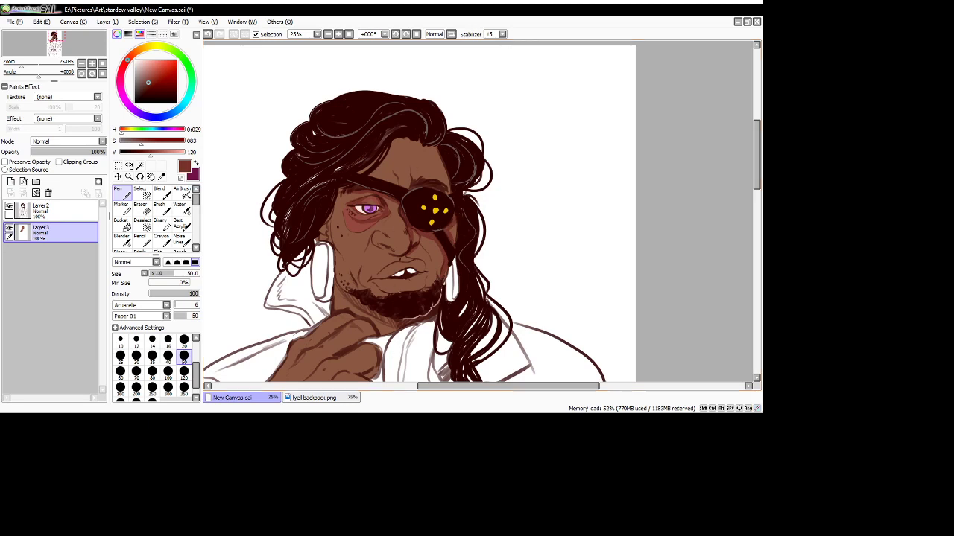
- Shade the cheeks, forehead and area around the mouth with the dark reddish brown, and preserve the opacity of the colour layer
key("alt+Tab")
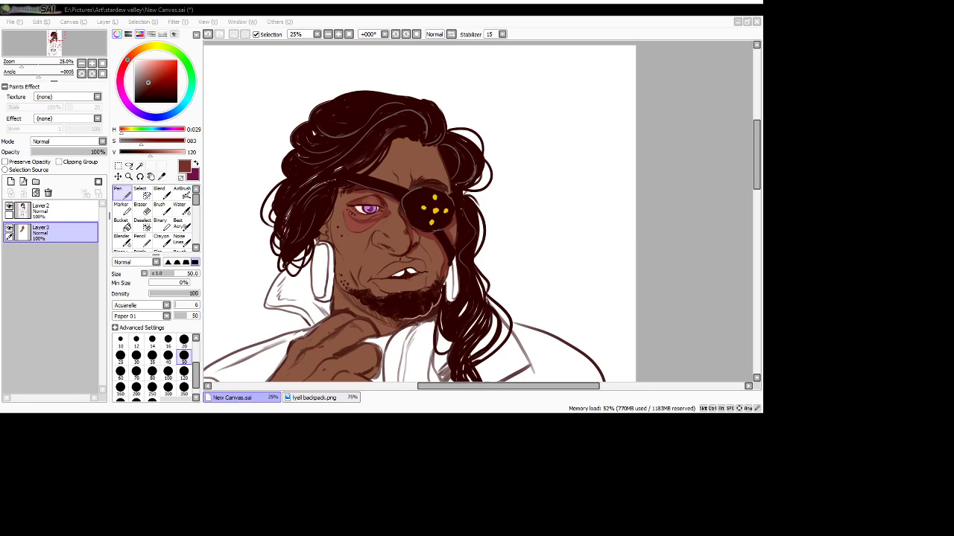
left_click(410, 248)
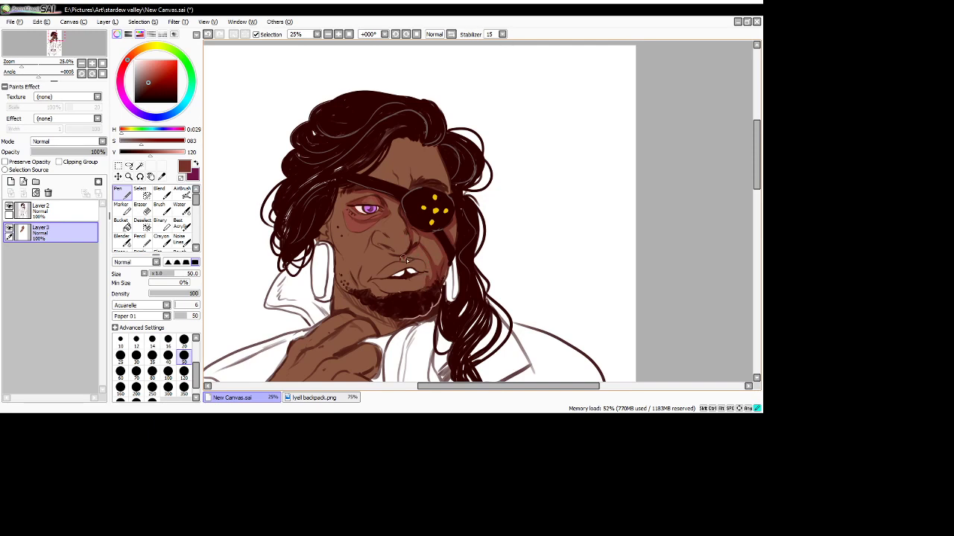
mouse_move(421, 260)
left_mouse_down()
mouse_move(411, 257)
mouse_move(426, 274)
left_mouse_up()
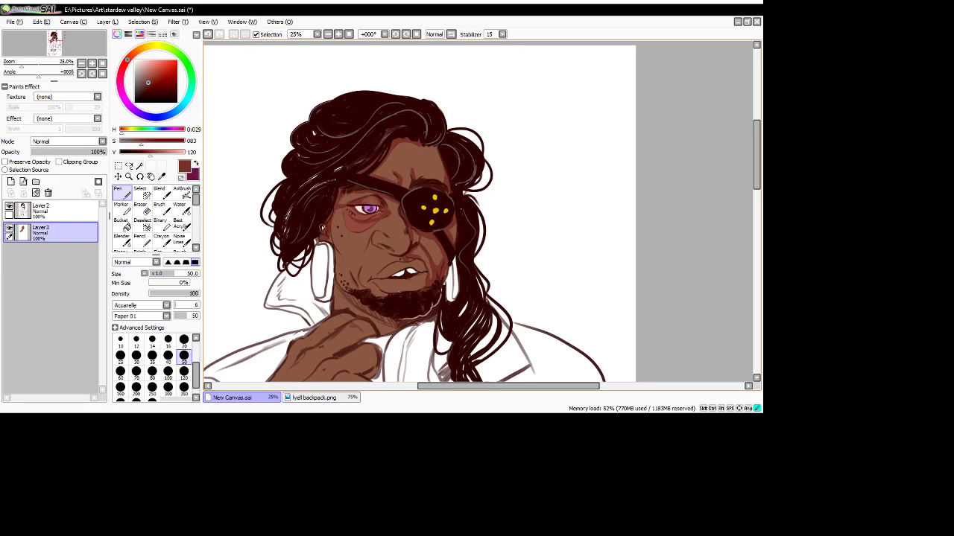
left_click(5, 162)
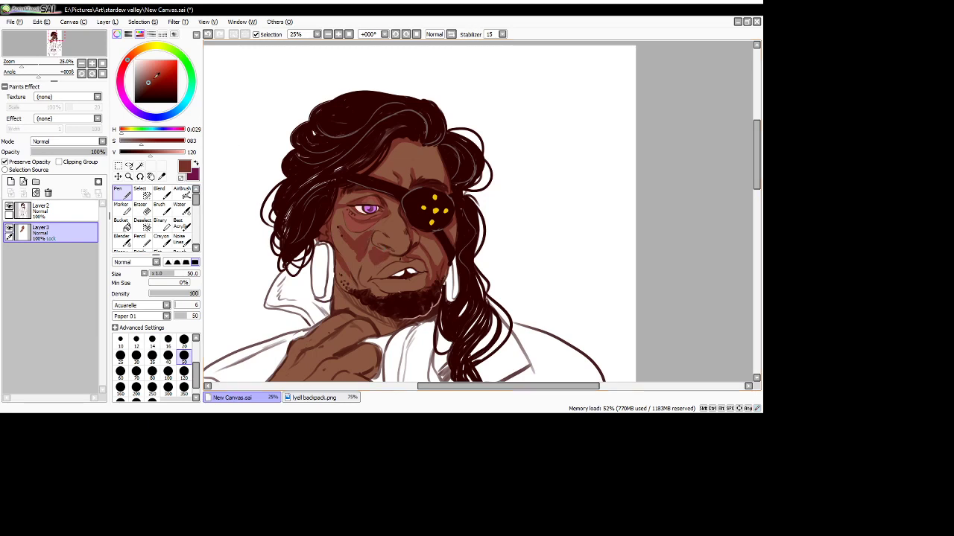
- Sample a mid brown beside the eye and paint transition tones around the nose, mouth and cheek below the eyepatch at size 20
left_click_drag(157, 75, 147, 76)
left_click(161, 177)
left_click(339, 212)
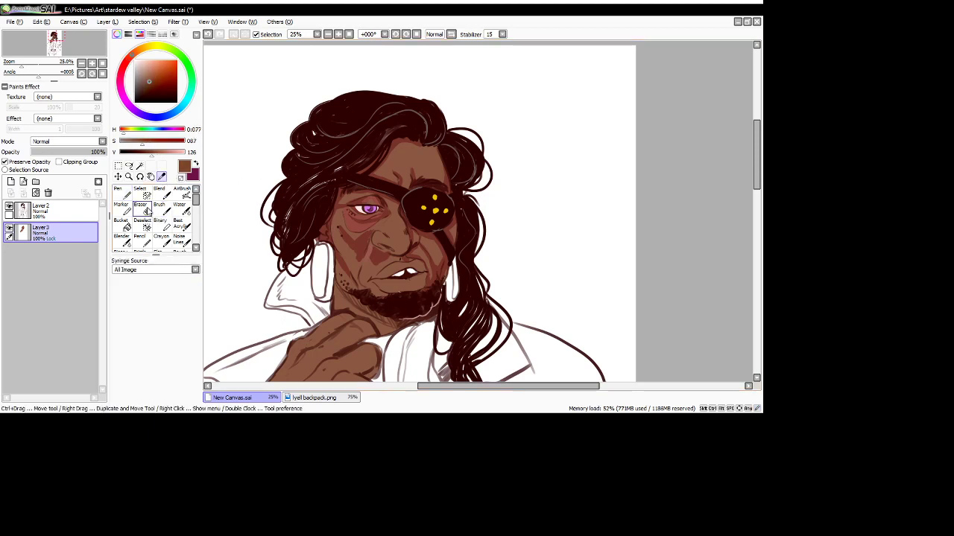
left_click(119, 191)
left_click(183, 339)
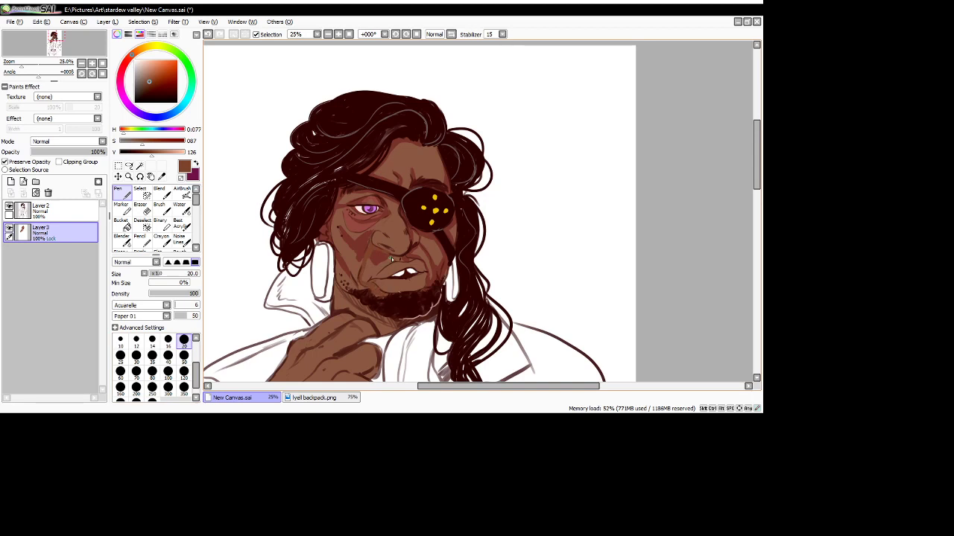
mouse_move(392, 259)
left_mouse_down()
mouse_move(378, 266)
mouse_move(386, 263)
left_mouse_up()
mouse_move(370, 258)
left_mouse_down()
mouse_move(425, 253)
mouse_move(413, 255)
mouse_move(428, 278)
left_mouse_up()
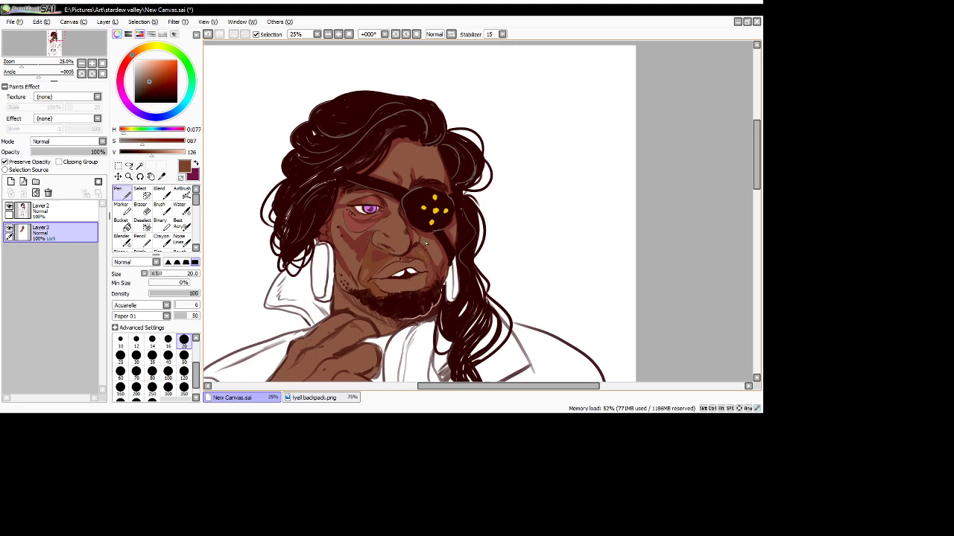
left_click_drag(429, 241, 439, 264)
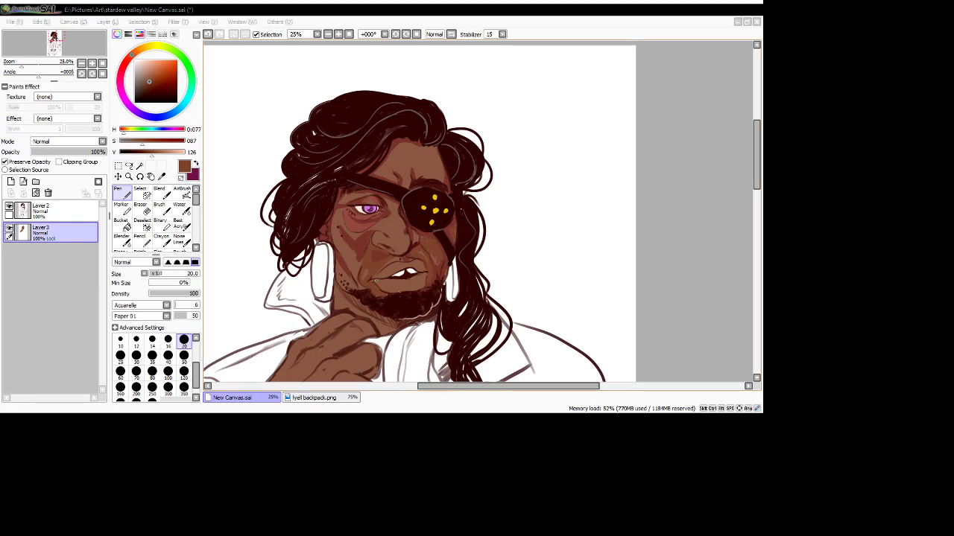
- Extend the mid-brown transition tones over the cheeks, forehead and jaw with the Pen at size 35
left_click(375, 280)
left_click(152, 357)
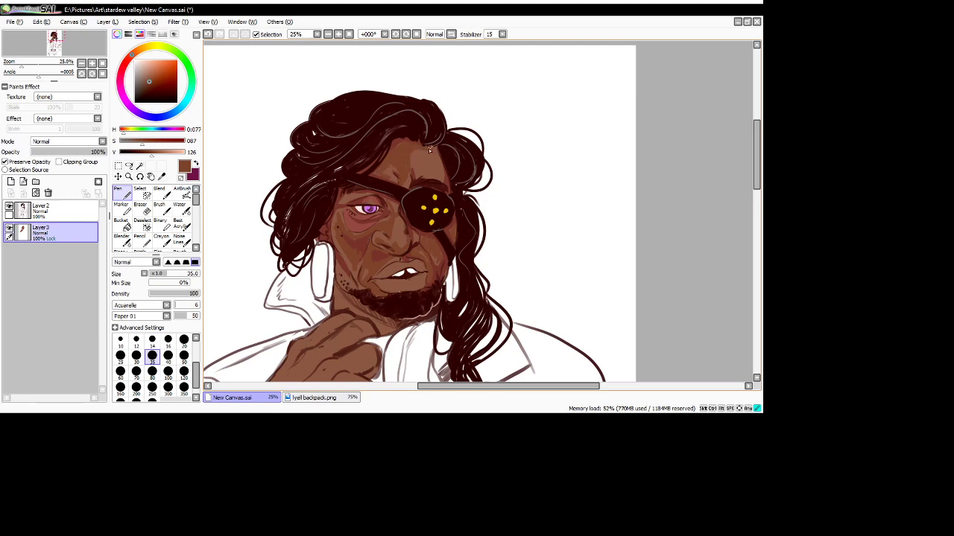
left_click_drag(340, 269, 342, 274)
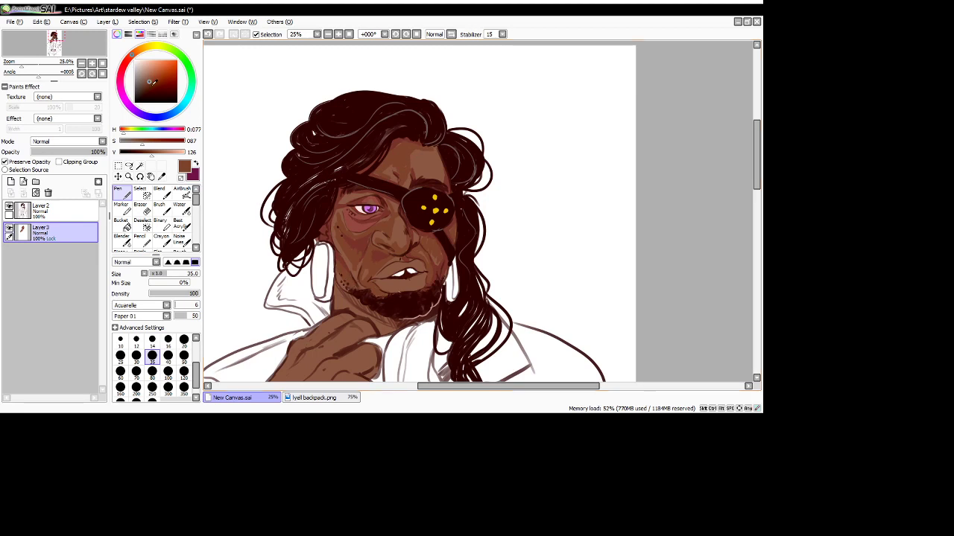
- Paint the lips with dark reddish brown sampled from the face, and cover the lower lip with a lighter reddish brown
left_click(162, 177)
left_click(350, 227)
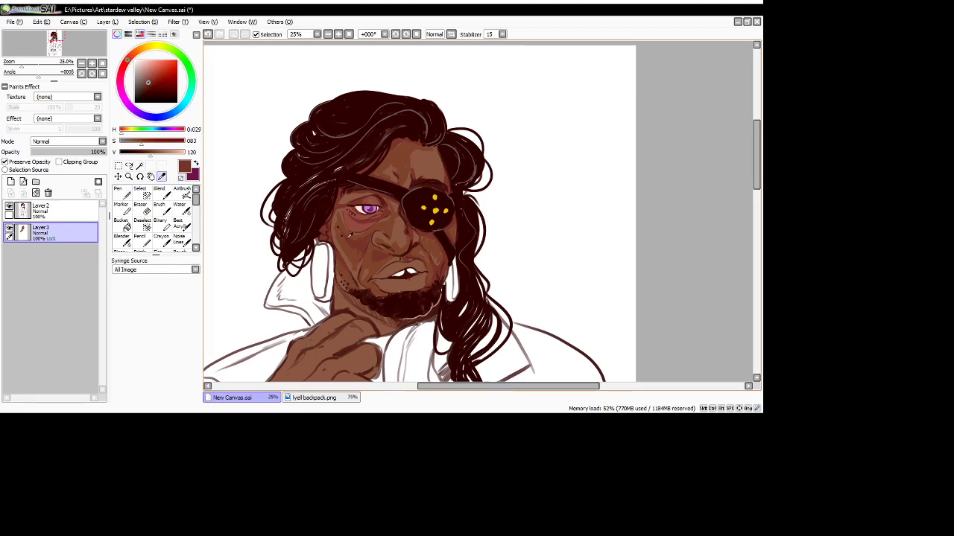
left_click(122, 193)
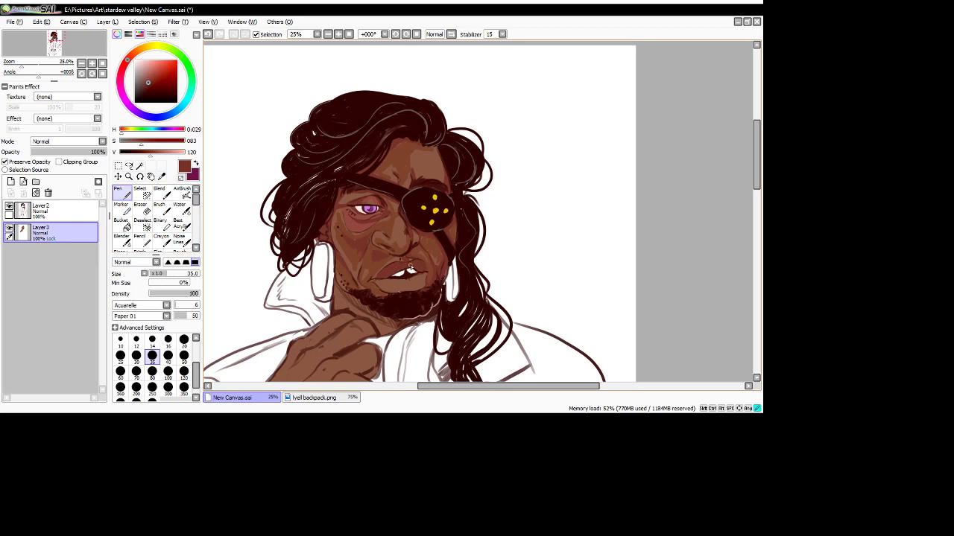
mouse_move(380, 280)
left_mouse_down()
mouse_move(394, 291)
mouse_move(418, 288)
left_mouse_up()
left_click(150, 77)
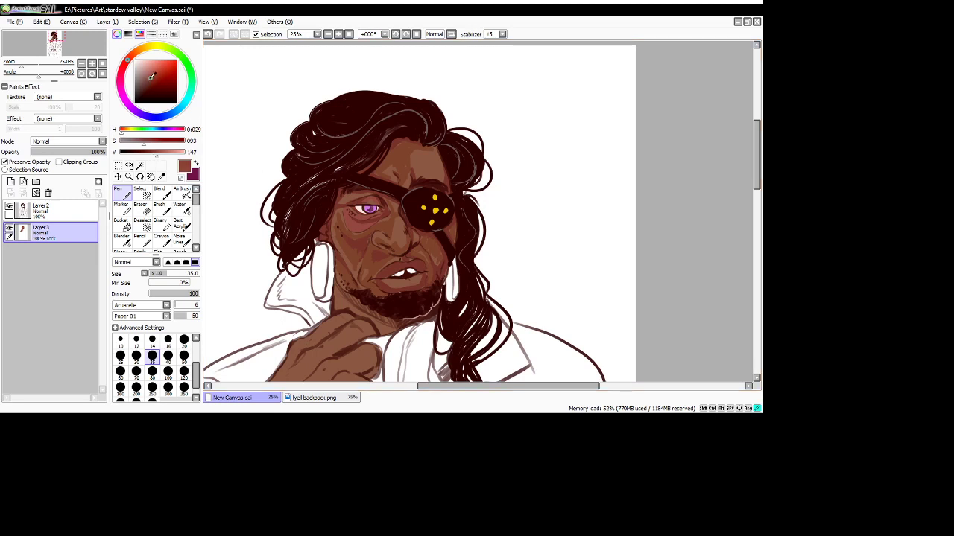
mouse_move(389, 283)
left_mouse_down()
mouse_move(409, 271)
mouse_move(395, 273)
mouse_move(386, 278)
mouse_move(422, 276)
left_mouse_up()
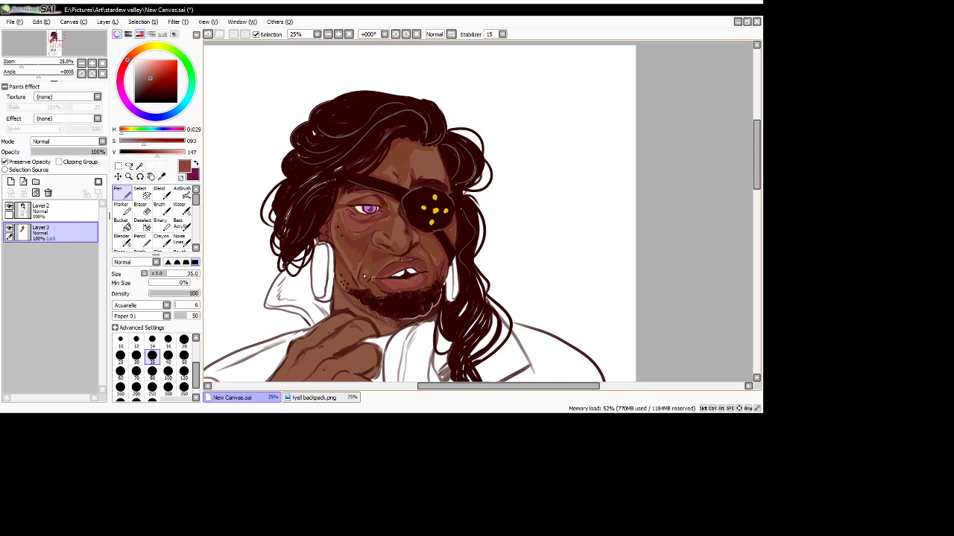
- Sample the brown on the forehead and lighten it to a tan with value 201 for the Pen
left_click(161, 177)
left_click(431, 167)
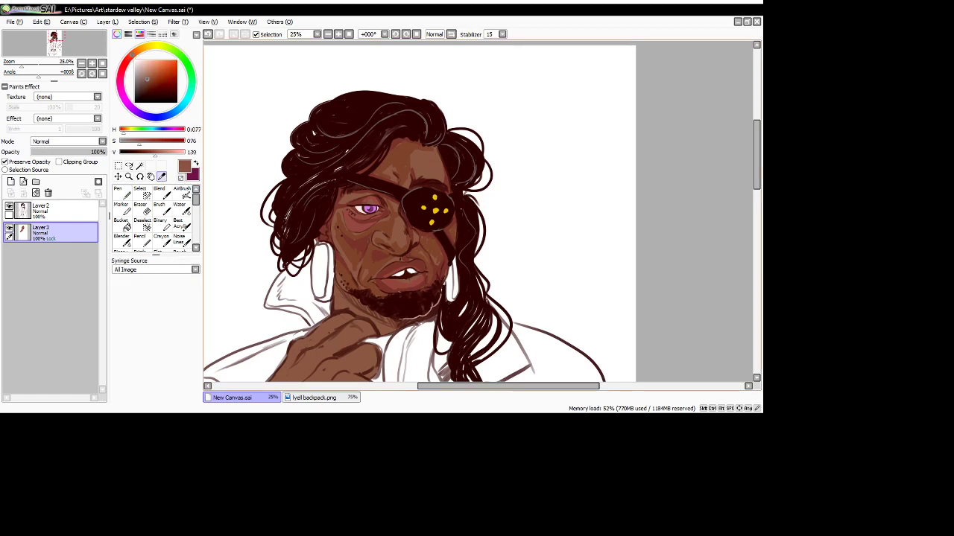
left_click_drag(149, 74, 149, 68)
left_click(128, 189)
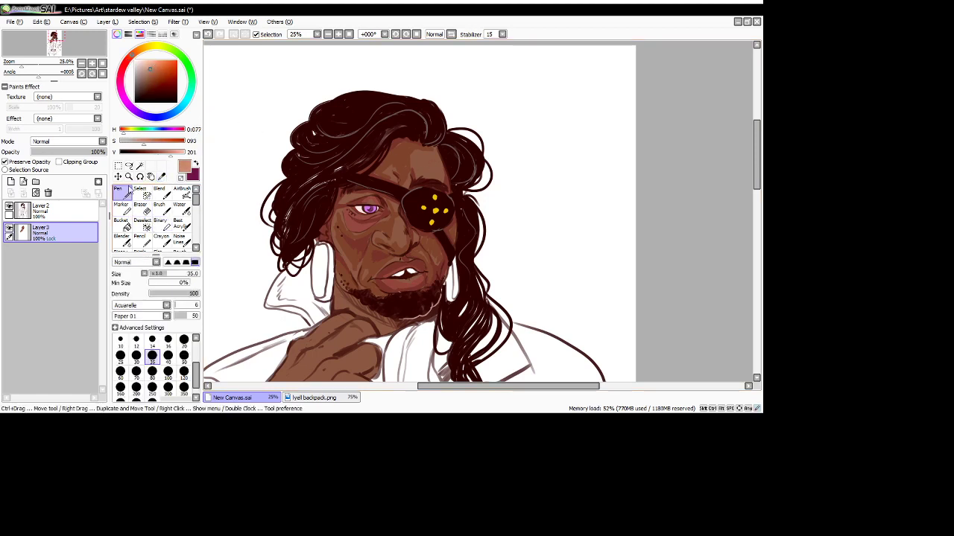
mouse_move(433, 153)
left_mouse_down()
mouse_move(440, 177)
mouse_move(428, 174)
left_mouse_up()
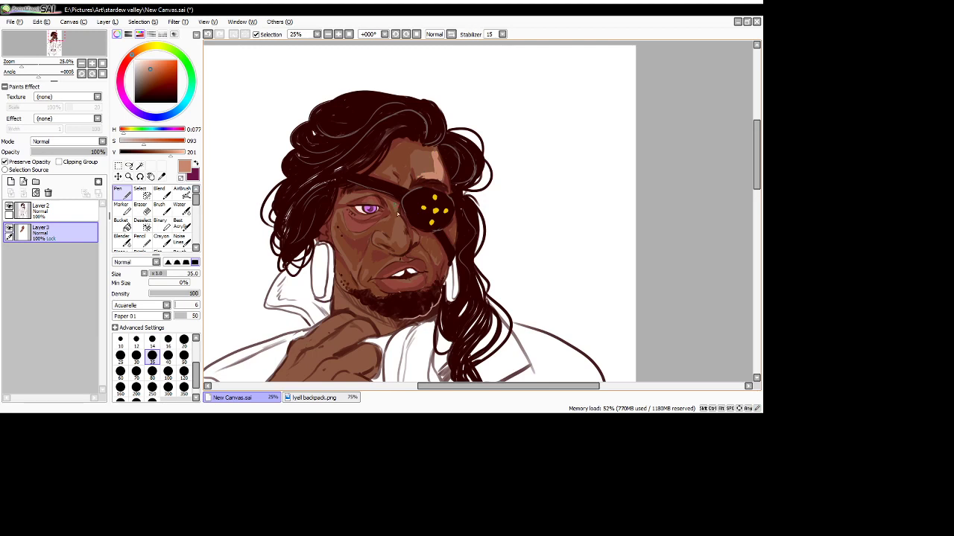
left_click(208, 34)
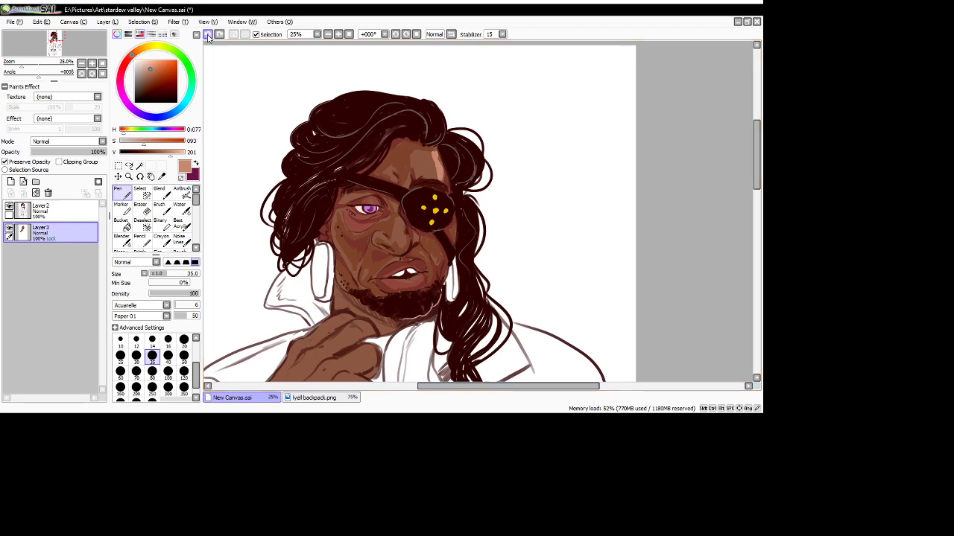
left_click(208, 34)
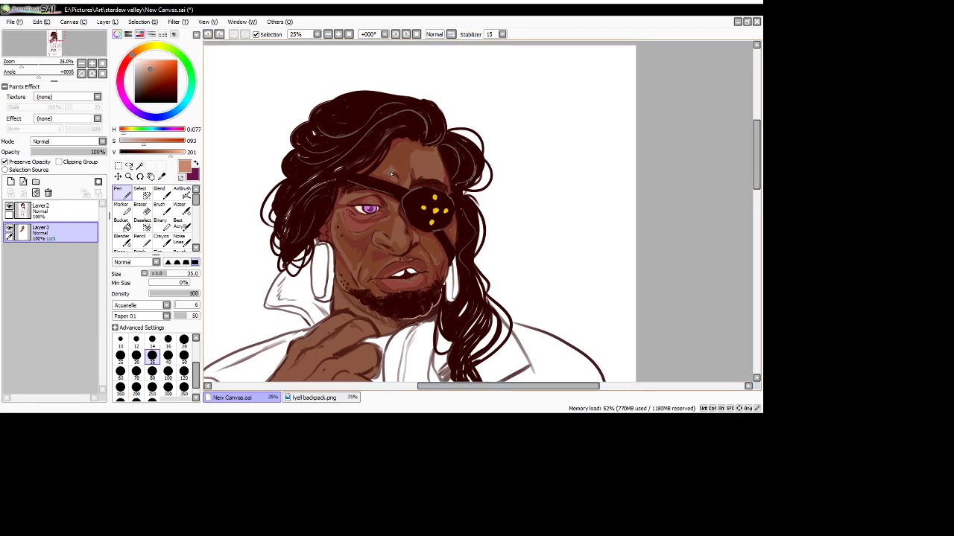
- Paint a tan highlight on the brow crease, and shade the forehead above the eyepatch with dark reddish brown sampled above the eye
mouse_move(393, 180)
left_mouse_down()
mouse_move(393, 164)
mouse_move(395, 183)
left_mouse_up()
key("alt")
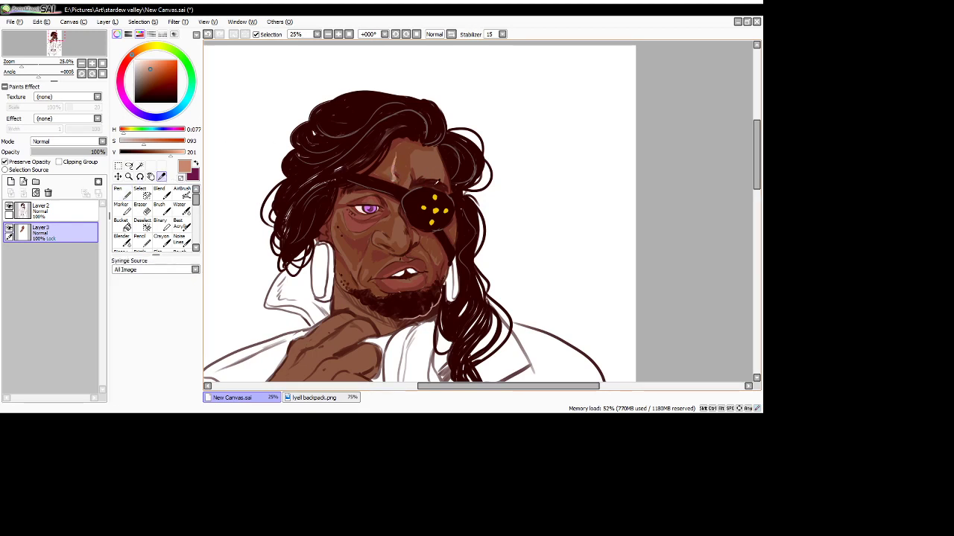
left_click(357, 196)
left_click(124, 211)
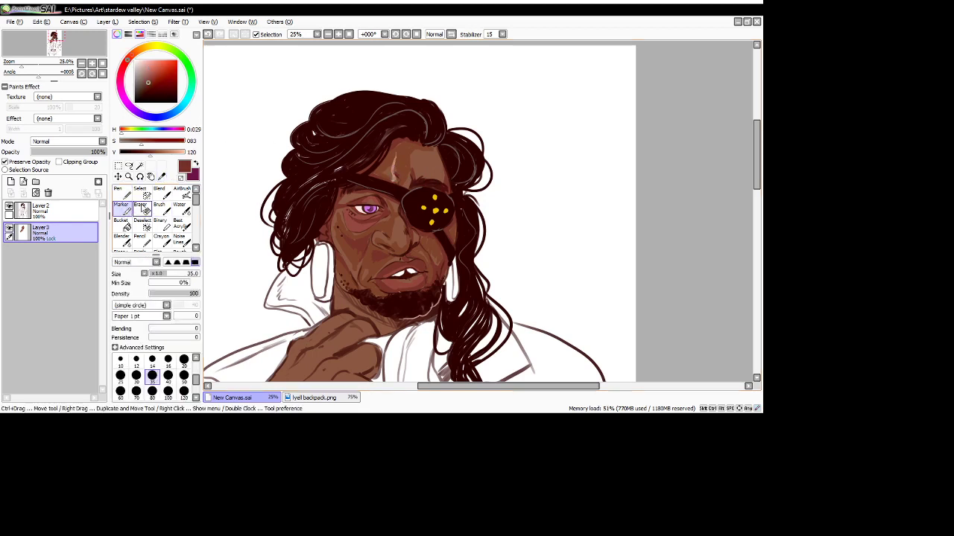
left_click(129, 191)
mouse_move(436, 153)
left_mouse_down()
mouse_move(442, 179)
mouse_move(421, 158)
mouse_move(431, 155)
mouse_move(418, 157)
mouse_move(445, 176)
left_mouse_up()
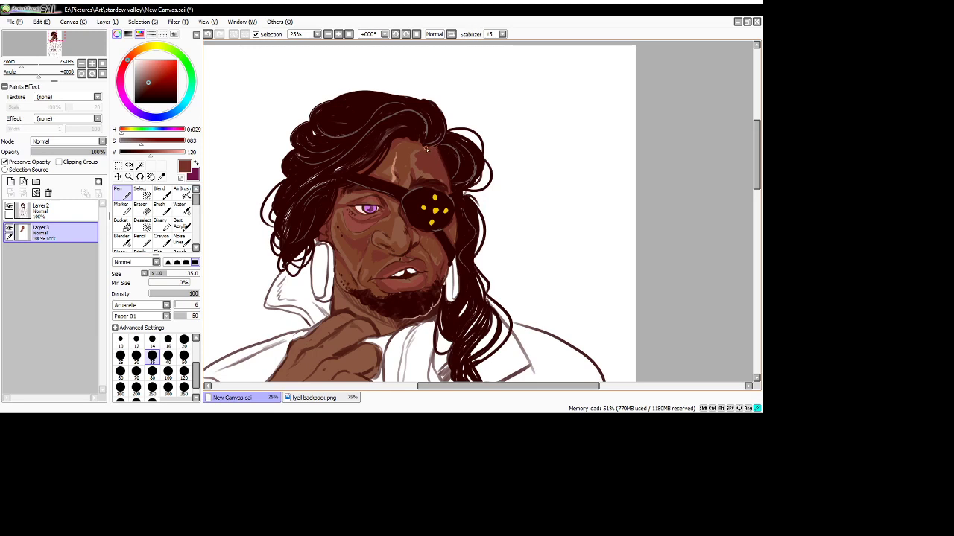
- Sample the tan from the brow crease and paint Pen highlights on the nose, below the eye, on the cheeks and around the mouth
left_click(162, 177)
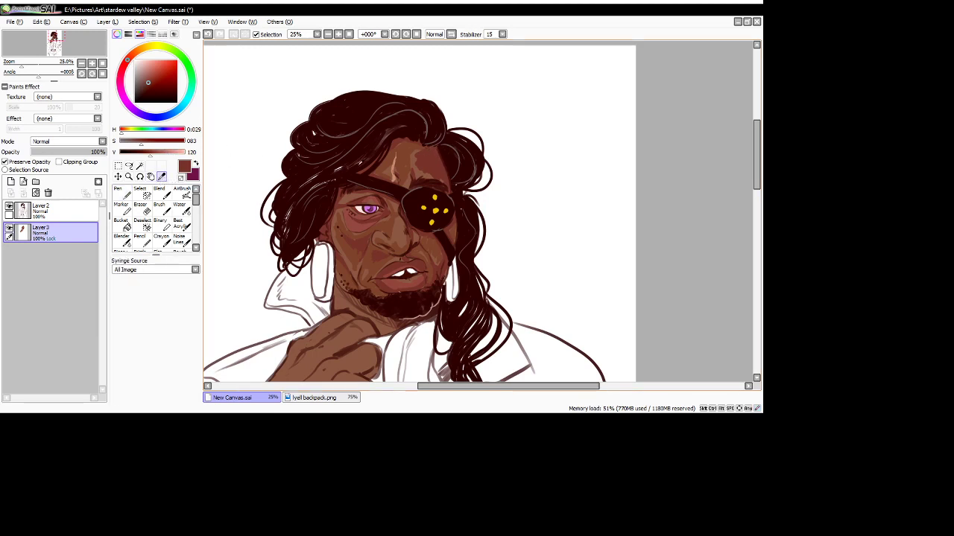
left_click(395, 173)
key("n")
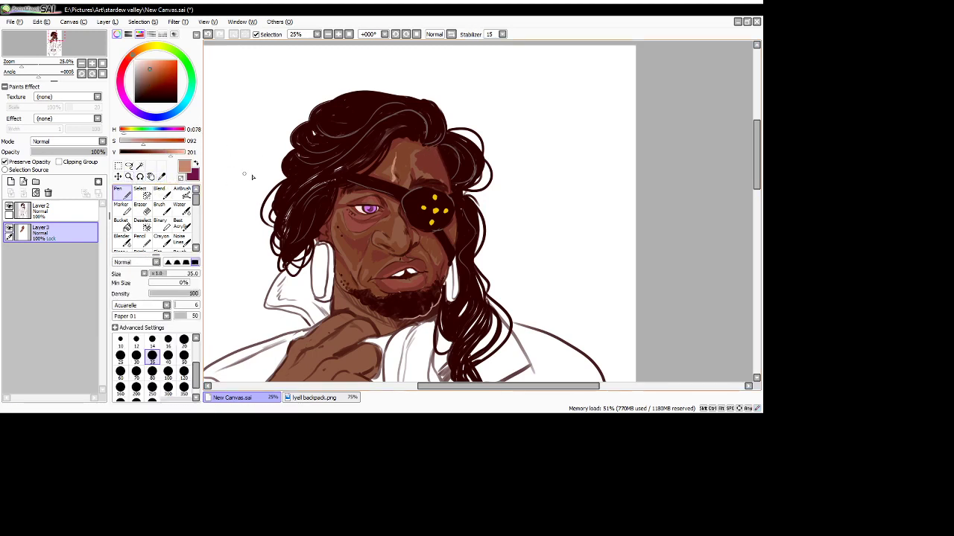
left_click_drag(375, 236, 376, 248)
mouse_move(376, 248)
left_mouse_down()
mouse_move(395, 250)
mouse_move(394, 208)
mouse_move(380, 222)
left_mouse_up()
left_click_drag(379, 222, 376, 225)
mouse_move(371, 227)
left_mouse_down()
mouse_move(339, 211)
mouse_move(336, 251)
mouse_move(355, 277)
mouse_move(359, 264)
mouse_move(364, 276)
mouse_move(388, 265)
mouse_move(371, 280)
mouse_move(394, 260)
mouse_move(405, 284)
mouse_move(389, 286)
mouse_move(407, 286)
mouse_move(426, 262)
mouse_move(422, 249)
mouse_move(426, 276)
left_mouse_up()
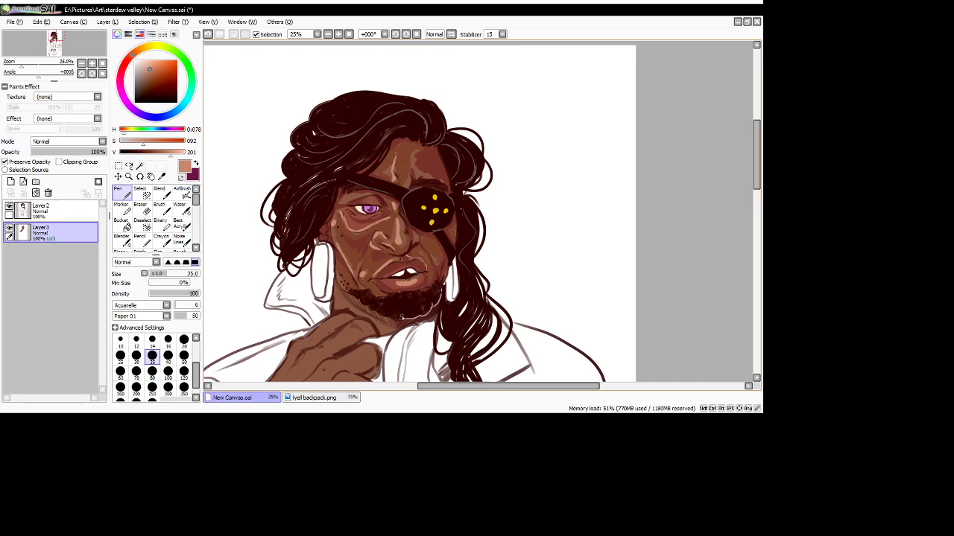
- Undo the last highlight stroke and refine the tan highlights around the lips and along the jaw
key("ctrl+z")
left_click(328, 35)
mouse_move(406, 262)
left_mouse_down()
mouse_move(400, 251)
mouse_move(415, 283)
left_mouse_up()
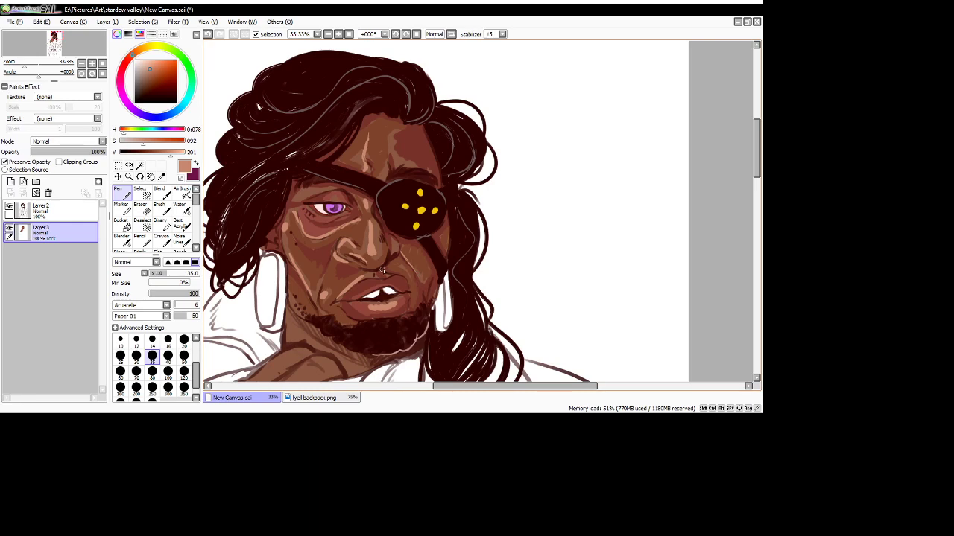
left_click(208, 35)
left_click_drag(296, 307, 307, 319)
- Shade the neck beneath the beard with dark reddish brown sampled beside the nose bridge, and pick a mid brown from the cheek
left_click(162, 177)
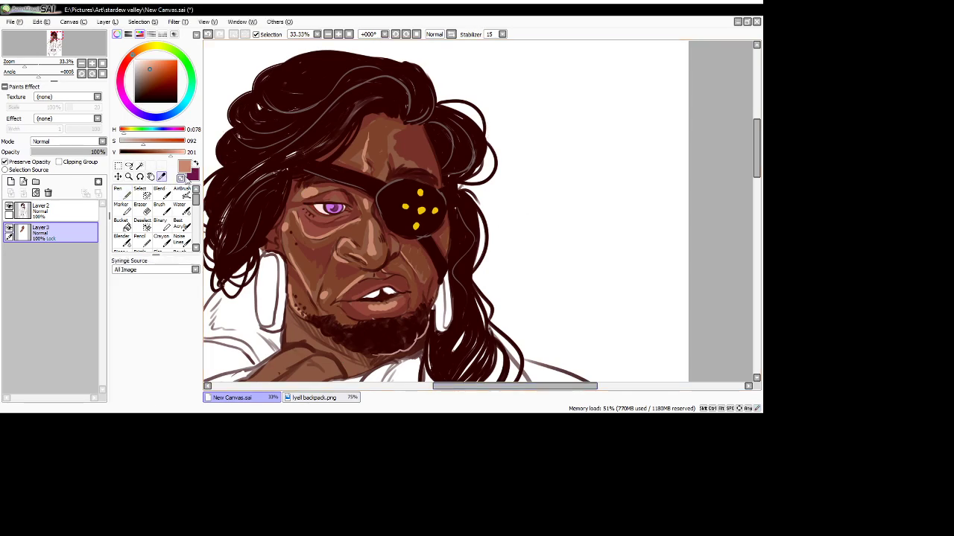
left_click(361, 211)
key("n")
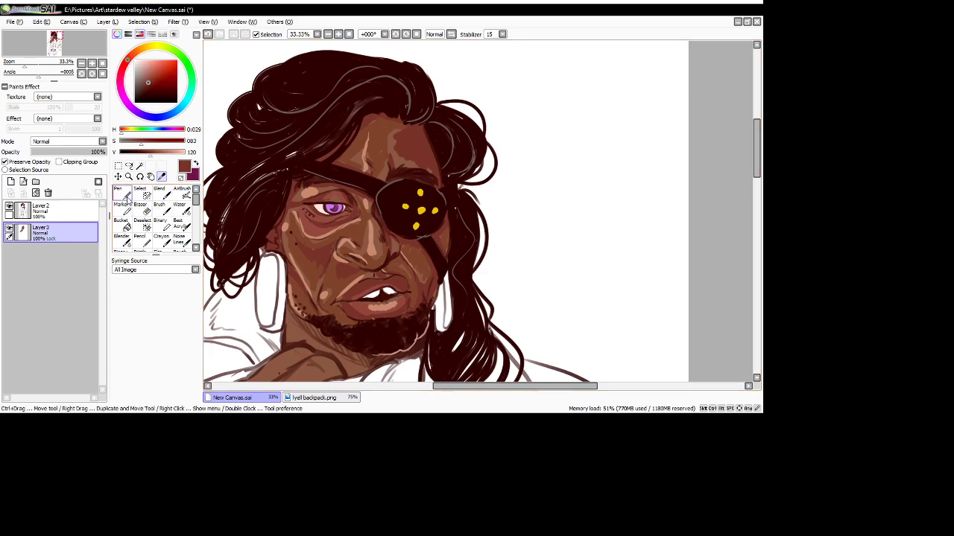
mouse_move(289, 313)
left_mouse_down()
mouse_move(351, 362)
mouse_move(367, 369)
mouse_move(372, 357)
mouse_move(356, 370)
mouse_move(427, 331)
left_mouse_up()
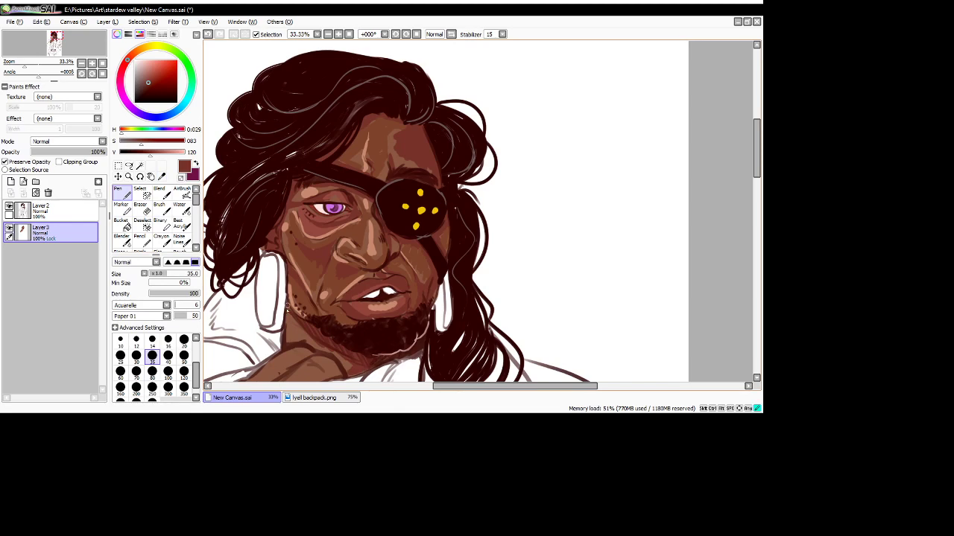
left_click_drag(289, 311, 287, 336)
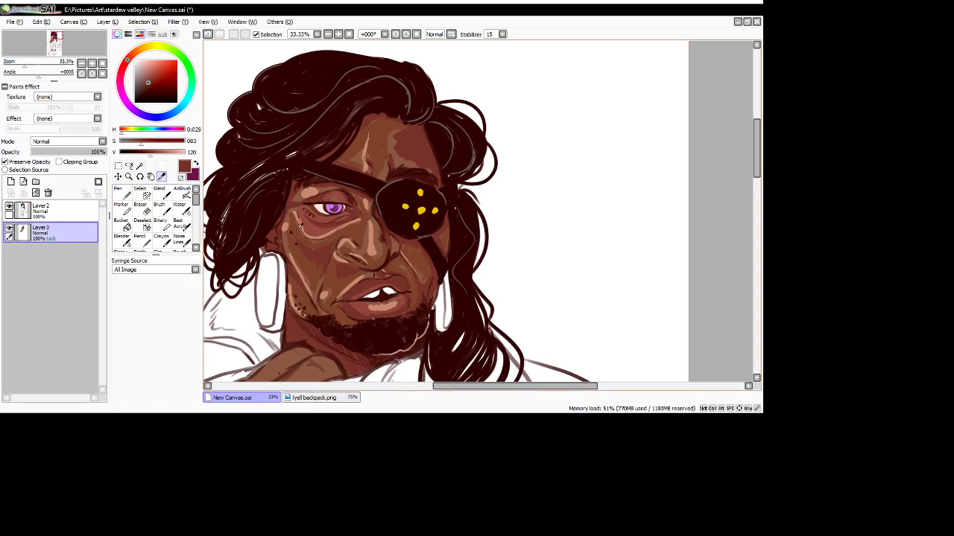
left_click(303, 254, "alt")
left_click(124, 194)
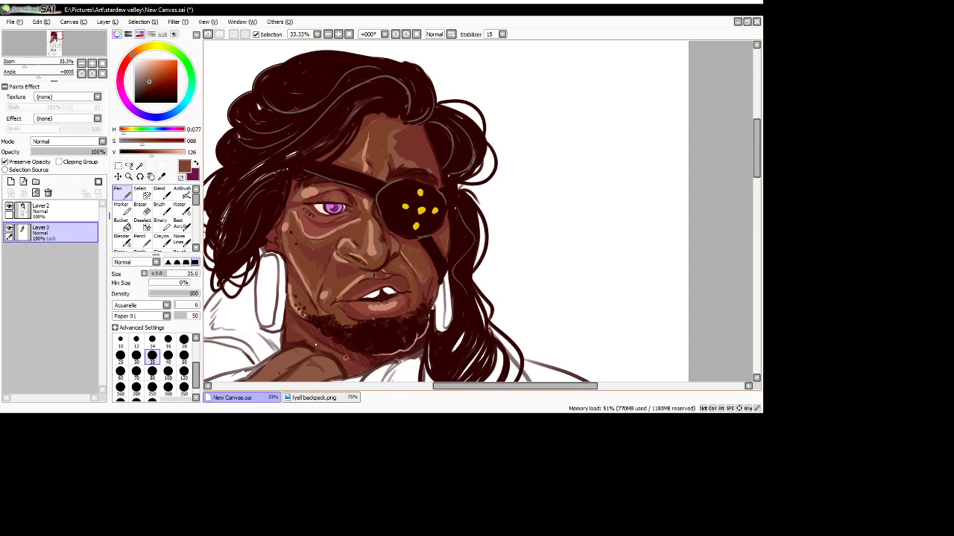
- Set the Water brush to size 20, dilution 32 and persistence 40, and soften the highlight below the eye
left_click(159, 192)
left_click(184, 394)
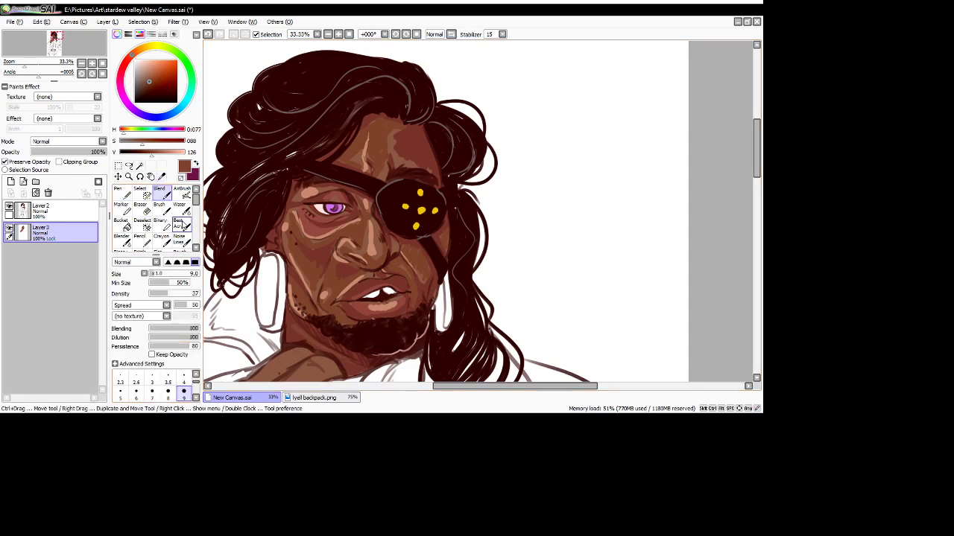
left_click(179, 206)
scroll(183, 393, "down", 3)
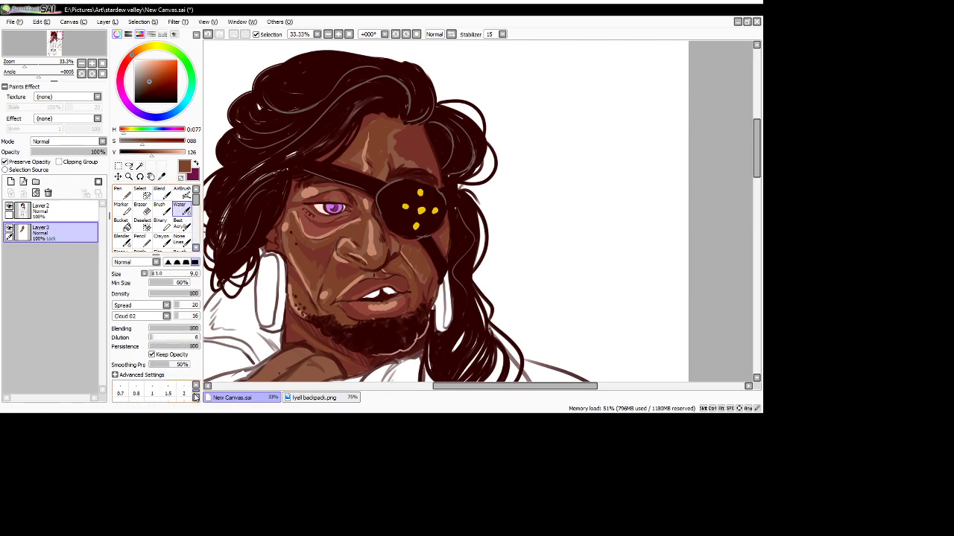
scroll(187, 394, "down", 1)
left_click(183, 385)
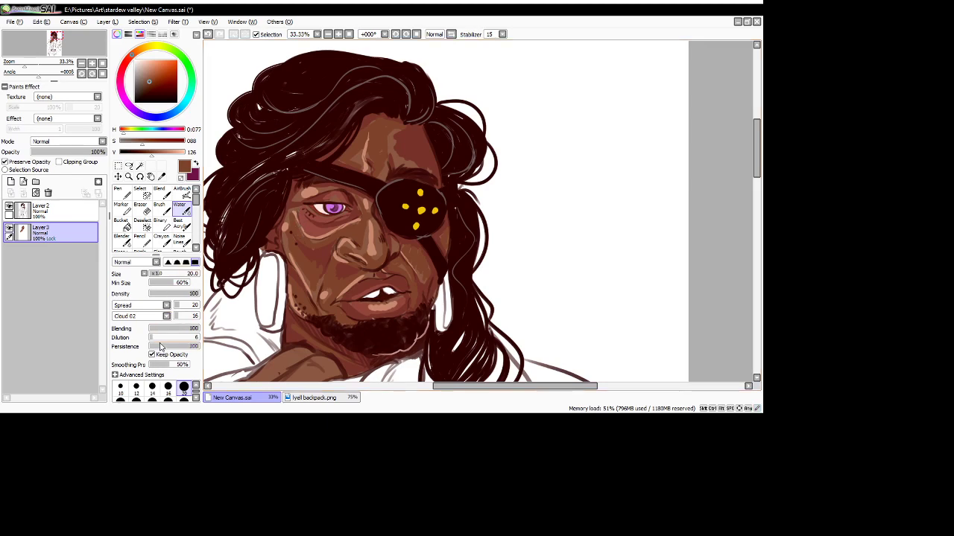
left_click_drag(160, 338, 200, 337)
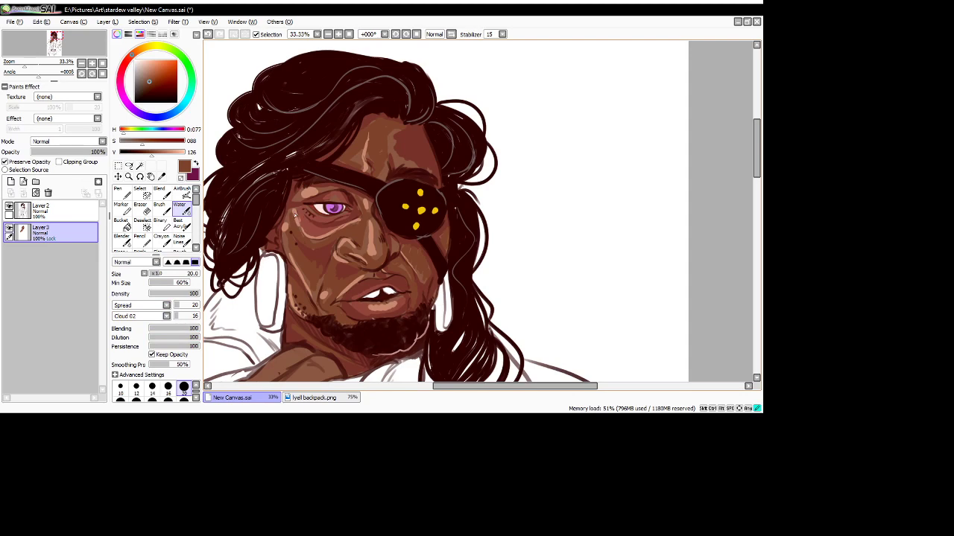
left_click(164, 341)
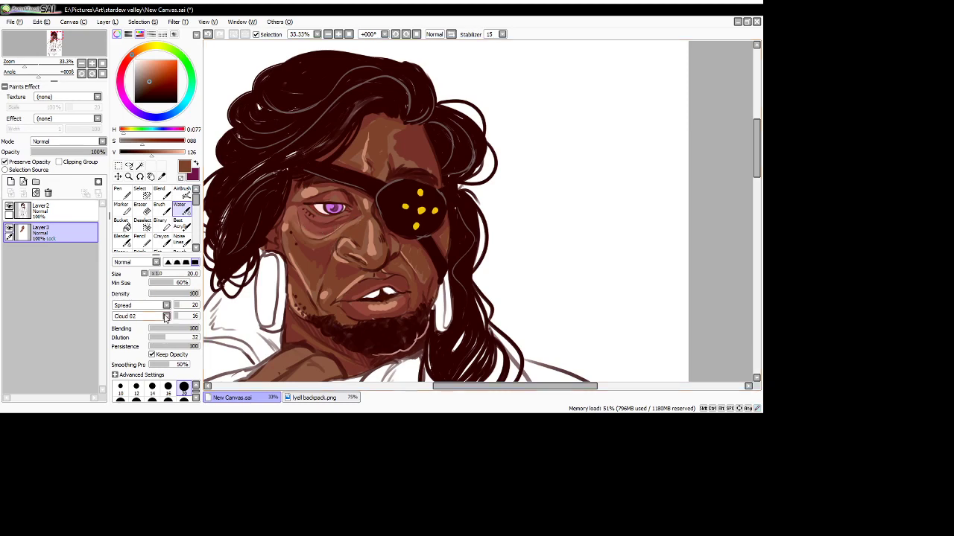
left_click(168, 347)
left_click_drag(168, 345, 170, 346)
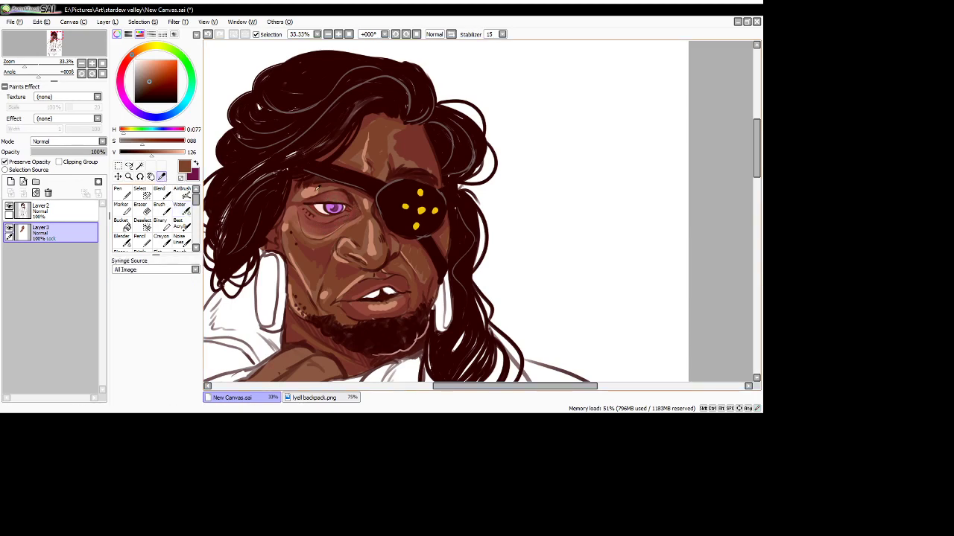
- Highlight the upper eyelid with tan sampled from below the eyebrow using the Pen at size 35, and switch to the Water brush
left_click(313, 188, "alt")
left_click(119, 192)
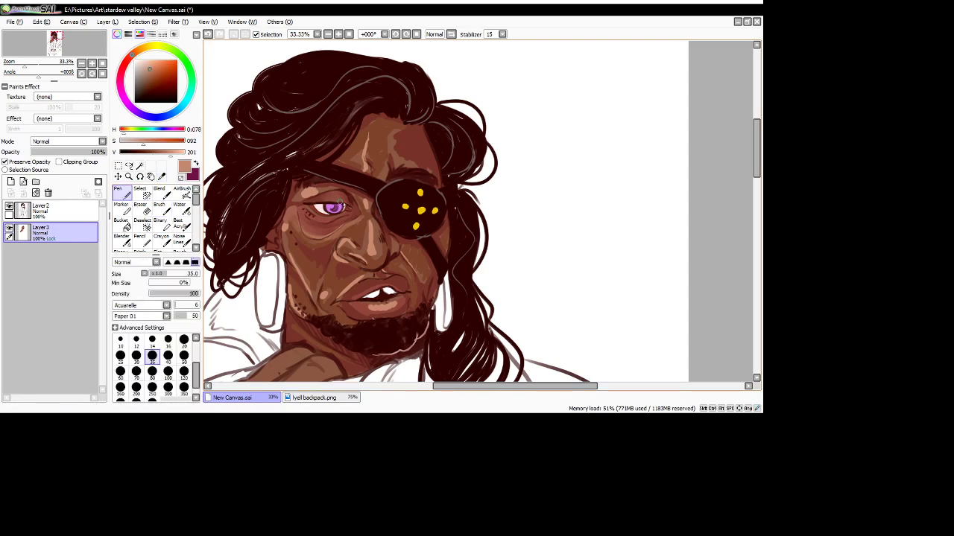
left_click_drag(314, 201, 334, 199)
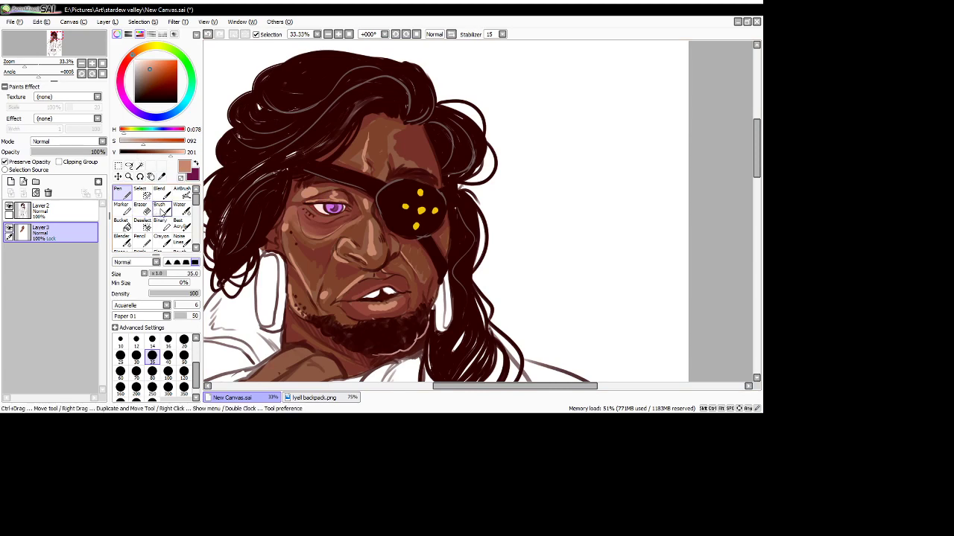
left_click(180, 206)
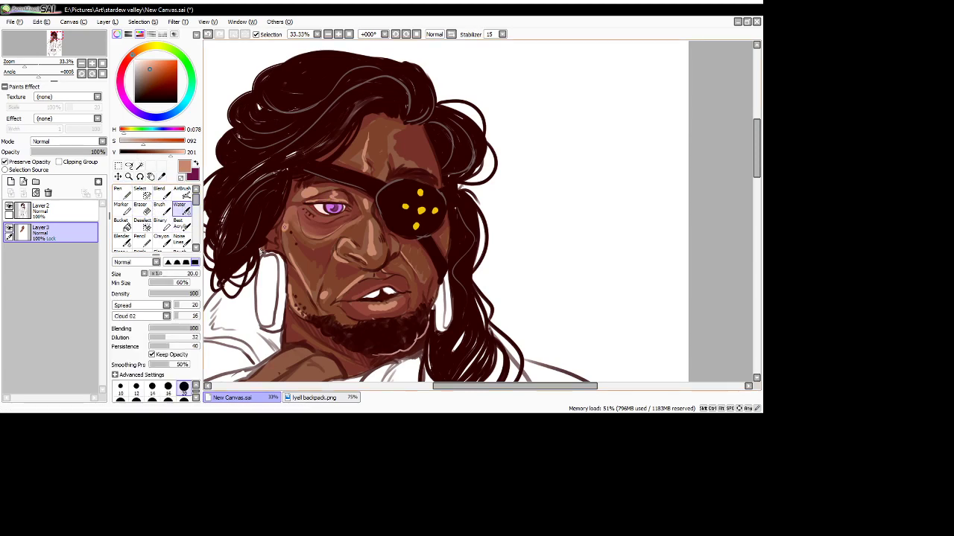
- Add fine tan highlights along the eyelids with the Pen at size 20, and blend them with the Water brush
left_click(339, 35)
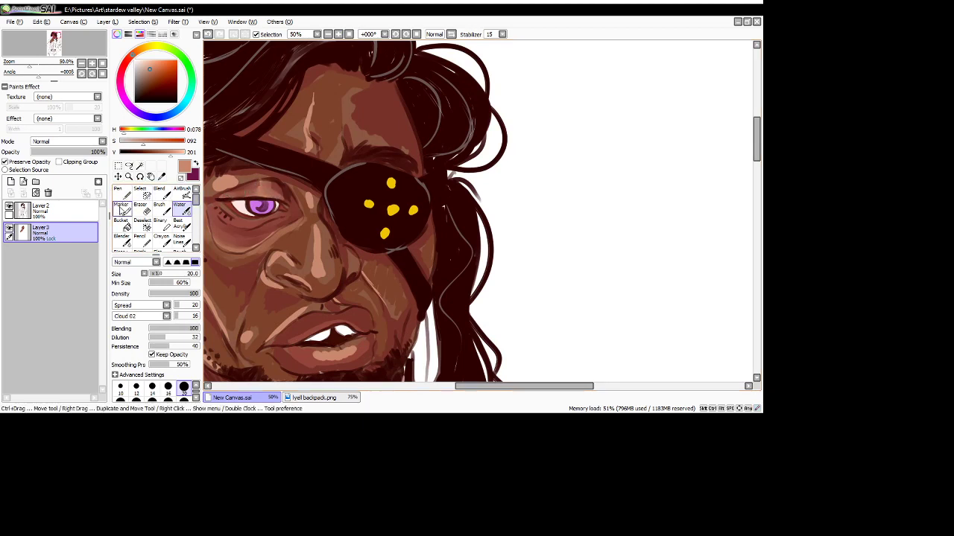
left_click(121, 192)
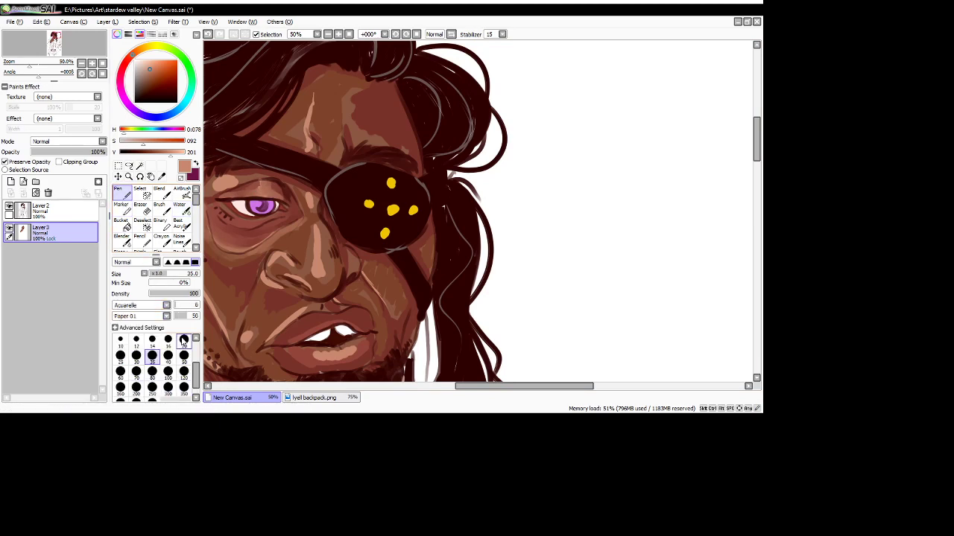
mouse_move(222, 191)
left_mouse_down()
mouse_move(265, 195)
mouse_move(288, 212)
left_mouse_up()
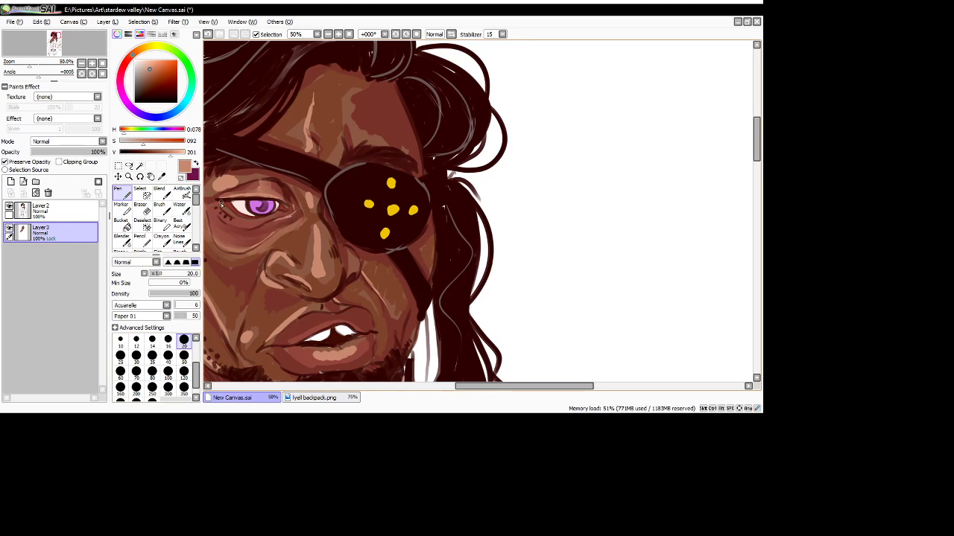
left_click_drag(221, 204, 235, 220)
left_click(179, 210)
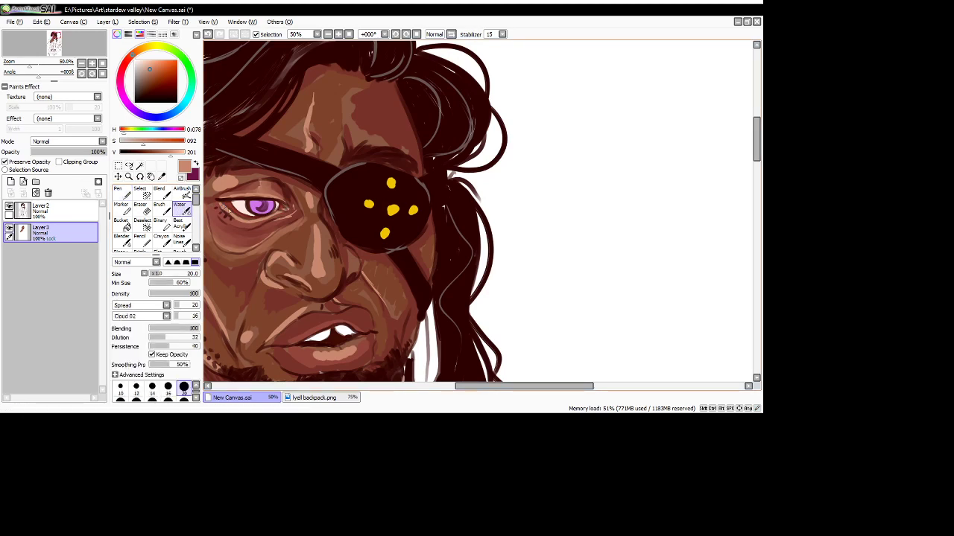
left_click_drag(220, 208, 242, 222)
left_click_drag(256, 176, 265, 175)
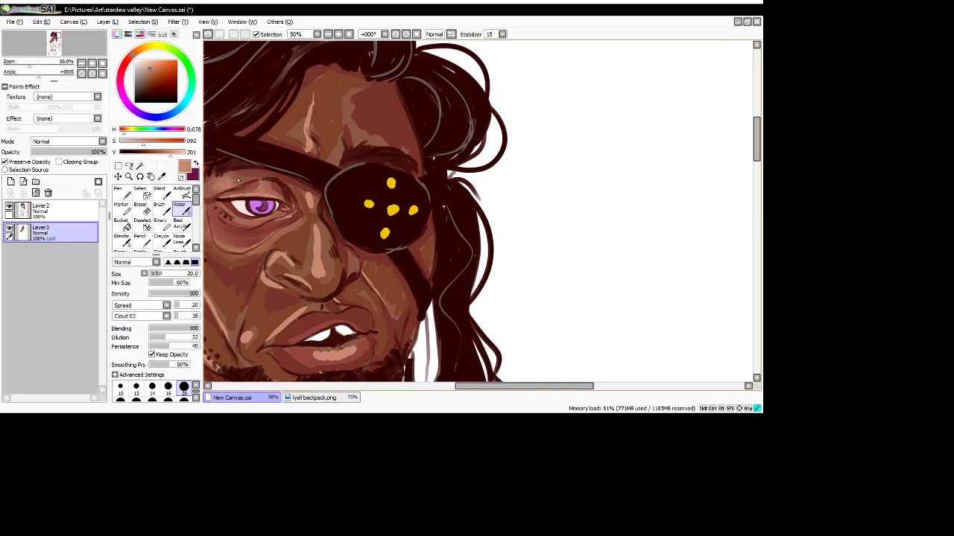
- Blend the forehead tones with the Water brush, and repaint the tan brow-crease highlight with the Marker at size 35
left_click(122, 210)
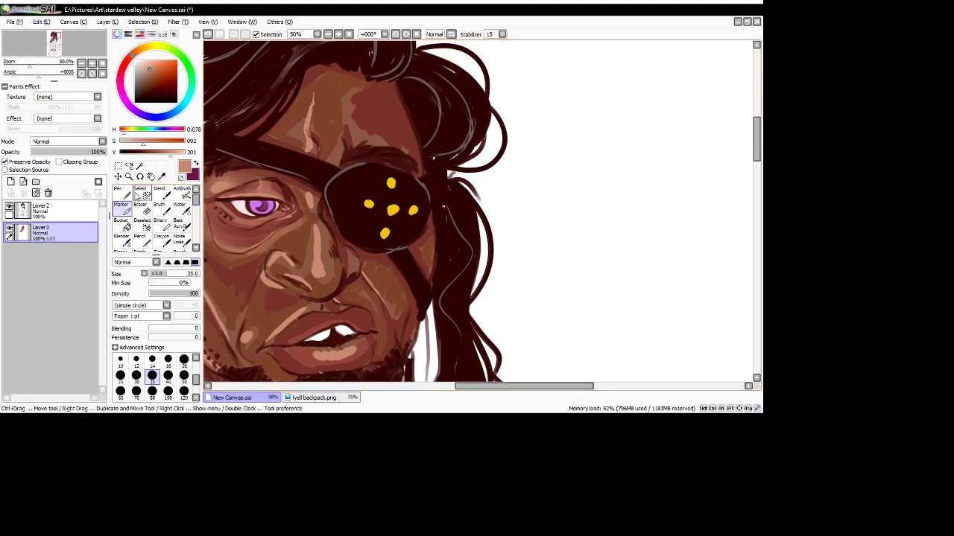
left_click(179, 206)
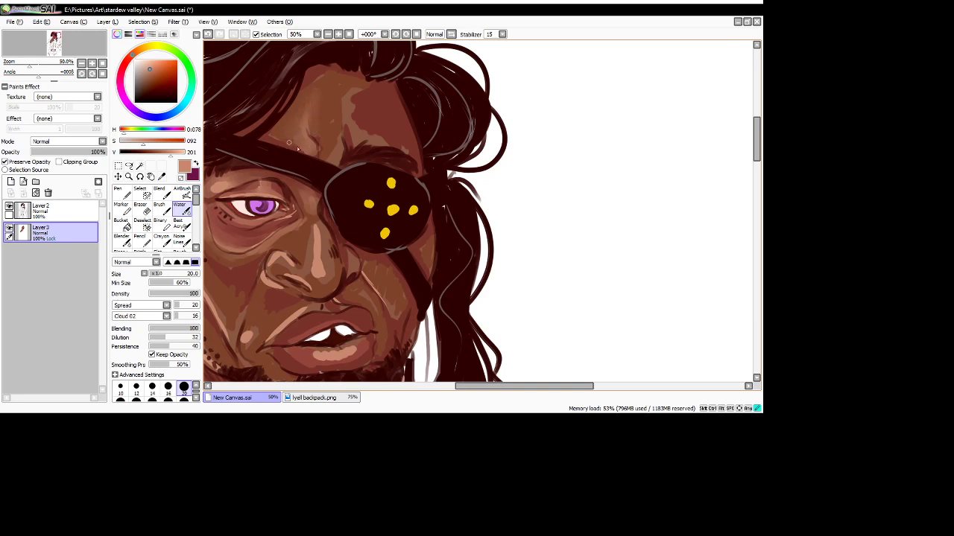
left_click(121, 205)
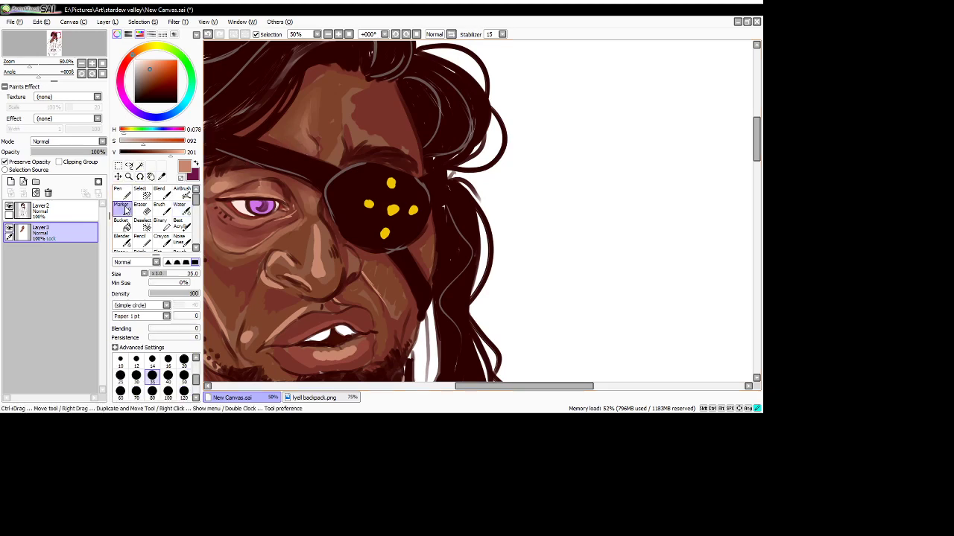
left_click_drag(302, 127, 314, 151)
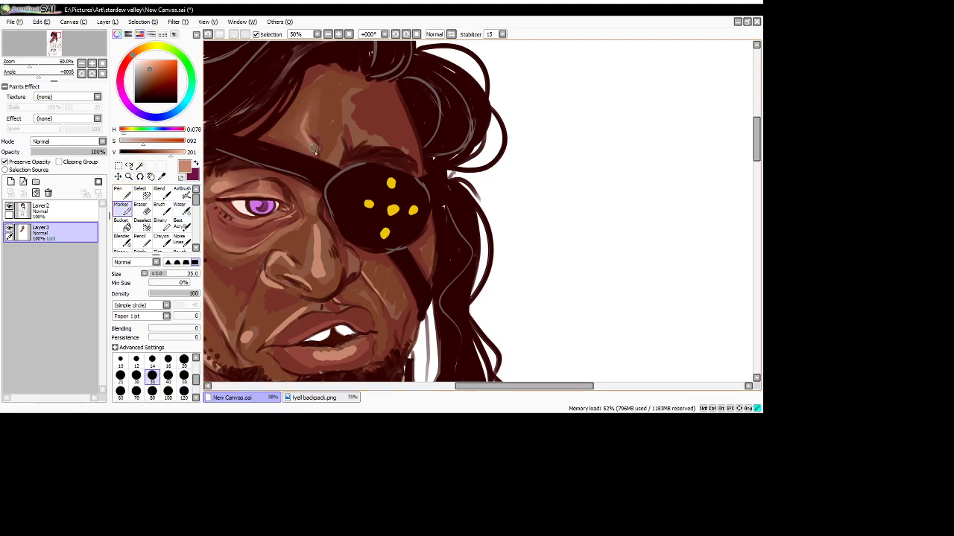
- Blend the brow-crease highlight and forehead tones with the Water brush at size 20, and soften the skin at the eye's outer corner
left_click(179, 207)
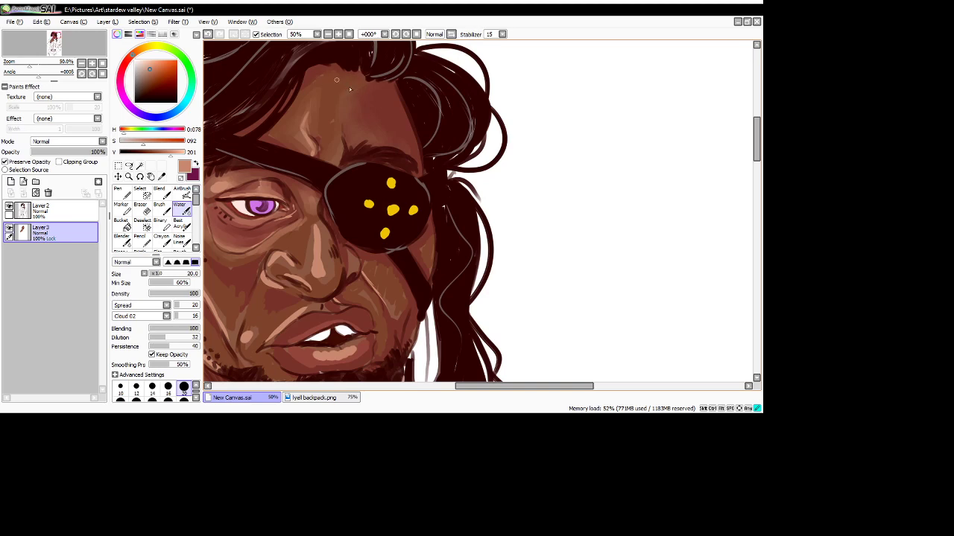
scroll(348, 91, "down", 4)
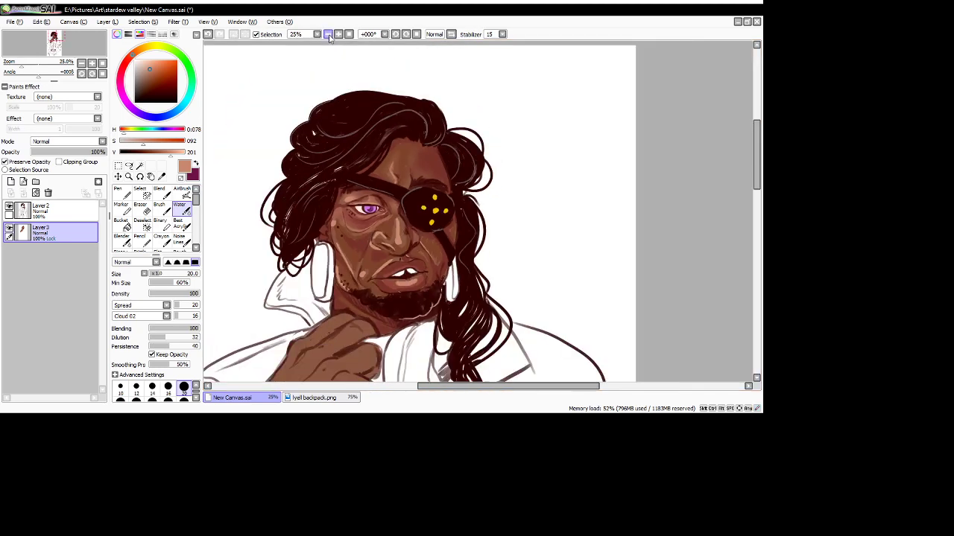
left_click(339, 34)
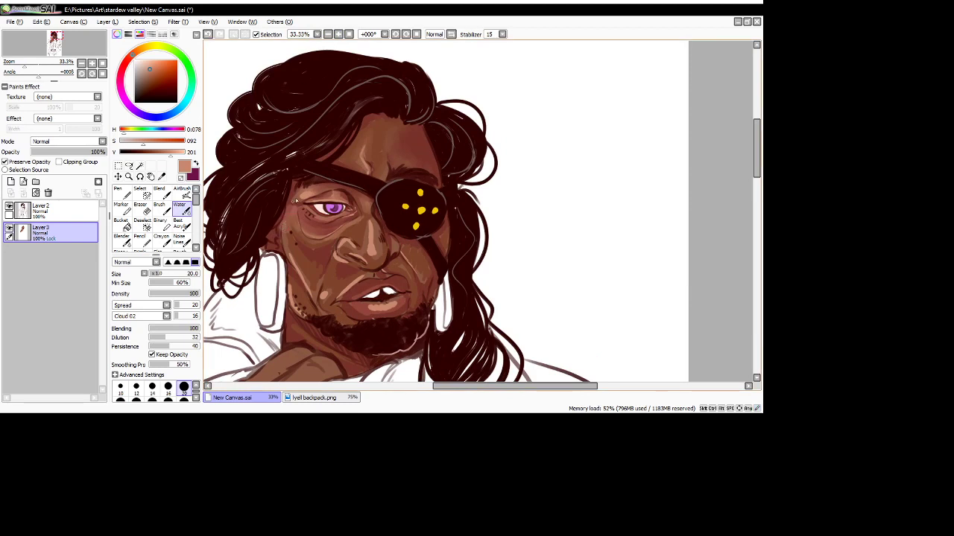
left_click_drag(294, 198, 300, 205)
- Set the Water brush to size 25 and blend the shading and highlights around the nostril and nose
scroll(165, 391, "down", 1)
left_click(120, 387)
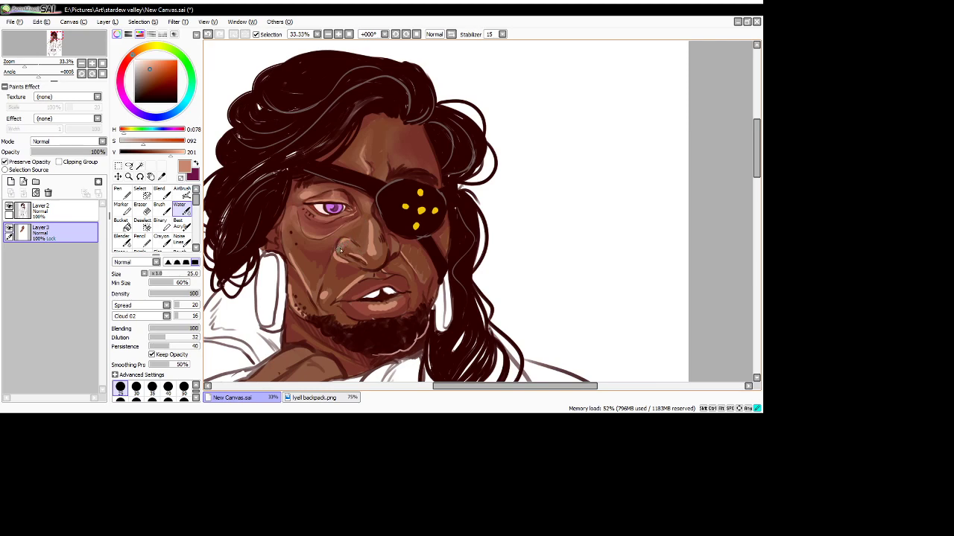
left_click_drag(340, 251, 366, 262)
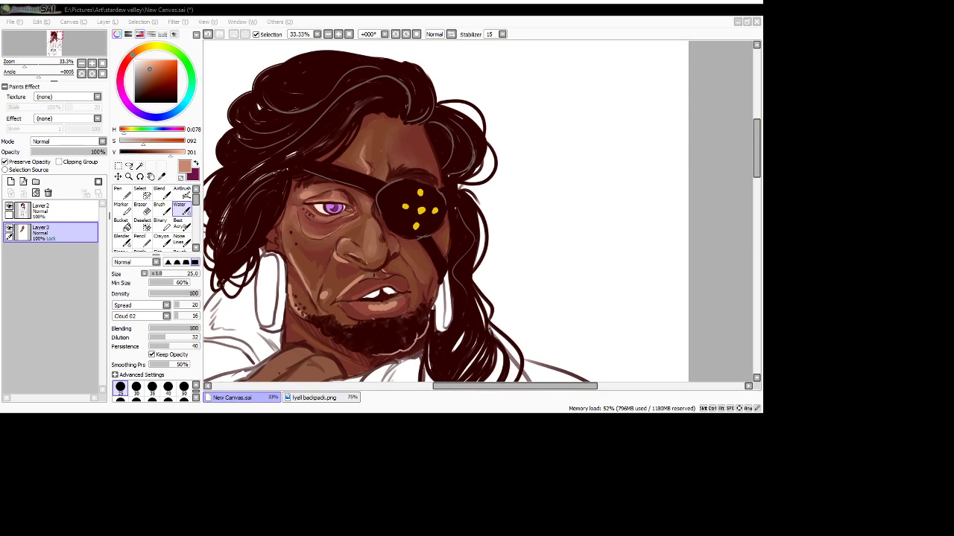
- Touch up the tan highlight on the lower lip with the Marker at size 20, and blend it with the Water brush
left_click(122, 207)
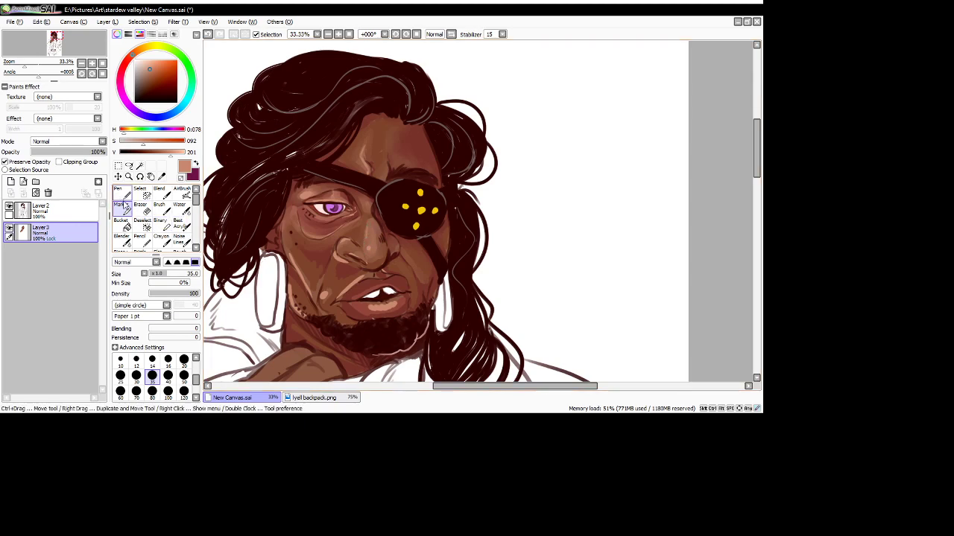
left_click(179, 207)
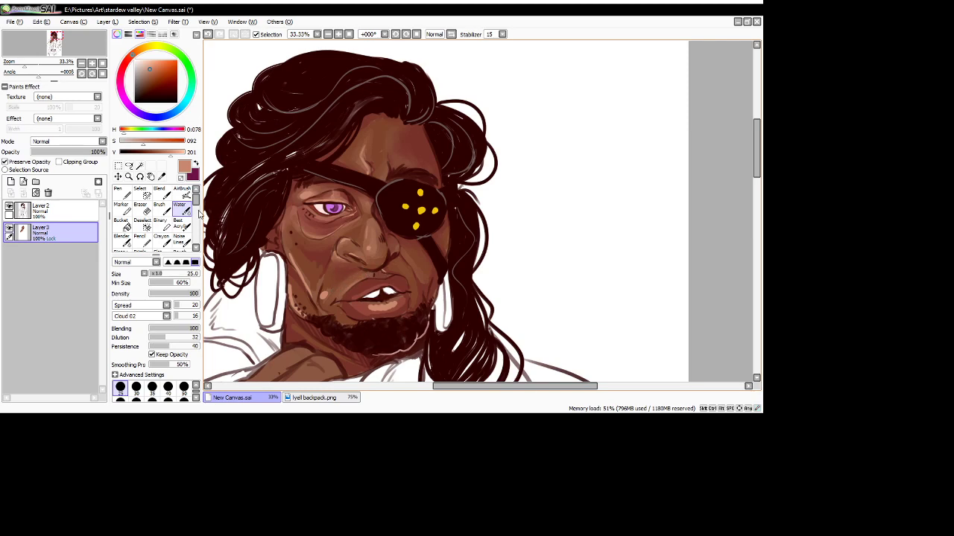
left_click(121, 207)
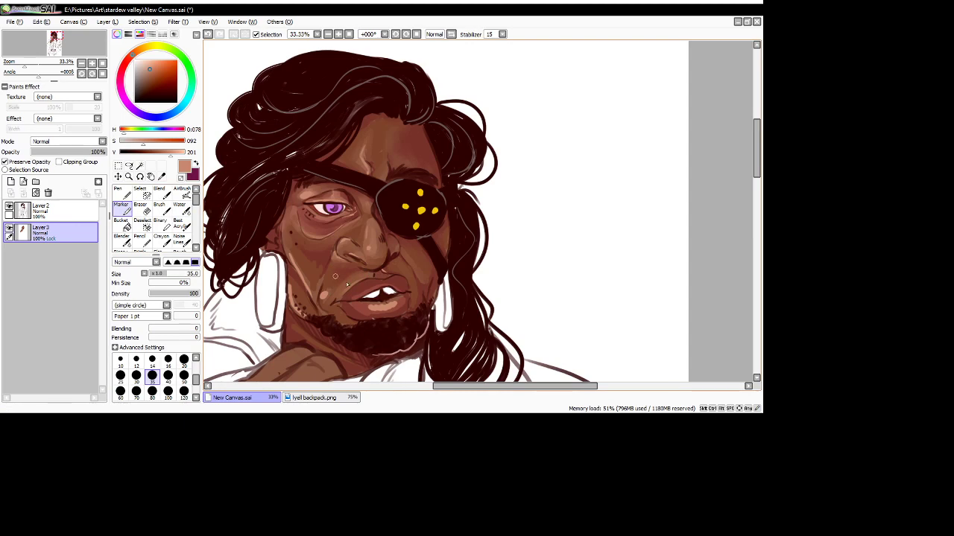
left_click(183, 361)
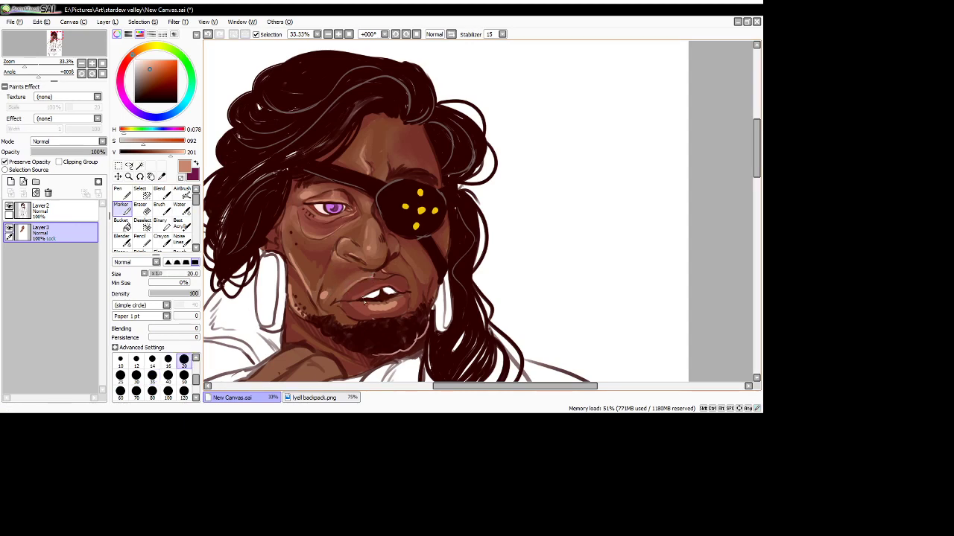
left_click(180, 206)
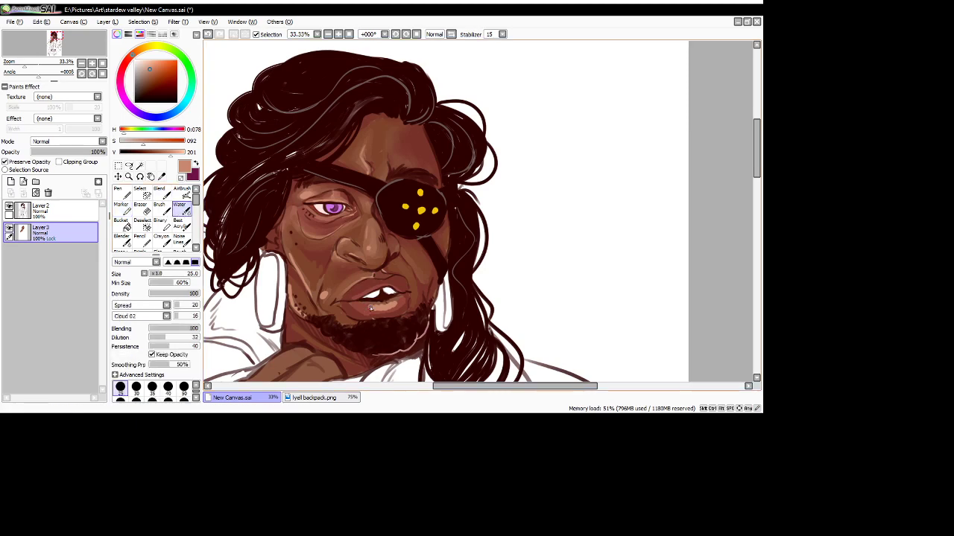
mouse_move(370, 308)
left_mouse_down()
mouse_move(402, 303)
mouse_move(361, 314)
mouse_move(368, 315)
mouse_move(354, 307)
mouse_move(364, 319)
mouse_move(361, 310)
mouse_move(397, 316)
mouse_move(390, 314)
mouse_move(404, 303)
mouse_move(381, 307)
left_mouse_up()
- Sample the reddish brown of the lower lip and repaint the lip's shading with the Marker at size 20
left_click(120, 204)
left_click(163, 177)
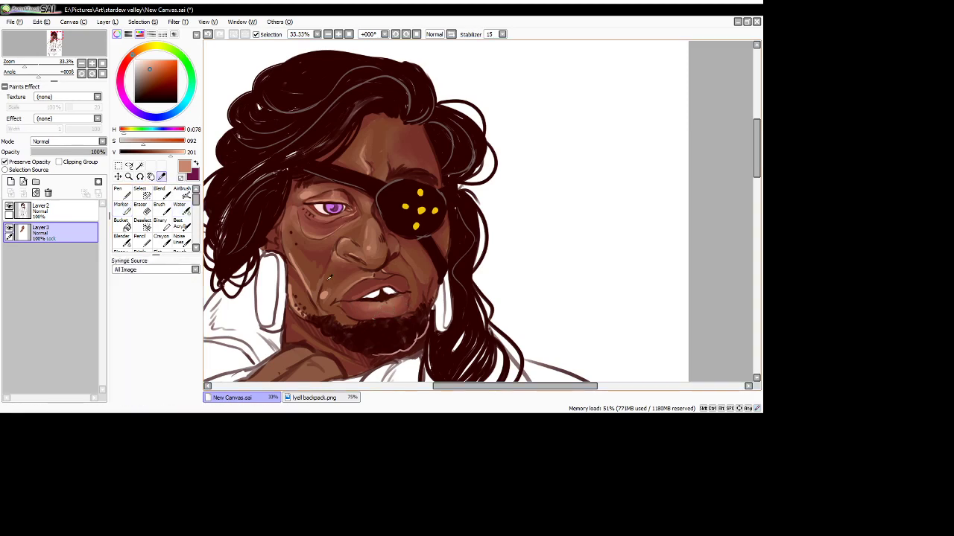
left_click(372, 313)
left_click(123, 207)
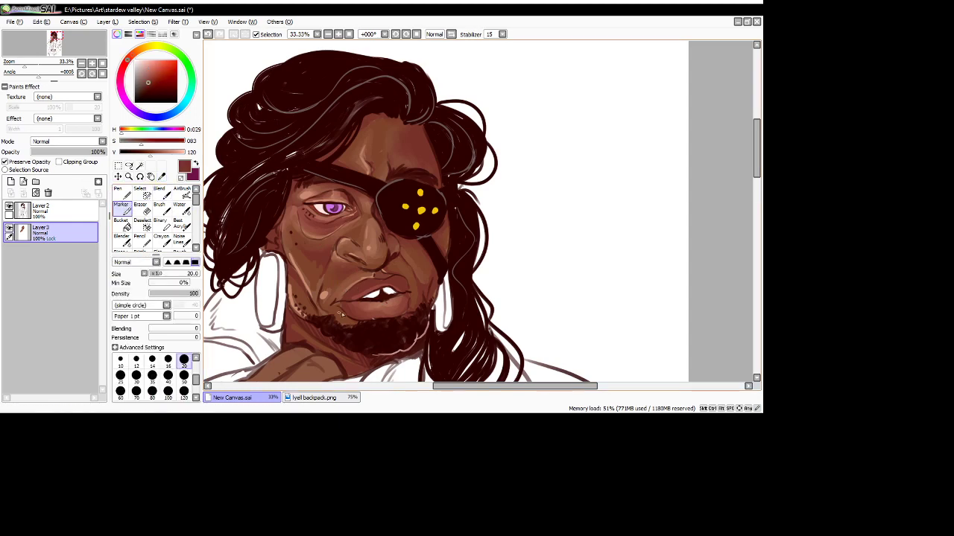
mouse_move(355, 320)
left_mouse_down()
mouse_move(385, 311)
mouse_move(382, 319)
mouse_move(400, 299)
left_mouse_up()
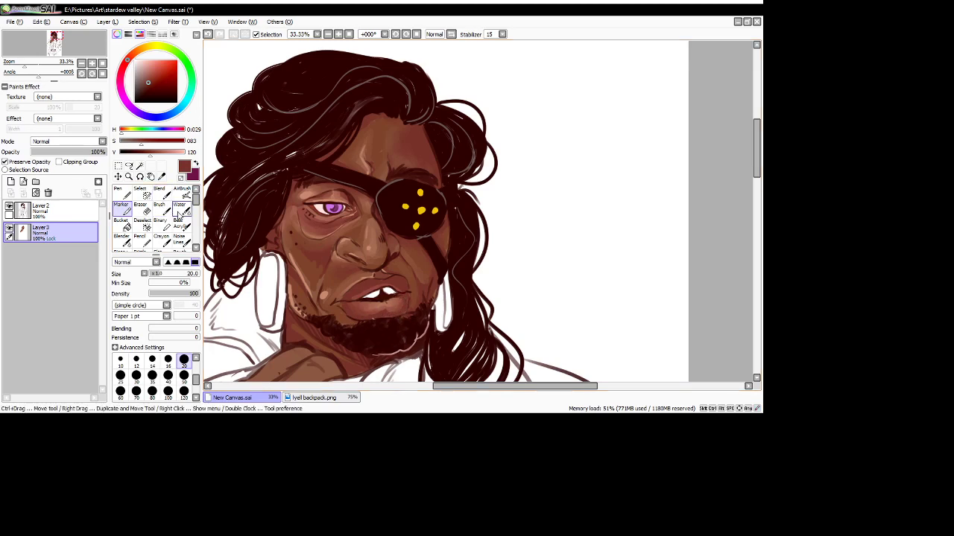
left_click(179, 208)
mouse_move(393, 301)
left_mouse_down()
mouse_move(381, 313)
mouse_move(366, 313)
mouse_move(395, 310)
mouse_move(368, 303)
mouse_move(381, 319)
mouse_move(374, 306)
left_mouse_up()
key("ctrl+z")
- Touch up the lower lip in reddish brown with the Marker, and add a tan highlight sampled from the nose, blended with the Water brush
left_click(121, 210)
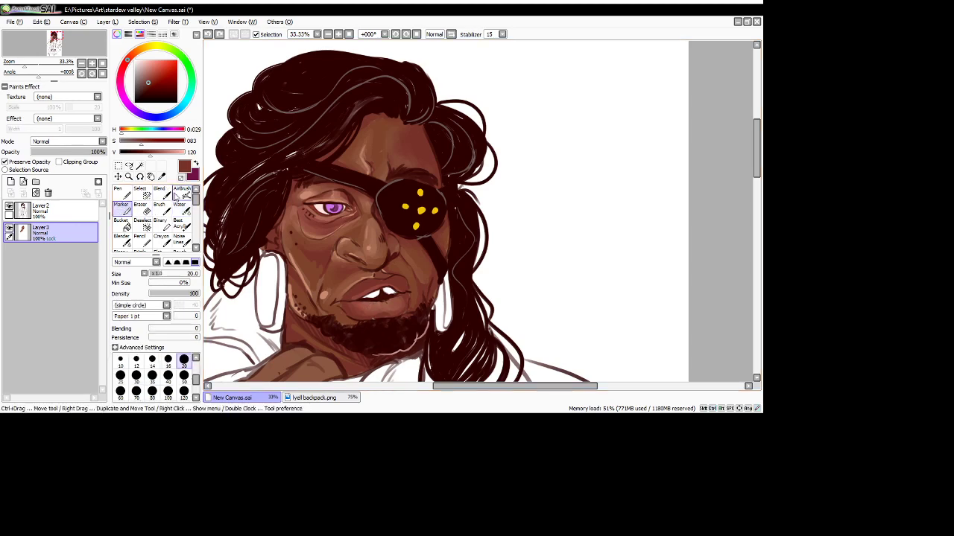
left_click_drag(358, 312, 374, 311)
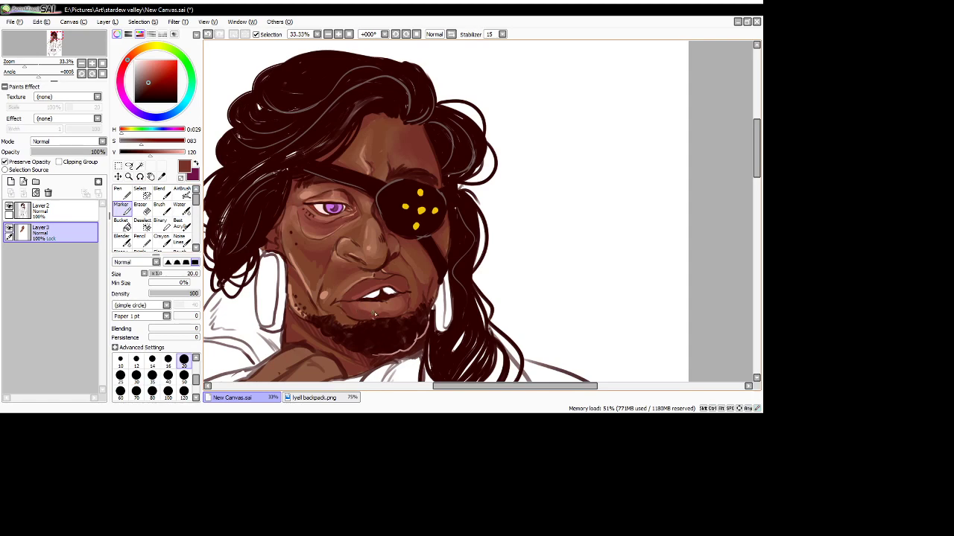
key("alt")
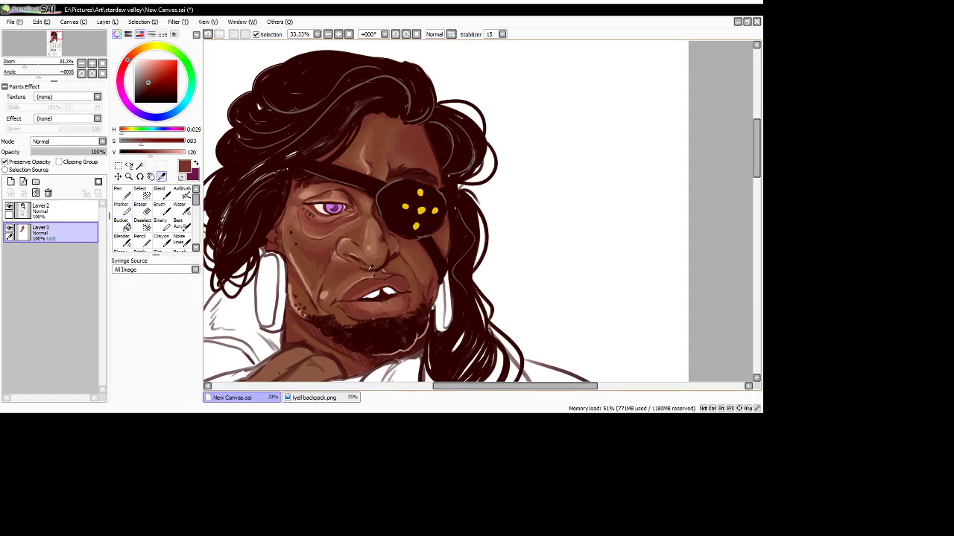
left_click(345, 237)
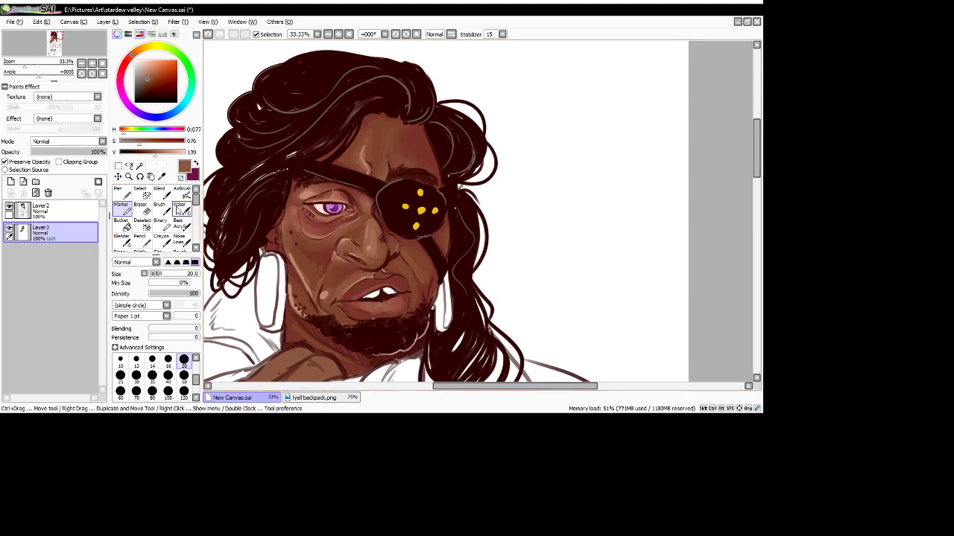
key("alt")
left_click(371, 245)
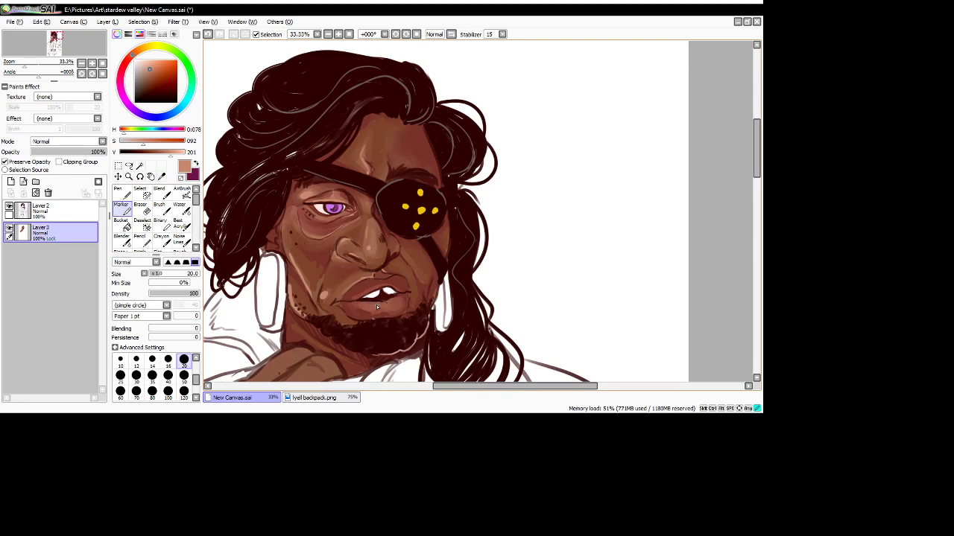
mouse_move(364, 306)
left_mouse_down()
mouse_move(397, 304)
mouse_move(358, 311)
mouse_move(388, 313)
mouse_move(366, 295)
mouse_move(353, 298)
mouse_move(395, 288)
left_mouse_up()
key("c")
key("alt+Tab")
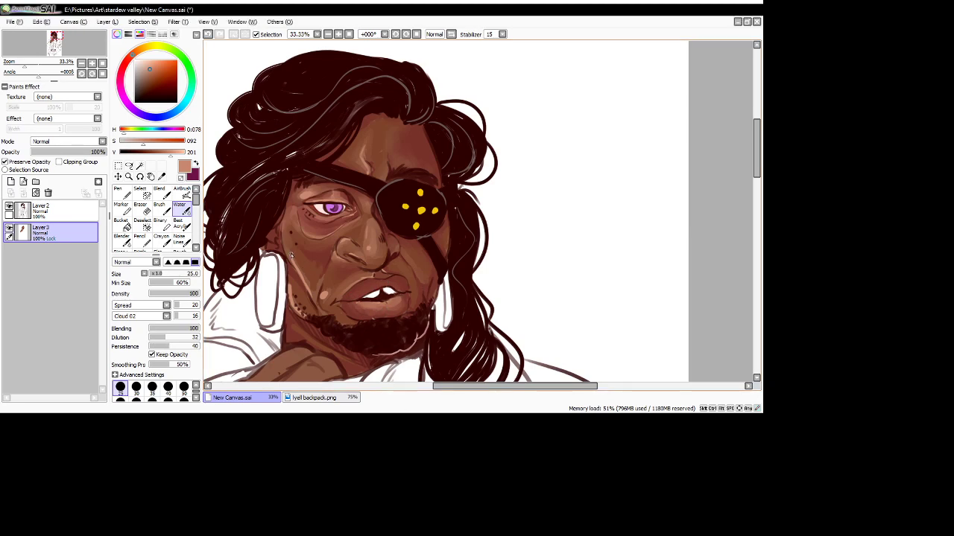
- Blend the highlight and shadow tones along the cheek and jaw with the Water brush at size 25
left_click_drag(295, 261, 307, 284)
mouse_move(316, 276)
left_mouse_down()
mouse_move(328, 297)
mouse_move(310, 320)
mouse_move(320, 278)
mouse_move(292, 296)
left_mouse_up()
left_click_drag(306, 297, 311, 305)
- Sample the reddish brown from the cheek shadow and begin shading the raised hand's fingers with the Pen at size 50
scroll(284, 246, "down", 3)
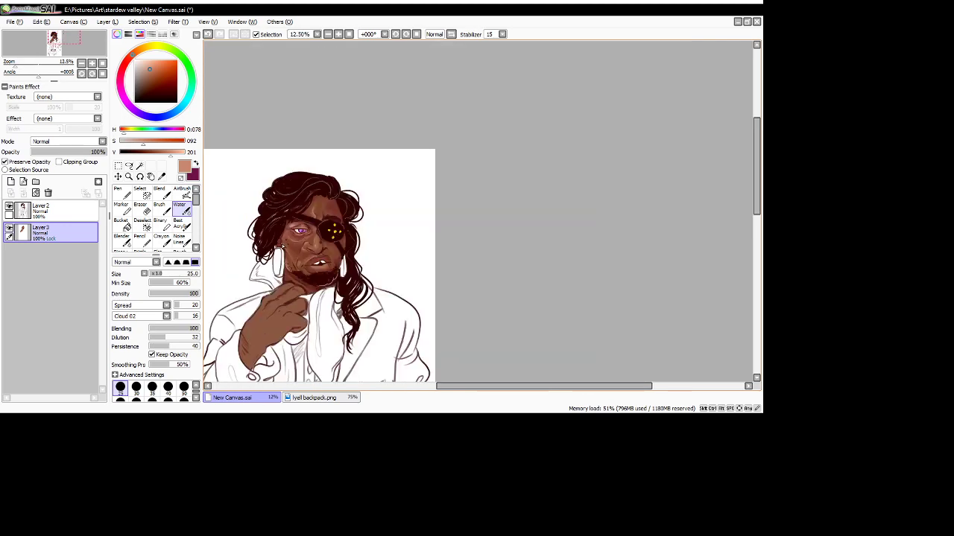
scroll(283, 246, "down", 1)
scroll(296, 279, "up", 3)
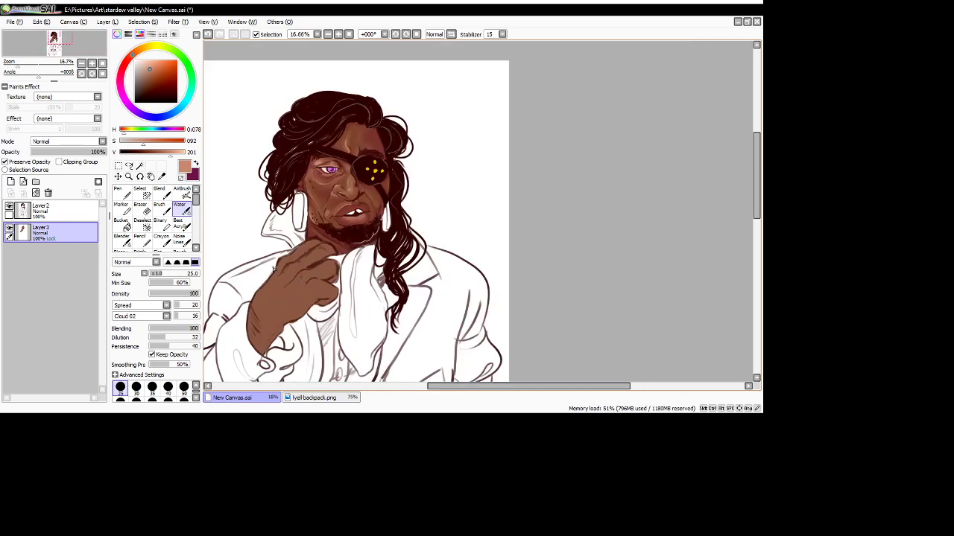
left_click(162, 176)
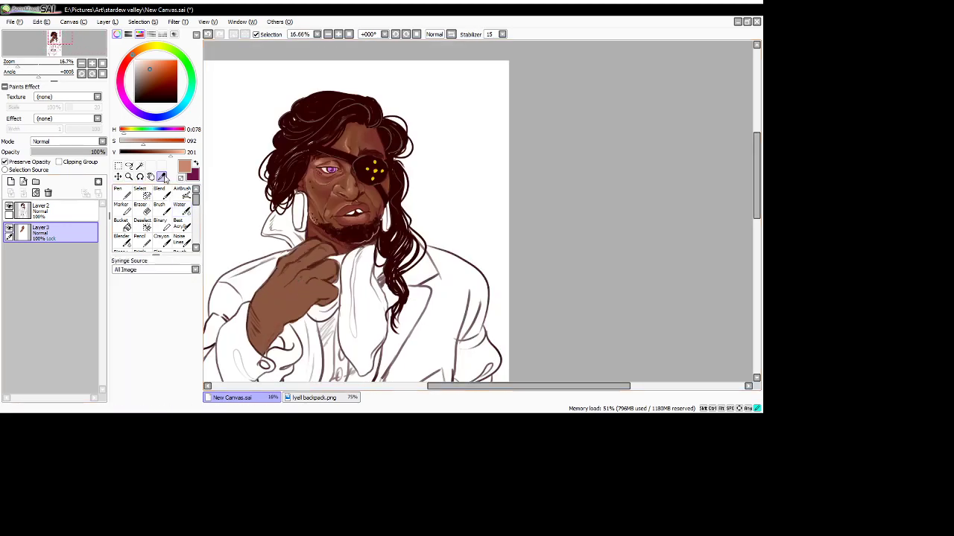
left_click(326, 191)
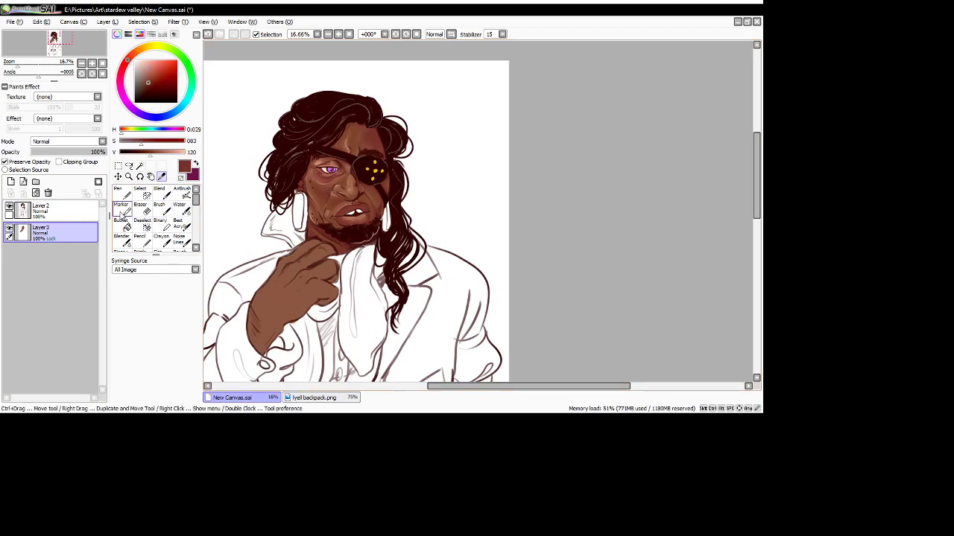
left_click(120, 211)
left_click(123, 194)
left_click(183, 356)
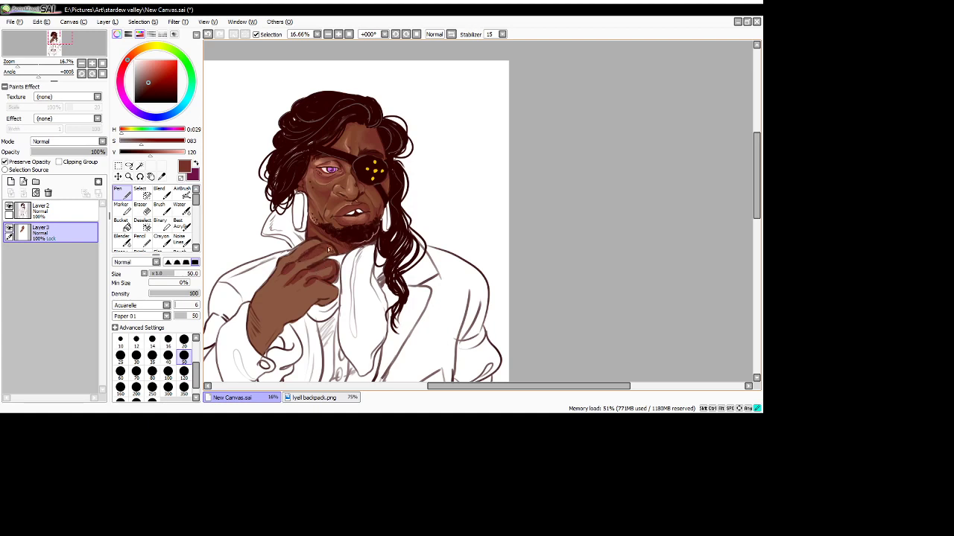
left_click_drag(314, 242, 299, 252)
mouse_move(280, 262)
left_mouse_down()
mouse_move(263, 293)
mouse_move(282, 277)
left_mouse_up()
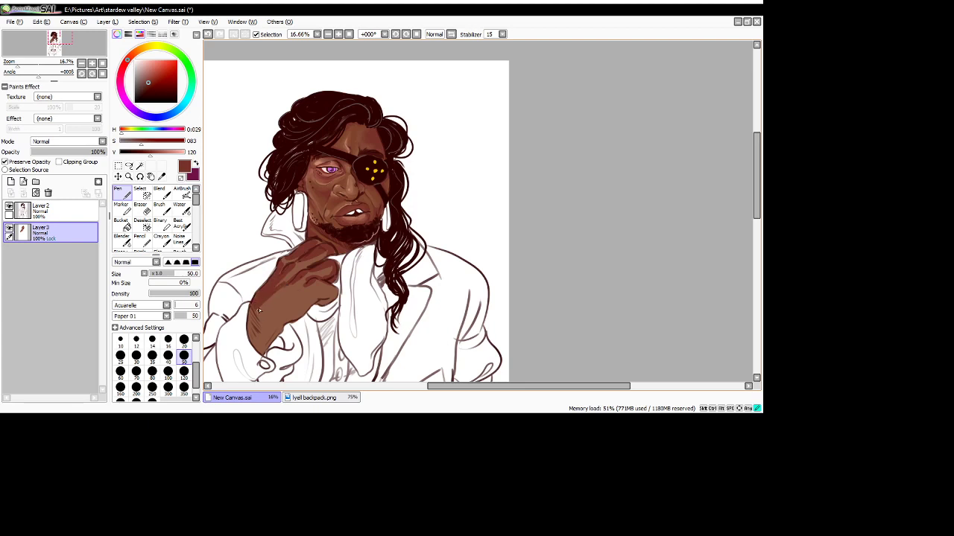
key("ctrl+z")
key("ctrl+z")
key("ctrl+z")
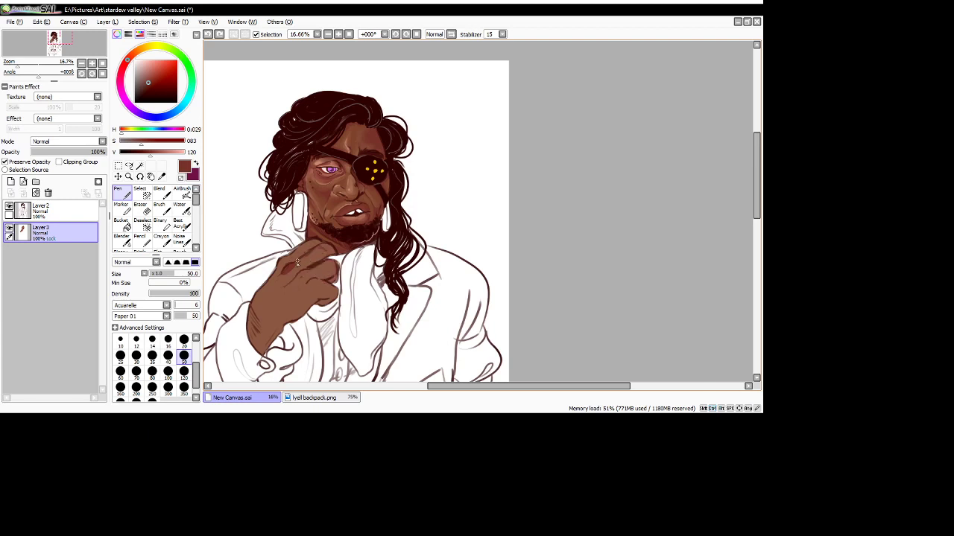
- Shade the fingers, hand edge and wrist in reddish brown, and add a mid-brown transition tone with the Pen at size 50
mouse_move(298, 269)
left_mouse_down()
mouse_move(327, 249)
mouse_move(284, 267)
left_mouse_up()
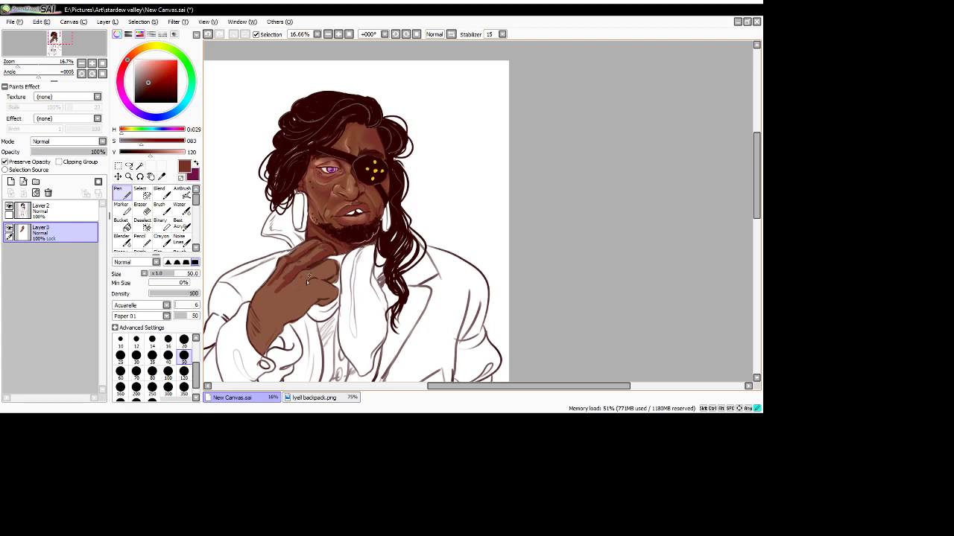
mouse_move(309, 277)
left_mouse_down()
mouse_move(335, 269)
mouse_move(290, 295)
mouse_move(315, 298)
mouse_move(256, 351)
mouse_move(249, 338)
mouse_move(266, 349)
mouse_move(251, 340)
mouse_move(251, 304)
mouse_move(249, 326)
mouse_move(275, 339)
mouse_move(252, 337)
mouse_move(268, 344)
mouse_move(337, 297)
left_mouse_up()
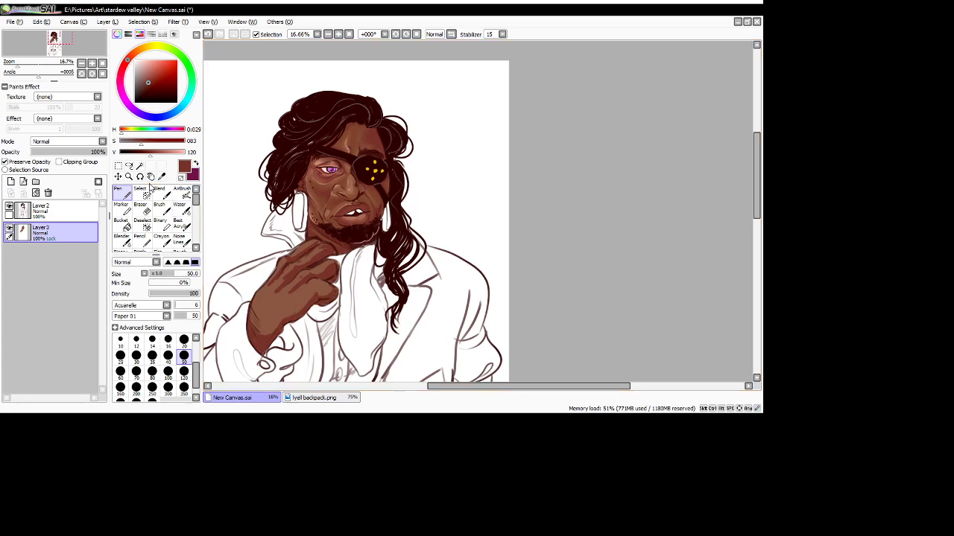
left_click(161, 176)
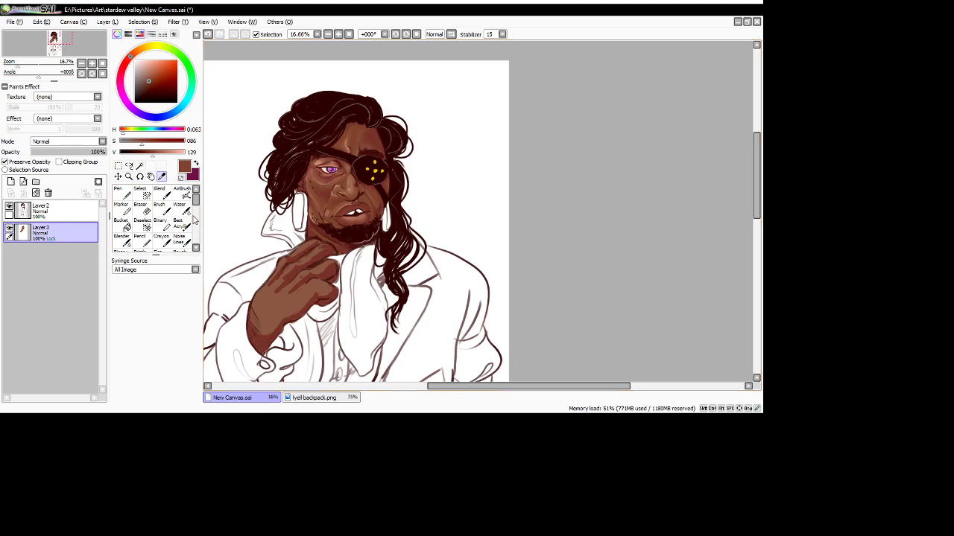
left_click(122, 191)
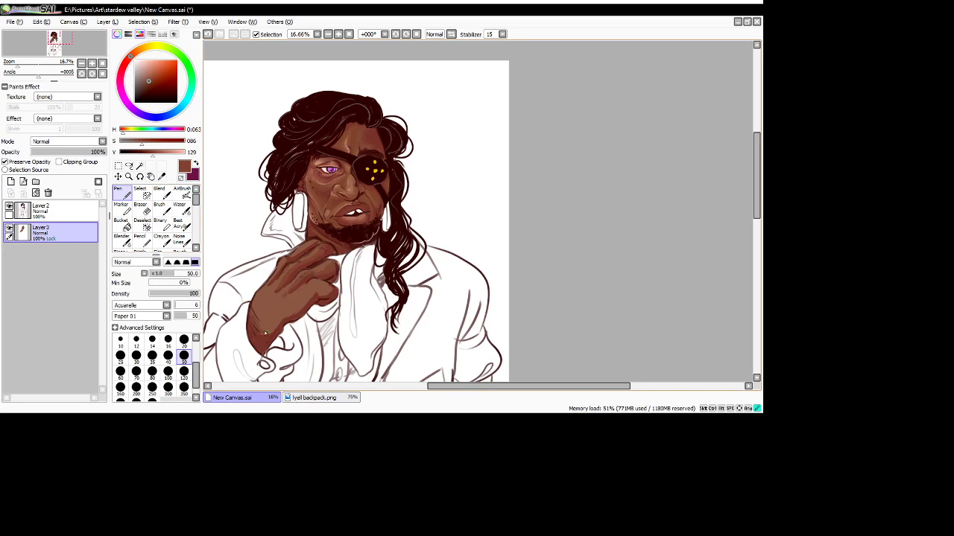
left_click_drag(275, 325, 271, 327)
- Highlight the fingers, knuckles and back of the hand with tan sampled from near the eye using the Pen, and switch to the Water brush
key("alt")
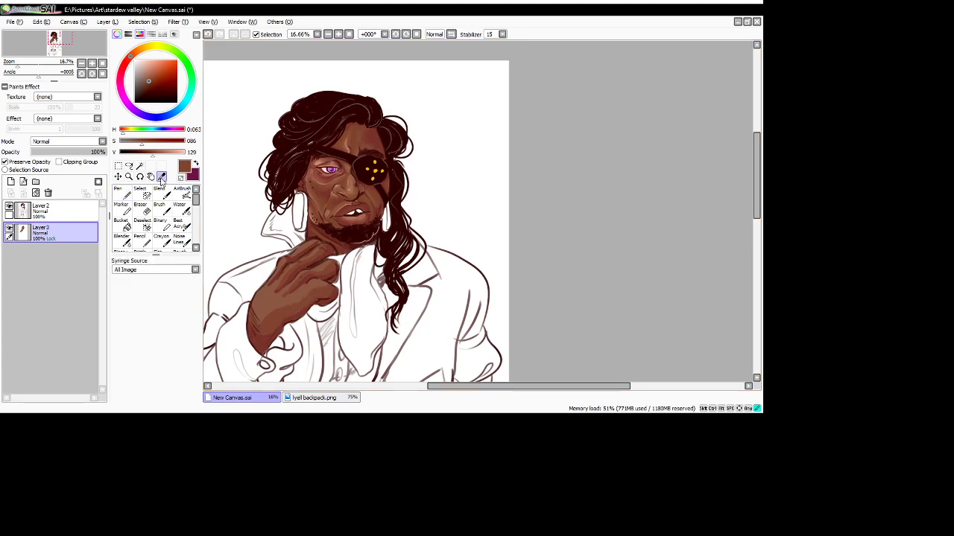
left_click(317, 164)
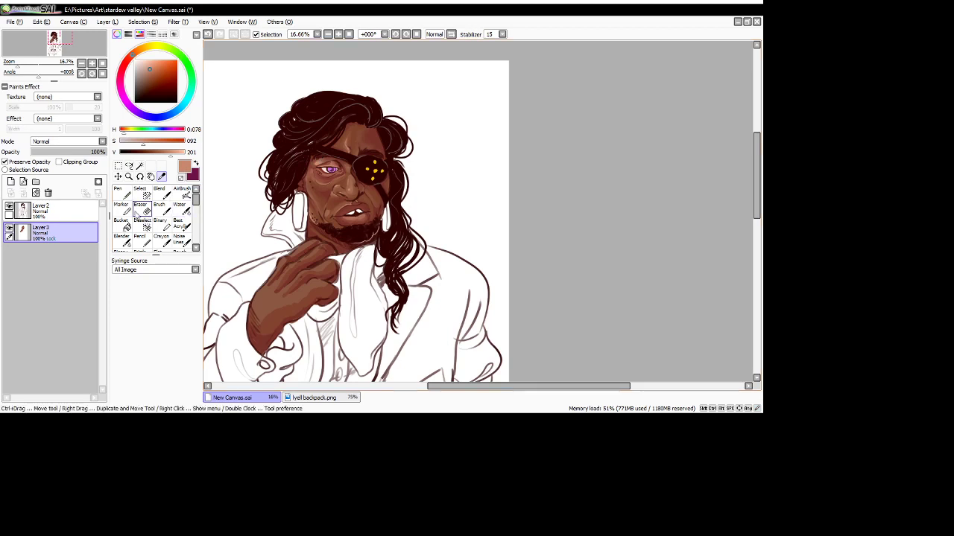
left_click(133, 190)
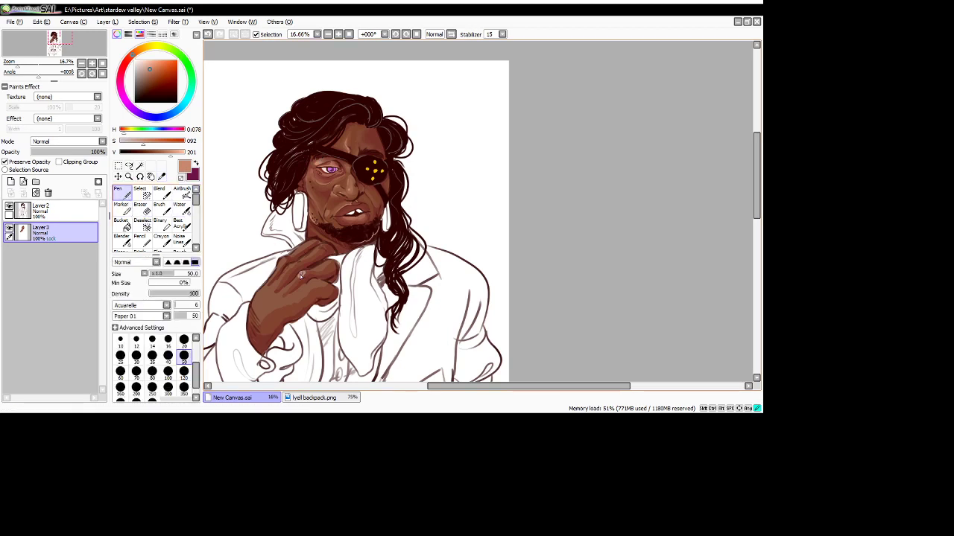
left_click_drag(319, 268, 324, 269)
mouse_move(301, 249)
left_mouse_down()
mouse_move(257, 308)
mouse_move(286, 270)
mouse_move(274, 297)
mouse_move(296, 278)
left_mouse_up()
left_click_drag(276, 296, 252, 325)
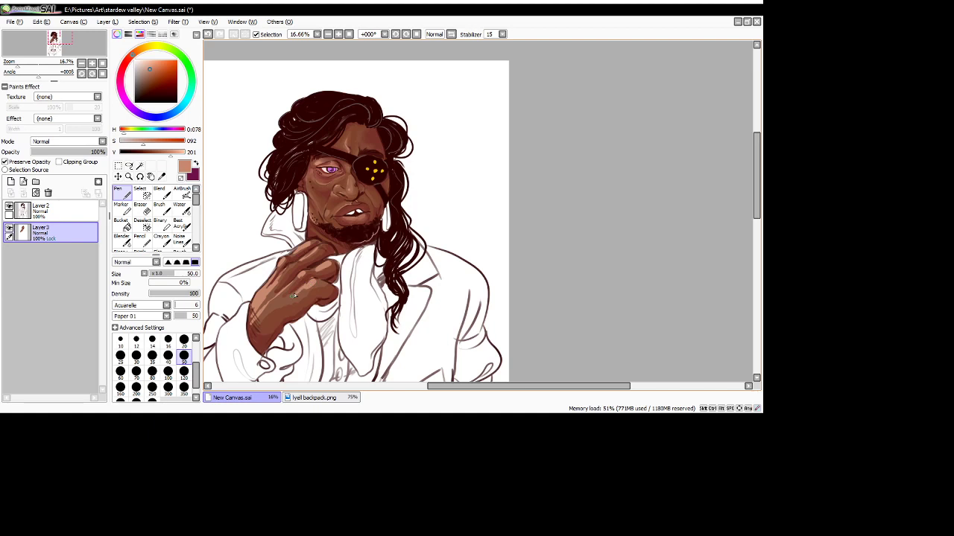
left_click(181, 208)
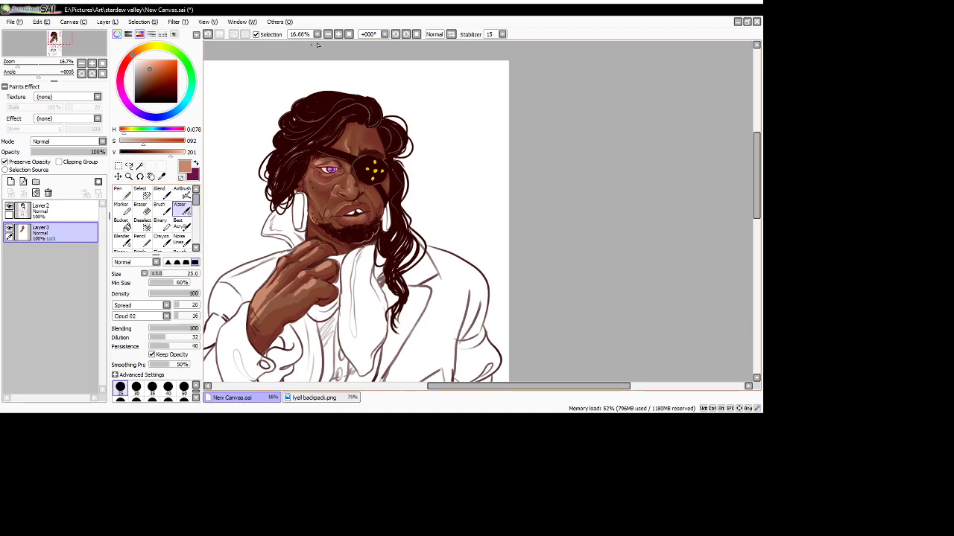
- Blend the highlight and shadow tones across the fingers, back of the hand and wrist with the Water brush at size 35
left_click(338, 34)
left_click_drag(464, 386, 422, 389)
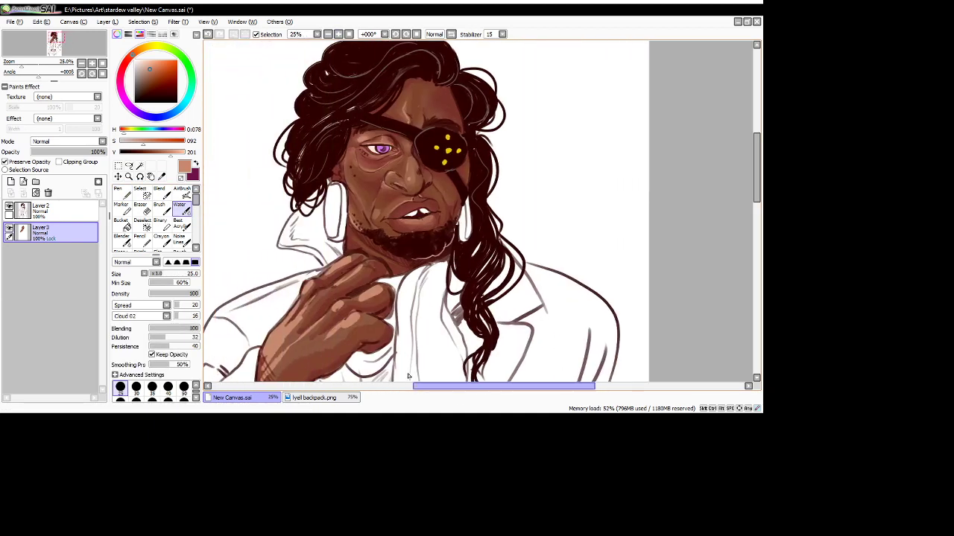
left_click_drag(757, 185, 758, 207)
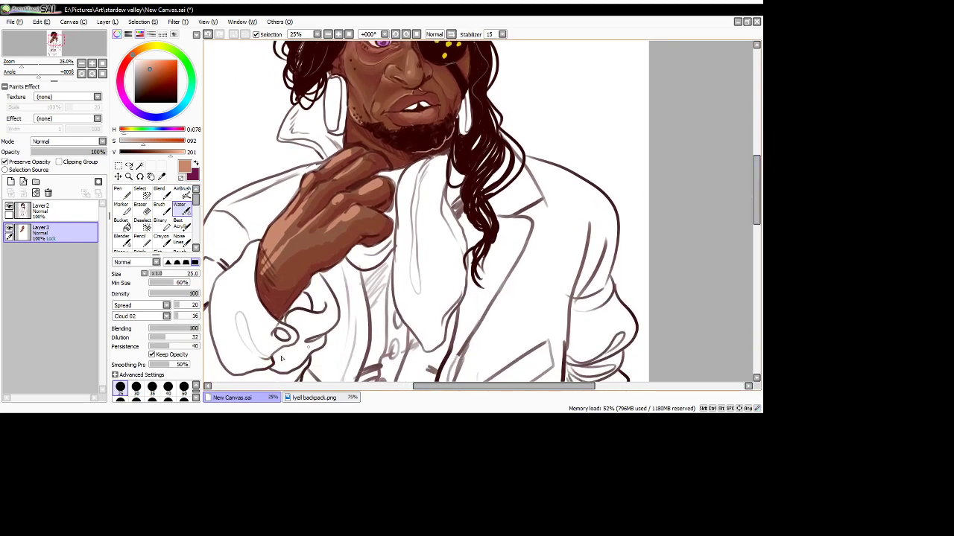
left_click(152, 388)
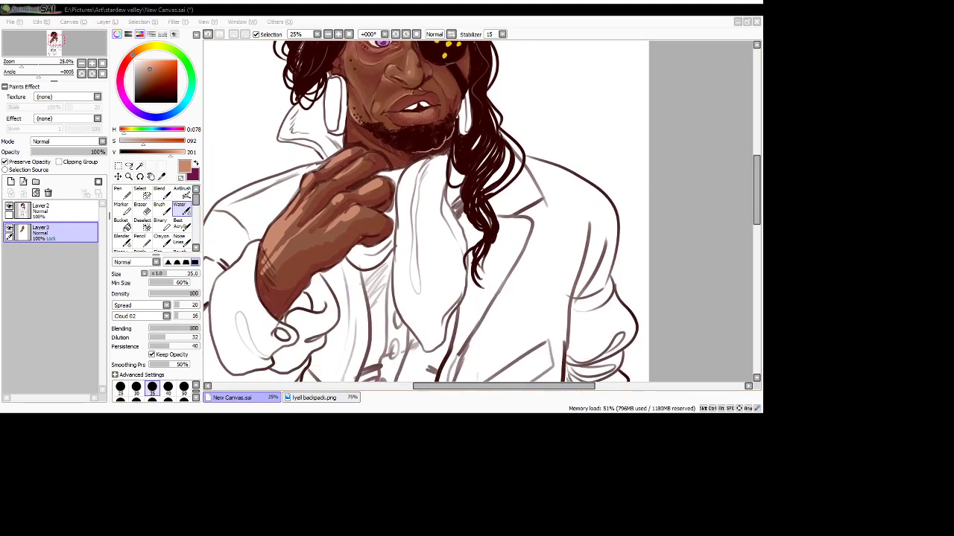
left_click(347, 226)
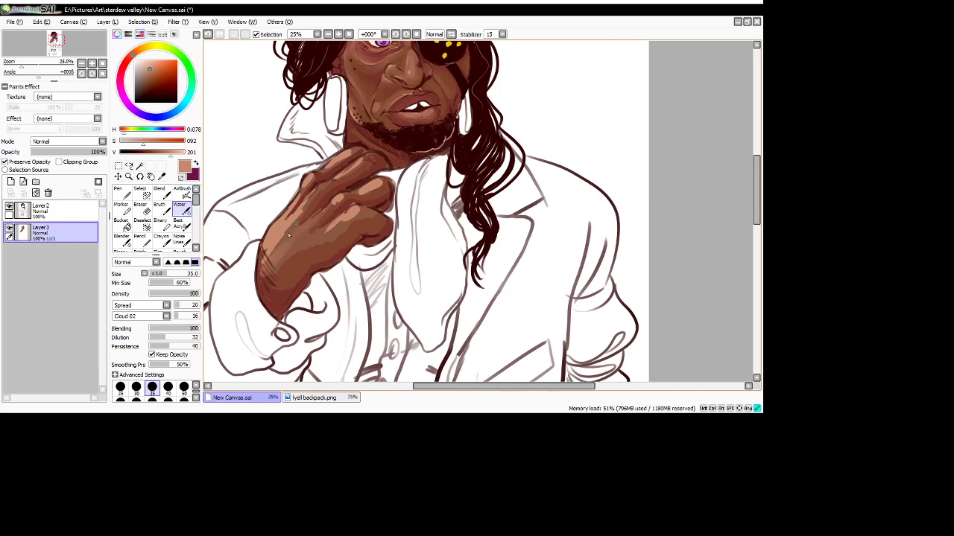
mouse_move(285, 235)
left_mouse_down()
mouse_move(266, 263)
mouse_move(302, 214)
mouse_move(261, 261)
left_mouse_up()
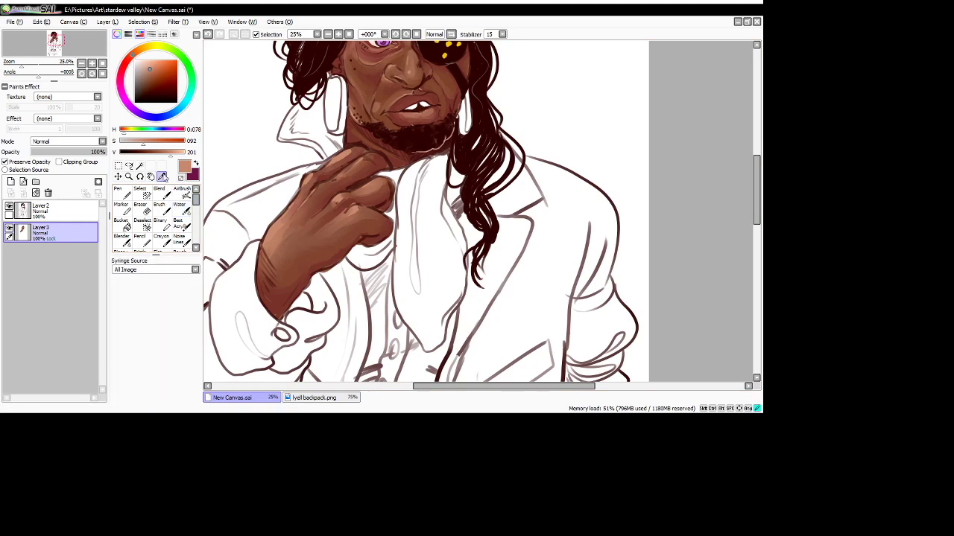
- Deepen the hand and wrist shadows with reddish brown sampled from the jaw edge using the Marker at size 50, and blend with the Water brush
left_click(350, 112, "alt")
left_click(121, 208)
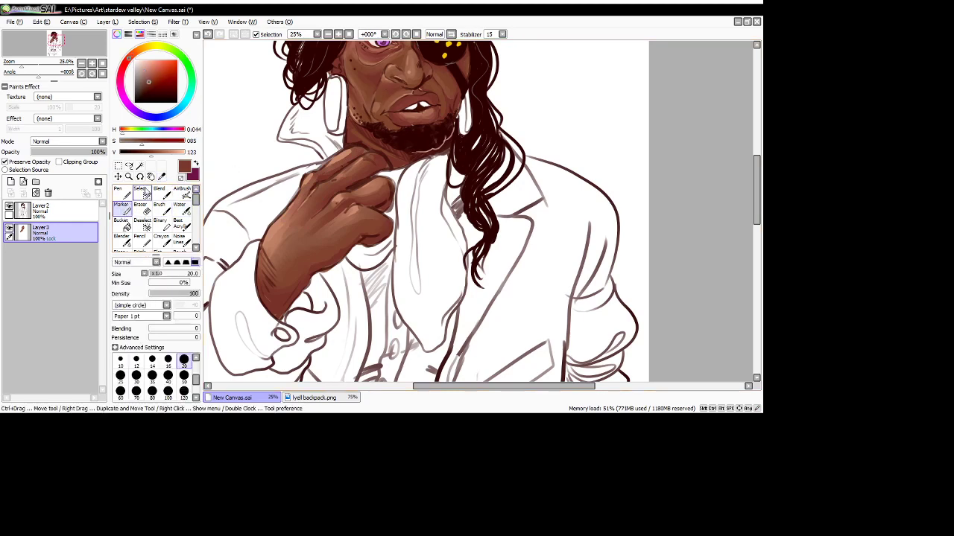
left_click(185, 377)
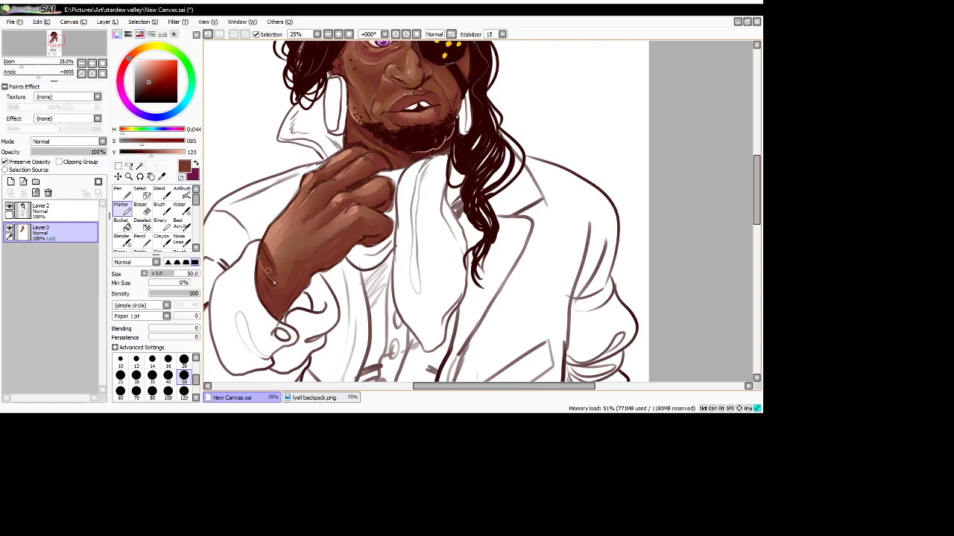
left_click_drag(291, 227, 274, 230)
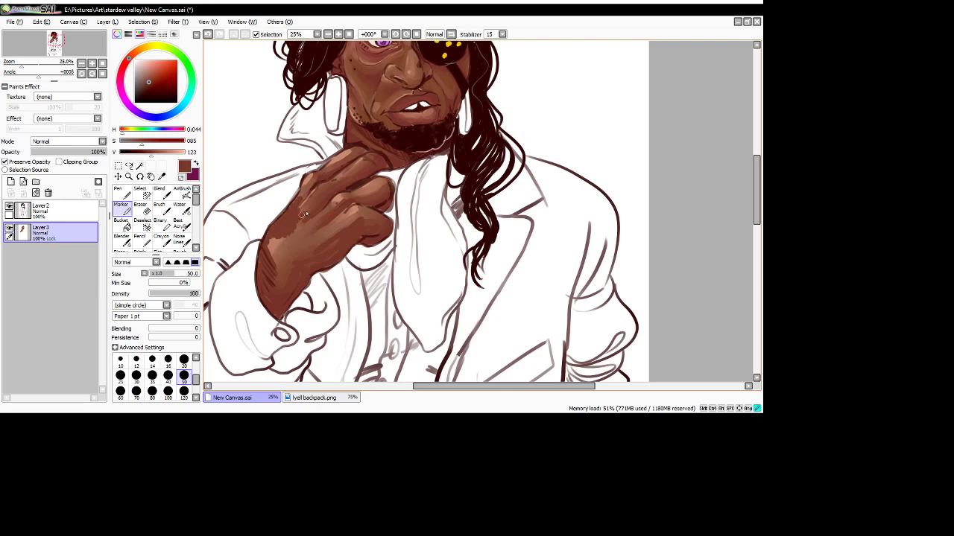
left_click(181, 210)
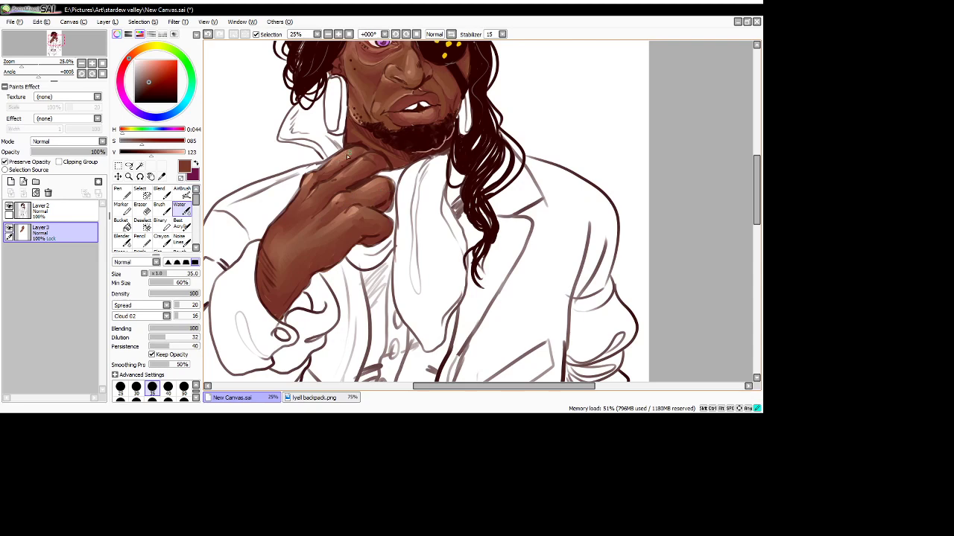
left_click_drag(354, 155, 380, 163)
- Sample the lighter tan from beneath the eye and switch to the Marker
key("alt")
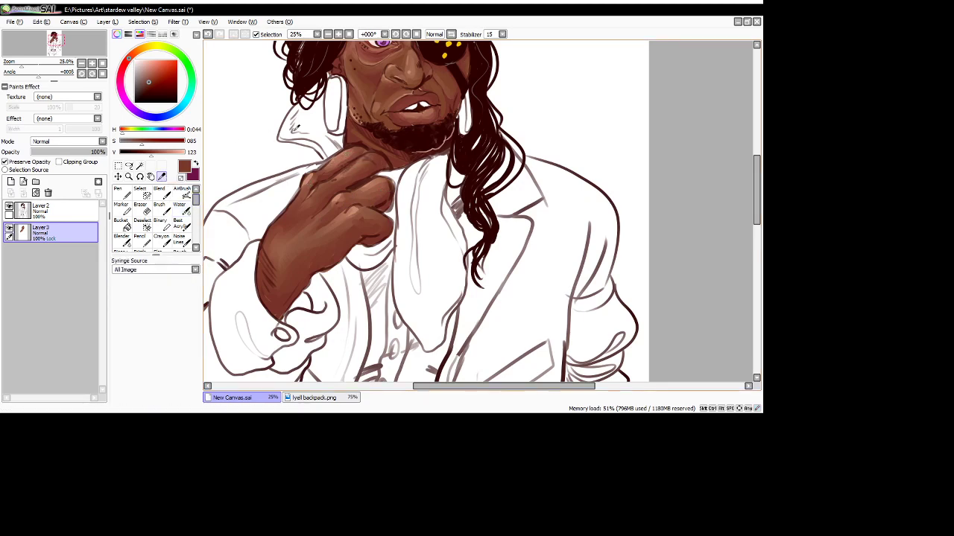
left_click(369, 61)
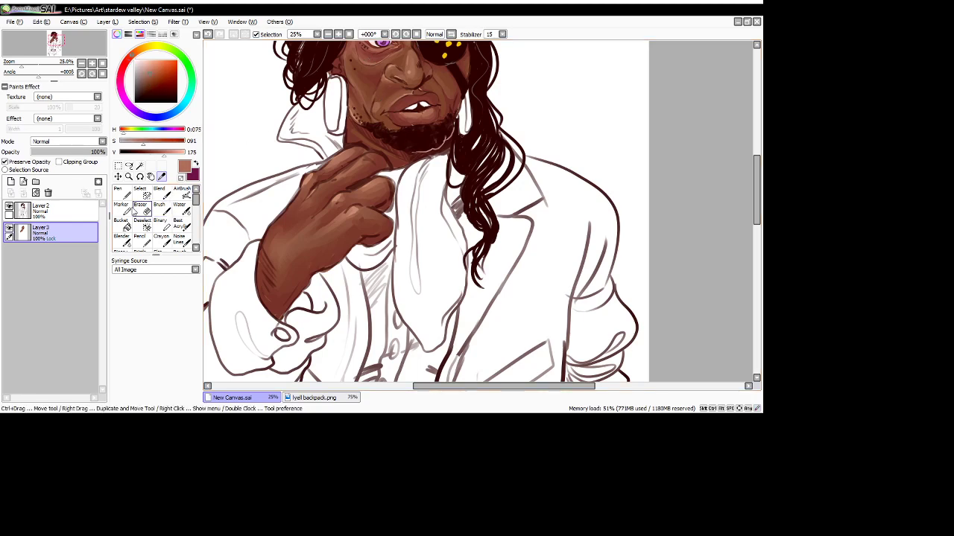
left_click(122, 210)
left_click_drag(316, 177, 265, 235)
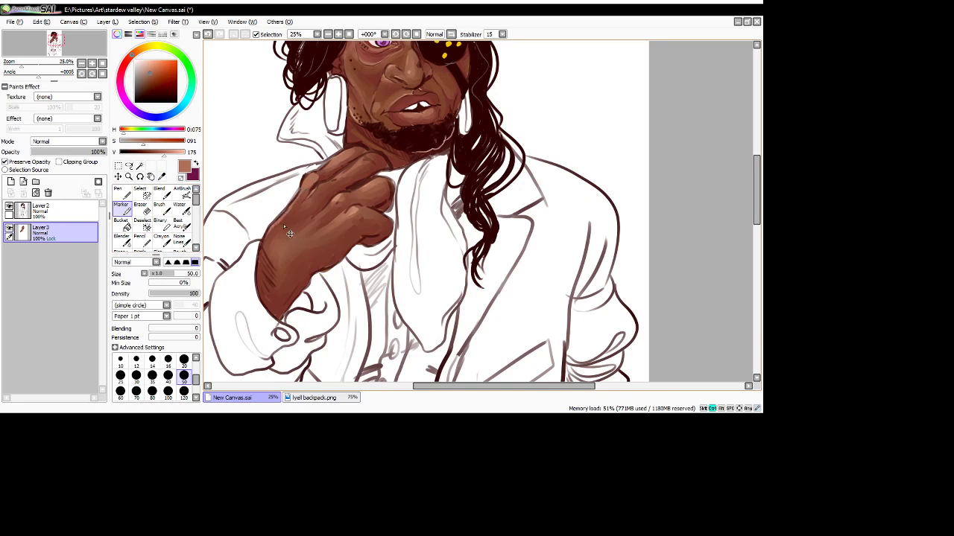
key("ctrl+z")
key("ctrl+z")
key("ctrl+z")
- Add tan highlights along the outer hand edge, the fingers and the knuckles with the Marker at size 50
left_click_drag(292, 202, 259, 258)
mouse_move(342, 194)
left_mouse_down()
mouse_move(326, 213)
mouse_move(380, 182)
mouse_move(358, 165)
mouse_move(346, 175)
mouse_move(371, 159)
mouse_move(343, 159)
mouse_move(301, 214)
mouse_move(322, 186)
mouse_move(373, 214)
left_mouse_up()
left_click_drag(347, 216, 319, 228)
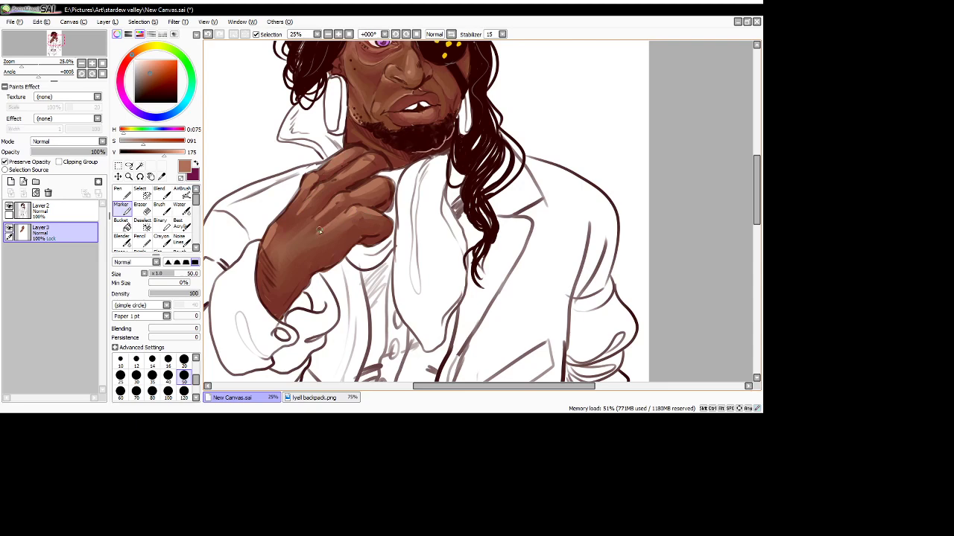
- Add mid-brown sampled from the cheek to the back of the hand with the Marker, and blend it with the Water brush
left_click(161, 176)
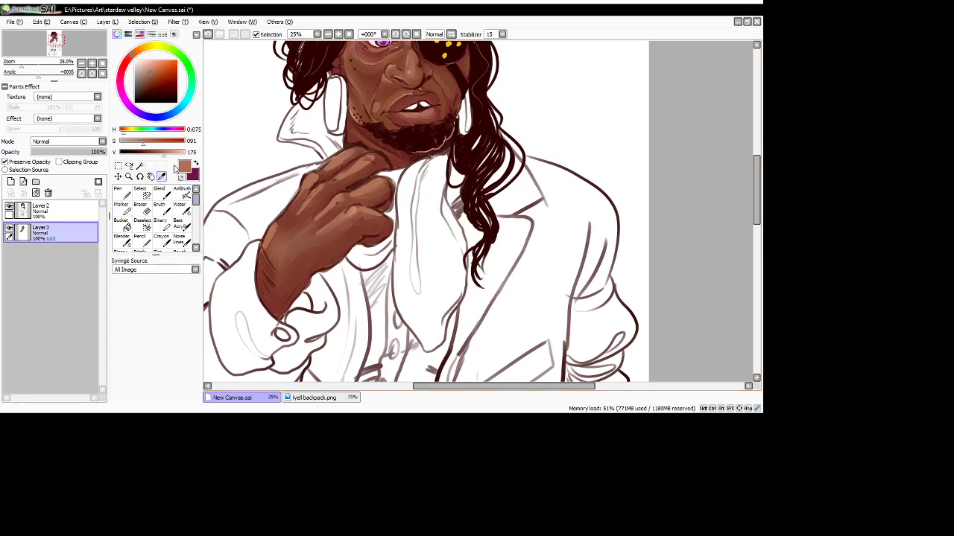
left_click(353, 75)
left_click(121, 203)
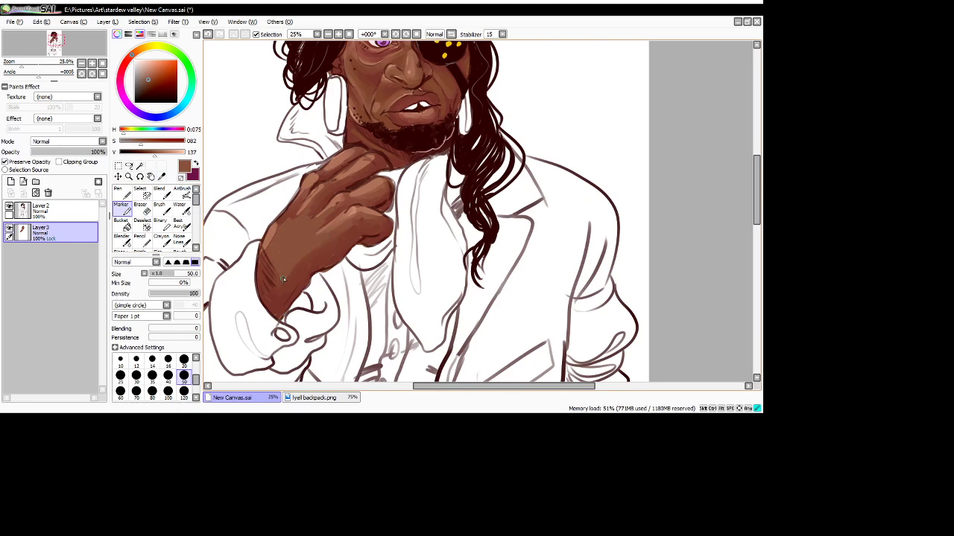
left_click(179, 205)
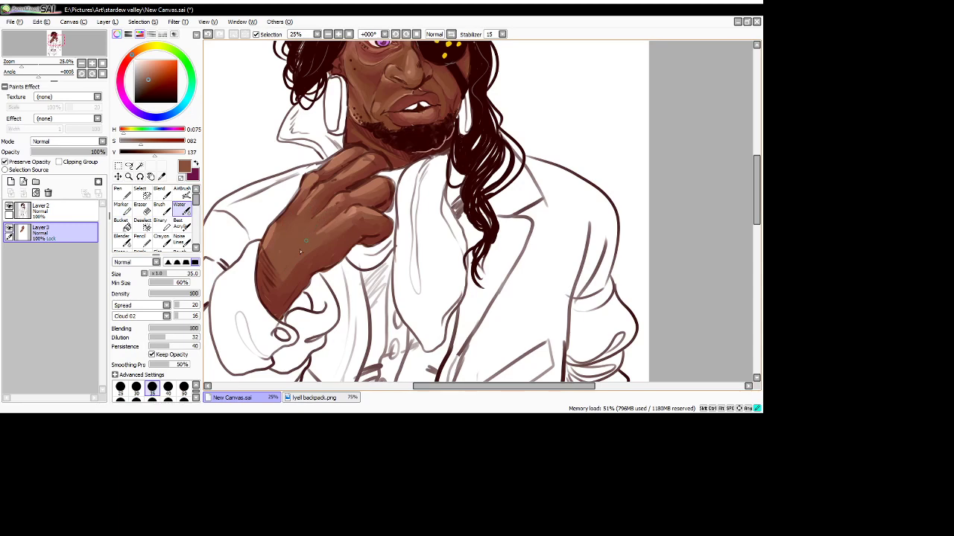
- Examine the shaded hand against the face and the whole figure at different magnifications
left_click(328, 34)
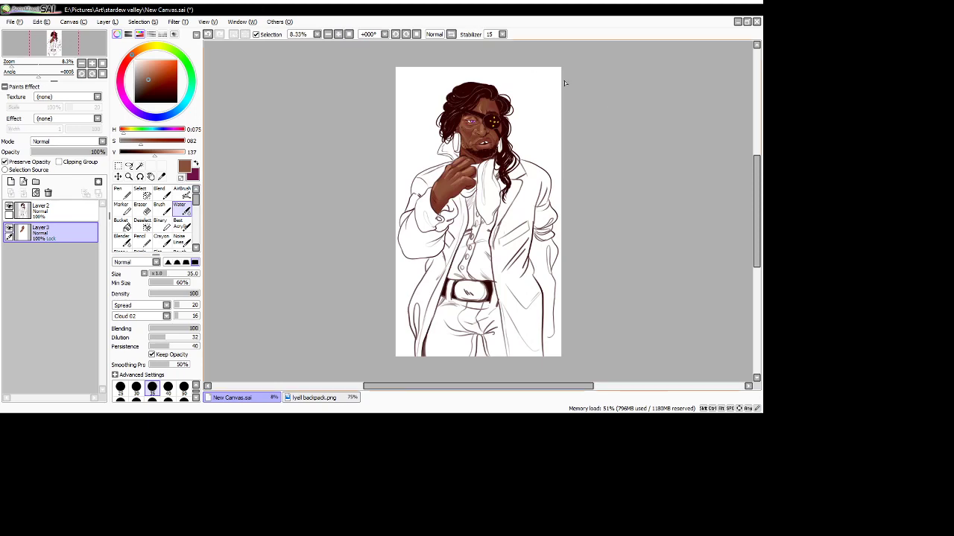
scroll(497, 153, "up", 3)
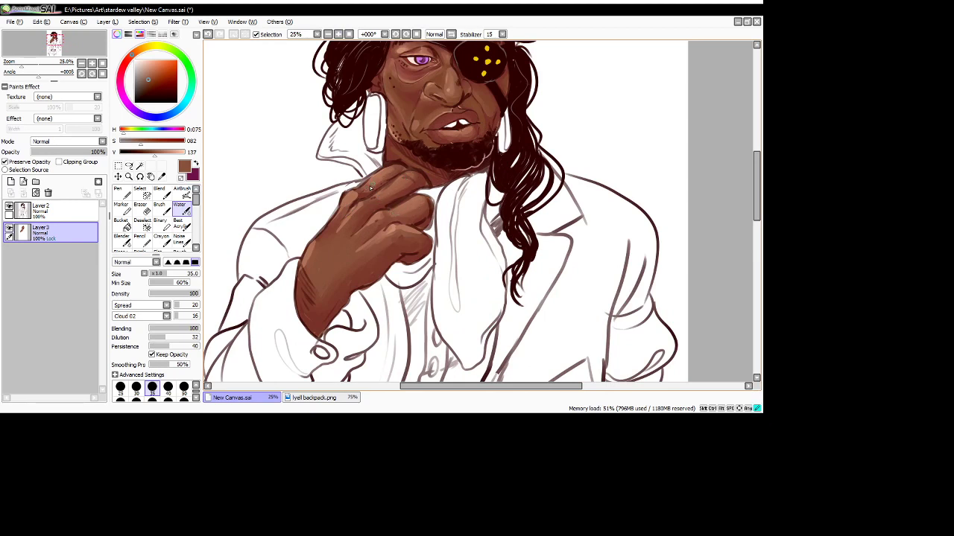
left_click(348, 34)
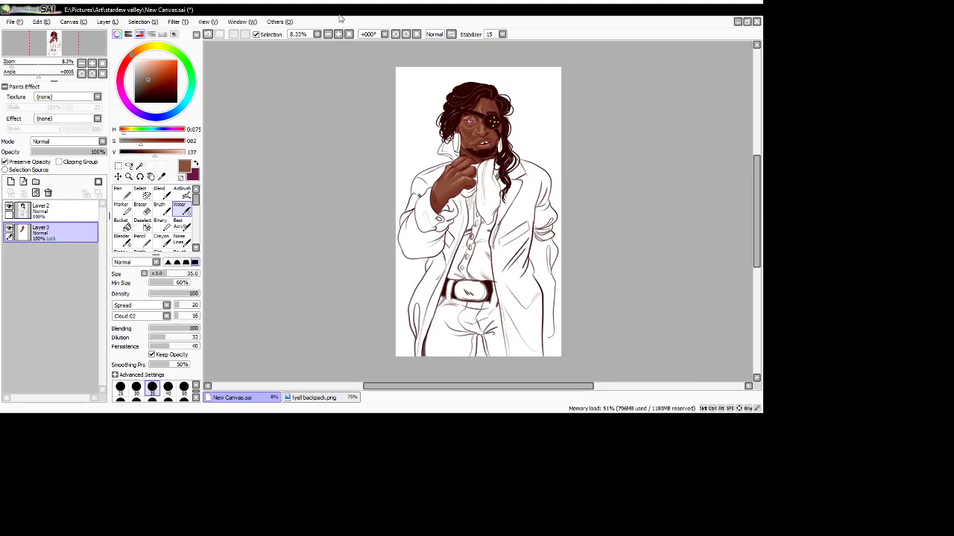
scroll(558, 215, "up", 1)
scroll(581, 211, "down", 1)
scroll(645, 166, "up", 1)
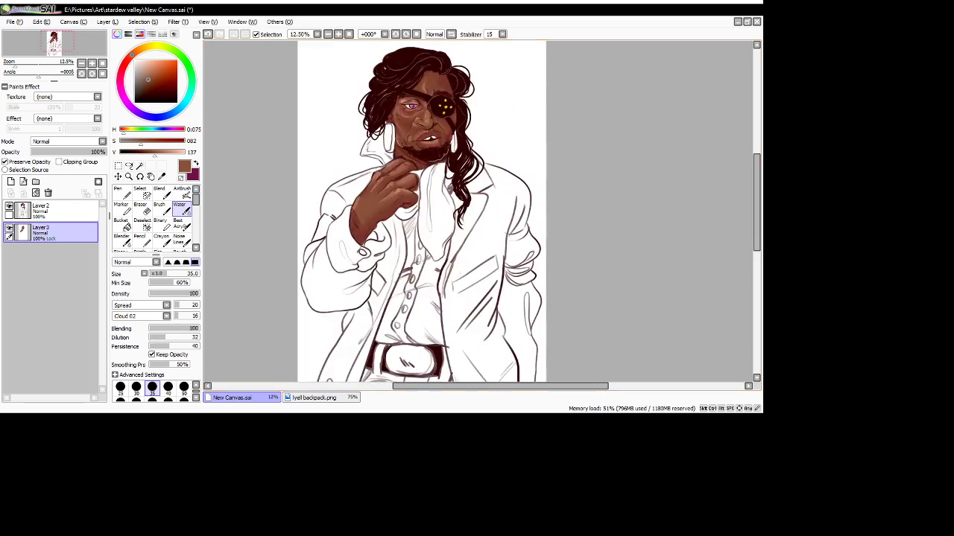
scroll(481, 212, "up", 1)
scroll(481, 213, "down", 1)
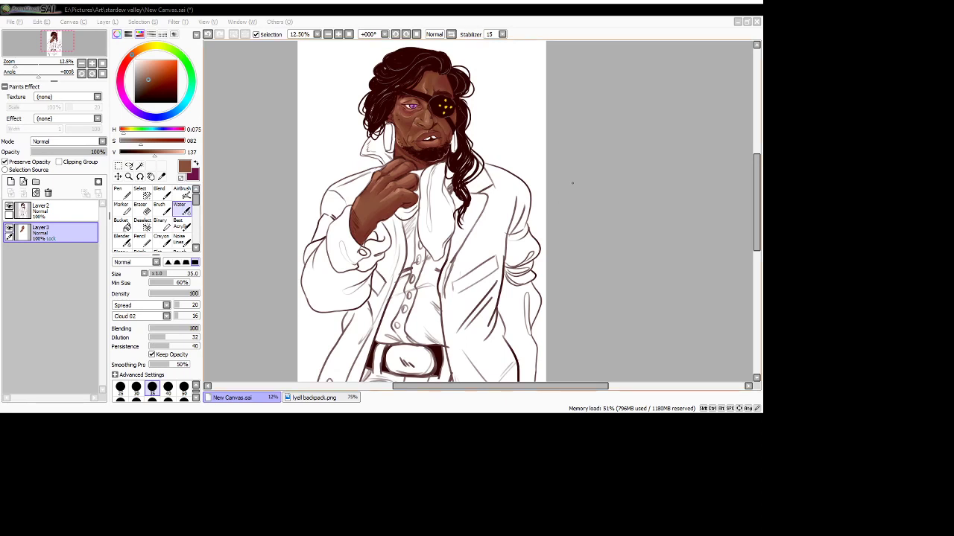
- Create a new layer beneath the skin layer, and pick a fully saturated golden orange for the Pen at size 120
left_click(338, 35)
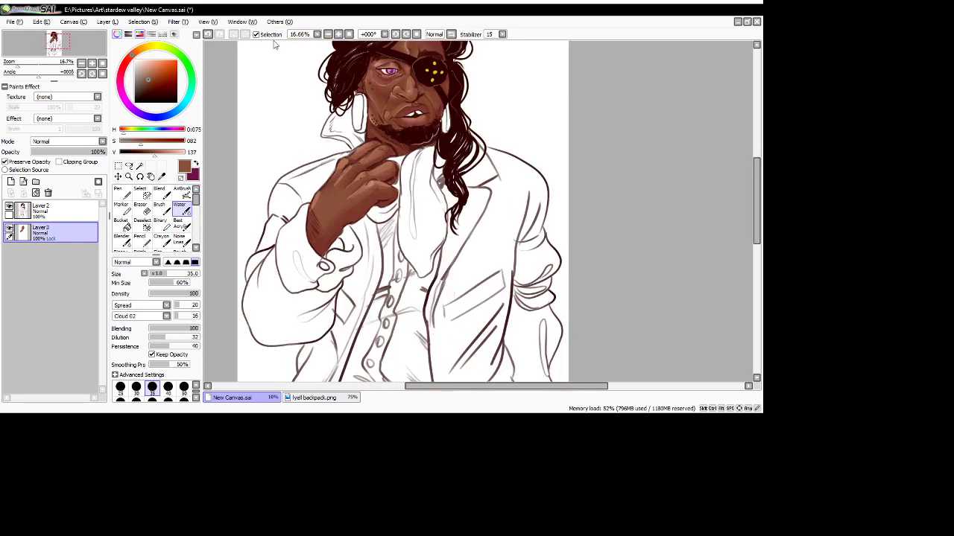
left_click(152, 47)
left_click(144, 47)
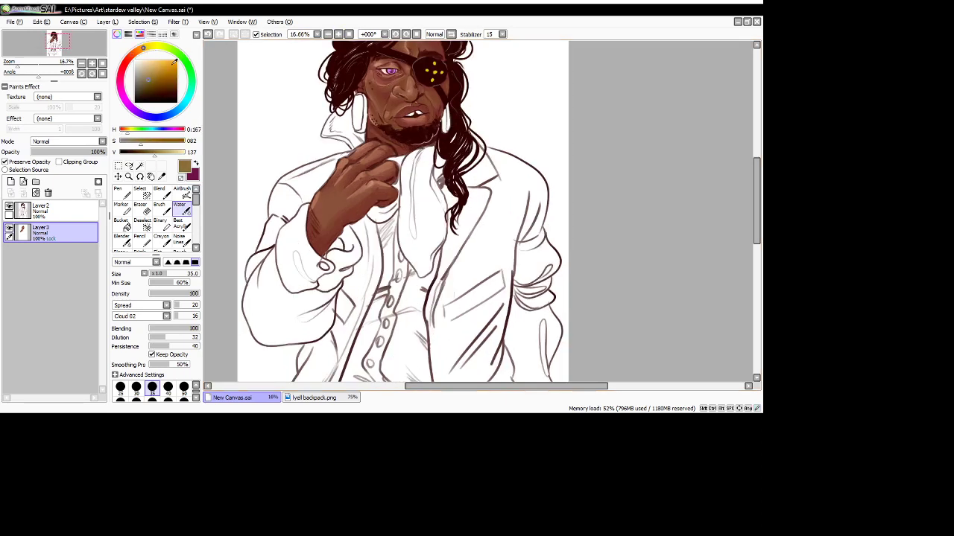
left_click(176, 61)
left_click(11, 182)
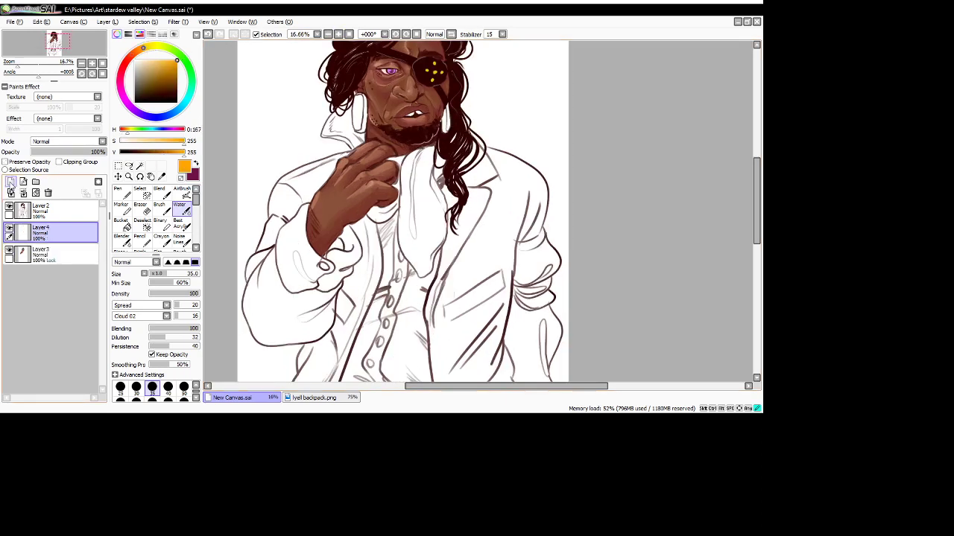
left_click(124, 192)
left_click(184, 371)
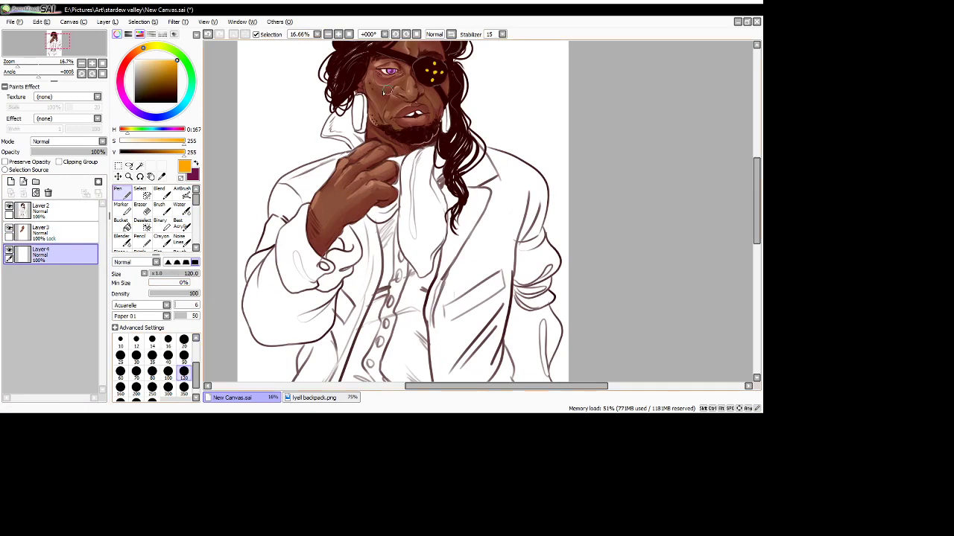
- Fill both earrings with the golden orange, reducing the Pen to size 50 to stay within the line art
left_click_drag(360, 97, 363, 114)
key("bracketleft")
key("bracketleft")
key("bracketleft")
key("bracketleft")
key("bracketleft")
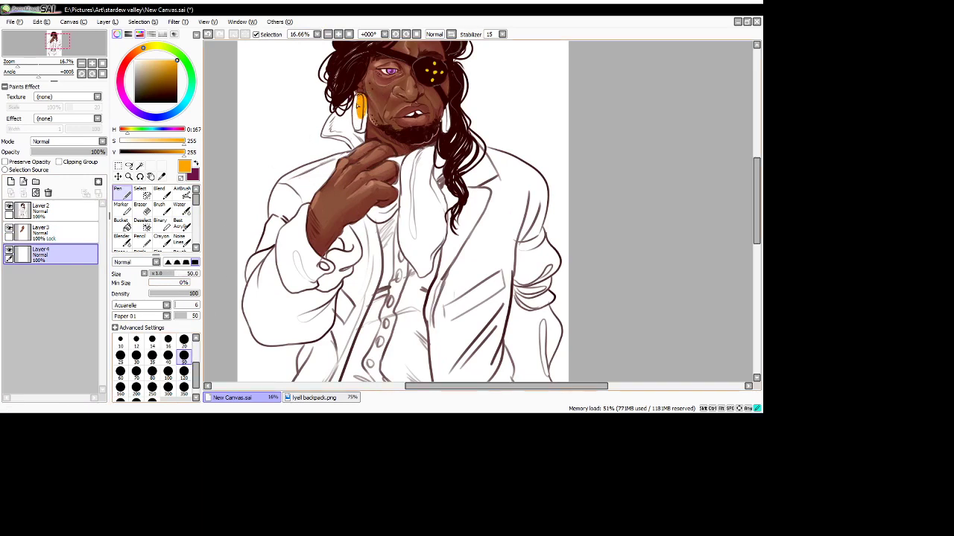
left_click_drag(359, 98, 362, 135)
left_click_drag(361, 92, 358, 128)
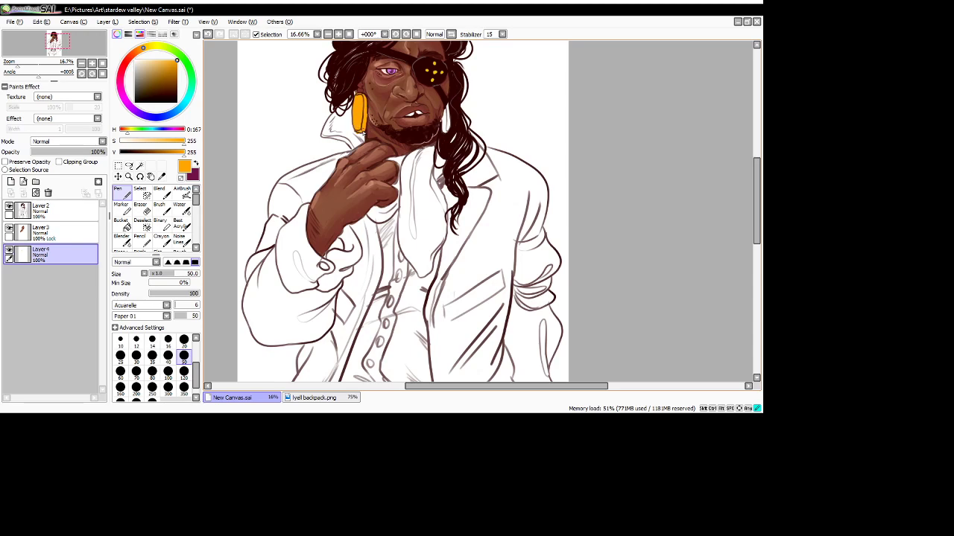
left_click_drag(445, 113, 447, 134)
- Fill the belt buckle with the golden orange using the Pen at size 120
scroll(376, 157, "down", 3)
scroll(419, 231, "up", 3)
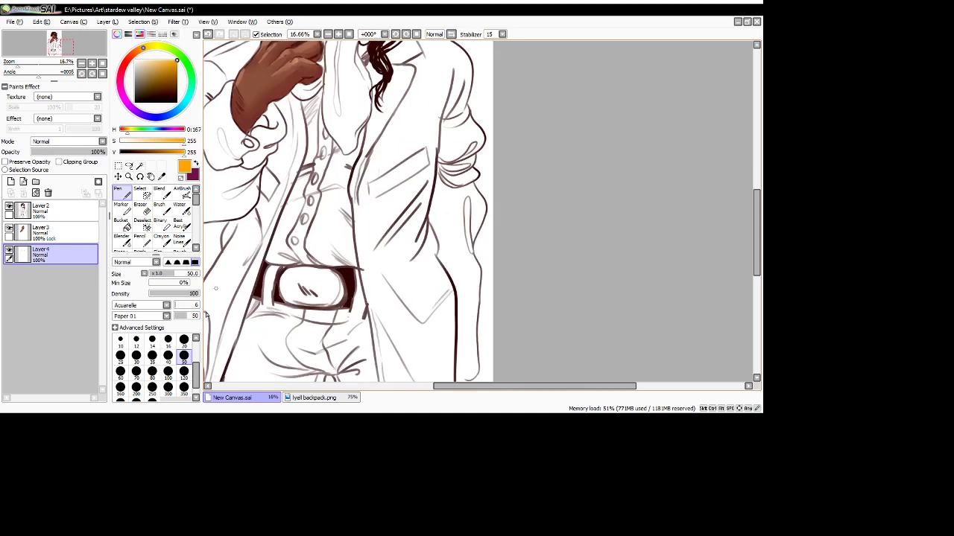
left_click(184, 370)
mouse_move(298, 274)
left_mouse_down()
mouse_move(295, 300)
mouse_move(333, 301)
mouse_move(325, 304)
mouse_move(299, 285)
mouse_move(331, 283)
mouse_move(287, 280)
mouse_move(345, 281)
mouse_move(329, 288)
mouse_move(330, 302)
mouse_move(324, 280)
mouse_move(291, 275)
mouse_move(286, 286)
mouse_move(305, 275)
left_mouse_up()
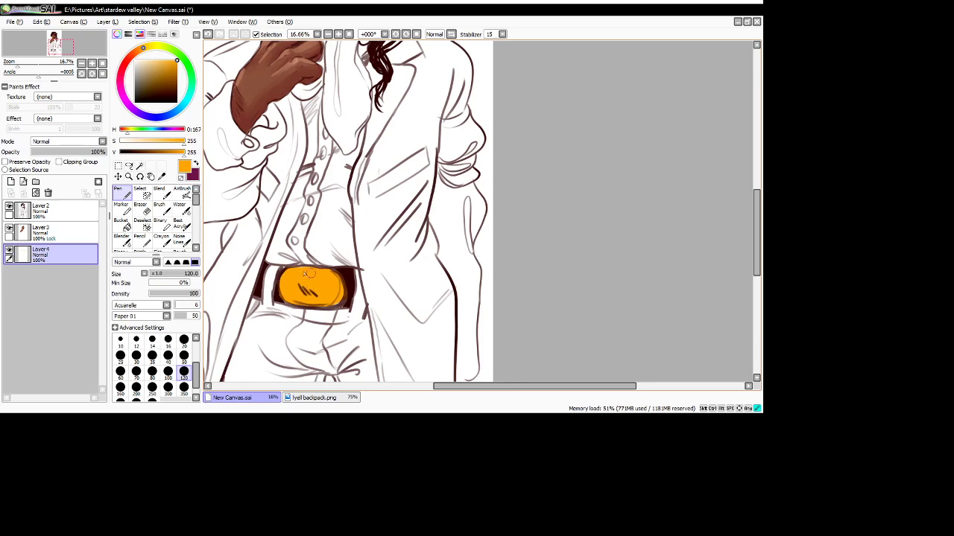
- Preserve the gold layer's opacity and shade both earrings in a deeper, redder orange with the Pen at size 50
scroll(293, 197, "down", 3)
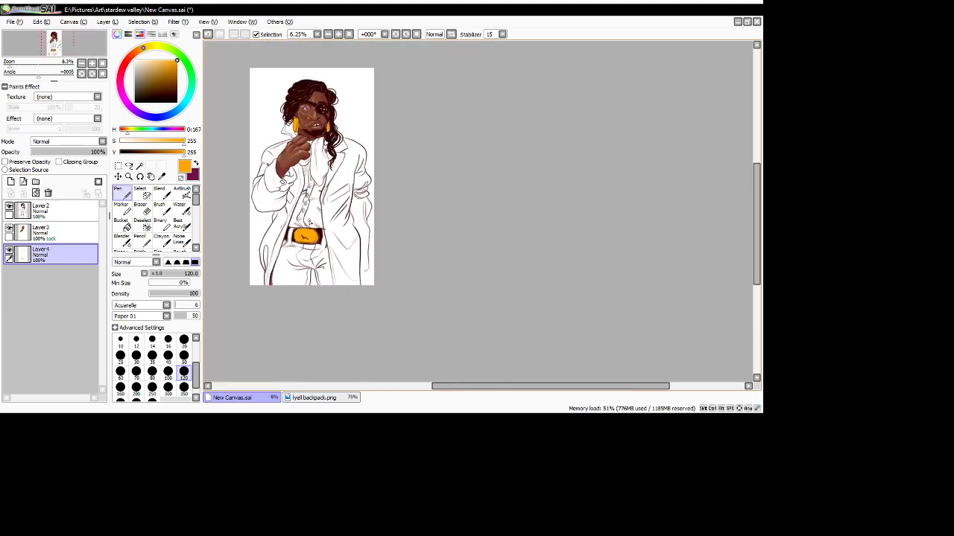
scroll(305, 128, "up", 4)
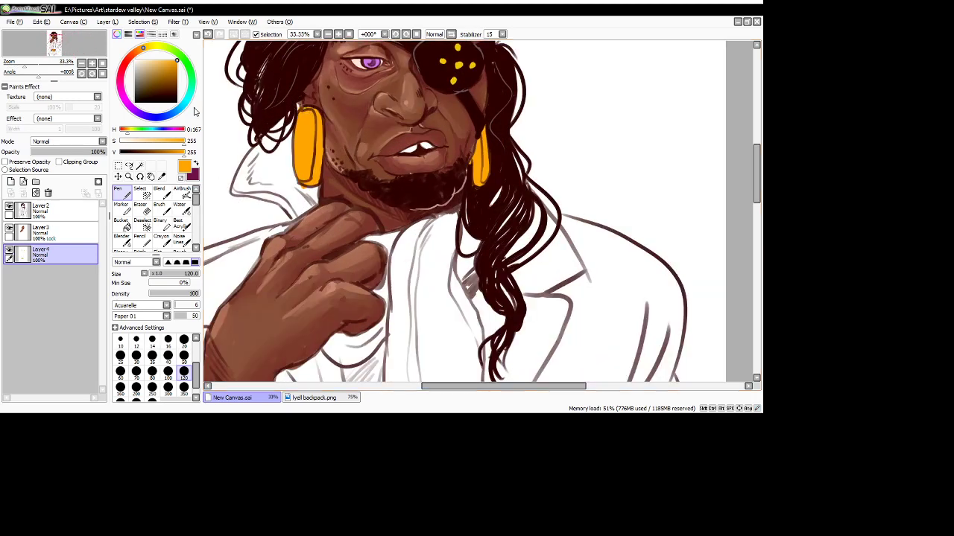
left_click(139, 52)
left_click(184, 340)
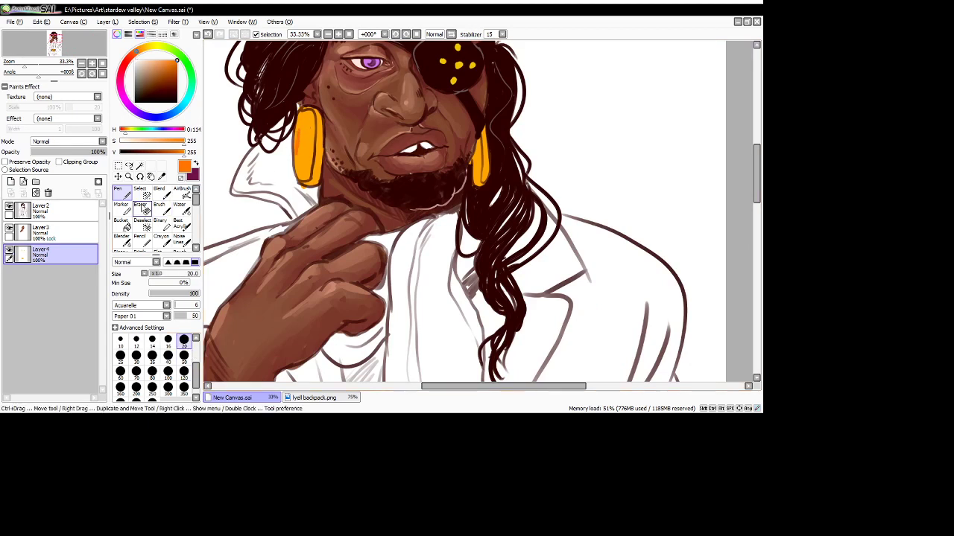
left_click(184, 355)
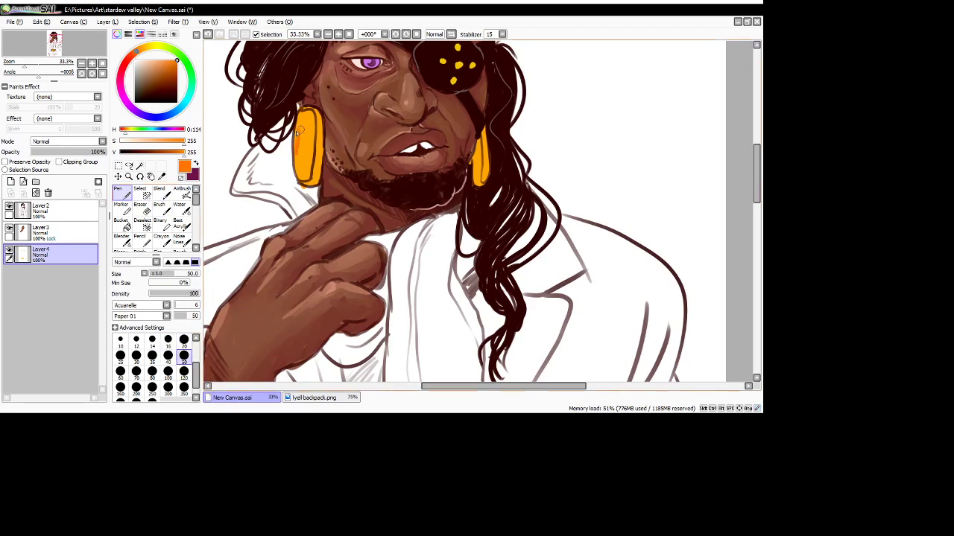
left_click(20, 163)
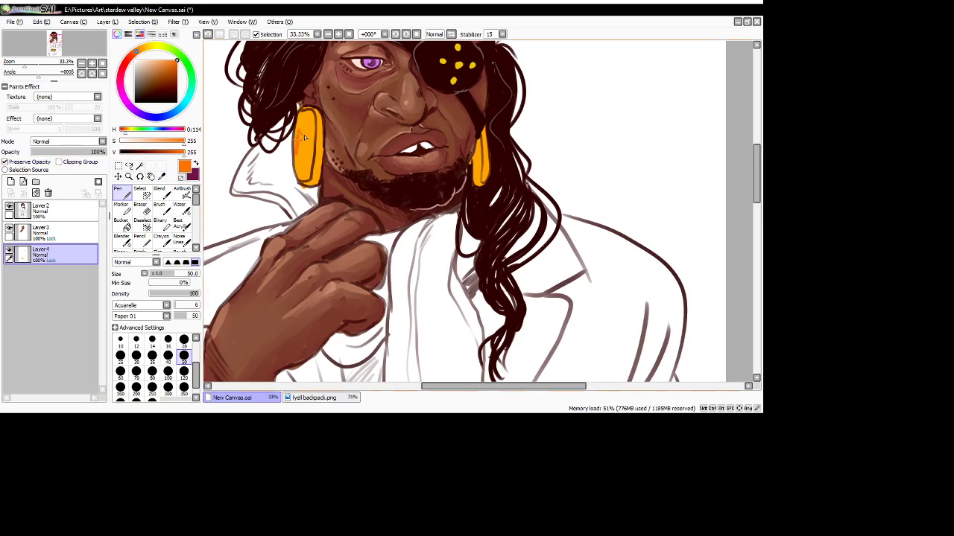
left_click_drag(302, 116, 301, 138)
mouse_move(477, 142)
left_mouse_down()
mouse_move(474, 182)
mouse_move(483, 191)
mouse_move(485, 134)
mouse_move(486, 156)
left_mouse_up()
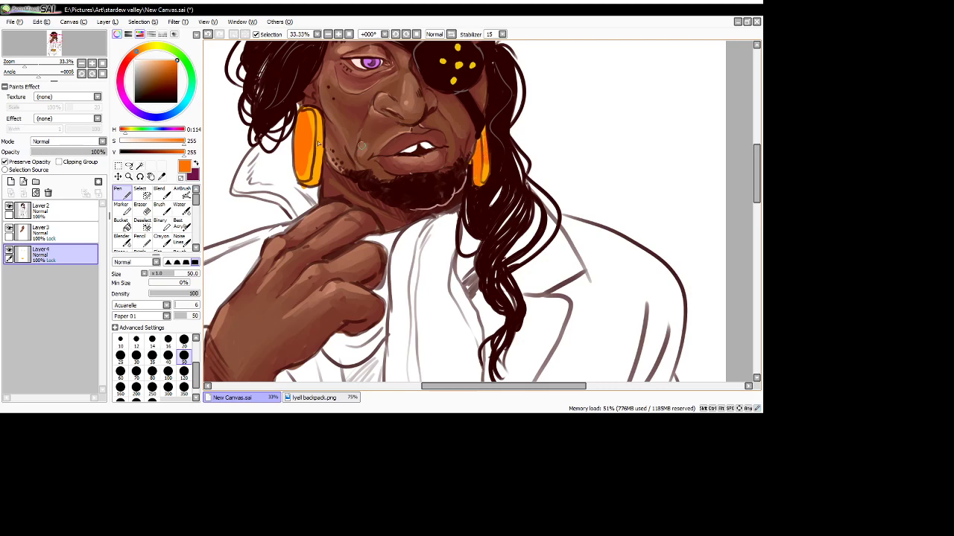
- Refine the larger earring's face and edges with golden-orange and deeper orange strokes using the Pen at size 20
left_click_drag(155, 54, 144, 48)
left_click(183, 340)
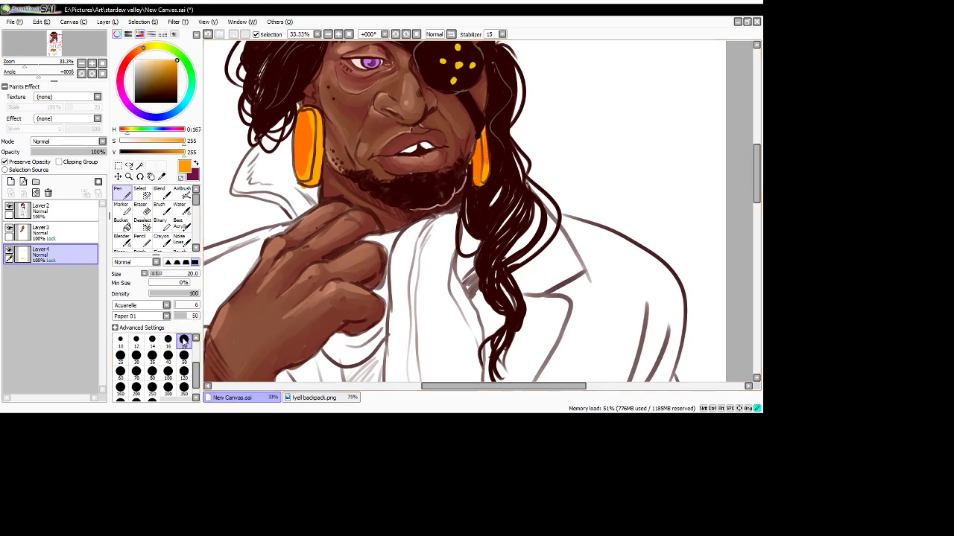
left_click_drag(298, 117, 307, 114)
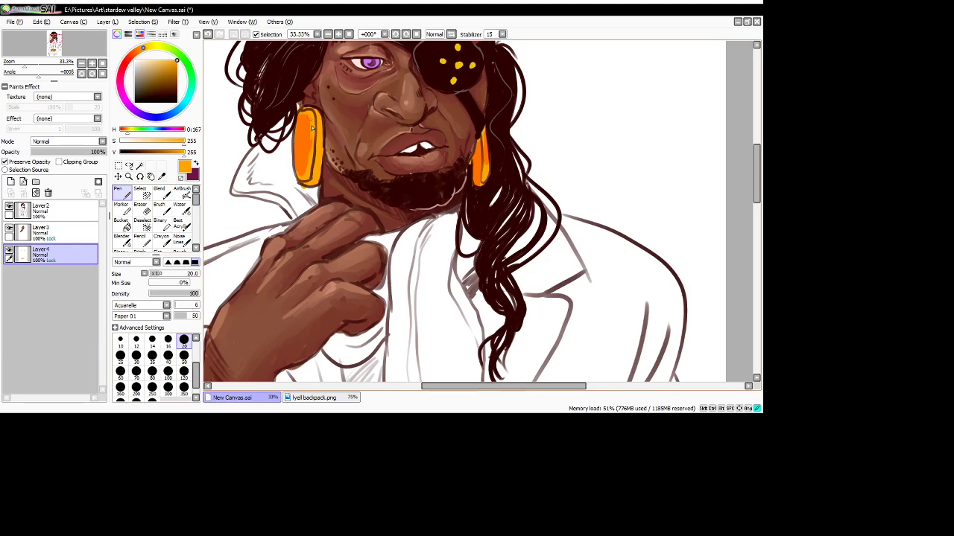
left_click_drag(295, 173, 301, 117)
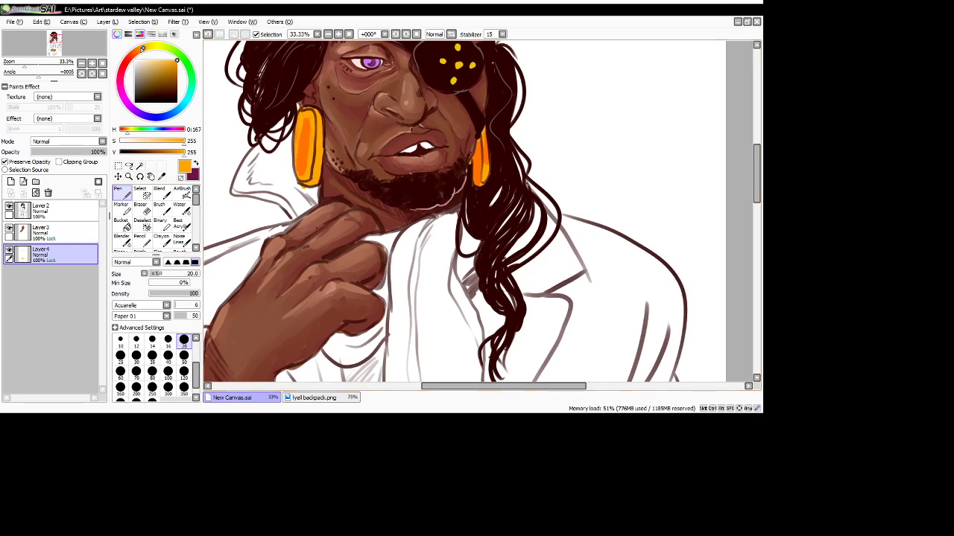
left_click(143, 49)
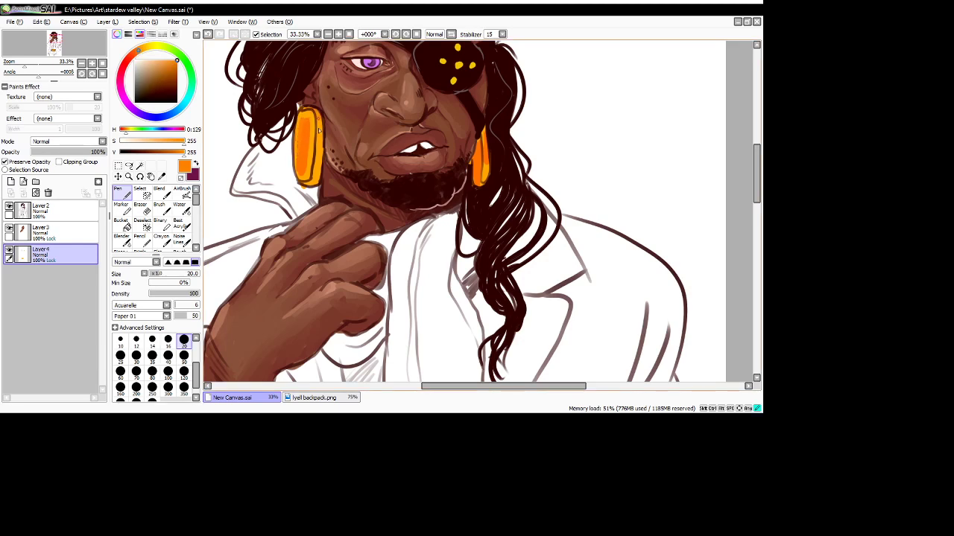
left_click_drag(321, 128, 315, 180)
- Paint bright yellow highlights along the rim and across the face of the larger earring
left_click(152, 47)
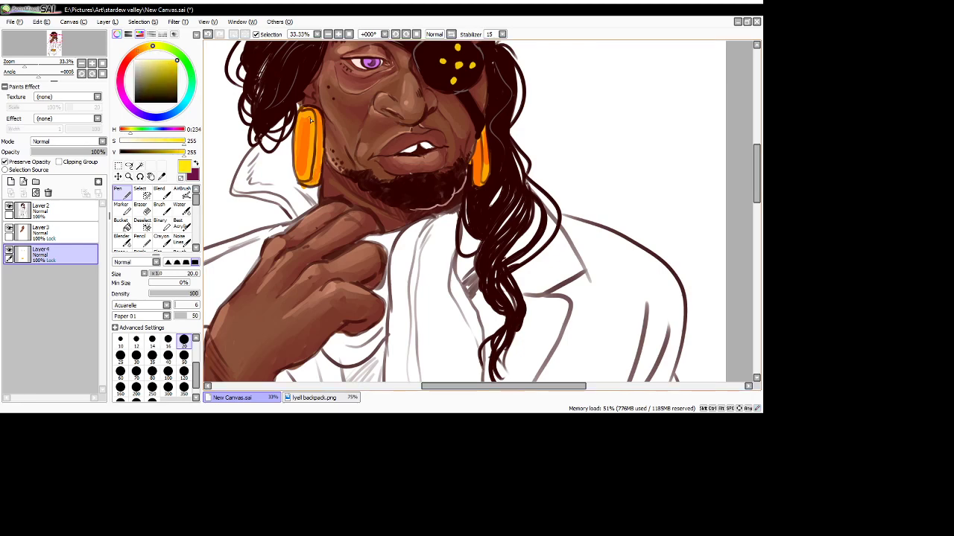
left_click_drag(313, 117, 308, 175)
left_click_drag(299, 112, 300, 152)
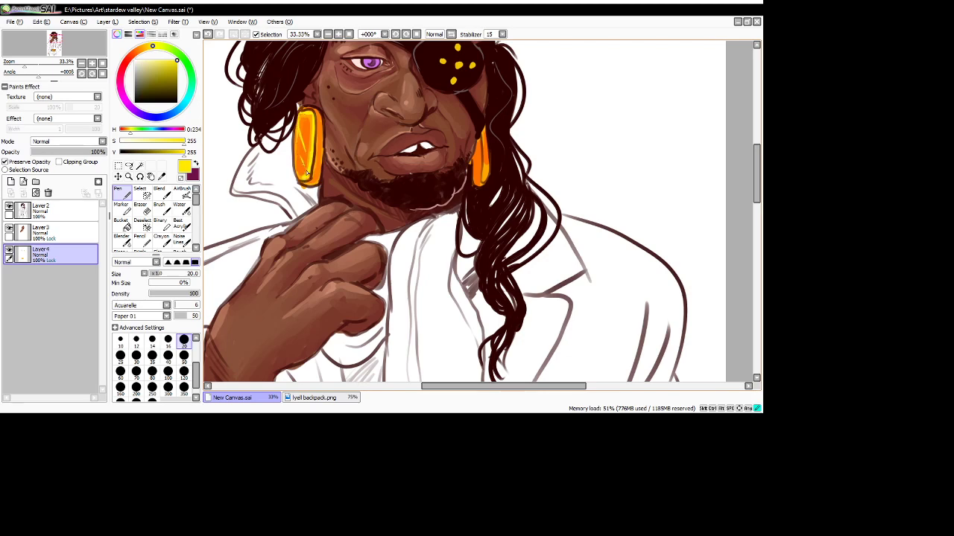
left_click_drag(313, 109, 313, 180)
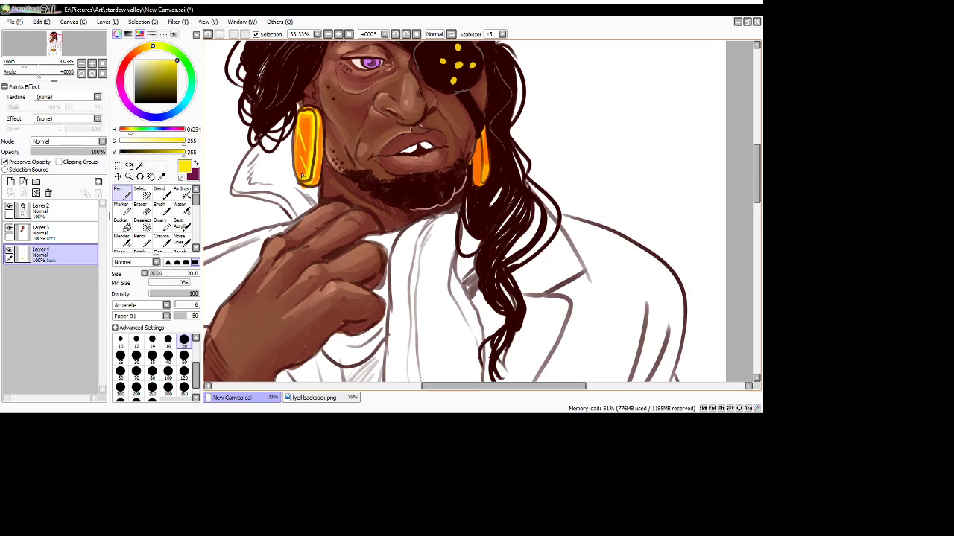
- Add dark red-orange shading to the larger earring with the Pen and soften it with the Water brush at size 35
left_click_drag(153, 47, 134, 54)
left_click(175, 78)
left_click(177, 73)
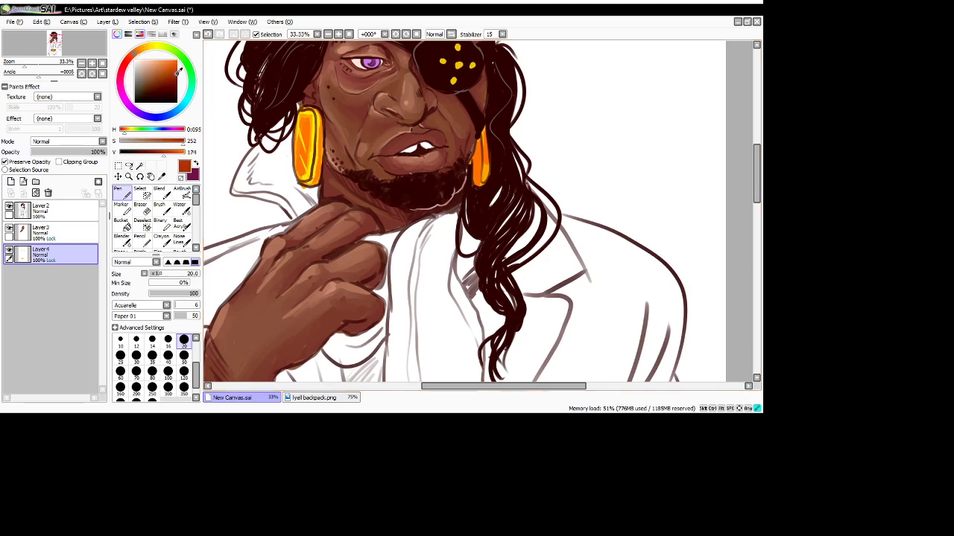
mouse_move(319, 165)
left_mouse_down()
mouse_move(320, 180)
mouse_move(313, 112)
mouse_move(307, 149)
left_mouse_up()
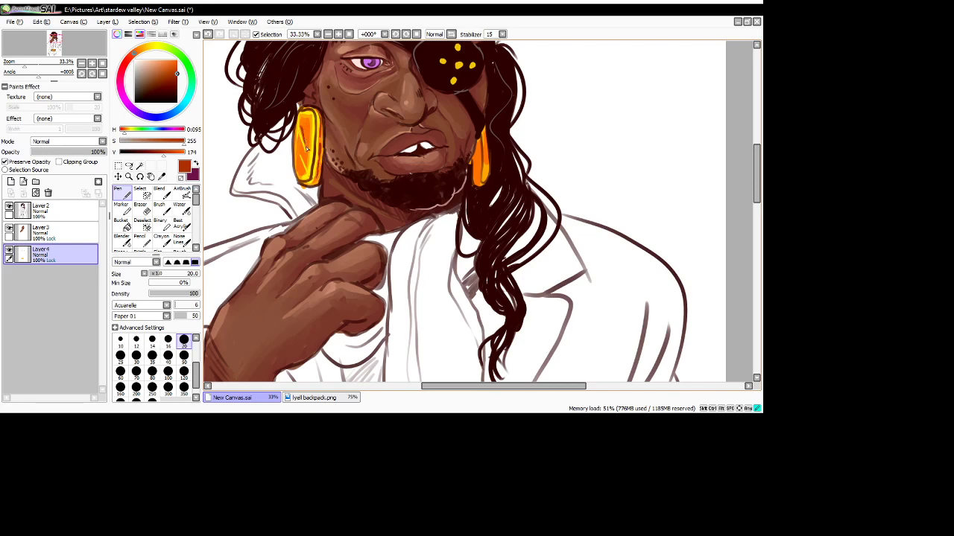
left_click(179, 204)
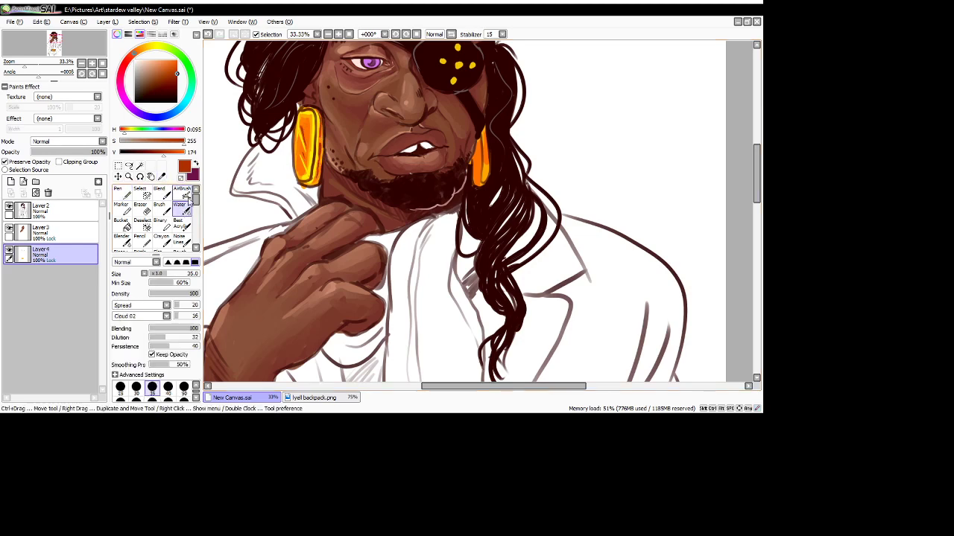
left_click_drag(306, 126, 309, 154)
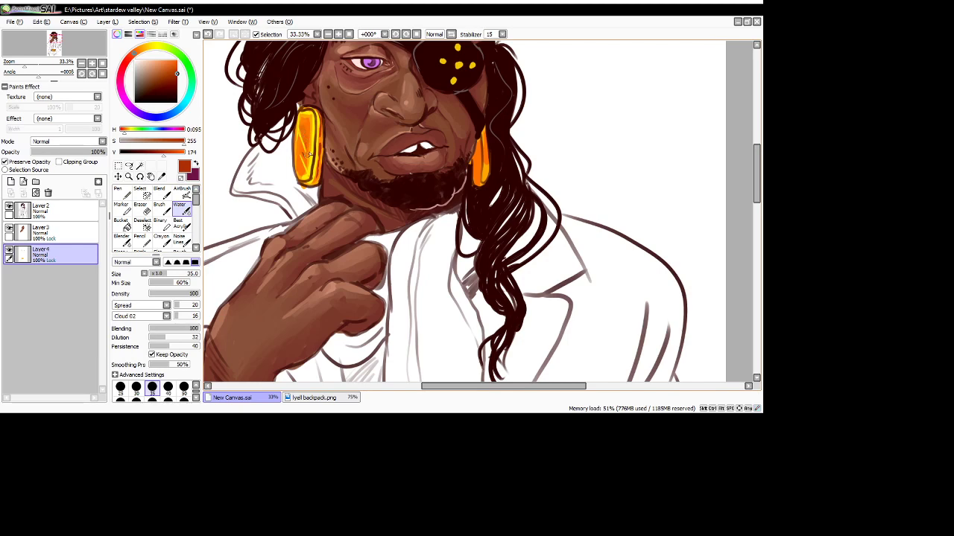
- Shade the smaller earring in the dark red-orange with the Marker at size 50
left_click(125, 207)
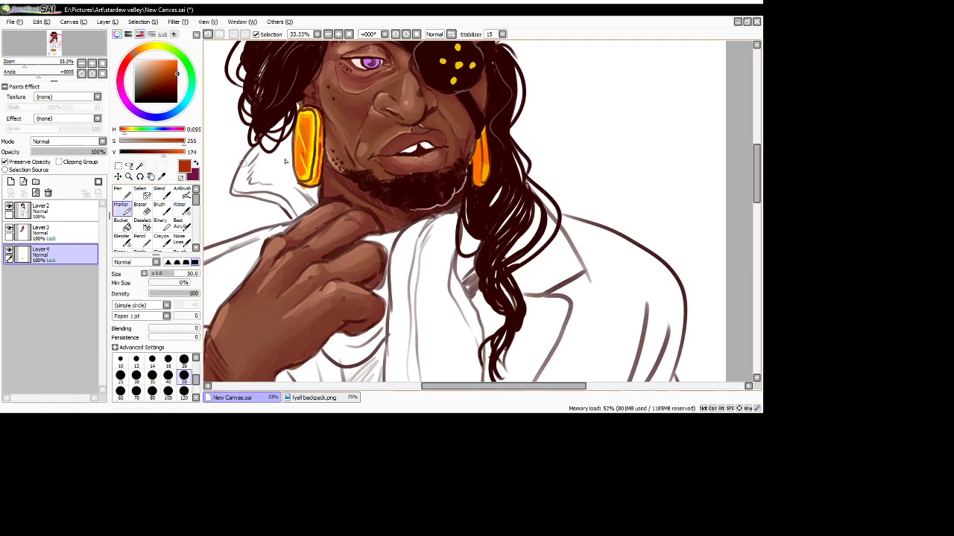
left_click_drag(479, 163, 479, 141)
left_click_drag(478, 141, 481, 181)
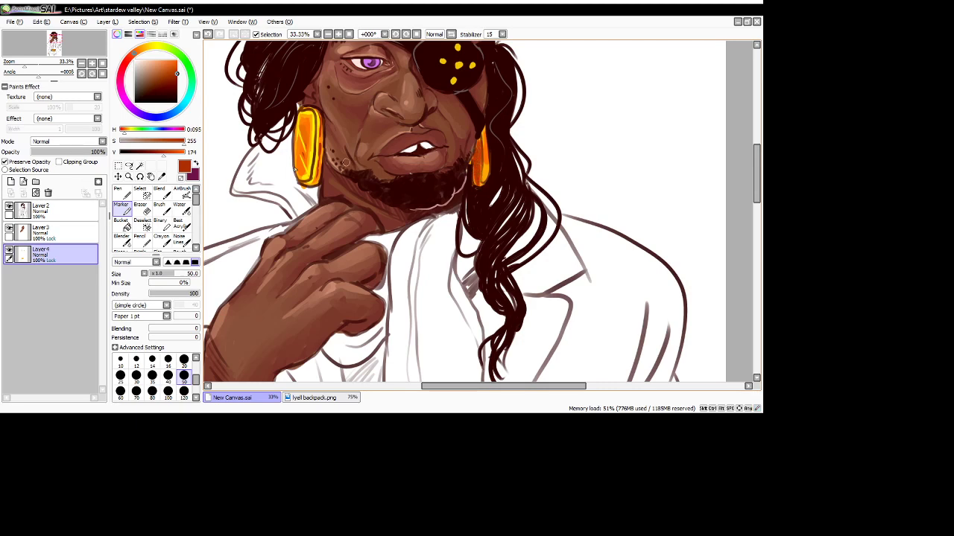
- Sample the yellow from the larger earring and highlight the smaller earring's edge with the Pen at size 20
left_click(162, 177)
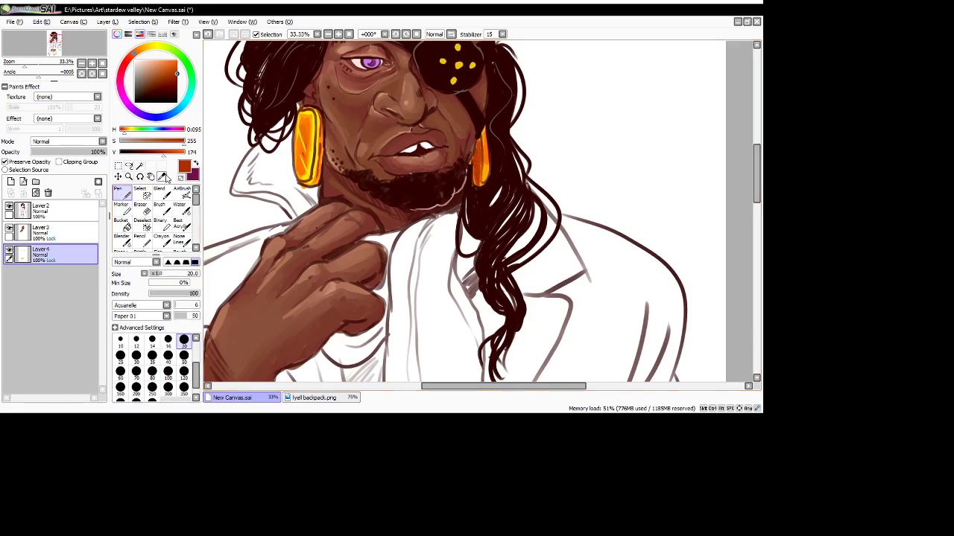
left_click(301, 125)
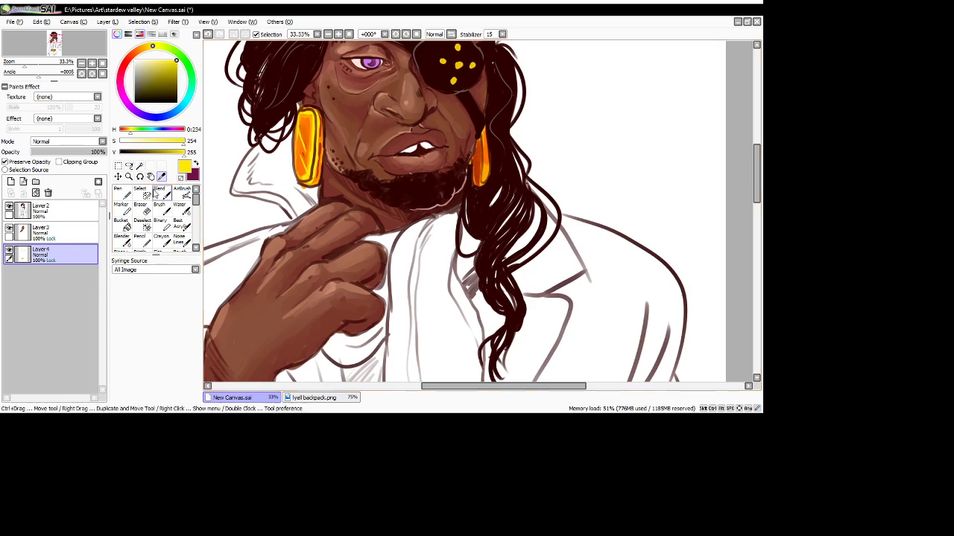
left_click(122, 194)
left_click_drag(482, 130, 479, 186)
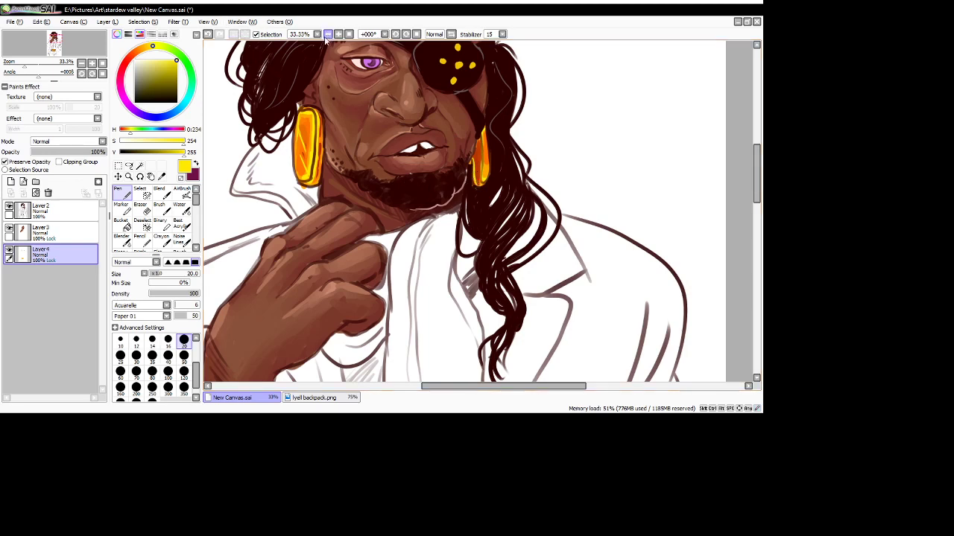
- Try to paint the earlobe above the larger earring in a dark reddish brown sampled from the face
left_click(163, 177)
left_click(410, 174)
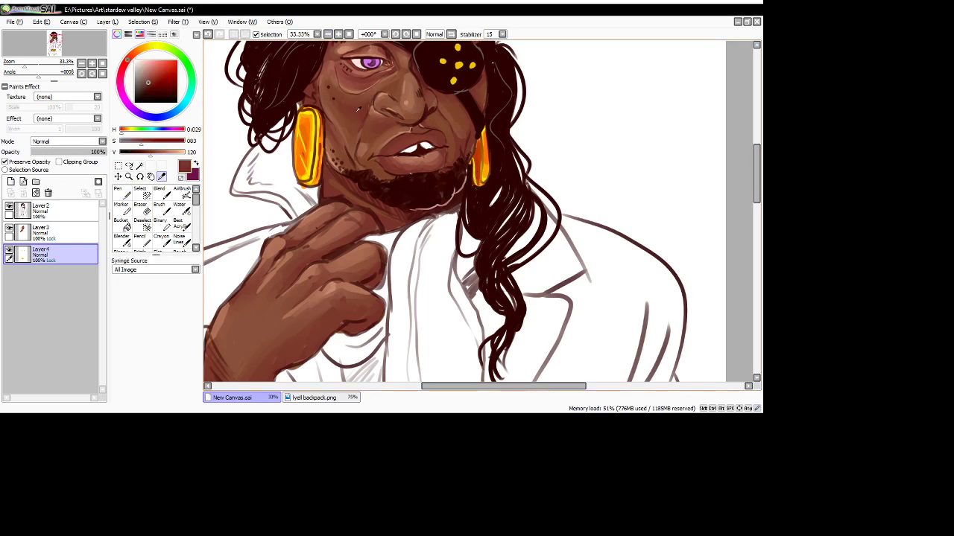
left_click(410, 174)
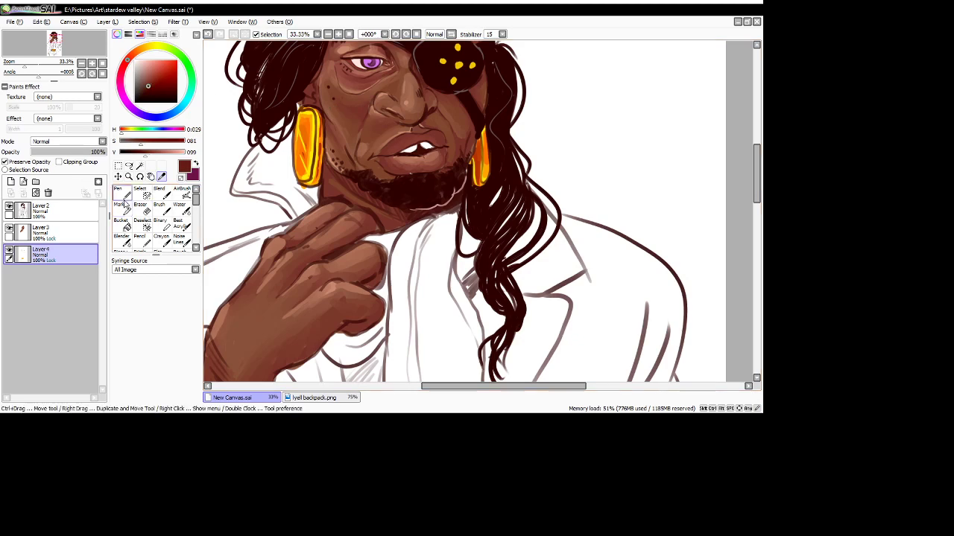
left_click(120, 193)
left_click_drag(308, 106, 311, 101)
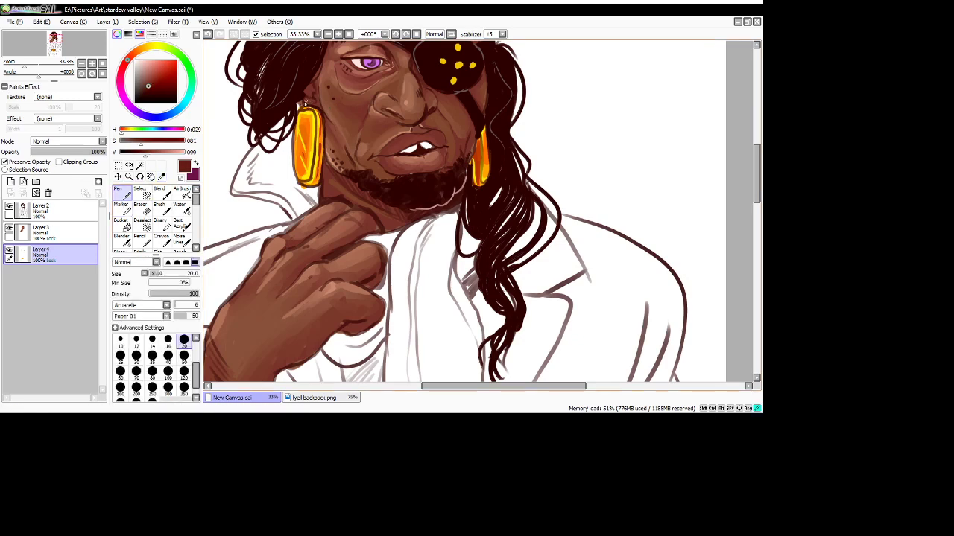
- Merge the skin layer into the gold layer beneath it and turn off opacity preservation on the merged layer
left_click(305, 103, "alt")
left_click(64, 230)
left_click(23, 192)
left_click(25, 161)
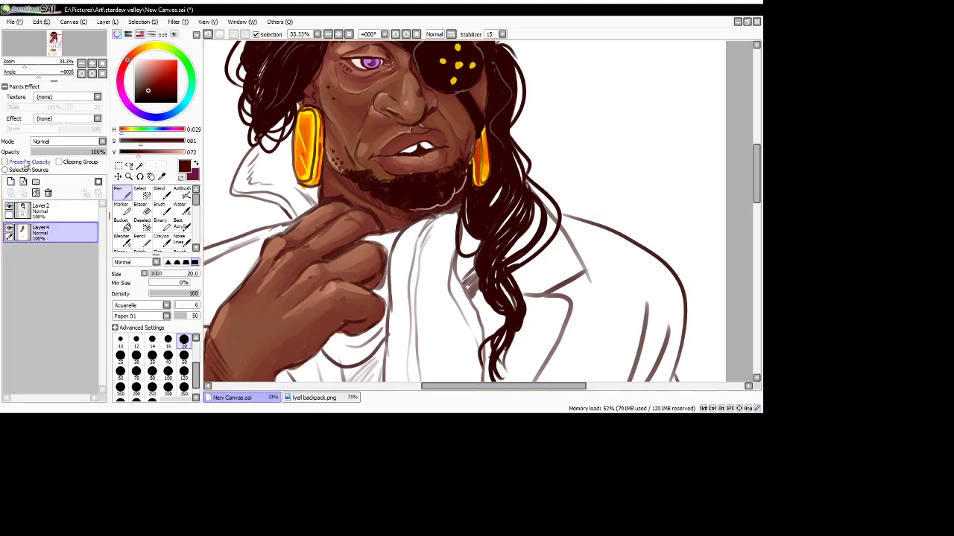
- Darken the ear, the jaw edge beside the earring and the neck under the beard in dark reddish brown
left_click(150, 86)
left_click_drag(311, 100, 308, 104)
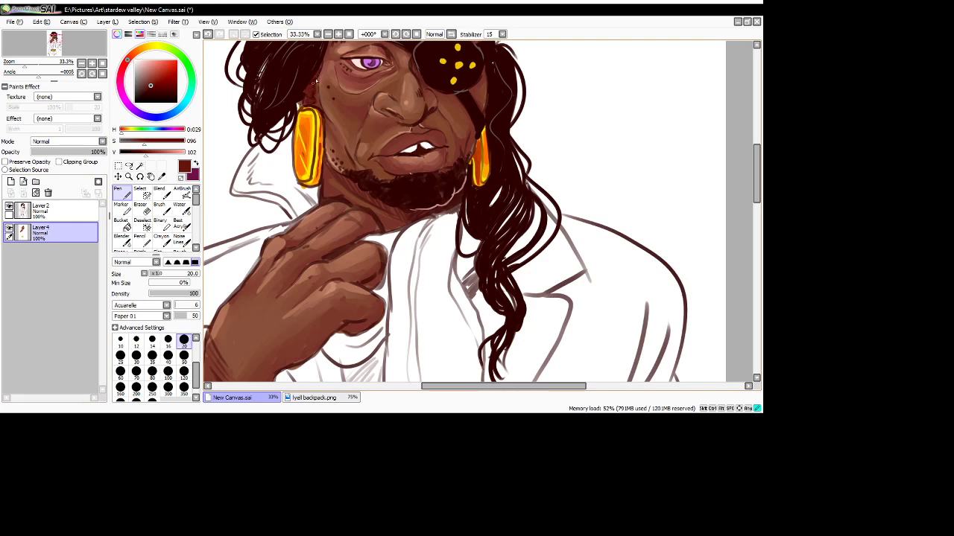
mouse_move(319, 109)
left_mouse_down()
mouse_move(331, 166)
mouse_move(356, 193)
mouse_move(331, 168)
mouse_move(350, 181)
left_mouse_up()
left_click_drag(397, 214, 408, 212)
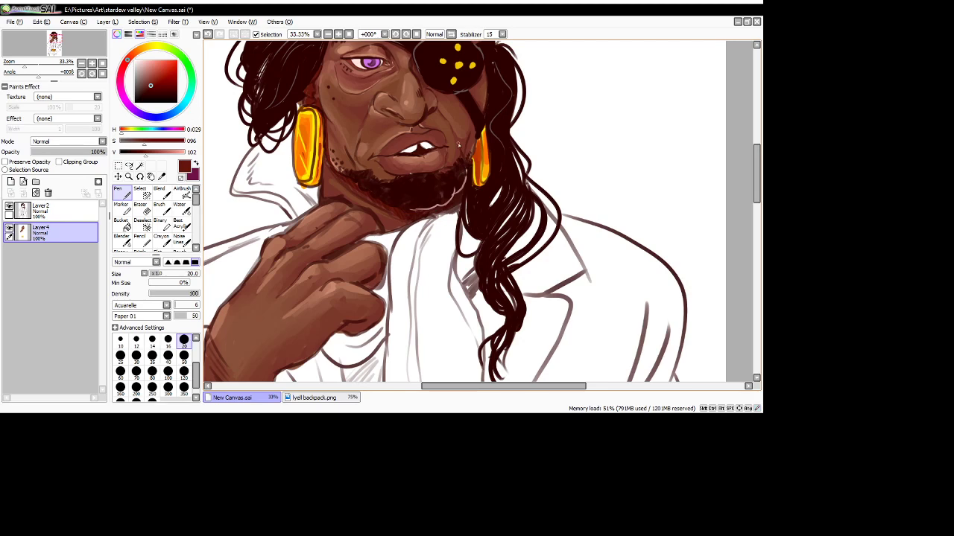
- Pick a pale cream and fill both visible teeth with the Pen at size 20
scroll(455, 141, "up", 3)
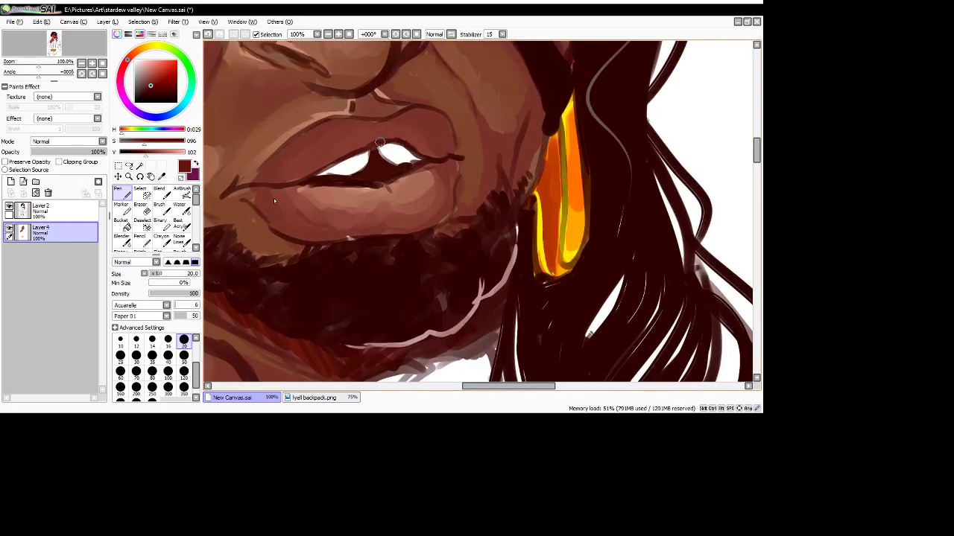
left_click(147, 47)
left_click_drag(150, 63, 143, 59)
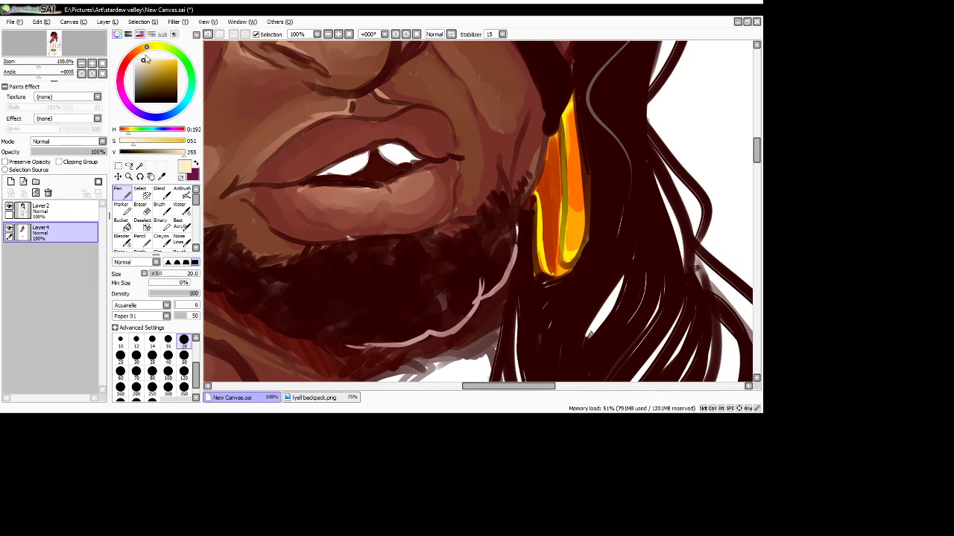
mouse_move(350, 163)
left_mouse_down()
mouse_move(328, 169)
mouse_move(407, 154)
mouse_move(386, 151)
left_mouse_up()
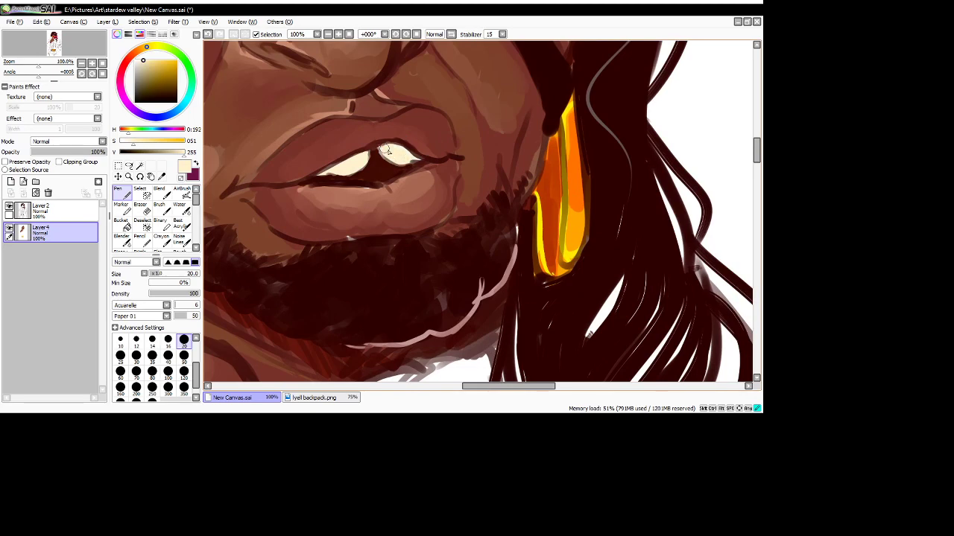
- Shade the edges of both teeth in darker cream and tan with the Pen at size 10, undoing the last stroke
left_click(143, 64)
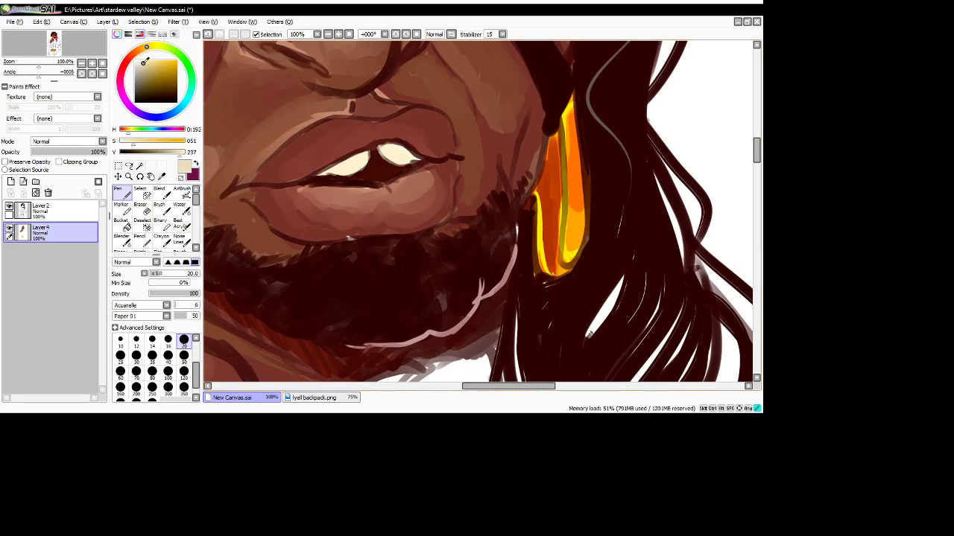
left_click(120, 340)
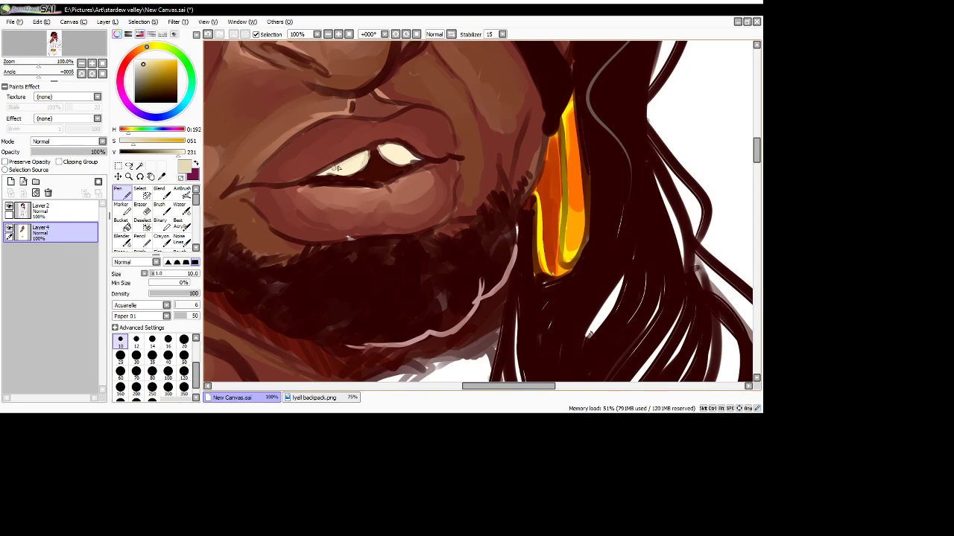
mouse_move(386, 145)
left_mouse_down()
mouse_move(382, 159)
mouse_move(400, 149)
left_mouse_up()
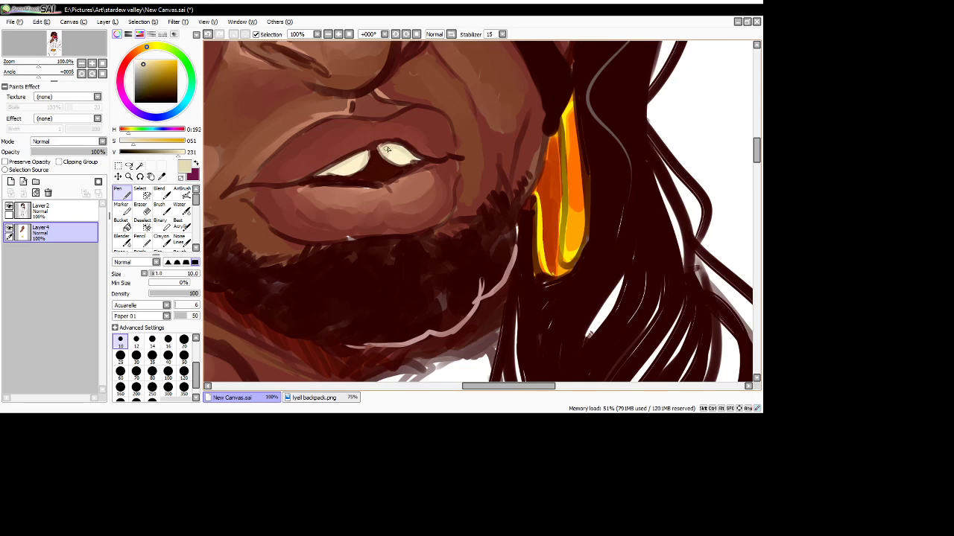
left_click(146, 68)
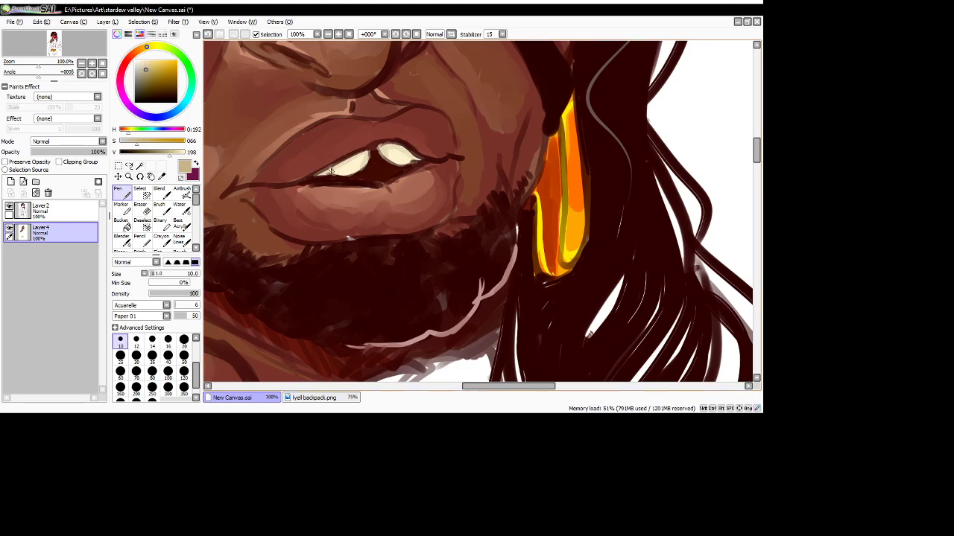
mouse_move(332, 170)
left_mouse_down()
mouse_move(344, 174)
mouse_move(323, 170)
mouse_move(383, 148)
mouse_move(403, 160)
left_mouse_up()
key("ctrl+z")
- Add fine pale cream highlights to the teeth, the lower lip, the mouth corner and the upper lip's edge
left_click(136, 60)
left_click(138, 61)
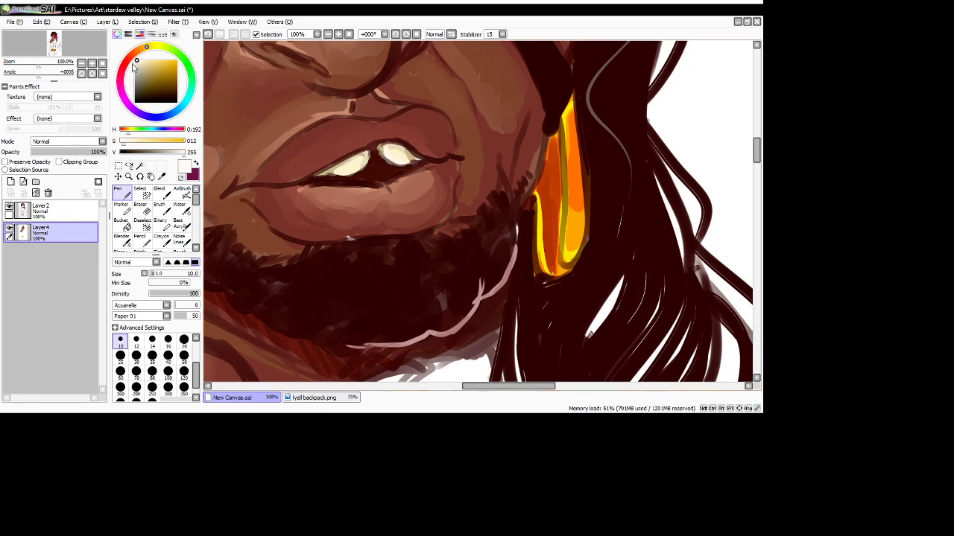
left_click(141, 61)
mouse_move(380, 151)
left_mouse_down()
mouse_move(364, 158)
mouse_move(350, 179)
mouse_move(305, 187)
mouse_move(380, 191)
mouse_move(406, 177)
left_mouse_up()
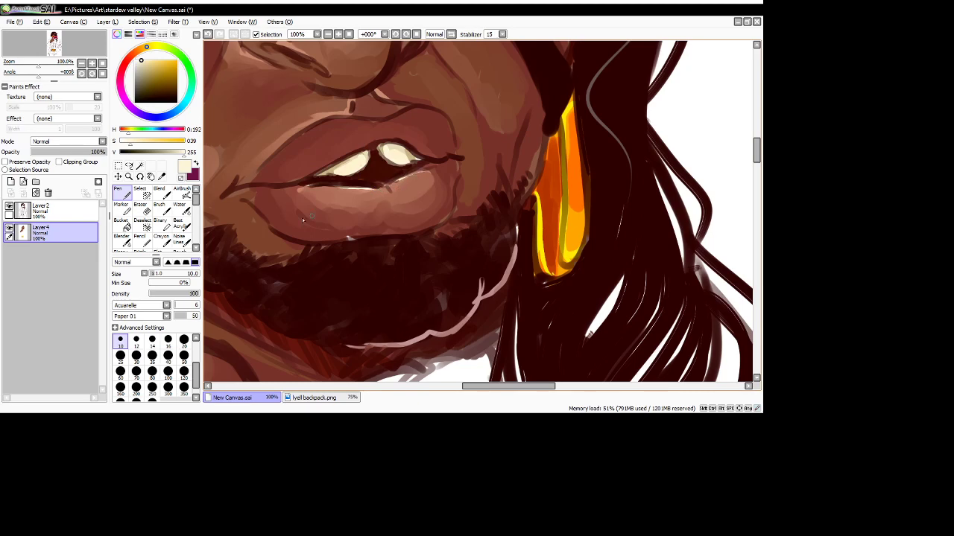
left_click_drag(314, 219, 316, 218)
mouse_move(247, 179)
left_mouse_down()
mouse_move(268, 152)
mouse_move(220, 195)
left_mouse_up()
mouse_move(352, 101)
left_mouse_down()
mouse_move(371, 119)
mouse_move(358, 118)
mouse_move(409, 110)
left_mouse_up()
- Repaint the white of the eye in warm off-white and shade its edges in beige and tan with the Pen at size 10
left_click(348, 34)
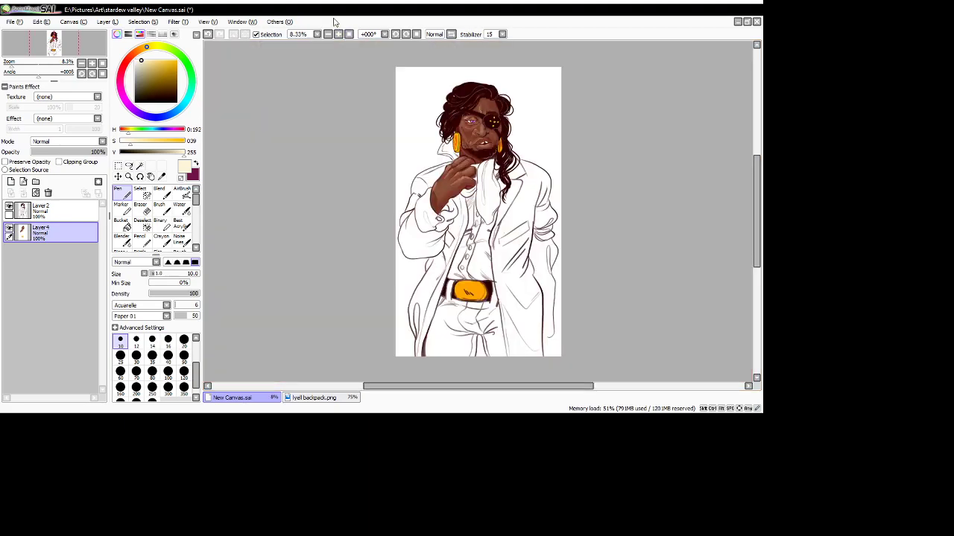
scroll(566, 116, "up", 1)
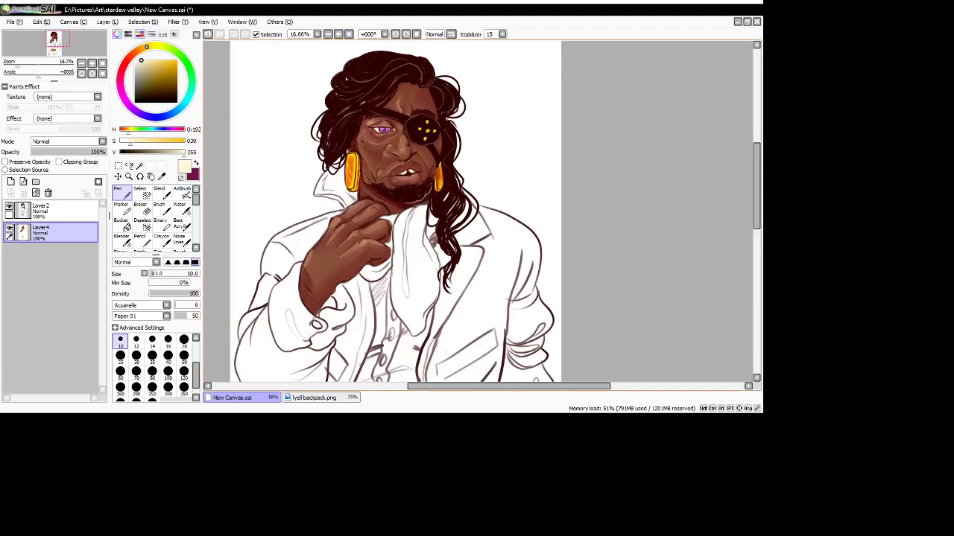
scroll(382, 128, "up", 4)
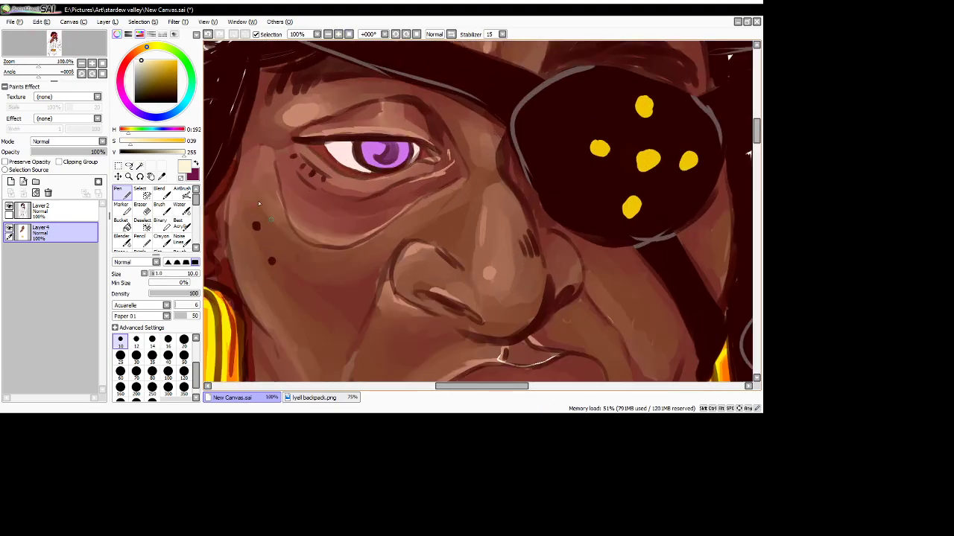
left_click(140, 49)
left_click_drag(143, 63, 139, 60)
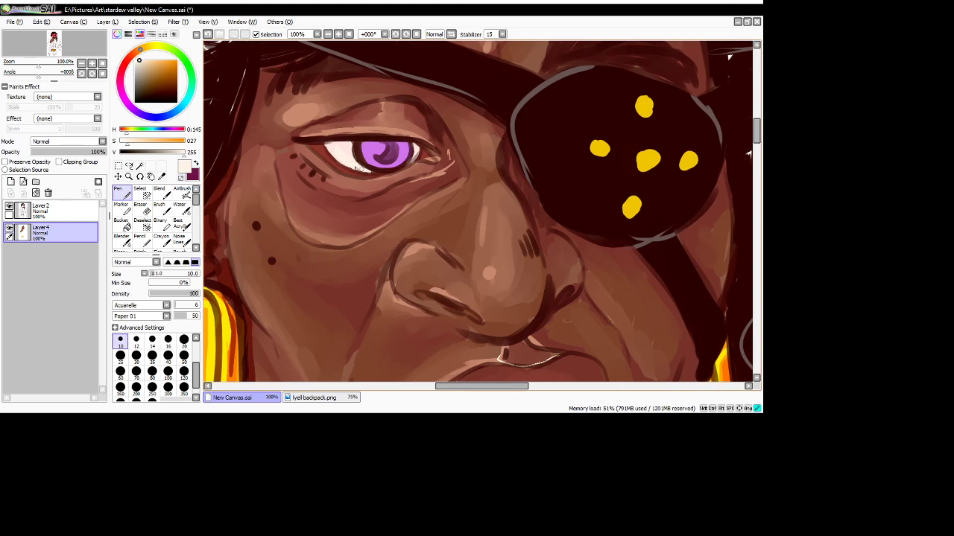
left_click(143, 66)
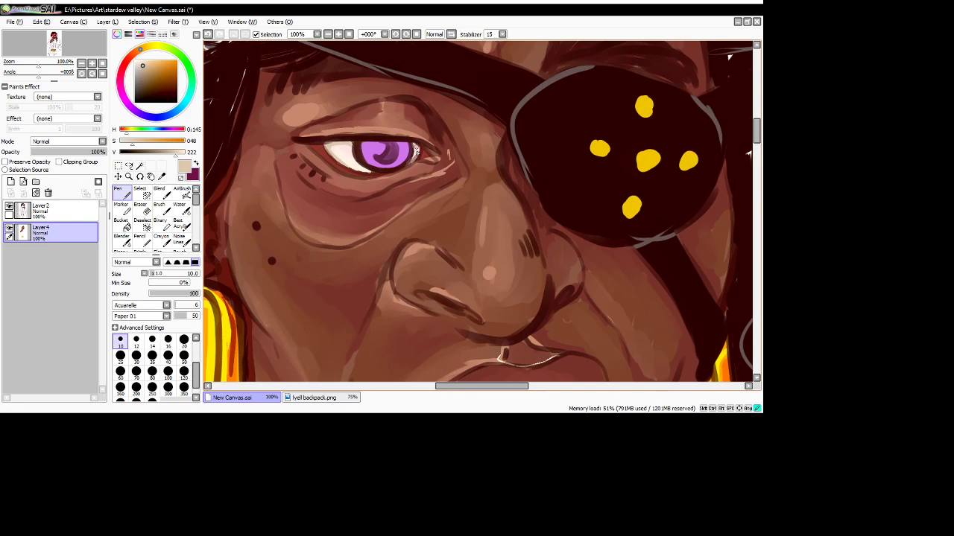
left_click(144, 70)
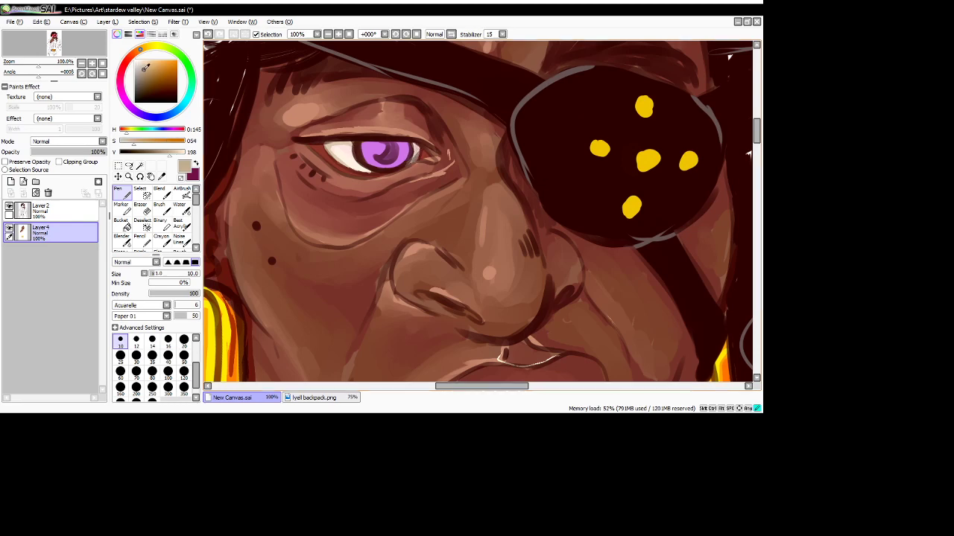
mouse_move(326, 148)
left_mouse_down()
mouse_move(334, 158)
mouse_move(329, 146)
mouse_move(345, 143)
left_mouse_up()
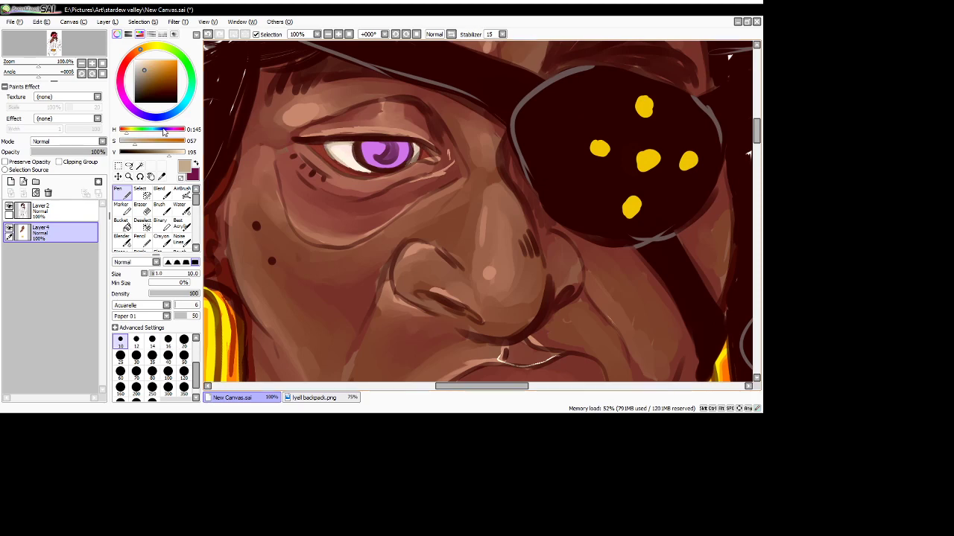
- Line the eye's lower rim and both corners in brick red and add salmon highlights along them
left_click(129, 58)
left_click_drag(155, 69, 161, 74)
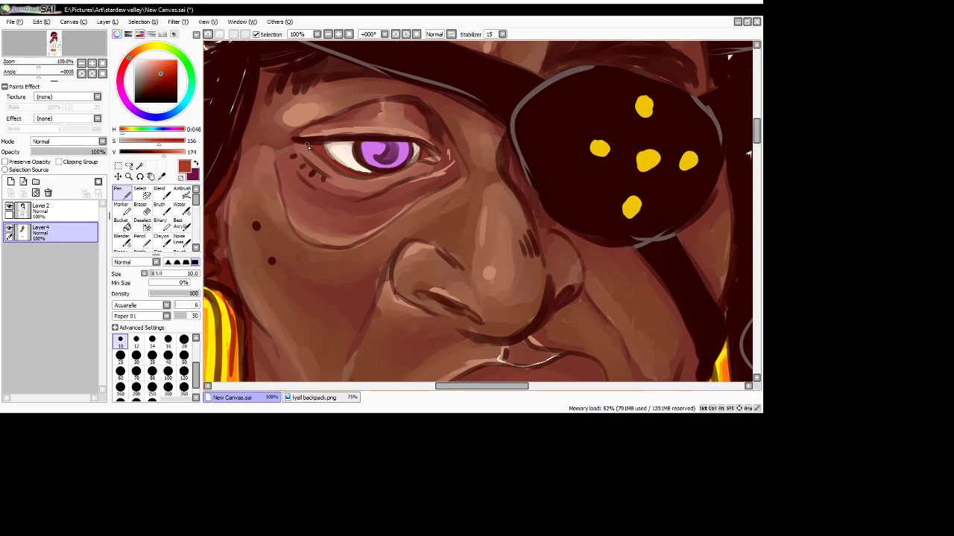
left_click_drag(322, 153, 325, 159)
left_click_drag(335, 165, 372, 174)
left_click_drag(427, 157, 429, 162)
left_click(155, 60)
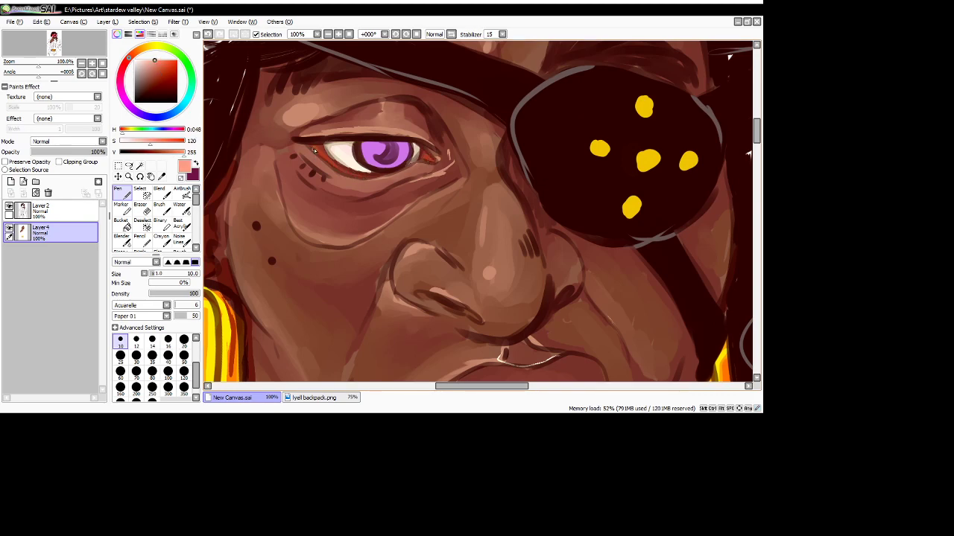
left_click_drag(313, 151, 369, 179)
- Shade the iris in dark and mid purple and add pale lilac strokes along its lower part
left_click(133, 109)
left_click(151, 65)
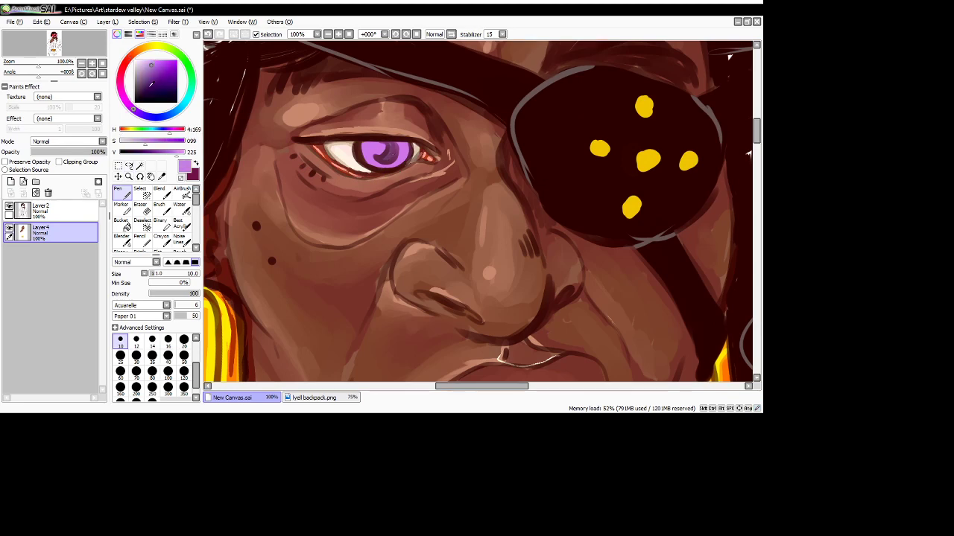
left_click(146, 87)
mouse_move(380, 157)
left_mouse_down()
mouse_move(154, 72)
mouse_move(368, 144)
mouse_move(367, 168)
mouse_move(406, 145)
left_mouse_up()
left_click(151, 75)
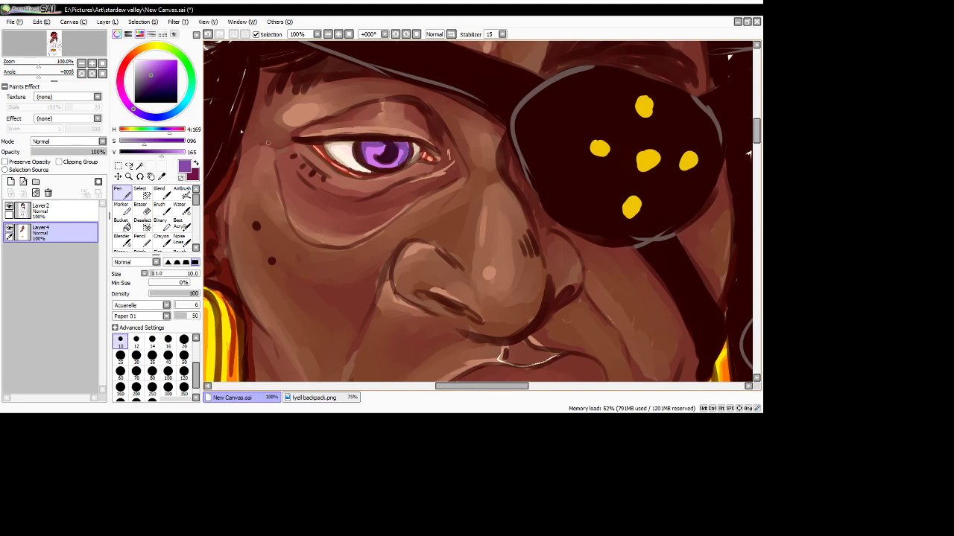
left_click(147, 59)
left_click_drag(370, 157, 390, 167)
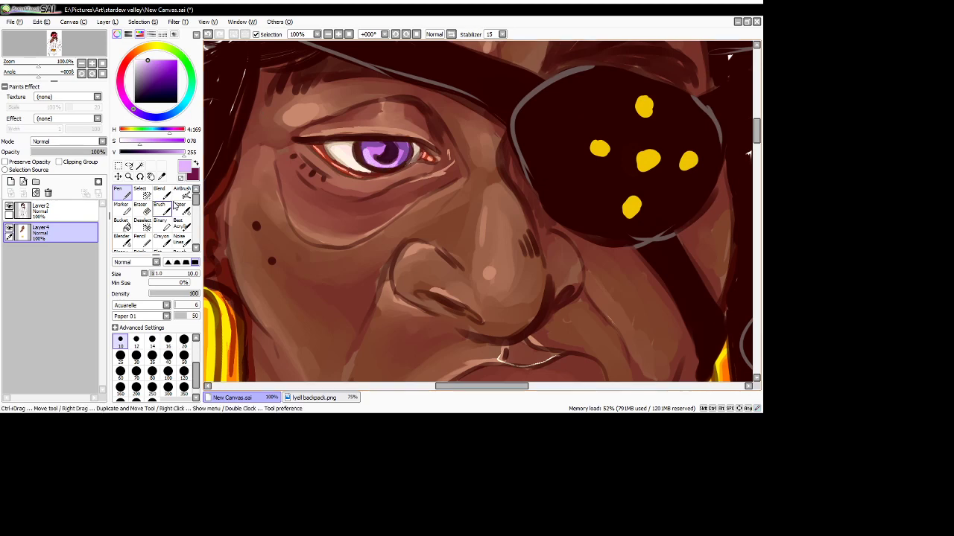
- Soften the purple tones of the iris with the Water tool at size 8
left_click(179, 206)
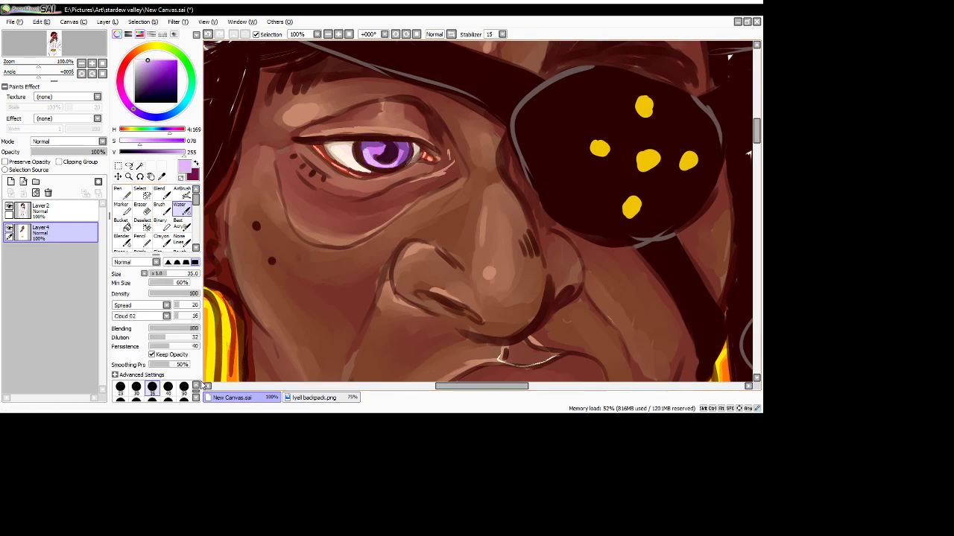
scroll(160, 389, "up", 3)
left_click(168, 386)
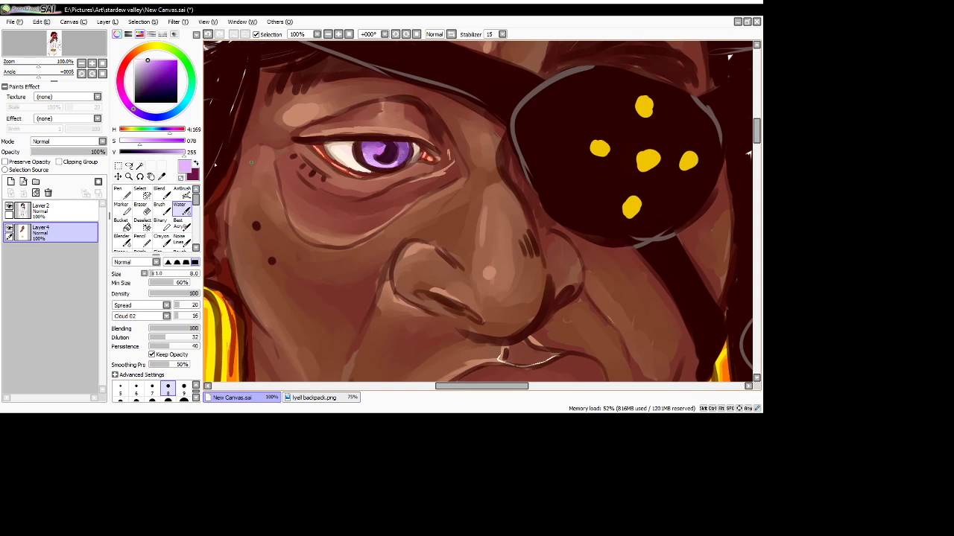
- On Layer2, add a pale lavender reflection and a small white highlight to the iris with the Marker at size 20
left_click(45, 210)
left_click(143, 58)
left_click(140, 61)
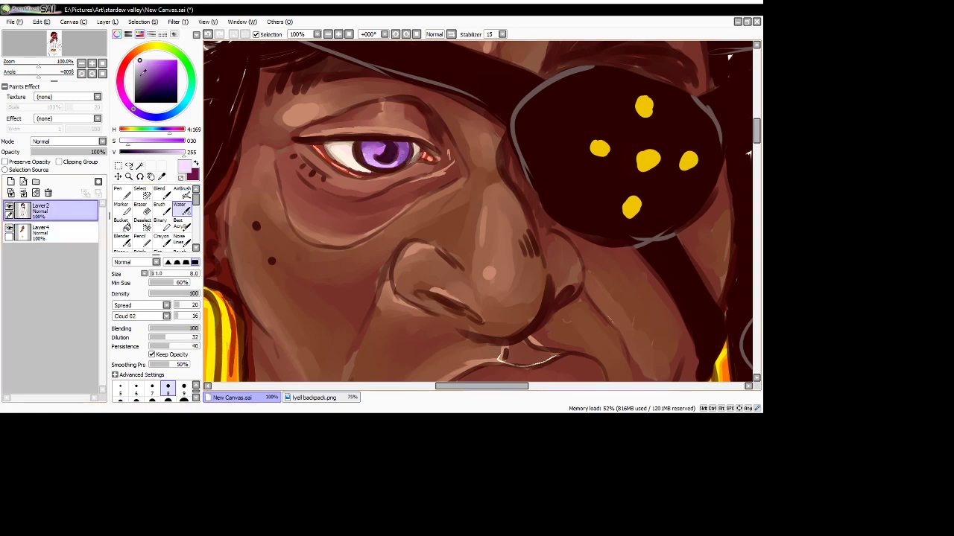
left_click(168, 194)
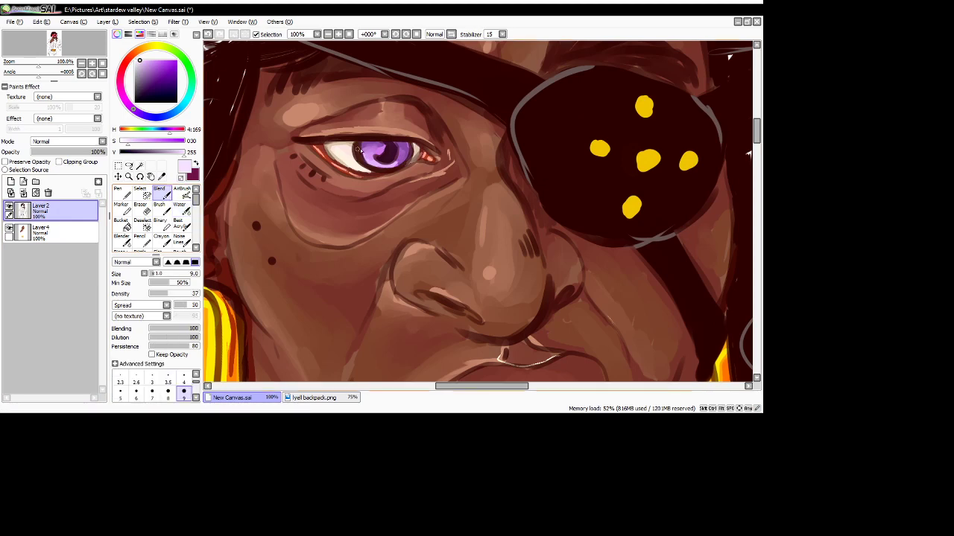
left_click(121, 204)
left_click(184, 359)
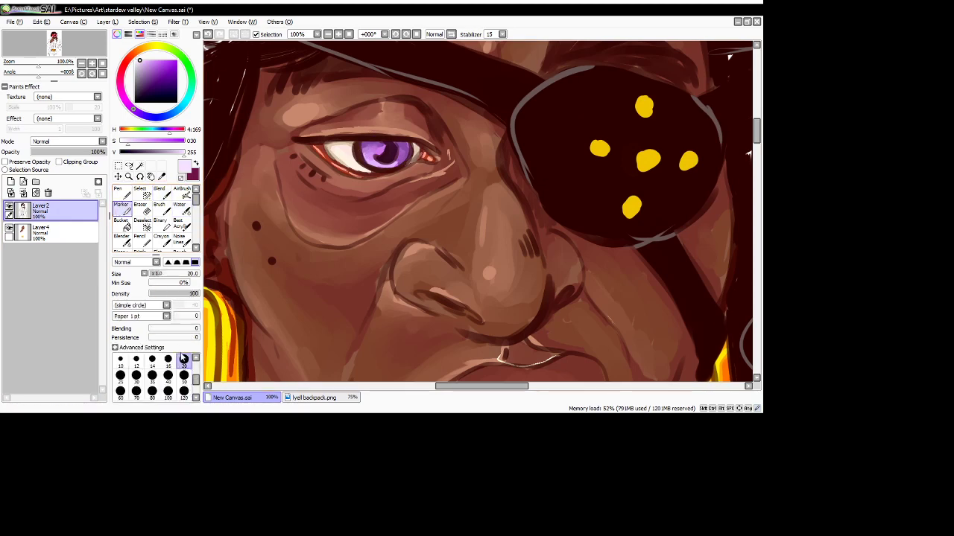
mouse_move(378, 150)
left_mouse_down()
mouse_move(359, 149)
mouse_move(401, 159)
mouse_move(353, 149)
mouse_move(365, 149)
left_mouse_up()
left_click(135, 61)
left_click(401, 157)
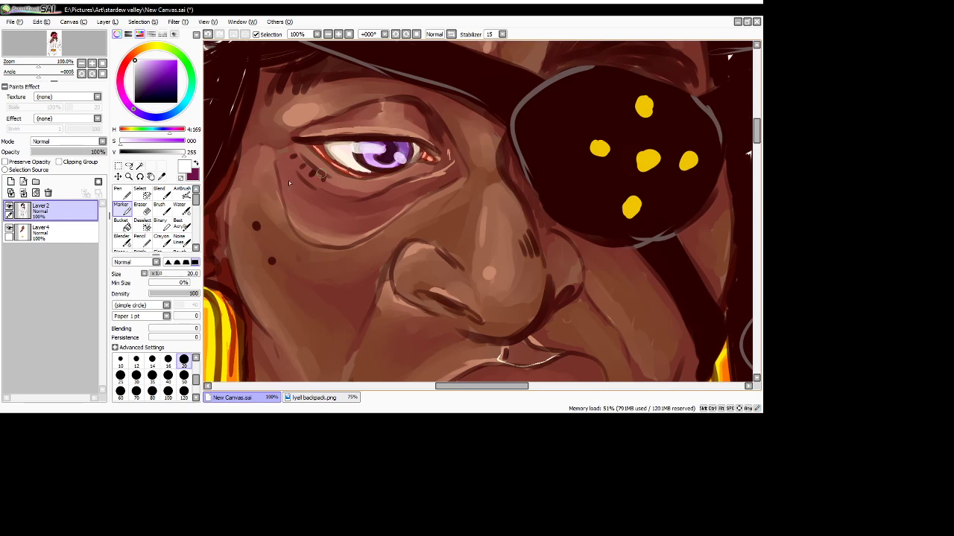
- Examine the repainted eye and face at several magnifications against the whole figure
scroll(266, 169, "down", 5)
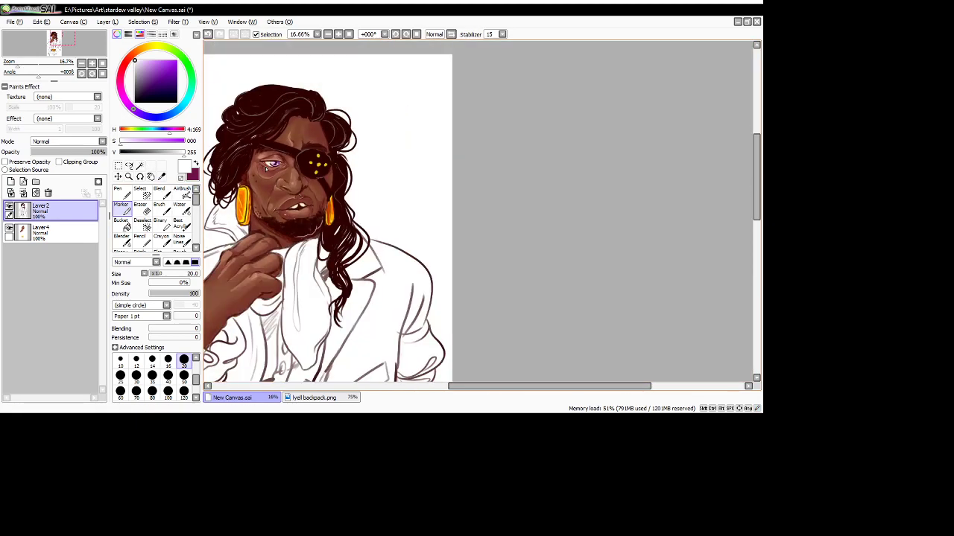
scroll(267, 164, "up", 4)
scroll(264, 161, "down", 2)
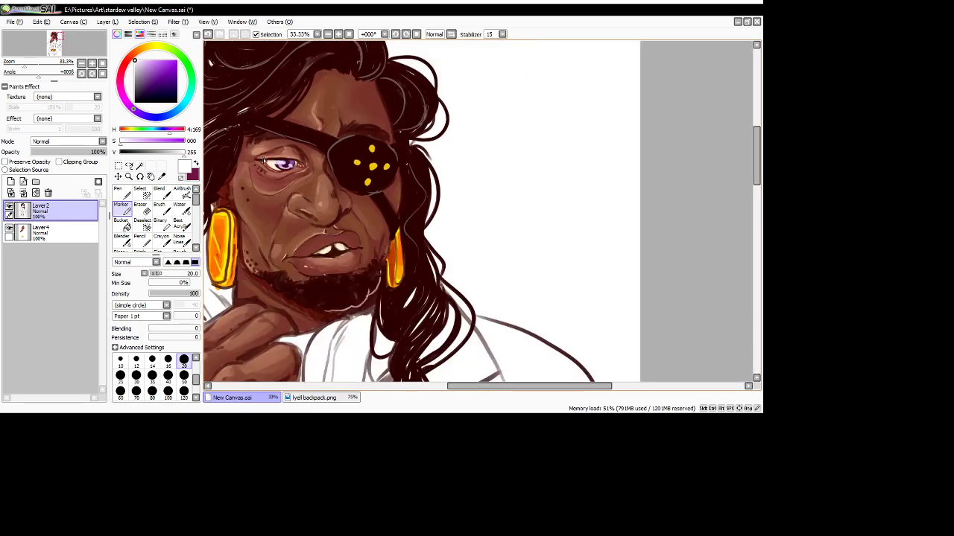
scroll(279, 181, "down", 4)
scroll(233, 229, "up", 2)
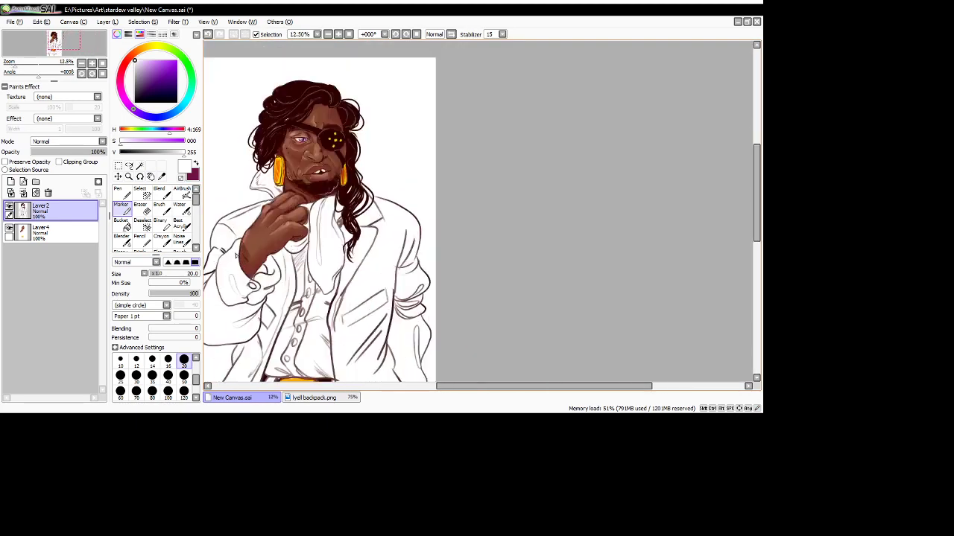
scroll(234, 229, "up", 2)
scroll(233, 230, "down", 2)
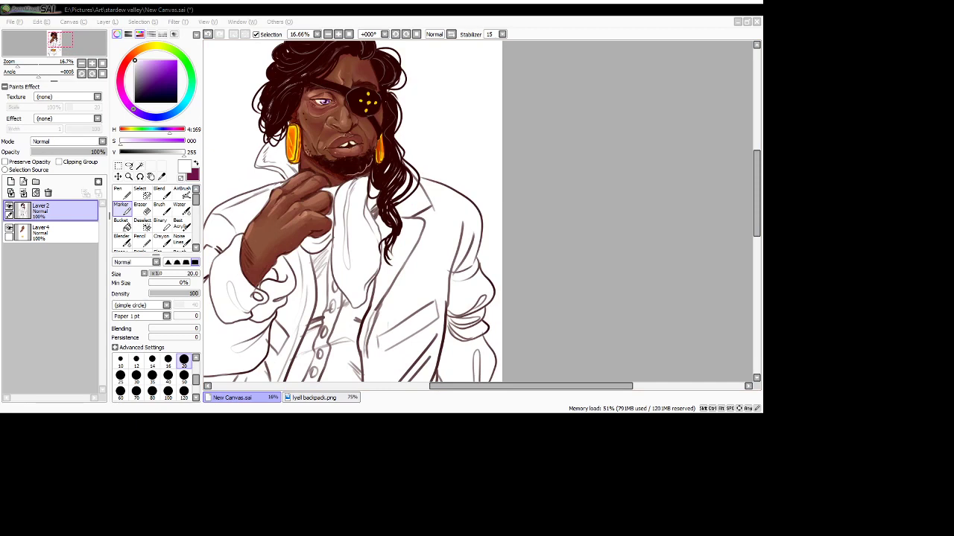
left_click(506, 154)
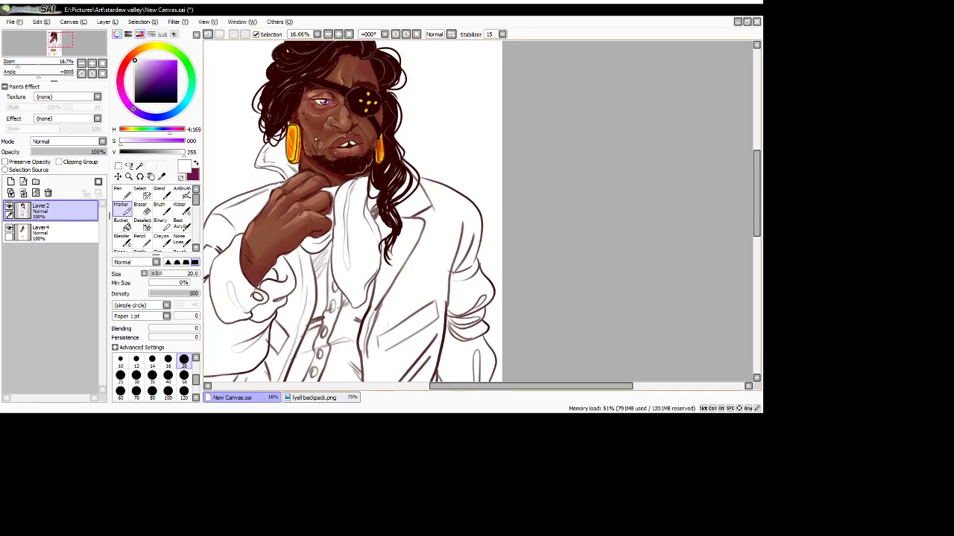
- Create a new layer and move it beneath Layer4
left_click(44, 234)
left_click(10, 181)
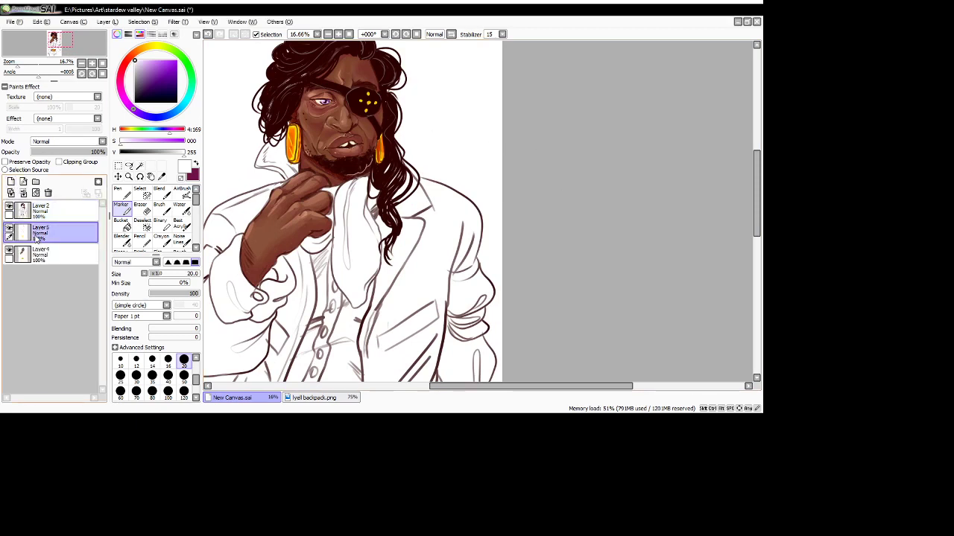
left_click_drag(37, 237, 41, 262)
- Pick a dark red and block in the upper part of the neck scarf around the hand with the Pen at size 50
left_click(135, 50)
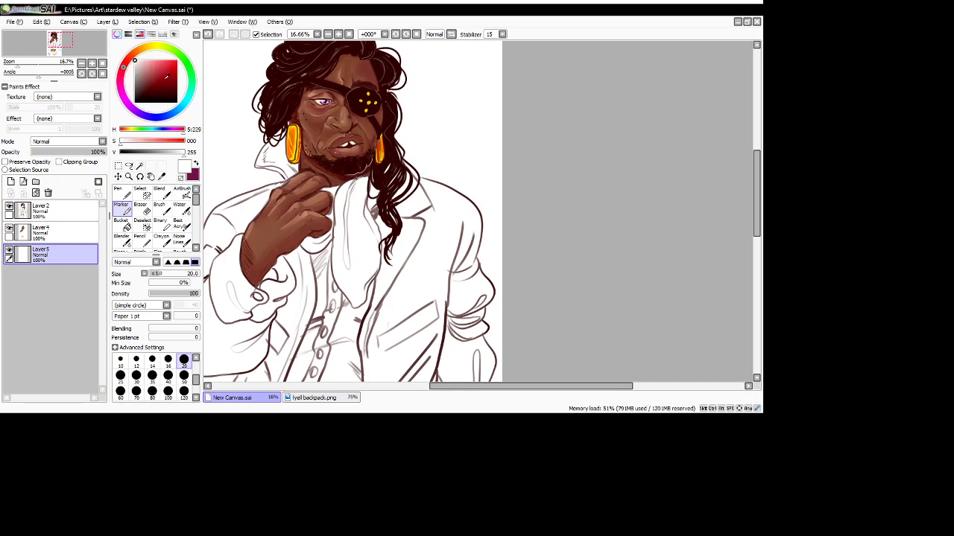
left_click_drag(166, 76, 168, 73)
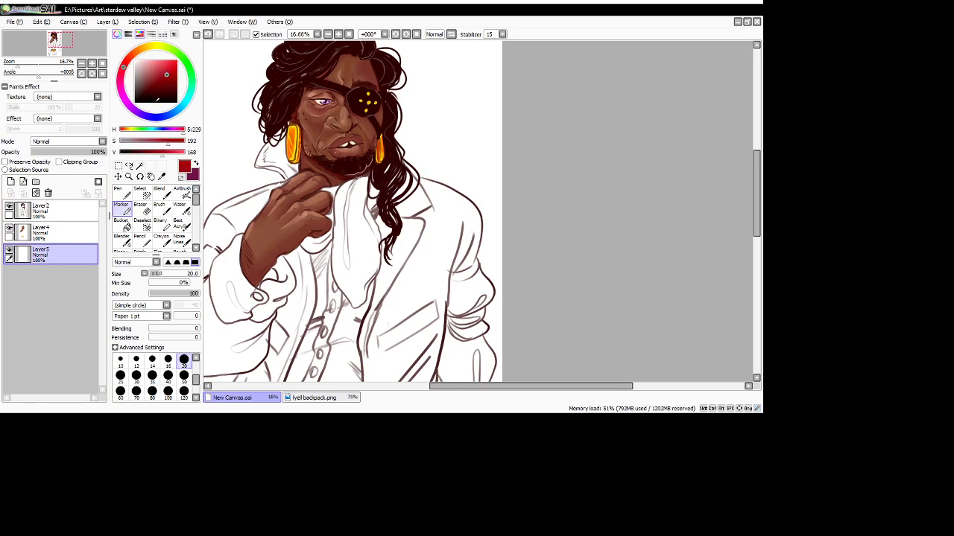
left_click_drag(167, 74, 172, 76)
left_click(118, 191)
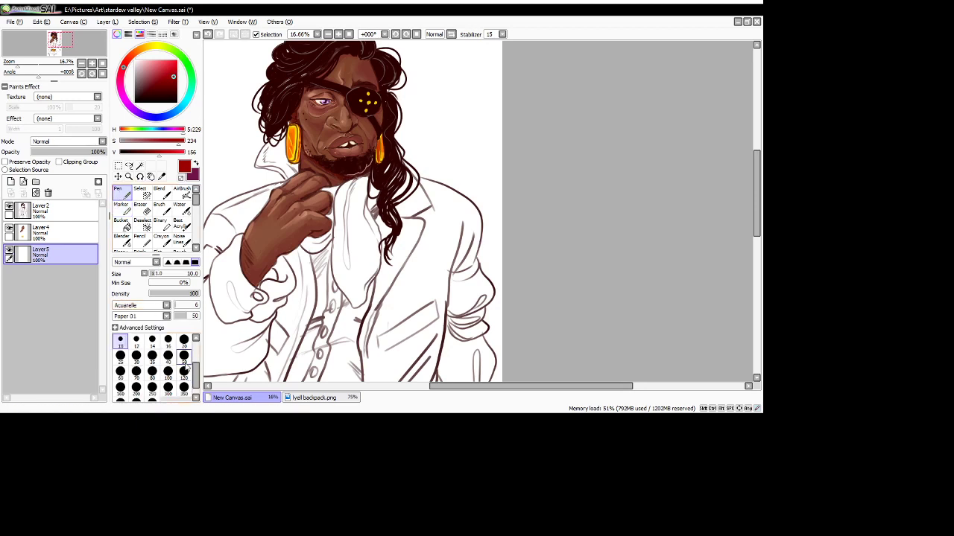
left_click(183, 355)
mouse_move(337, 186)
left_mouse_down()
mouse_move(315, 195)
mouse_move(339, 192)
mouse_move(326, 209)
mouse_move(327, 223)
mouse_move(337, 220)
mouse_move(312, 237)
left_mouse_up()
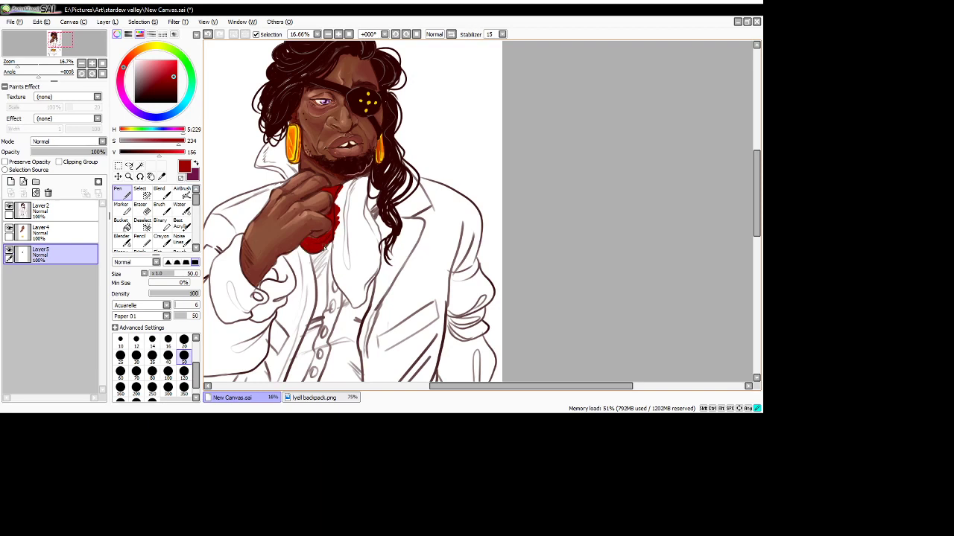
mouse_move(320, 239)
left_mouse_down()
mouse_move(340, 216)
mouse_move(341, 193)
mouse_move(368, 179)
mouse_move(346, 189)
left_mouse_up()
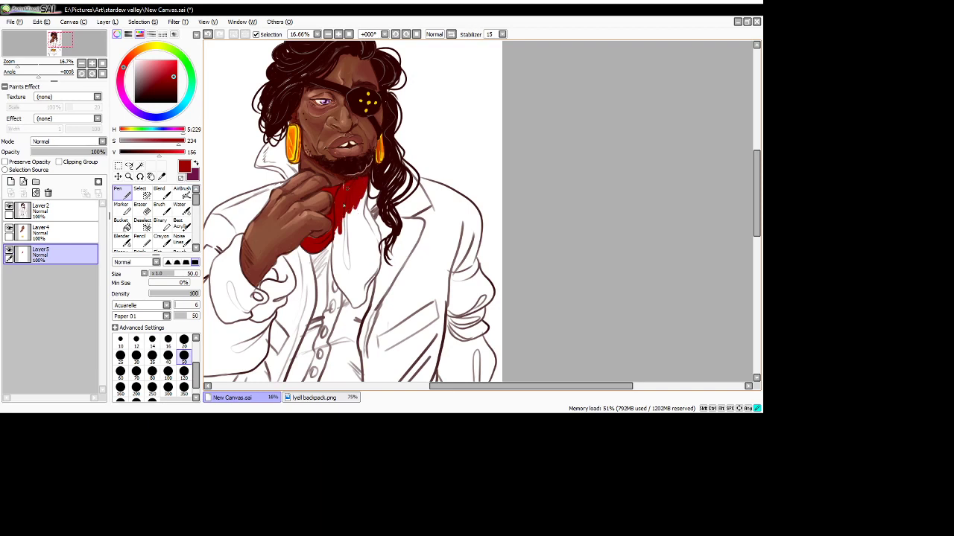
mouse_move(359, 222)
left_mouse_down()
mouse_move(366, 181)
mouse_move(378, 237)
left_mouse_up()
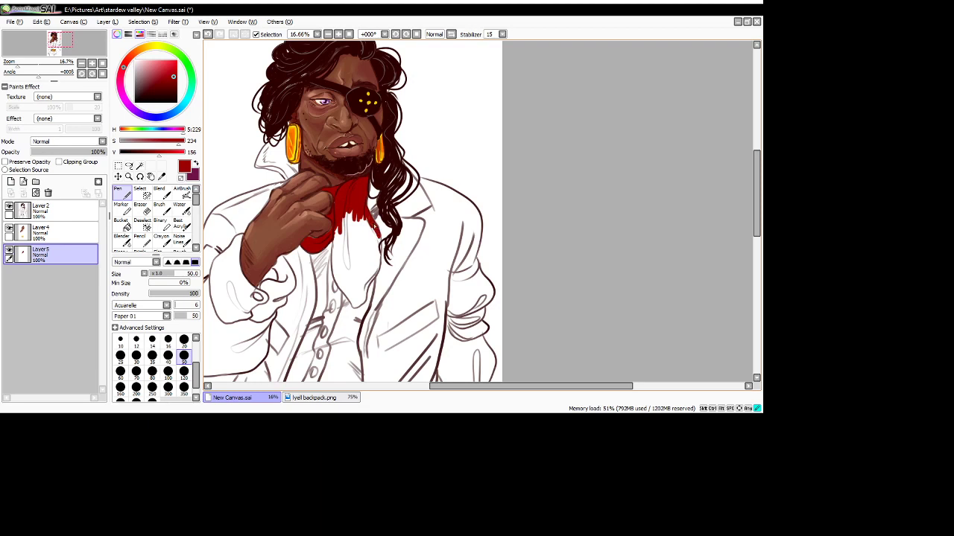
mouse_move(376, 196)
left_mouse_down()
mouse_move(374, 206)
mouse_move(367, 192)
left_mouse_up()
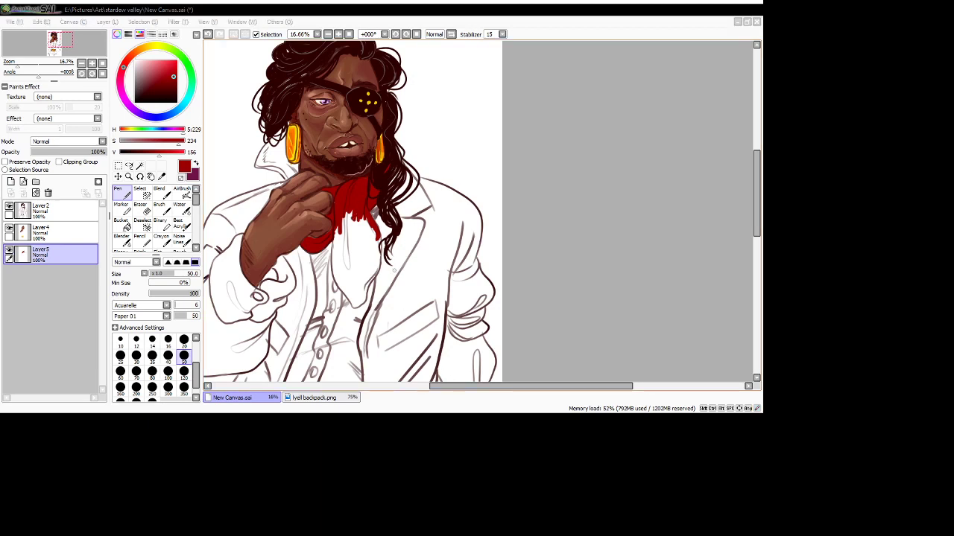
- Fill the hanging end of the scarf in dark red with the Pen at size 120, switch to the Eraser and undo the last two strokes
left_click(184, 387)
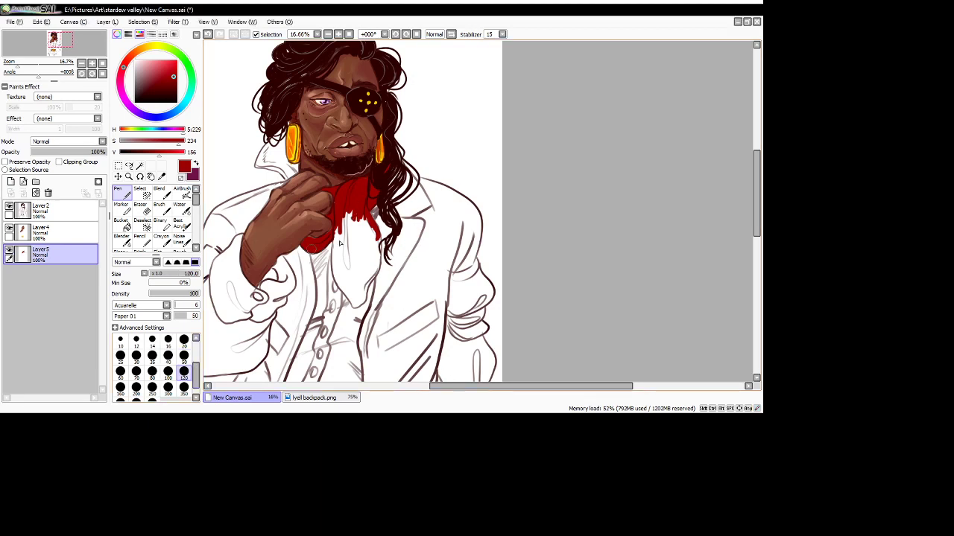
mouse_move(355, 214)
left_mouse_down()
mouse_move(341, 253)
mouse_move(337, 229)
mouse_move(339, 282)
mouse_move(335, 275)
mouse_move(352, 304)
mouse_move(358, 292)
mouse_move(352, 307)
mouse_move(362, 304)
mouse_move(377, 252)
mouse_move(365, 209)
mouse_move(365, 270)
mouse_move(349, 277)
mouse_move(339, 257)
mouse_move(364, 280)
mouse_move(328, 249)
mouse_move(332, 264)
left_mouse_up()
key("e")
key("ctrl+z")
key("ctrl+z")
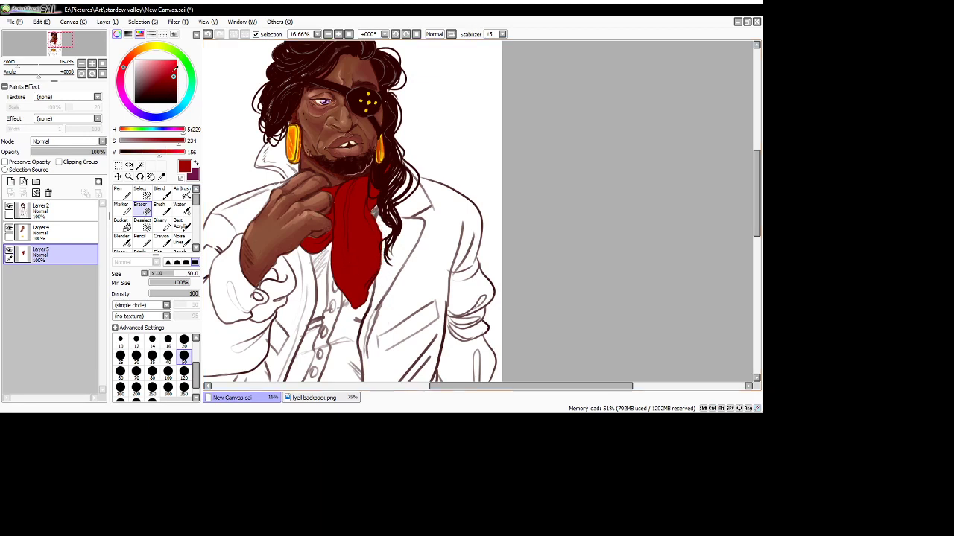
- Preserve Layer5's opacity and paint brighter red light areas along the hanging scarf with the Pen at size 120
left_click(176, 69)
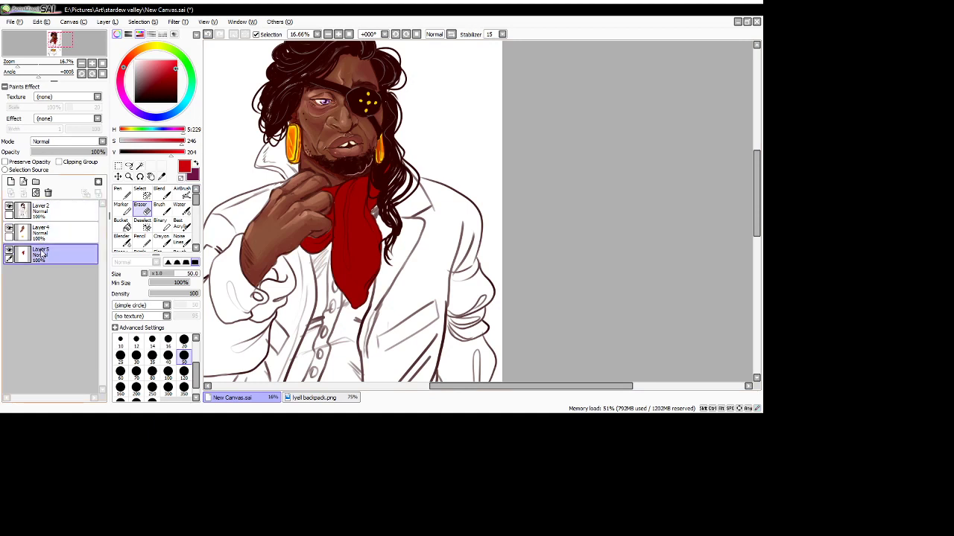
left_click(5, 161)
left_click(118, 190)
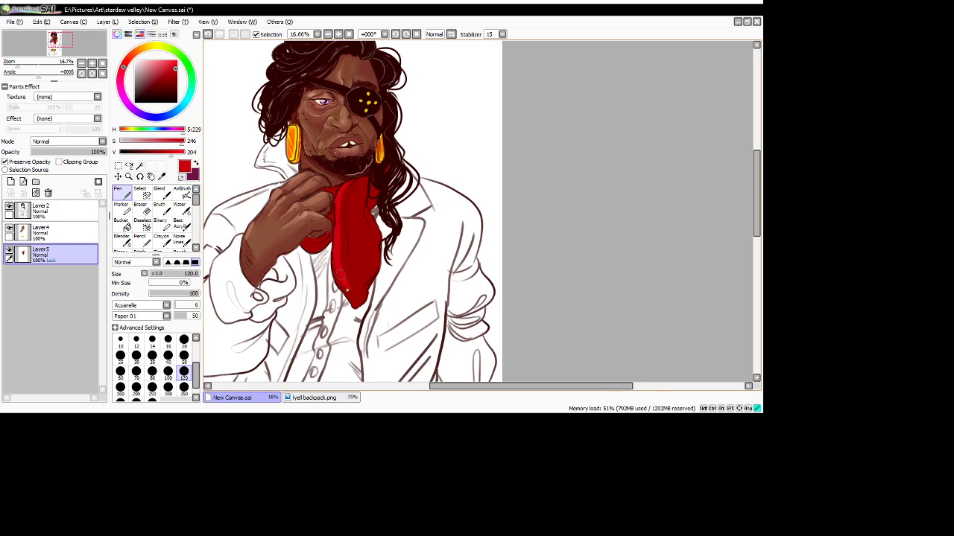
left_click_drag(348, 292, 363, 281)
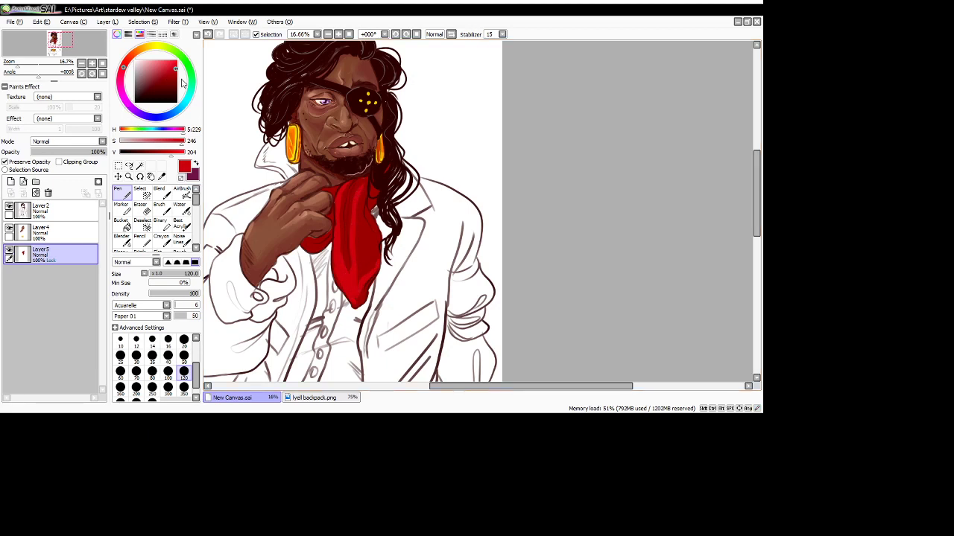
- Pick a darker red and shade the scarf's folds and knot with the Pen at size 50
left_click(176, 77)
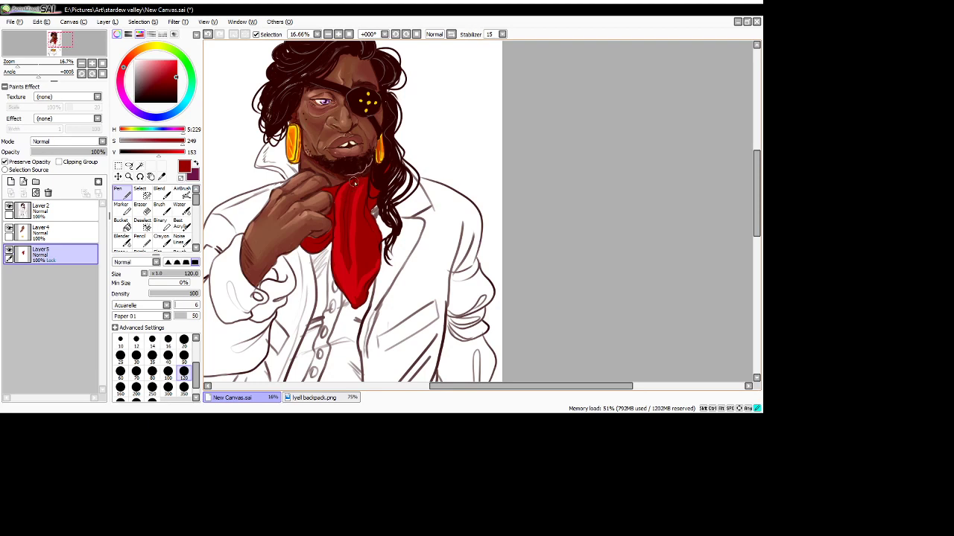
left_click(176, 83)
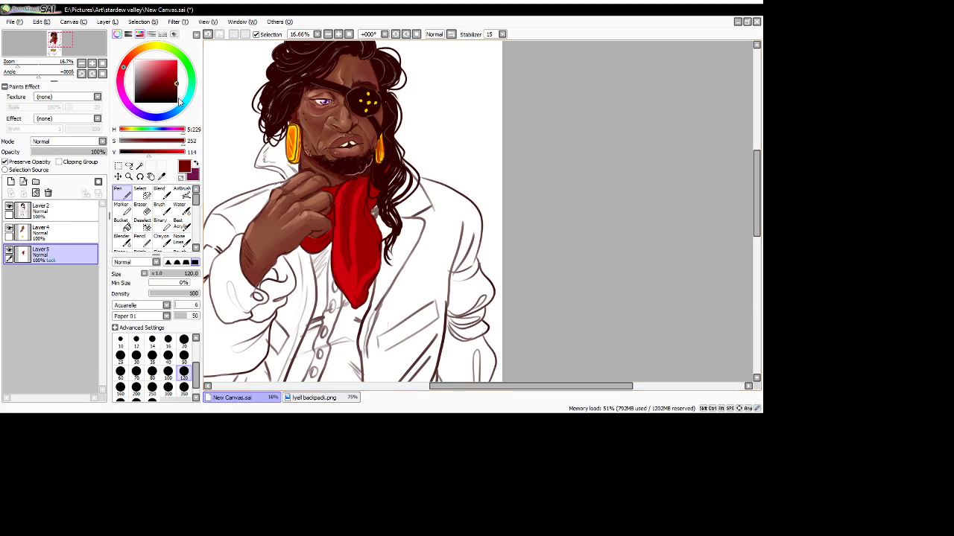
left_click(184, 355)
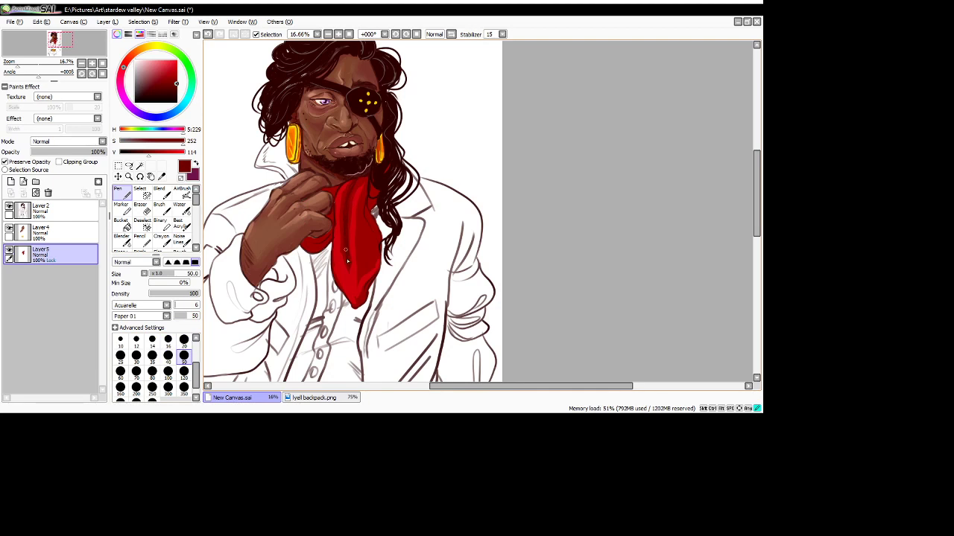
left_click_drag(367, 205, 369, 208)
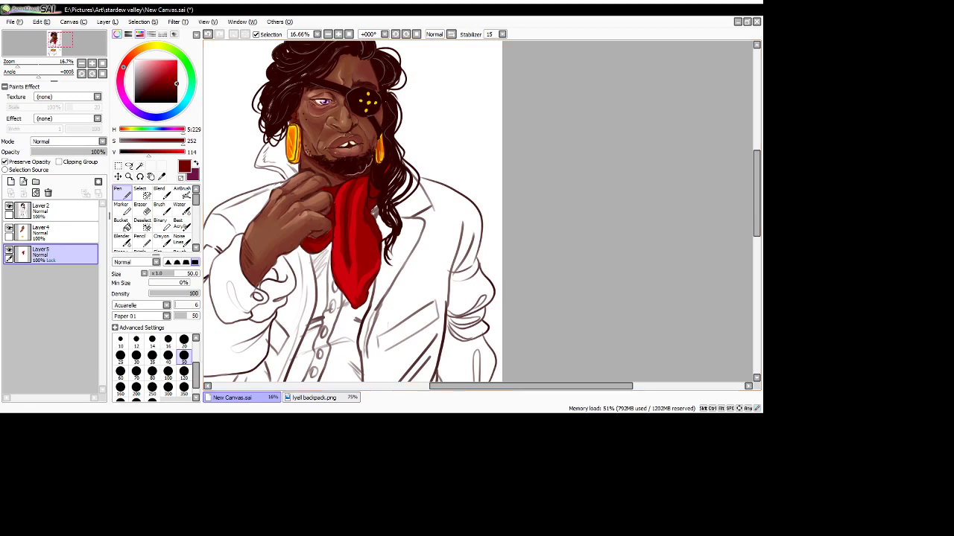
left_click(428, 243)
- Deepen the scarf's shadows in a very dark red and add light pinkish-red highlights along its hanging end
left_click(177, 91)
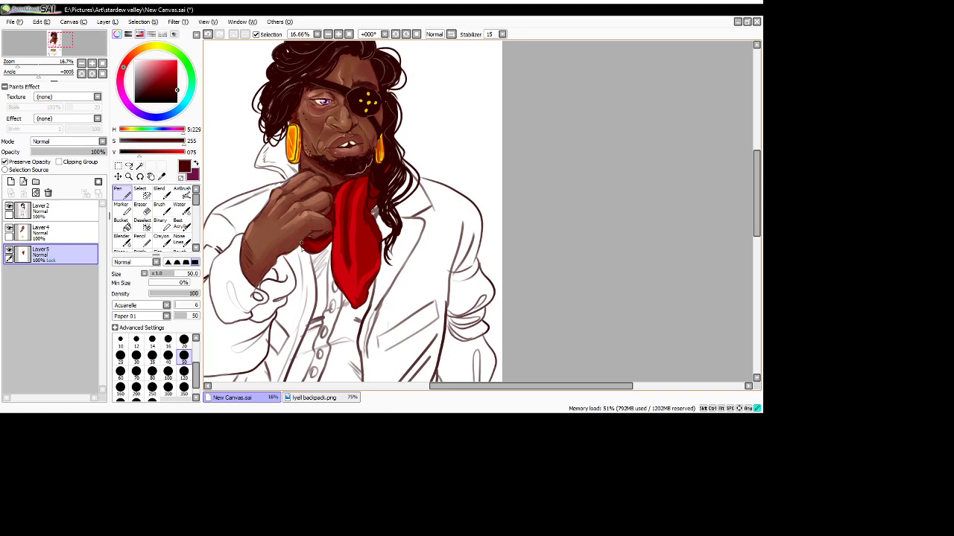
mouse_move(374, 199)
left_mouse_down()
mouse_move(384, 170)
mouse_move(372, 229)
left_mouse_up()
left_click_drag(358, 189, 347, 234)
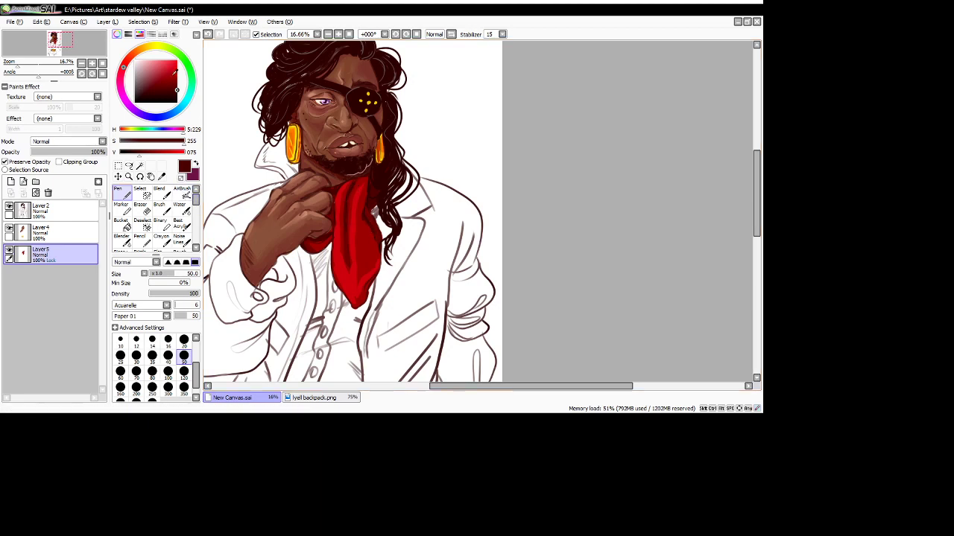
left_click(167, 60)
mouse_move(338, 275)
left_mouse_down()
mouse_move(339, 226)
mouse_move(351, 263)
mouse_move(348, 228)
left_mouse_up()
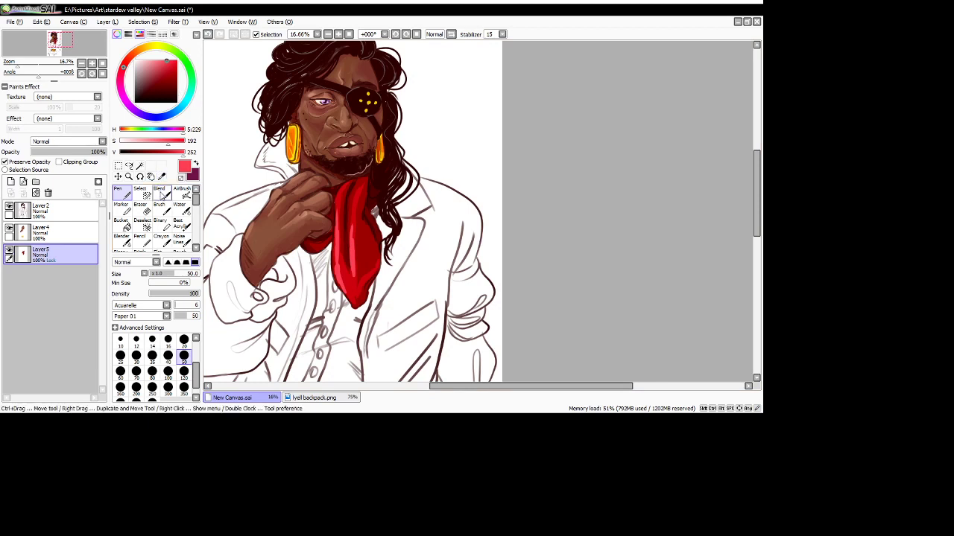
- Blend the scarf's highlights and shadows smoothly with the Water brush at size 50
left_click(181, 209)
left_click(183, 397)
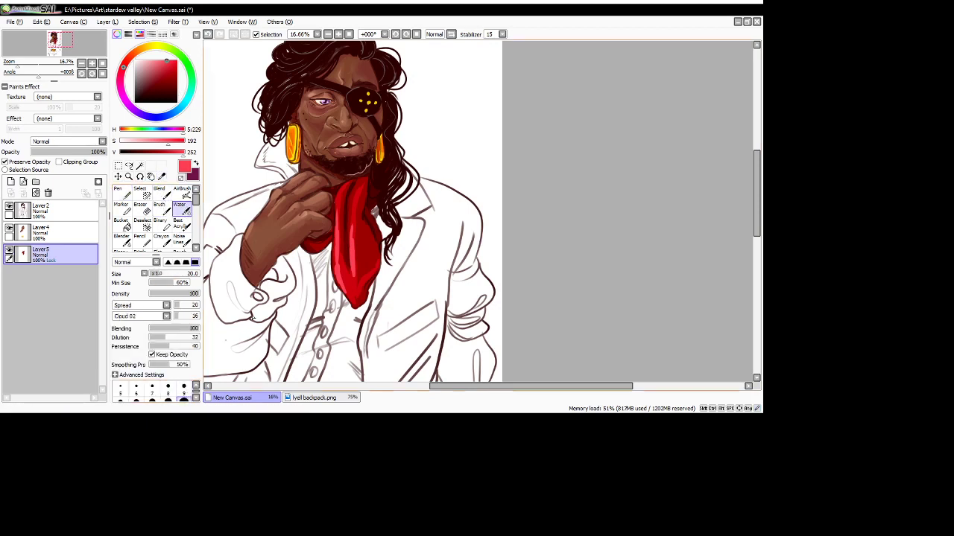
left_click(195, 397)
left_click(183, 398)
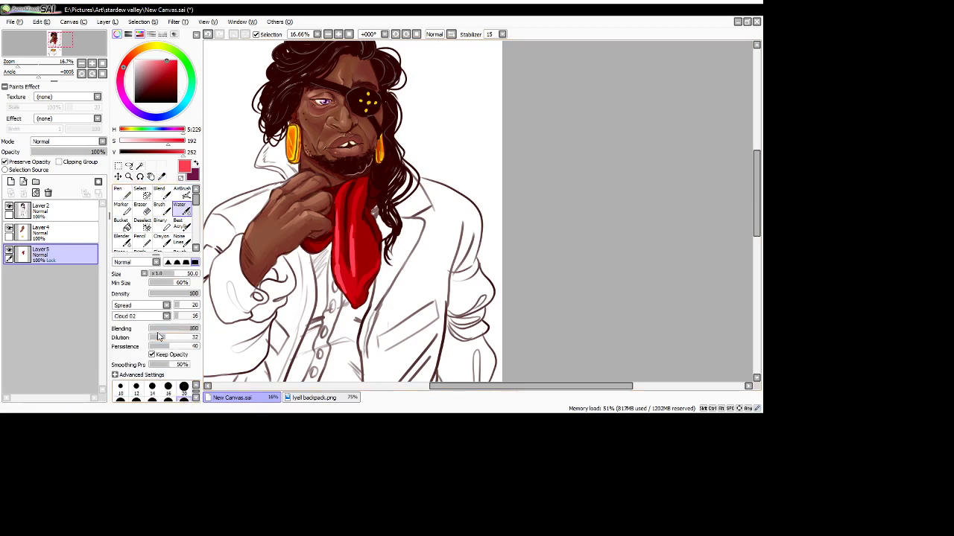
left_click(139, 34)
left_click_drag(361, 188, 364, 184)
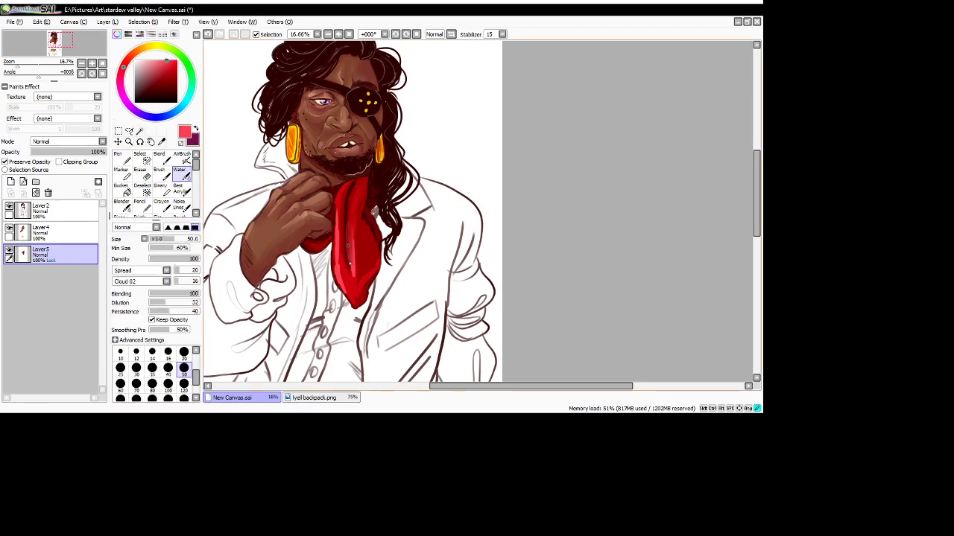
mouse_move(348, 263)
left_mouse_down()
mouse_move(357, 205)
mouse_move(359, 270)
mouse_move(358, 231)
mouse_move(359, 267)
mouse_move(377, 260)
mouse_move(359, 225)
mouse_move(359, 267)
mouse_move(338, 264)
mouse_move(351, 298)
mouse_move(361, 292)
mouse_move(356, 300)
mouse_move(343, 274)
mouse_move(343, 212)
mouse_move(336, 233)
mouse_move(354, 182)
mouse_move(345, 235)
left_mouse_up()
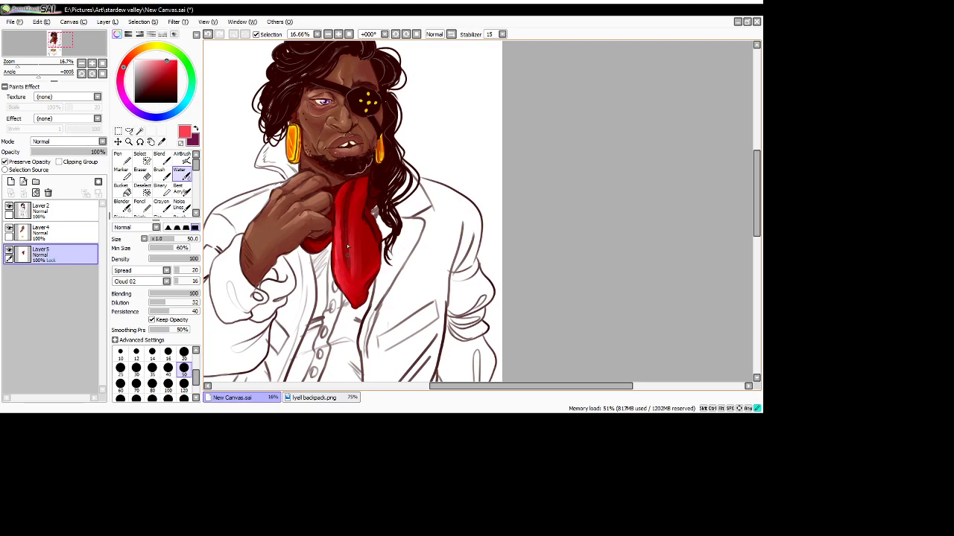
left_click_drag(350, 281, 346, 309)
left_click_drag(333, 239, 325, 236)
left_click_drag(332, 188, 335, 192)
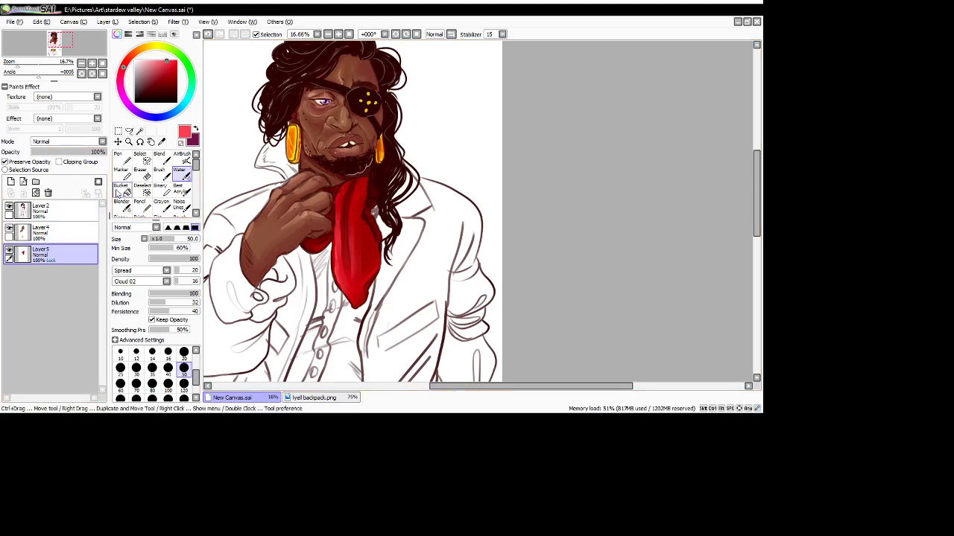
- Duplicate the scarf layer and give the copy the Fibers 2 pt texture at 318% scale and strength 100
key("ctrl+a")
key("ctrl+c")
key("ctrl+v")
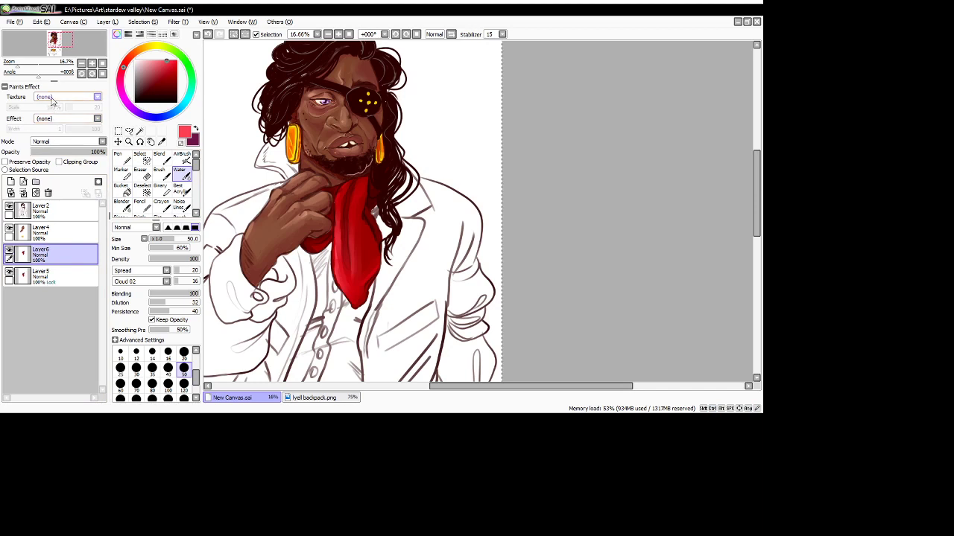
left_click(56, 158)
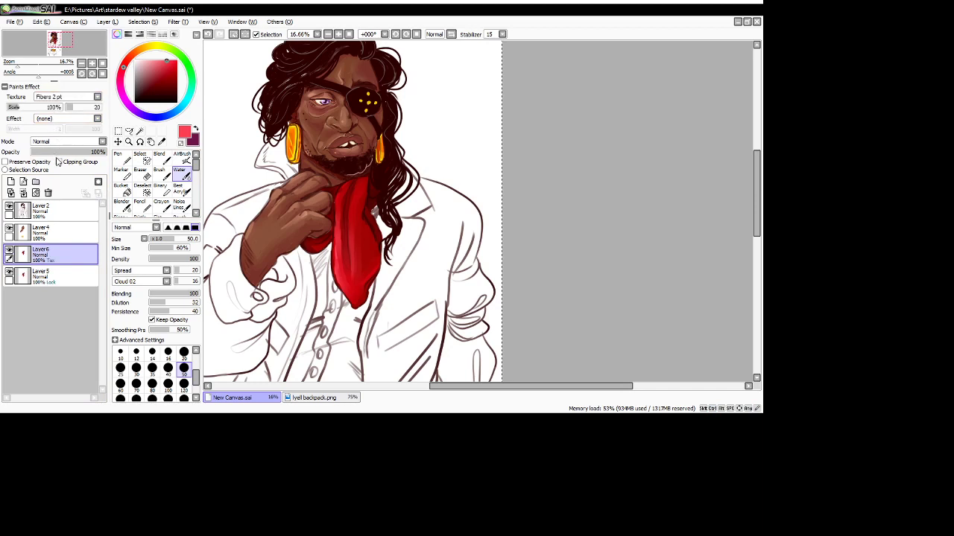
left_click_drag(75, 107, 108, 108)
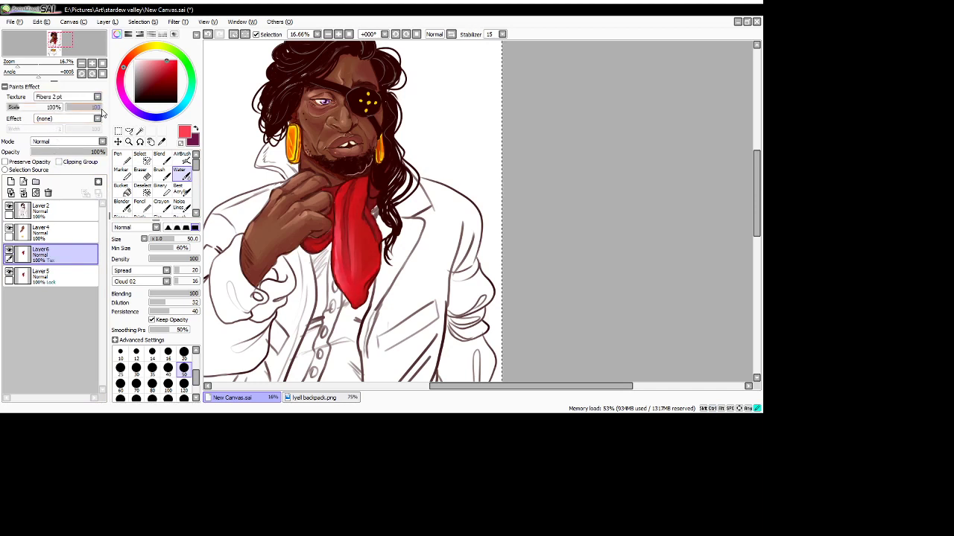
mouse_move(48, 107)
left_mouse_down()
mouse_move(60, 108)
mouse_move(45, 108)
left_mouse_up()
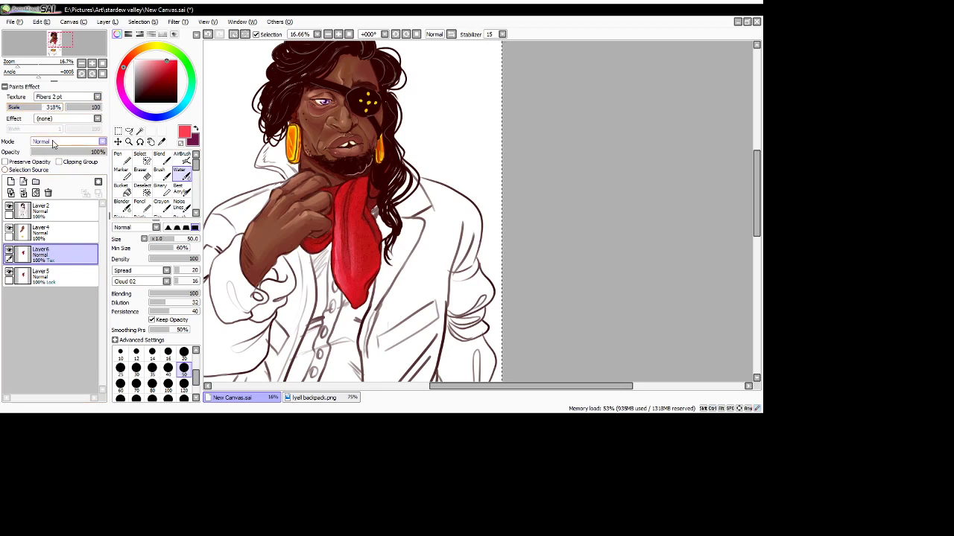
- Set the textured scarf copy's blending mode to Screen and its opacity to 68%
left_click(47, 178)
mouse_move(53, 151)
left_mouse_down()
mouse_move(114, 149)
mouse_move(84, 154)
left_mouse_up()
left_click(47, 169)
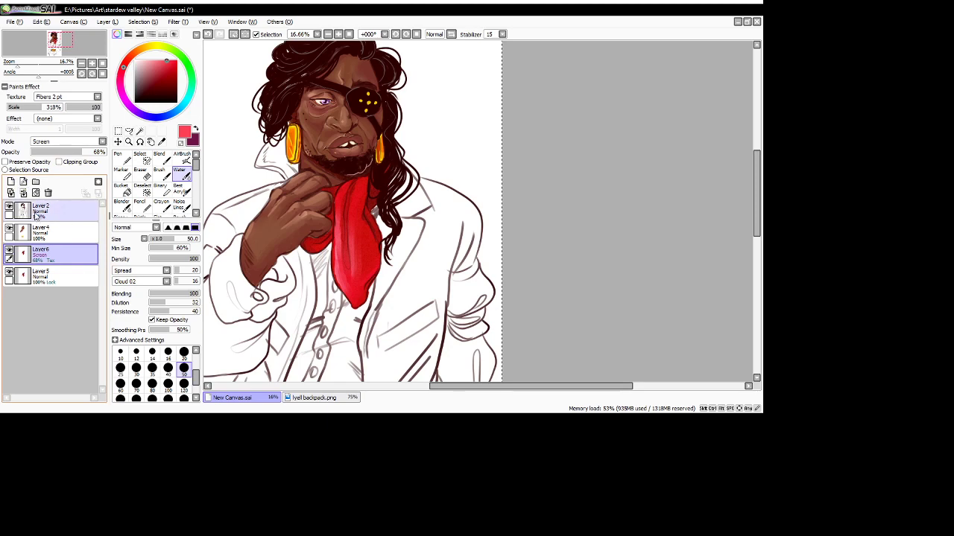
- Merge the textured scarf copy and Layer4 down into Layer5
left_click(23, 193)
left_click(34, 231)
left_click(23, 193)
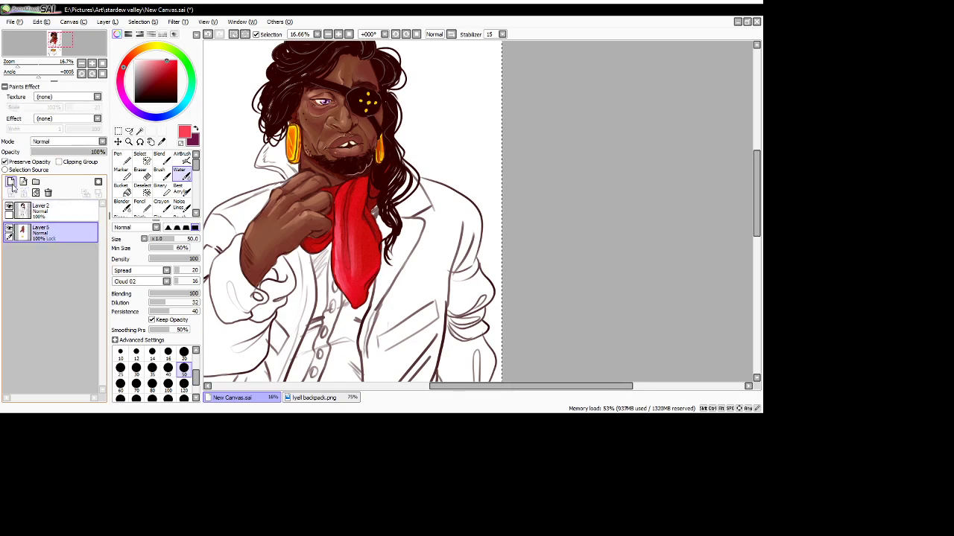
- Create a new layer beneath Layer5 for the shirt colour
left_click(11, 182)
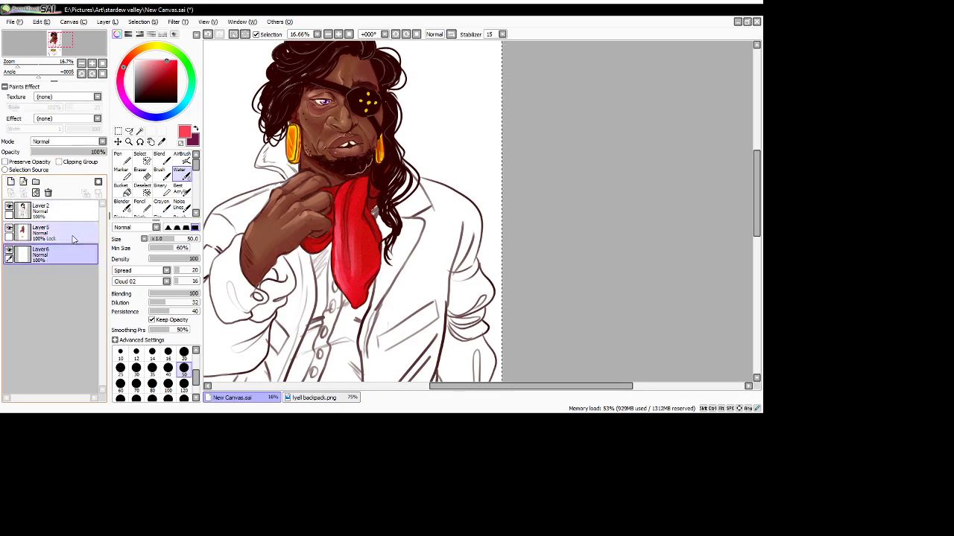
scroll(383, 97, "down", 4)
scroll(394, 111, "up", 3)
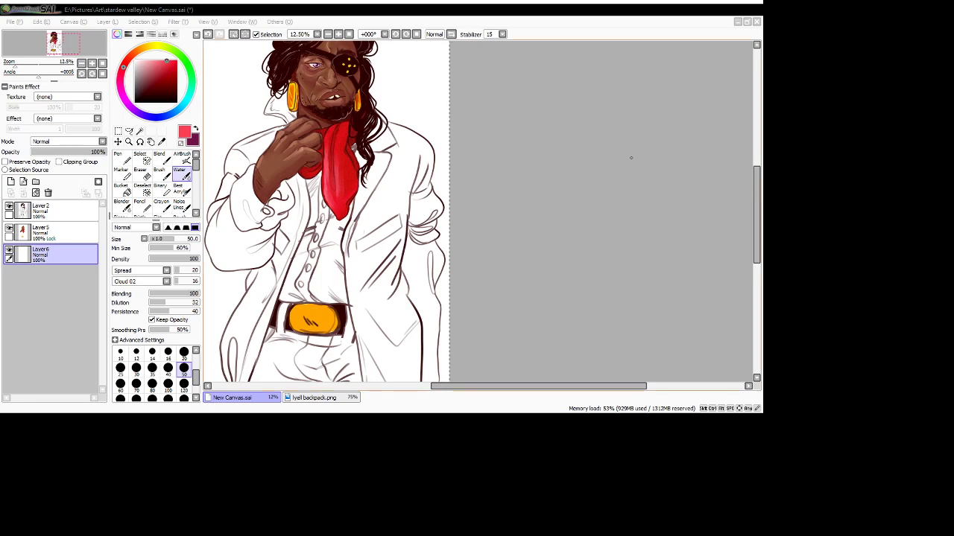
left_click(527, 181)
scroll(268, 123, "up", 1)
scroll(265, 124, "down", 2)
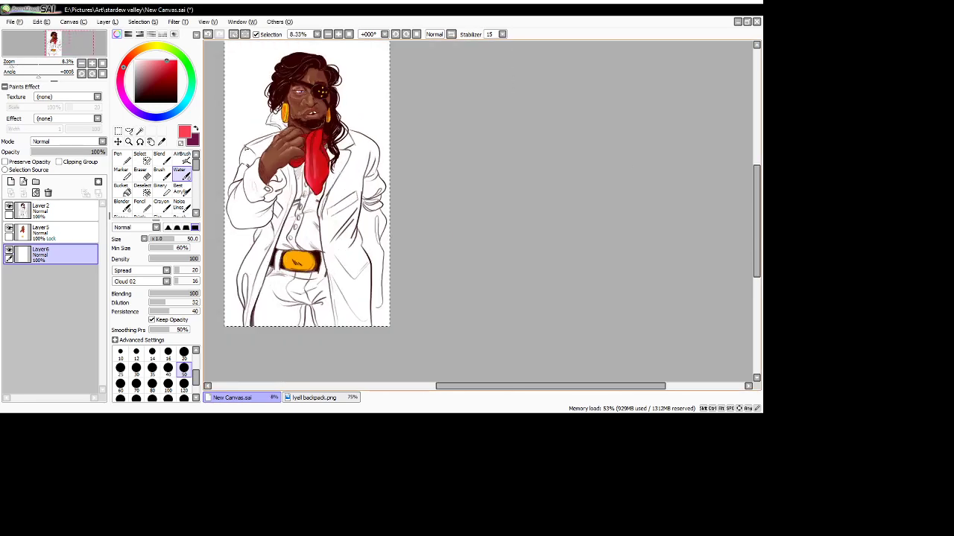
scroll(245, 147, "up", 1)
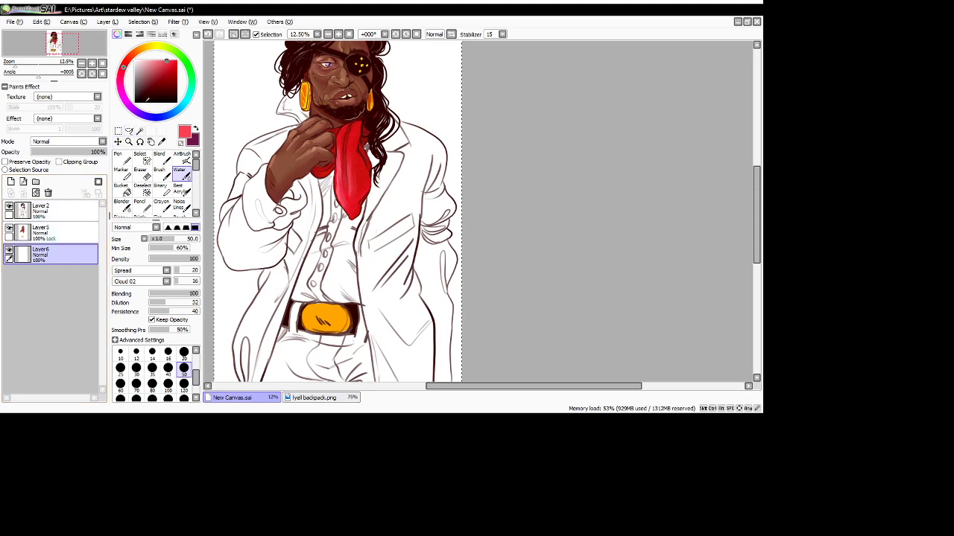
- Pick a pale lavender and fill the buttoned shirt between the coat fronts with the Pen at size 120
left_click(122, 99)
left_click_drag(154, 67, 152, 56)
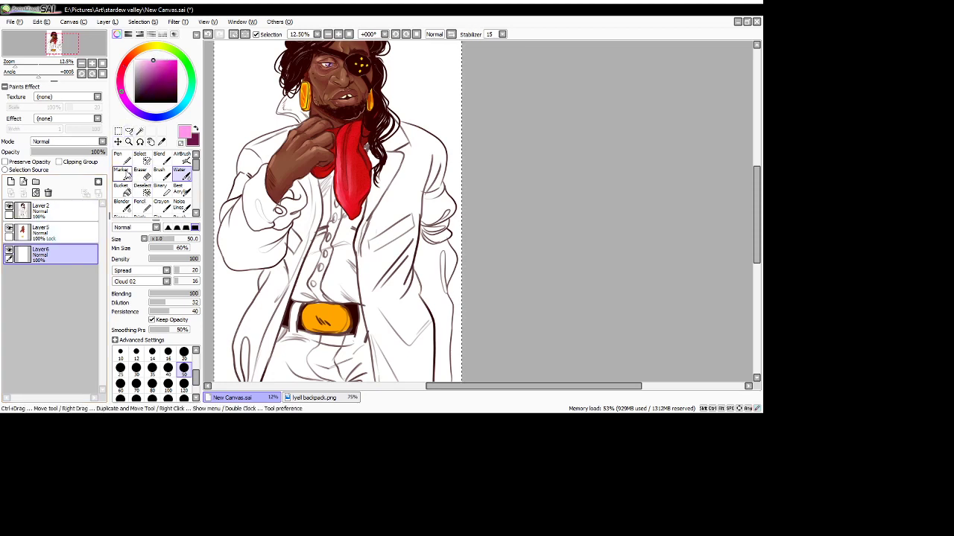
left_click(126, 160)
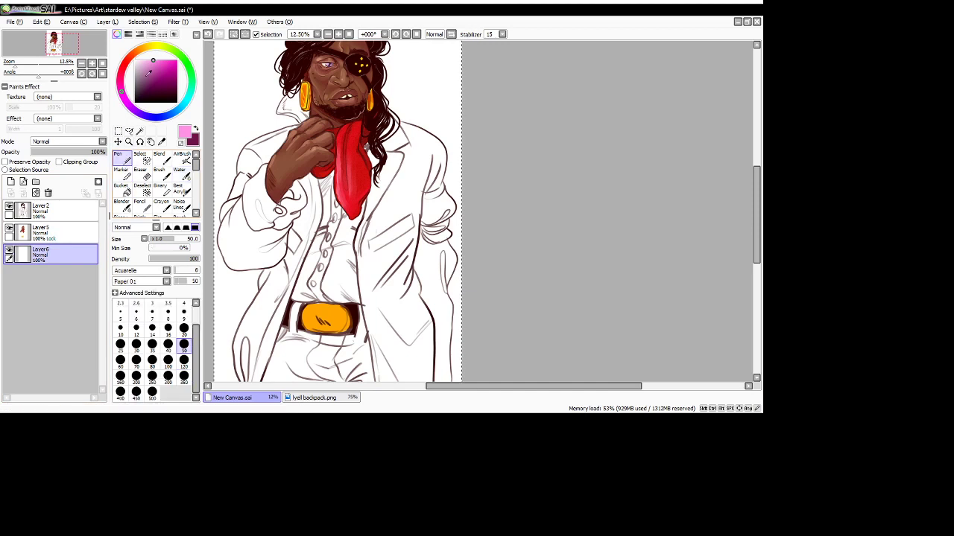
left_click_drag(148, 63, 142, 64)
left_click(136, 112)
mouse_move(137, 111)
left_mouse_down()
mouse_move(181, 121)
mouse_move(137, 113)
left_mouse_up()
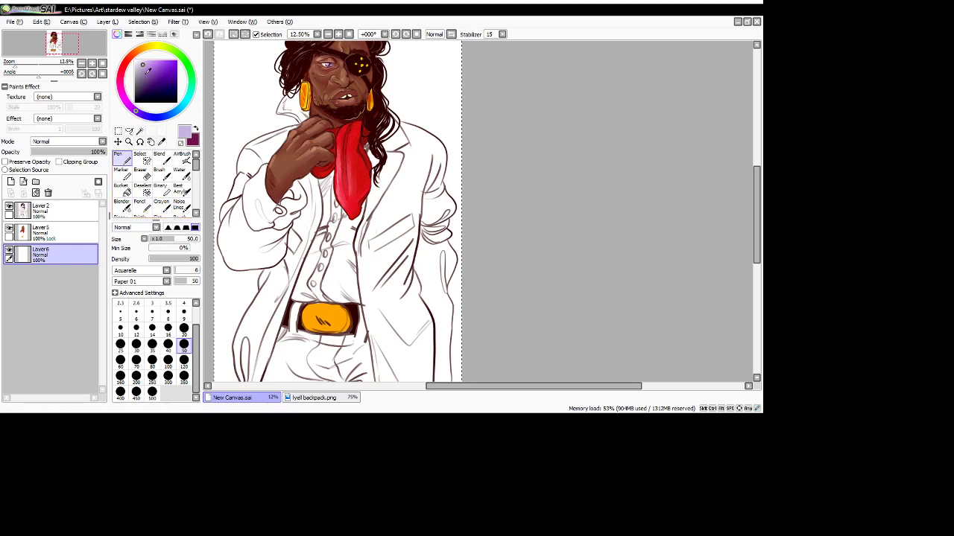
left_click(148, 64)
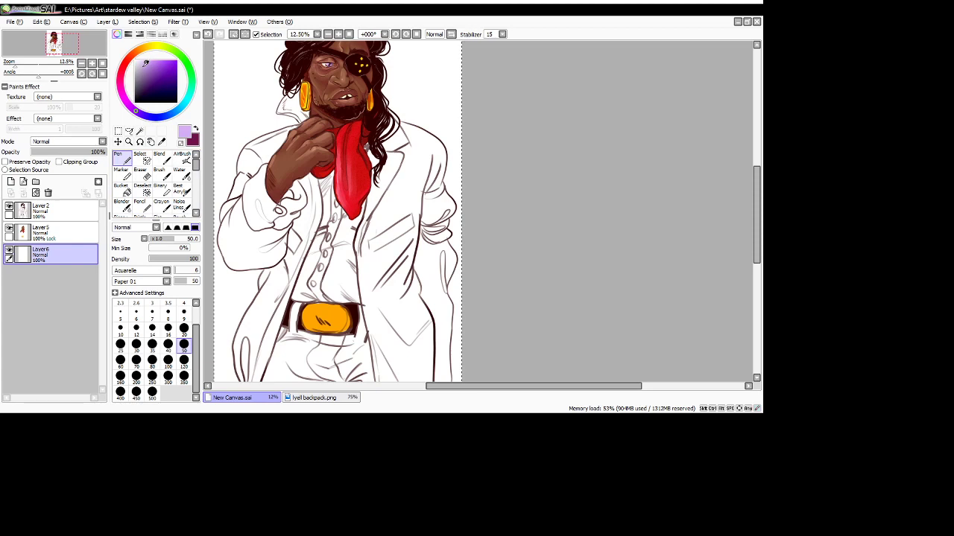
left_click_drag(148, 63, 140, 64)
left_click(183, 361)
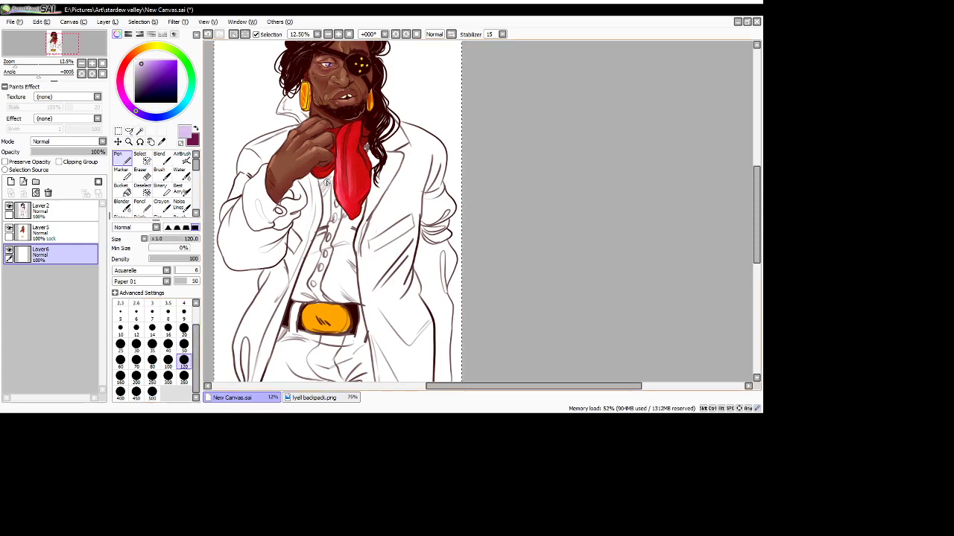
mouse_move(322, 185)
left_mouse_down()
mouse_move(348, 232)
mouse_move(357, 222)
mouse_move(349, 240)
mouse_move(362, 206)
mouse_move(345, 257)
mouse_move(350, 265)
mouse_move(349, 236)
mouse_move(356, 291)
mouse_move(332, 216)
mouse_move(343, 265)
left_mouse_up()
mouse_move(335, 222)
left_mouse_down()
mouse_move(293, 298)
mouse_move(314, 302)
mouse_move(312, 284)
mouse_move(302, 285)
mouse_move(325, 284)
mouse_move(326, 267)
mouse_move(342, 284)
mouse_move(335, 237)
mouse_move(319, 266)
mouse_move(343, 298)
left_mouse_up()
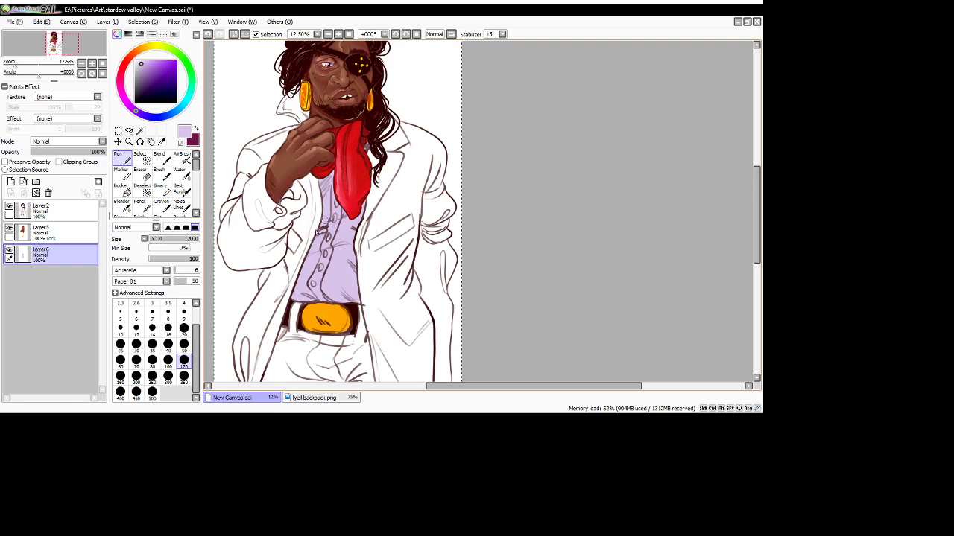
- Preserve the shirt layer's opacity and shade the shirt's folds in a greyish purple with the Pen at size 120
left_click(142, 72)
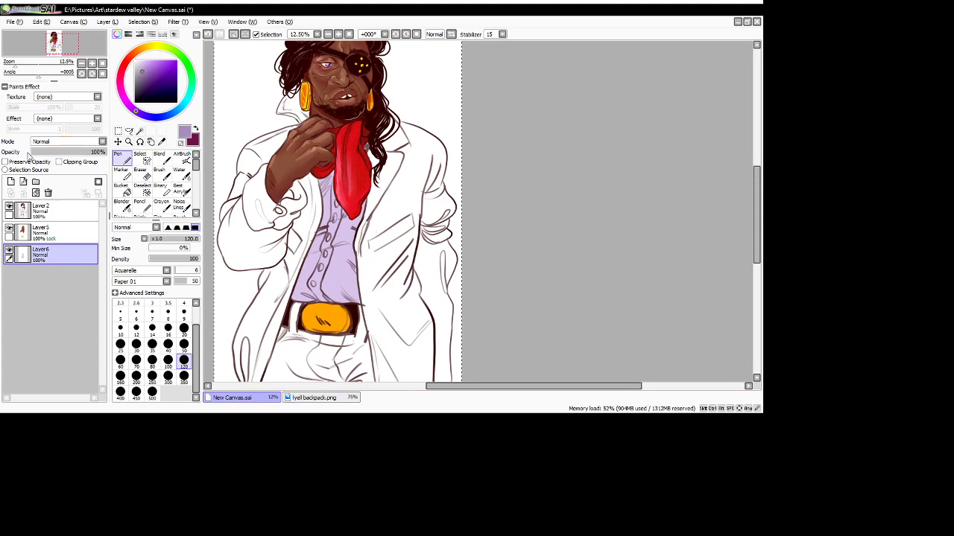
left_click(30, 161)
mouse_move(333, 233)
left_mouse_down()
mouse_move(350, 218)
mouse_move(327, 178)
mouse_move(315, 199)
mouse_move(321, 180)
mouse_move(335, 244)
mouse_move(315, 256)
mouse_move(340, 242)
mouse_move(352, 250)
mouse_move(357, 260)
mouse_move(344, 265)
mouse_move(363, 281)
mouse_move(354, 303)
mouse_move(341, 292)
mouse_move(336, 303)
mouse_move(305, 296)
mouse_move(327, 301)
mouse_move(308, 261)
mouse_move(306, 298)
mouse_move(304, 263)
mouse_move(299, 275)
mouse_move(311, 255)
mouse_move(297, 291)
mouse_move(329, 195)
left_mouse_up()
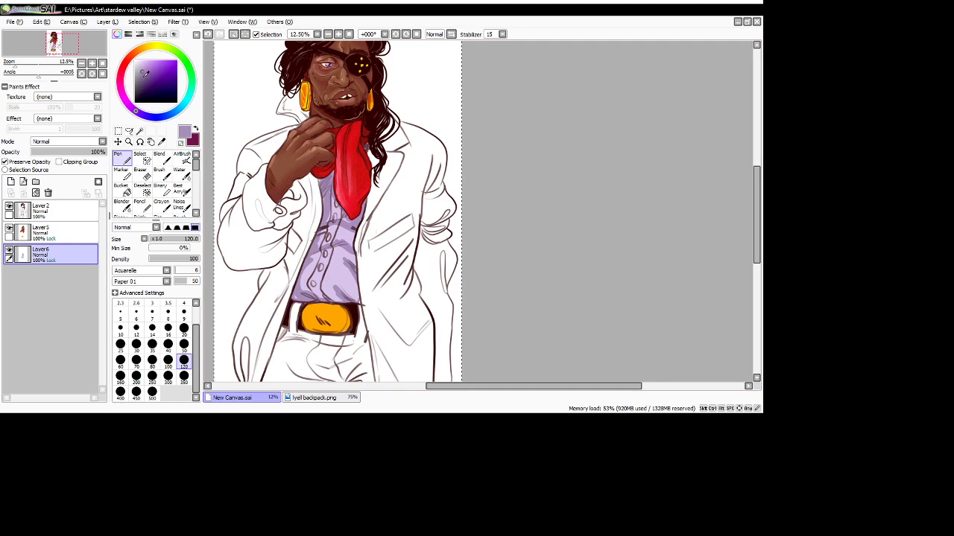
- Deepen the shirt's fold shadows with darker purples and add near-white lavender highlights using the Pen at size 50
left_click(183, 344)
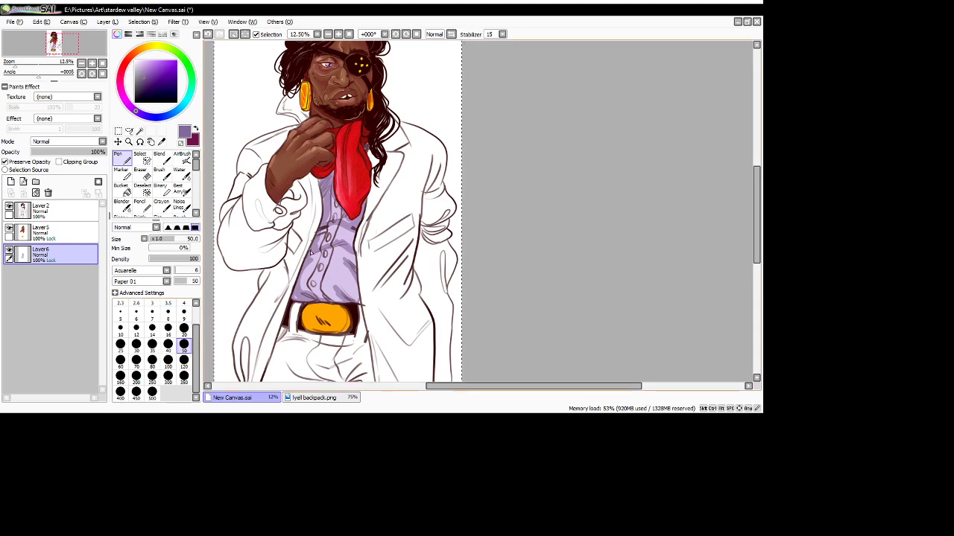
left_click_drag(311, 252, 309, 254)
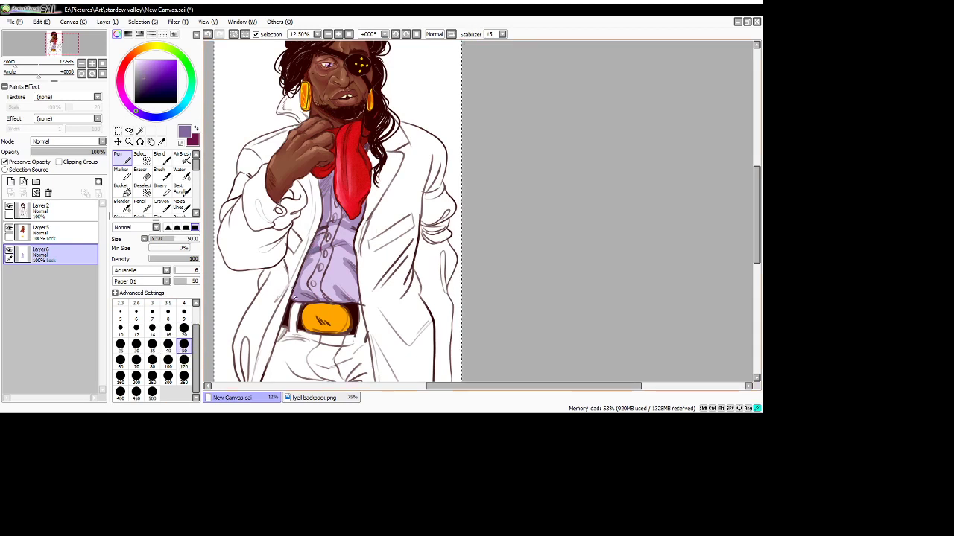
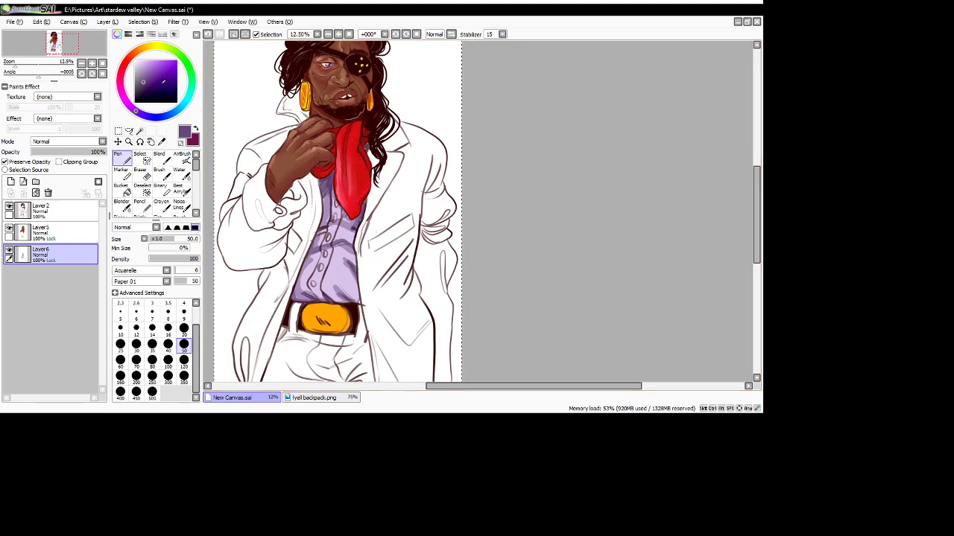
left_click(137, 60)
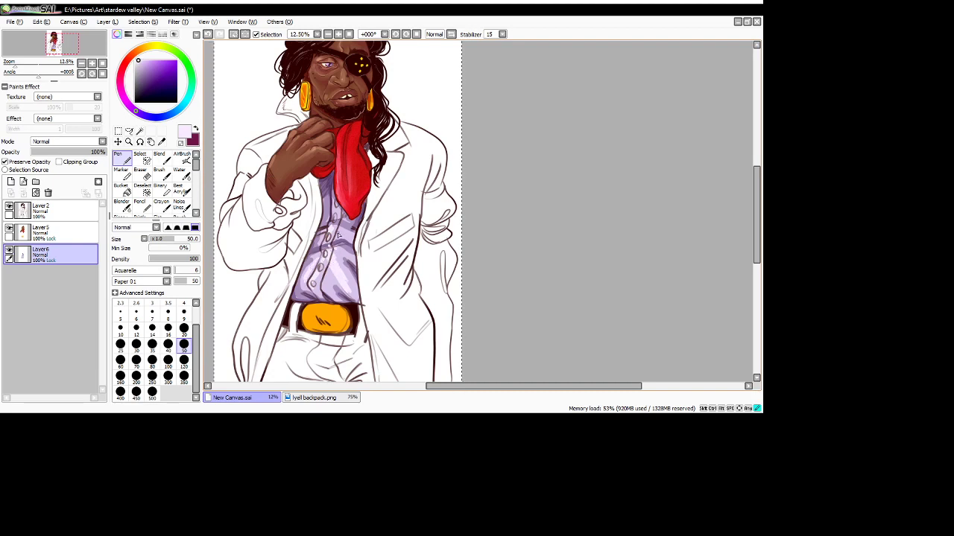
- Blend the shirt's shadows and highlights with the Water brush at size 60
left_click(179, 175)
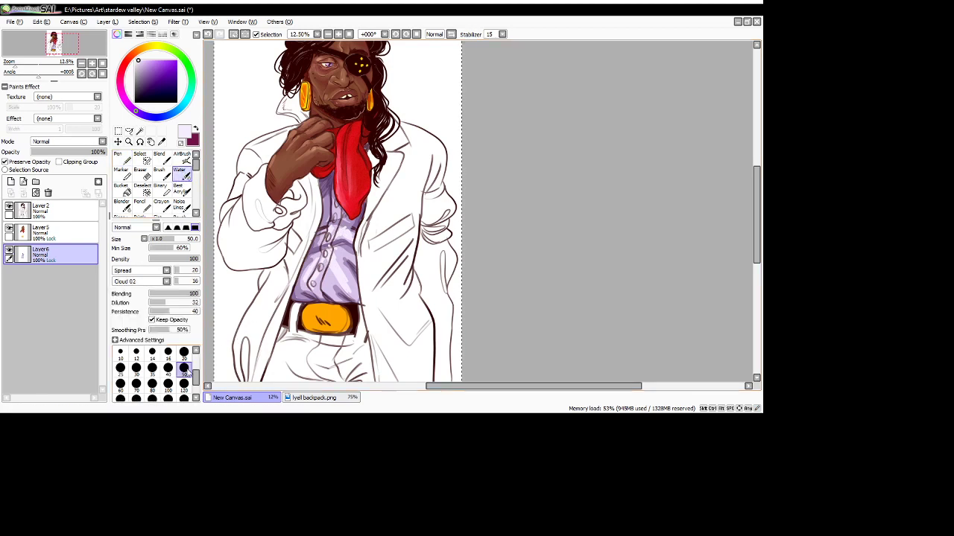
left_click(120, 383)
mouse_move(342, 262)
left_mouse_down()
mouse_move(348, 286)
mouse_move(337, 258)
mouse_move(356, 281)
mouse_move(347, 260)
mouse_move(358, 269)
mouse_move(359, 296)
mouse_move(331, 282)
mouse_move(346, 304)
mouse_move(301, 286)
mouse_move(324, 253)
left_mouse_up()
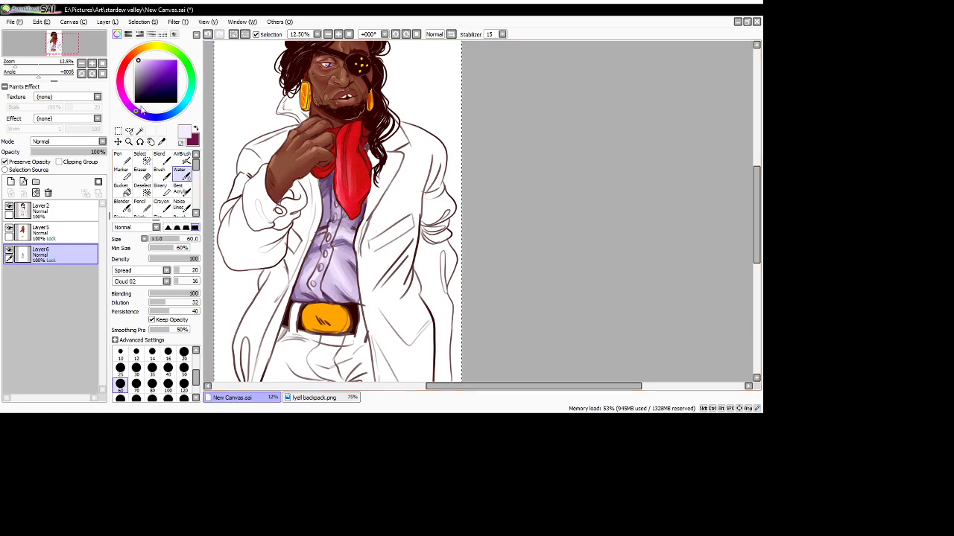
- Pick a golden orange and colour the shirt buttons with the Pen at size 50
left_click(144, 48)
left_click(177, 64)
left_click(179, 68)
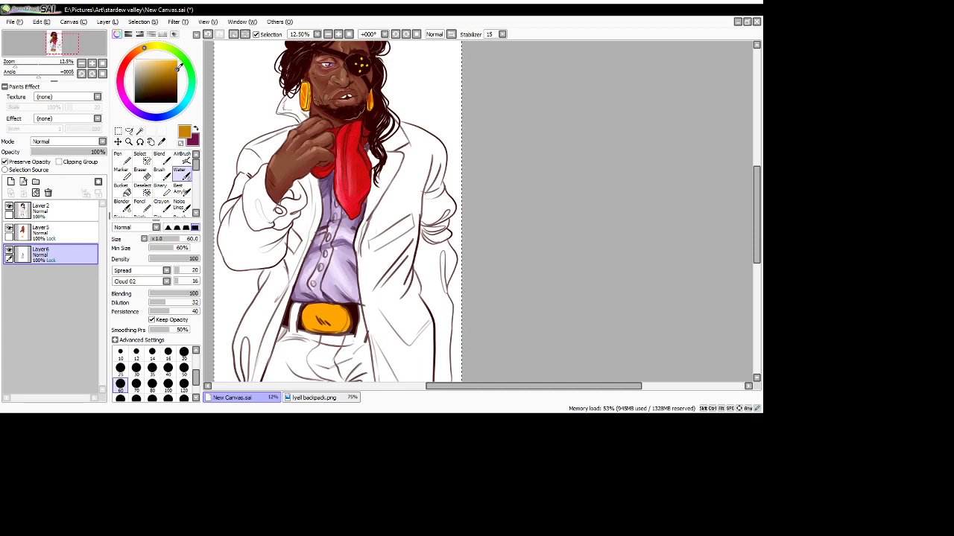
left_click(174, 61)
left_click(119, 158)
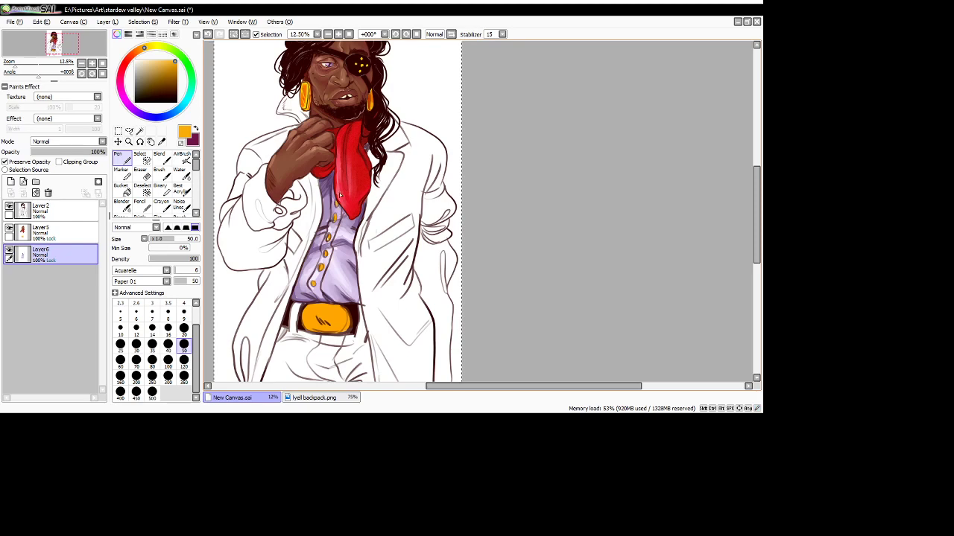
- Merge Layer5 down into Layer6 and turn off the merged layer's opacity preservation
scroll(331, 253, "up", 2)
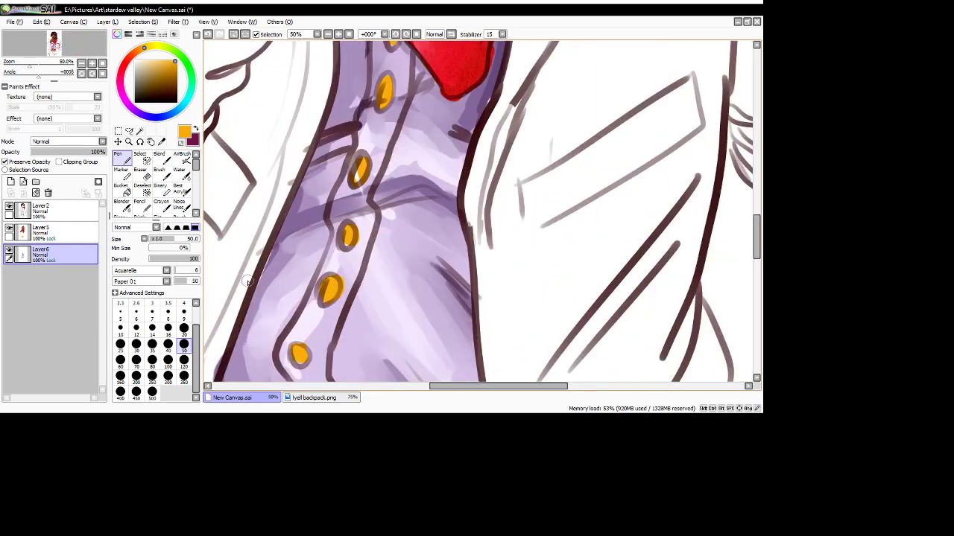
left_click(43, 233)
left_click(23, 193)
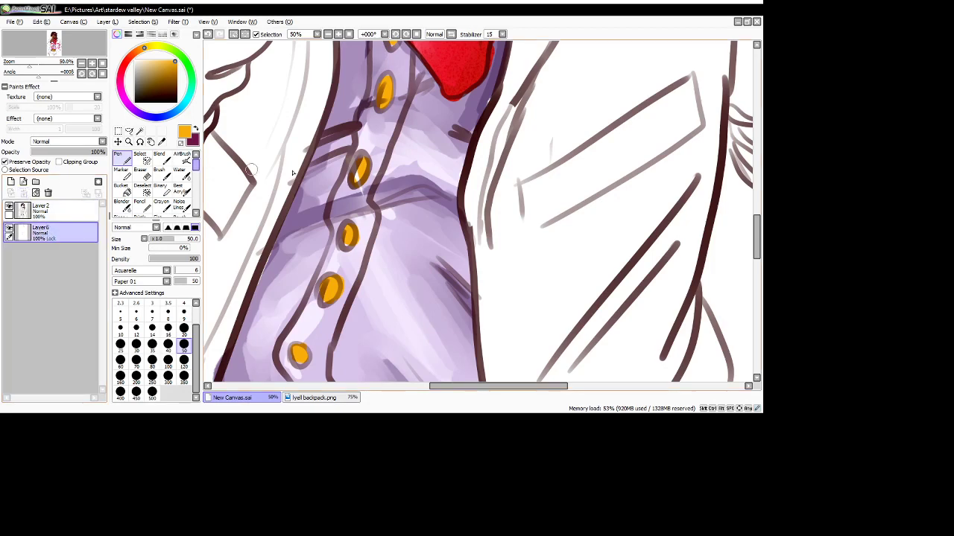
left_click(6, 162)
- Lighten the centres of the shirt buttons with a pale golden yellow using the Pen at size 50
left_click(161, 55)
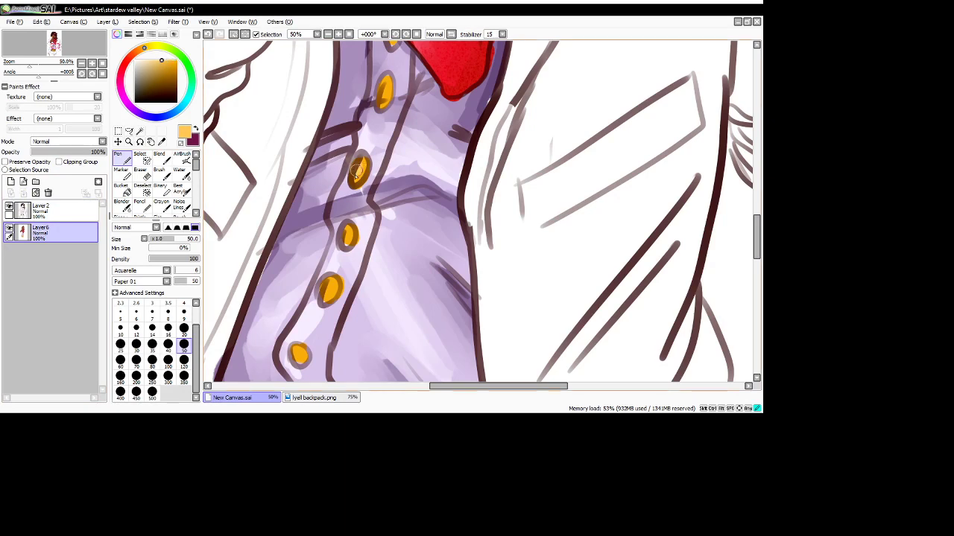
left_click_drag(385, 84, 384, 97)
mouse_move(325, 285)
left_mouse_down()
mouse_move(326, 294)
mouse_move(330, 280)
left_mouse_up()
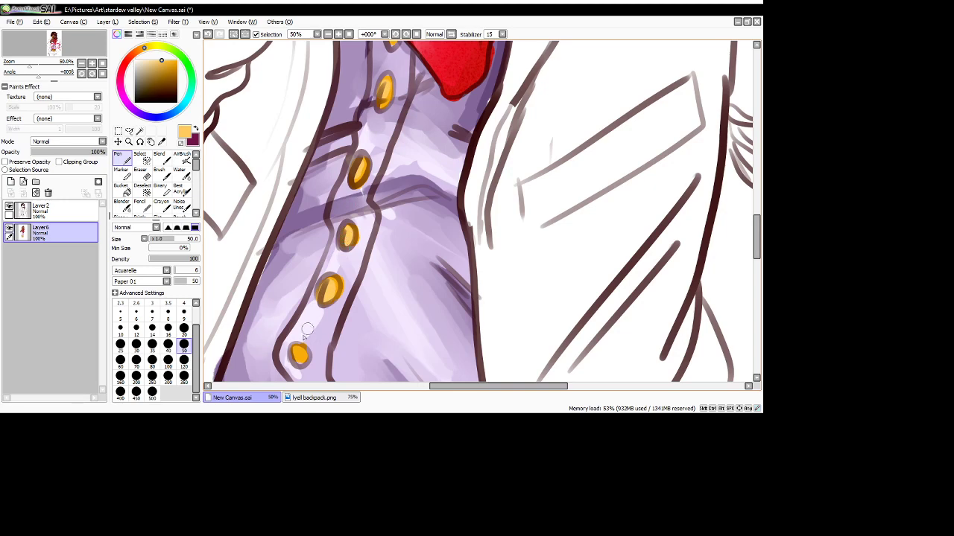
- Add small cream highlights to the shirt buttons with the Pen at size 20
left_click(141, 59)
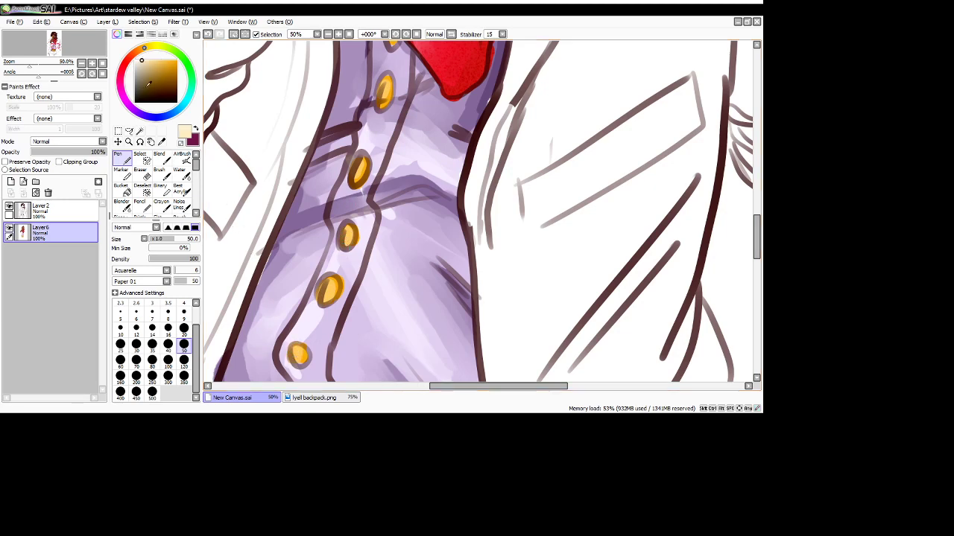
left_click(184, 328)
left_click_drag(296, 348, 306, 350)
left_click_drag(330, 279, 325, 301)
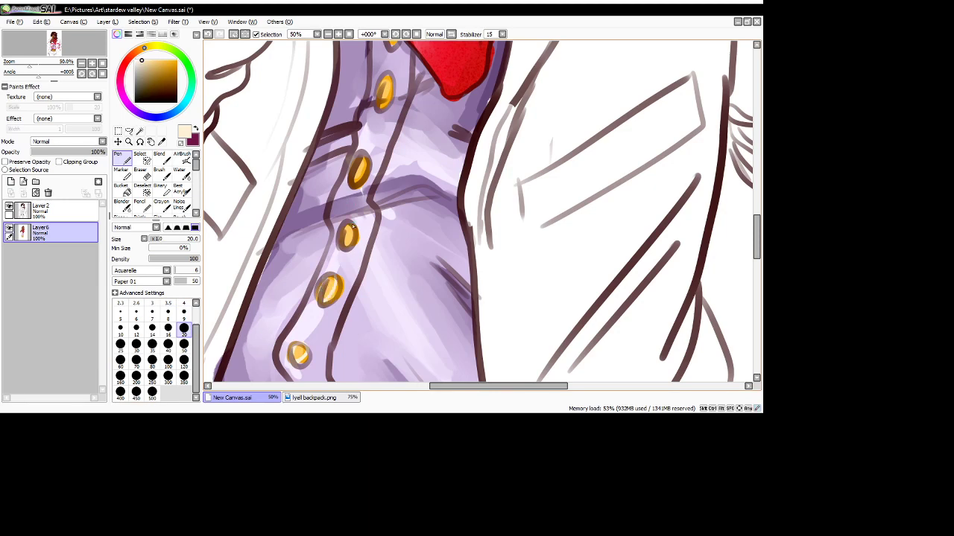
left_click_drag(347, 230, 345, 241)
left_click_drag(360, 172, 358, 159)
left_click_drag(387, 79, 382, 98)
- Sample the shirt's greyish purple and add shadow touches around the buttons with the Pen at size 20
left_click(337, 35)
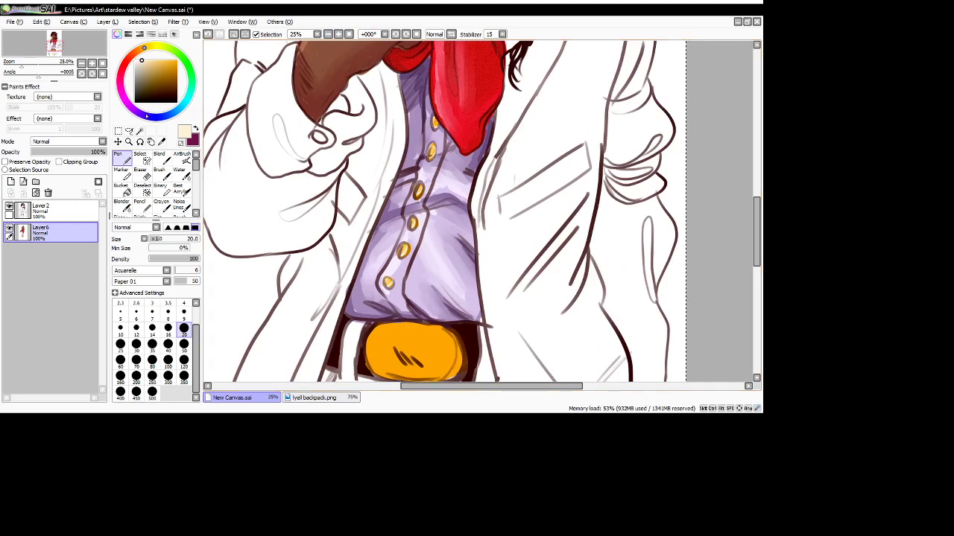
left_click(161, 142)
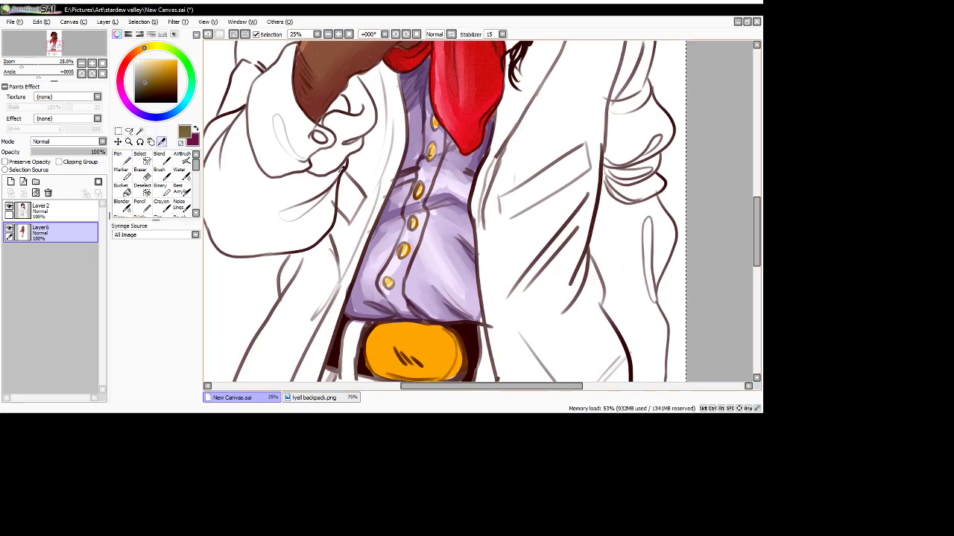
left_click(401, 212)
left_click(123, 157)
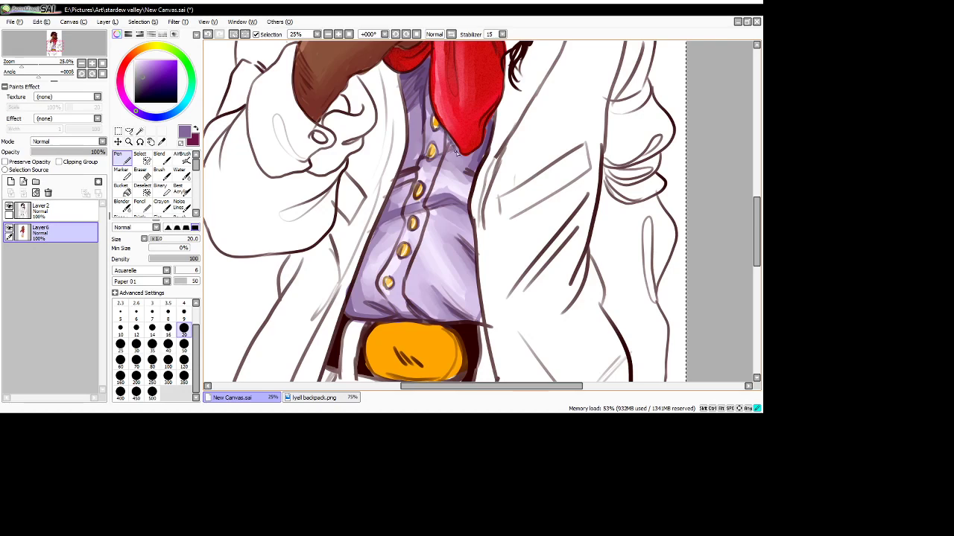
- Clear the selection and create a new layer beneath Layer6 for the coat colour
scroll(353, 127, "down", 6)
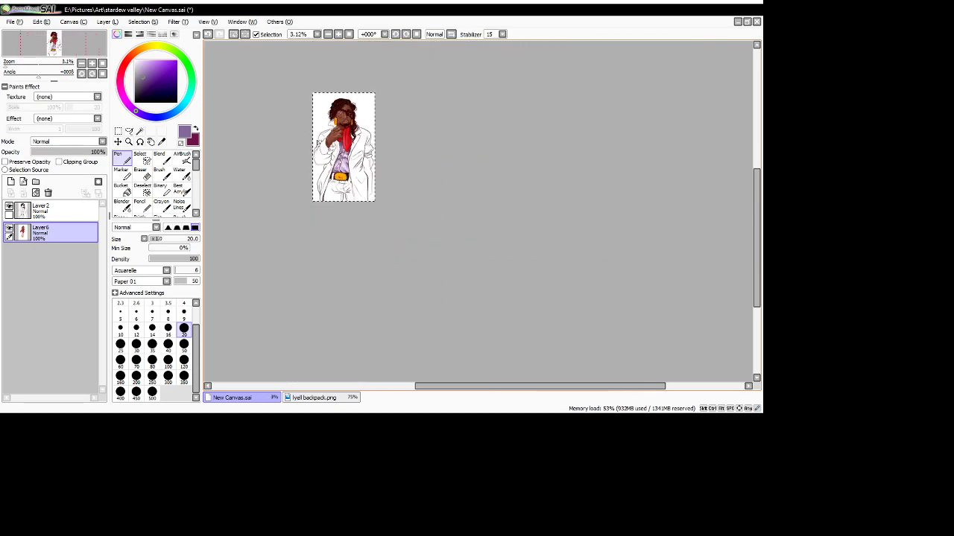
scroll(319, 132, "up", 4)
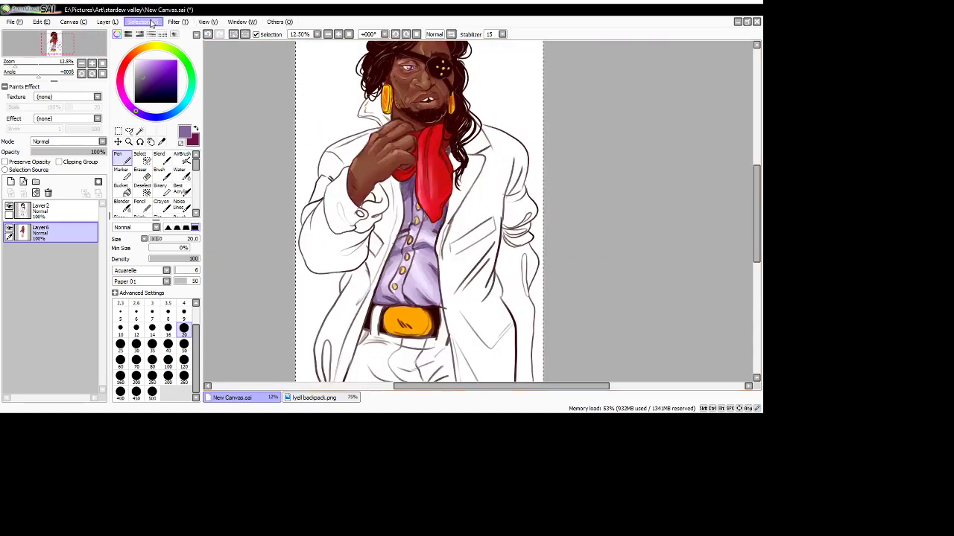
left_click(10, 182)
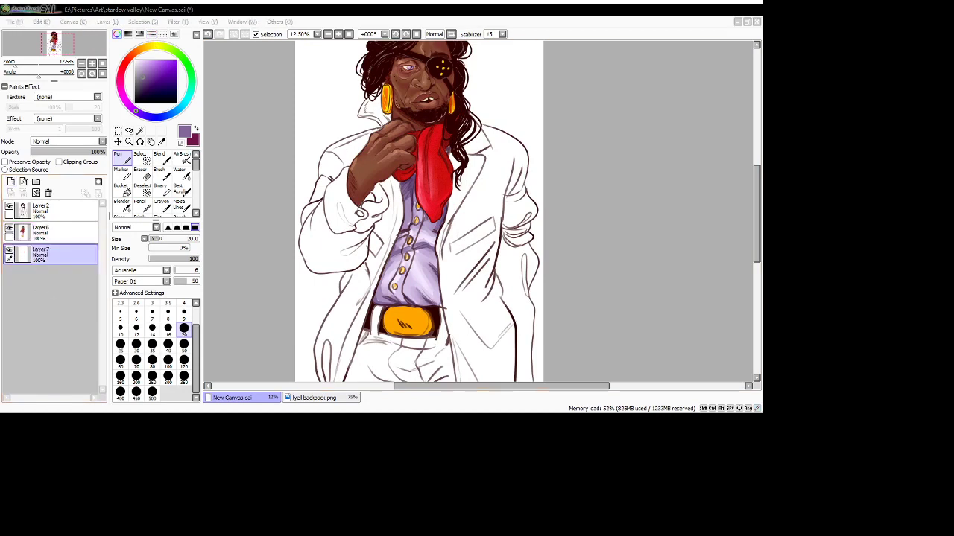
scroll(353, 288, "down", 1)
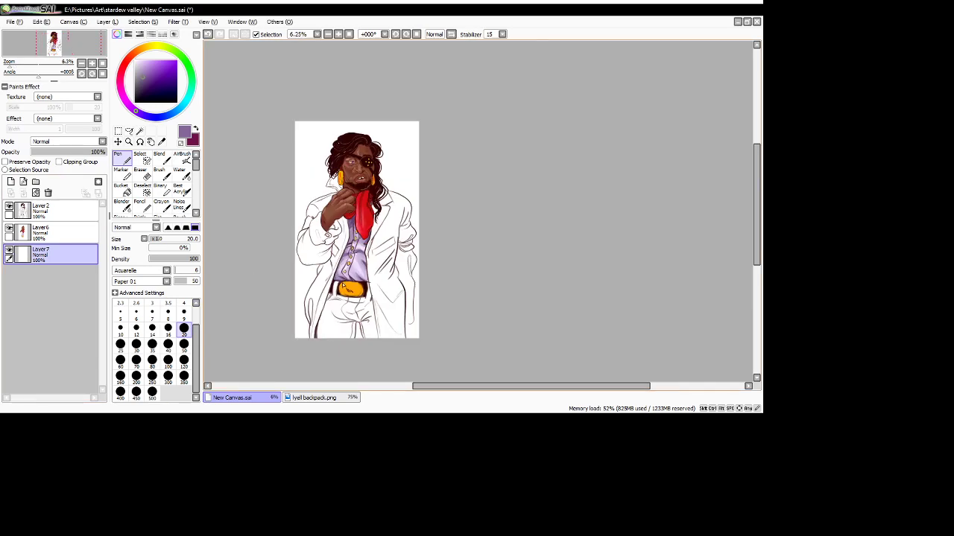
scroll(345, 281, "up", 1)
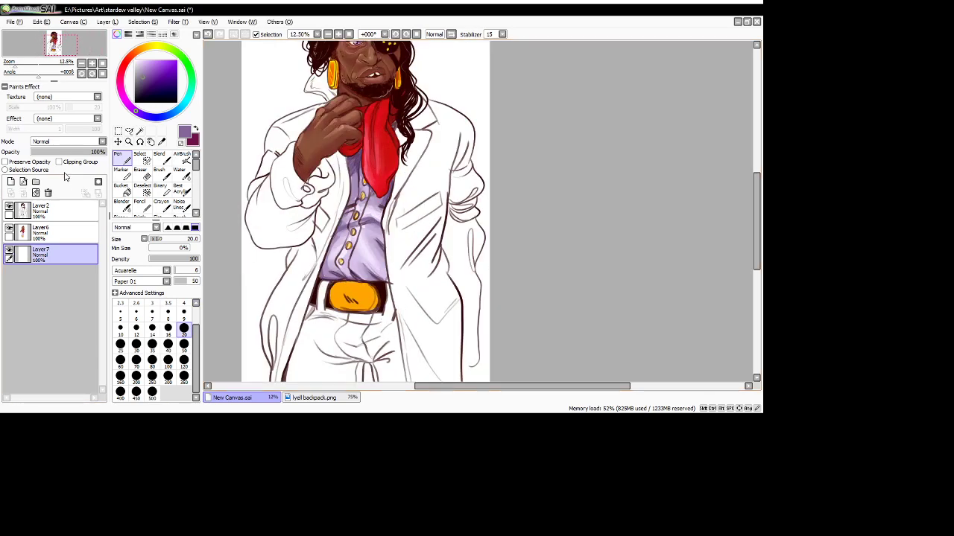
- Try a muted reddish brown on the raised arm's coat cuff with the Pen at size 350
mouse_move(147, 49)
left_mouse_down()
mouse_move(129, 58)
mouse_move(146, 75)
left_mouse_up()
left_click(145, 80)
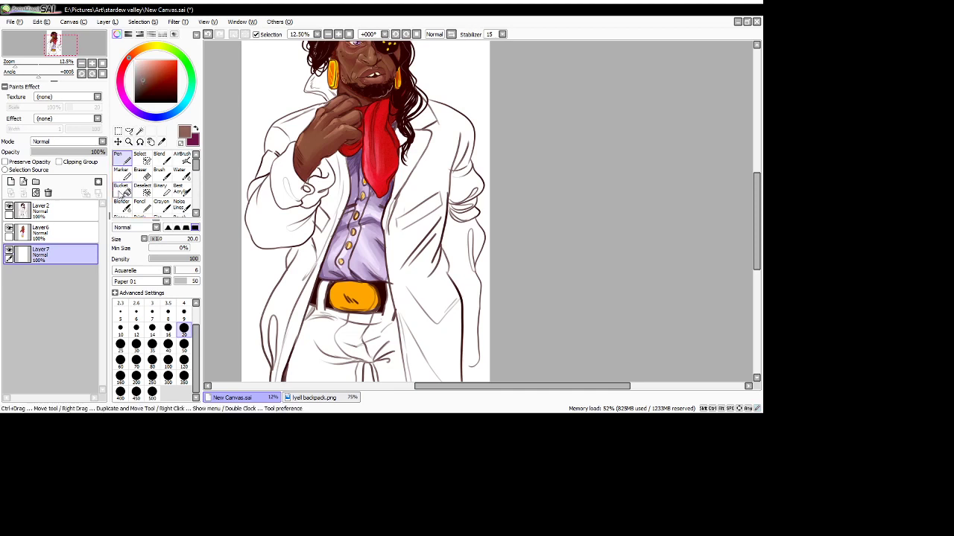
left_click(183, 375)
mouse_move(286, 162)
left_mouse_down()
mouse_move(292, 214)
mouse_move(291, 190)
mouse_move(304, 177)
mouse_move(315, 177)
mouse_move(320, 211)
mouse_move(329, 178)
mouse_move(317, 158)
left_mouse_up()
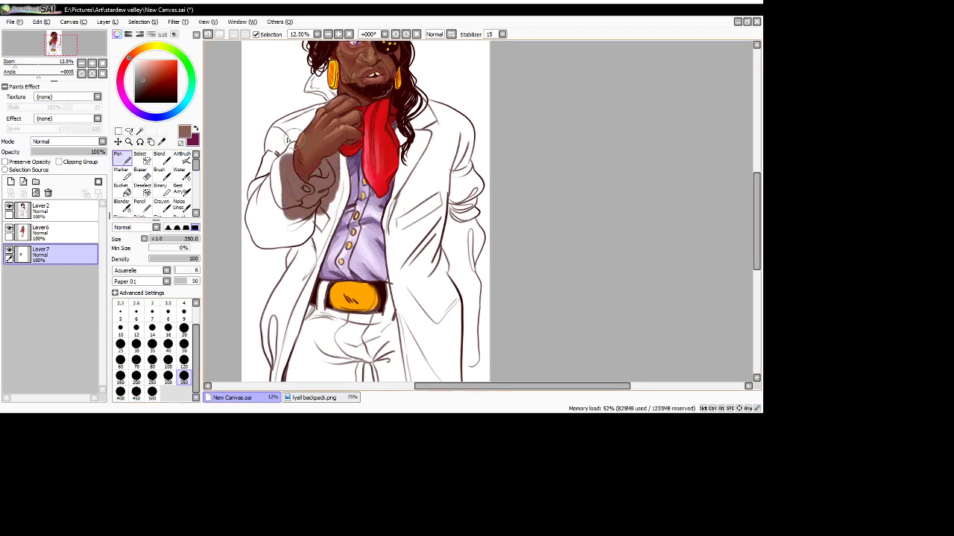
- Try a lighter, warmer tan over the raised arm's coat cuff and sleeve
left_click(147, 71)
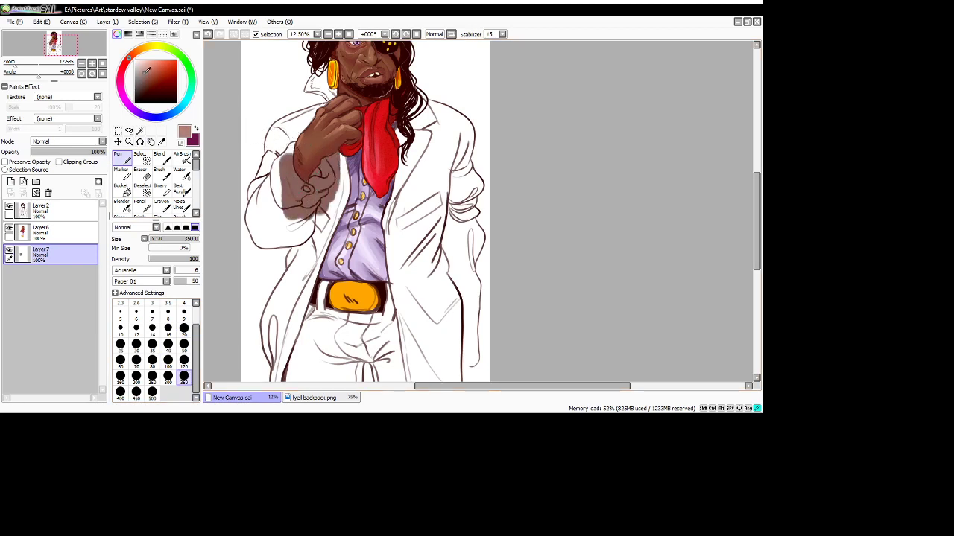
left_click_drag(135, 58, 139, 51)
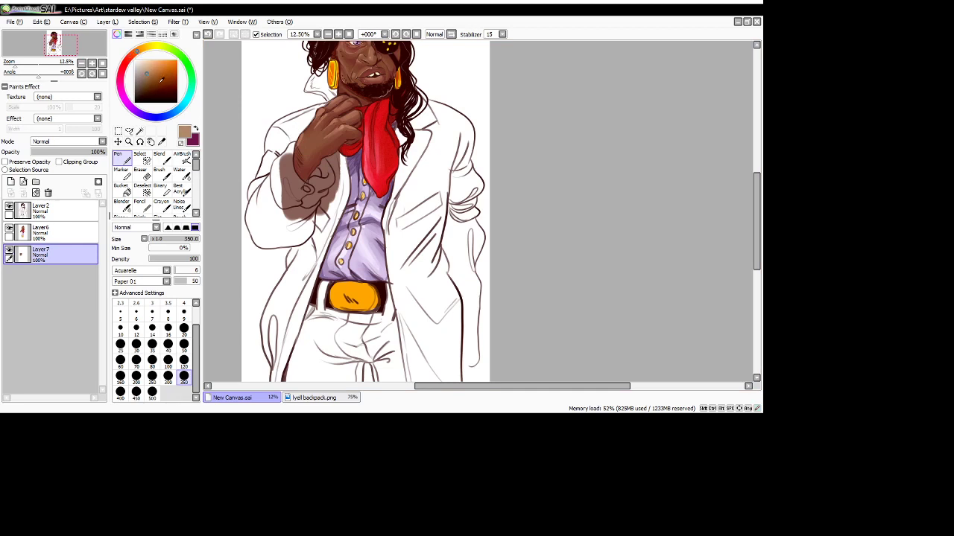
left_click(152, 72)
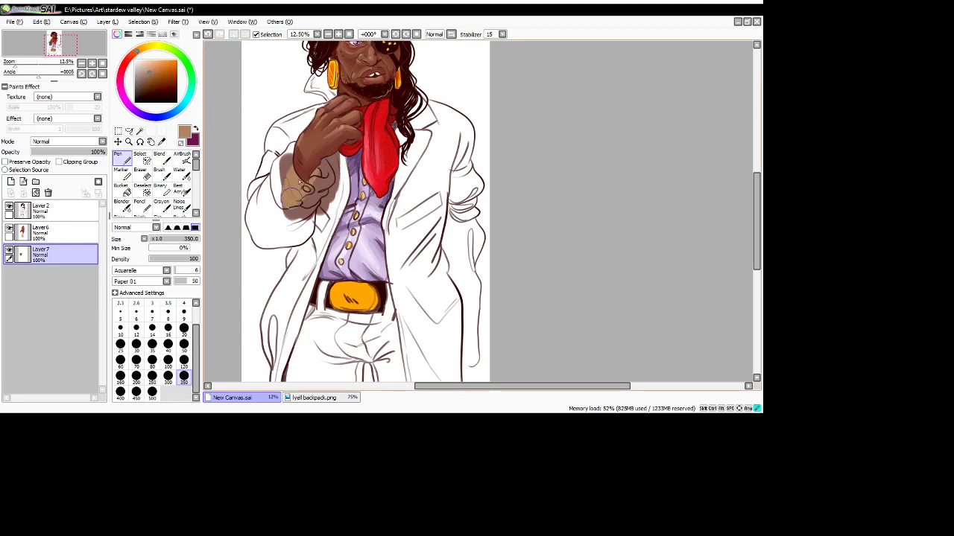
mouse_move(287, 202)
left_mouse_down()
mouse_move(272, 160)
mouse_move(283, 172)
mouse_move(285, 152)
left_mouse_up()
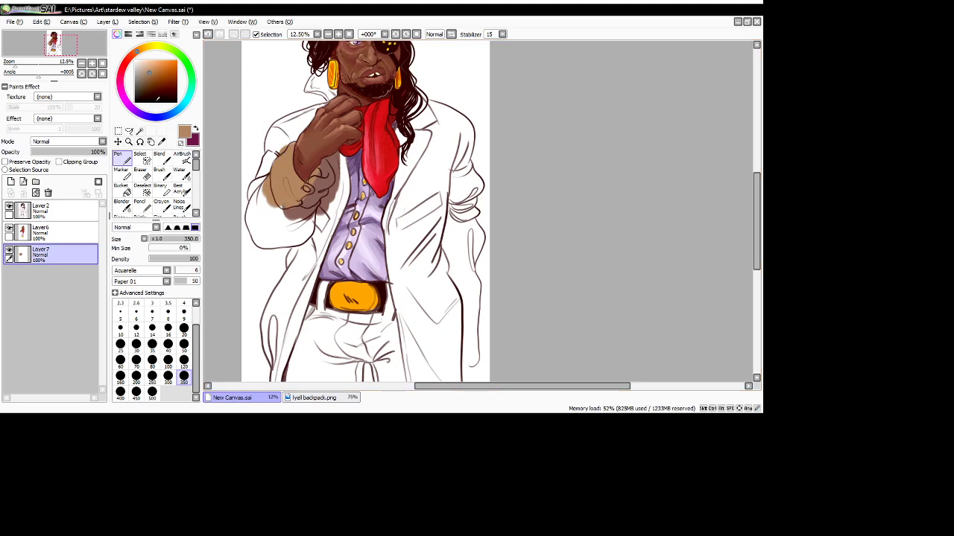
- Try a muted blue on the raised arm's sleeve and undo the stroke
left_click_drag(178, 112, 169, 116)
mouse_move(287, 153)
left_mouse_down()
mouse_move(268, 195)
mouse_move(280, 181)
left_mouse_up()
key("ctrl+z")
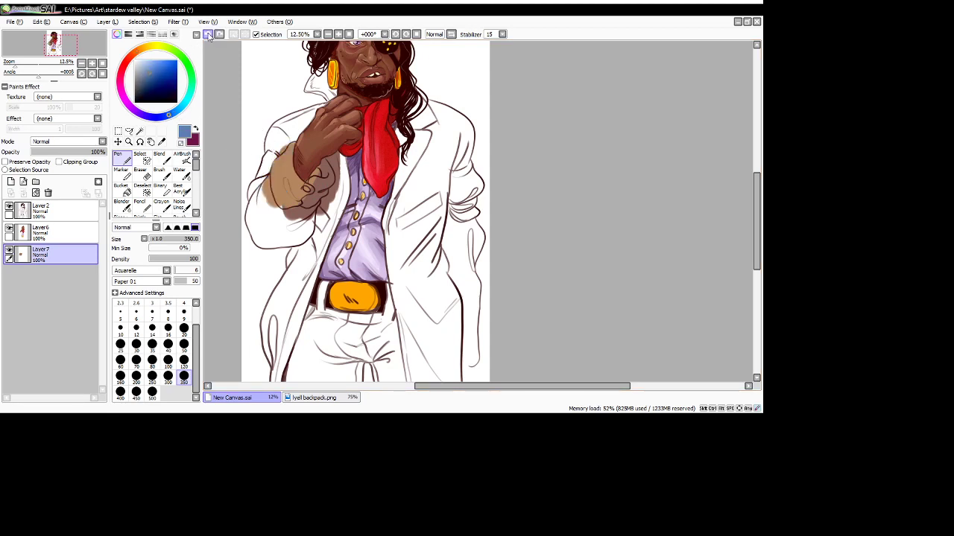
- Pick a greyish brown and fill the raised arm's sleeve and the adjoining coat front with the Pen at size 350
left_click(139, 54)
left_click_drag(149, 78, 142, 75)
mouse_move(286, 163)
left_mouse_down()
mouse_move(292, 147)
mouse_move(294, 203)
mouse_move(313, 179)
mouse_move(338, 201)
mouse_move(305, 270)
left_mouse_up()
mouse_move(315, 237)
left_mouse_down()
mouse_move(292, 222)
mouse_move(257, 235)
left_mouse_up()
- Fill the sleeve's edges and shoulder in greyish brown with the Pen at size 120, and erase the overspill outside the upper sleeve
left_click(183, 360)
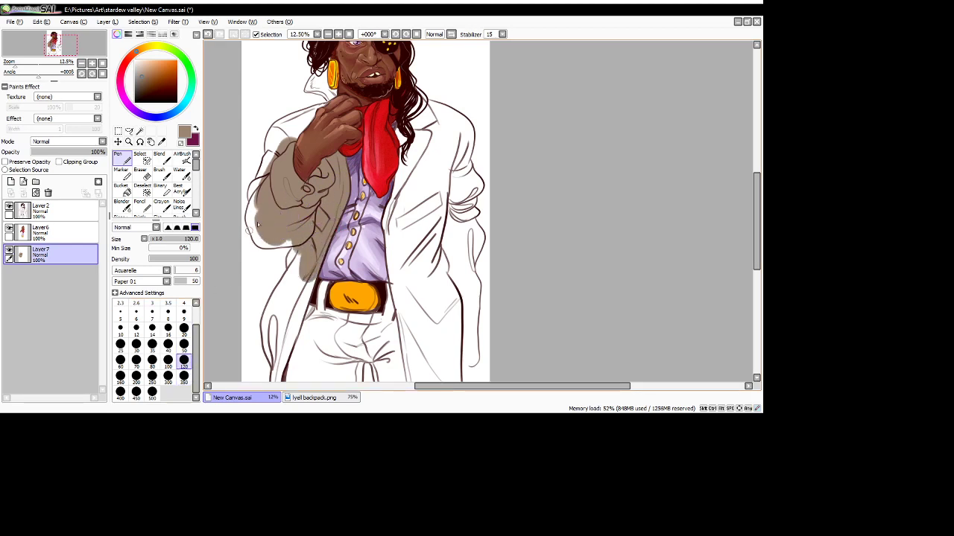
left_click_drag(256, 237, 269, 243)
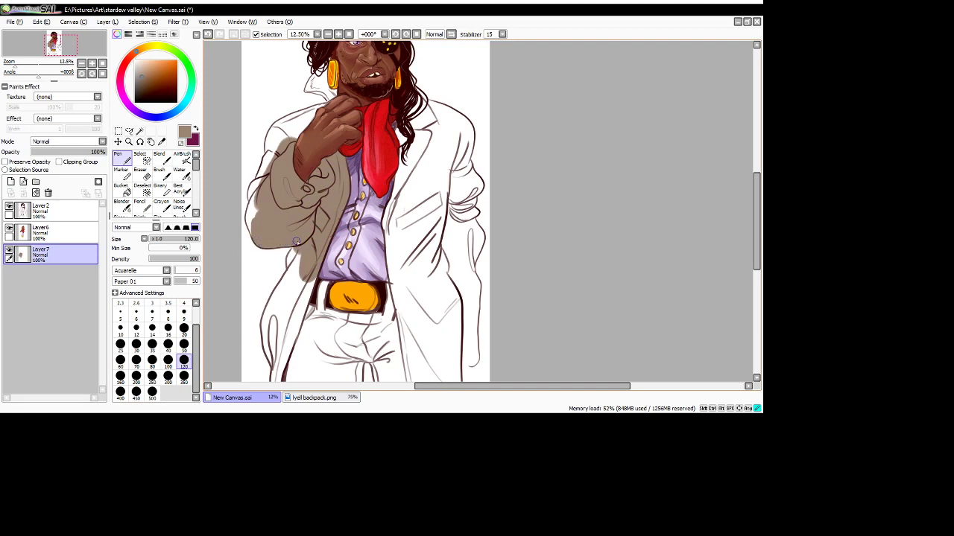
mouse_move(262, 199)
left_mouse_down()
mouse_move(252, 229)
mouse_move(273, 170)
mouse_move(250, 199)
mouse_move(266, 142)
mouse_move(294, 118)
mouse_move(300, 123)
mouse_move(282, 157)
left_mouse_up()
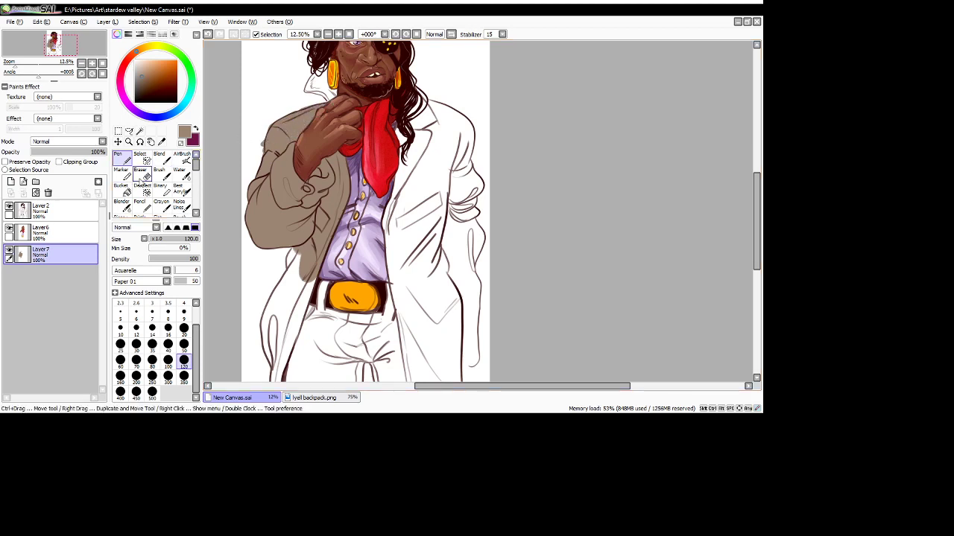
left_click(140, 172)
left_click_drag(263, 138, 262, 153)
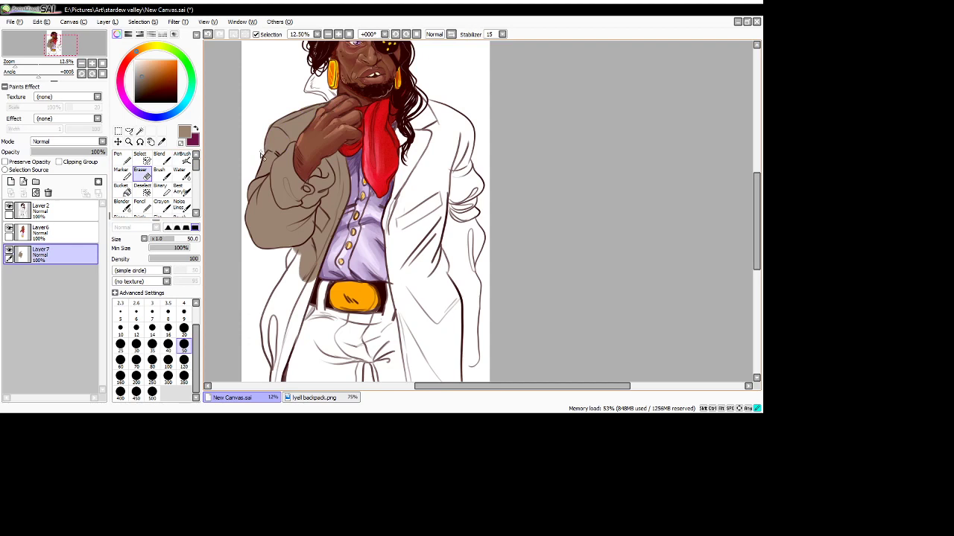
- Fill the upturned collar and the raised-arm side's lower coat flap in greyish brown with the Pen at size 120
left_click(120, 158)
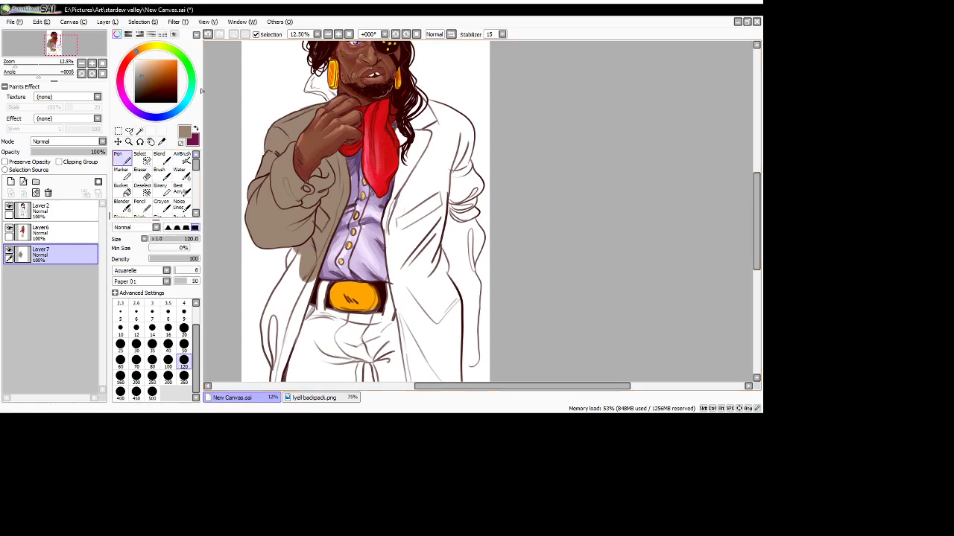
mouse_move(323, 65)
left_mouse_down()
mouse_move(337, 105)
mouse_move(323, 88)
left_mouse_up()
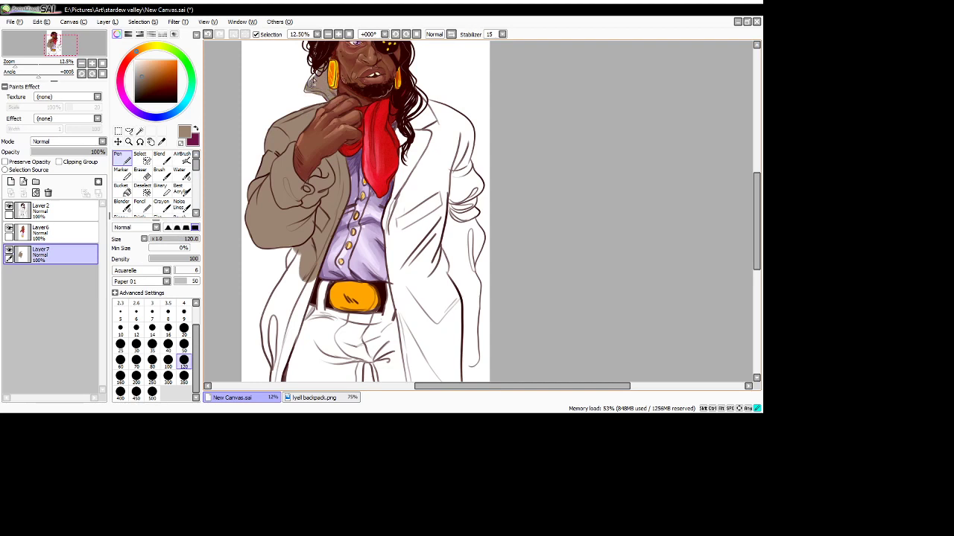
mouse_move(312, 75)
left_mouse_down()
mouse_move(309, 85)
mouse_move(326, 95)
left_mouse_up()
mouse_move(313, 260)
left_mouse_down()
mouse_move(297, 321)
mouse_move(306, 266)
mouse_move(292, 277)
mouse_move(298, 239)
left_mouse_up()
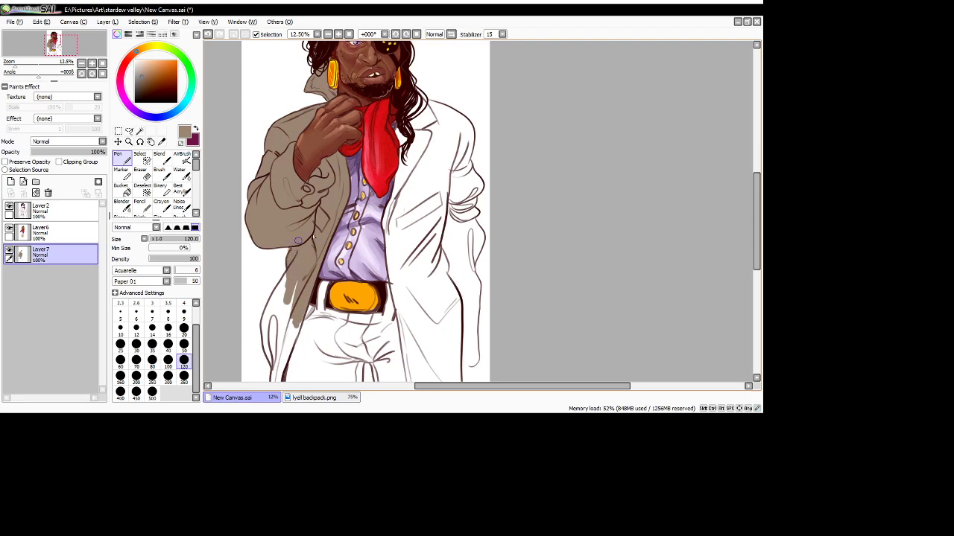
scroll(739, 242, "down", 3)
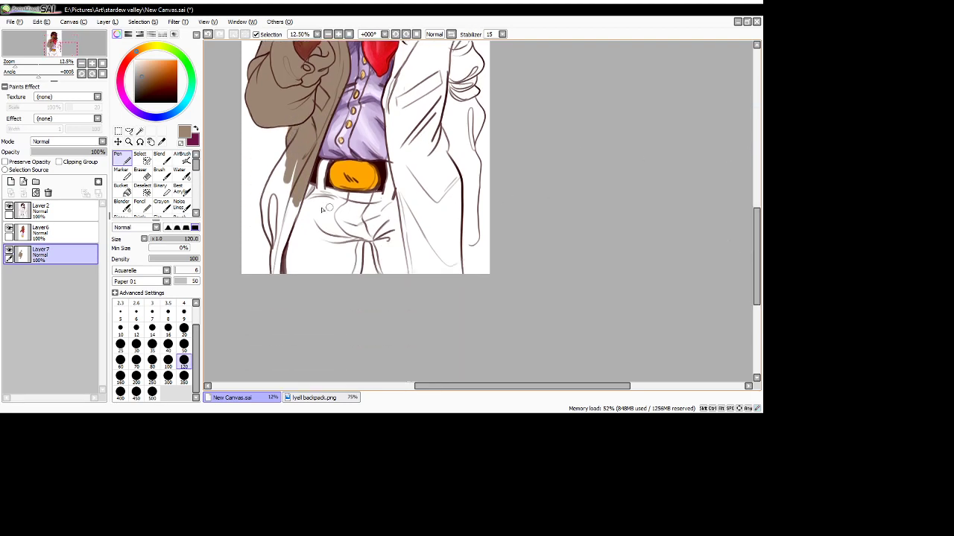
mouse_move(296, 190)
left_mouse_down()
mouse_move(276, 254)
mouse_move(279, 278)
mouse_move(295, 212)
left_mouse_up()
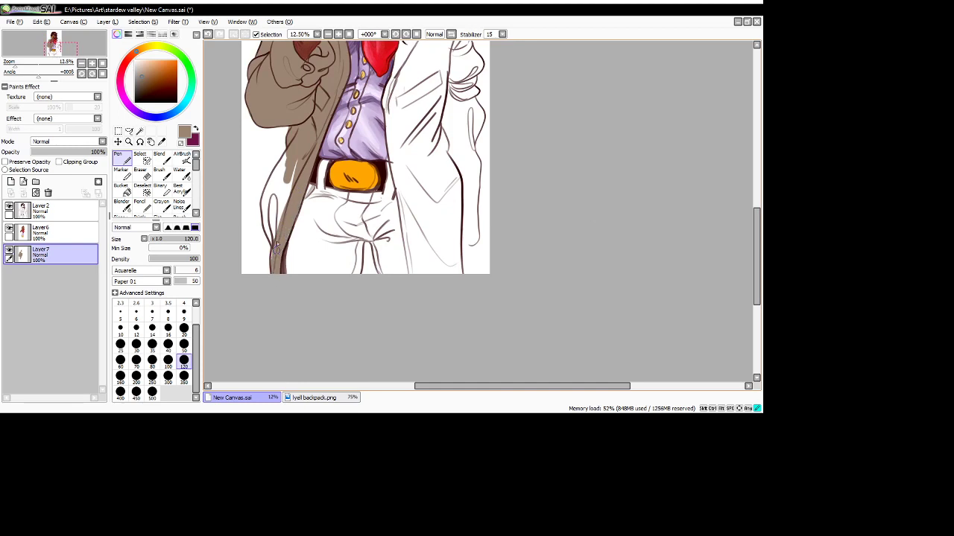
mouse_move(276, 250)
left_mouse_down()
mouse_move(278, 210)
mouse_move(271, 237)
mouse_move(265, 221)
mouse_move(274, 185)
mouse_move(263, 208)
mouse_move(275, 175)
mouse_move(266, 196)
mouse_move(280, 164)
mouse_move(271, 185)
mouse_move(296, 160)
mouse_move(283, 216)
left_mouse_up()
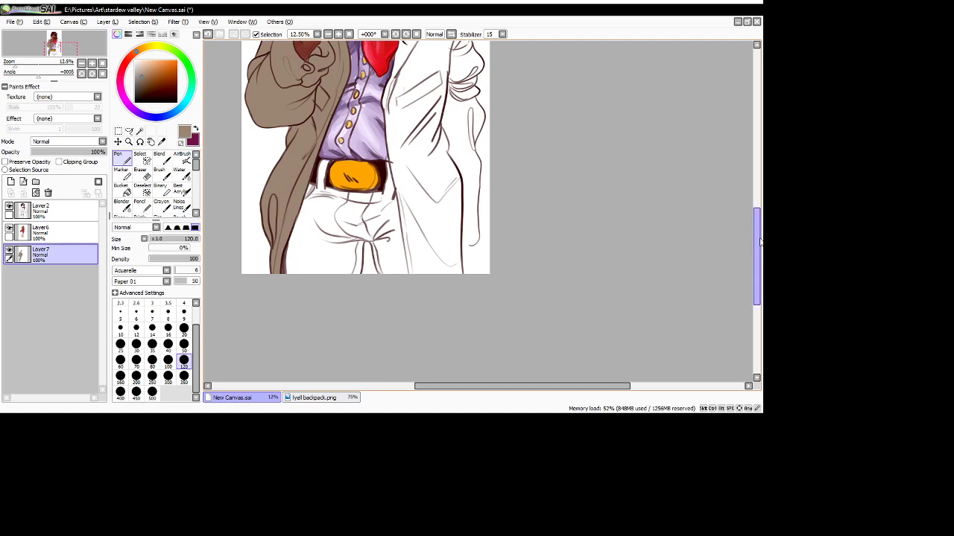
- Fill the lapel and coat front on the lowered-arm side with the Pen at sizes 120 and 350, and erase the overspill onto the trousers
left_click_drag(760, 242, 760, 216)
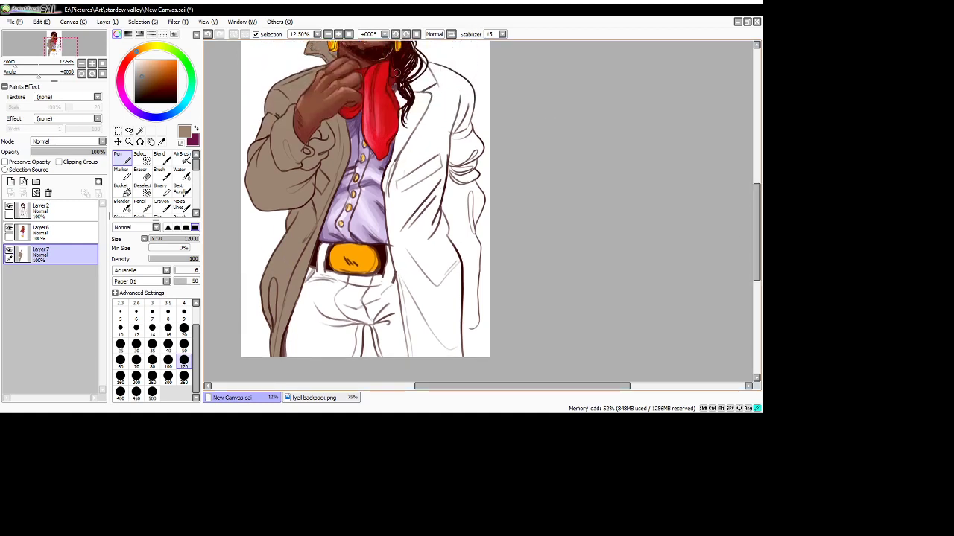
mouse_move(397, 72)
left_mouse_down()
mouse_move(399, 97)
mouse_move(422, 112)
mouse_move(435, 95)
mouse_move(410, 61)
mouse_move(434, 80)
mouse_move(404, 155)
left_mouse_up()
left_click(184, 375)
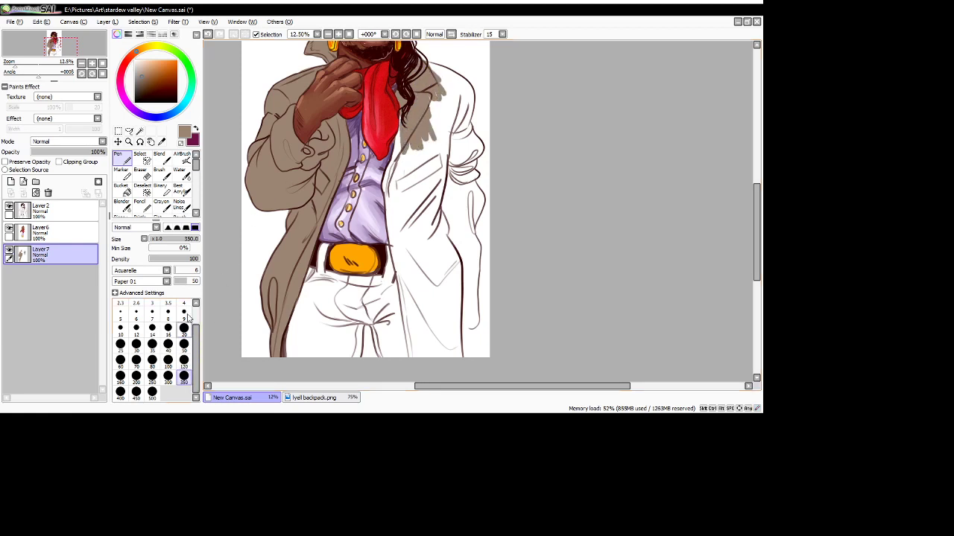
mouse_move(436, 123)
left_mouse_down()
mouse_move(391, 210)
mouse_move(403, 269)
mouse_move(403, 161)
mouse_move(429, 112)
mouse_move(443, 224)
mouse_move(458, 141)
mouse_move(421, 108)
mouse_move(396, 162)
left_mouse_up()
mouse_move(440, 108)
left_mouse_down()
mouse_move(432, 291)
mouse_move(404, 233)
mouse_move(424, 334)
mouse_move(401, 259)
mouse_move(431, 370)
left_mouse_up()
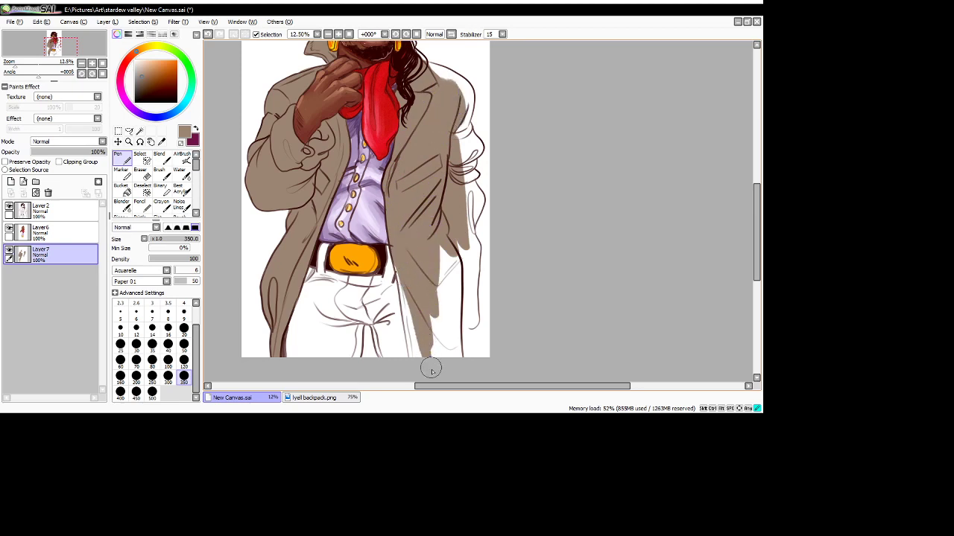
mouse_move(397, 270)
left_mouse_down()
mouse_move(411, 317)
mouse_move(398, 282)
mouse_move(416, 351)
left_mouse_up()
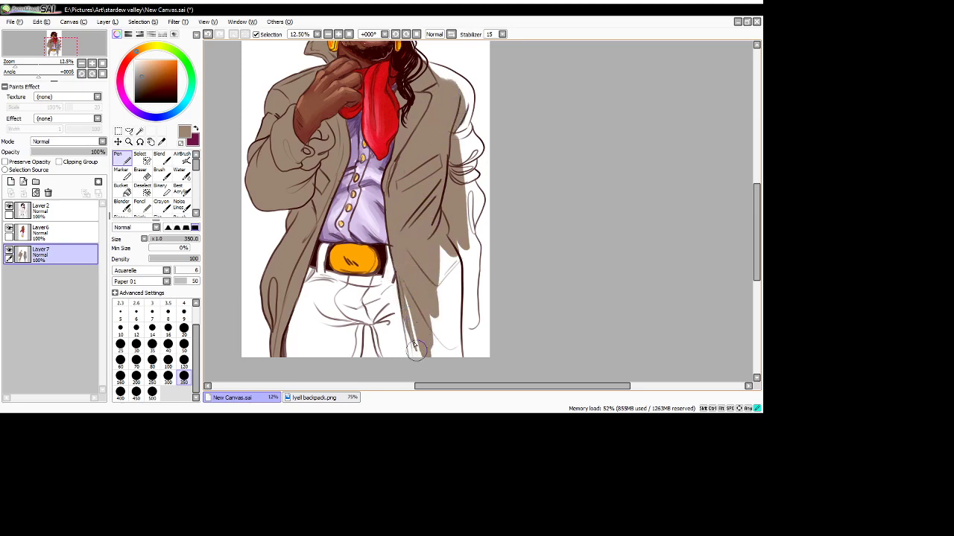
left_click_drag(397, 292, 420, 368)
left_click_drag(403, 325, 424, 375)
left_click_drag(411, 300, 422, 355)
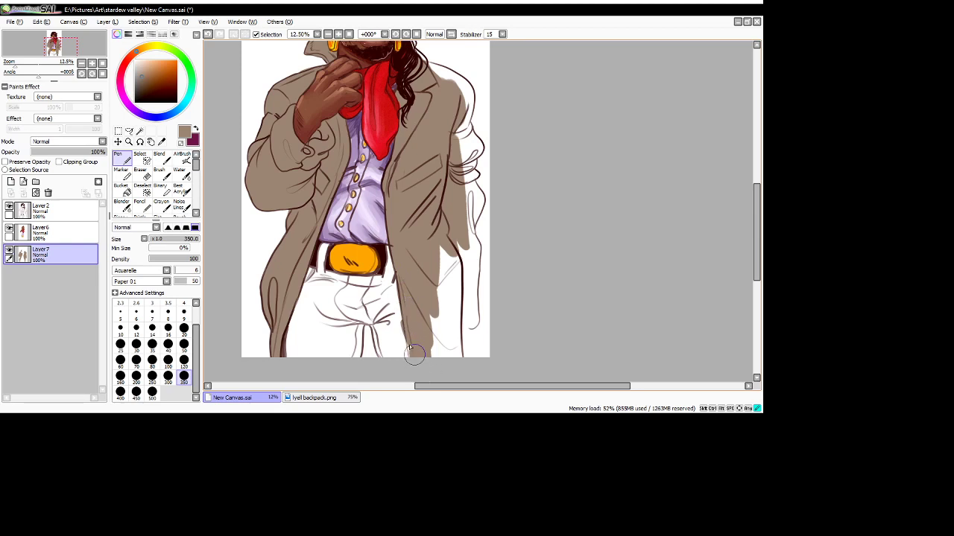
left_click(140, 173)
left_click_drag(400, 282, 401, 324)
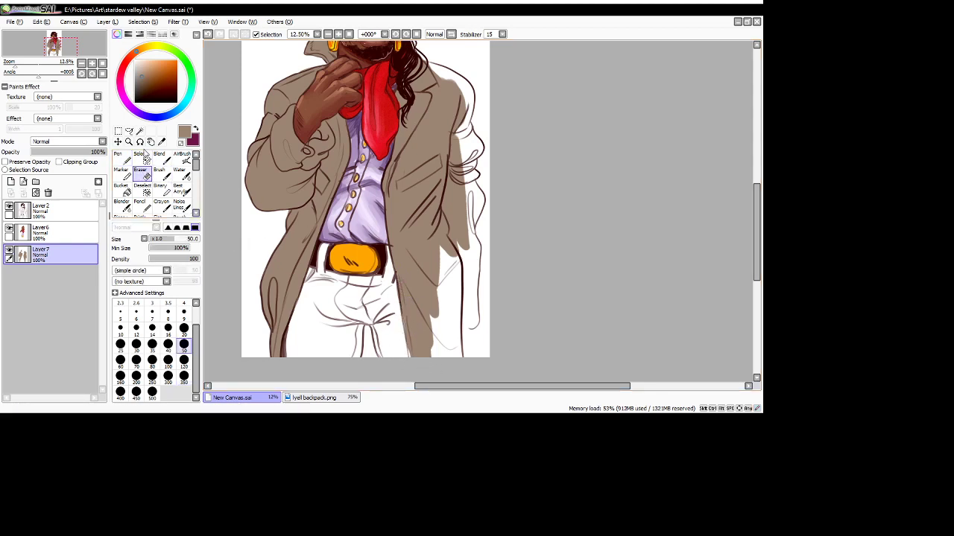
- Fill the lowered-arm side's coat hem and the outer section hanging below the sleeve folds in greyish brown with the Pen at size 120
left_click(121, 158)
left_click(183, 361)
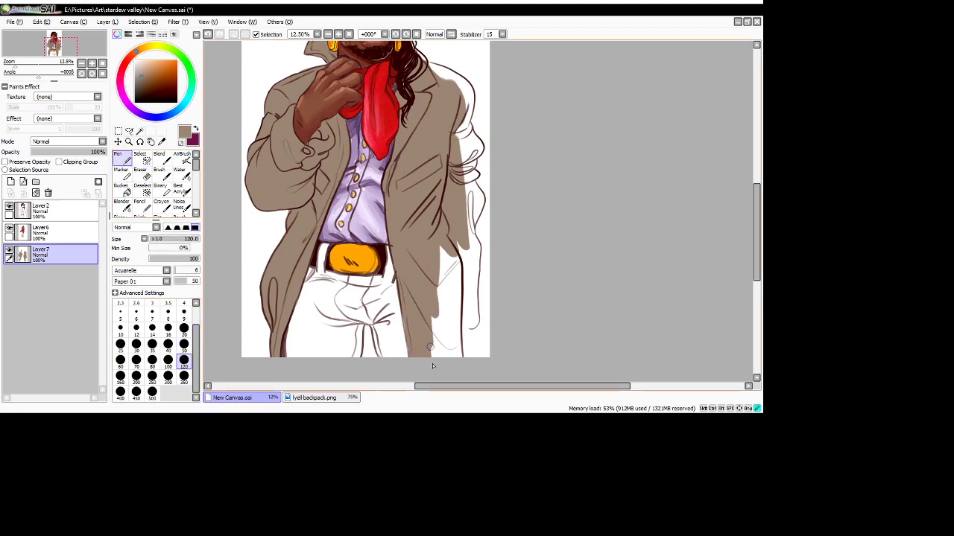
mouse_move(430, 347)
left_mouse_down()
mouse_move(442, 274)
mouse_move(451, 305)
mouse_move(442, 262)
mouse_move(465, 249)
mouse_move(429, 324)
mouse_move(450, 311)
mouse_move(443, 327)
mouse_move(447, 316)
mouse_move(460, 363)
left_mouse_up()
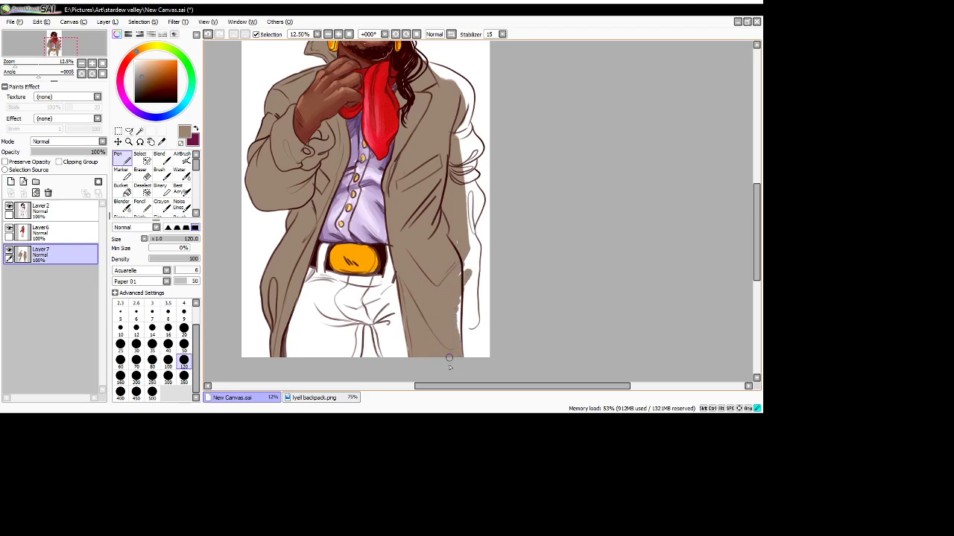
mouse_move(457, 296)
left_mouse_down()
mouse_move(457, 350)
mouse_move(461, 316)
mouse_move(472, 322)
mouse_move(456, 277)
mouse_move(465, 264)
mouse_move(460, 291)
mouse_move(473, 235)
mouse_move(471, 290)
left_mouse_up()
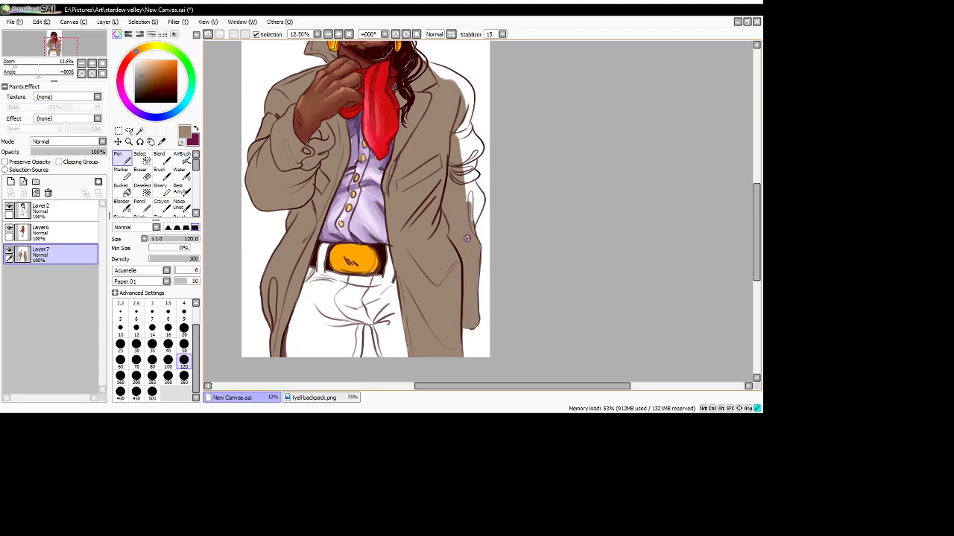
left_click_drag(467, 238, 470, 224)
left_click_drag(472, 182, 474, 209)
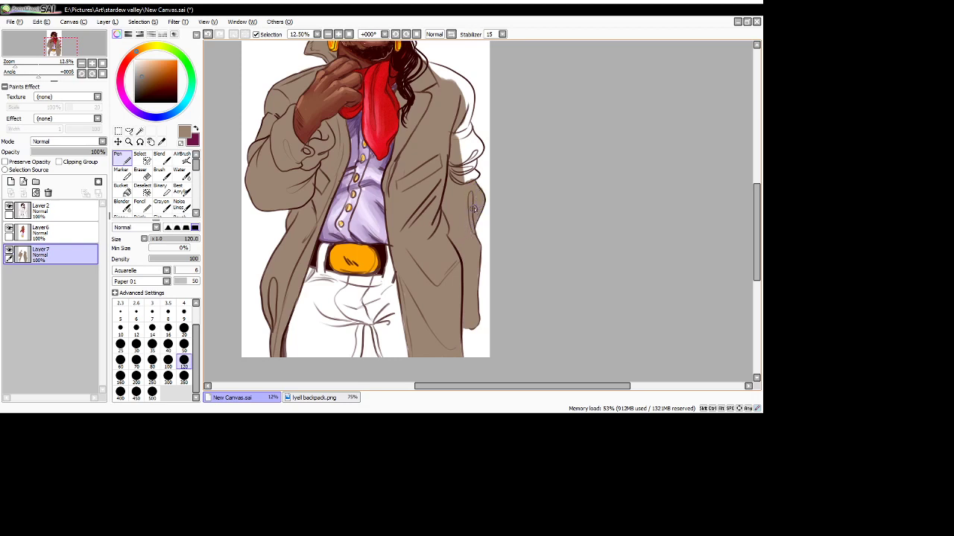
- Fill the lowered arm's shoulder, upper sleeve and bunched sleeve folds in the same greyish brown
scroll(478, 133, "up", 3)
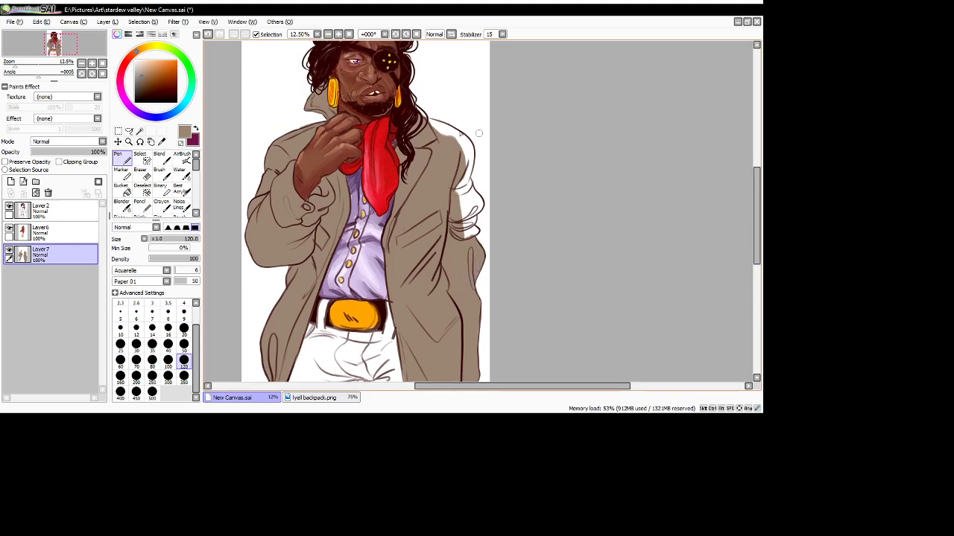
mouse_move(429, 134)
left_mouse_down()
mouse_move(450, 128)
mouse_move(455, 151)
mouse_move(444, 127)
mouse_move(470, 145)
mouse_move(456, 182)
left_mouse_up()
mouse_move(468, 148)
left_mouse_down()
mouse_move(460, 199)
mouse_move(464, 232)
mouse_move(472, 186)
mouse_move(472, 230)
left_mouse_up()
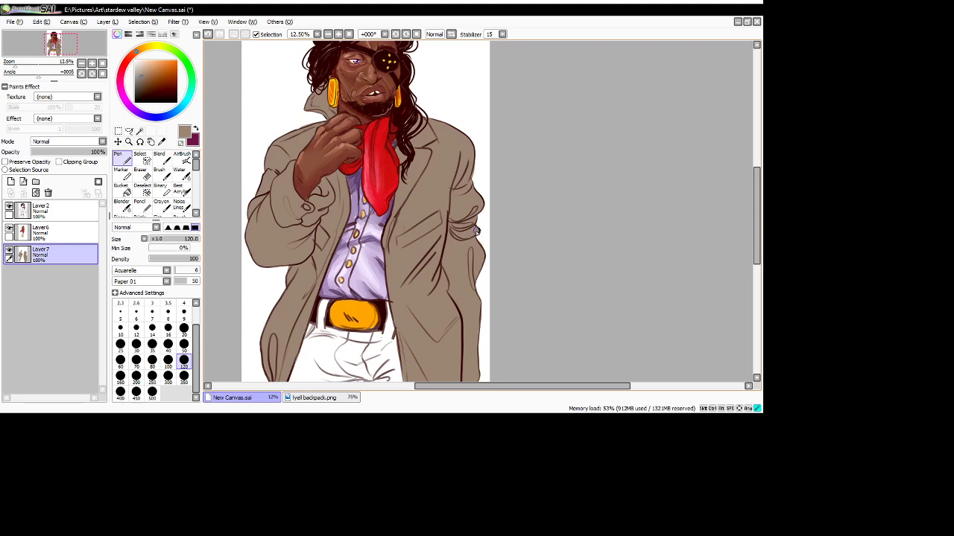
- Add a new layer and place it beneath the coat's colour layer, Layer7
scroll(475, 215, "down", 1)
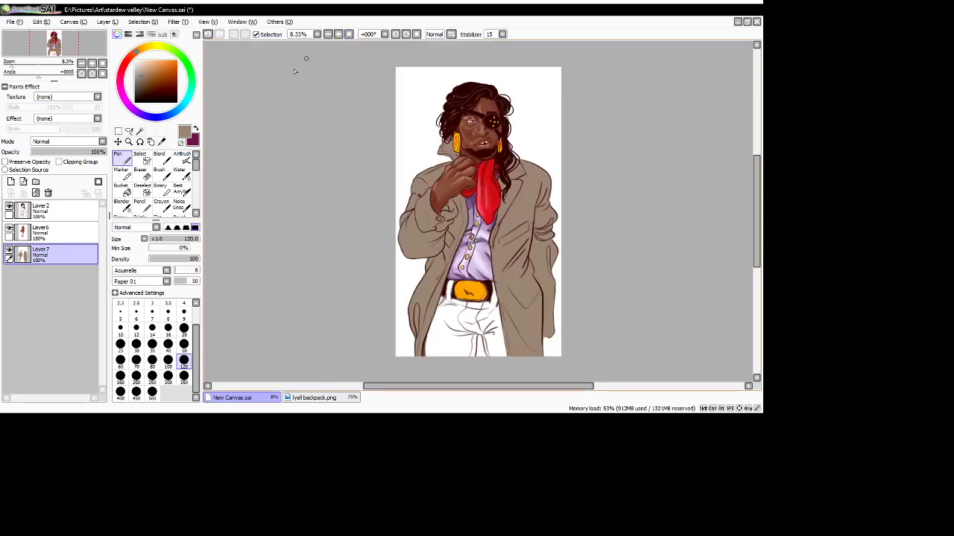
left_click(10, 182)
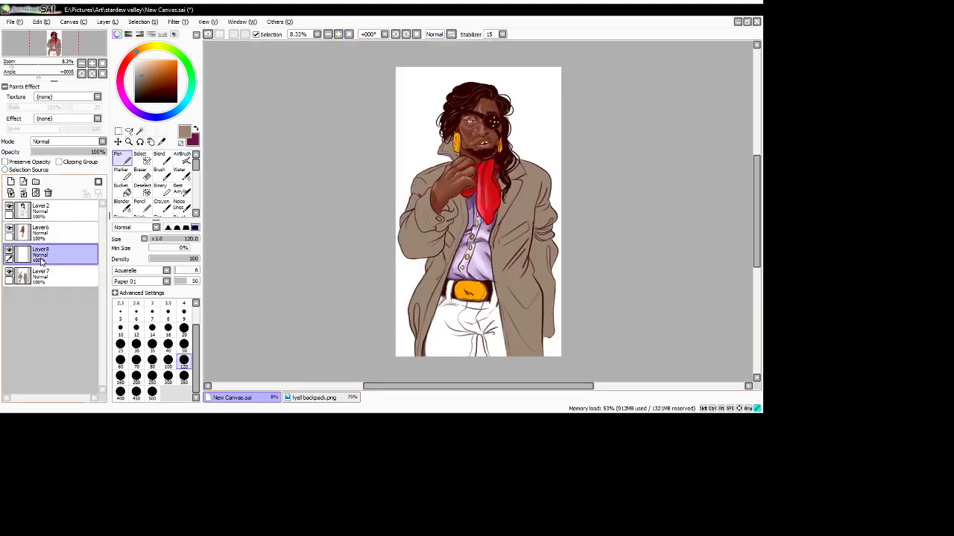
left_click_drag(42, 260, 45, 300)
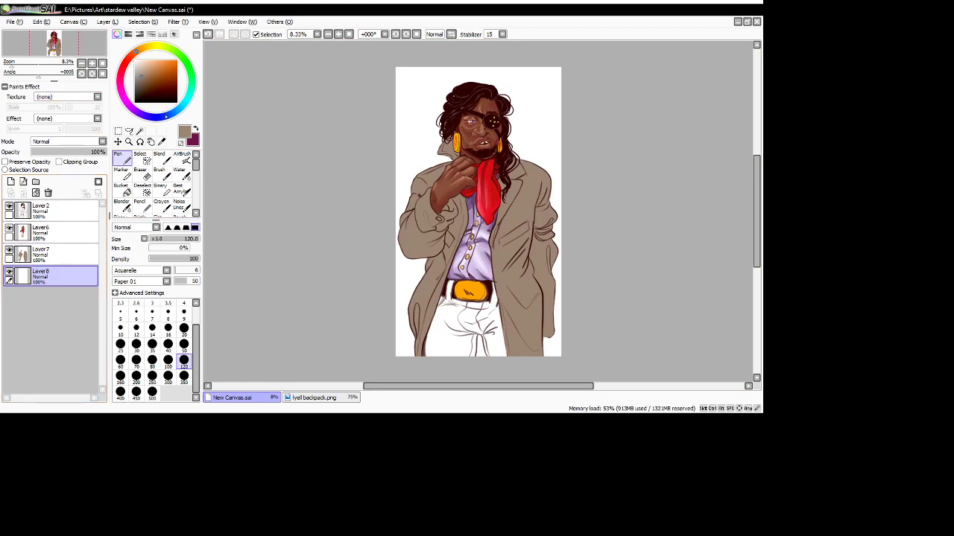
- Pick a light greyish blue and start filling the trousers with the Pen at sizes 500 and 120, undoing one stray stroke
left_click_drag(165, 116, 177, 112)
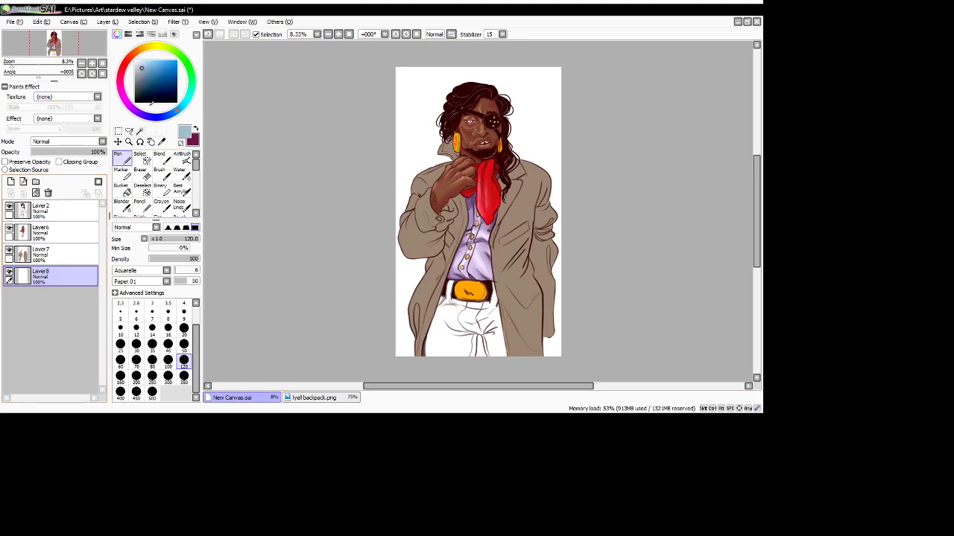
left_click(152, 393)
mouse_move(452, 304)
left_mouse_down()
mouse_move(467, 292)
mouse_move(477, 288)
mouse_move(500, 330)
mouse_move(482, 341)
left_mouse_up()
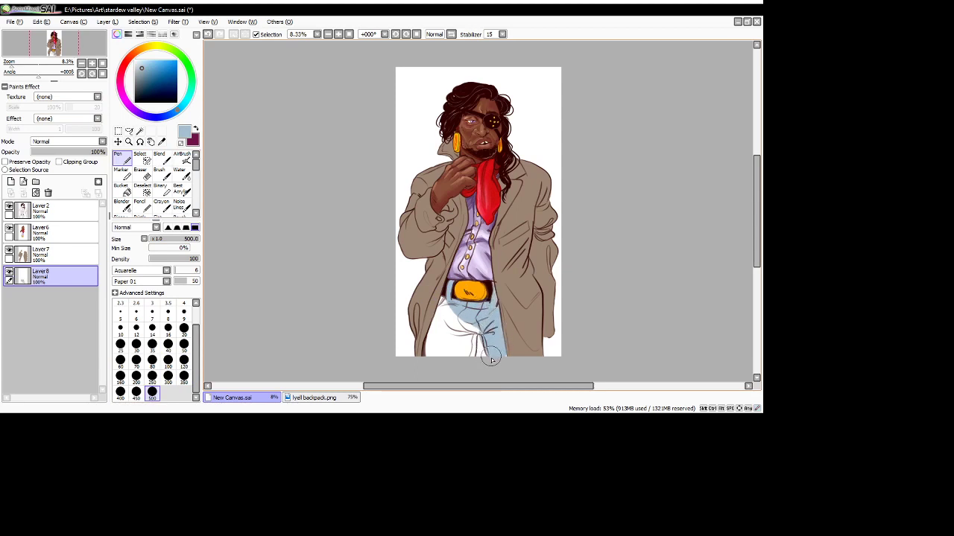
key("ctrl+z")
left_click(183, 361)
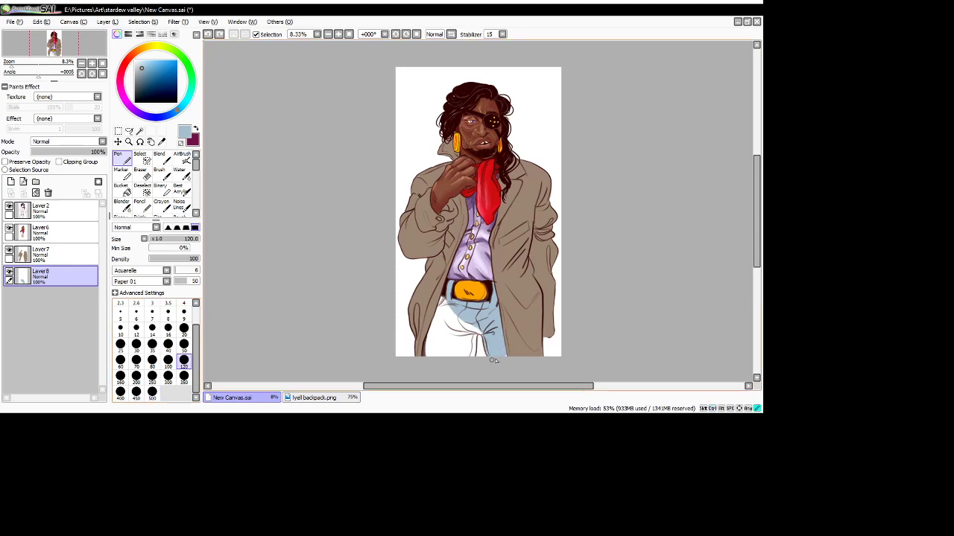
mouse_move(474, 328)
left_mouse_down()
mouse_move(470, 360)
mouse_move(480, 334)
left_mouse_up()
- Fill the rest of the trousers in light greyish blue with the Pen at size 300
scroll(247, 277, "up", 1)
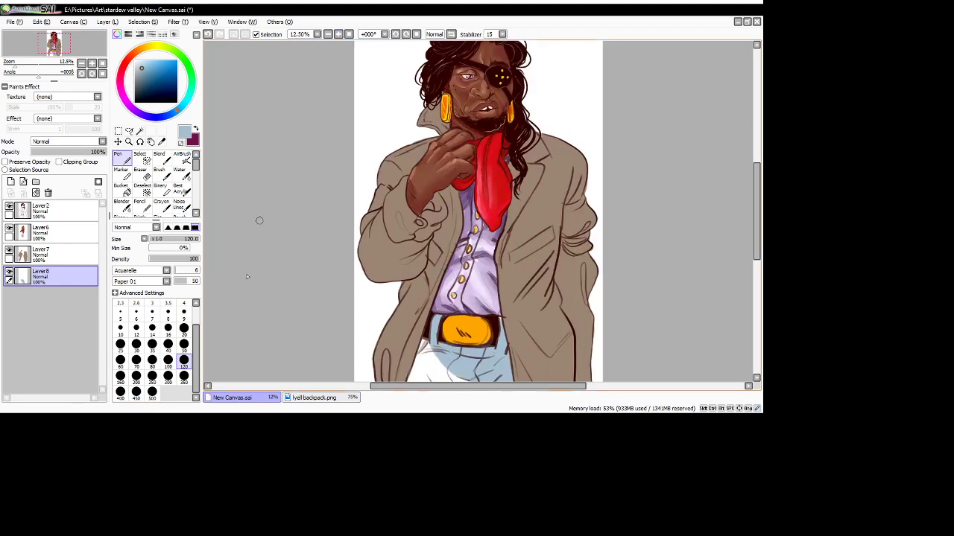
left_click(168, 375)
left_click_drag(758, 198, 741, 209)
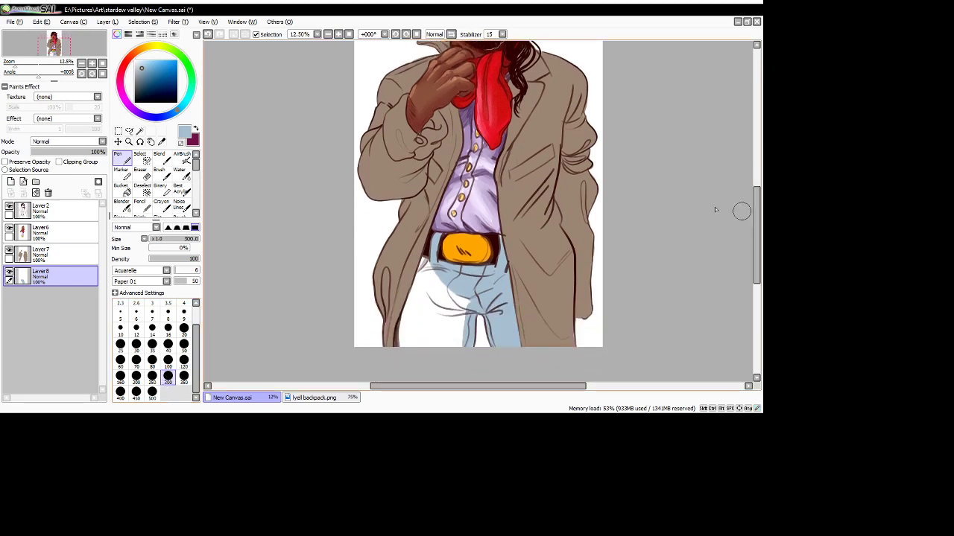
mouse_move(403, 348)
left_mouse_down()
mouse_move(421, 284)
mouse_move(451, 328)
mouse_move(458, 298)
mouse_move(447, 357)
mouse_move(414, 358)
mouse_move(415, 350)
left_mouse_up()
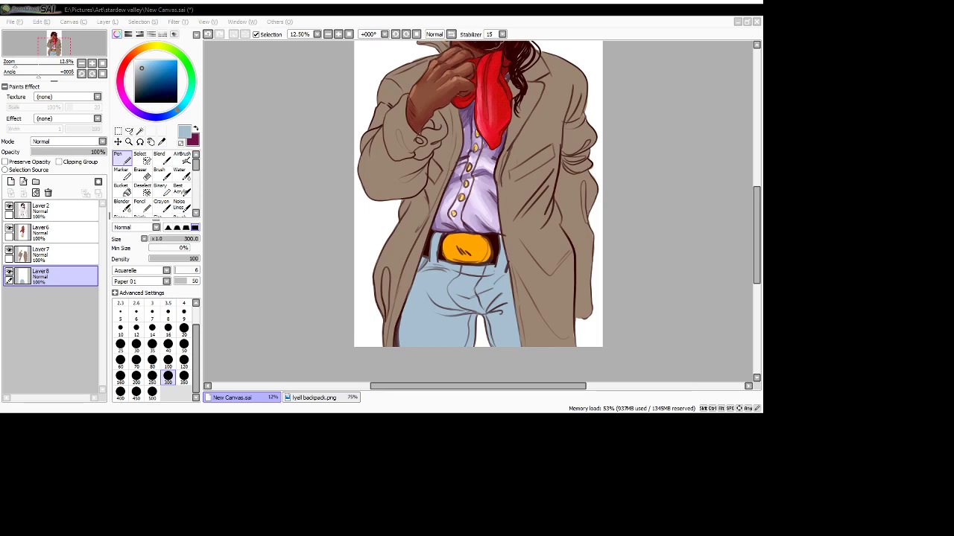
- Pick a darker greyish blue and paint shadows along the trousers' folds, crotch and leg edges with the Pen at size 300
left_click(320, 172)
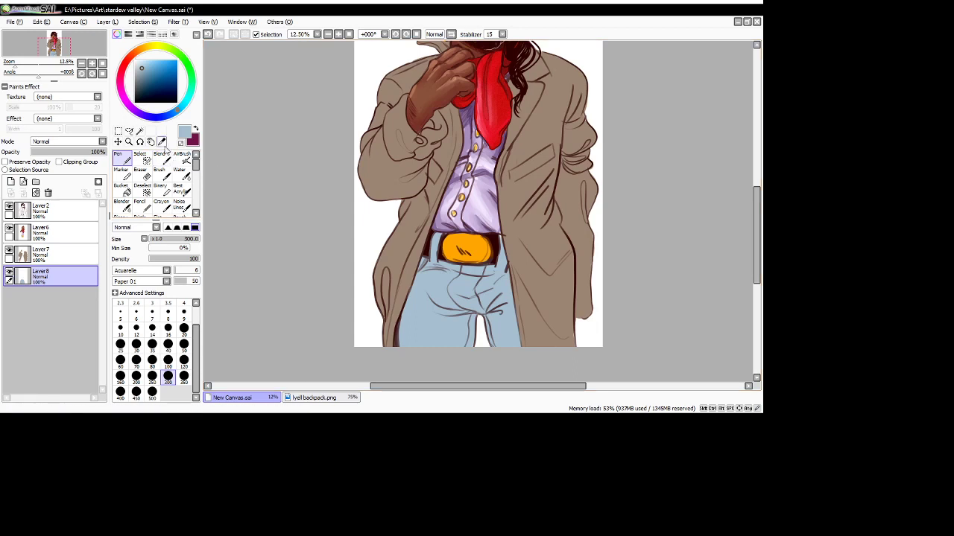
left_click(161, 142)
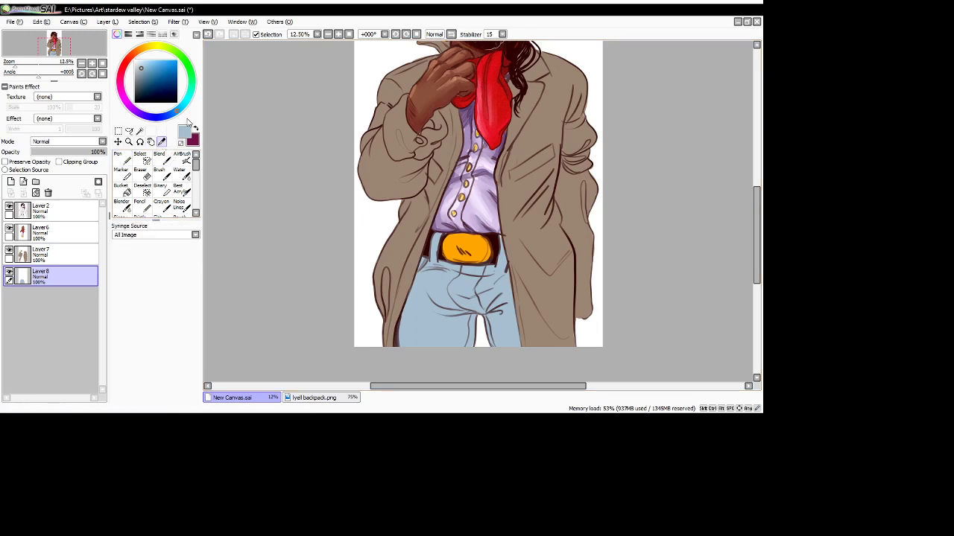
left_click(145, 73)
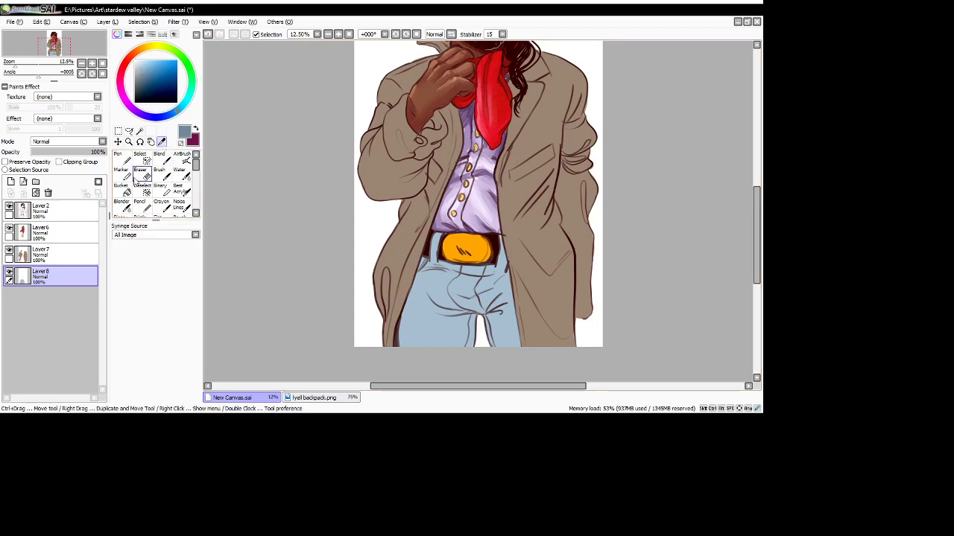
left_click(121, 156)
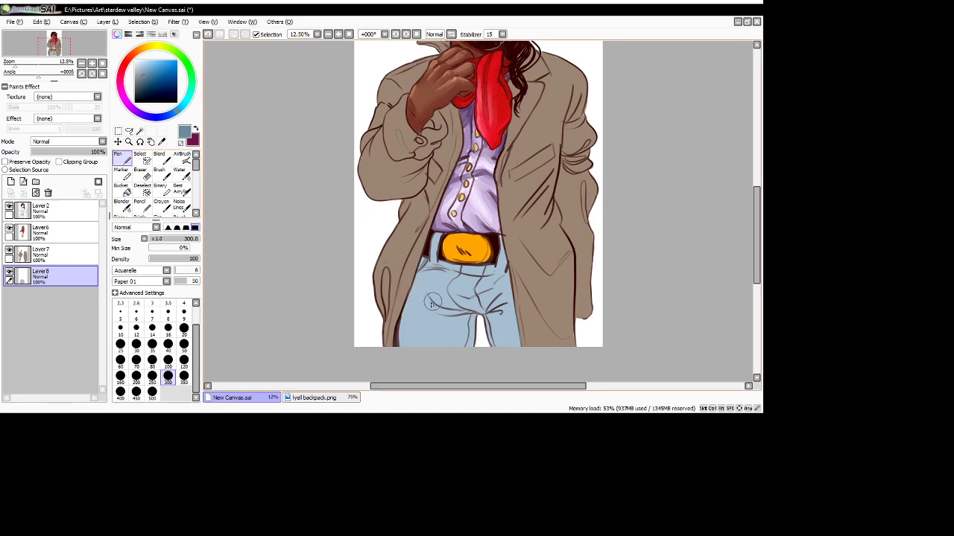
mouse_move(418, 279)
left_mouse_down()
mouse_move(440, 307)
mouse_move(430, 300)
mouse_move(468, 313)
mouse_move(456, 314)
mouse_move(450, 359)
left_mouse_up()
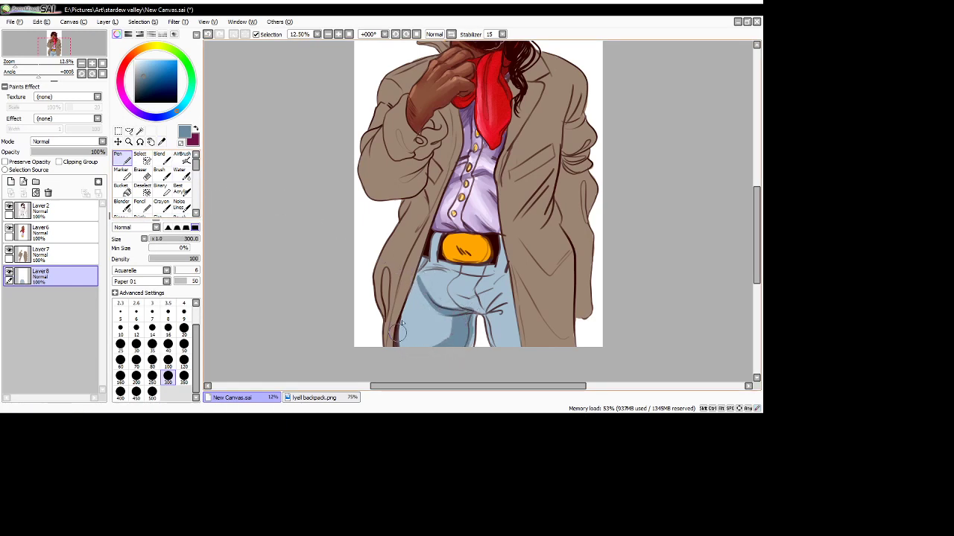
mouse_move(398, 332)
left_mouse_down()
mouse_move(417, 279)
mouse_move(403, 325)
mouse_move(409, 308)
mouse_move(412, 333)
mouse_move(410, 297)
mouse_move(430, 259)
mouse_move(411, 281)
left_mouse_up()
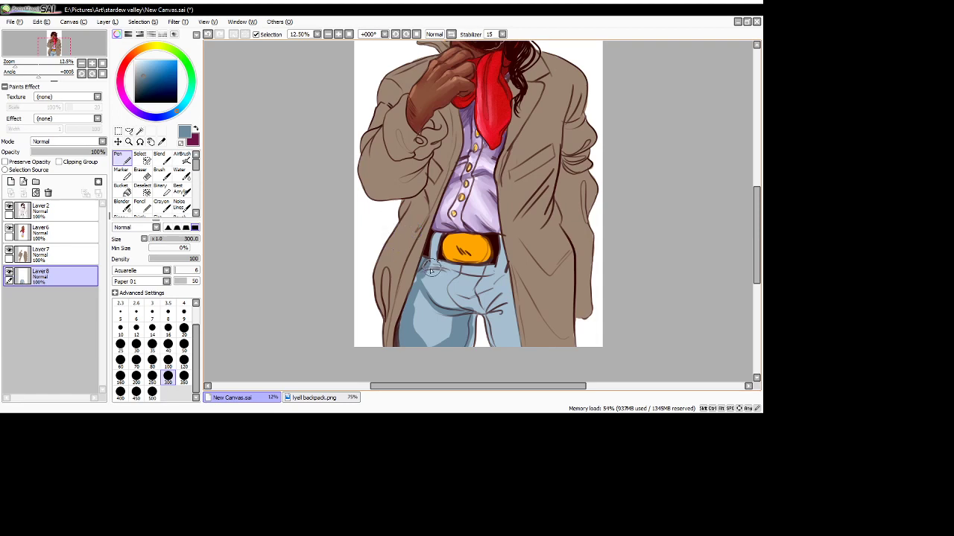
mouse_move(430, 284)
left_mouse_down()
mouse_move(451, 269)
mouse_move(438, 266)
mouse_move(491, 273)
mouse_move(474, 275)
mouse_move(499, 279)
mouse_move(465, 300)
mouse_move(496, 286)
mouse_move(497, 334)
left_mouse_up()
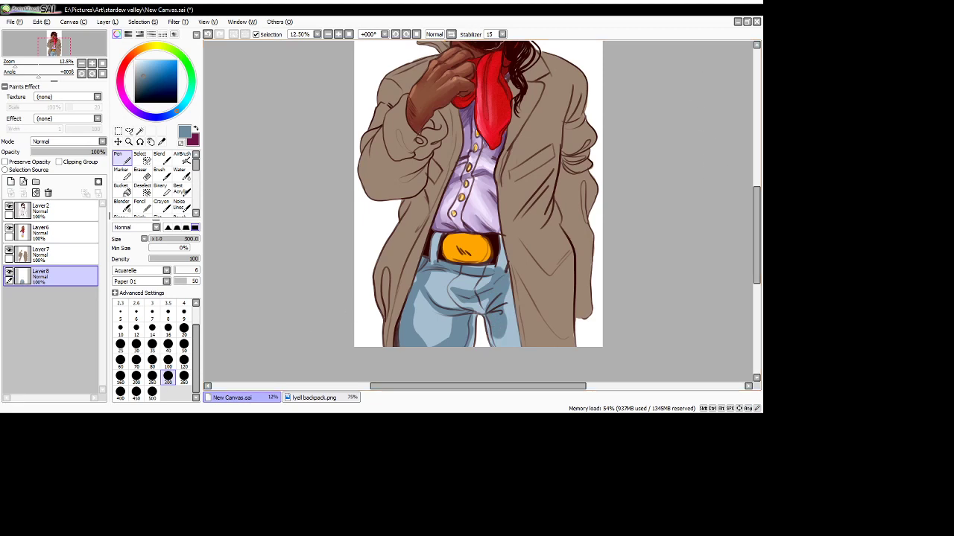
key("alt+Tab")
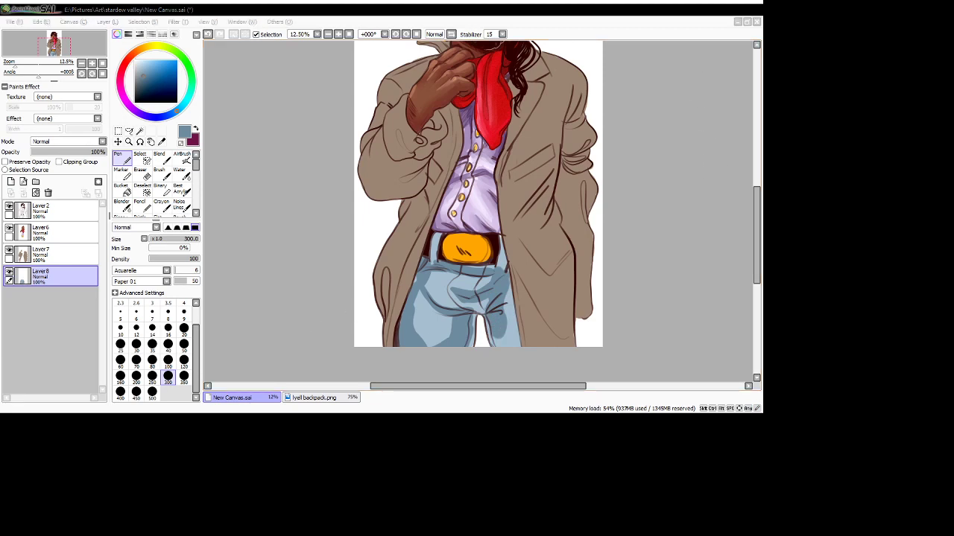